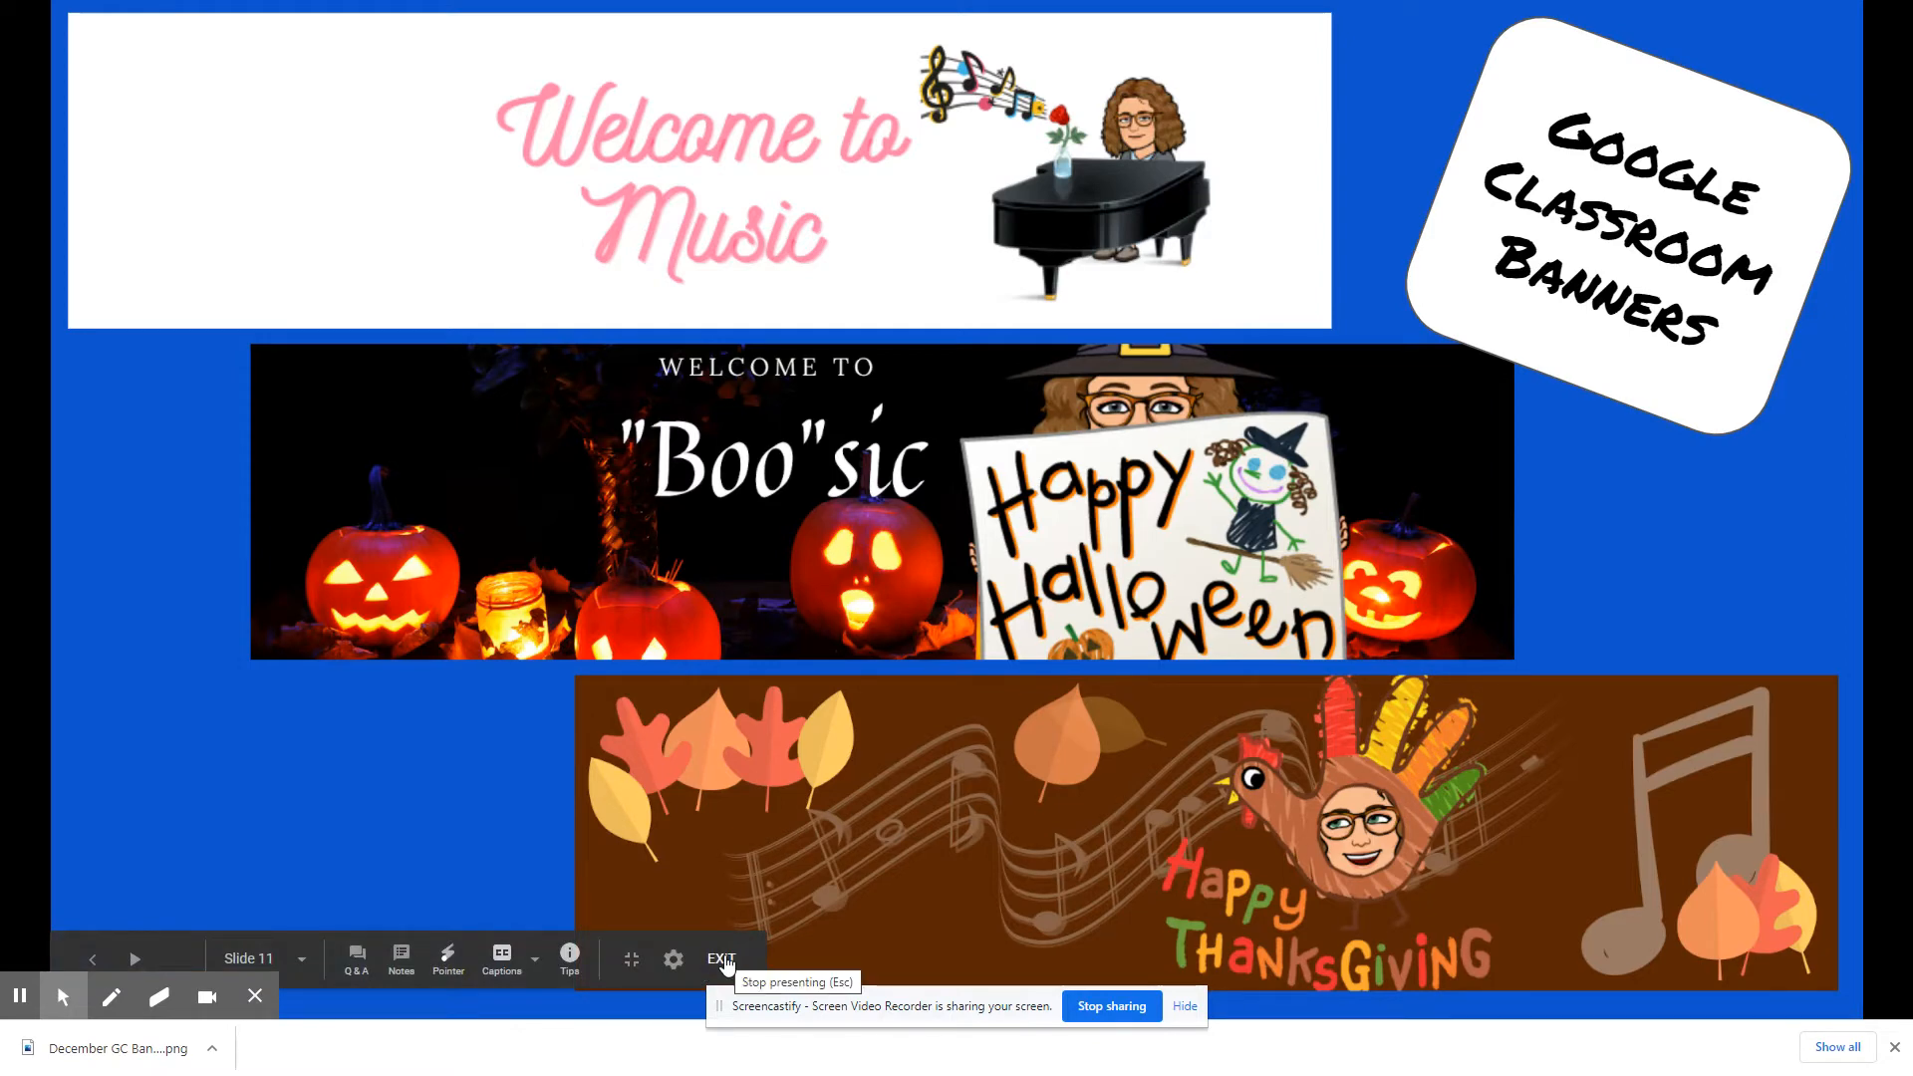
Step: Exit the slideshow and switch to the Canva home page, showing the School design category
left_click(722, 959)
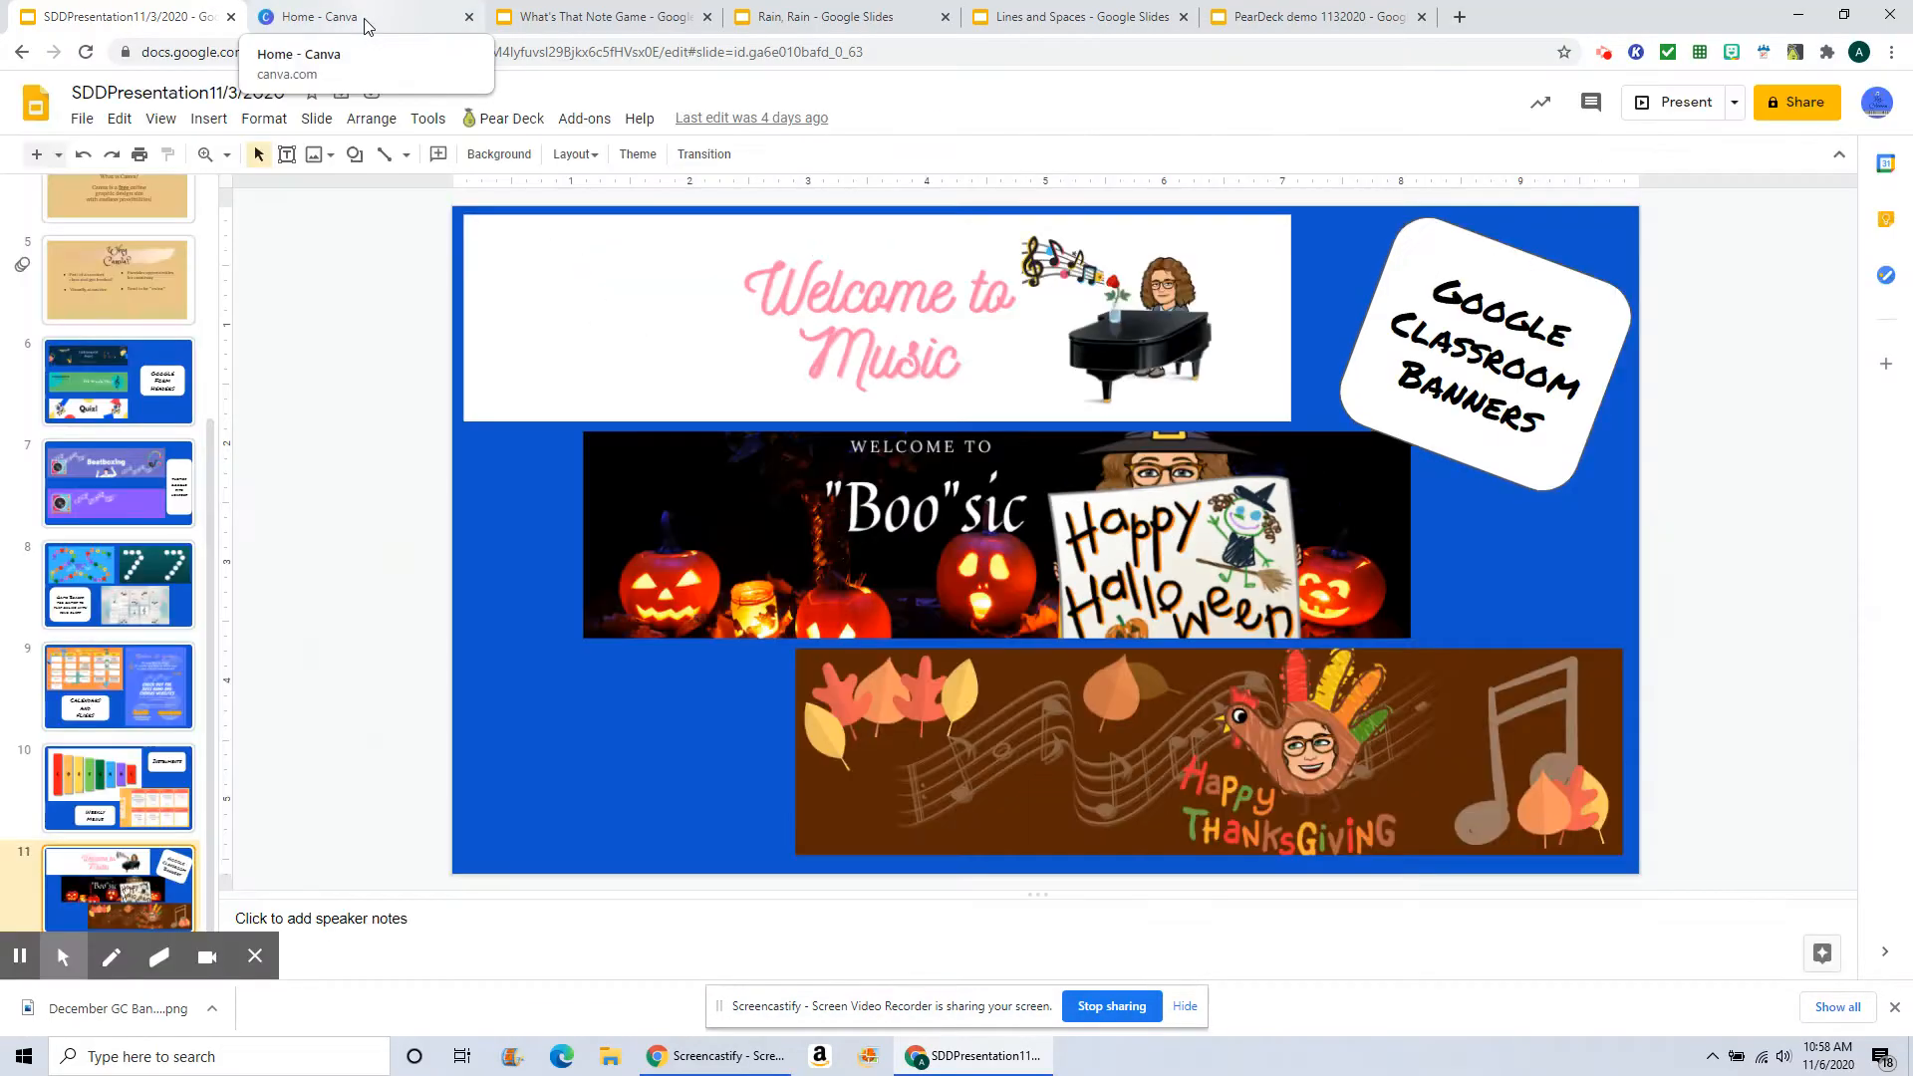
left_click(367, 25)
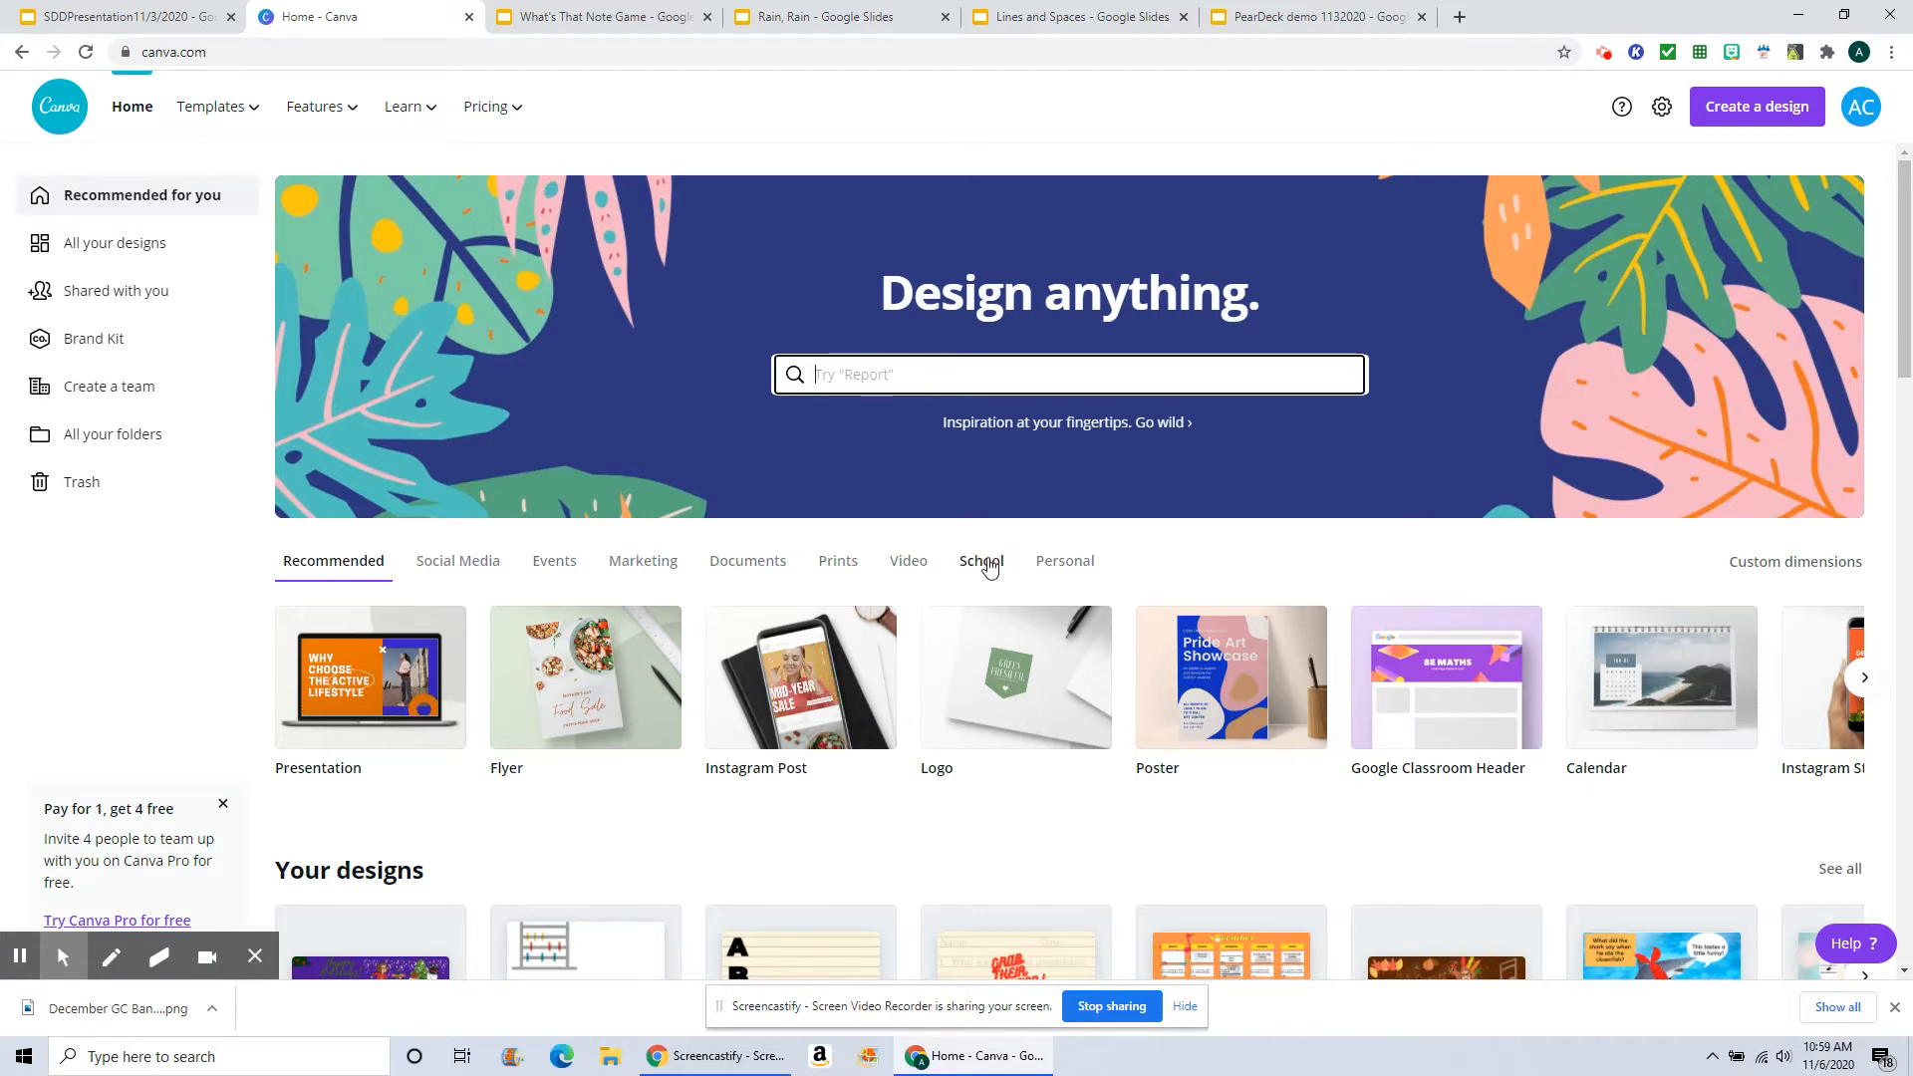
left_click(981, 561)
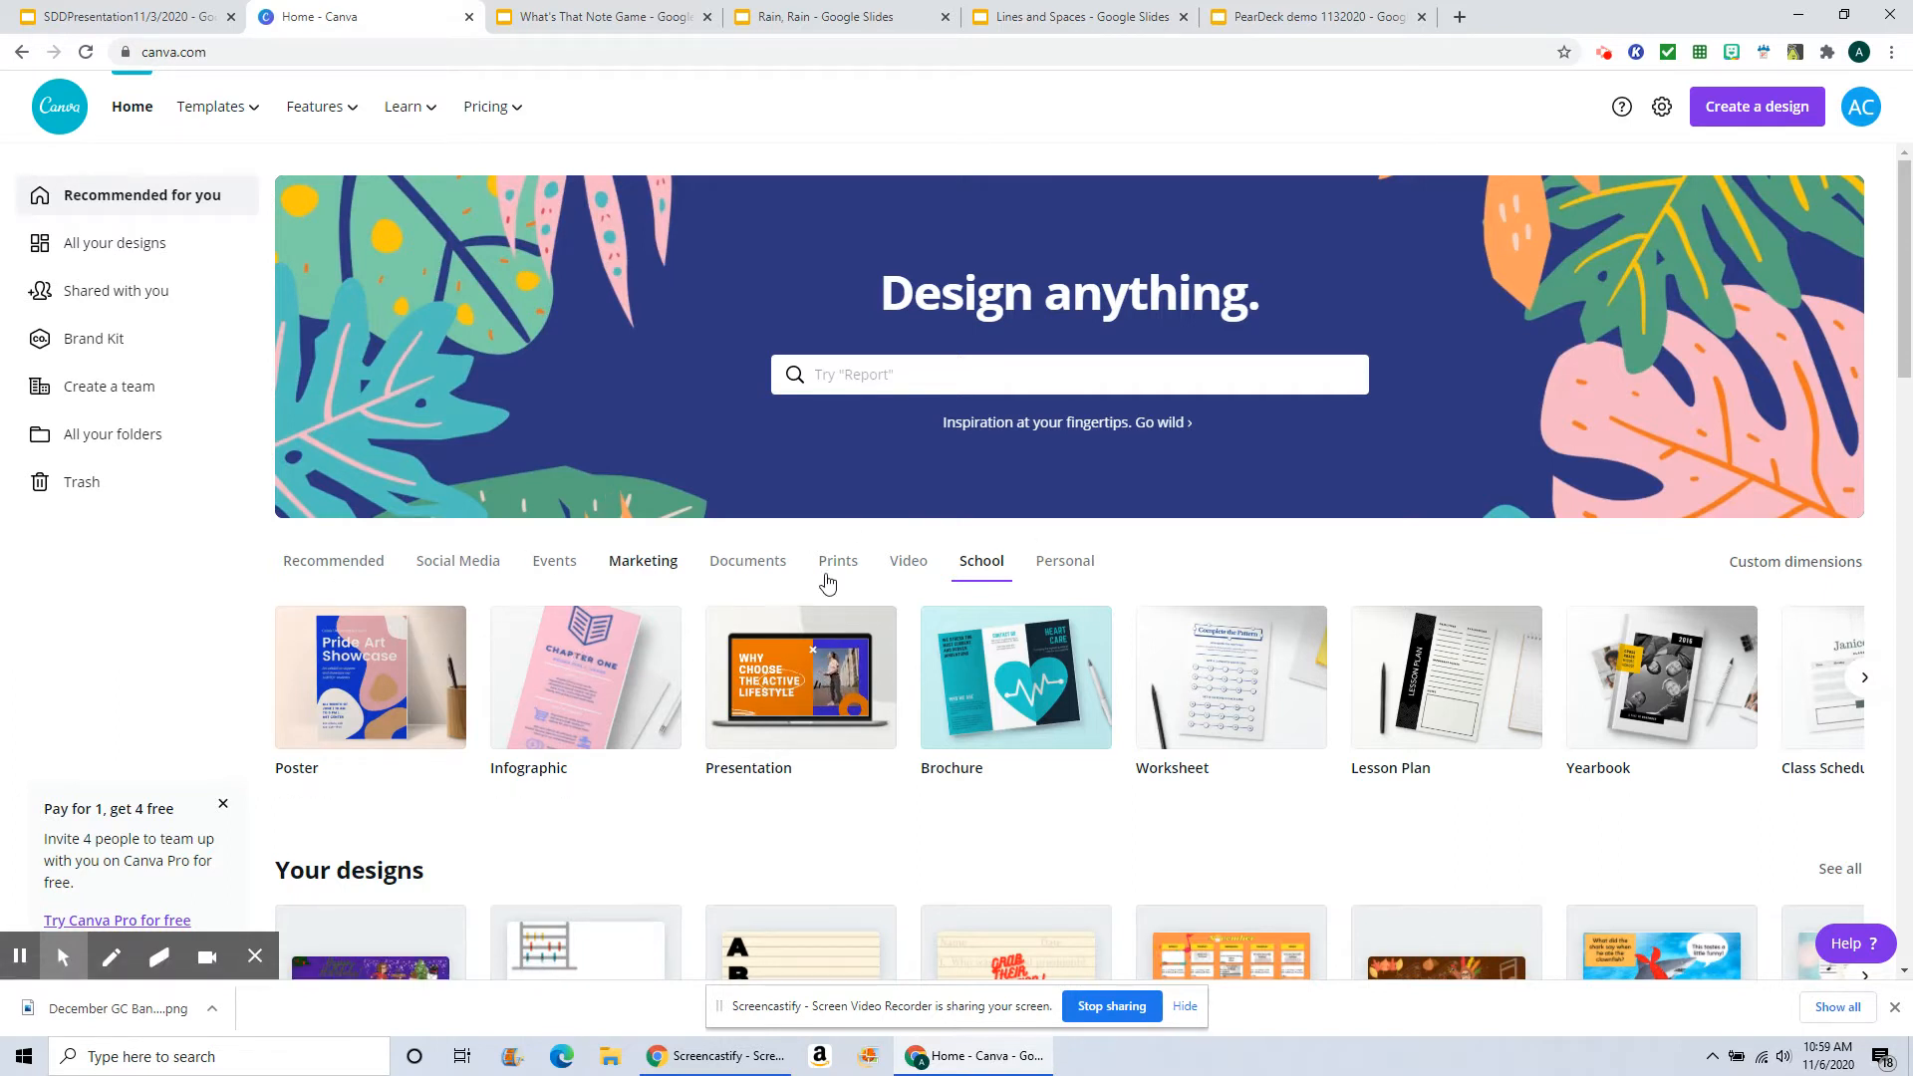
Step: Search Canva for google classroom header templates and browse through the results
left_click(842, 375)
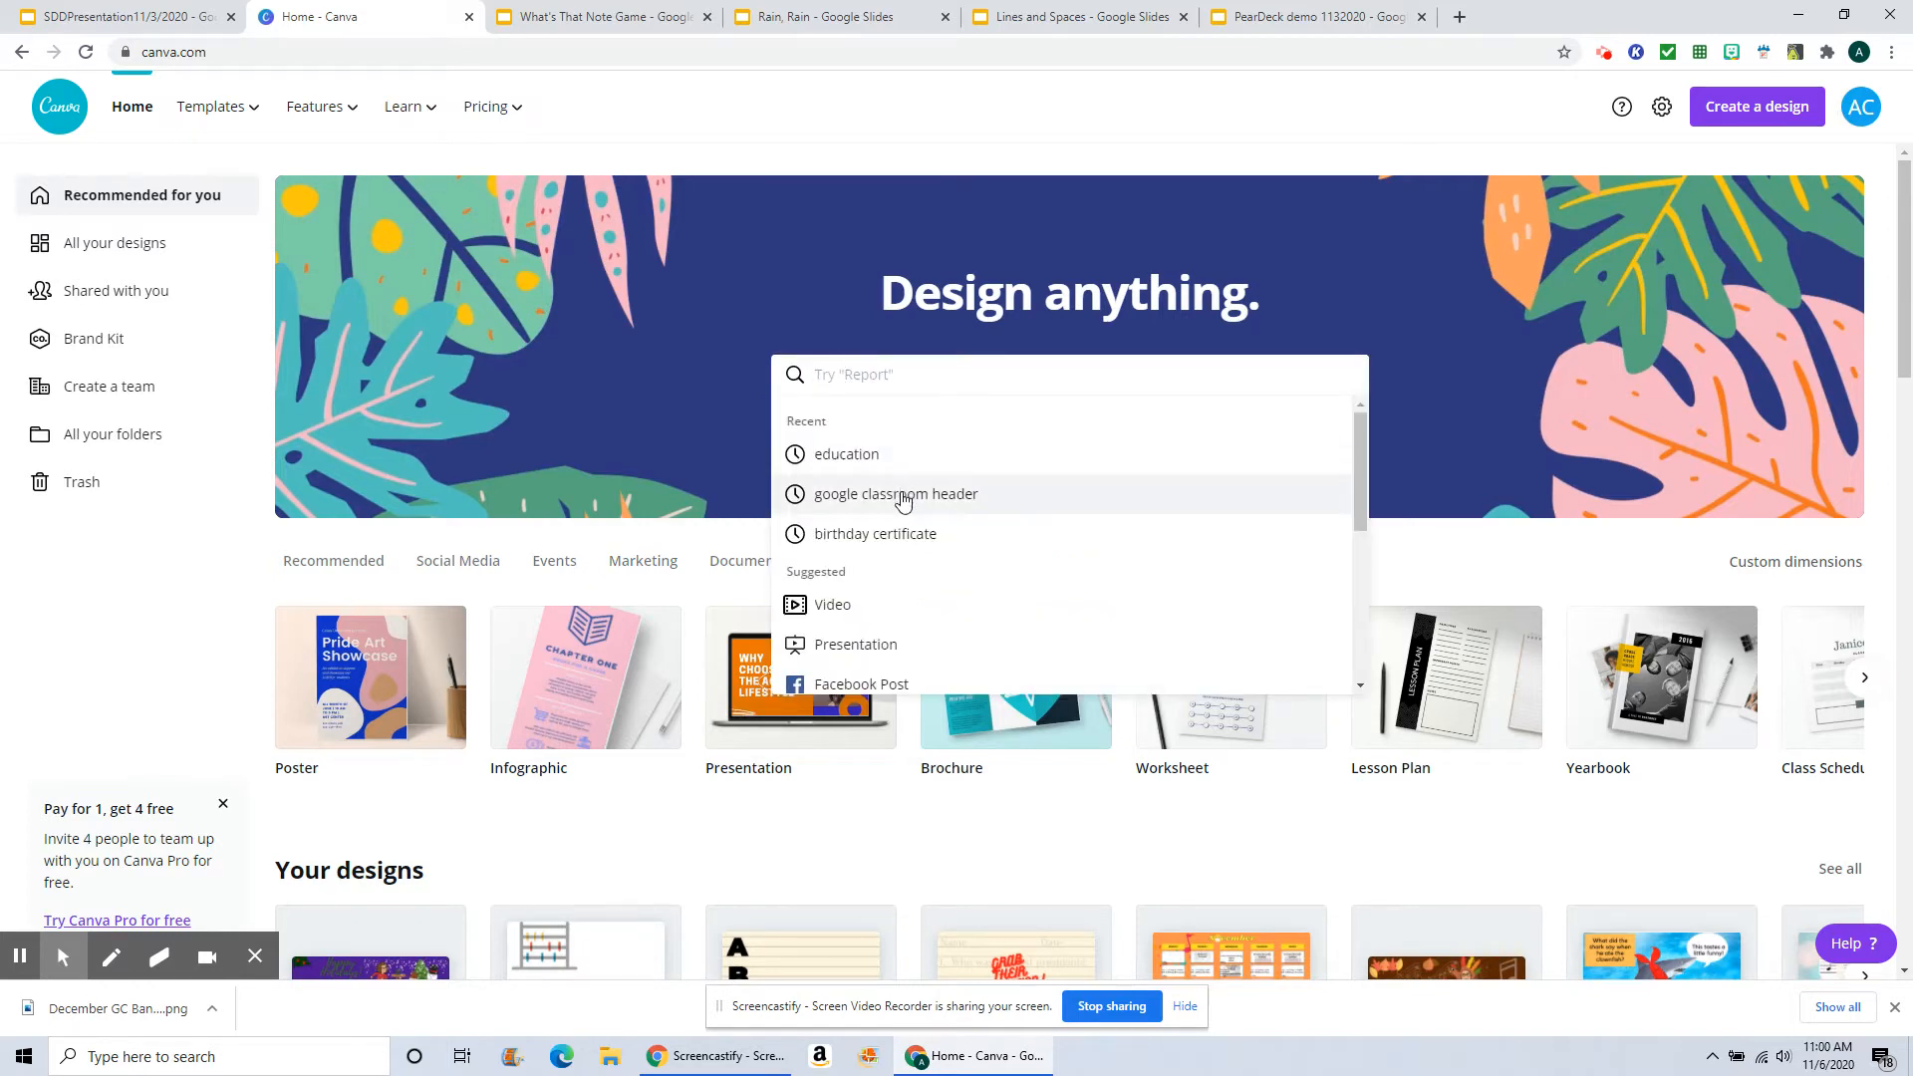
left_click(897, 494)
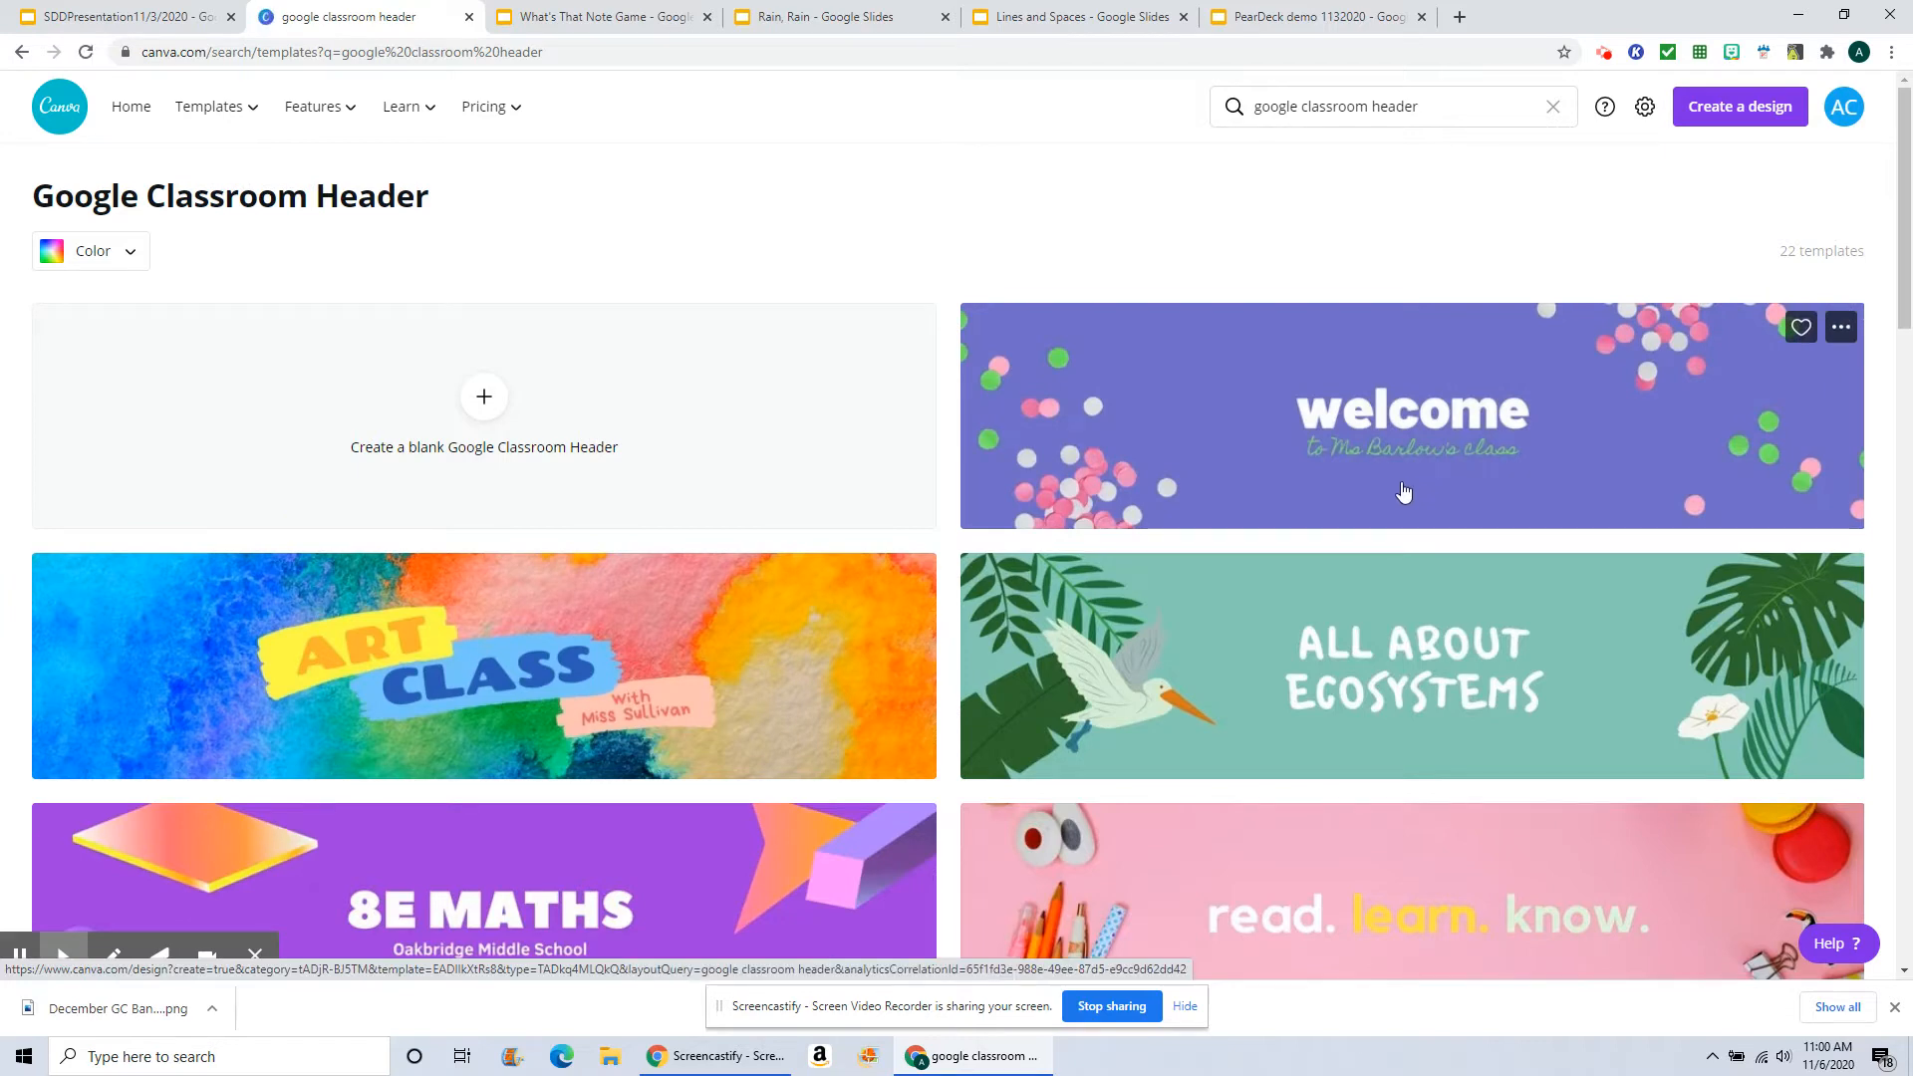
scroll(1403, 490, "down", 4)
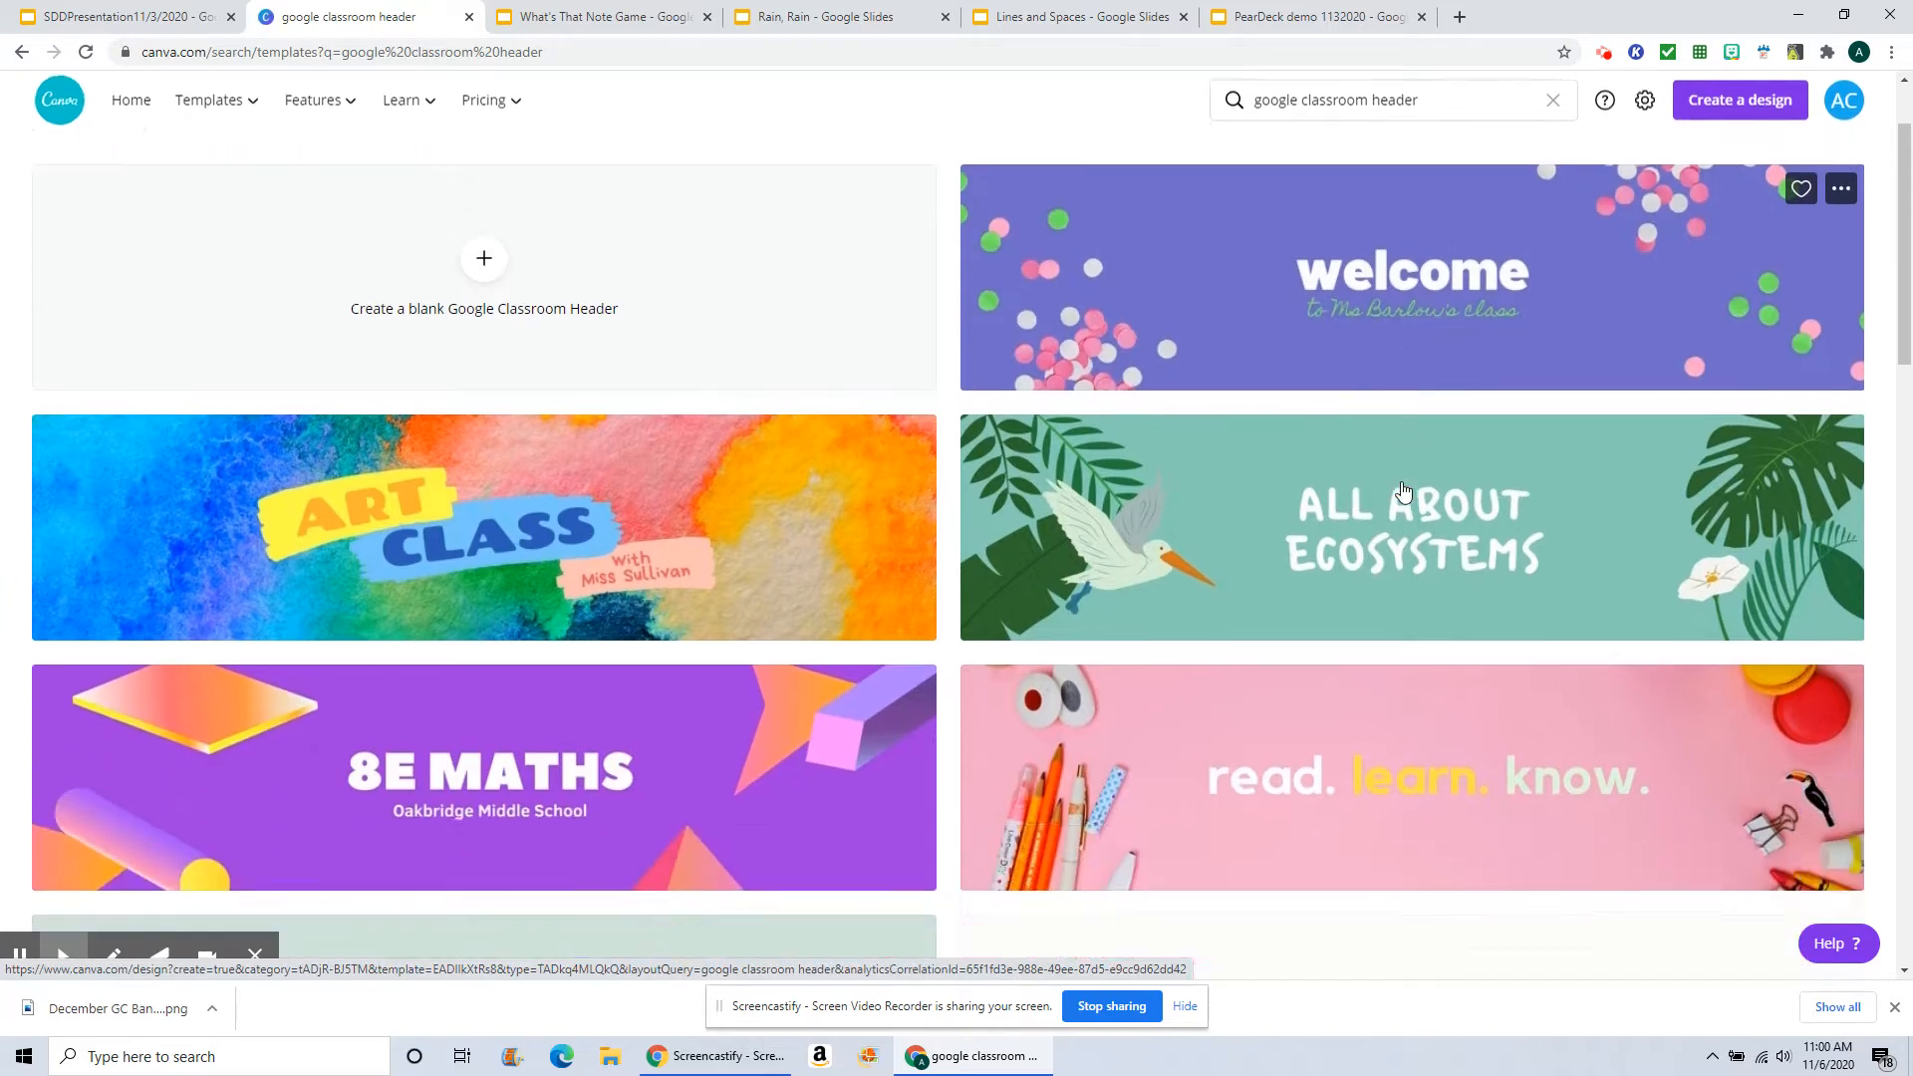
scroll(1403, 491, "down", 3)
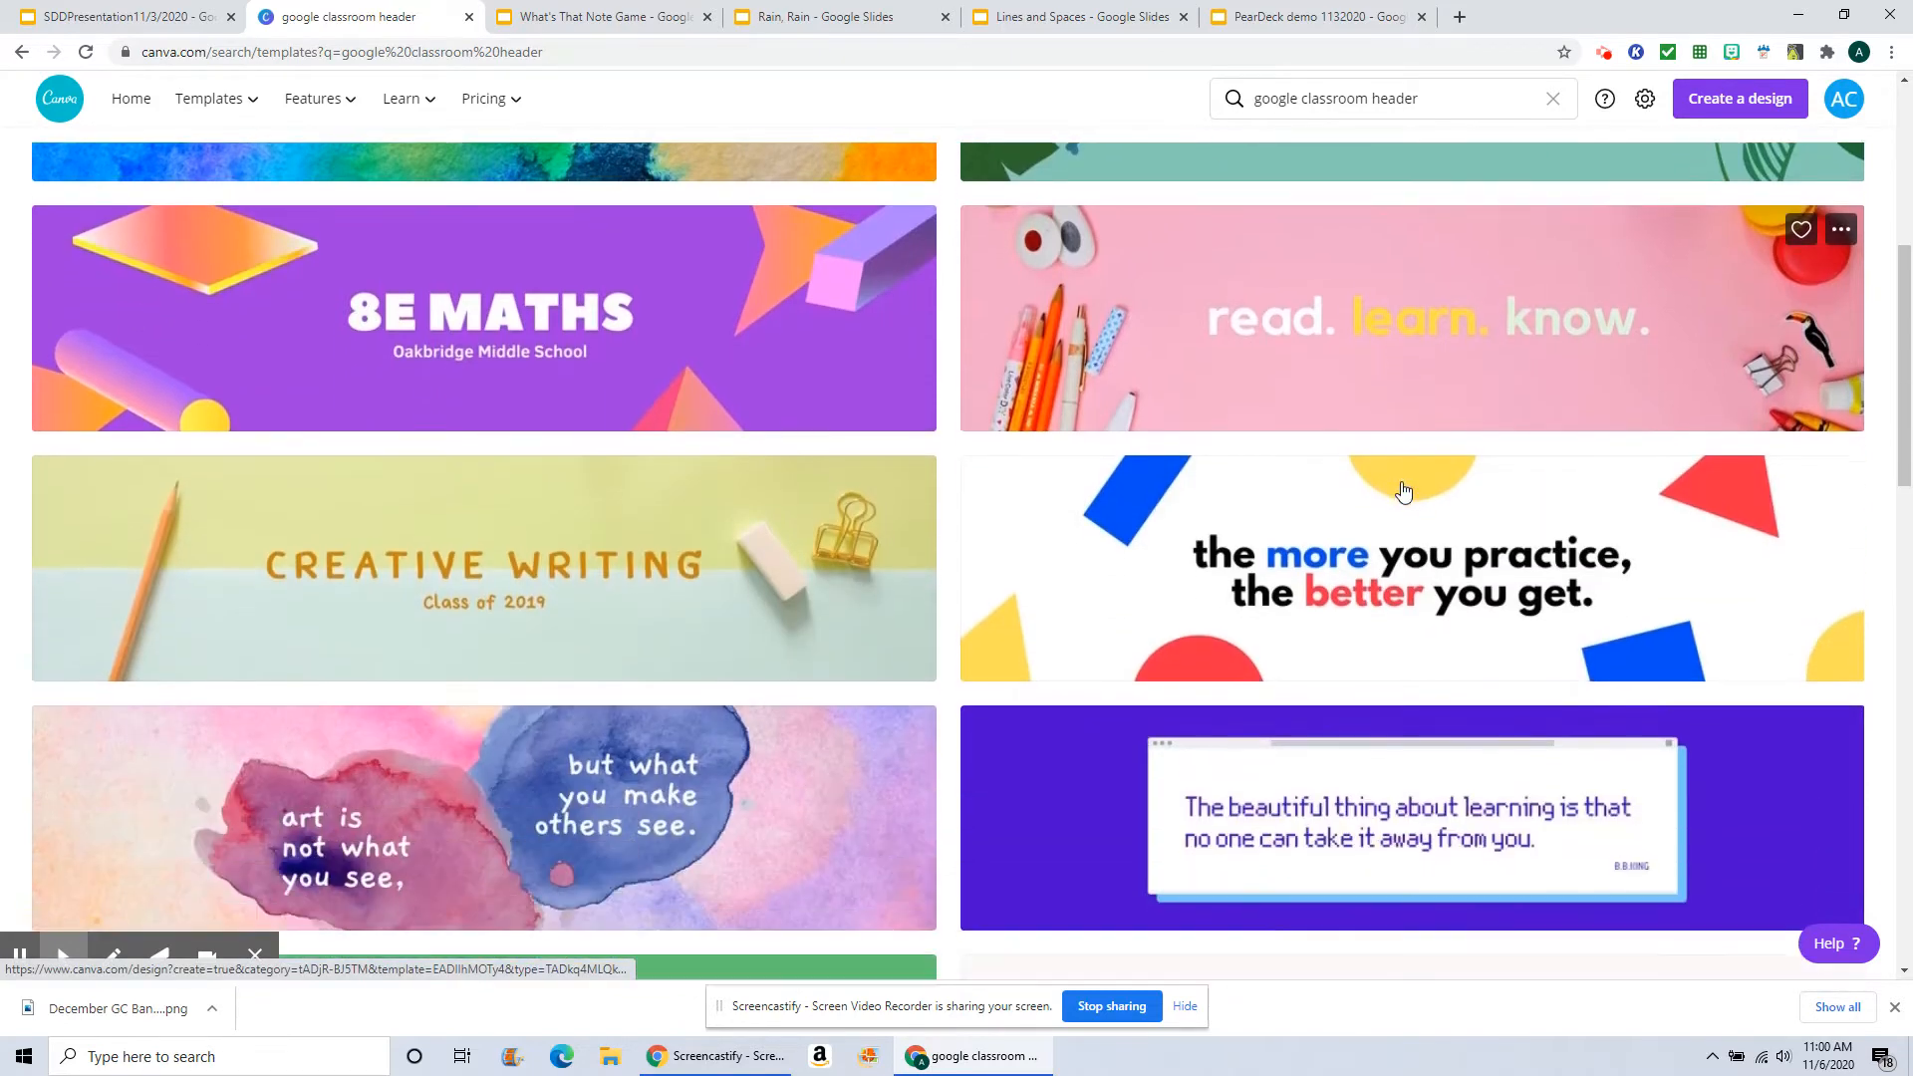
scroll(1403, 490, "down", 6)
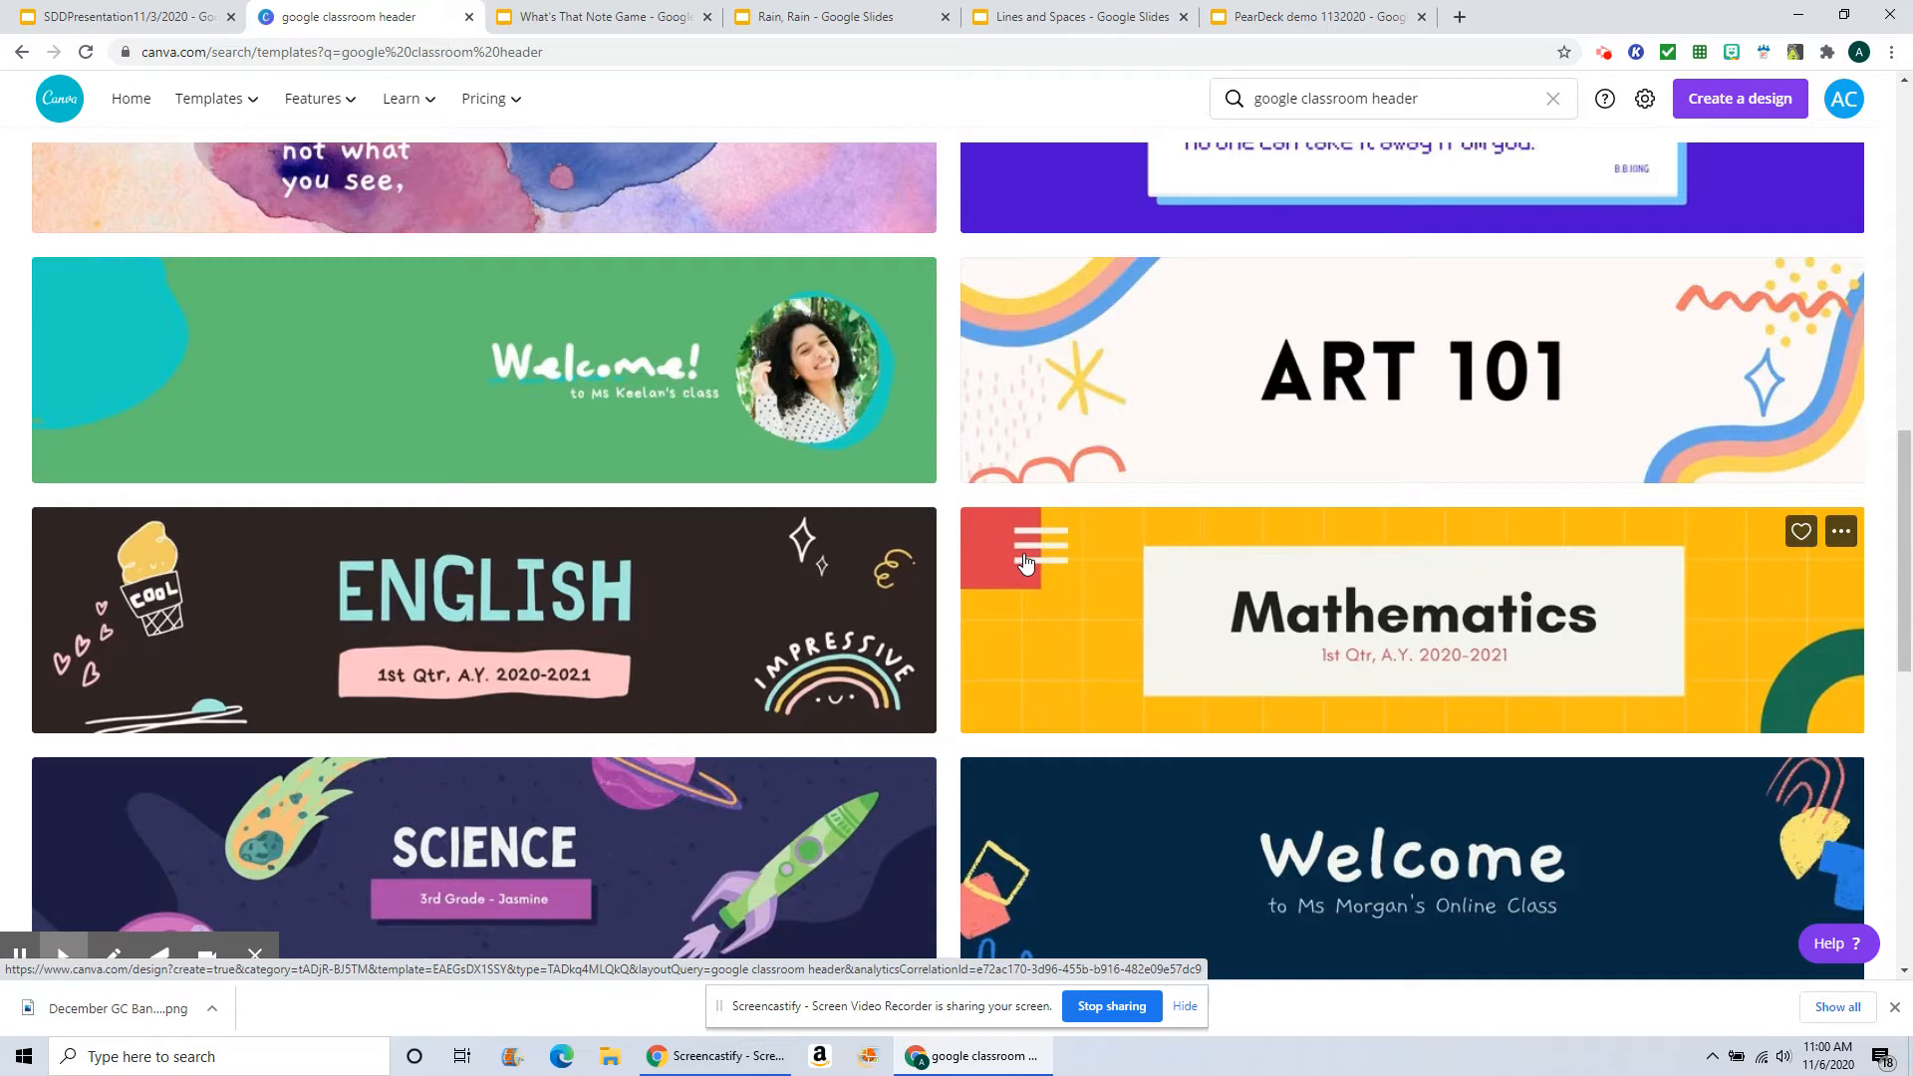
scroll(1027, 563, "down", 6)
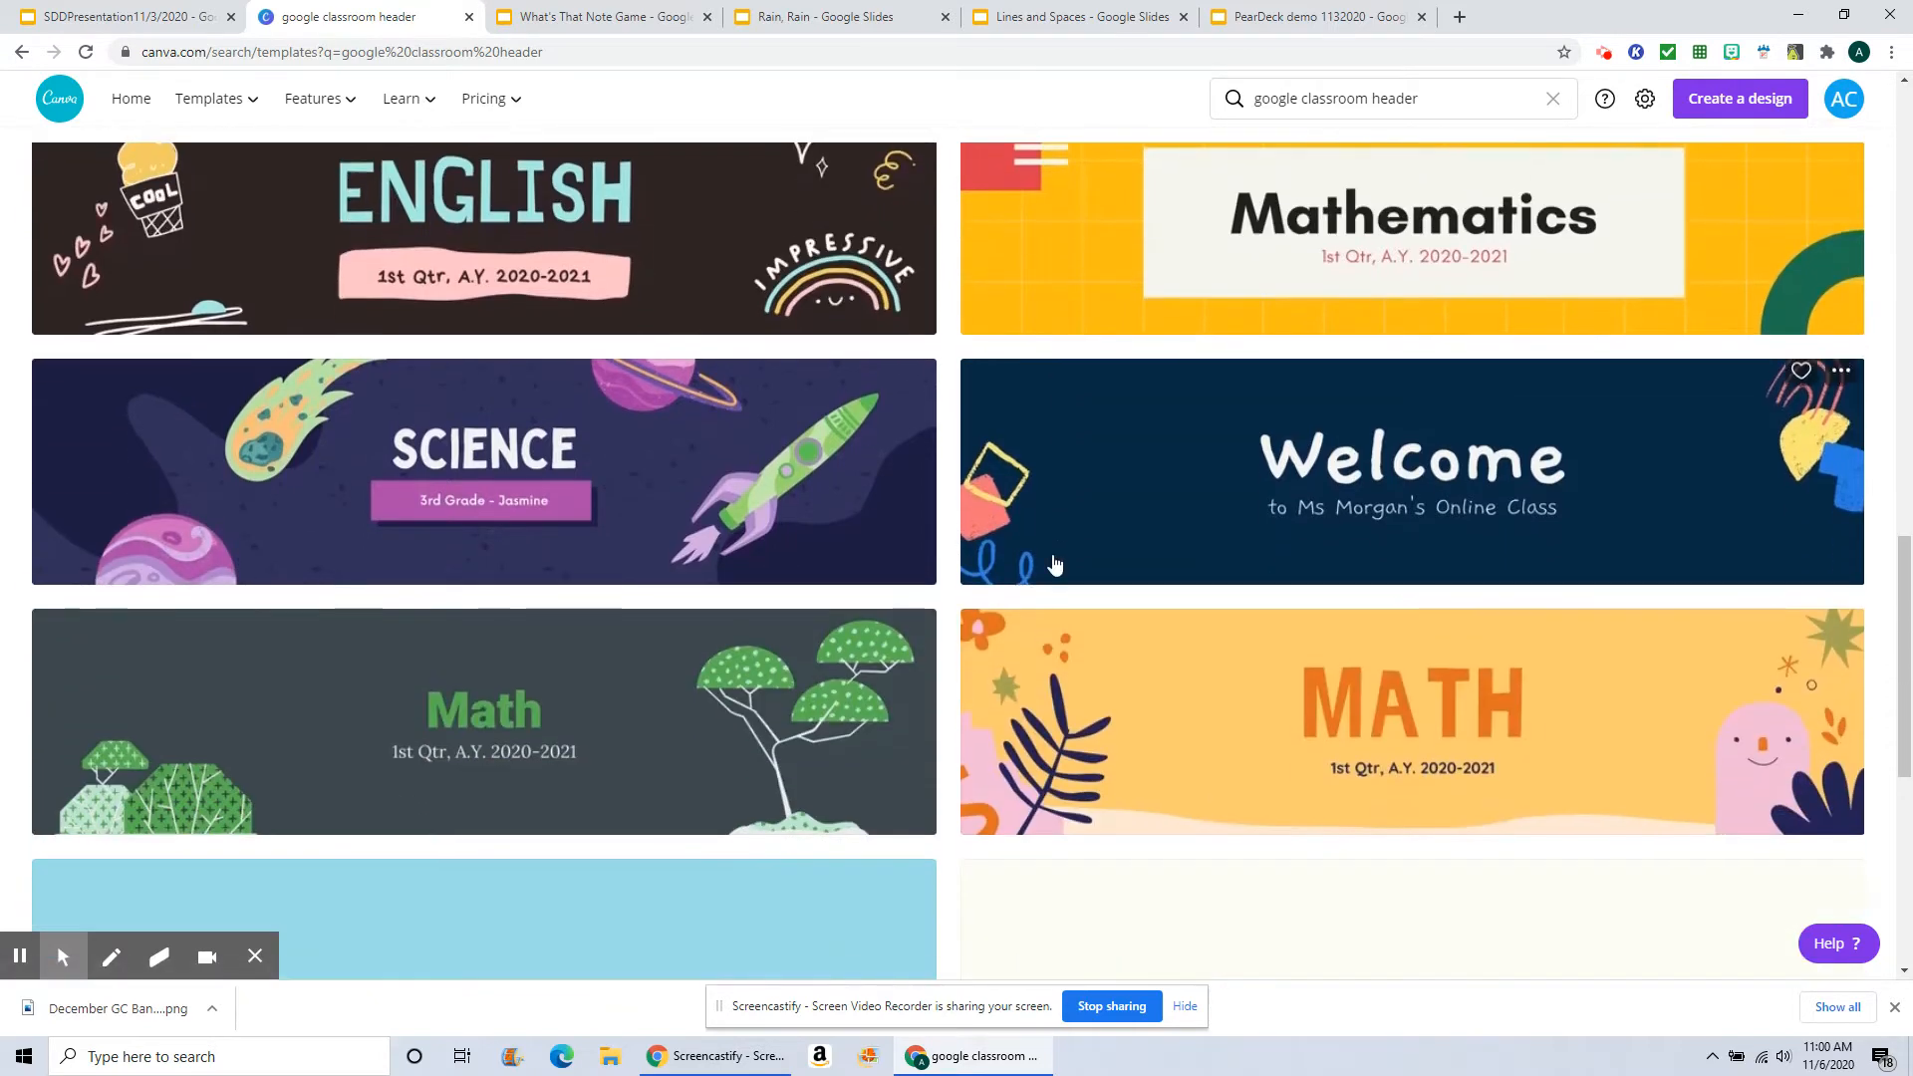
scroll(1056, 563, "down", 5)
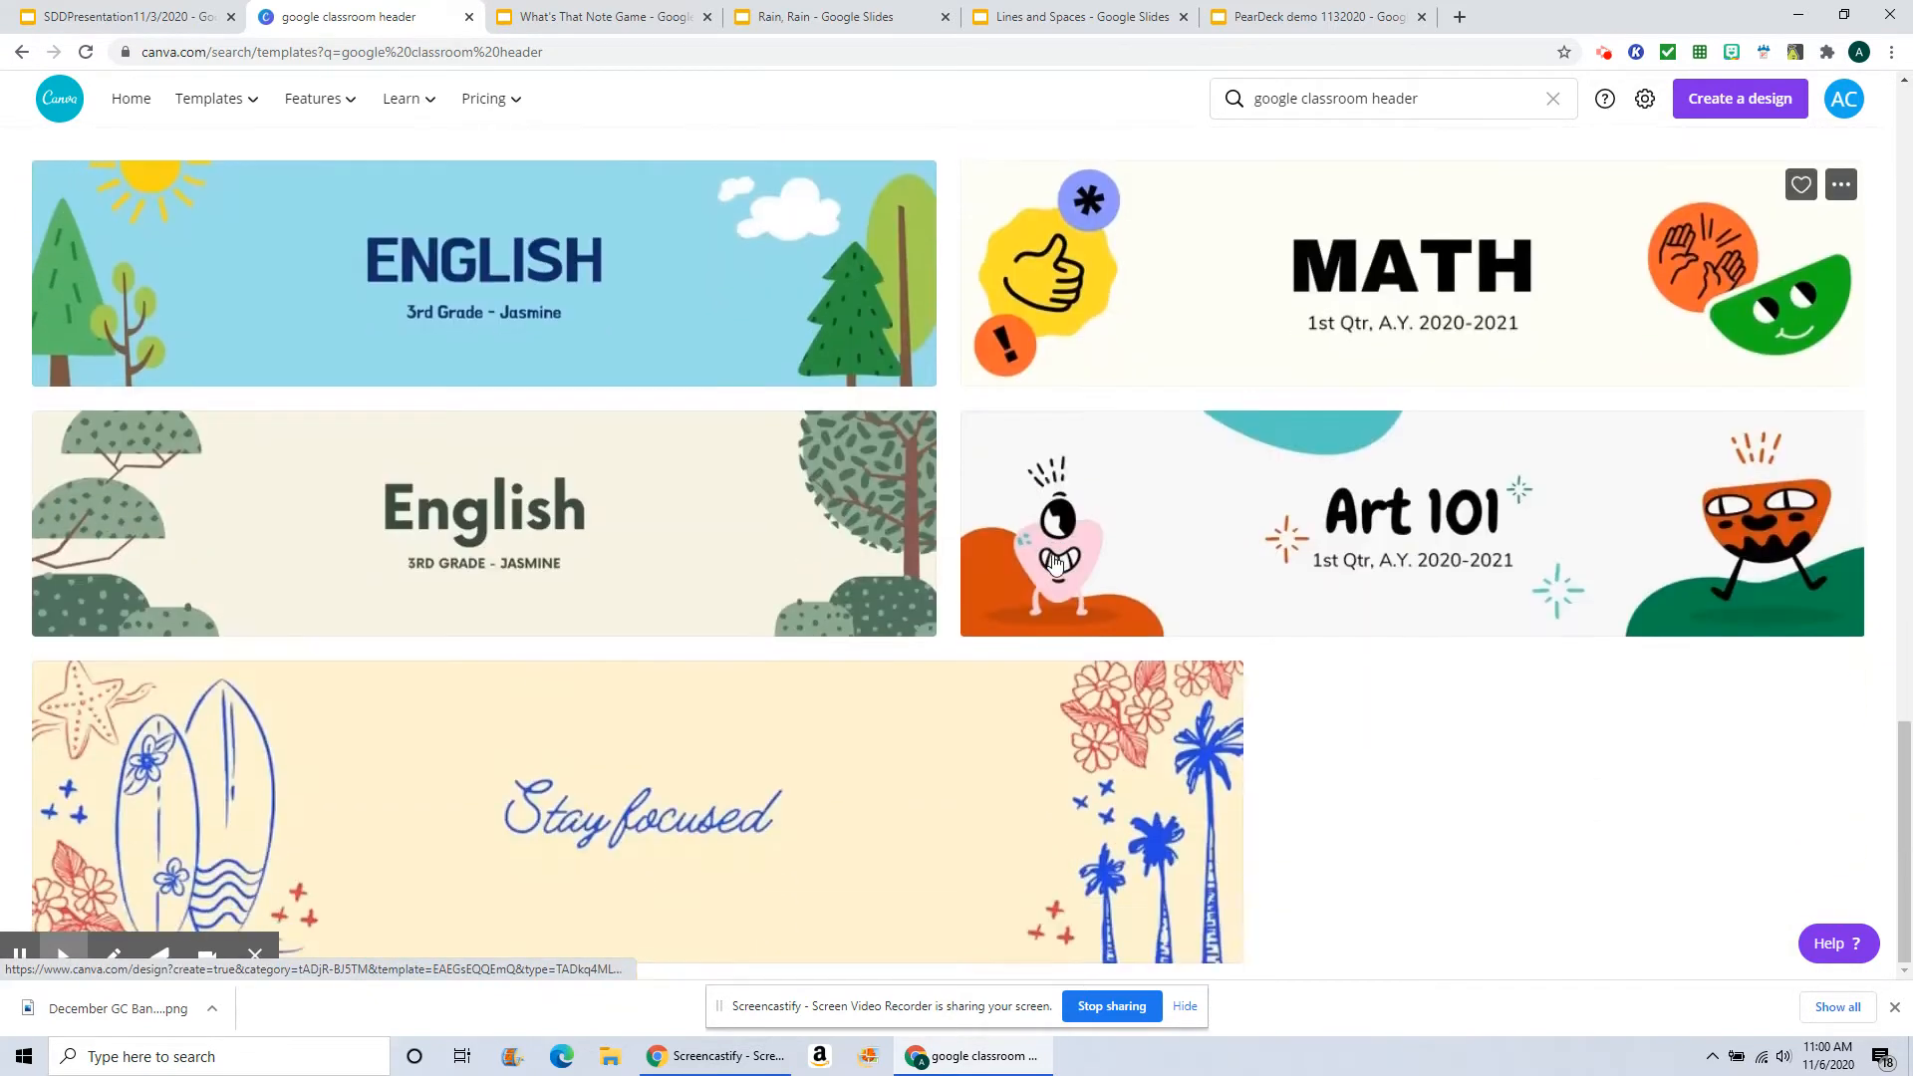
scroll(1056, 563, "up", 20)
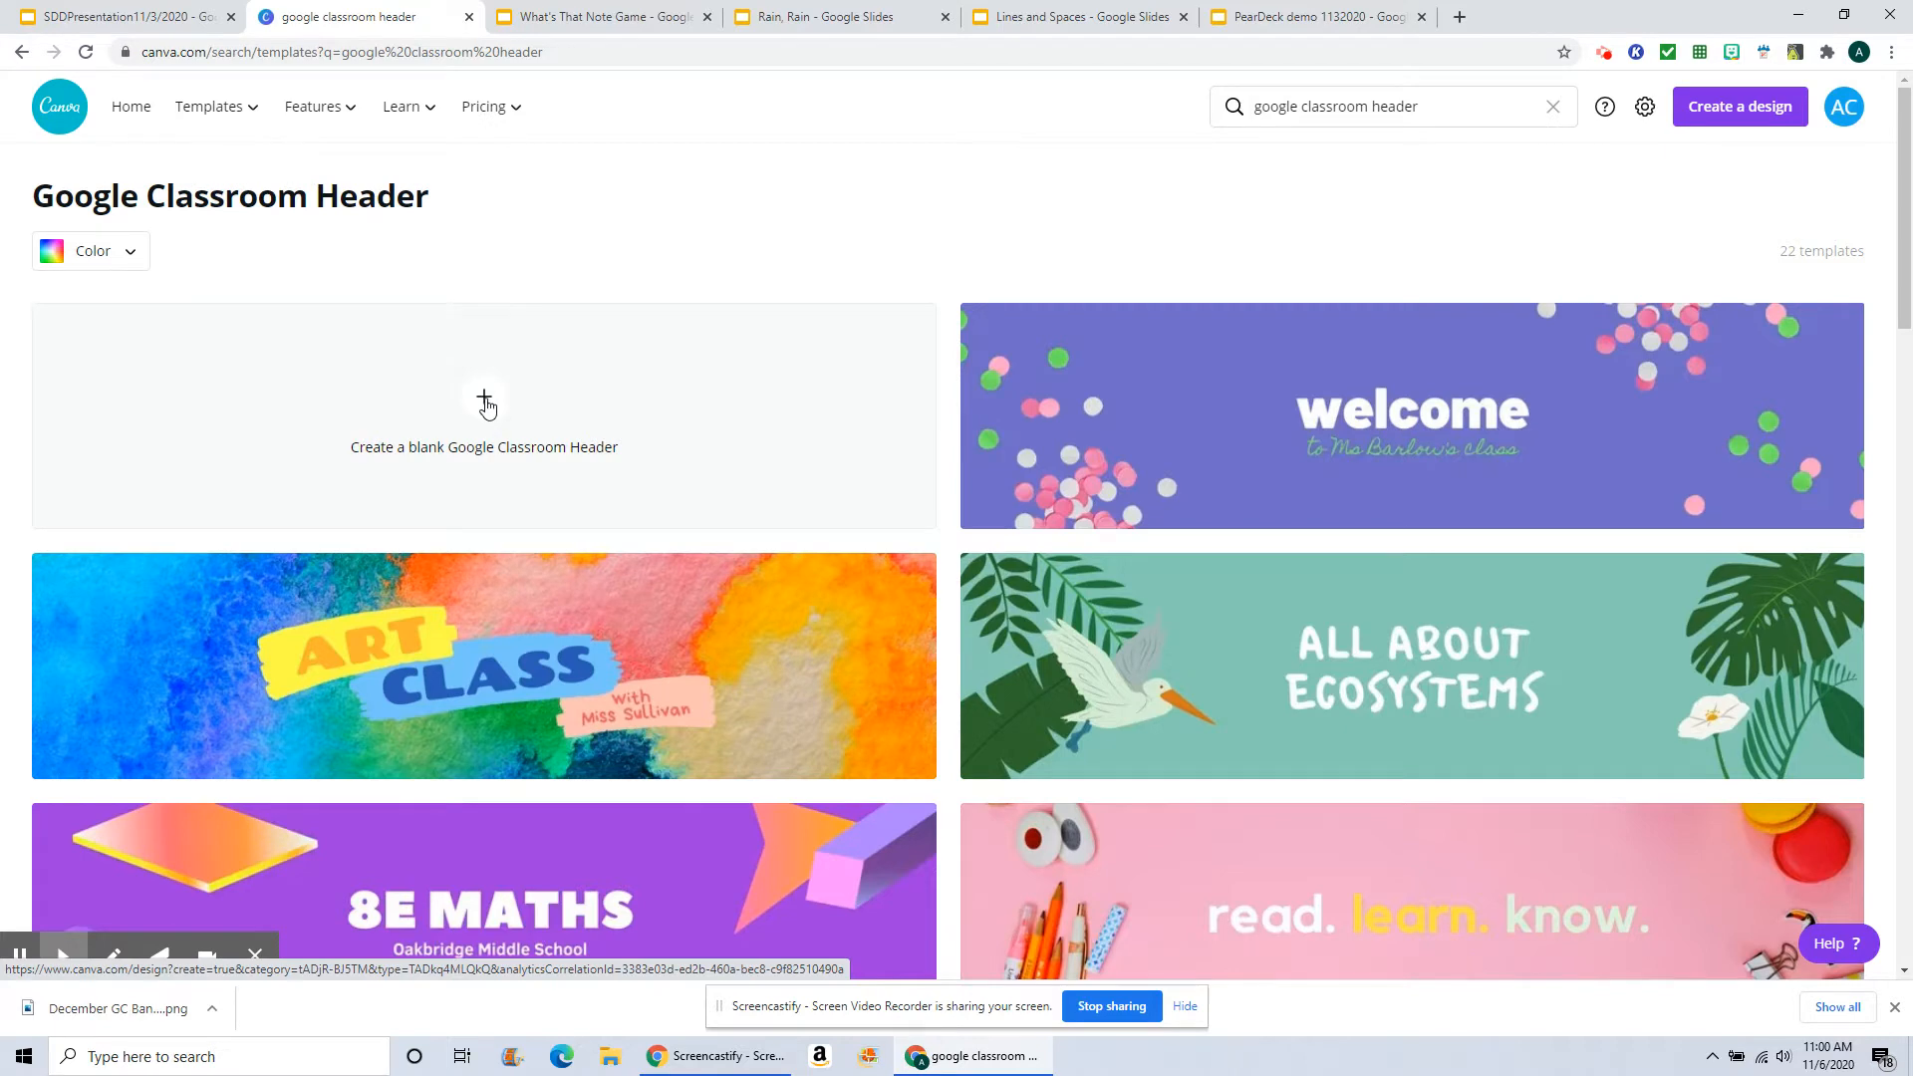
Step: Create a blank Google Classroom Header design and set its background to white
left_click(483, 403)
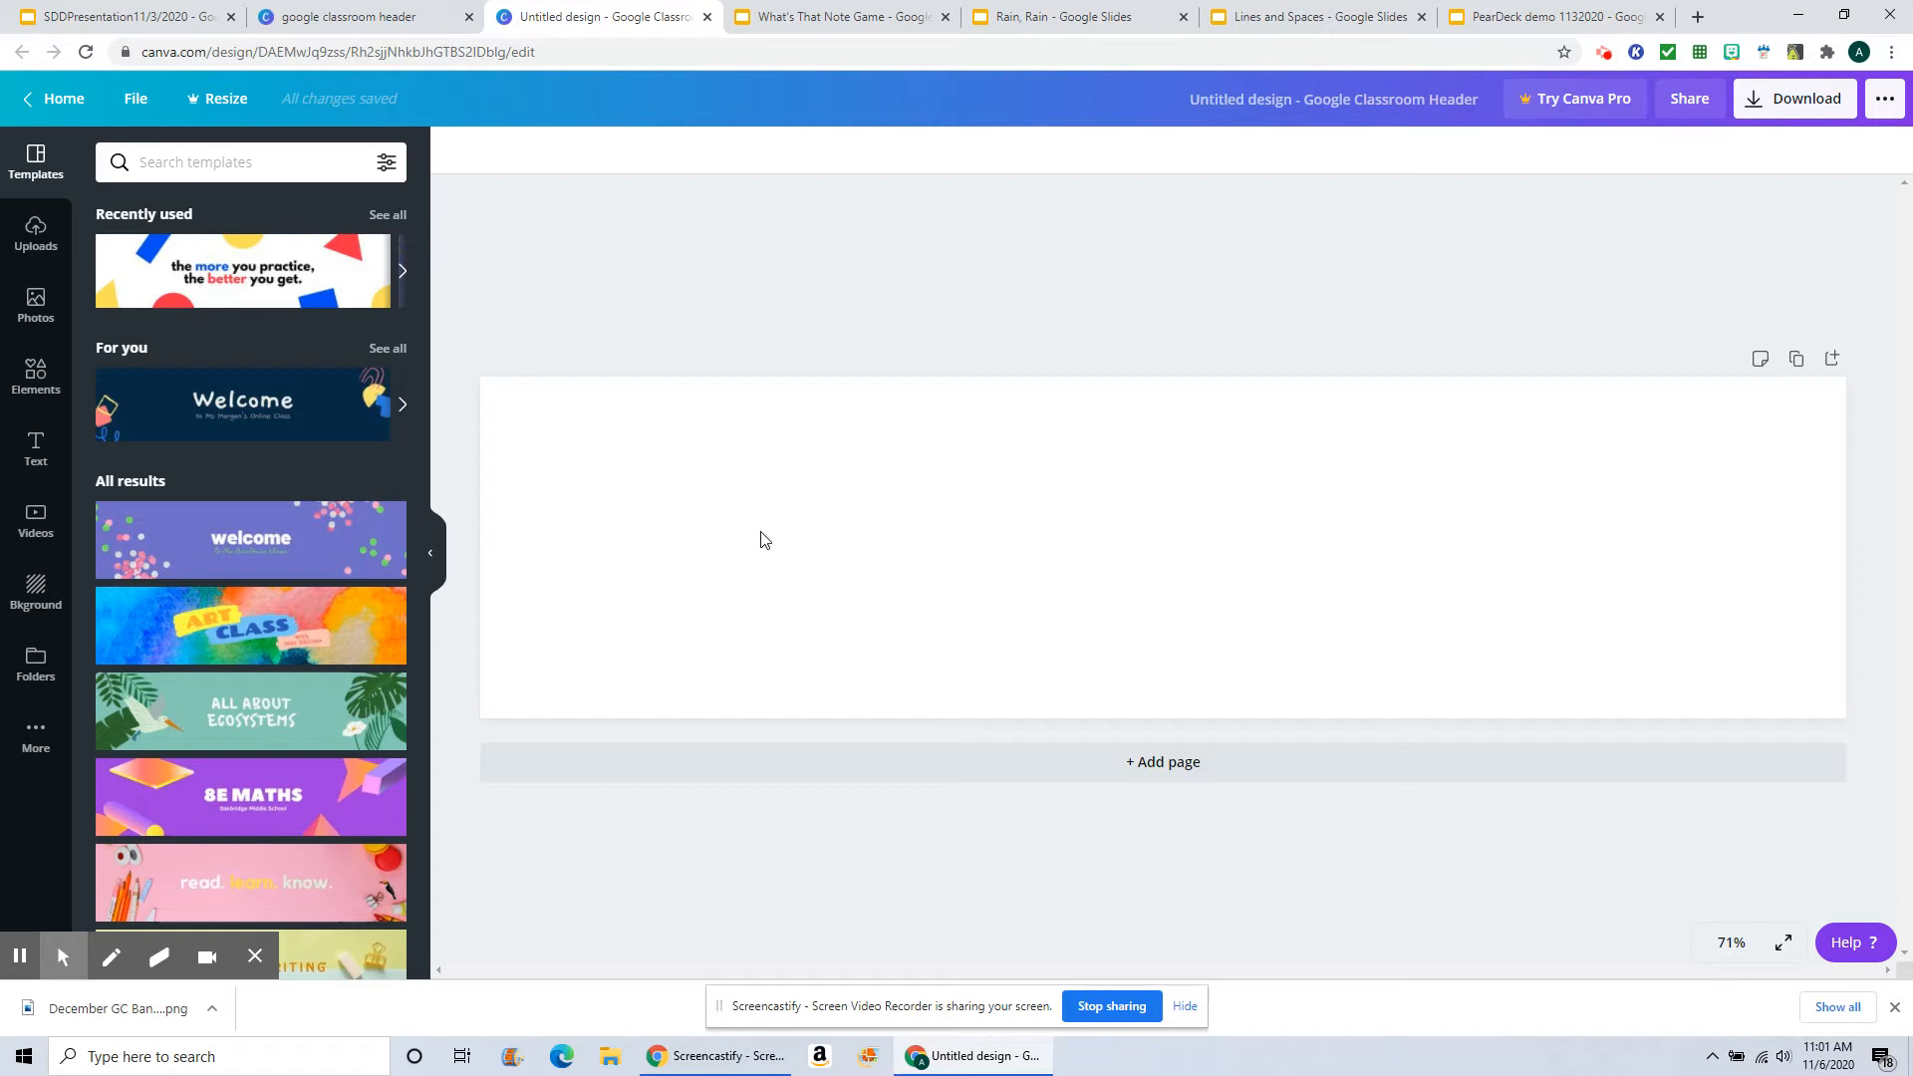
left_click(33, 596)
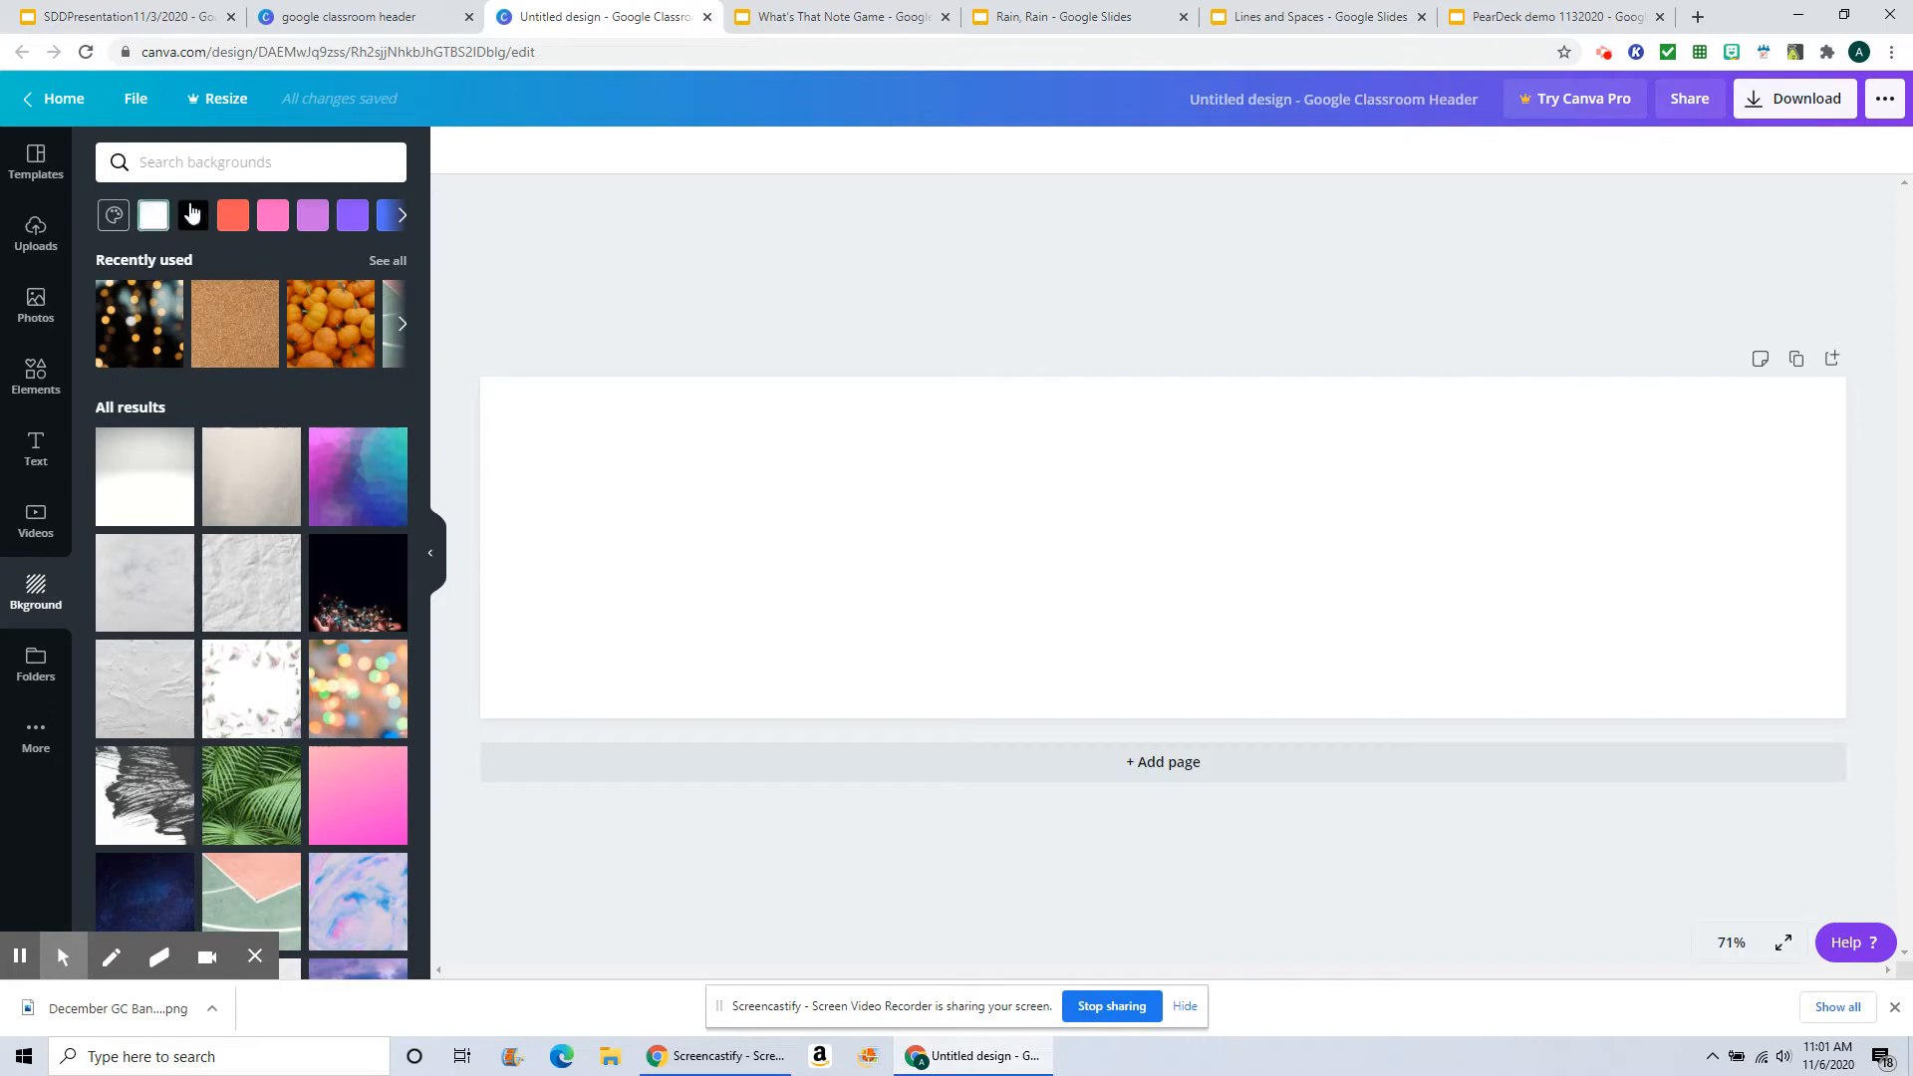
left_click(155, 213)
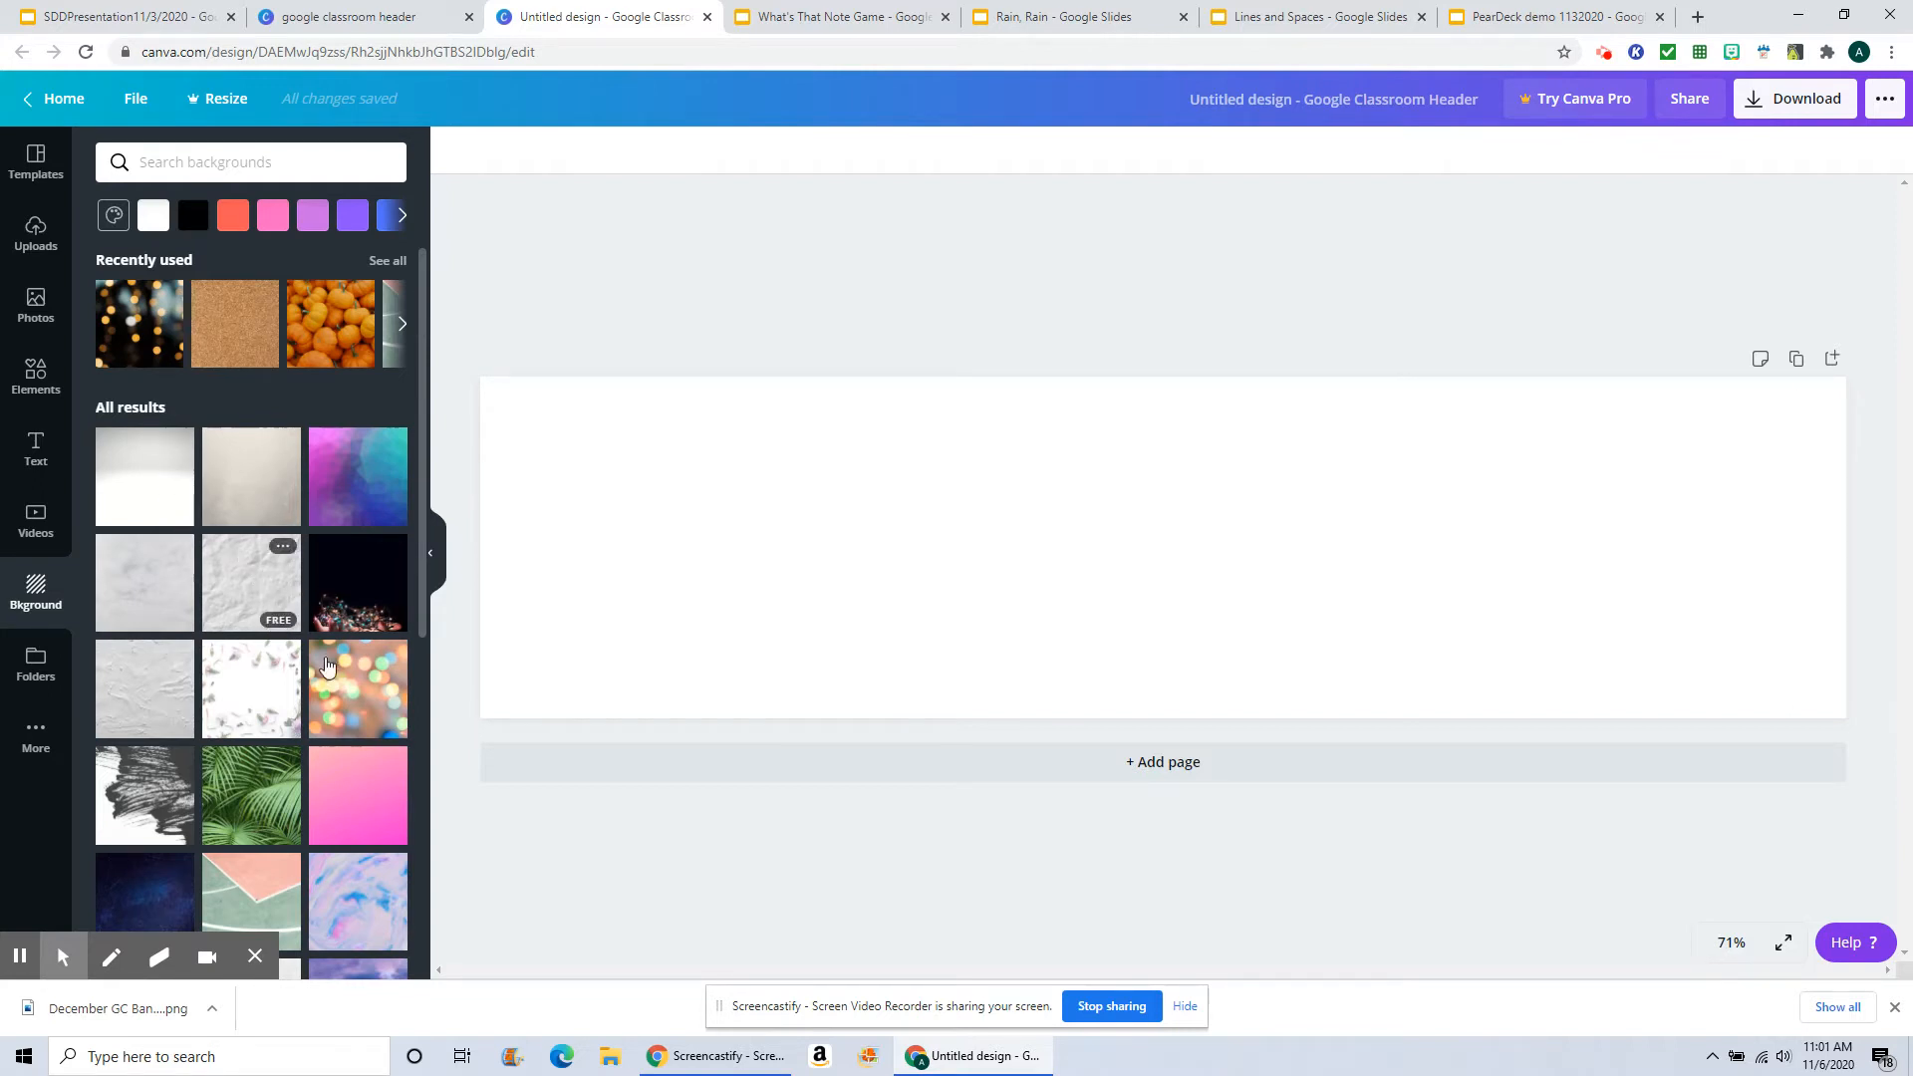
Step: Browse the background image library for a suitable backdrop
scroll(367, 713, "down", 4)
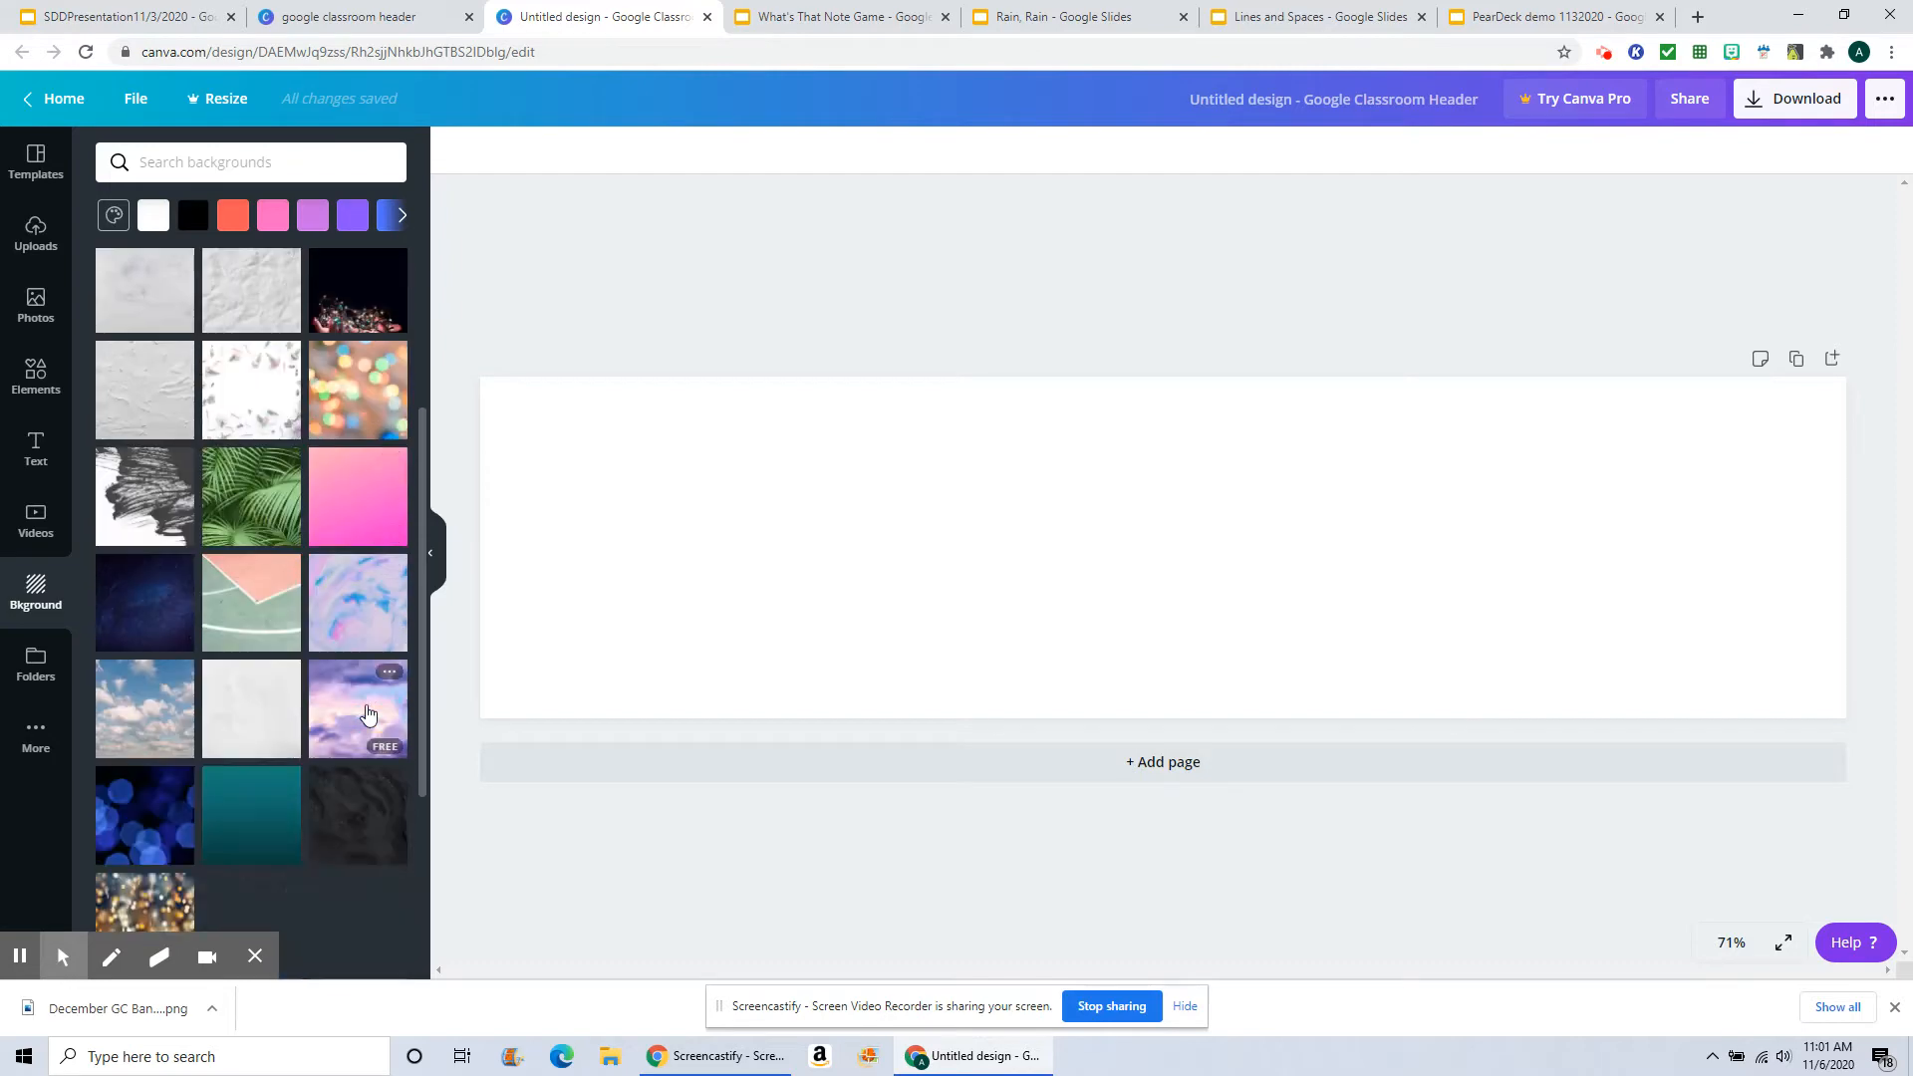
scroll(338, 743, "down", 3)
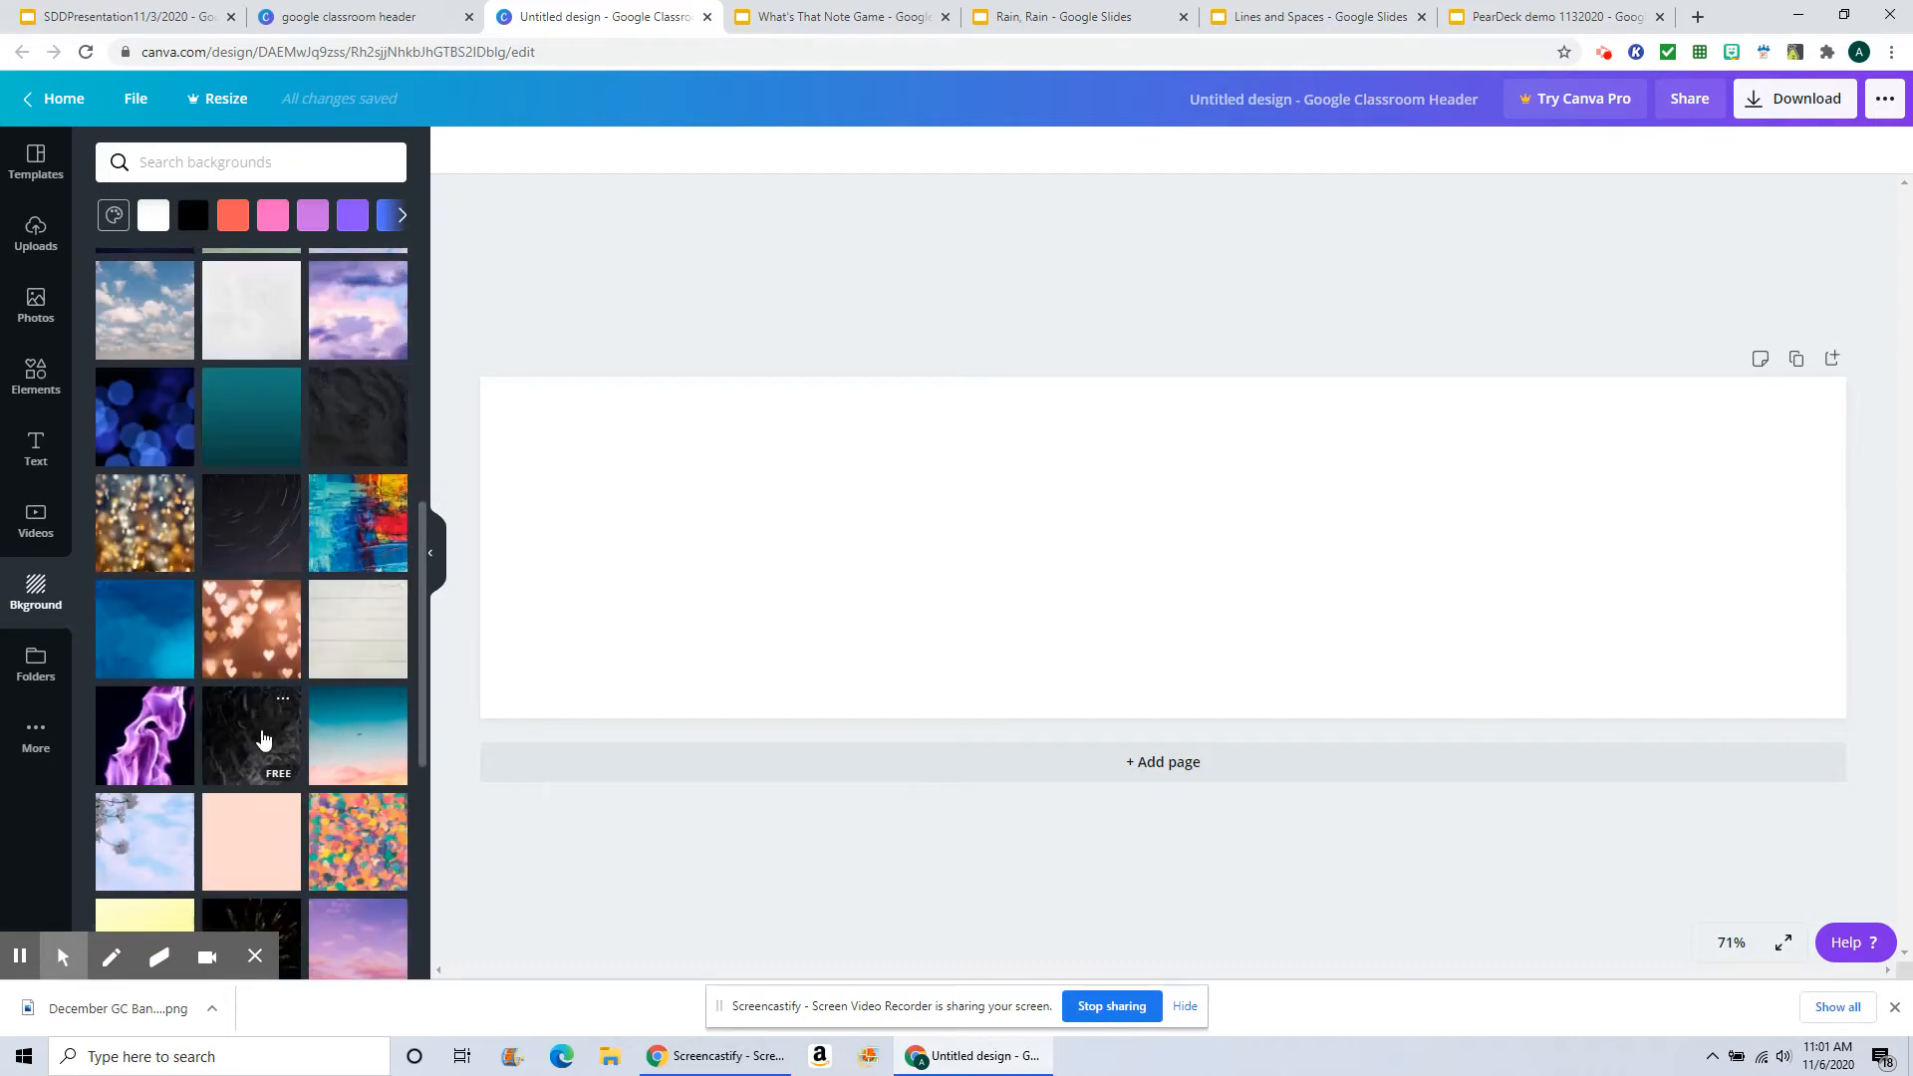
scroll(261, 738, "down", 3)
scroll(262, 738, "down", 6)
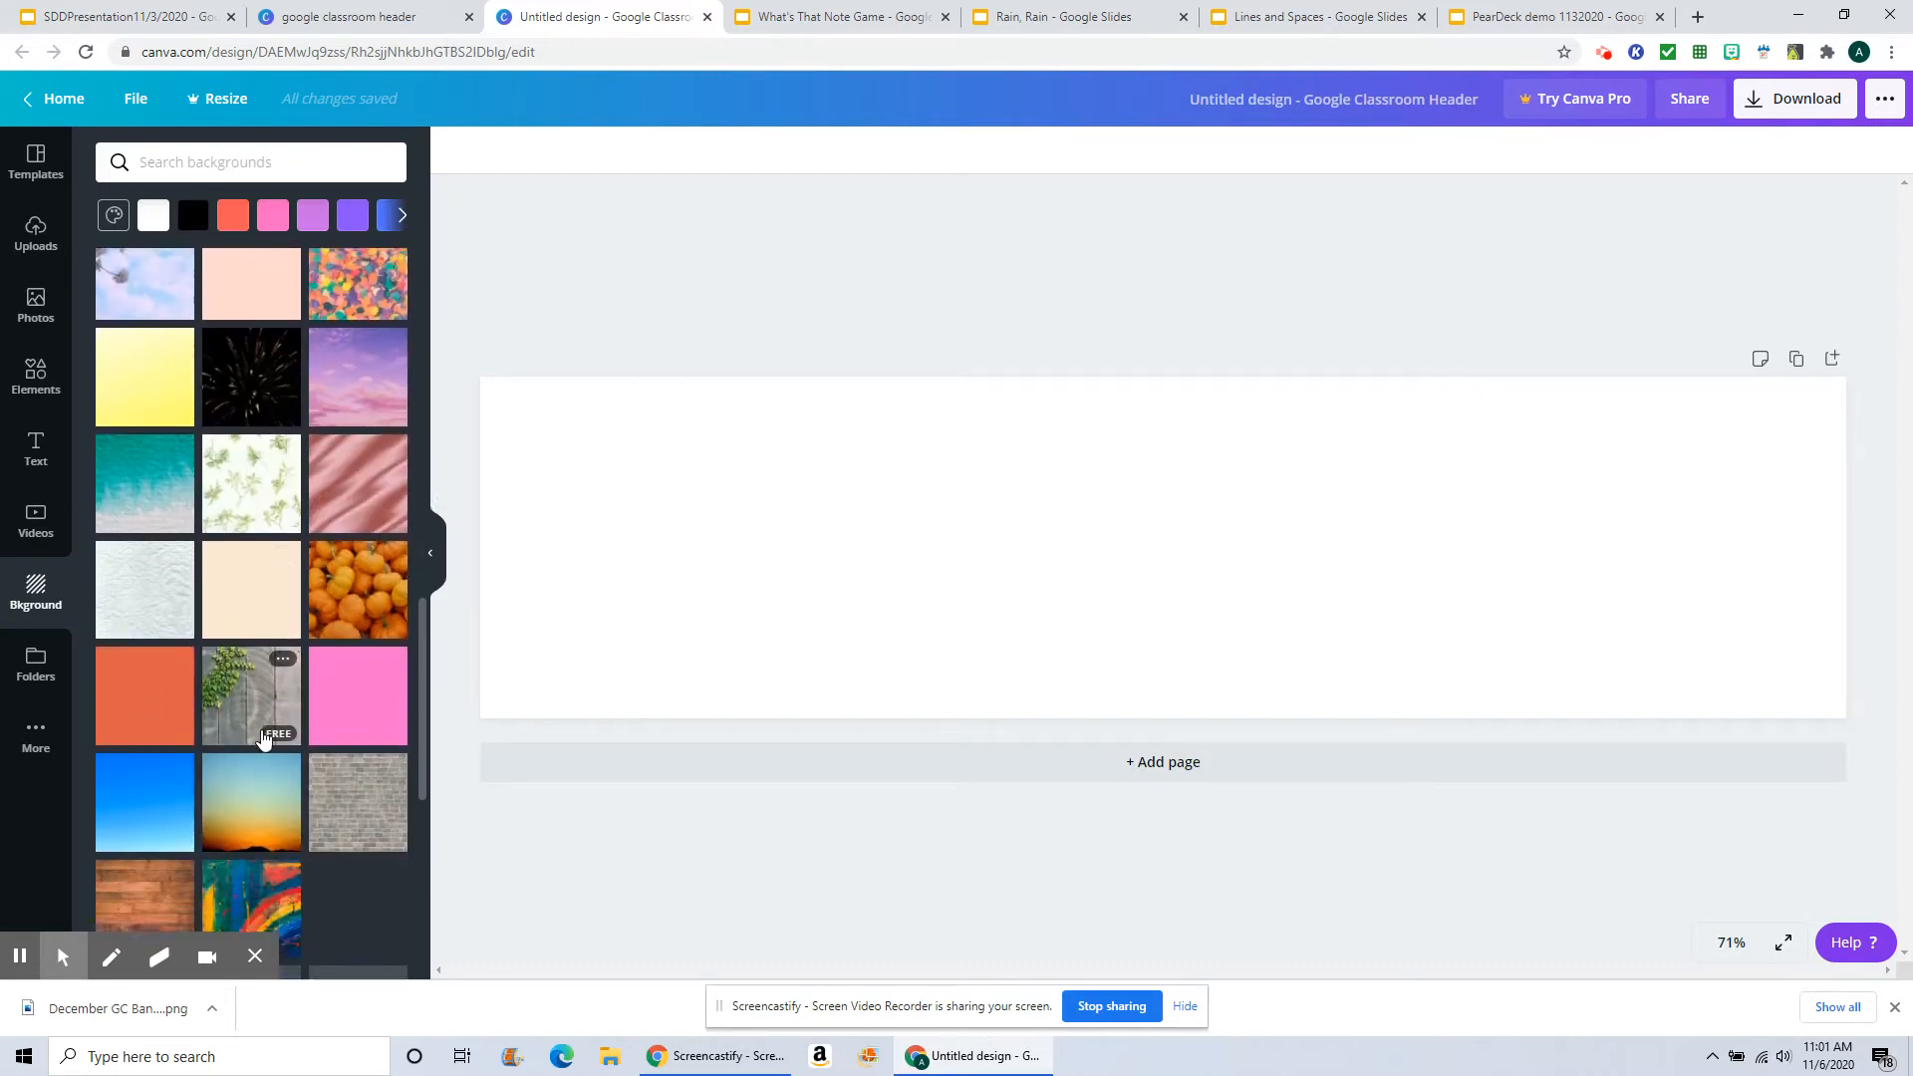
scroll(262, 737, "down", 3)
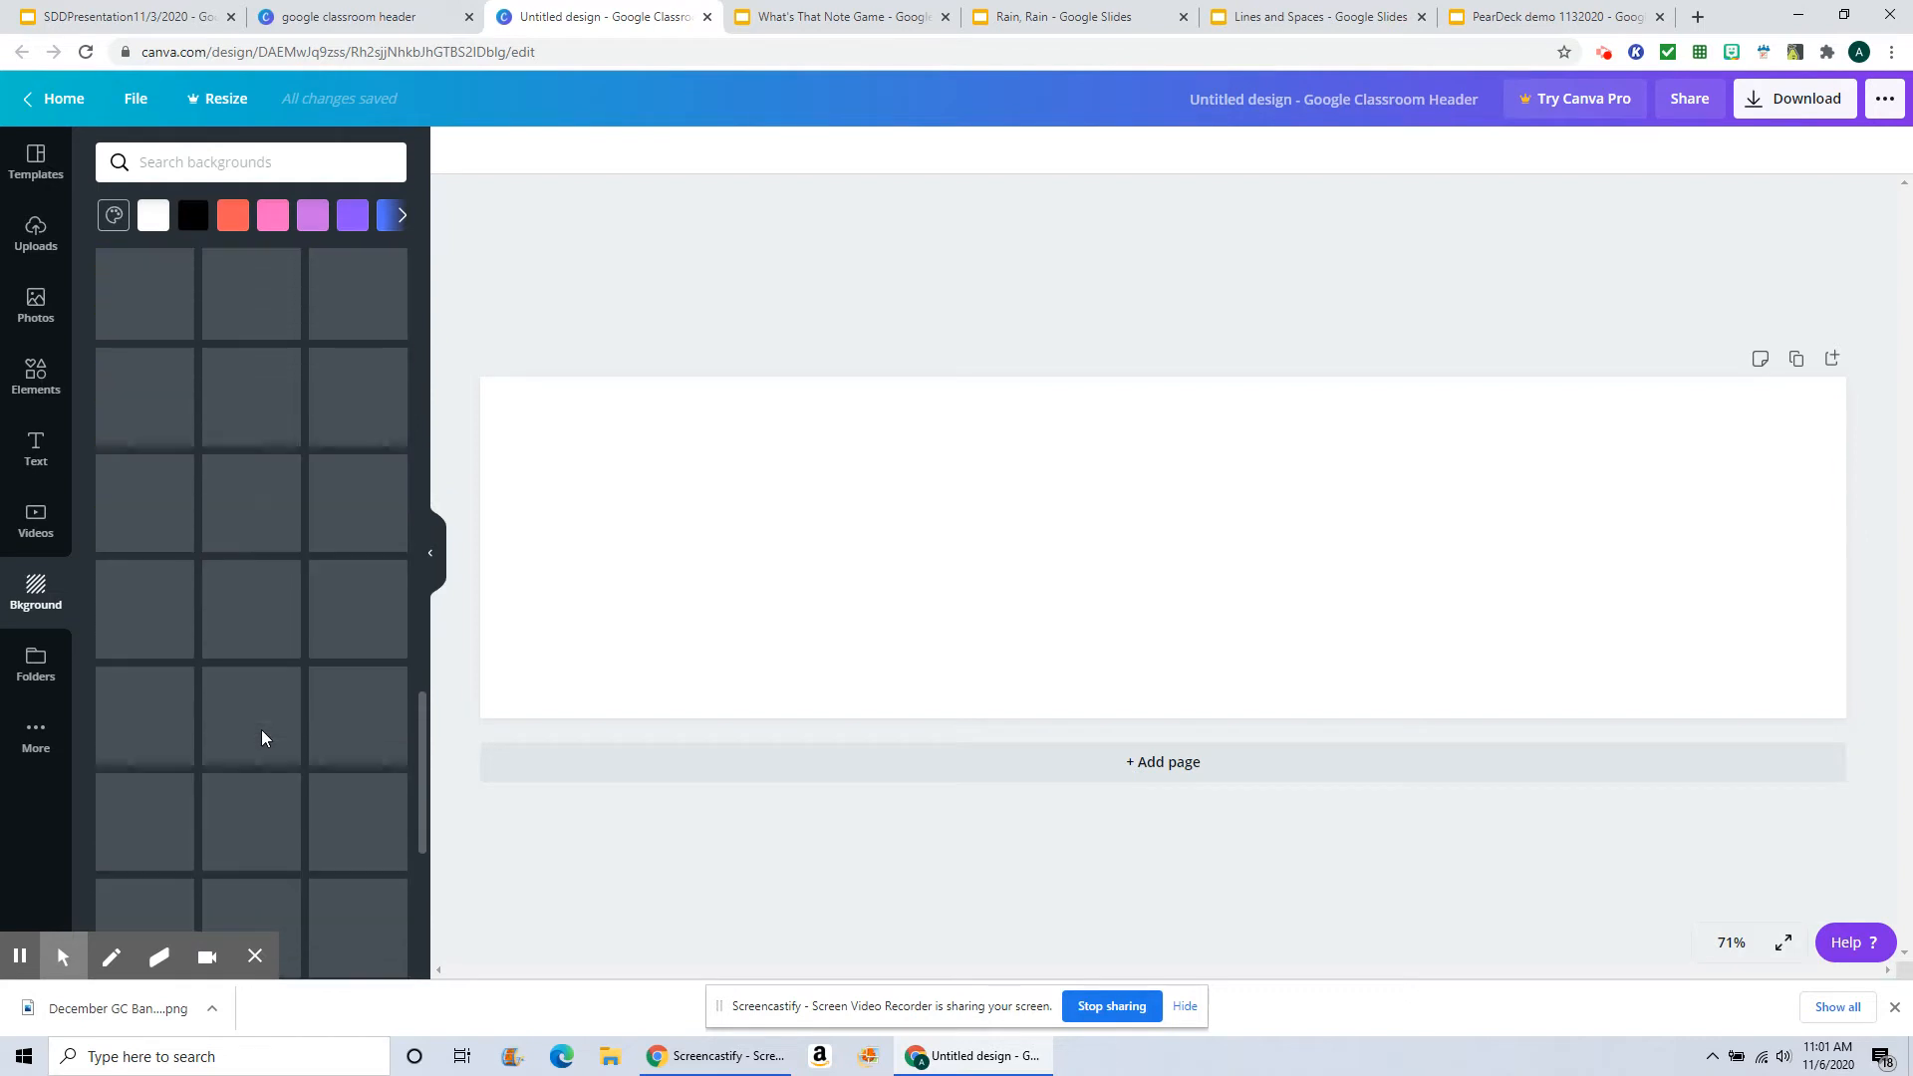
scroll(284, 716, "down", 6)
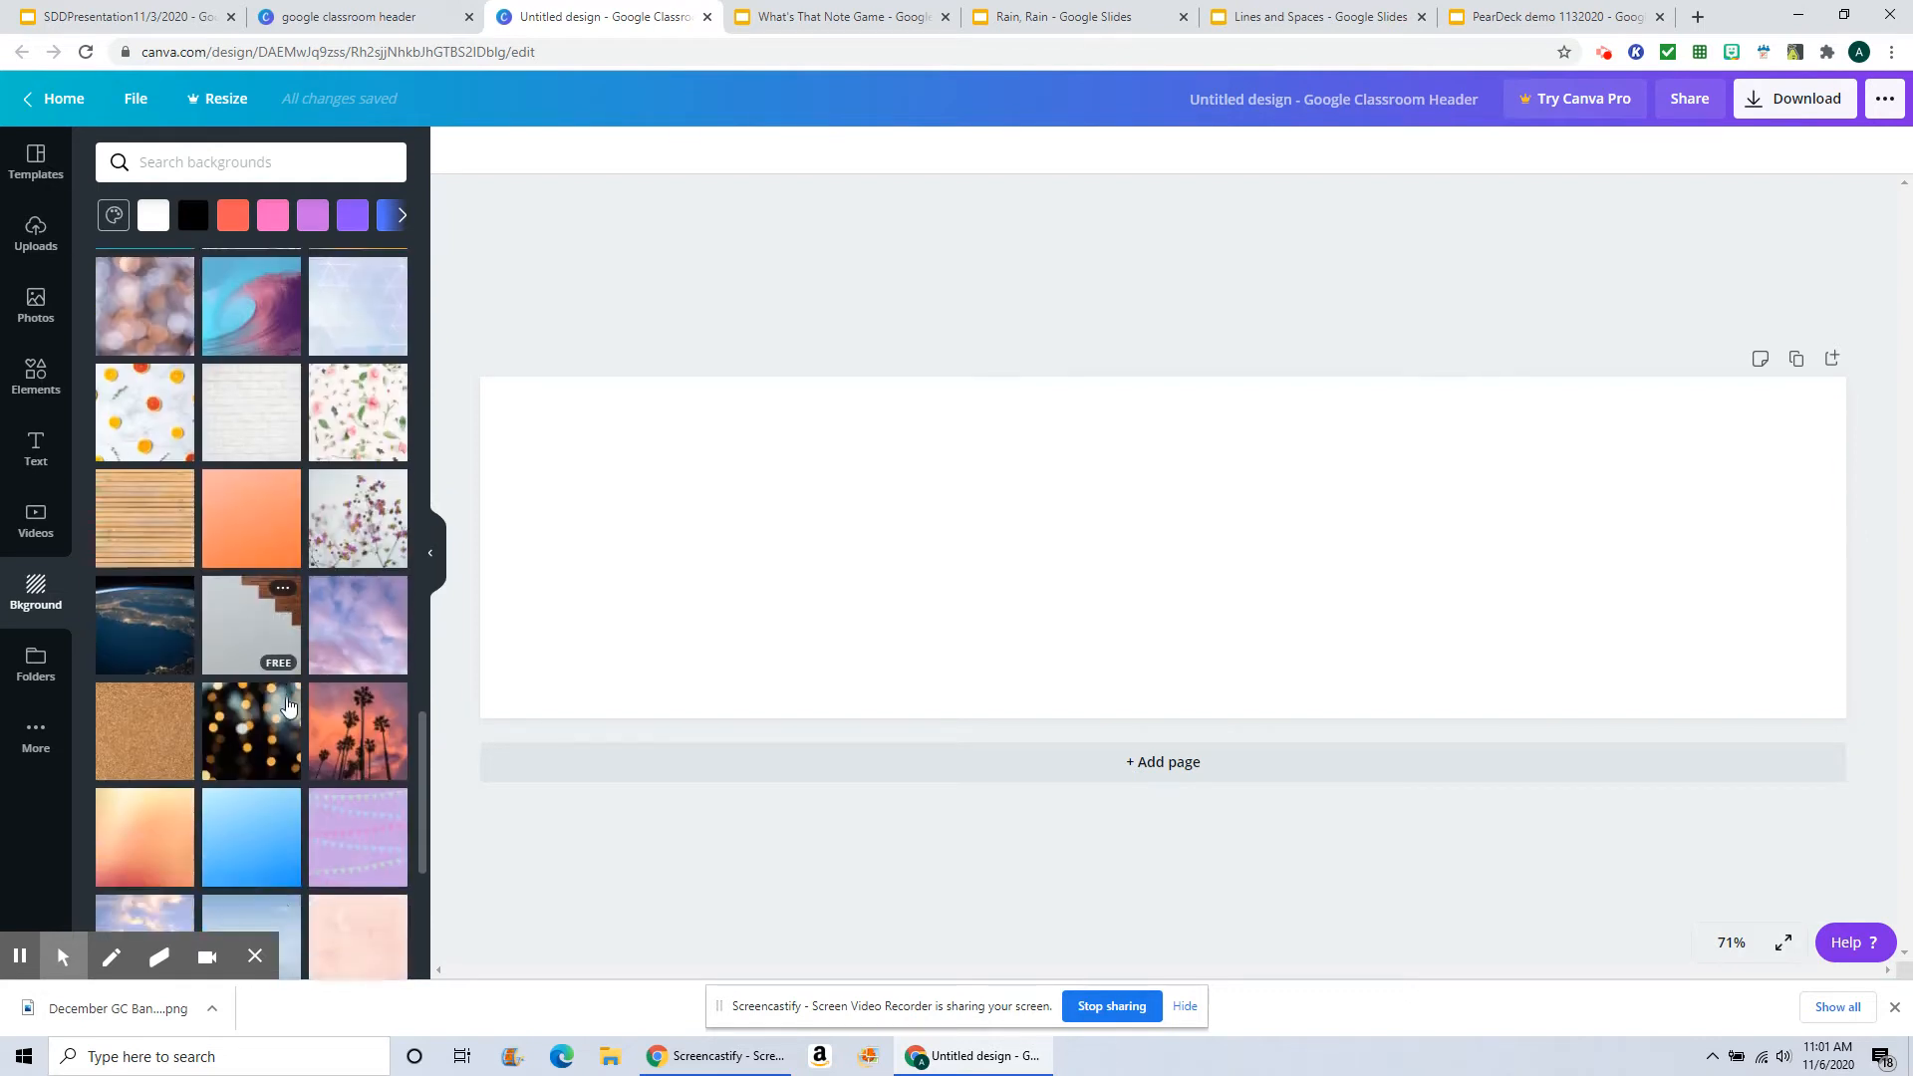
scroll(286, 704, "down", 3)
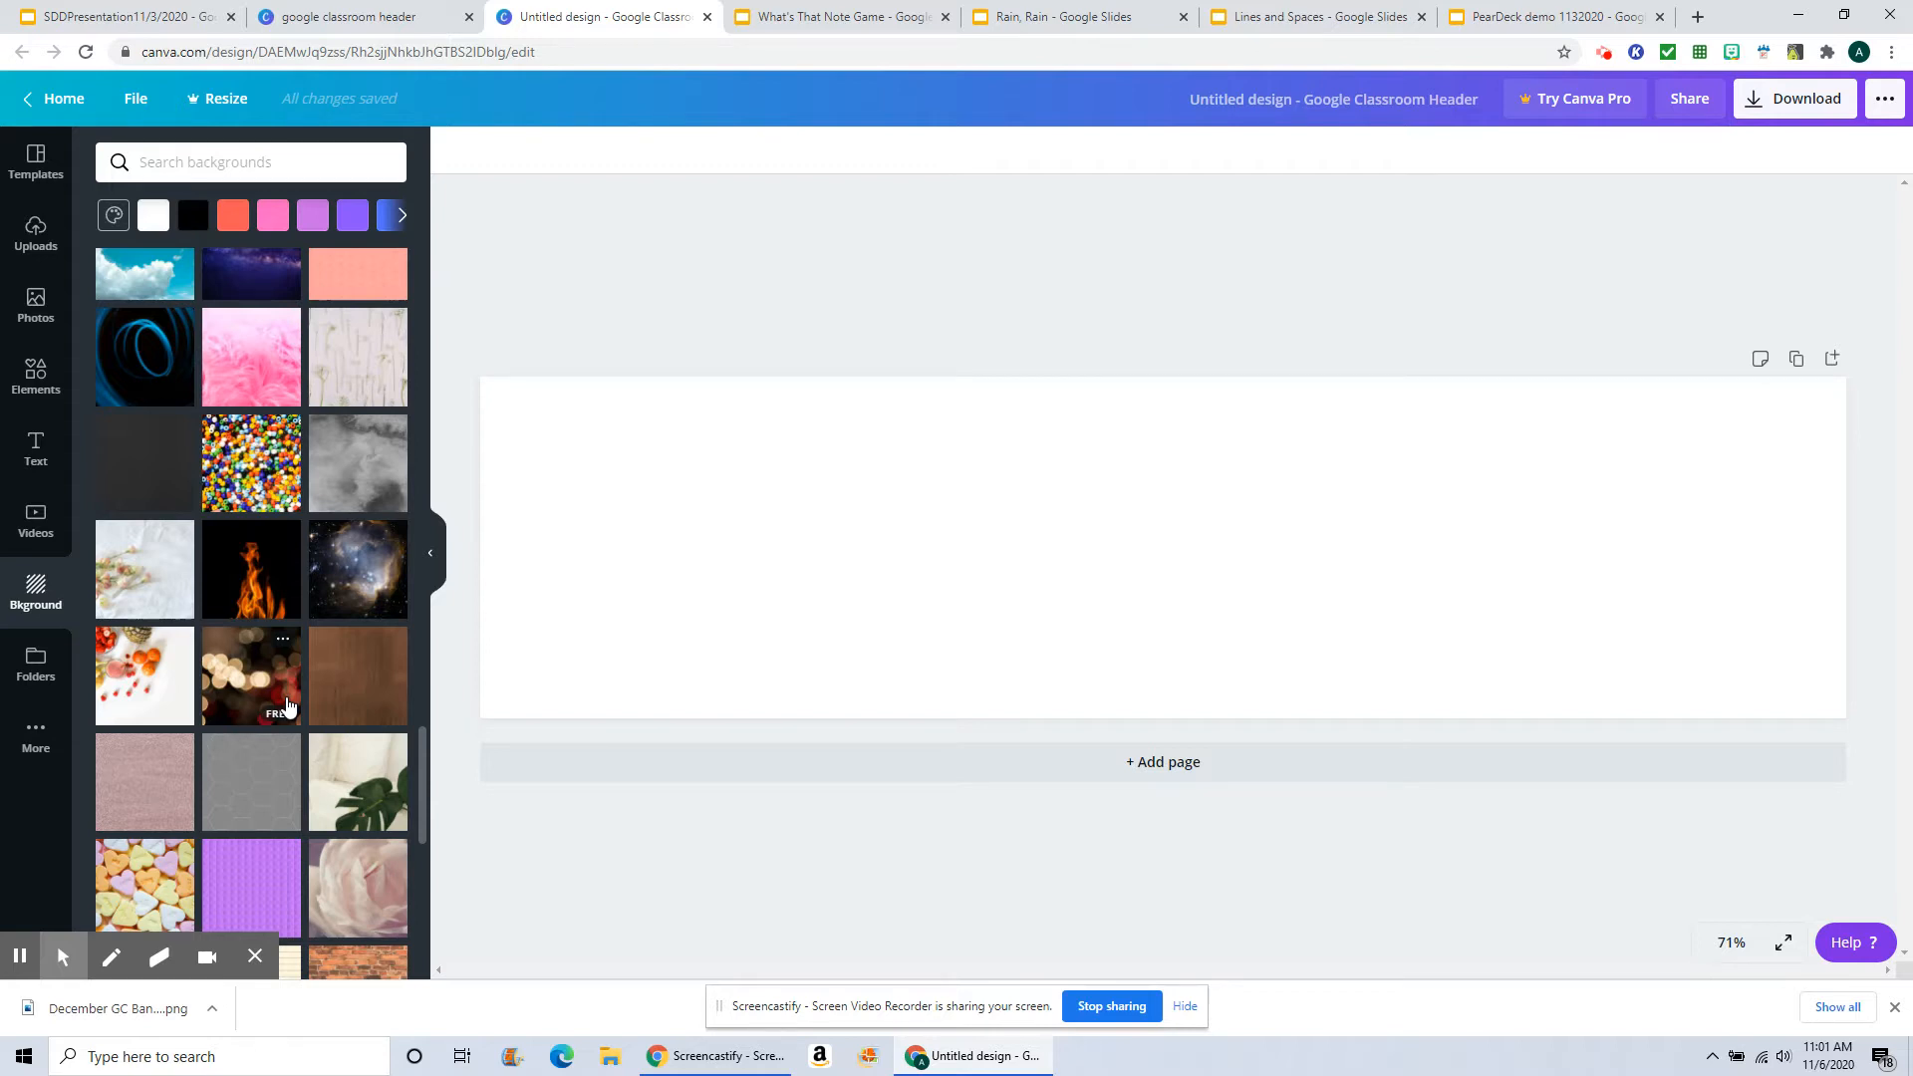
scroll(289, 703, "down", 2)
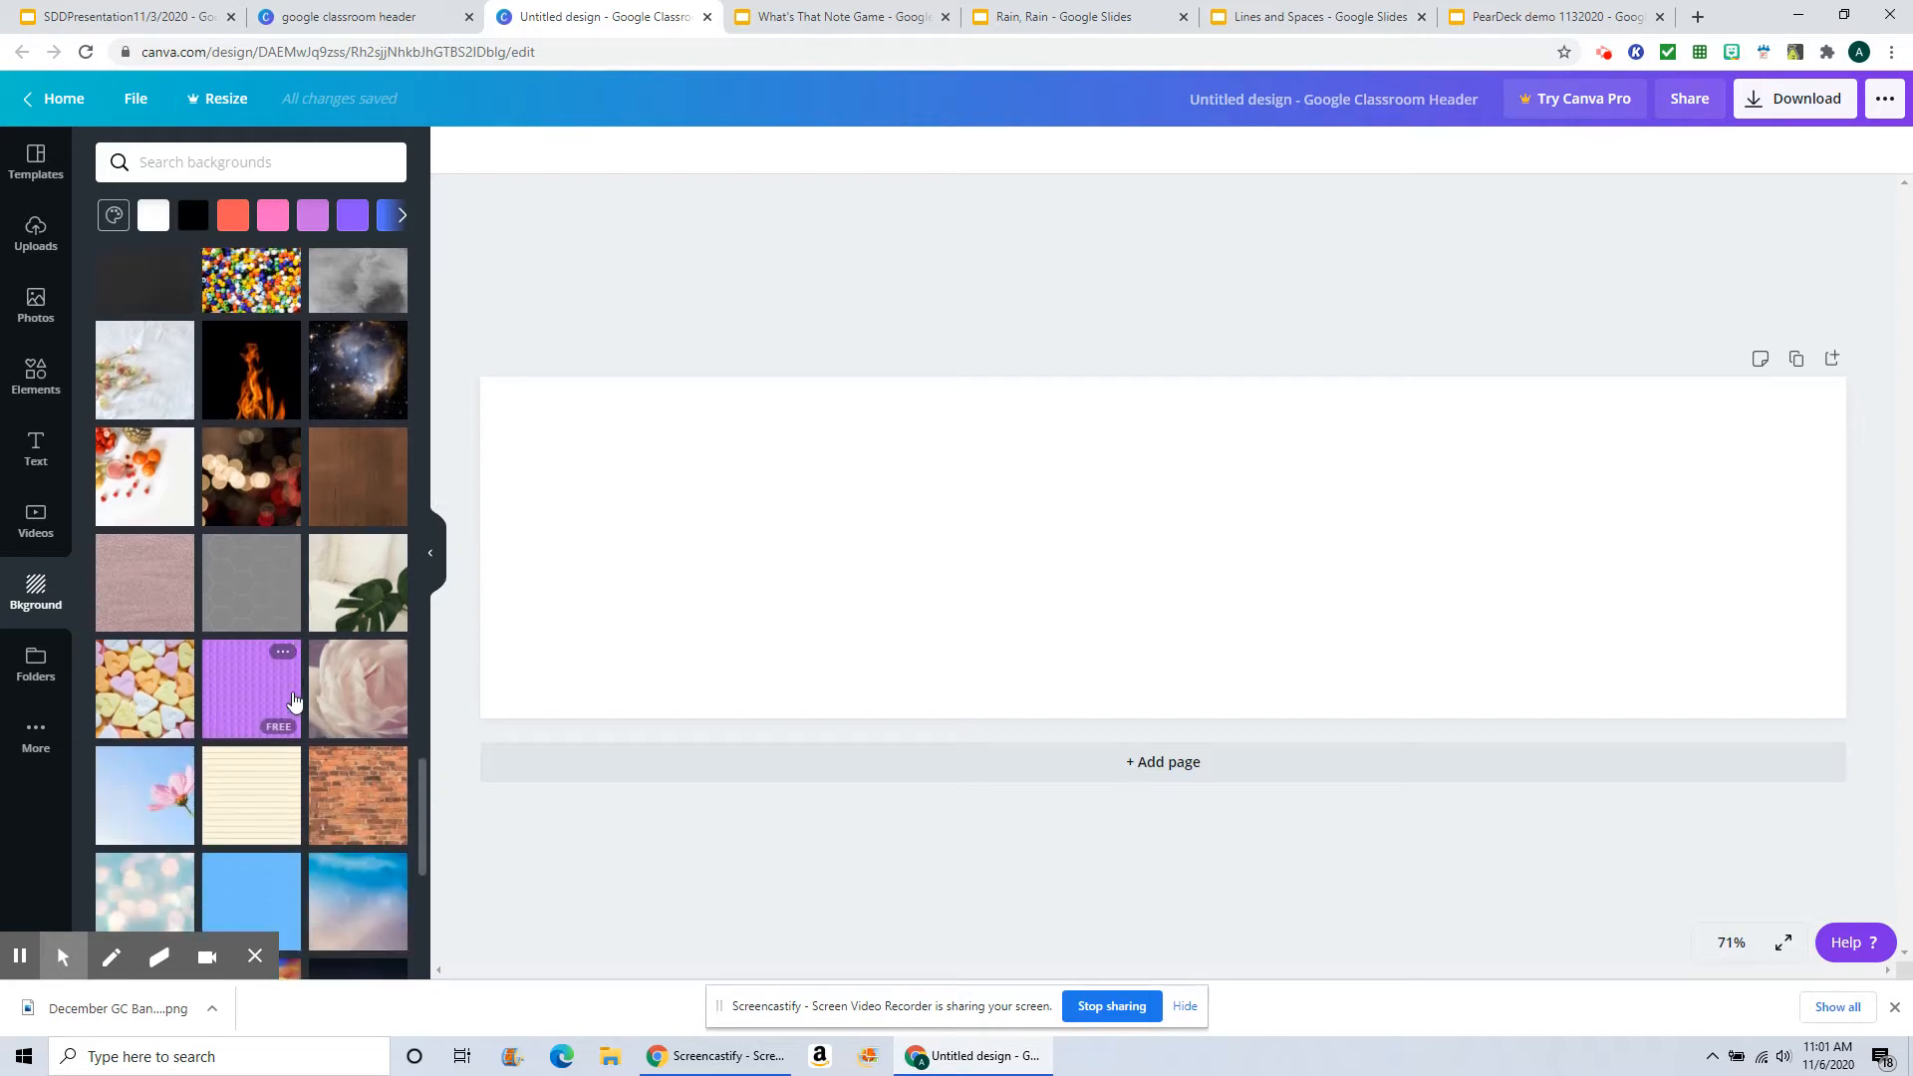
scroll(294, 700, "down", 4)
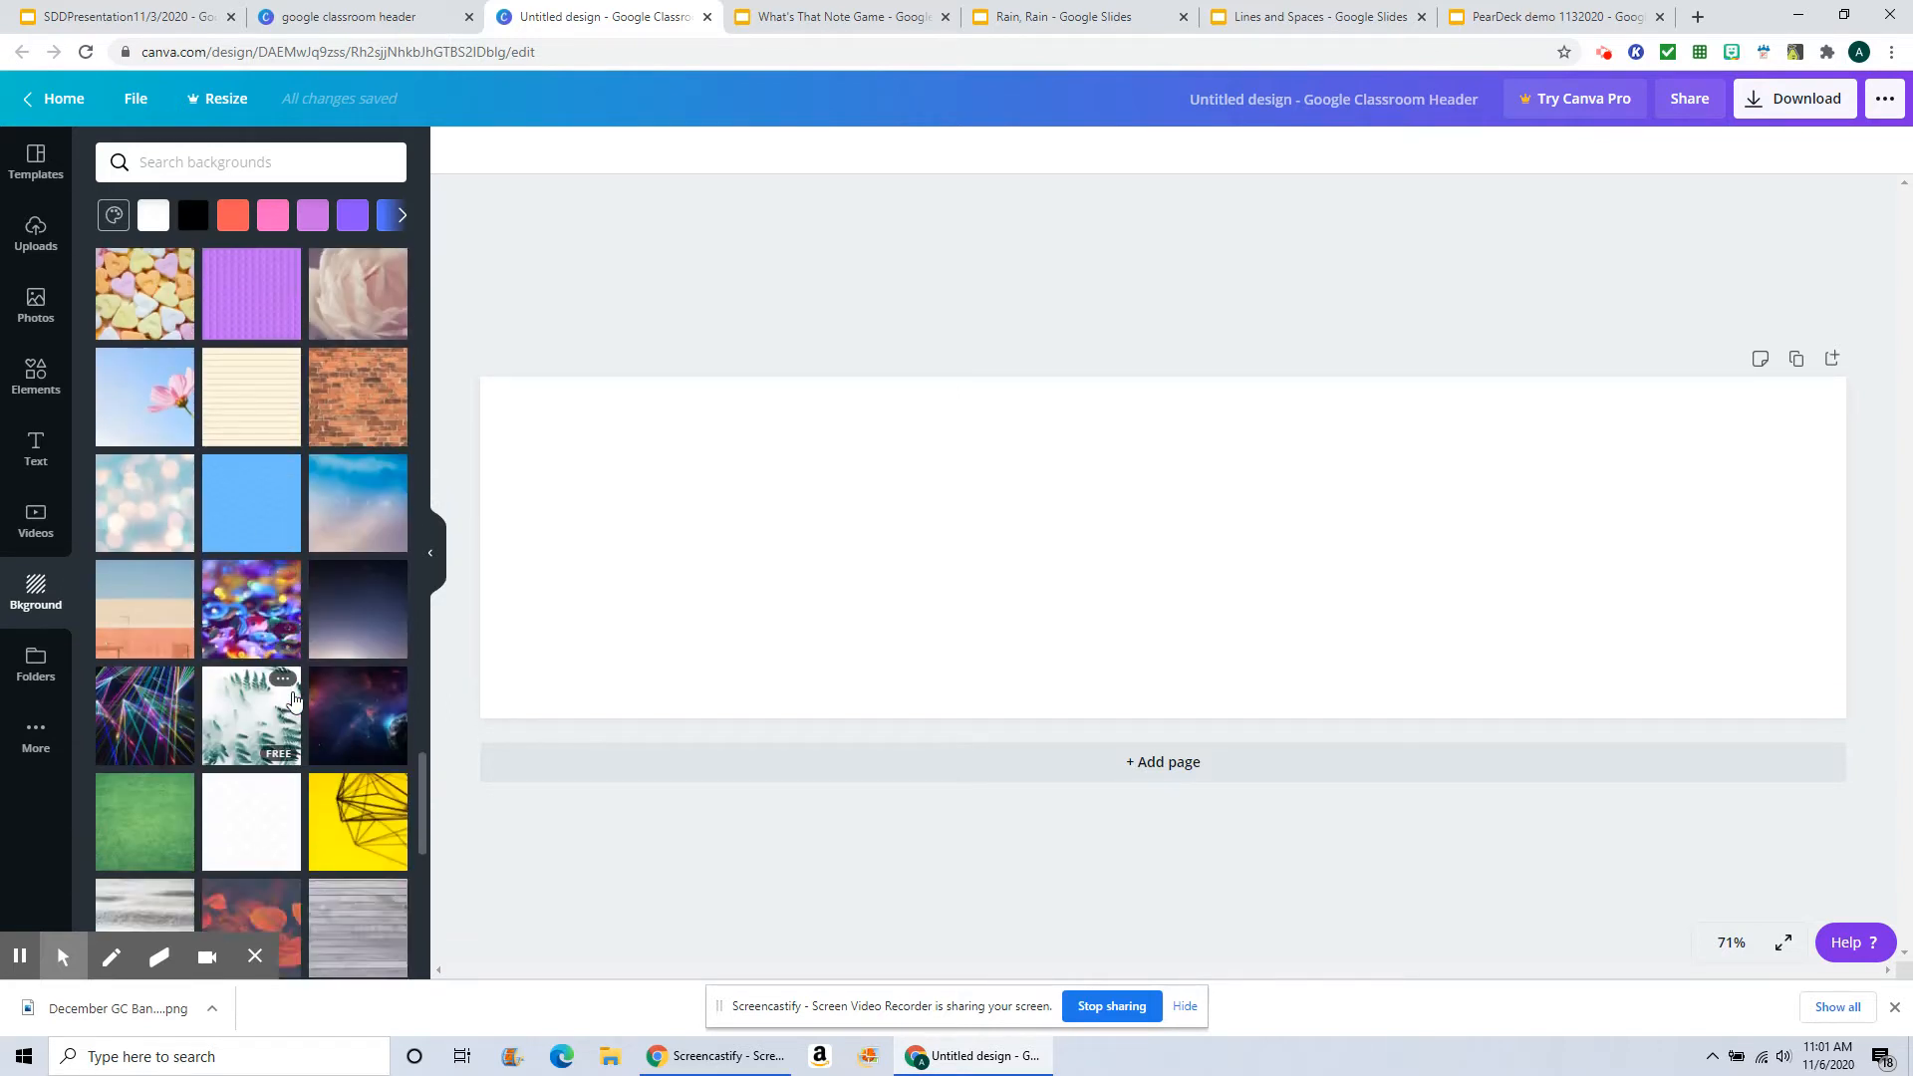
scroll(294, 700, "down", 5)
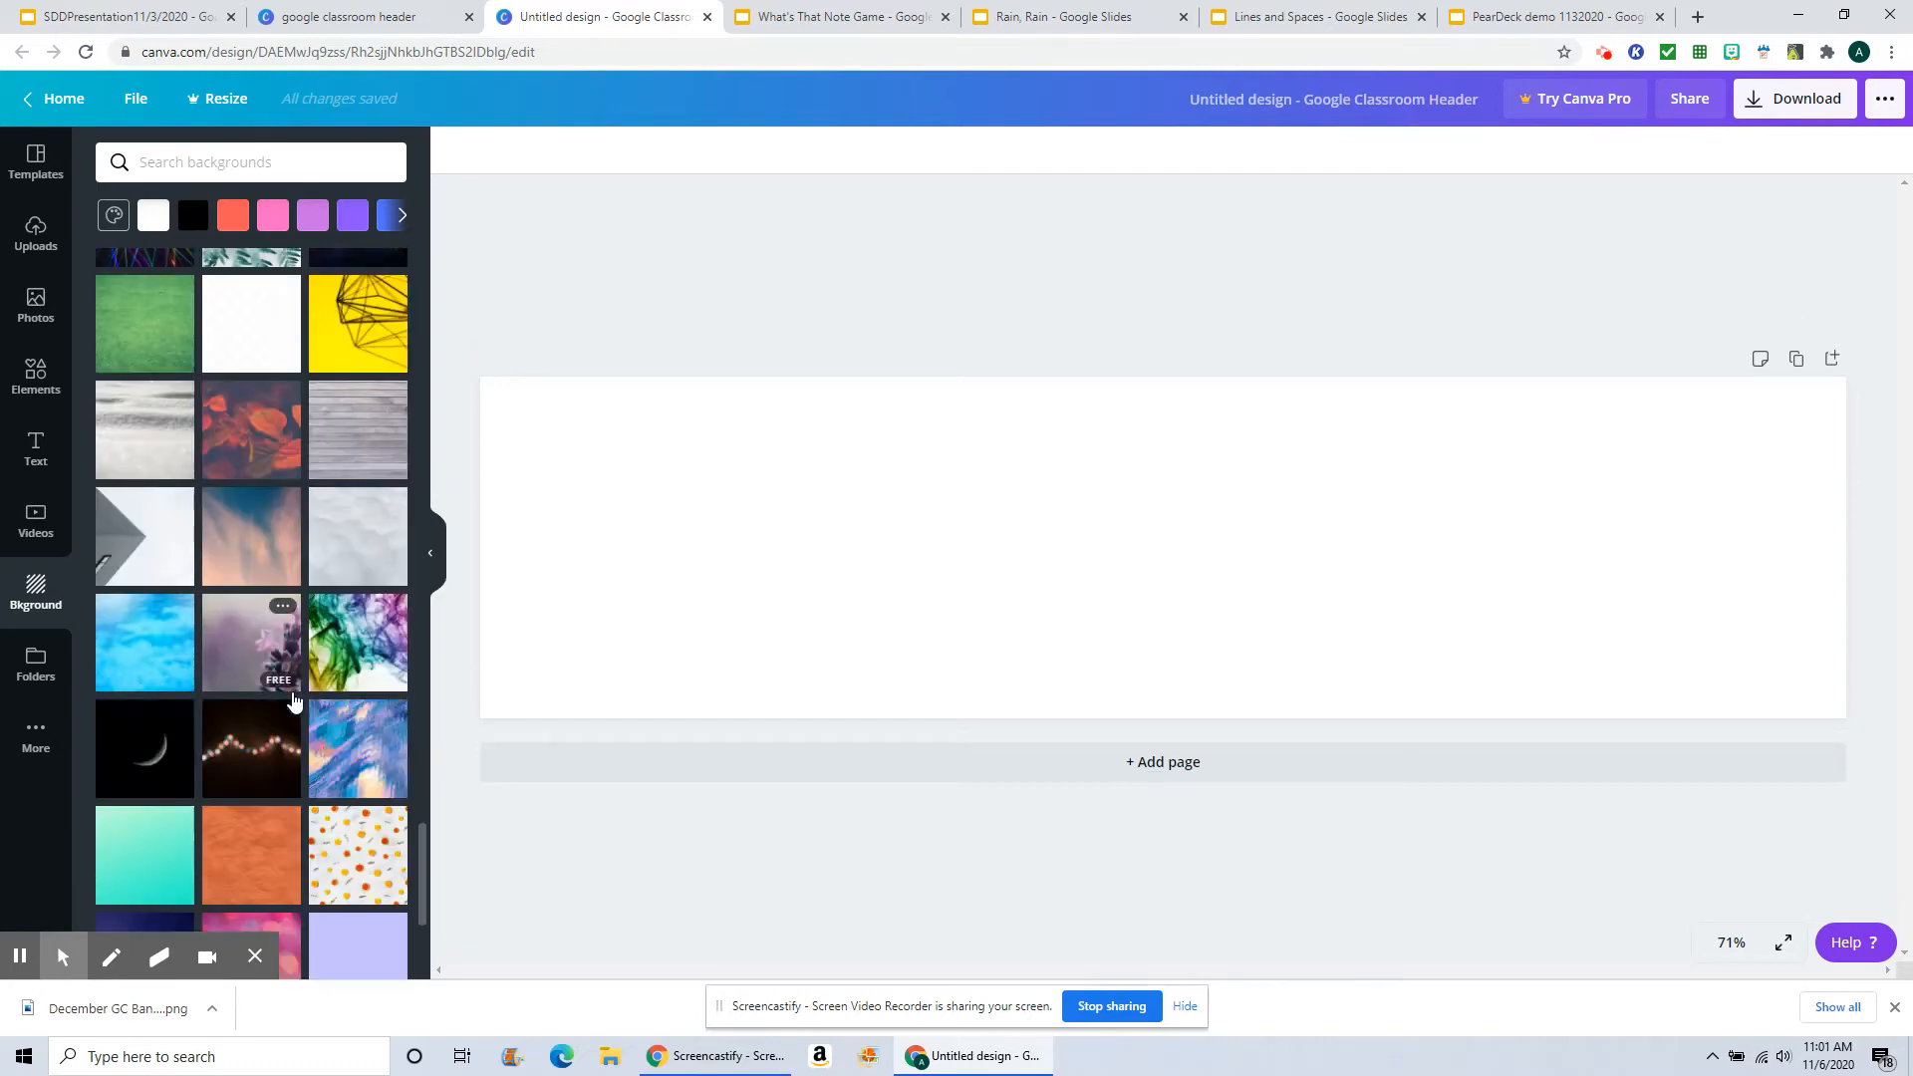
scroll(294, 701, "down", 3)
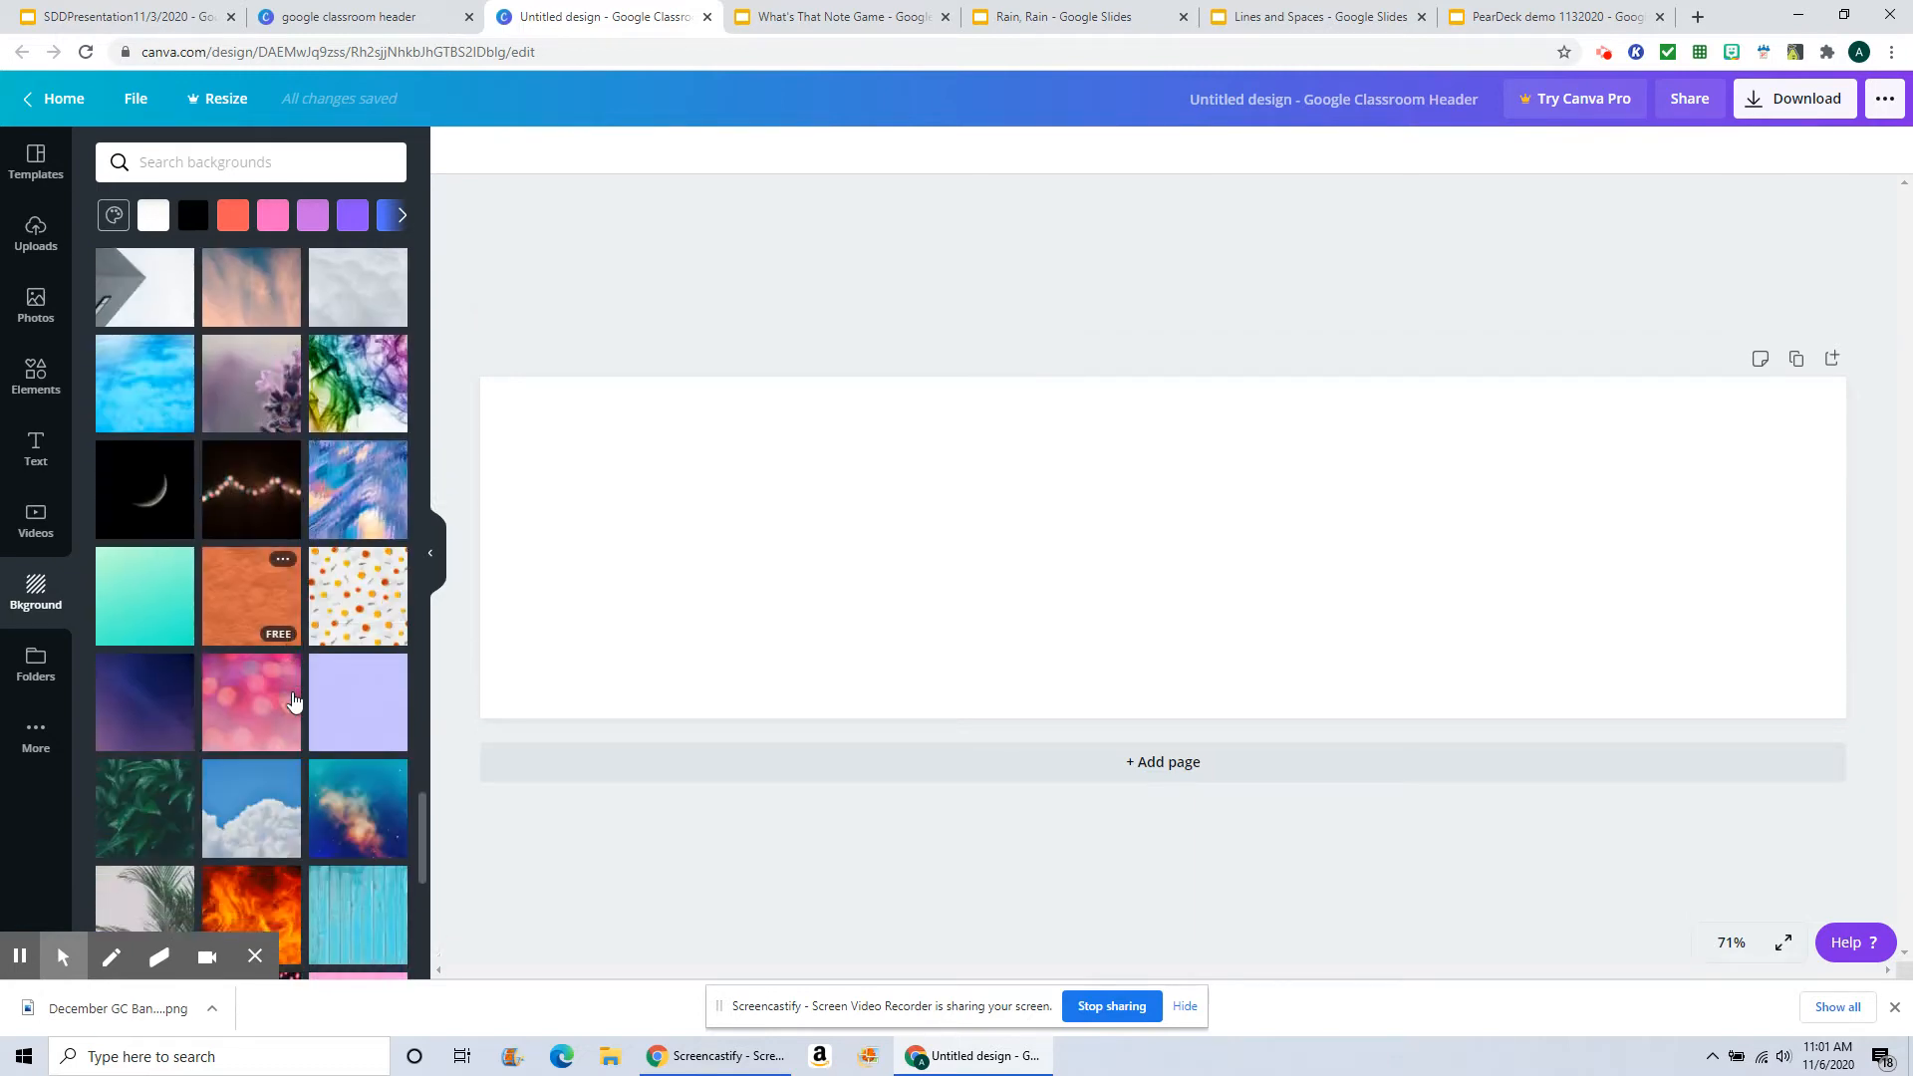
scroll(294, 701, "down", 1)
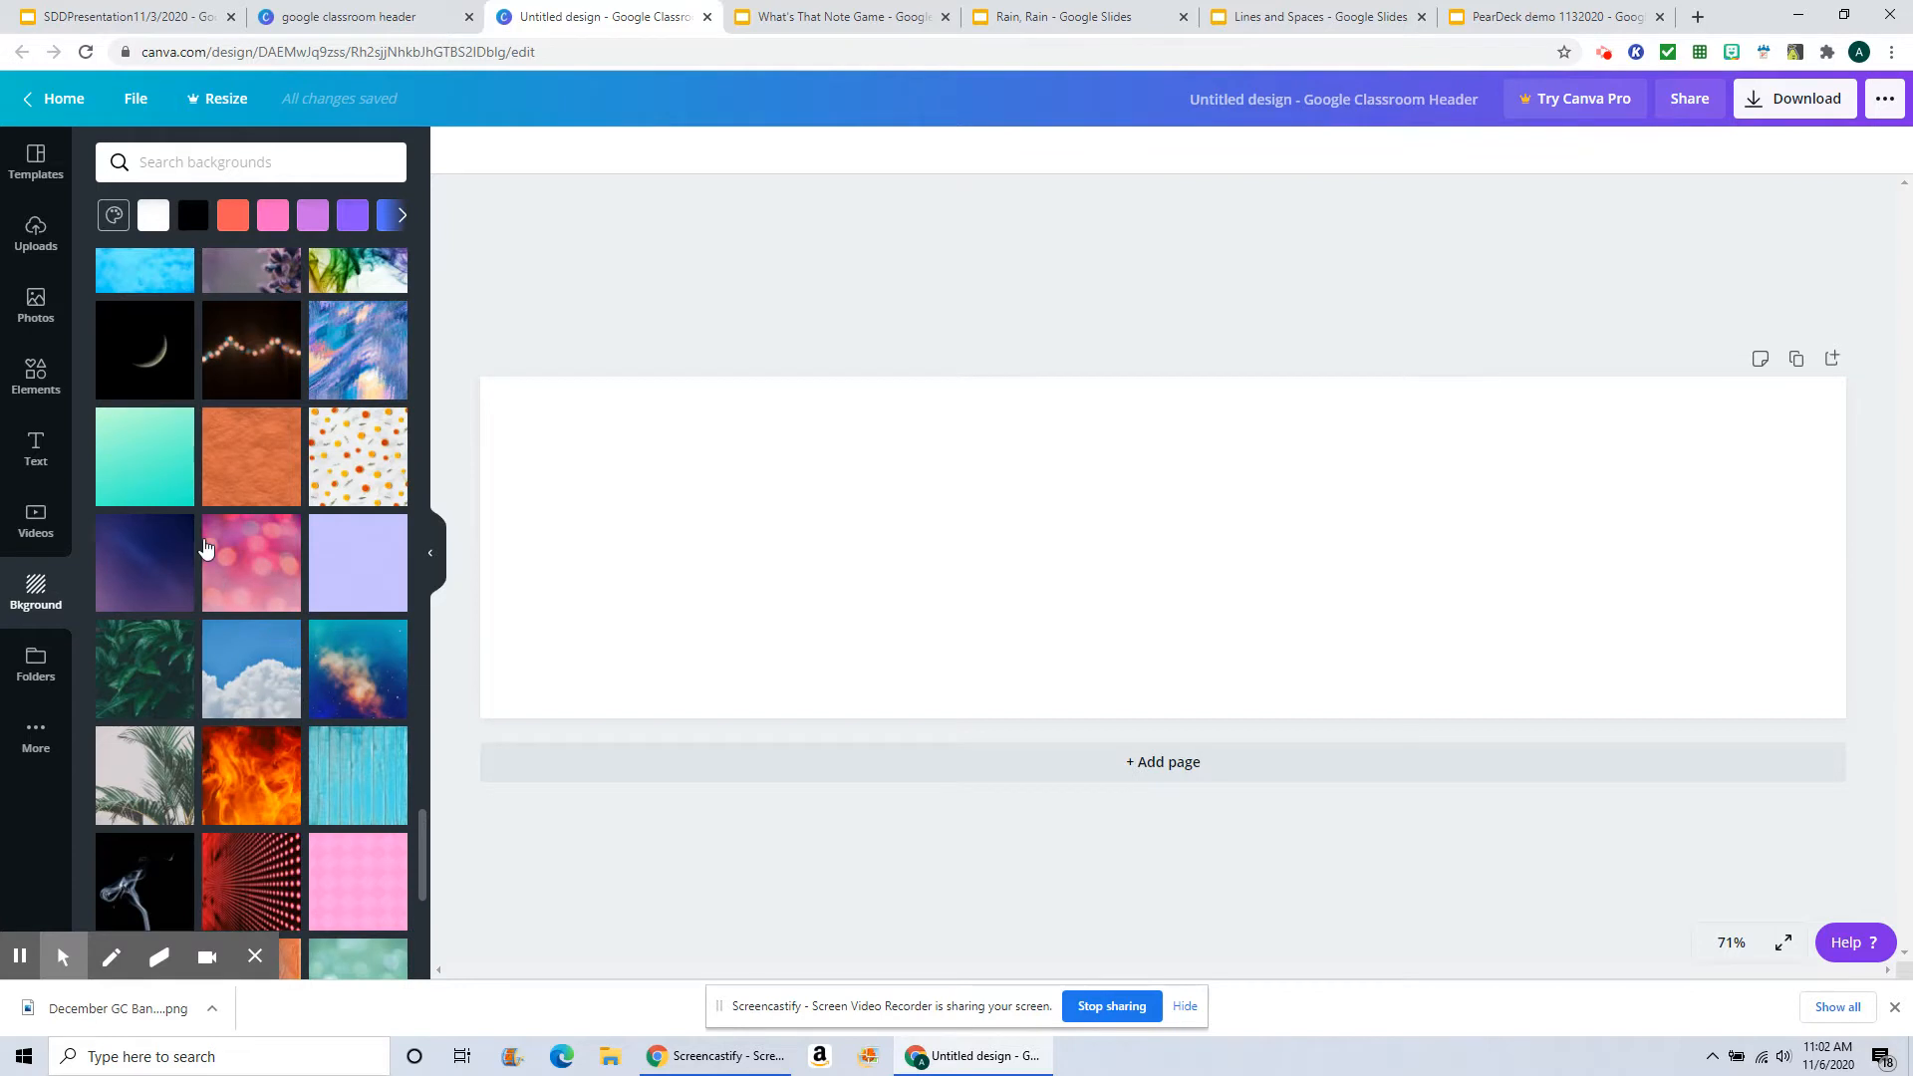
scroll(204, 547, "up", 5)
scroll(205, 548, "up", 5)
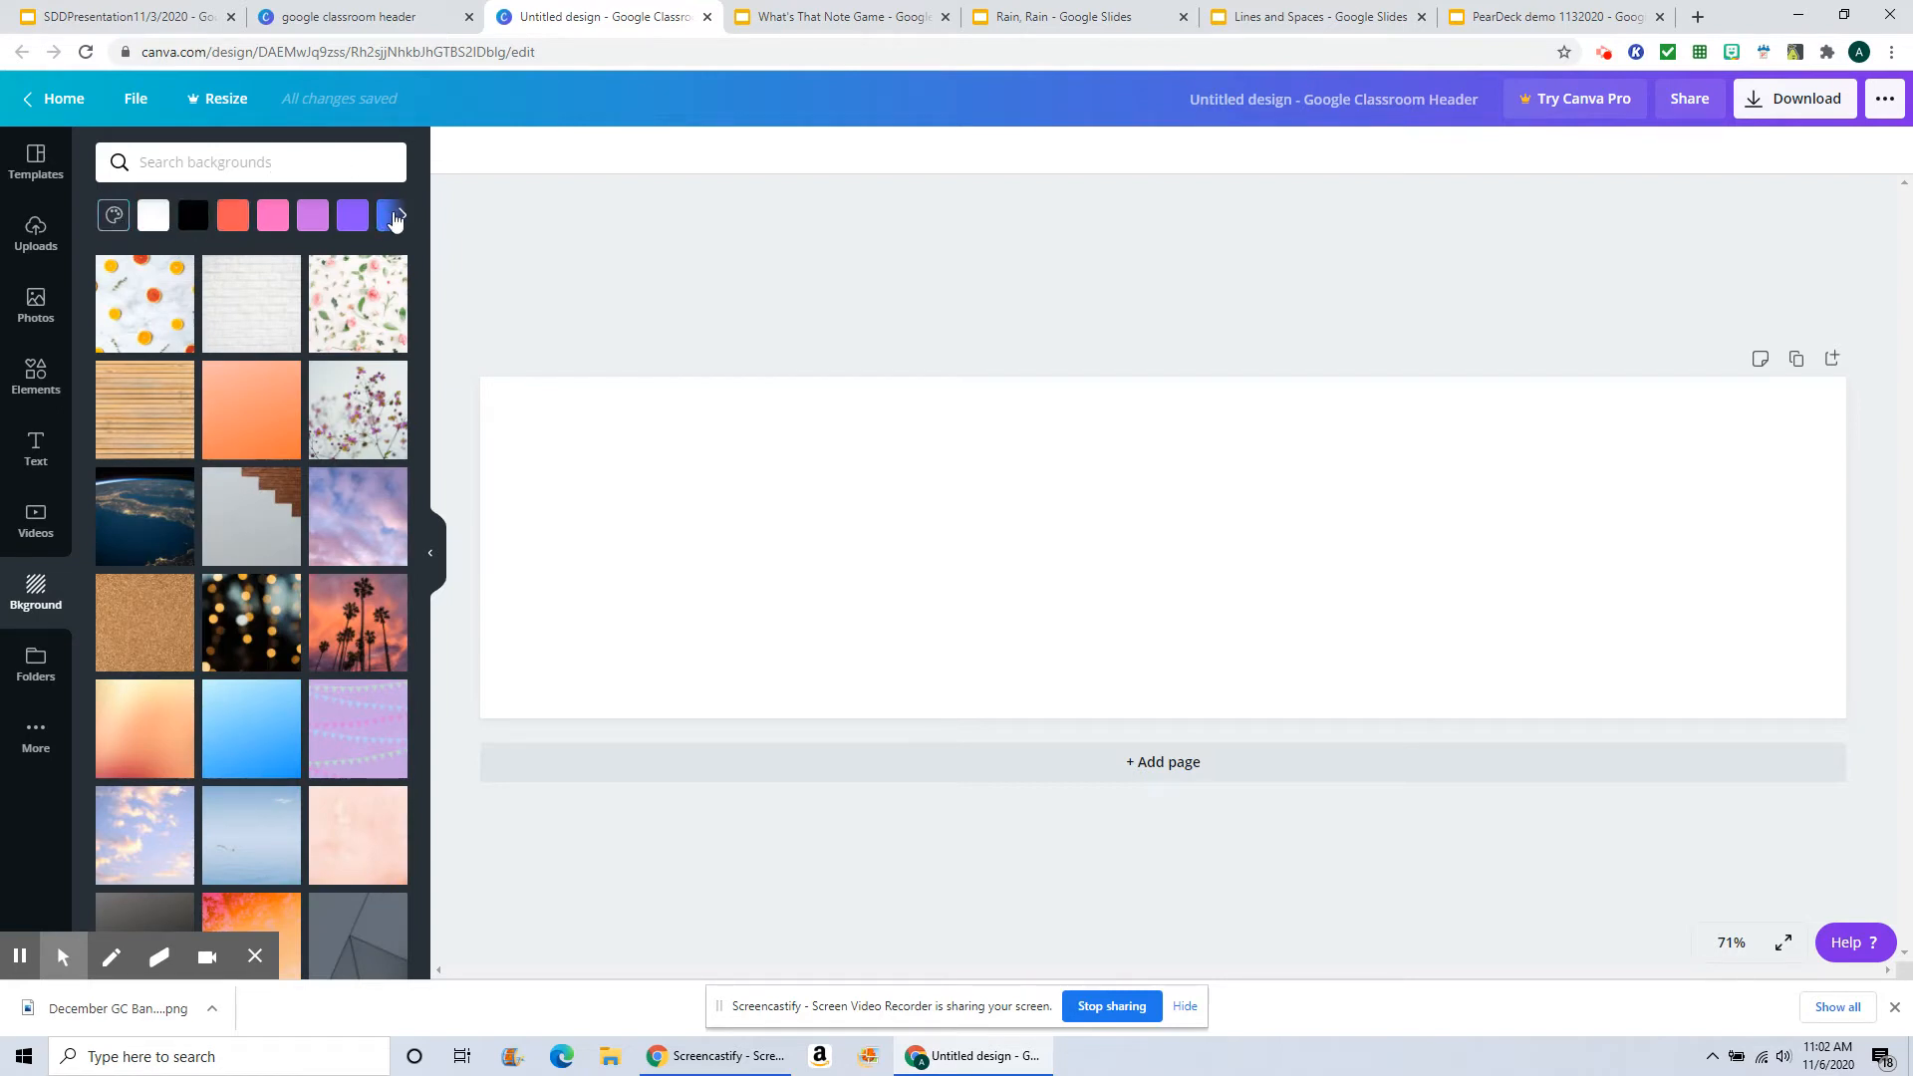
left_click(400, 216)
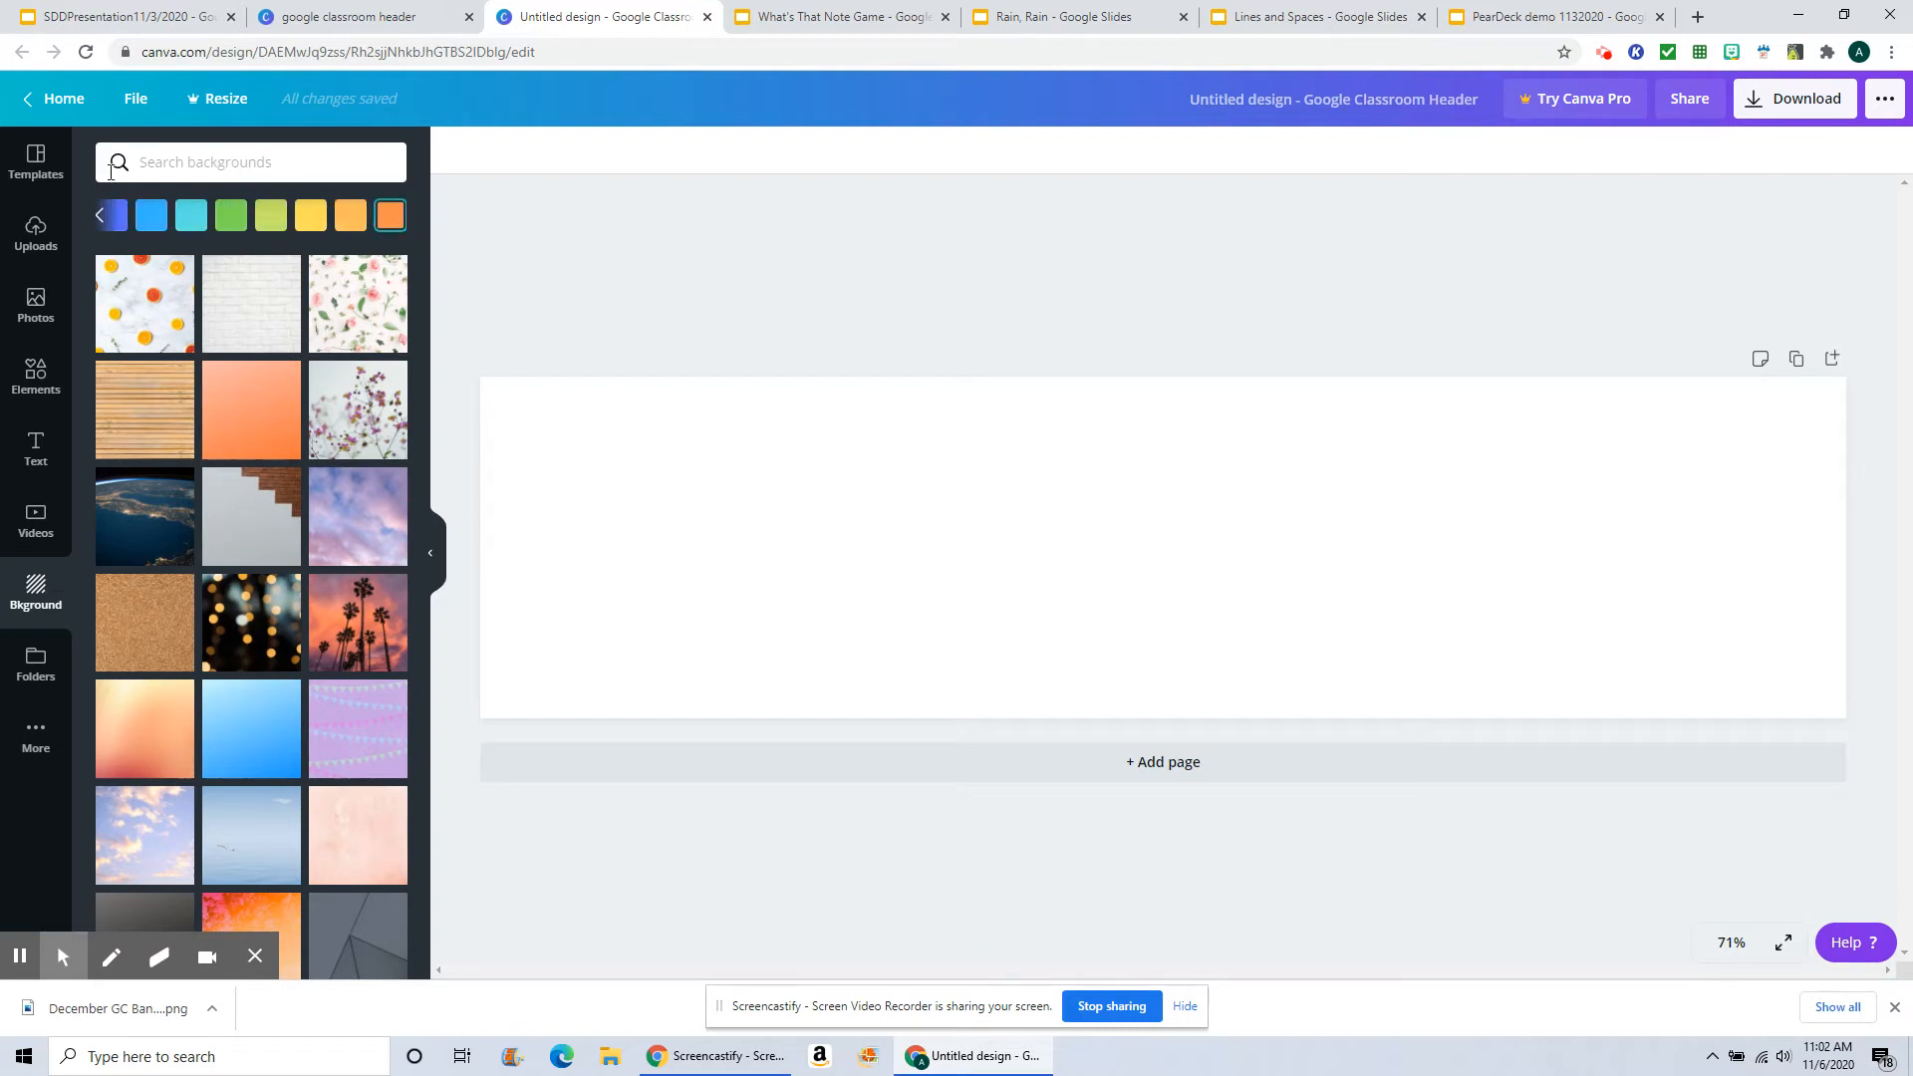
left_click(100, 216)
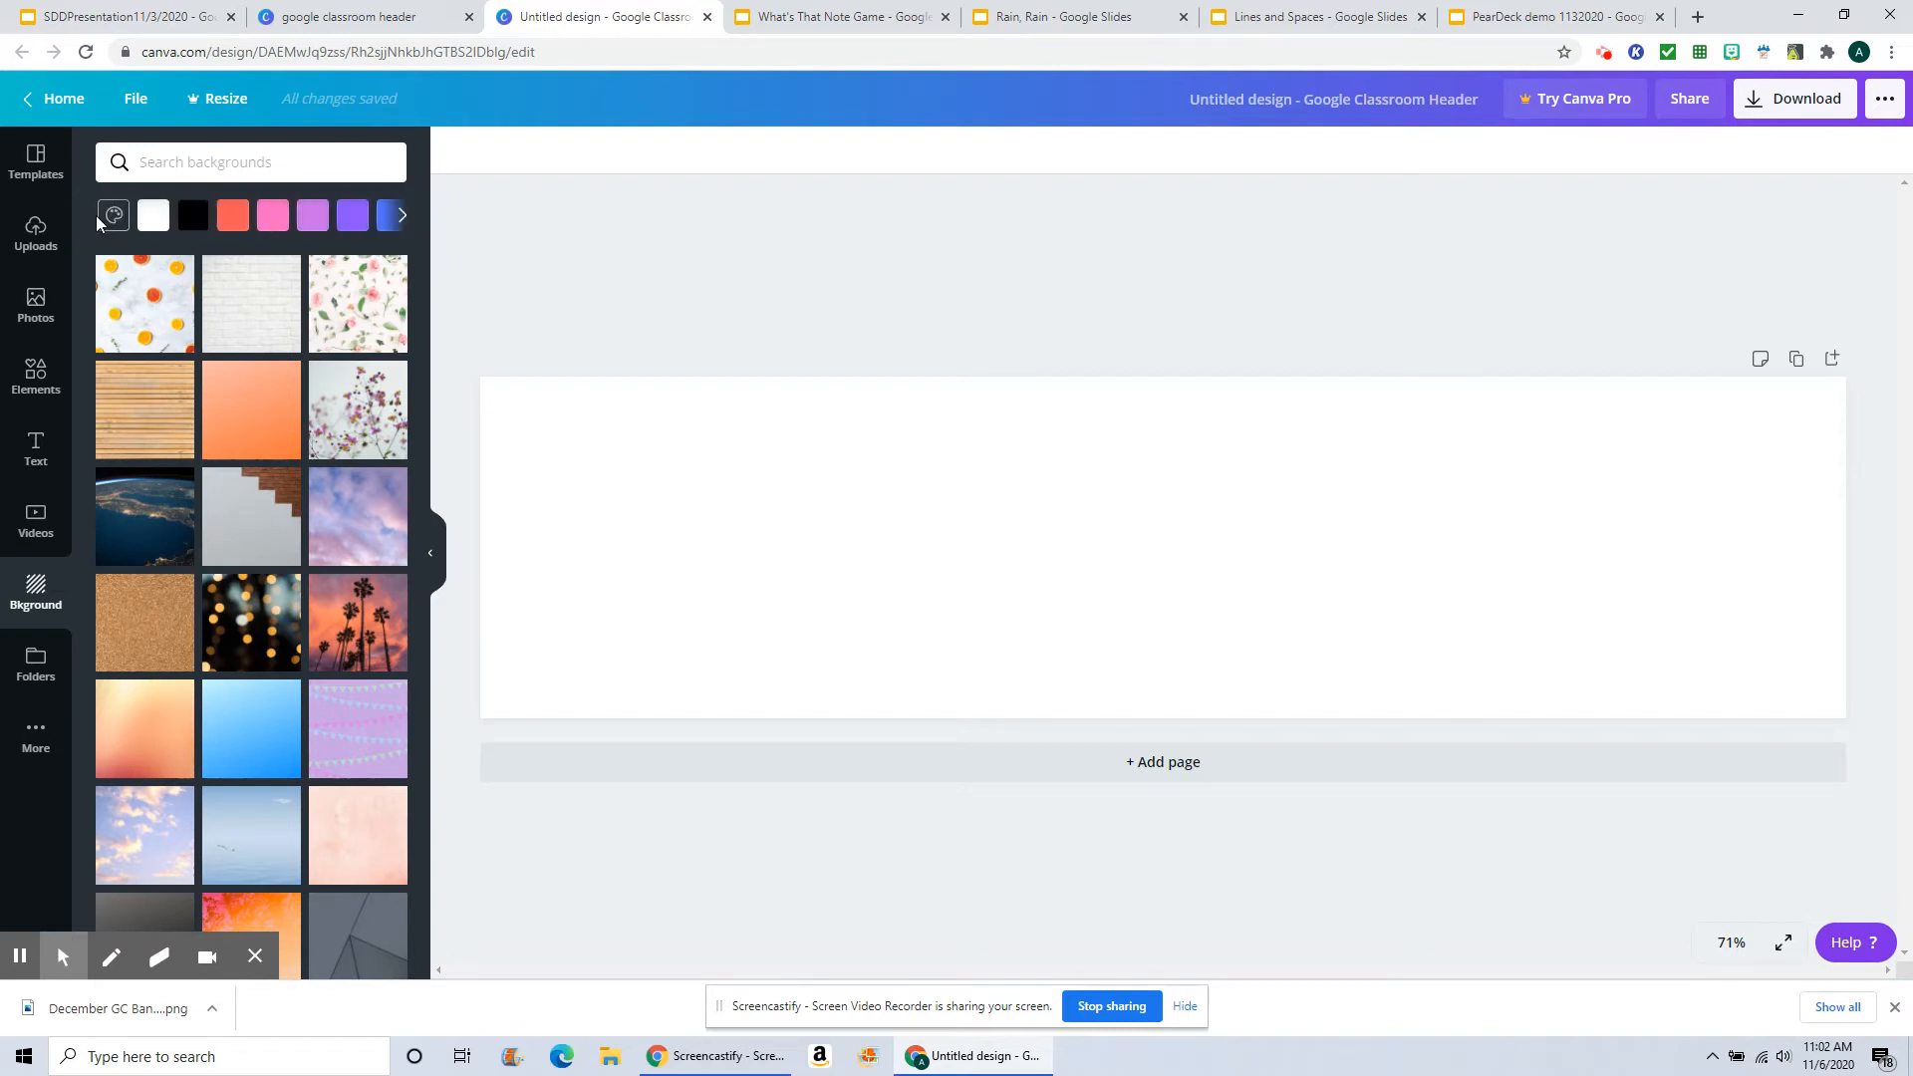
left_click(112, 216)
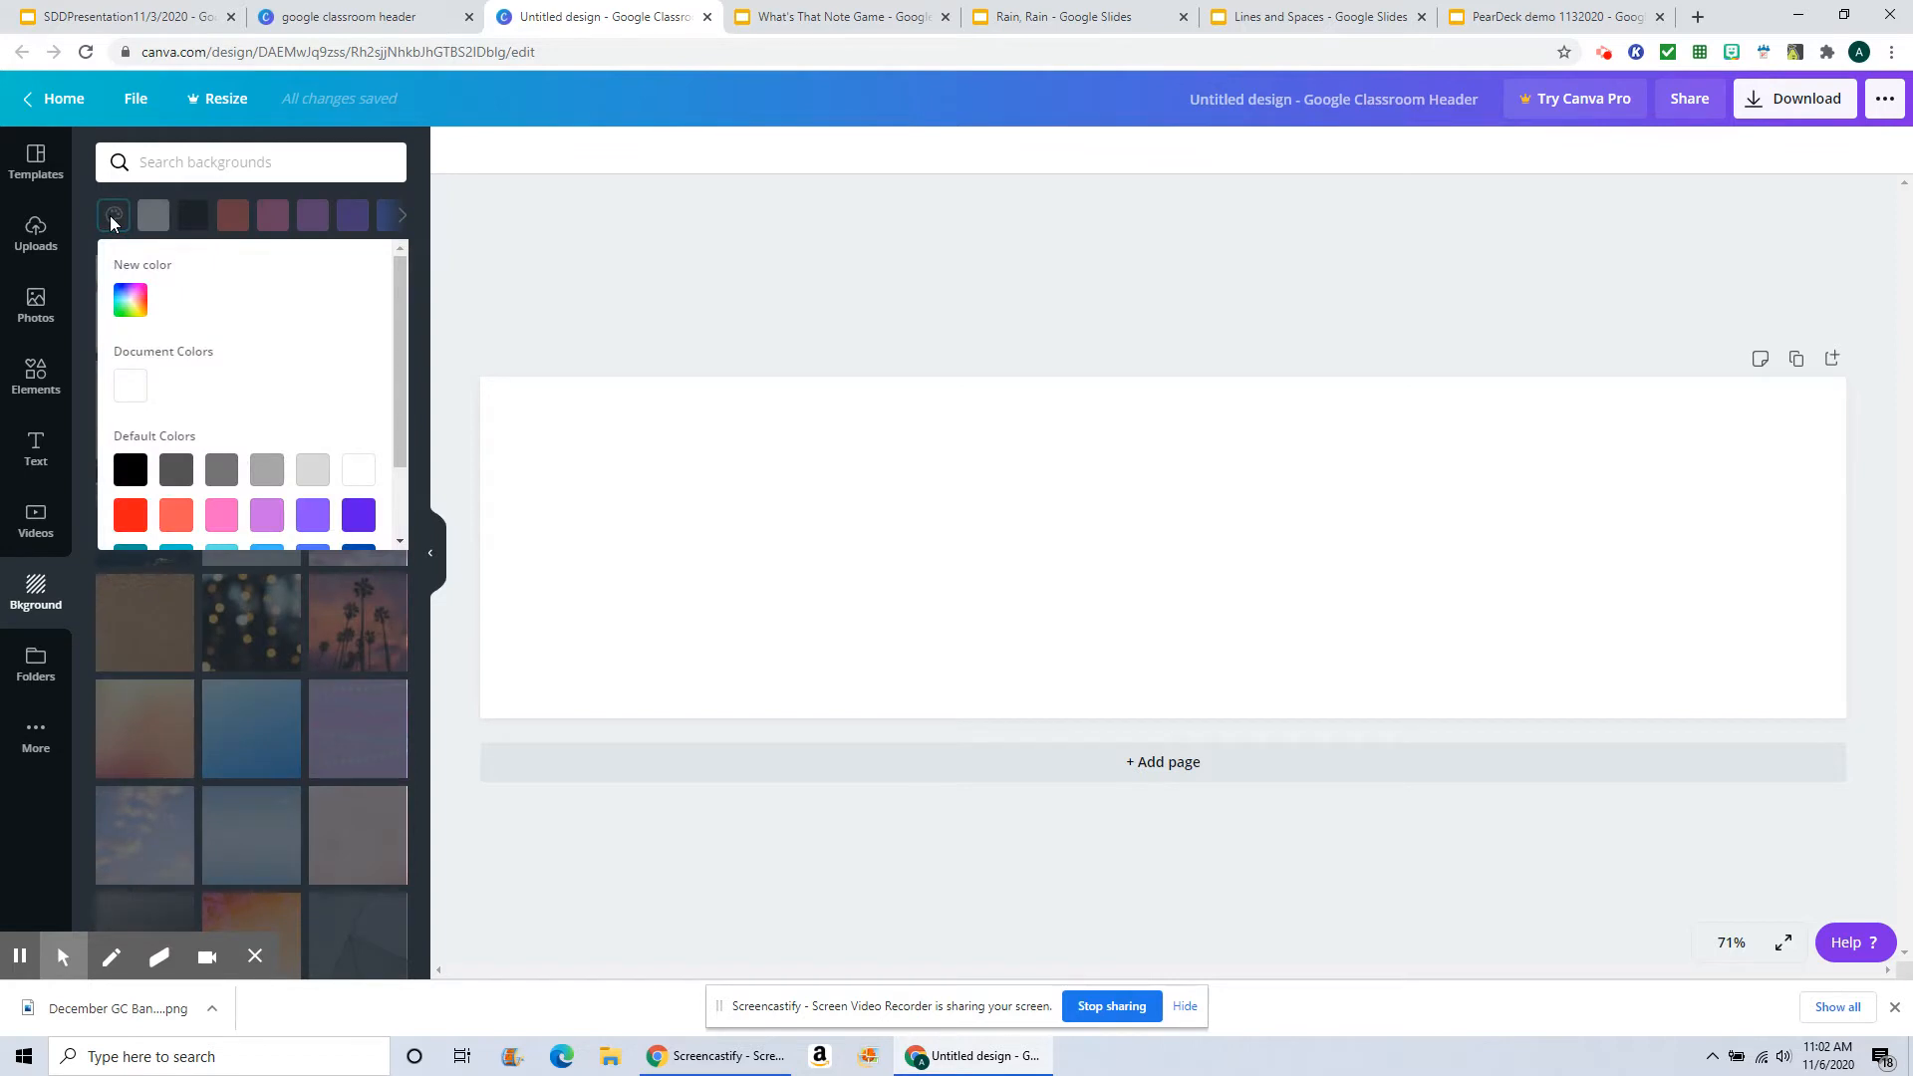
left_click(135, 305)
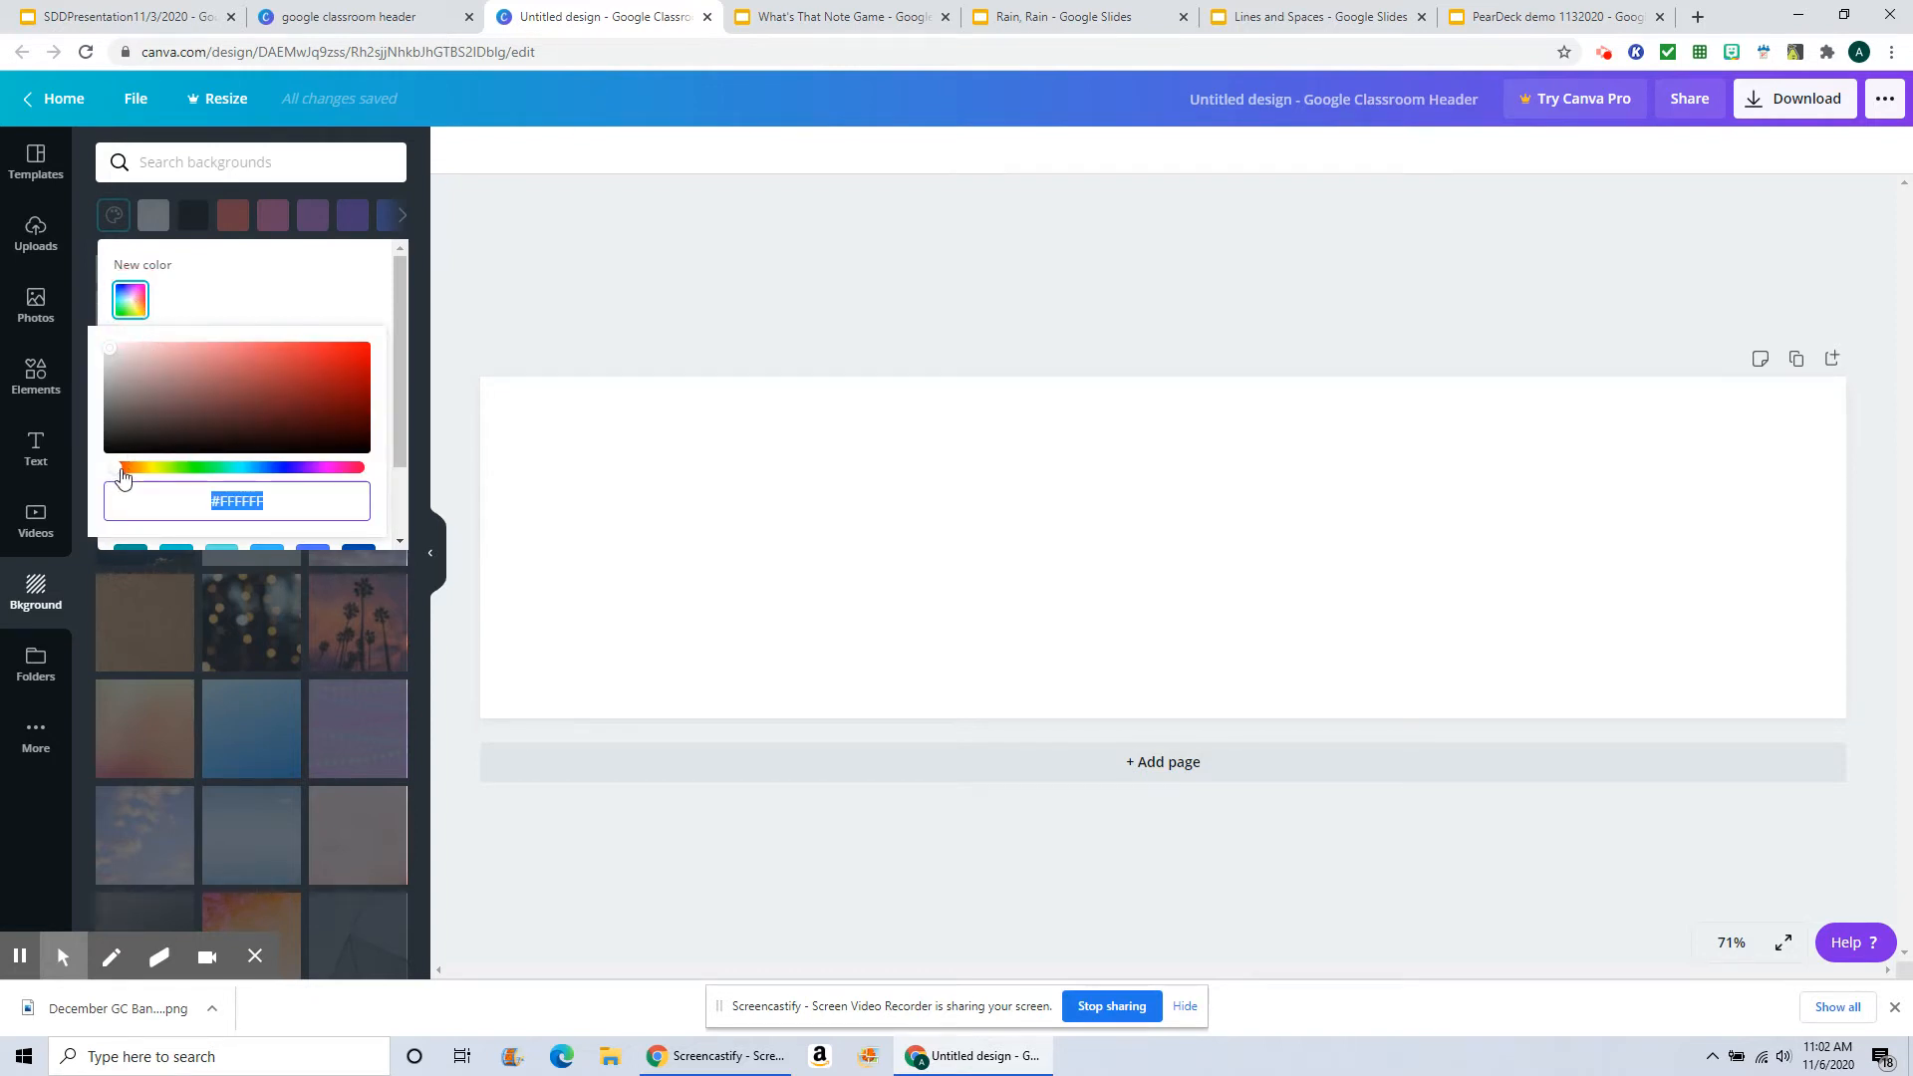
mouse_move(121, 477)
left_mouse_down()
mouse_move(359, 482)
mouse_move(115, 479)
left_mouse_up()
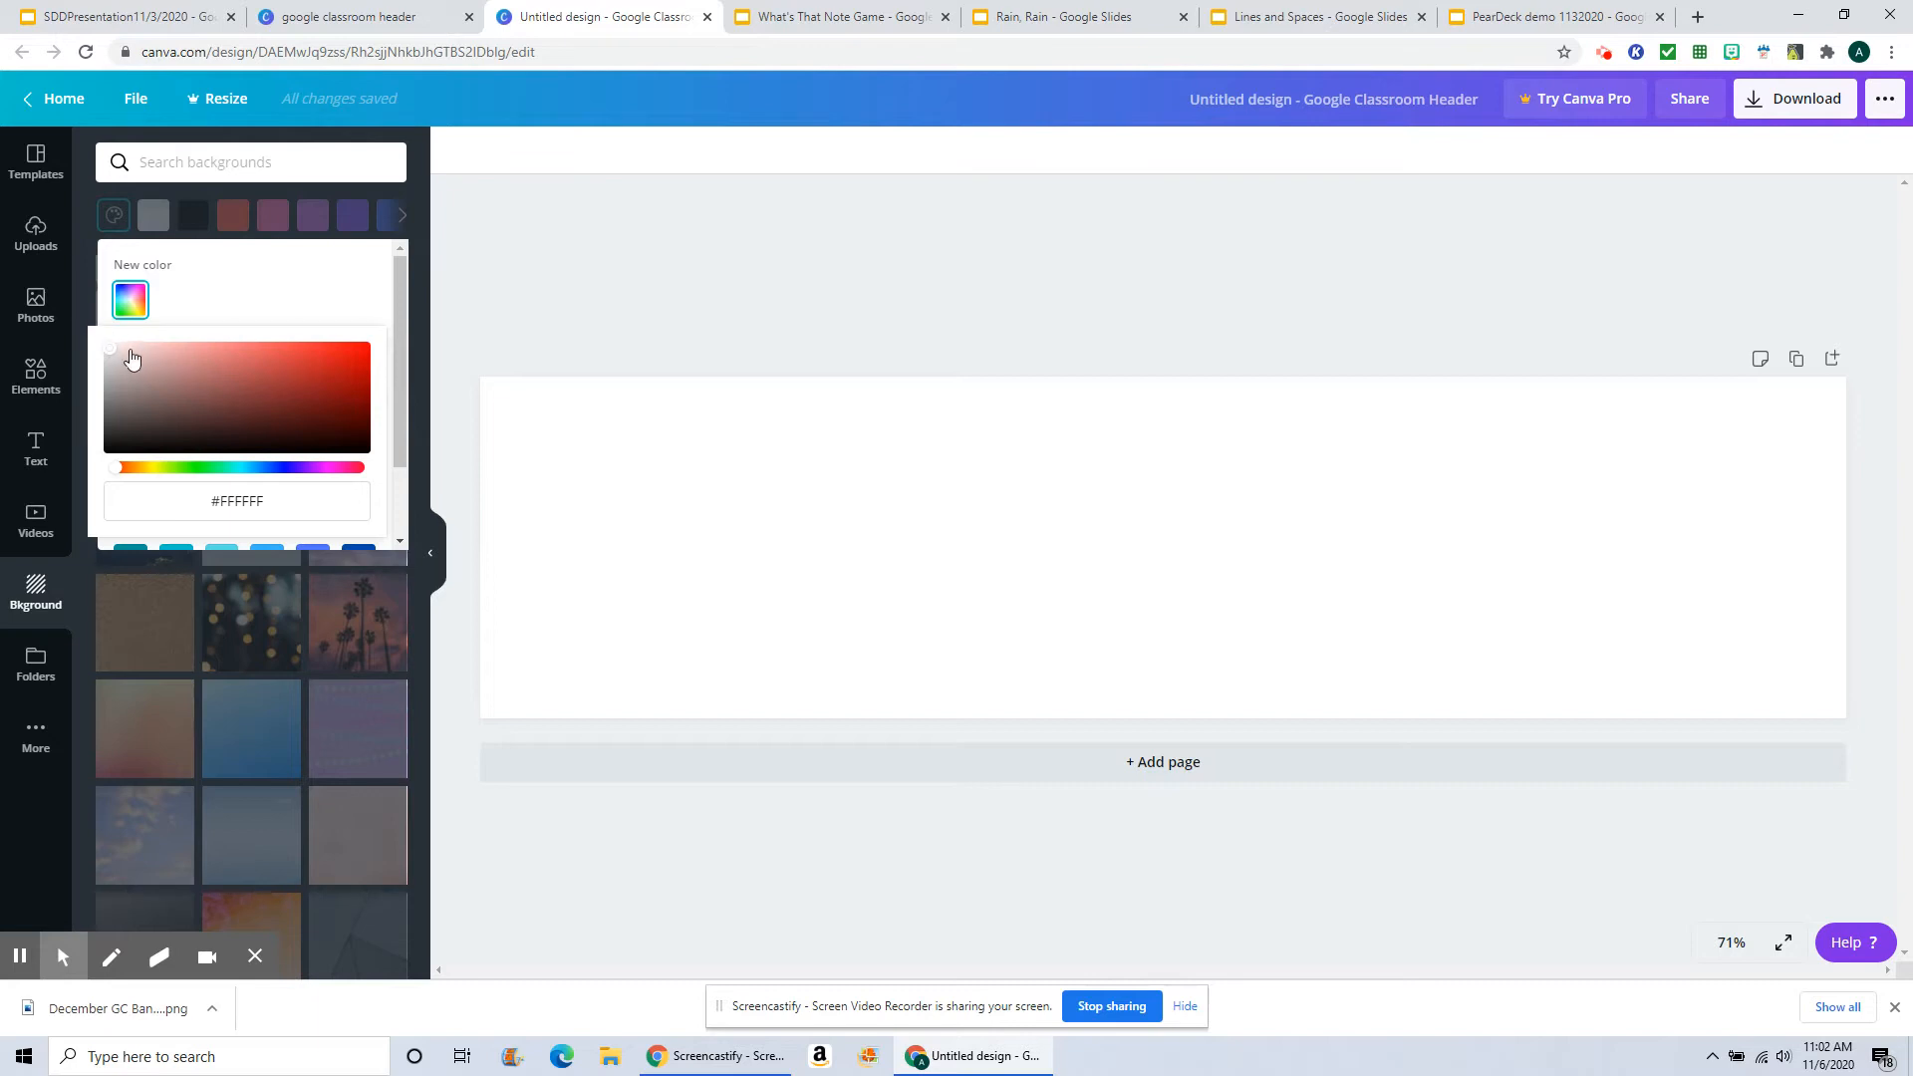
Step: Add a Thanksgiving photo of autumn leaves on wooden boards and enlarge it across the banner's left side
left_click(35, 304)
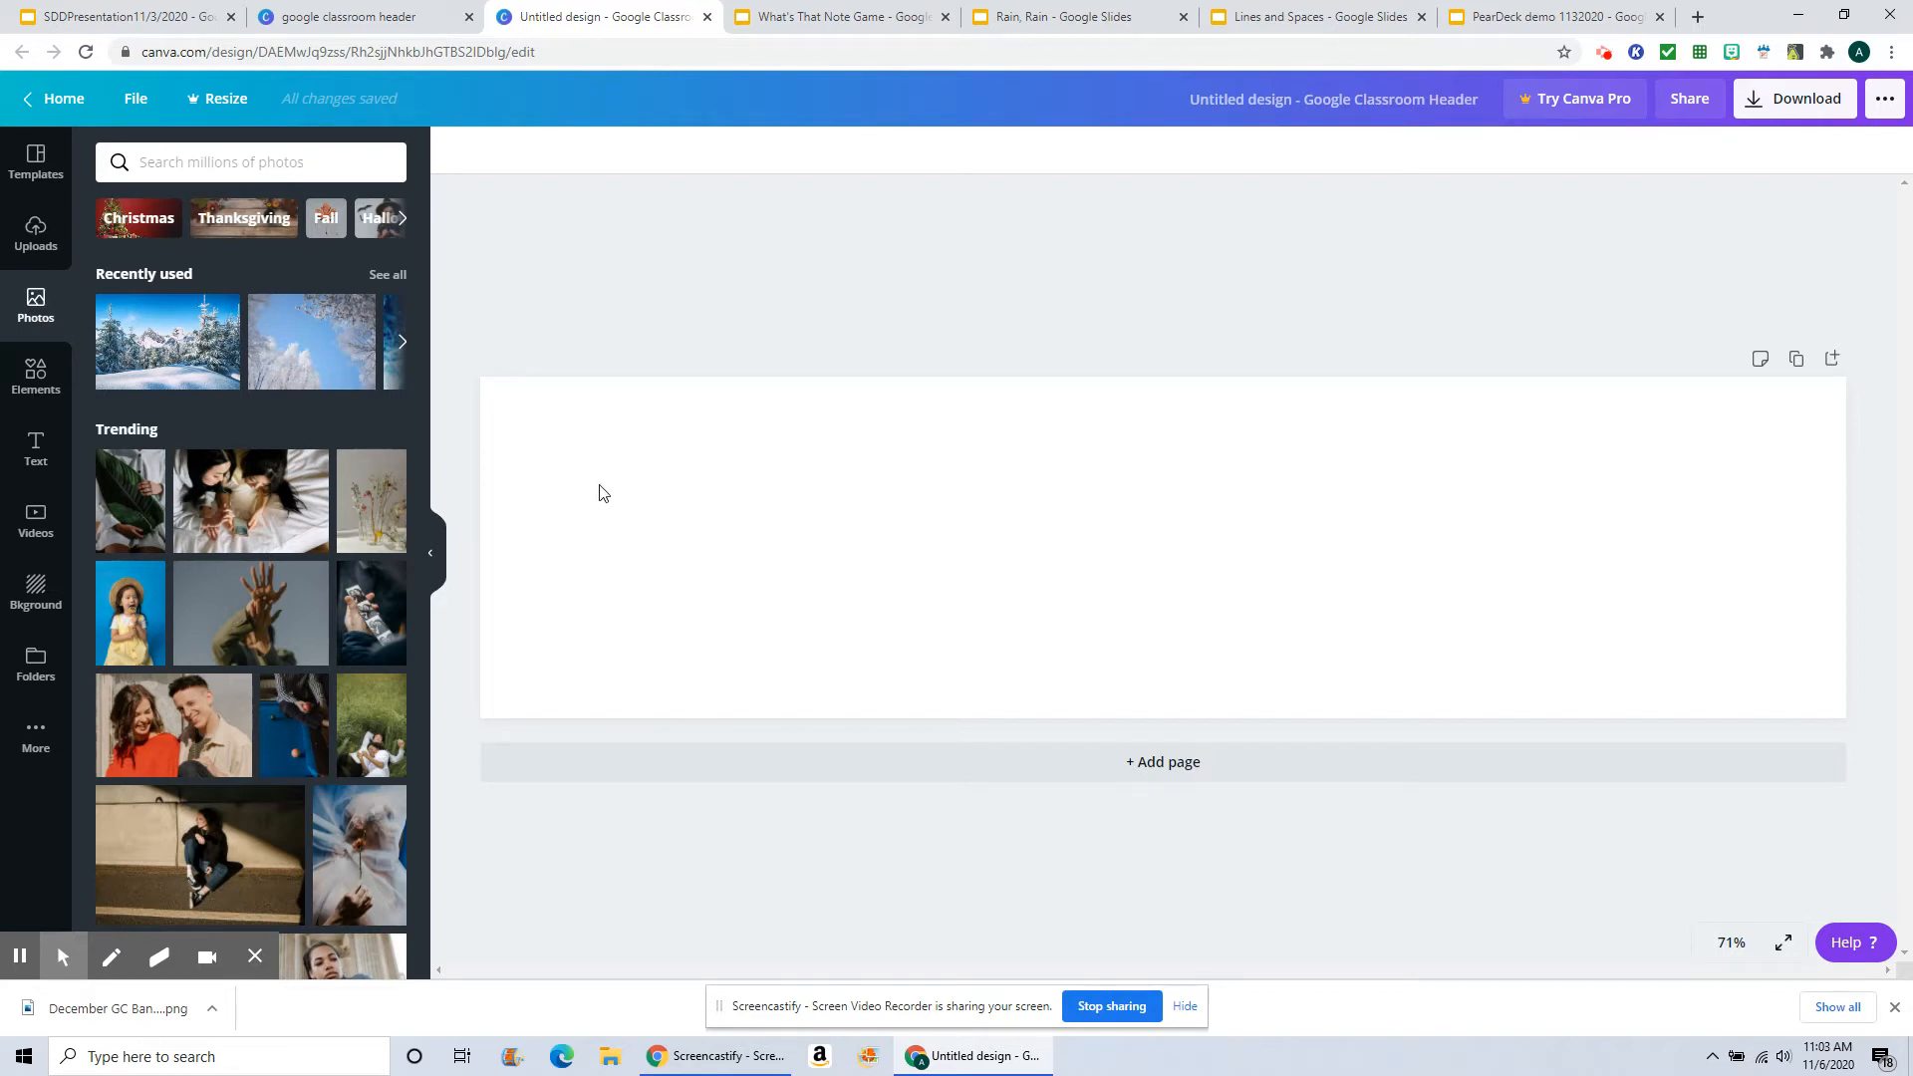
left_click(216, 219)
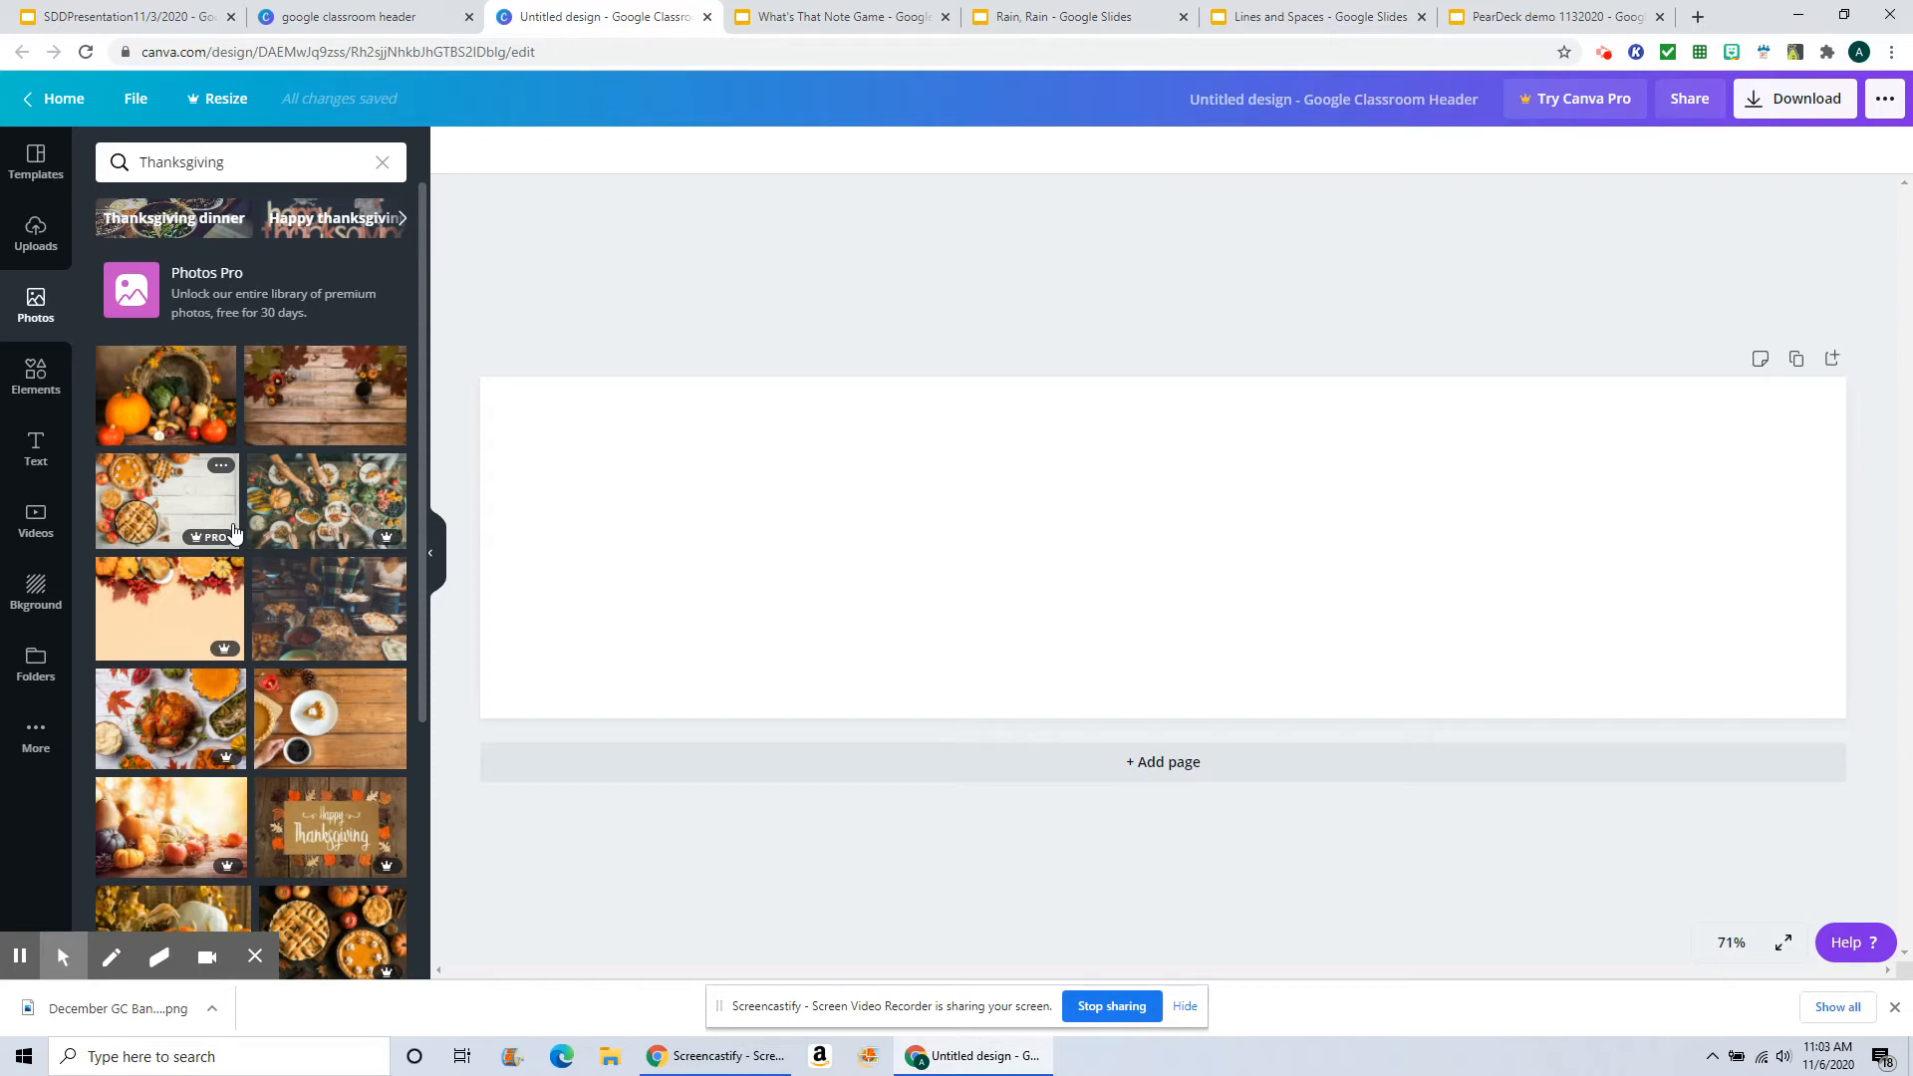
left_click(321, 409)
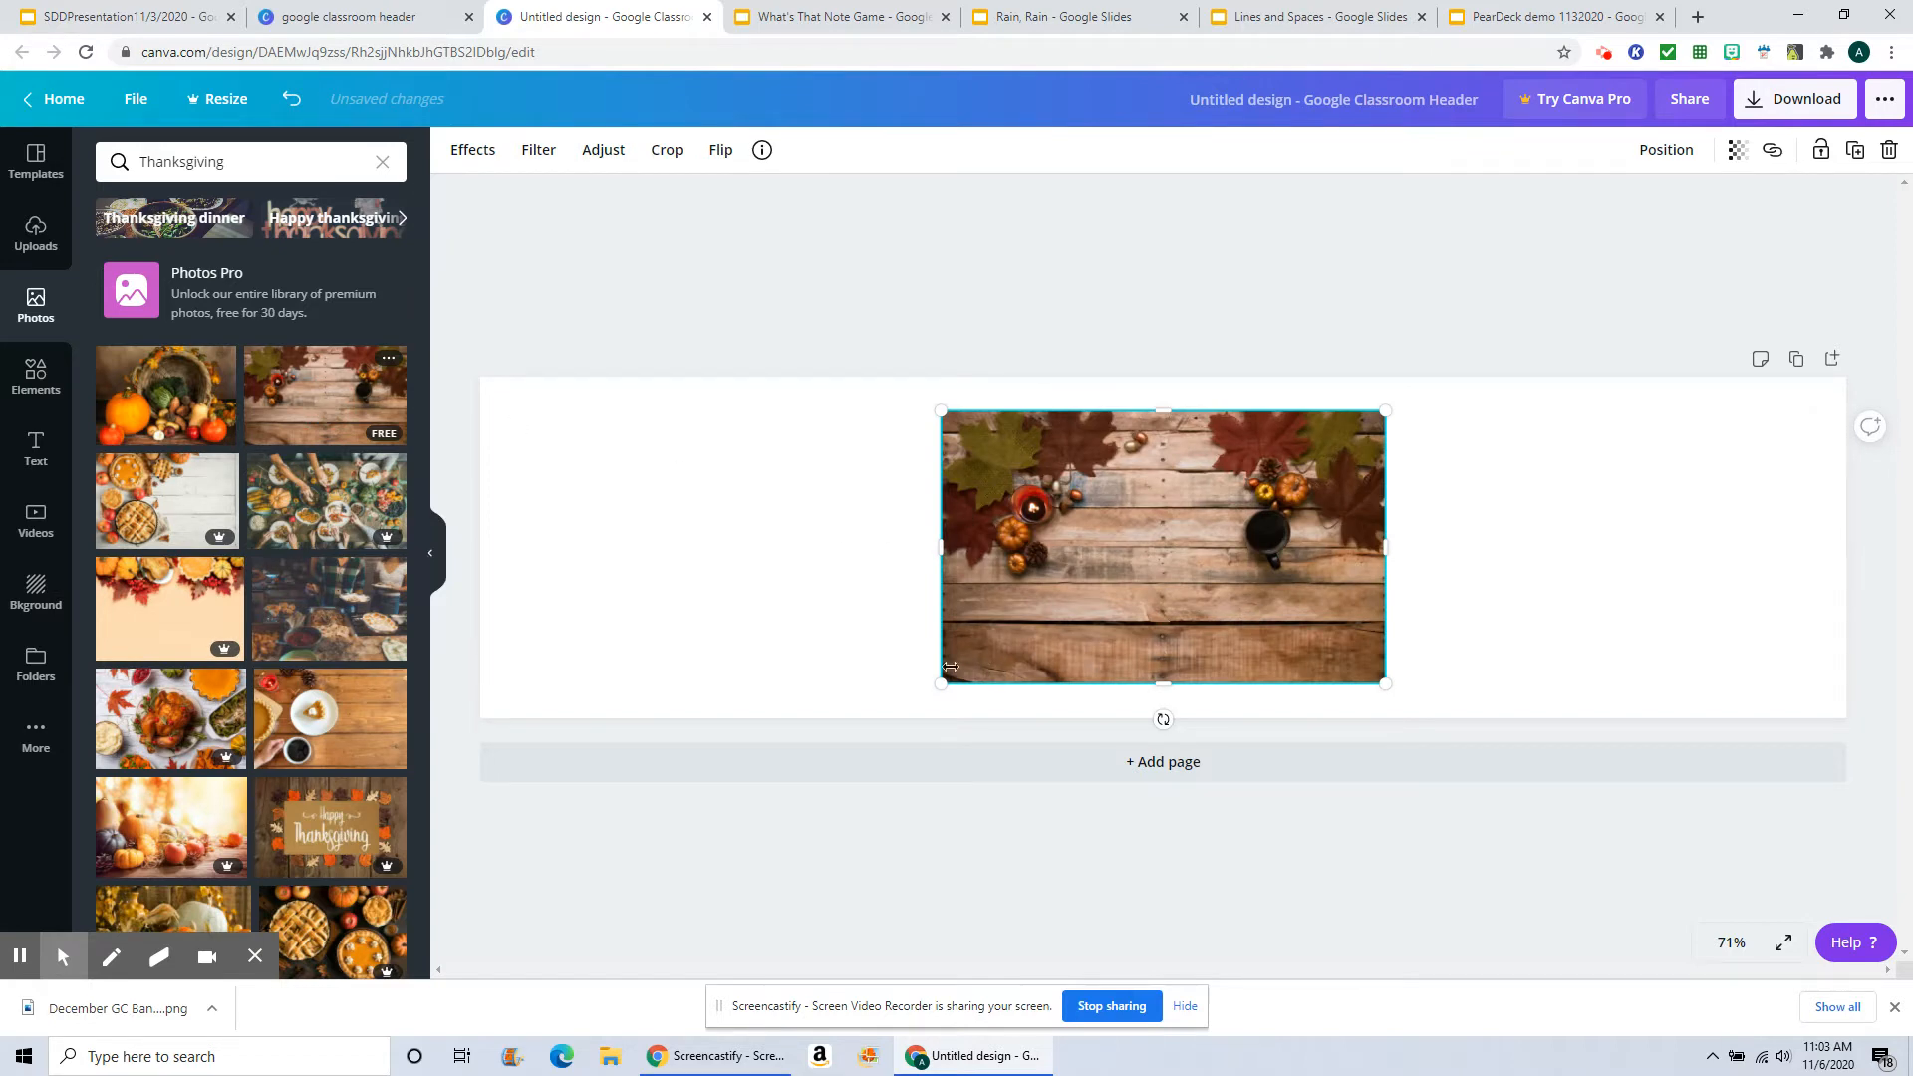
left_click_drag(941, 685, 388, 823)
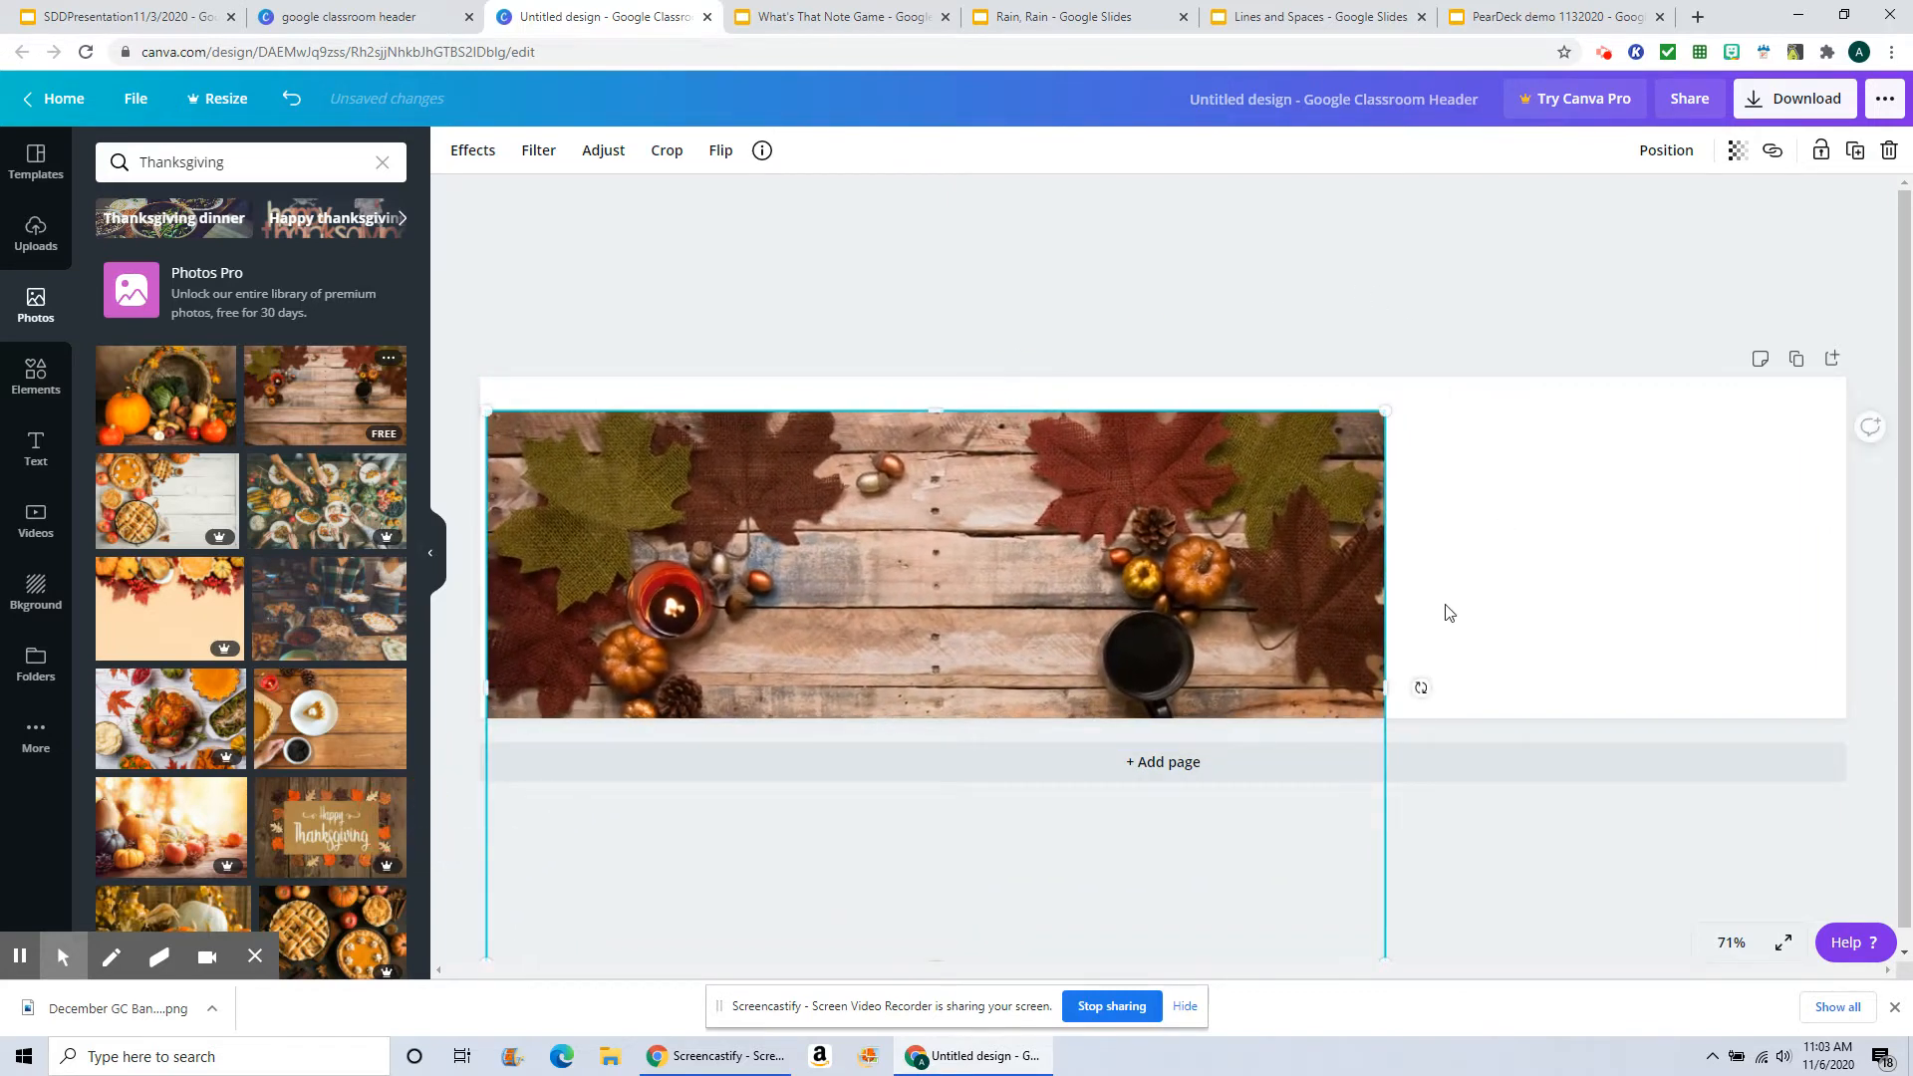
Step: Stretch the wood-board photo across the banner's full width and shift it downward within the frame
left_click_drag(1402, 410, 1890, 333)
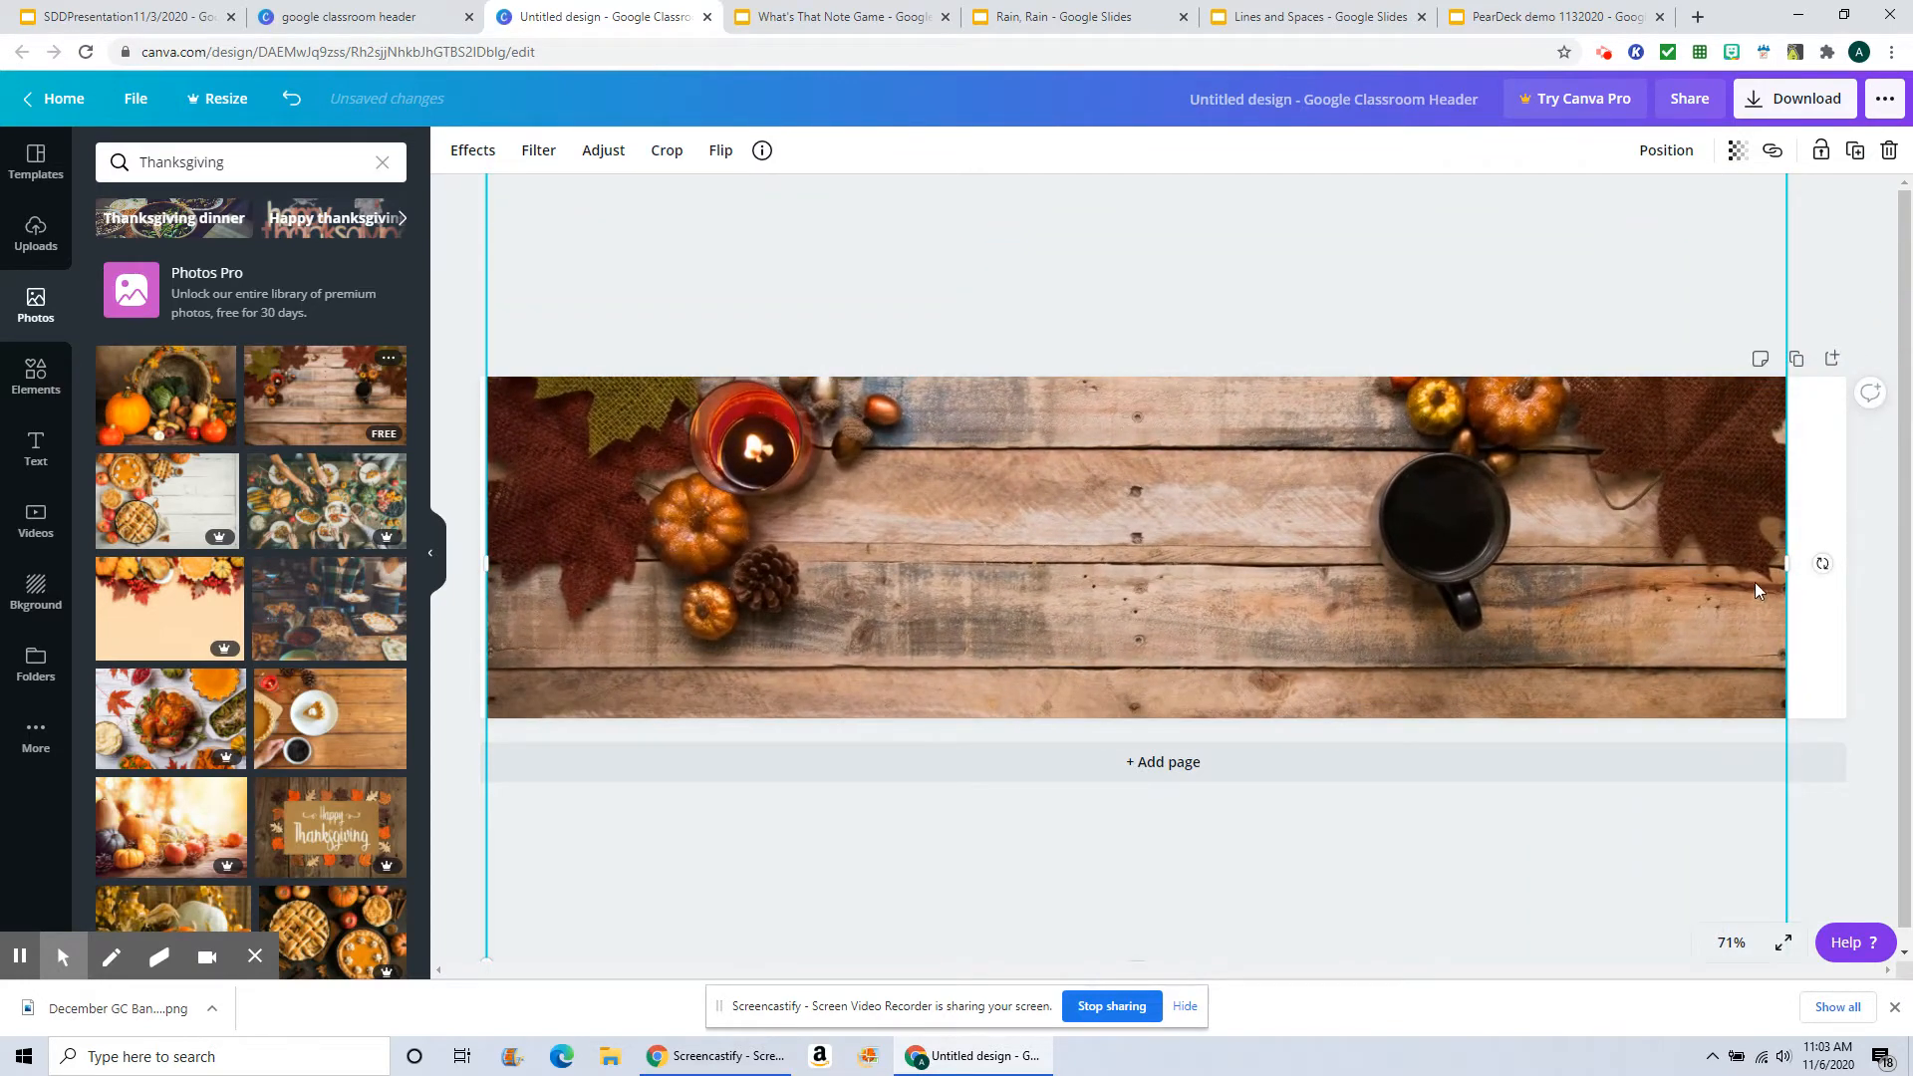
left_click_drag(1786, 565, 1845, 562)
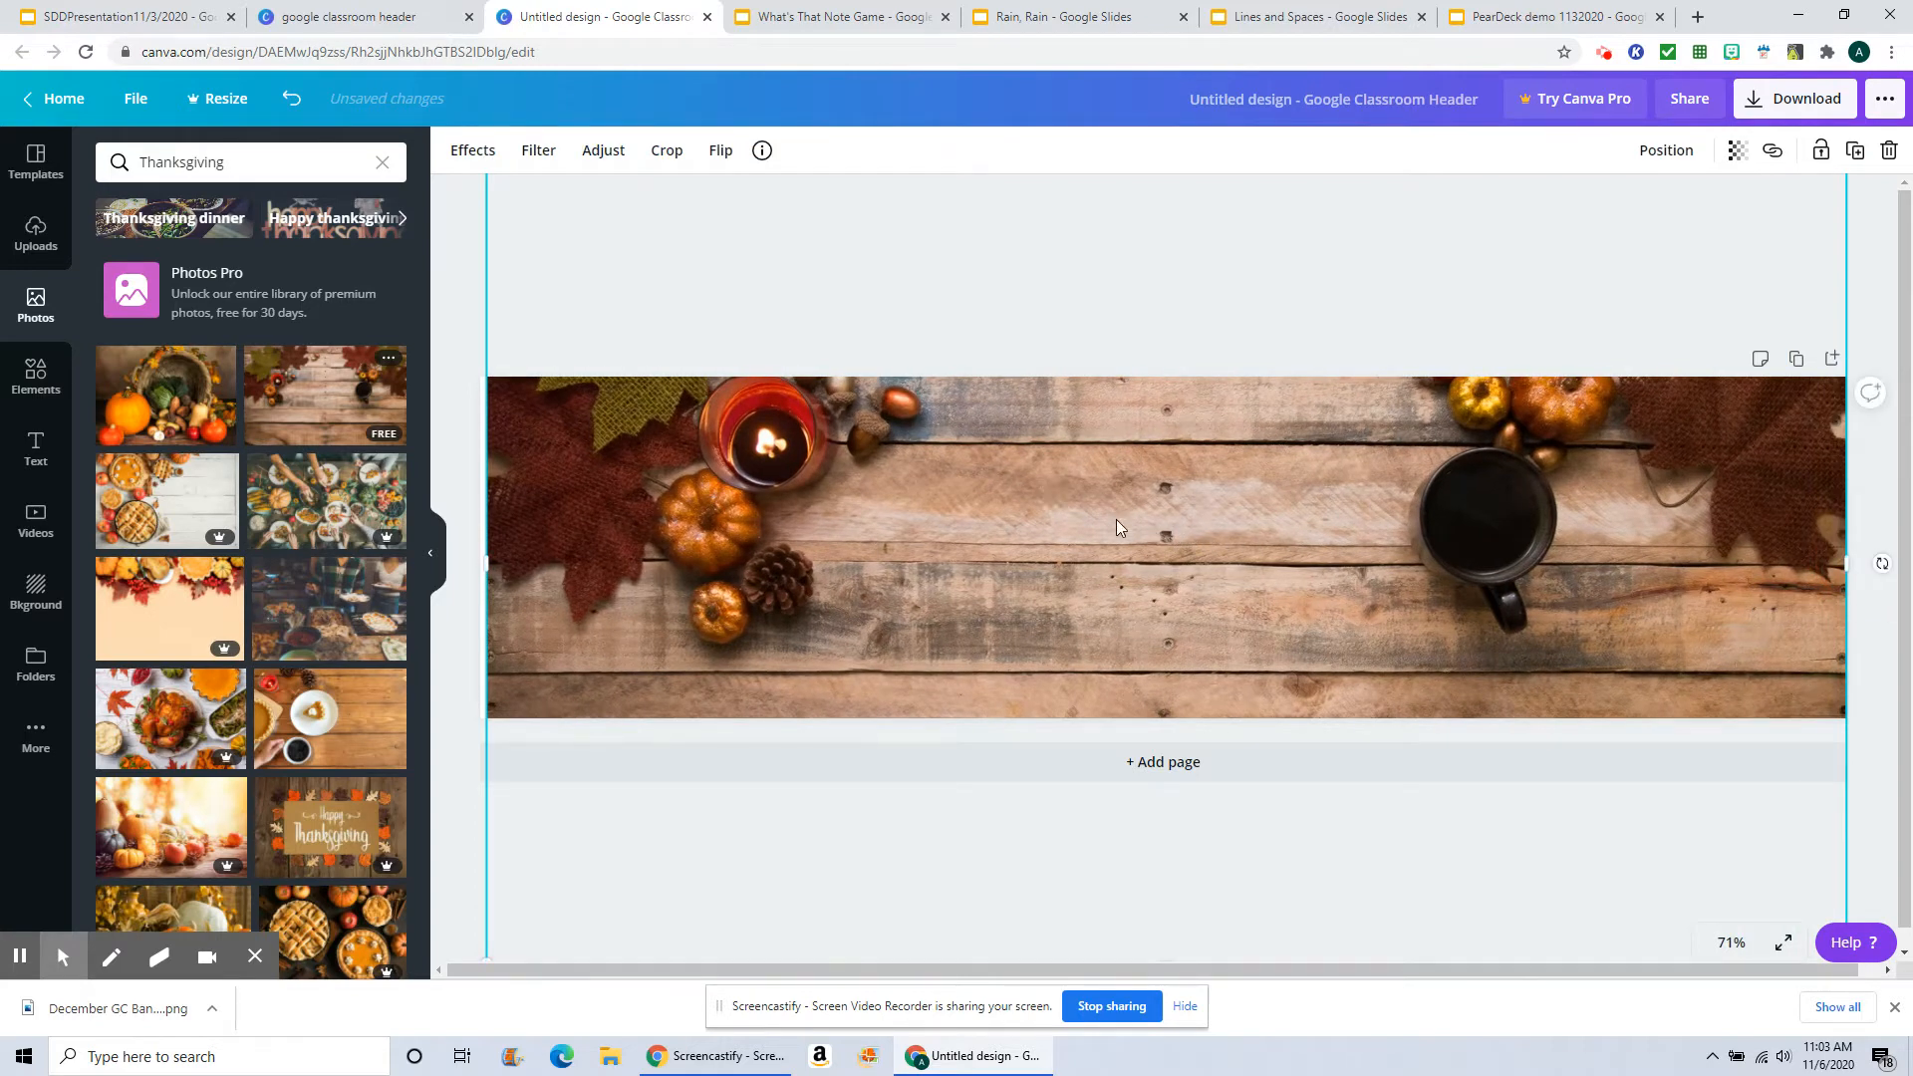
left_click_drag(1106, 510, 1103, 654)
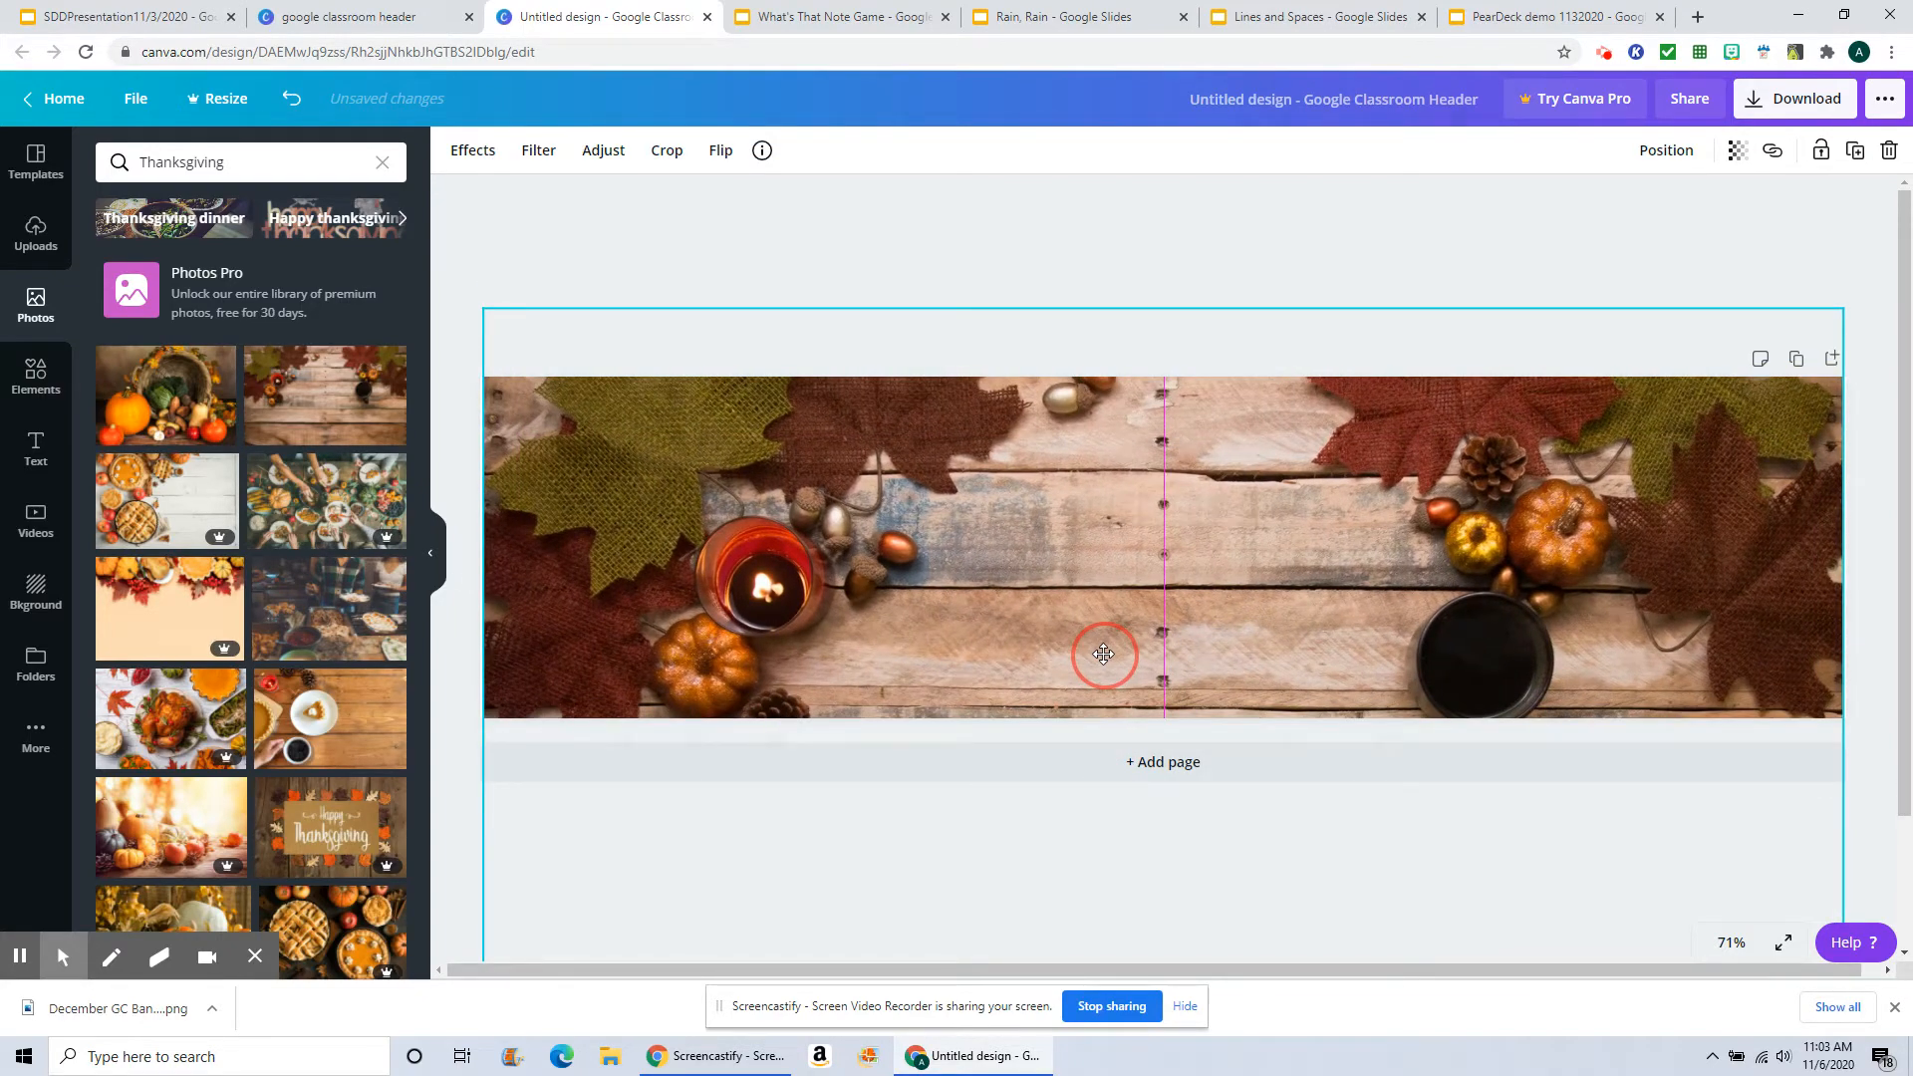
left_click_drag(1103, 654, 1104, 656)
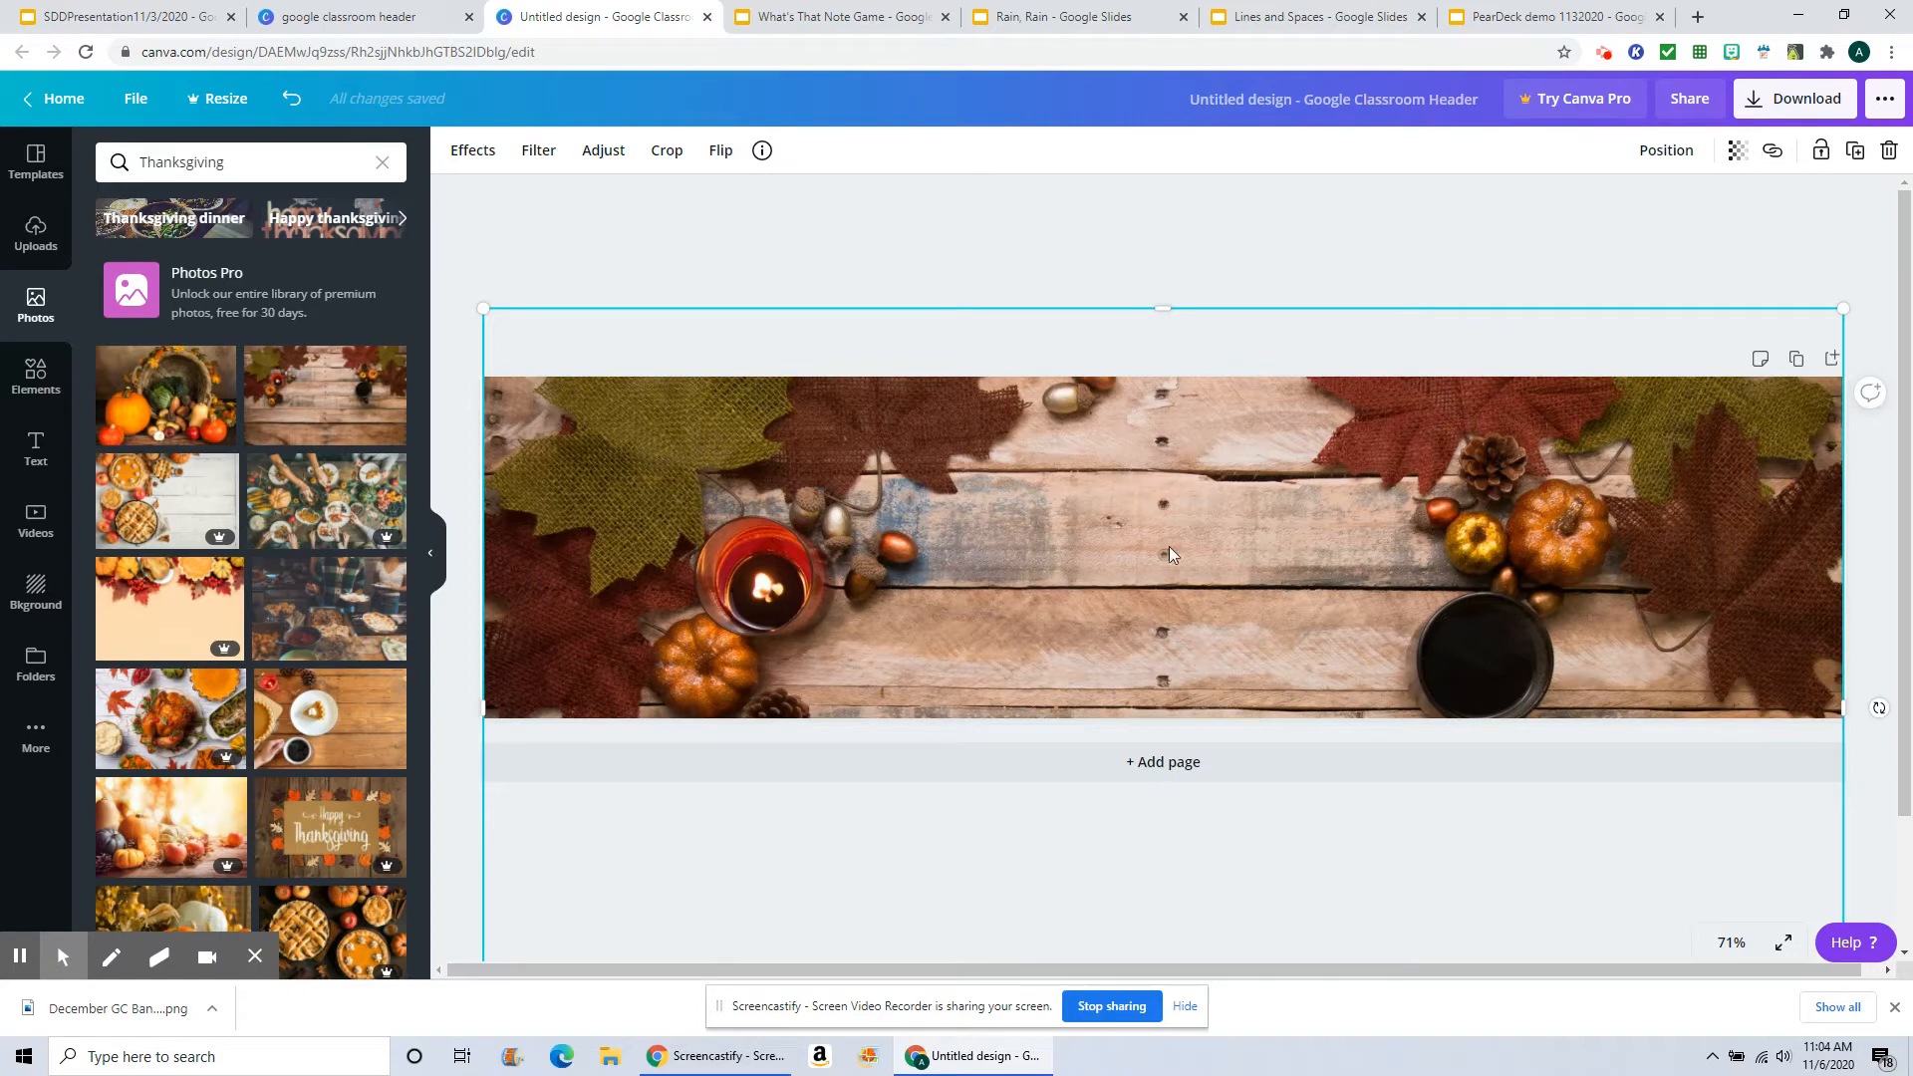
Step: Reposition the wood-board photo and stretch its right edge again so it fills the banner
left_click_drag(1169, 546, 815, 517)
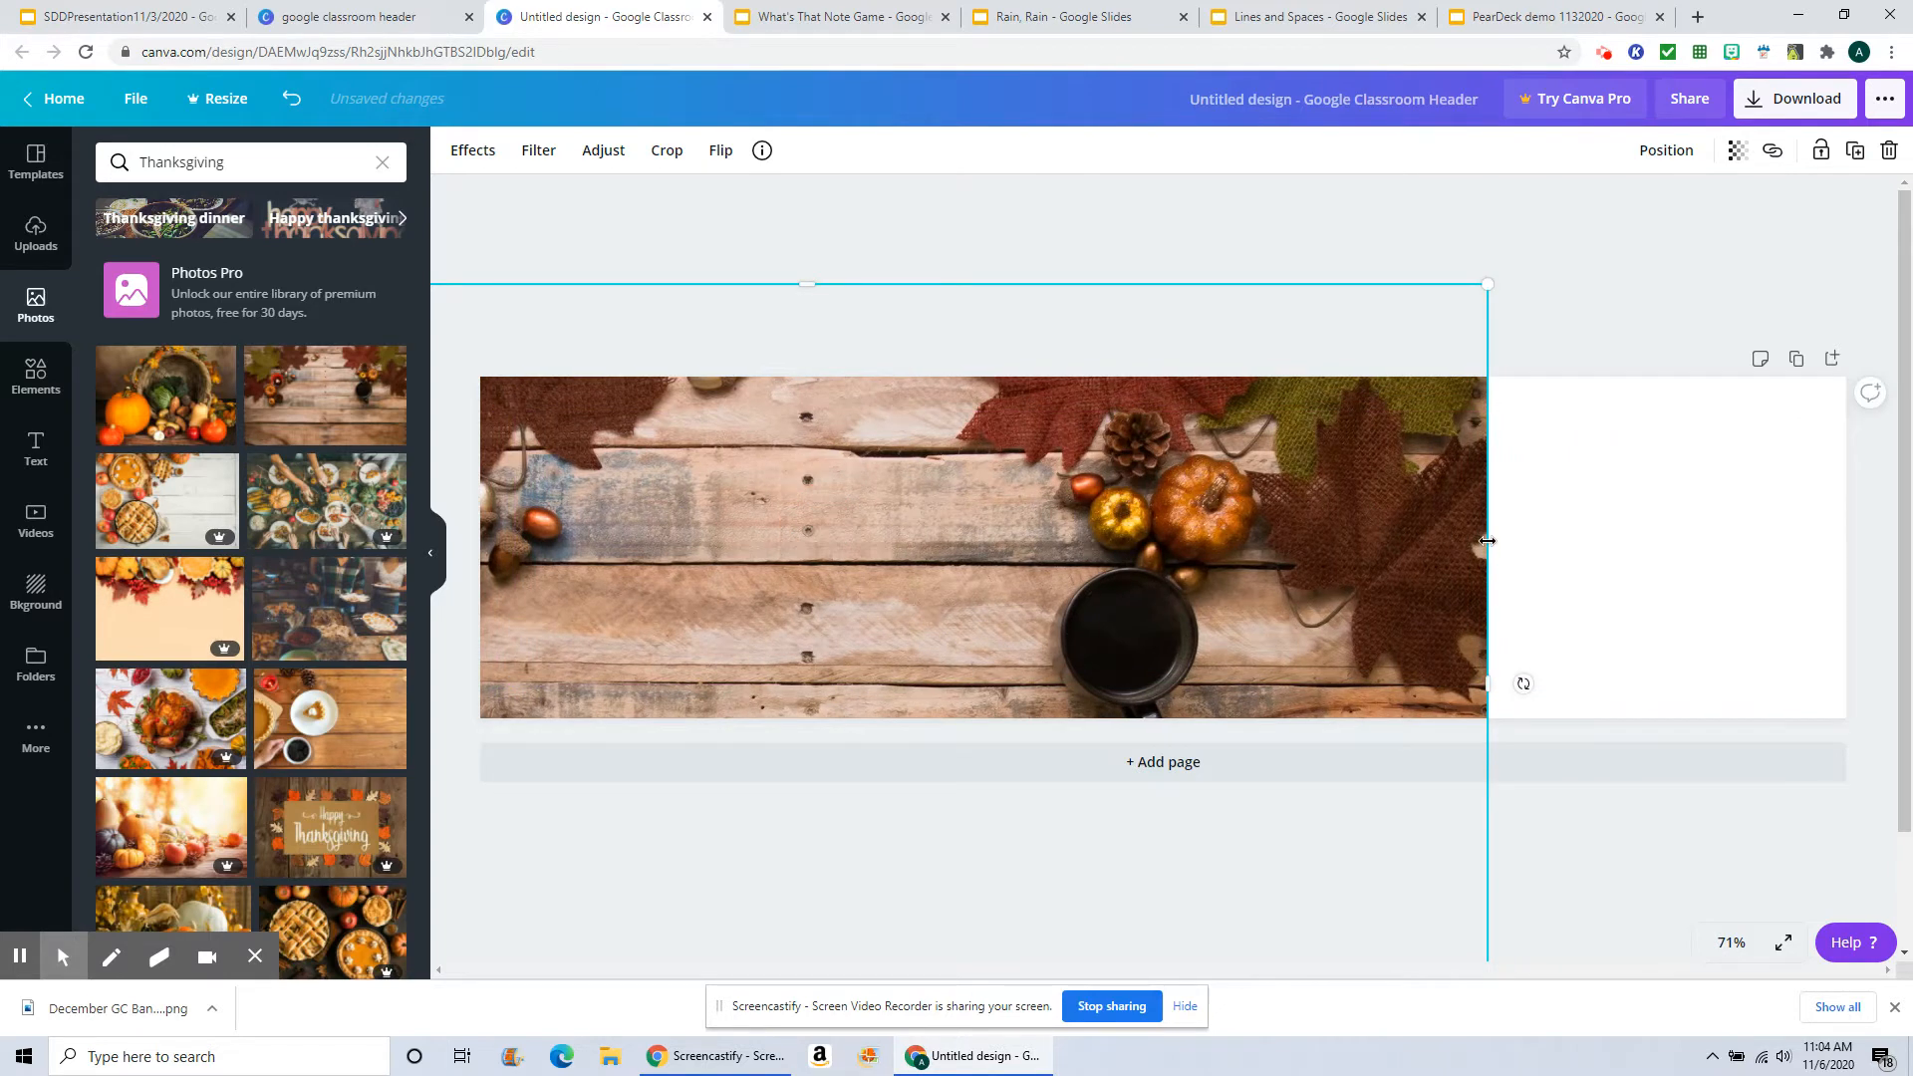
left_click_drag(1487, 540, 1848, 522)
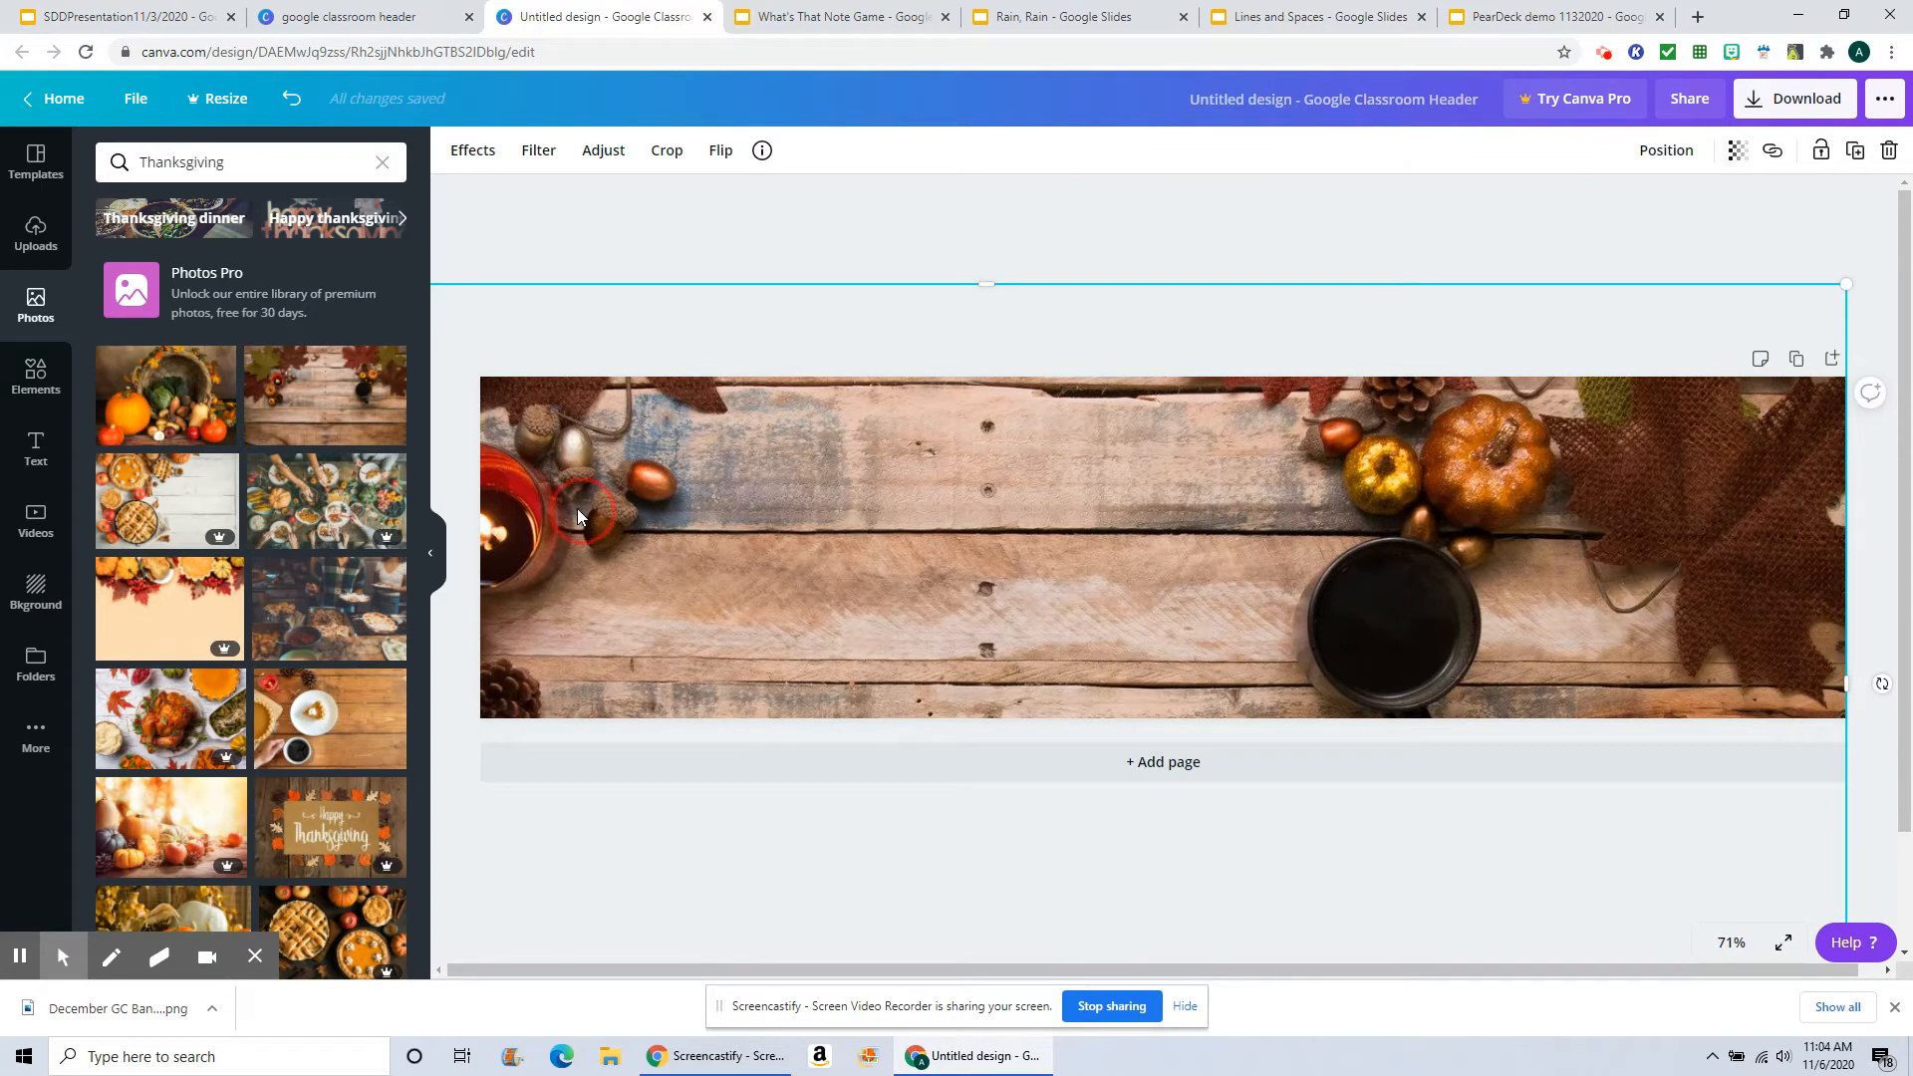
left_click_drag(577, 508, 501, 472)
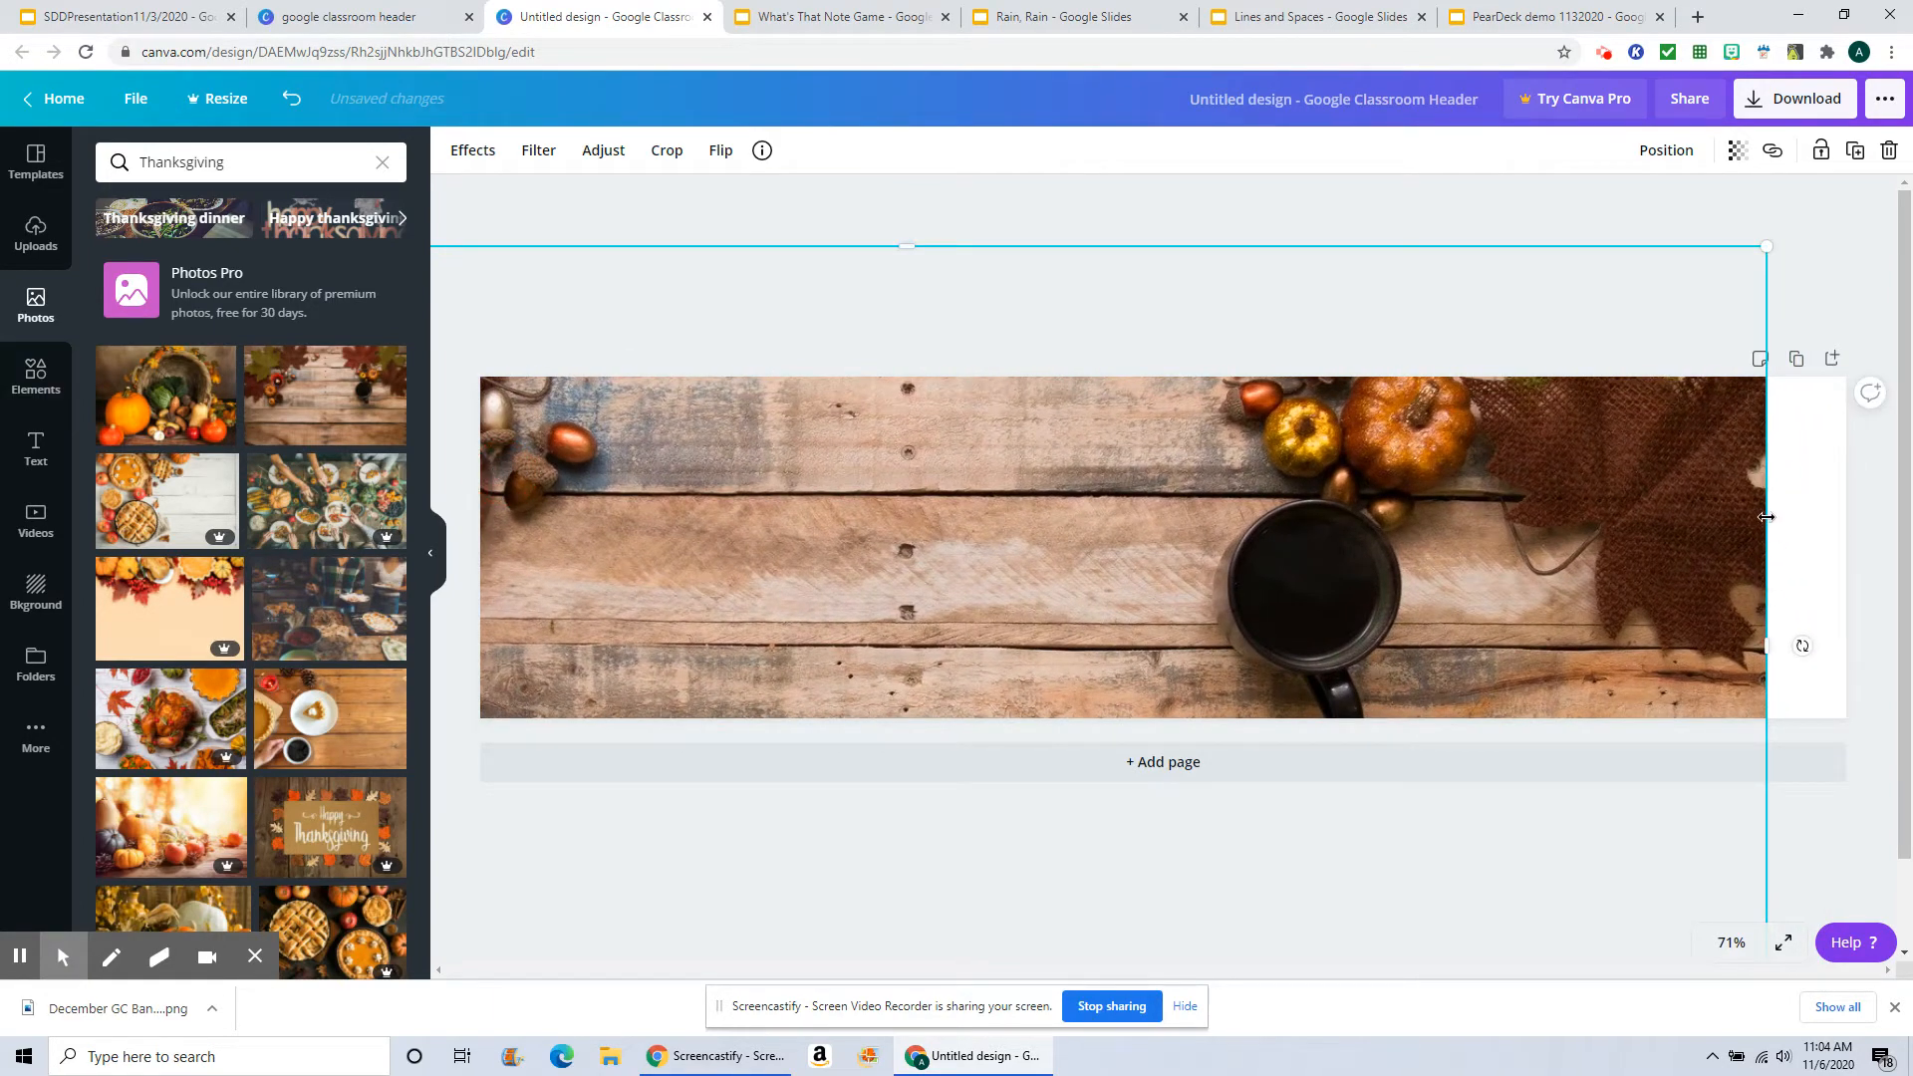
left_click_drag(1767, 517, 1886, 511)
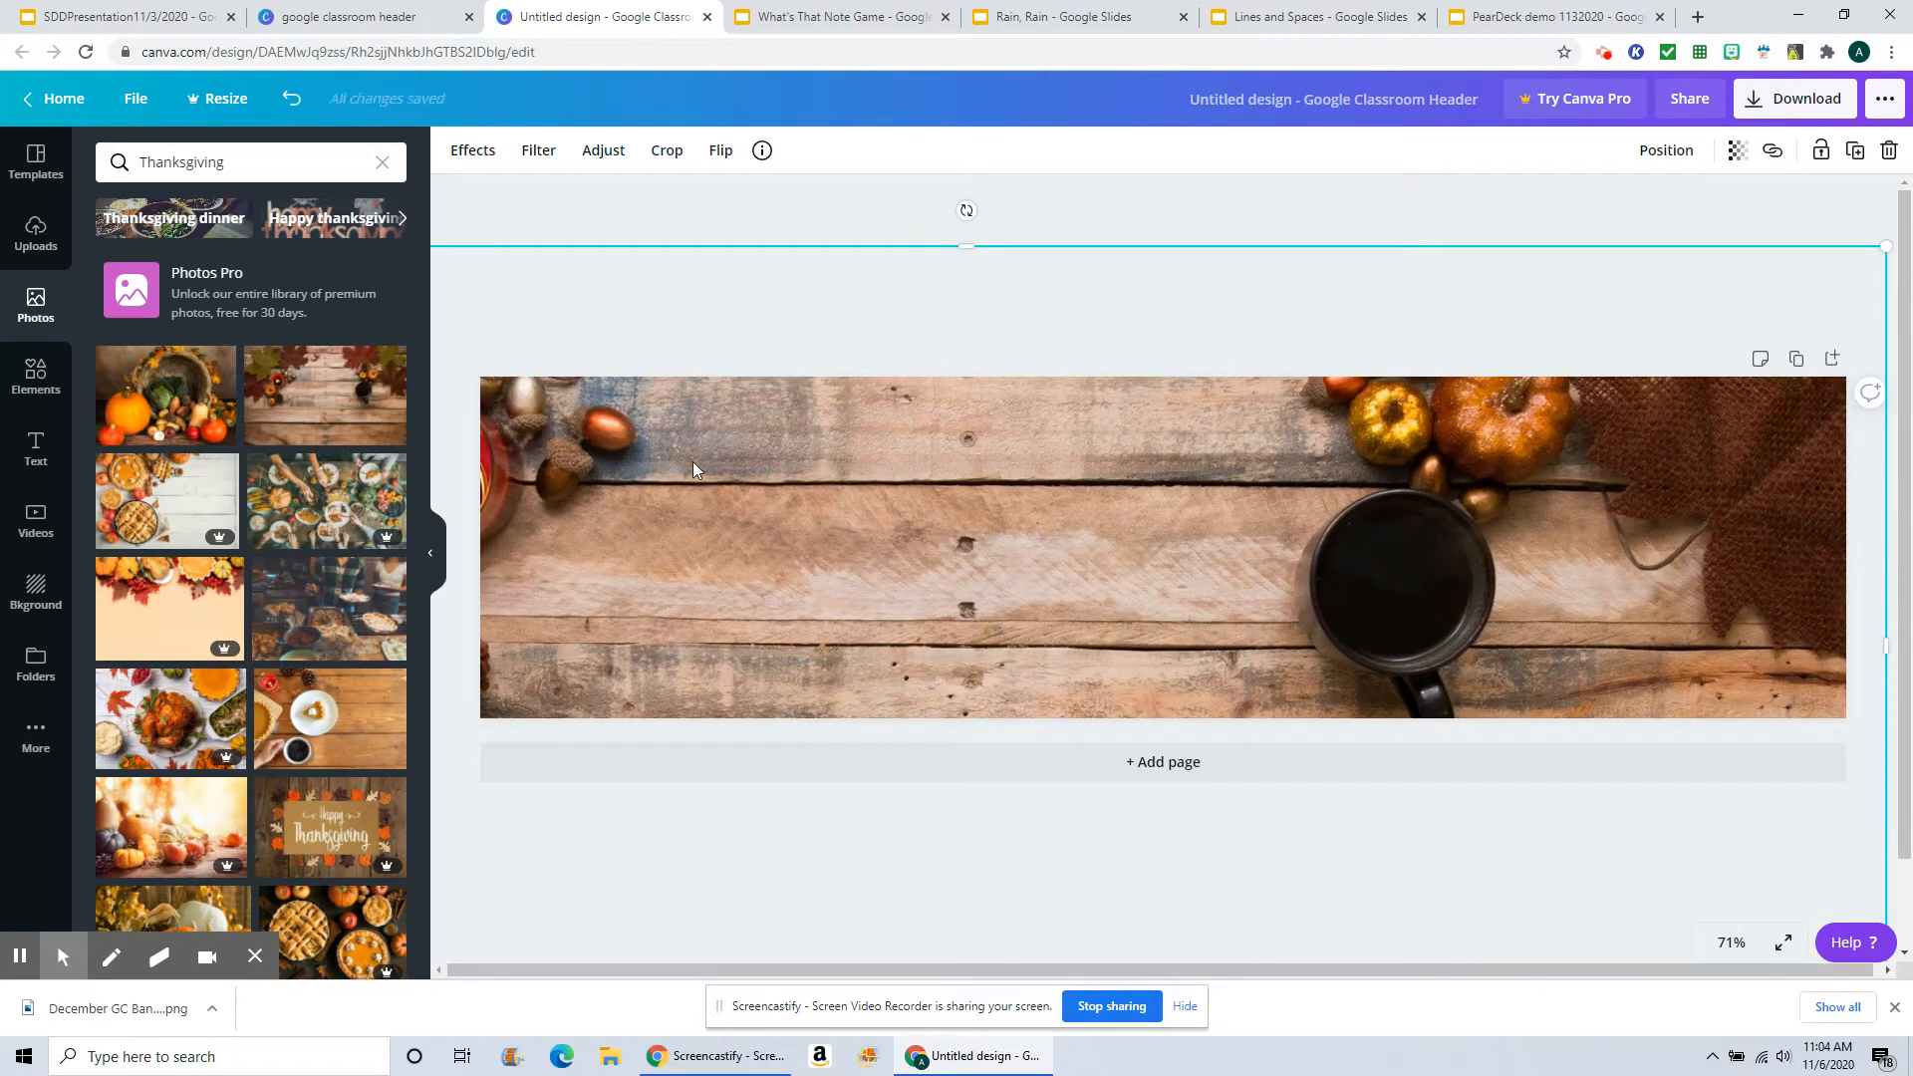
Step: Browse further down the Thanksgiving photo results and add the golden autumn leaf photo with a soft bokeh background
scroll(140, 443, "down", 1)
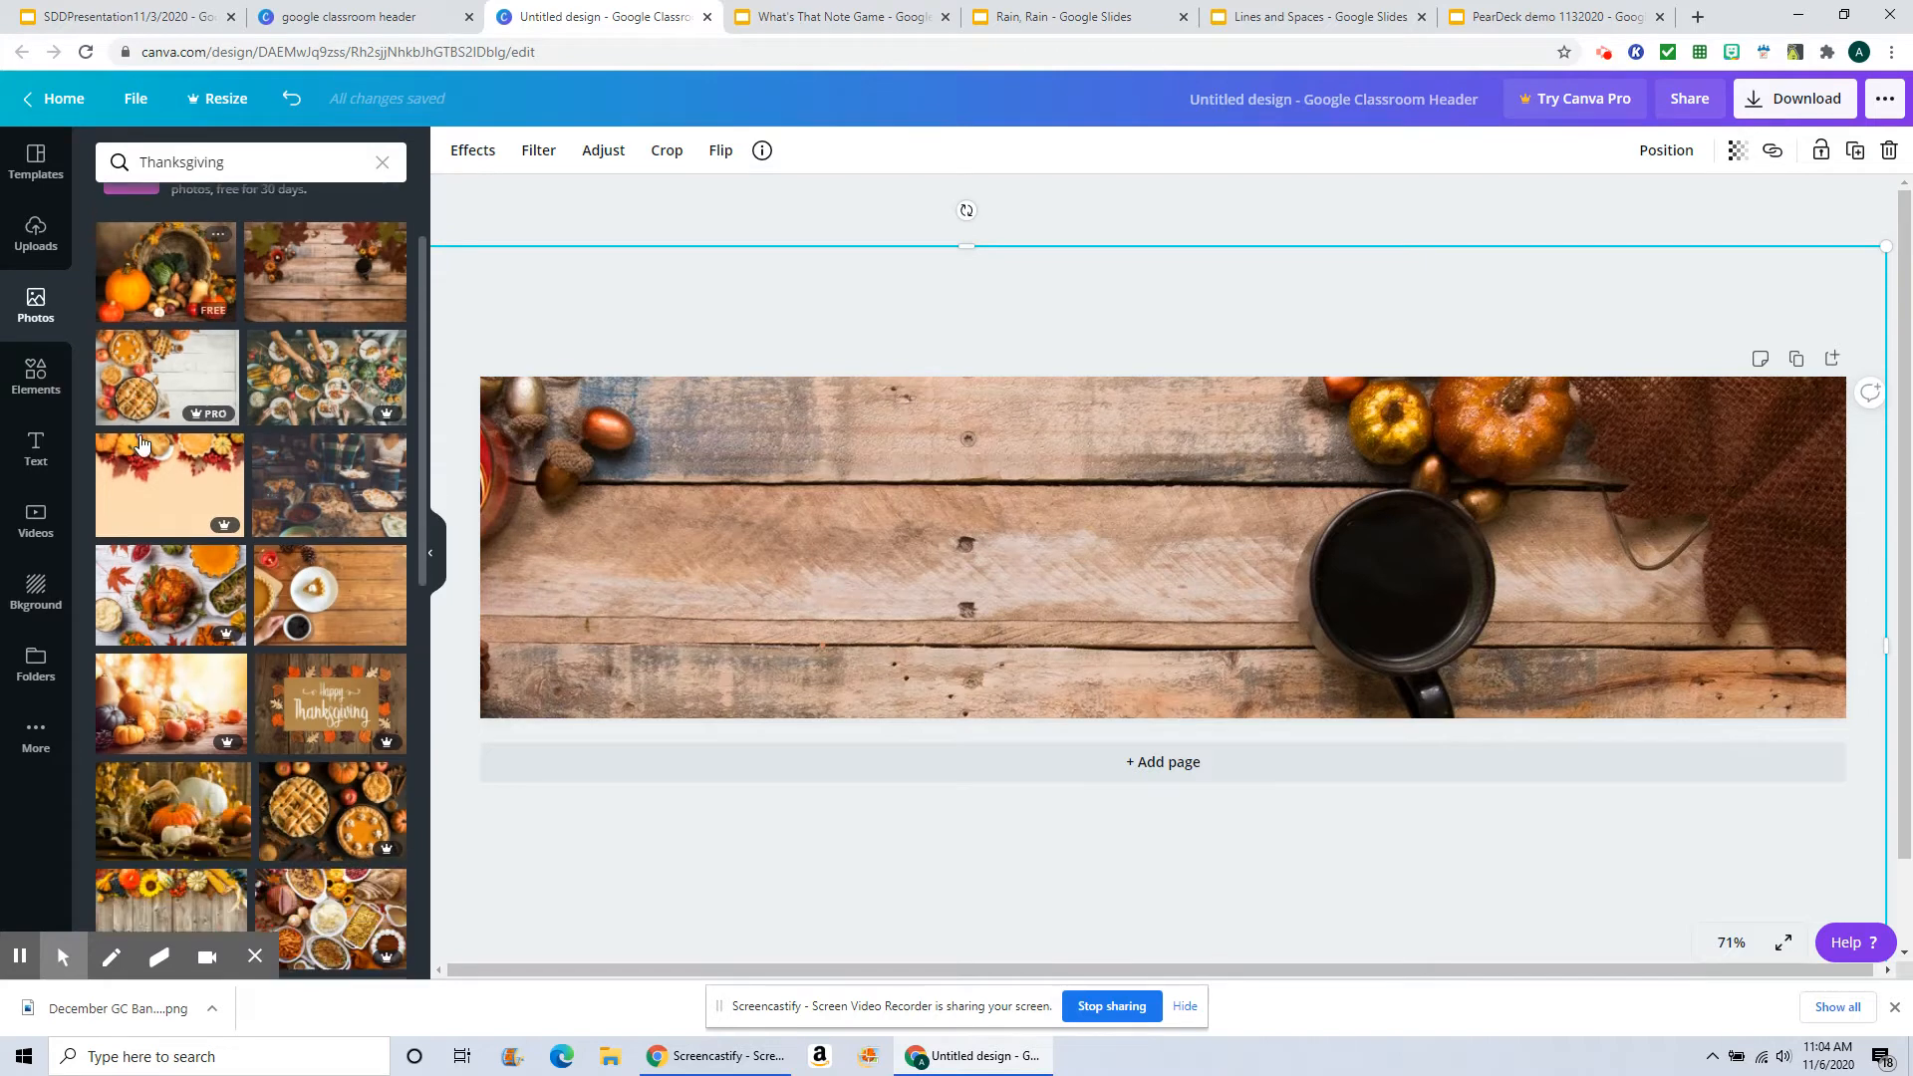
scroll(140, 444, "down", 3)
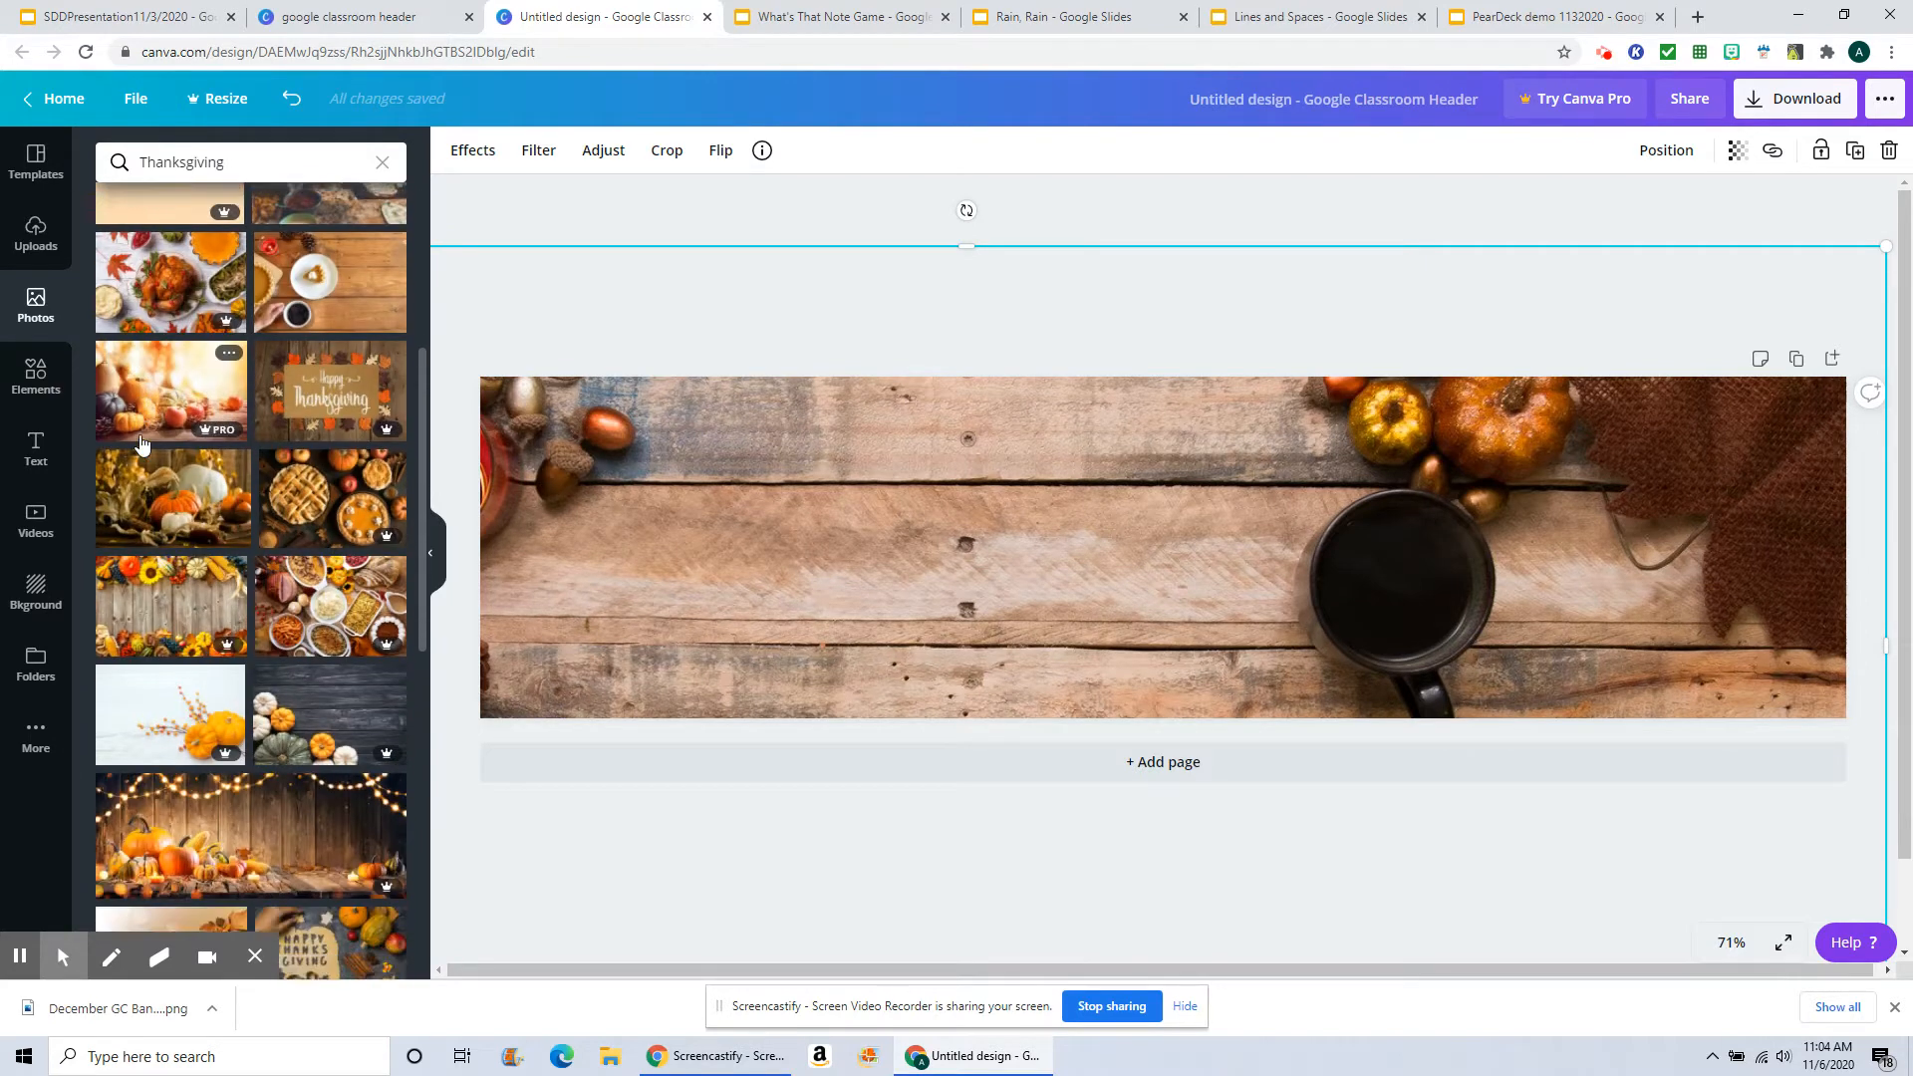
scroll(141, 443, "down", 3)
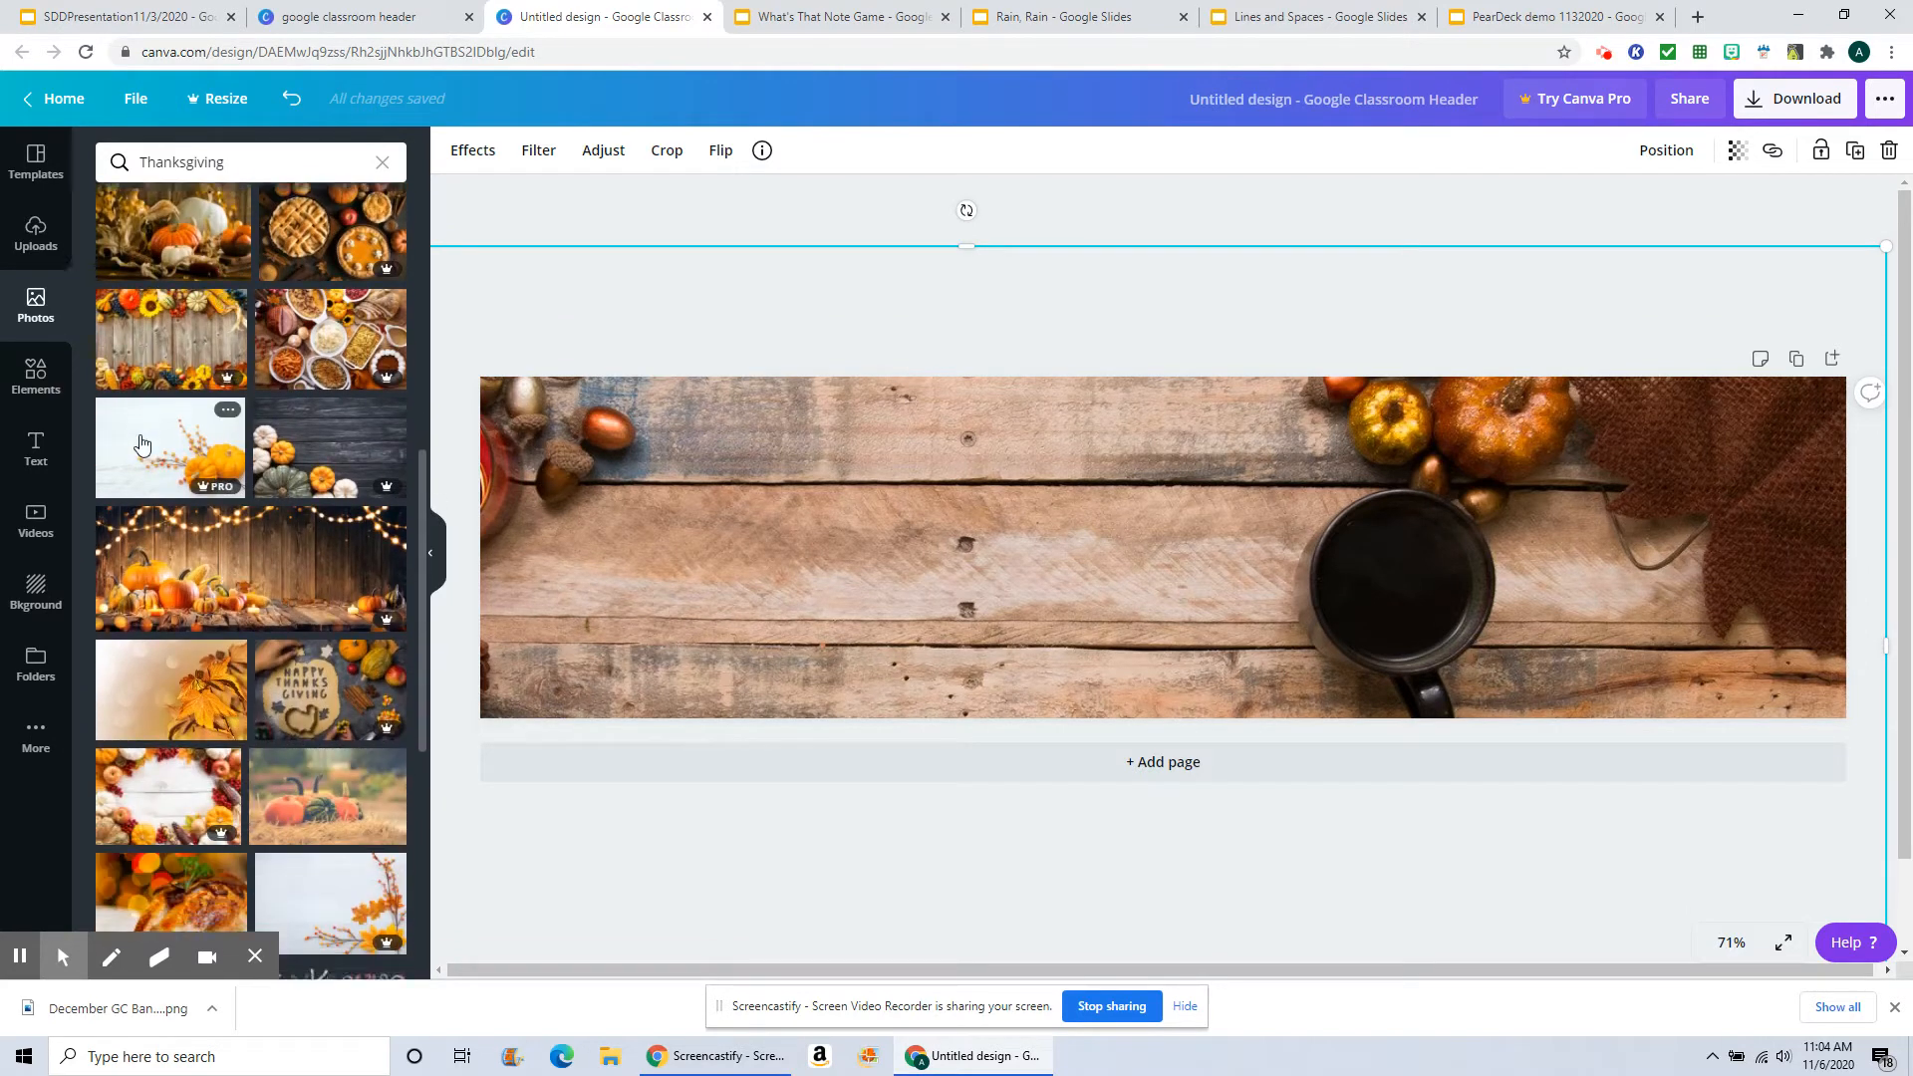
scroll(141, 444, "down", 1)
scroll(127, 498, "down", 1)
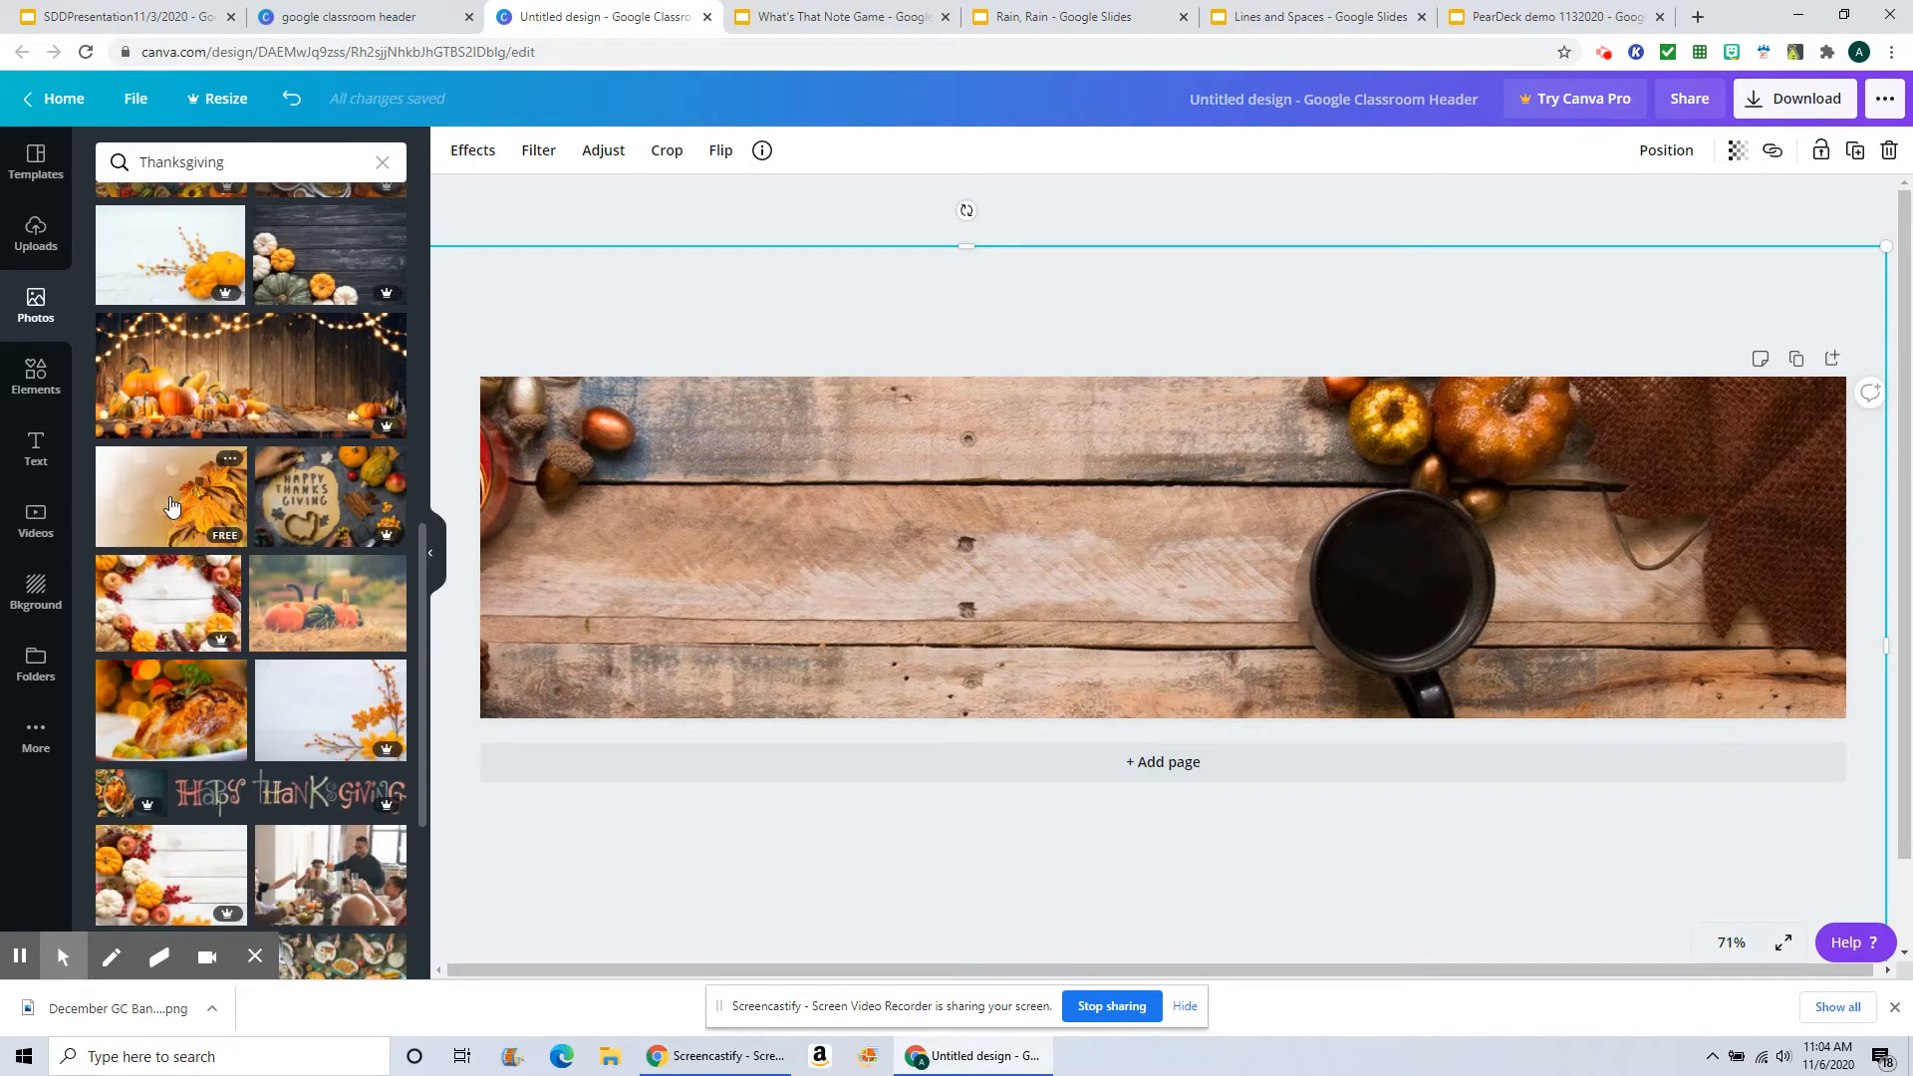
left_click(172, 507)
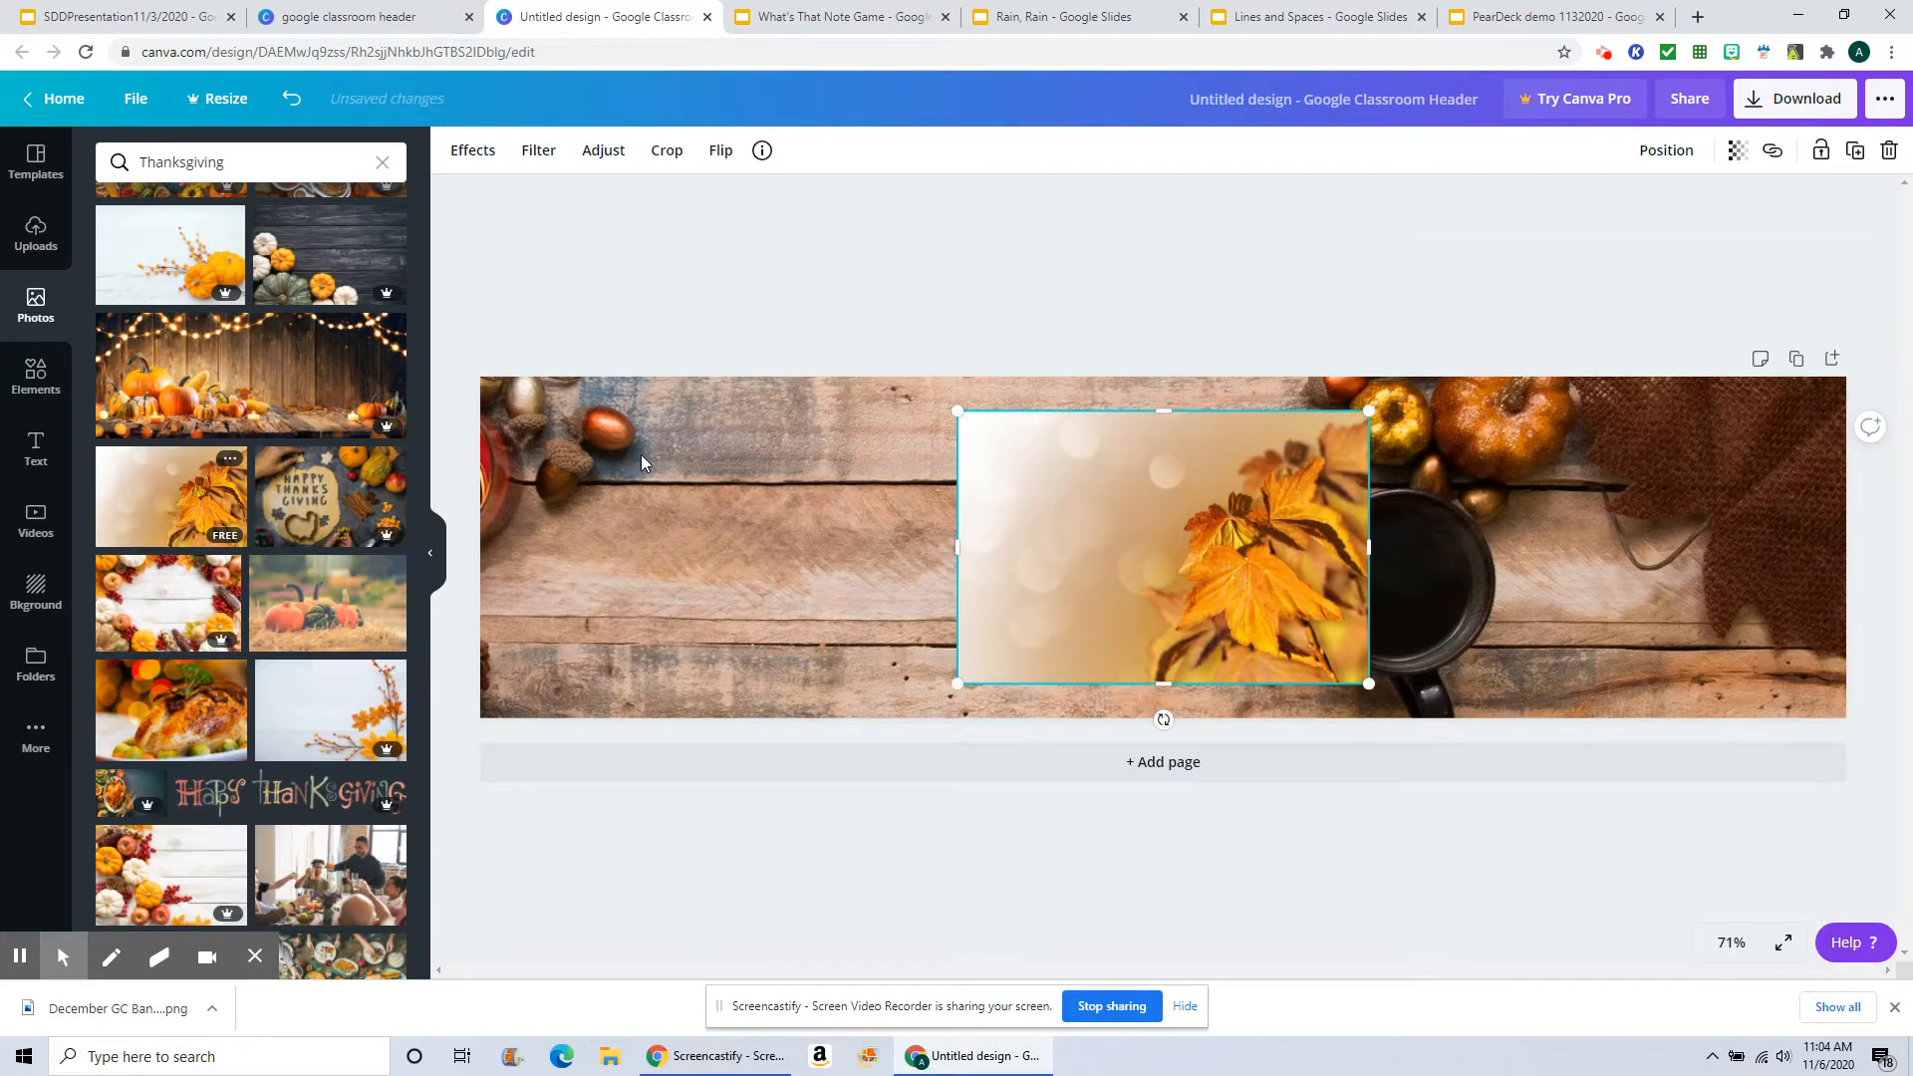
Step: Stretch the autumn leaf photo so it covers the entire banner from edge to edge
left_click(638, 506)
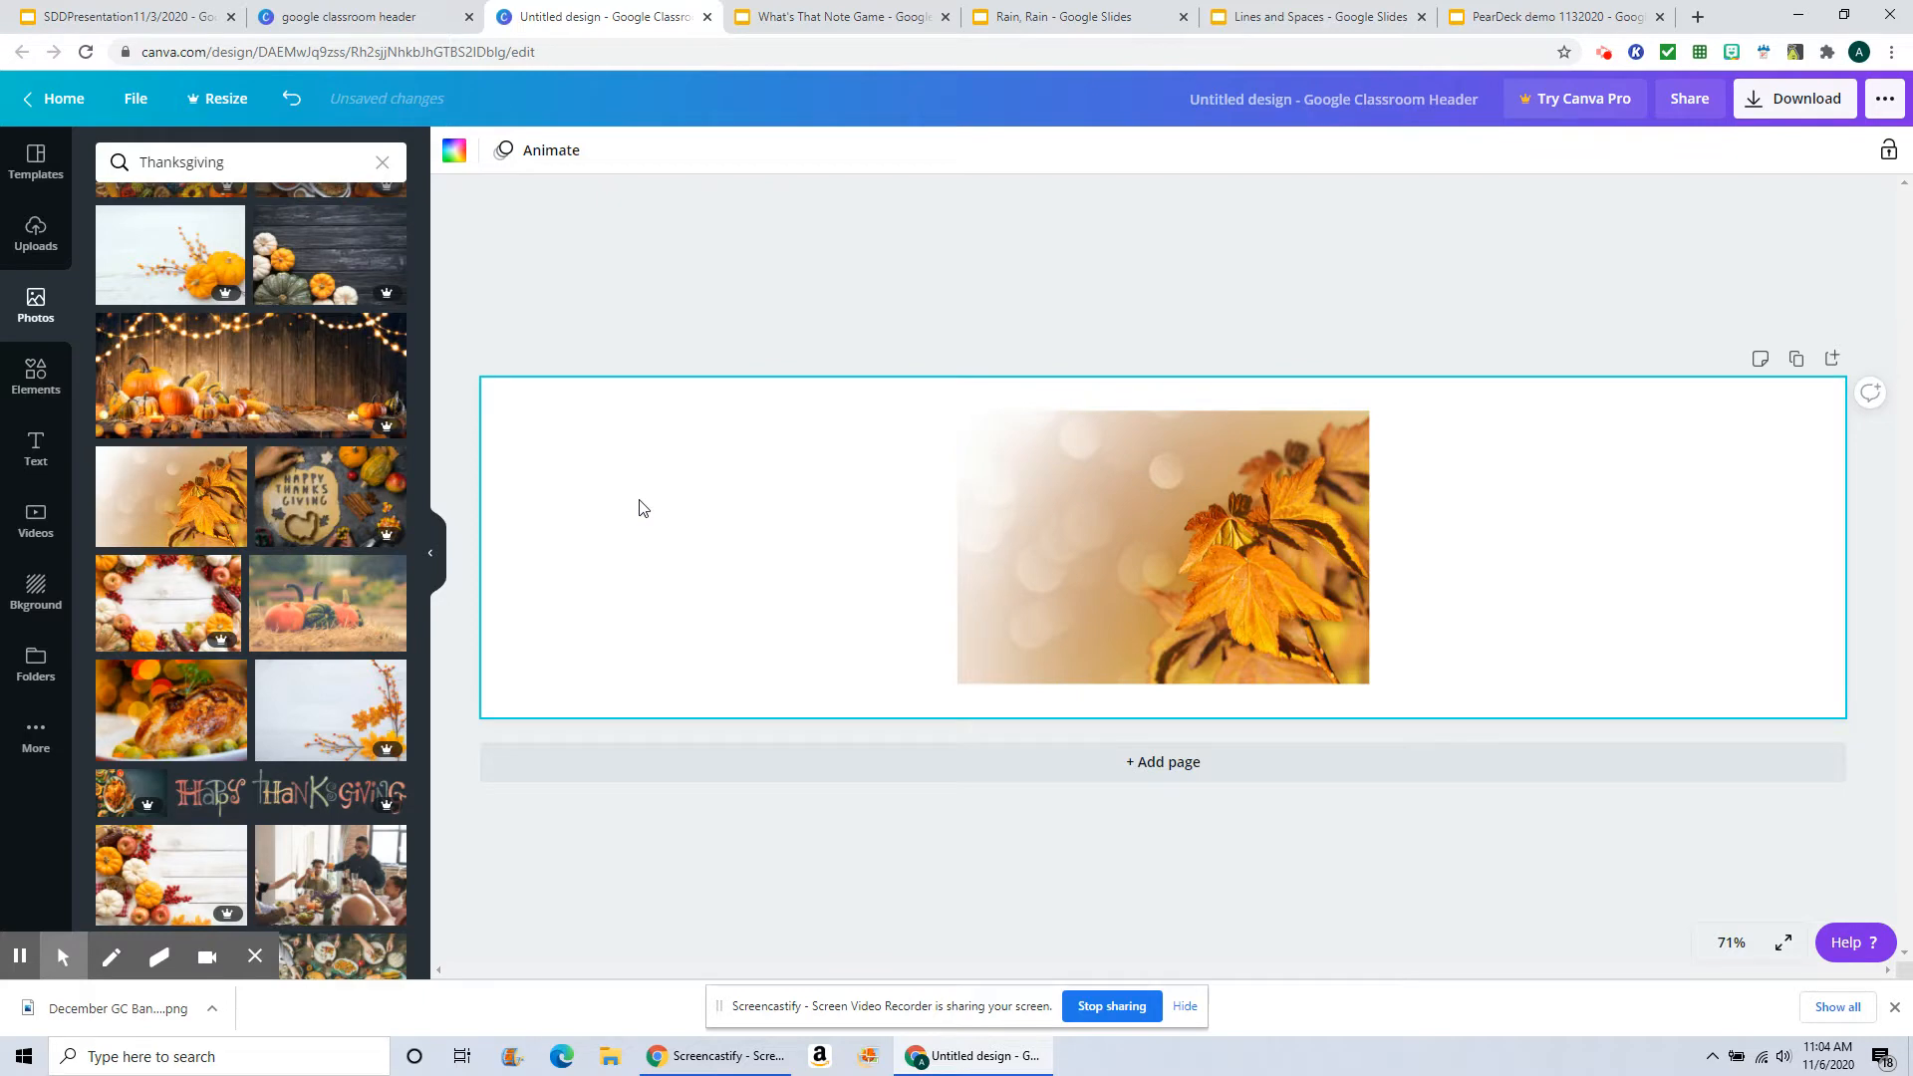
left_click(1070, 520)
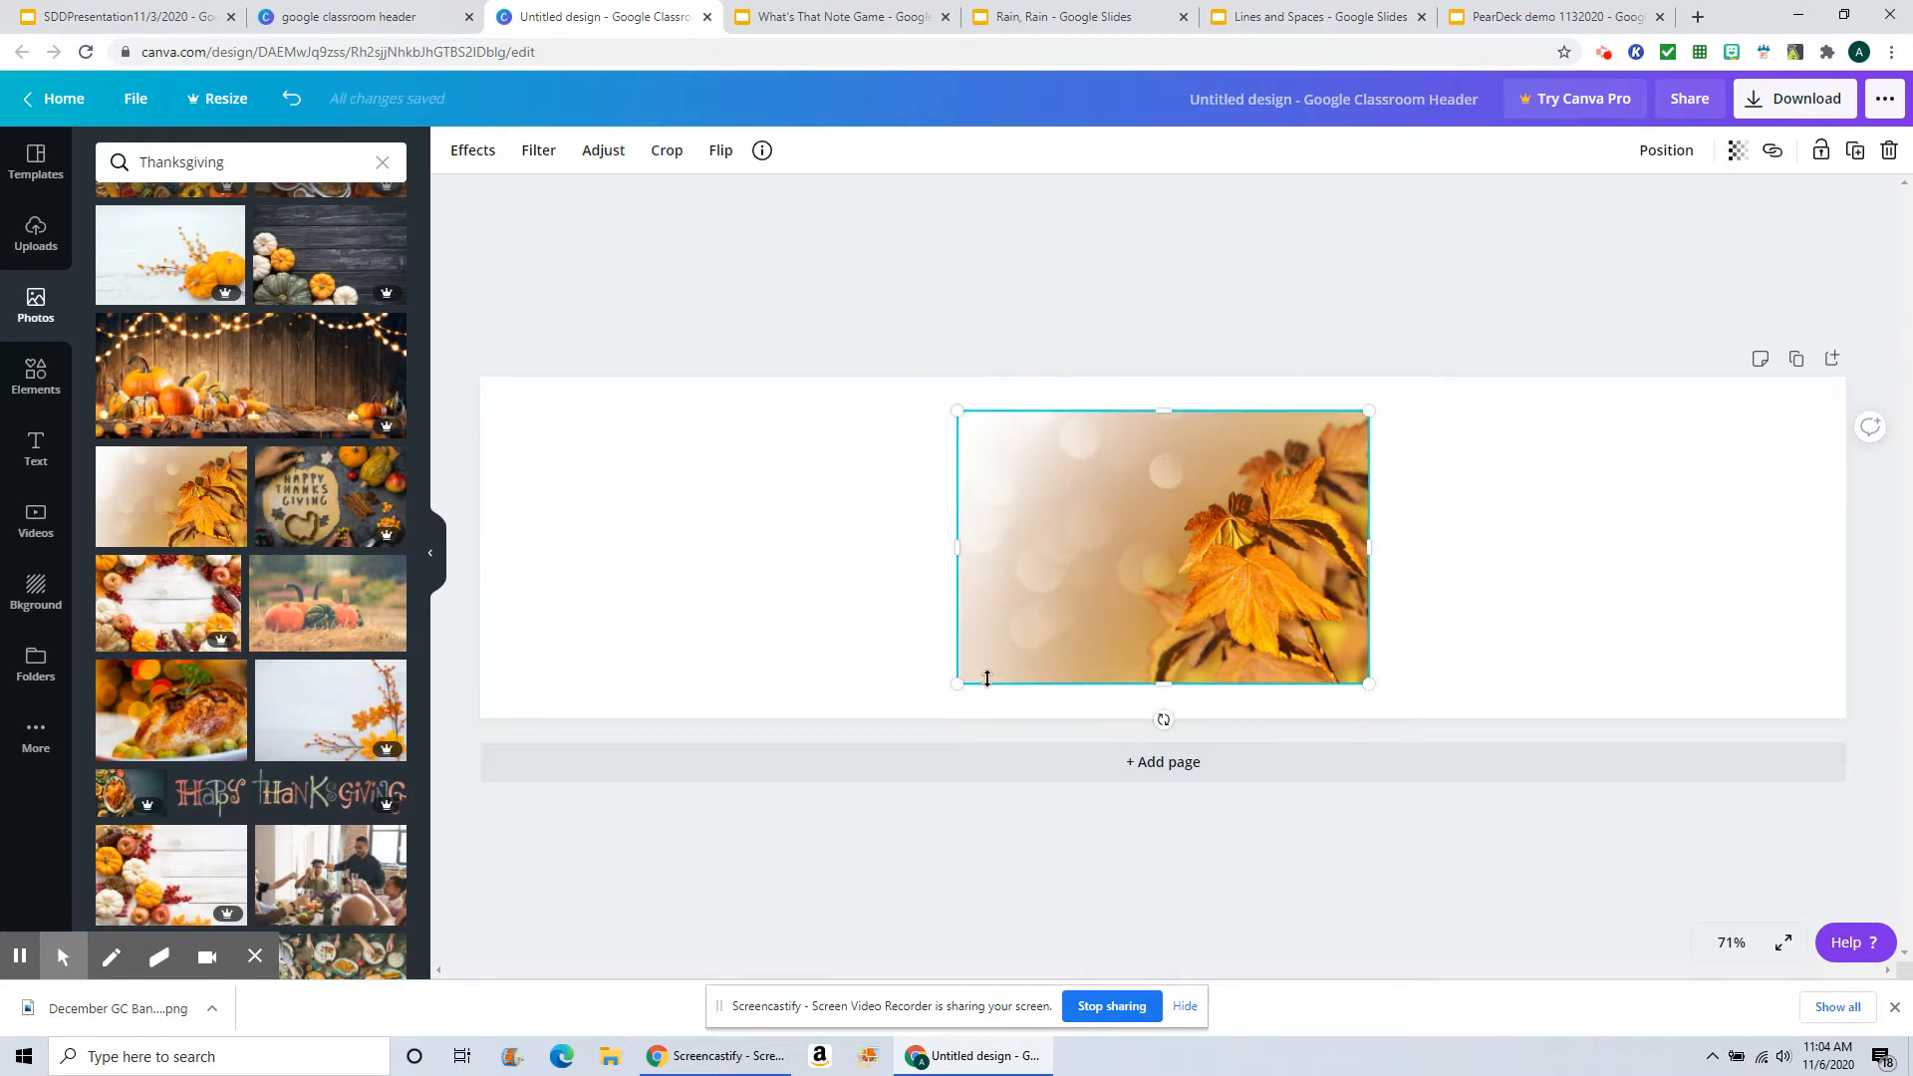
left_click_drag(957, 547, 488, 541)
left_click_drag(1369, 548, 1847, 530)
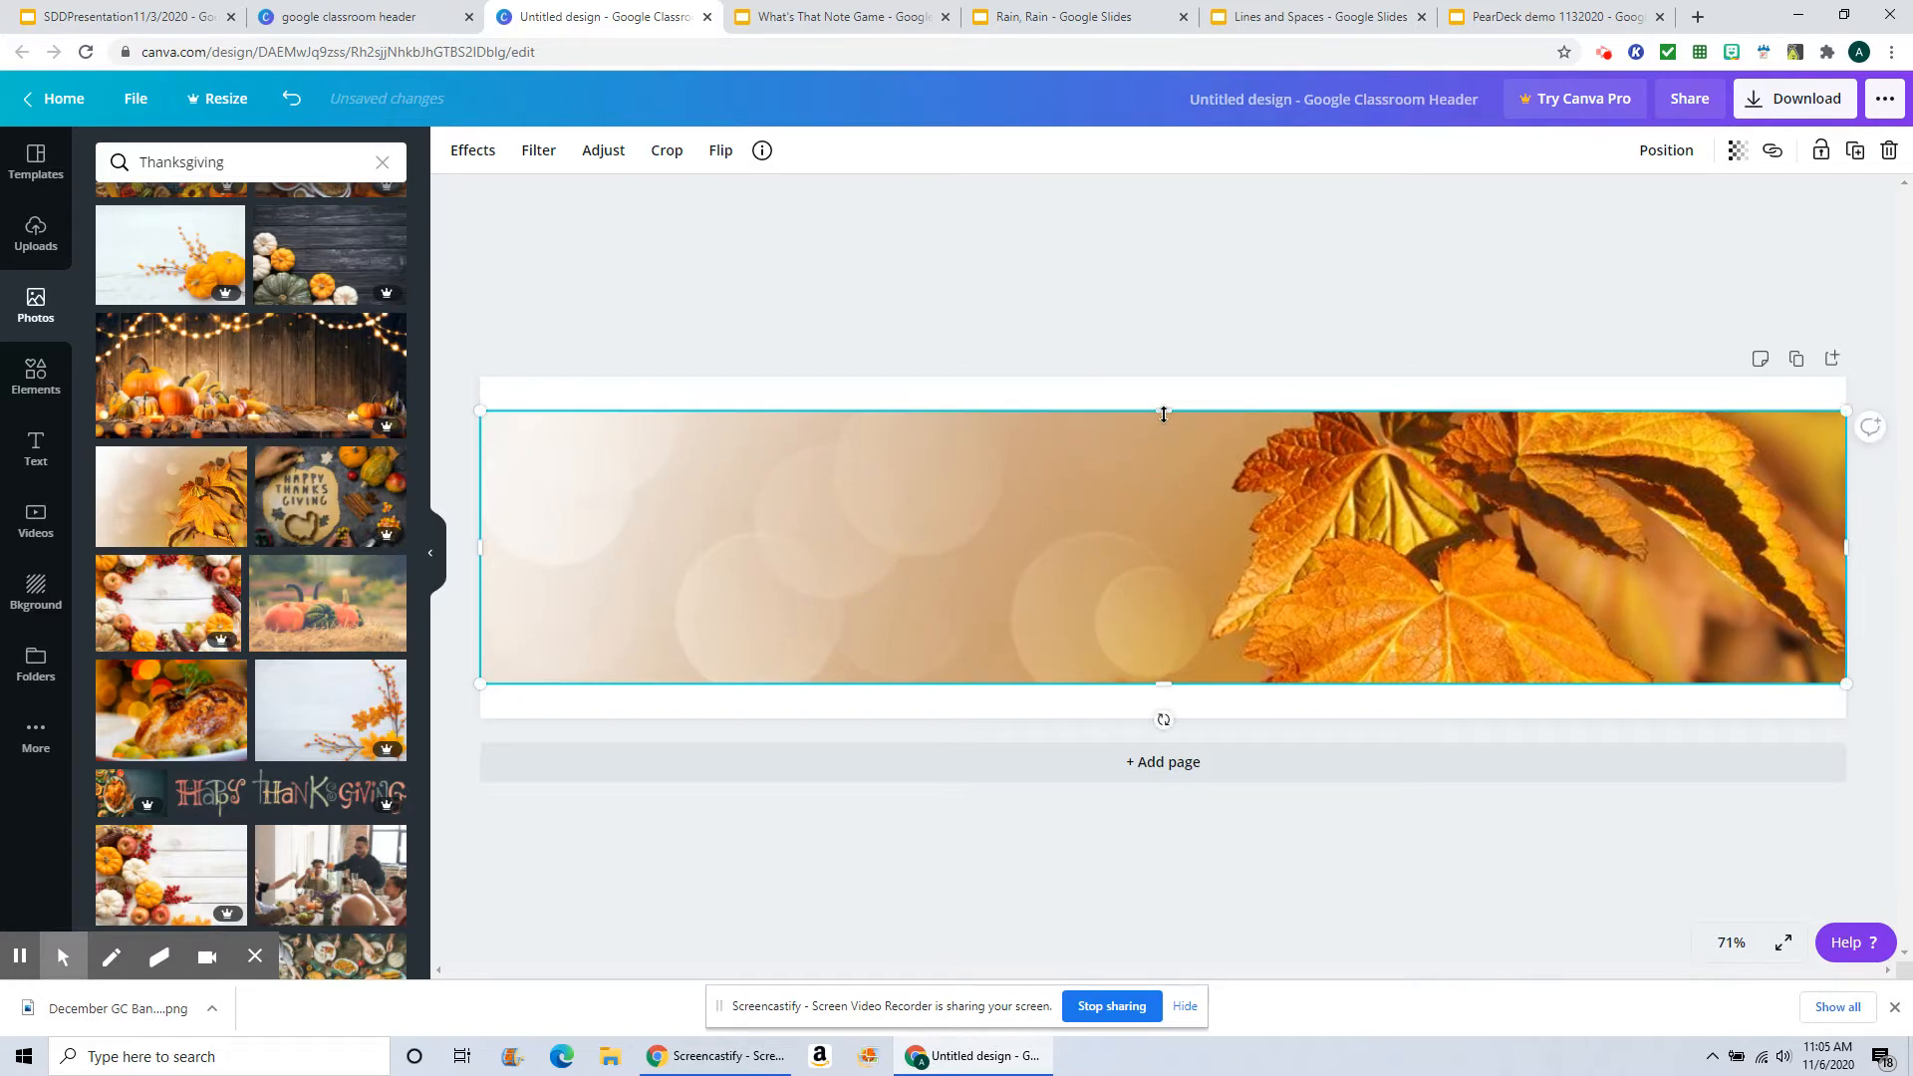
left_click_drag(1163, 414, 1163, 377)
left_click_drag(1162, 685, 1162, 712)
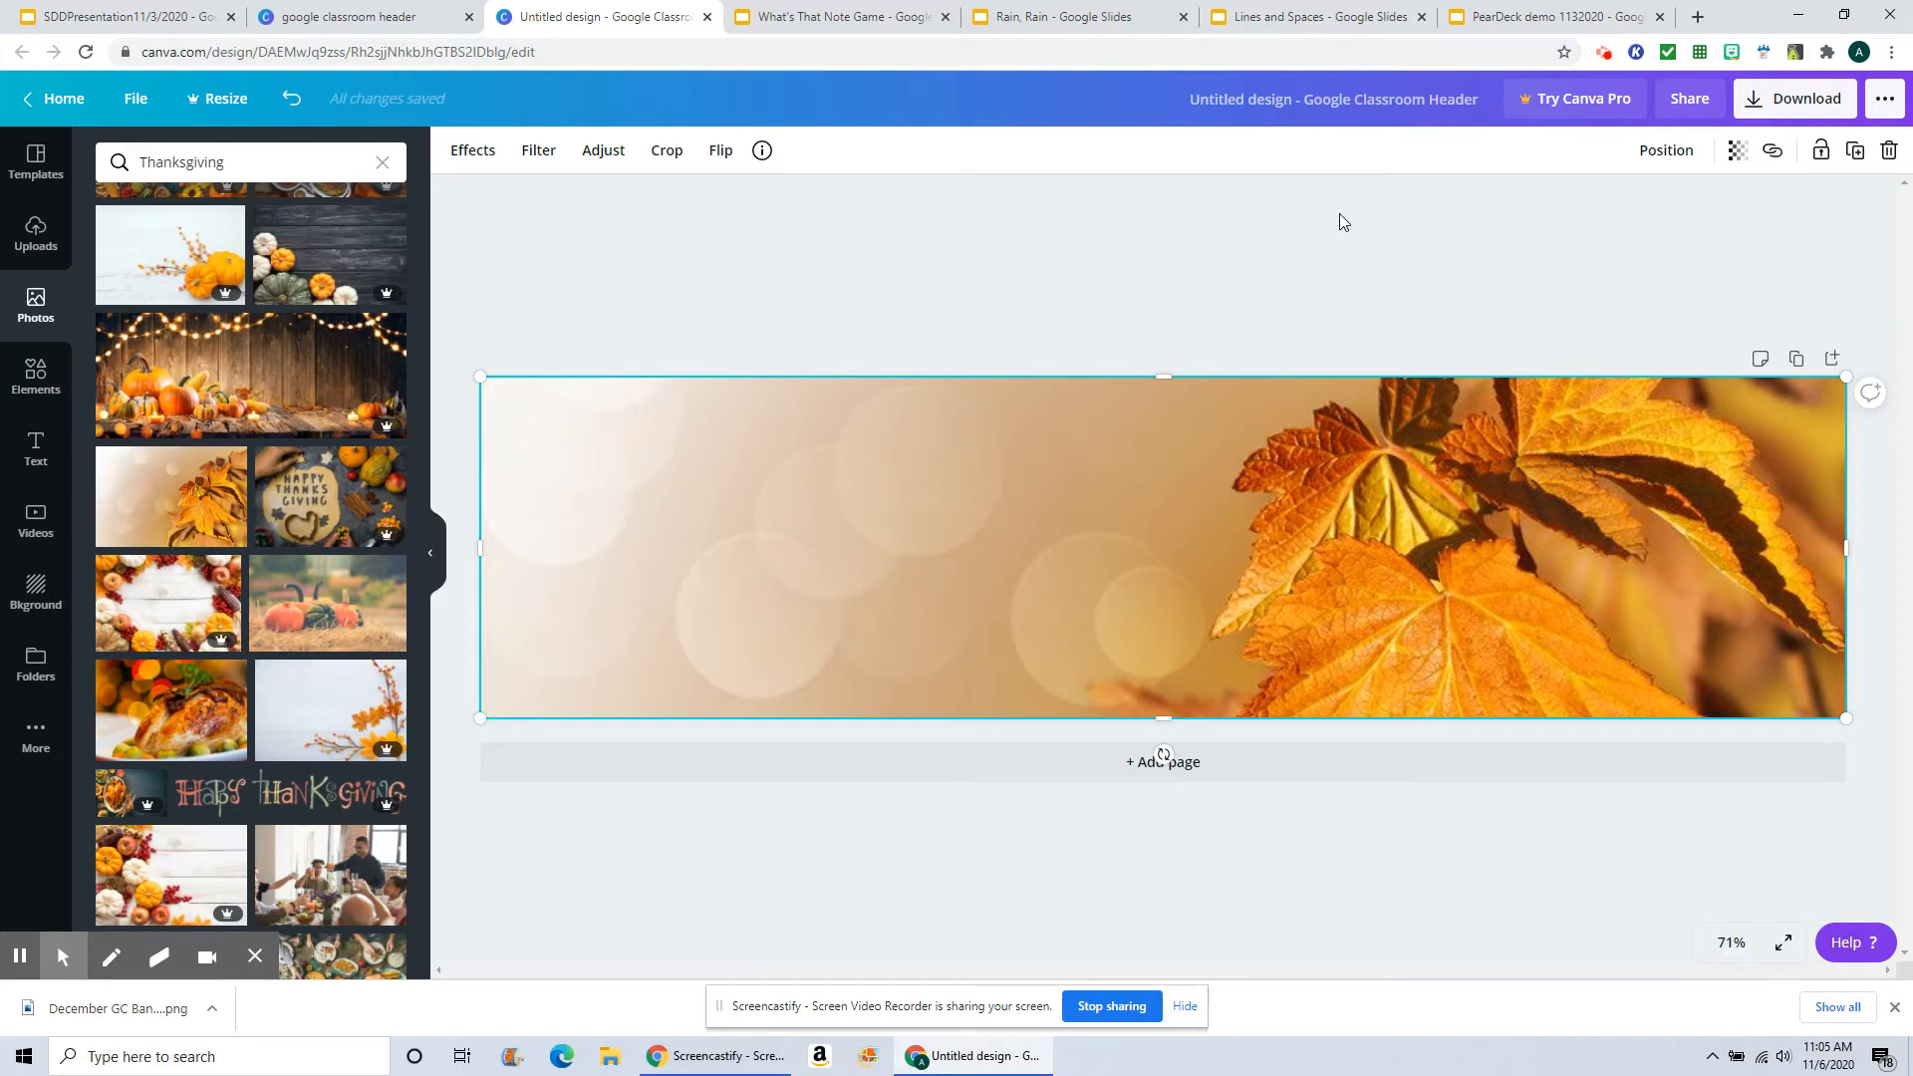
Step: Set the leaf photo's transparency to 51
left_click(1738, 155)
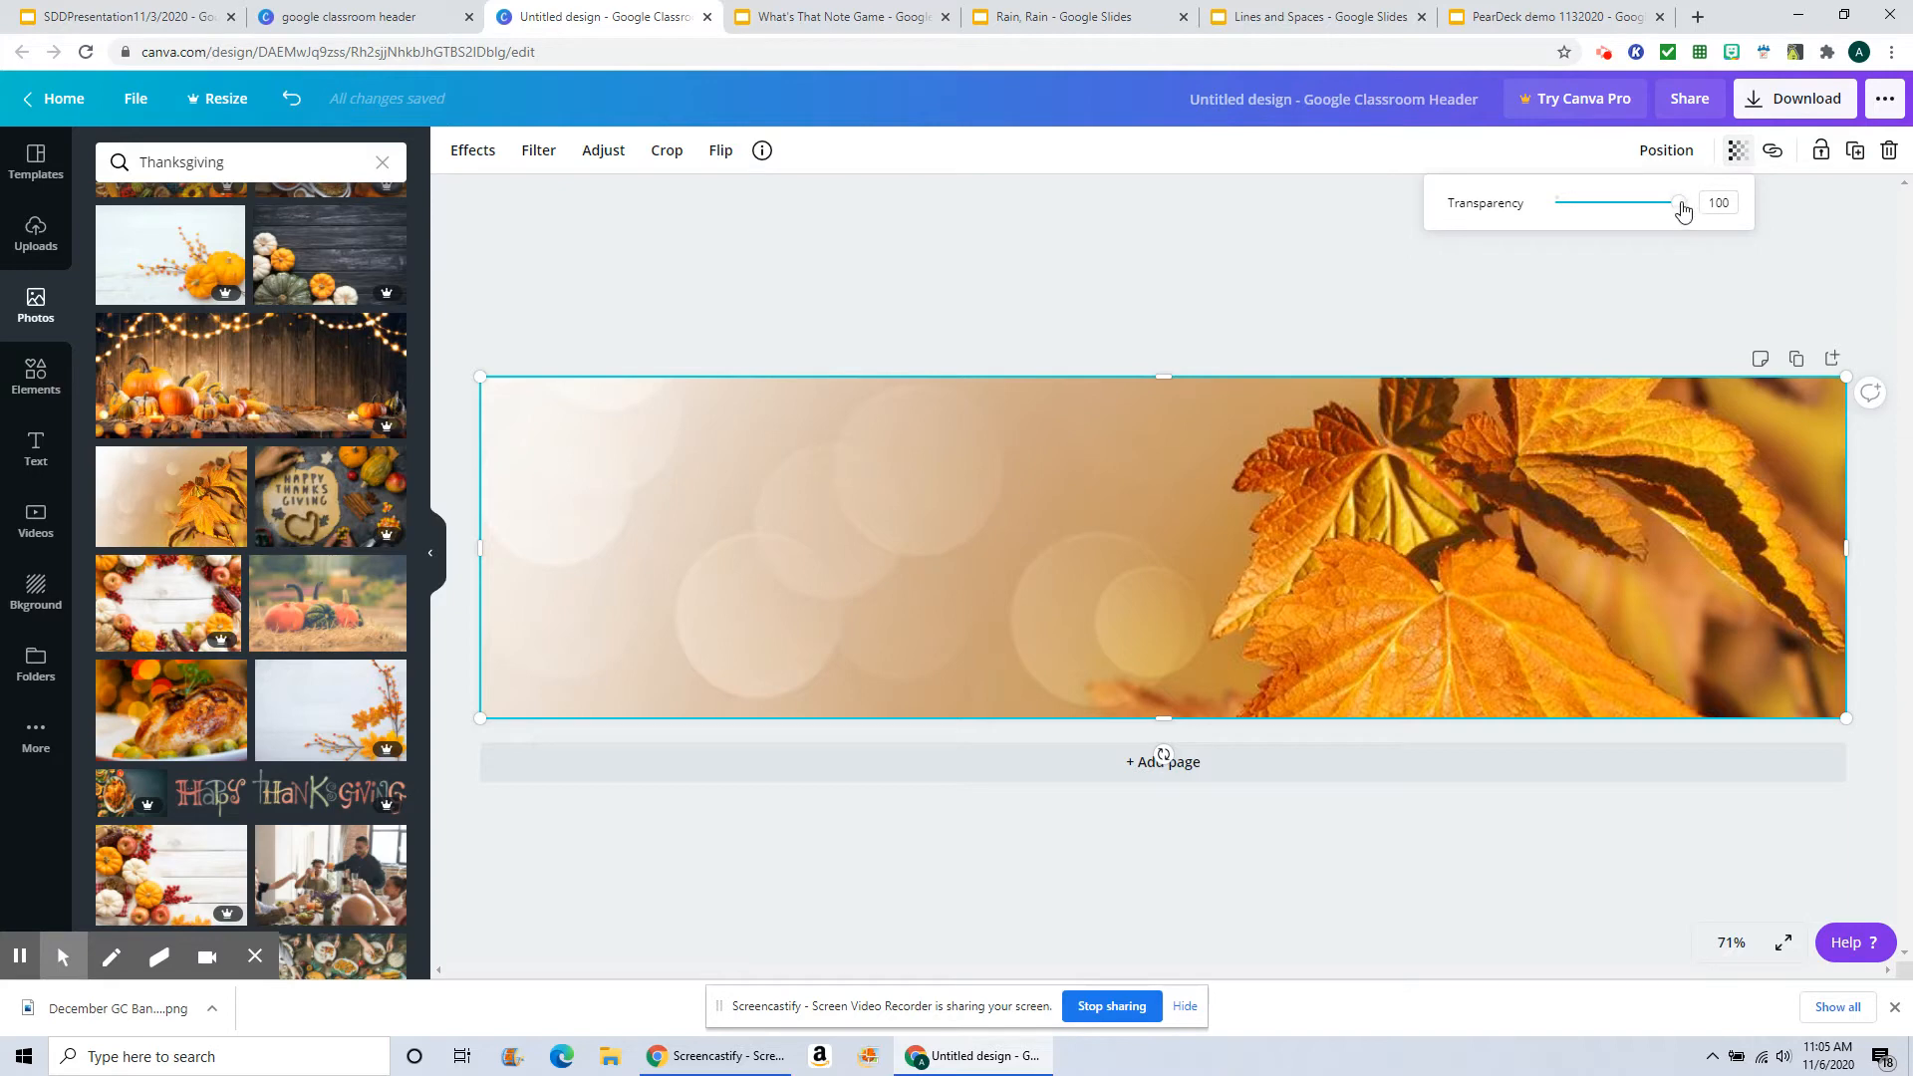
left_click_drag(1682, 209, 1619, 212)
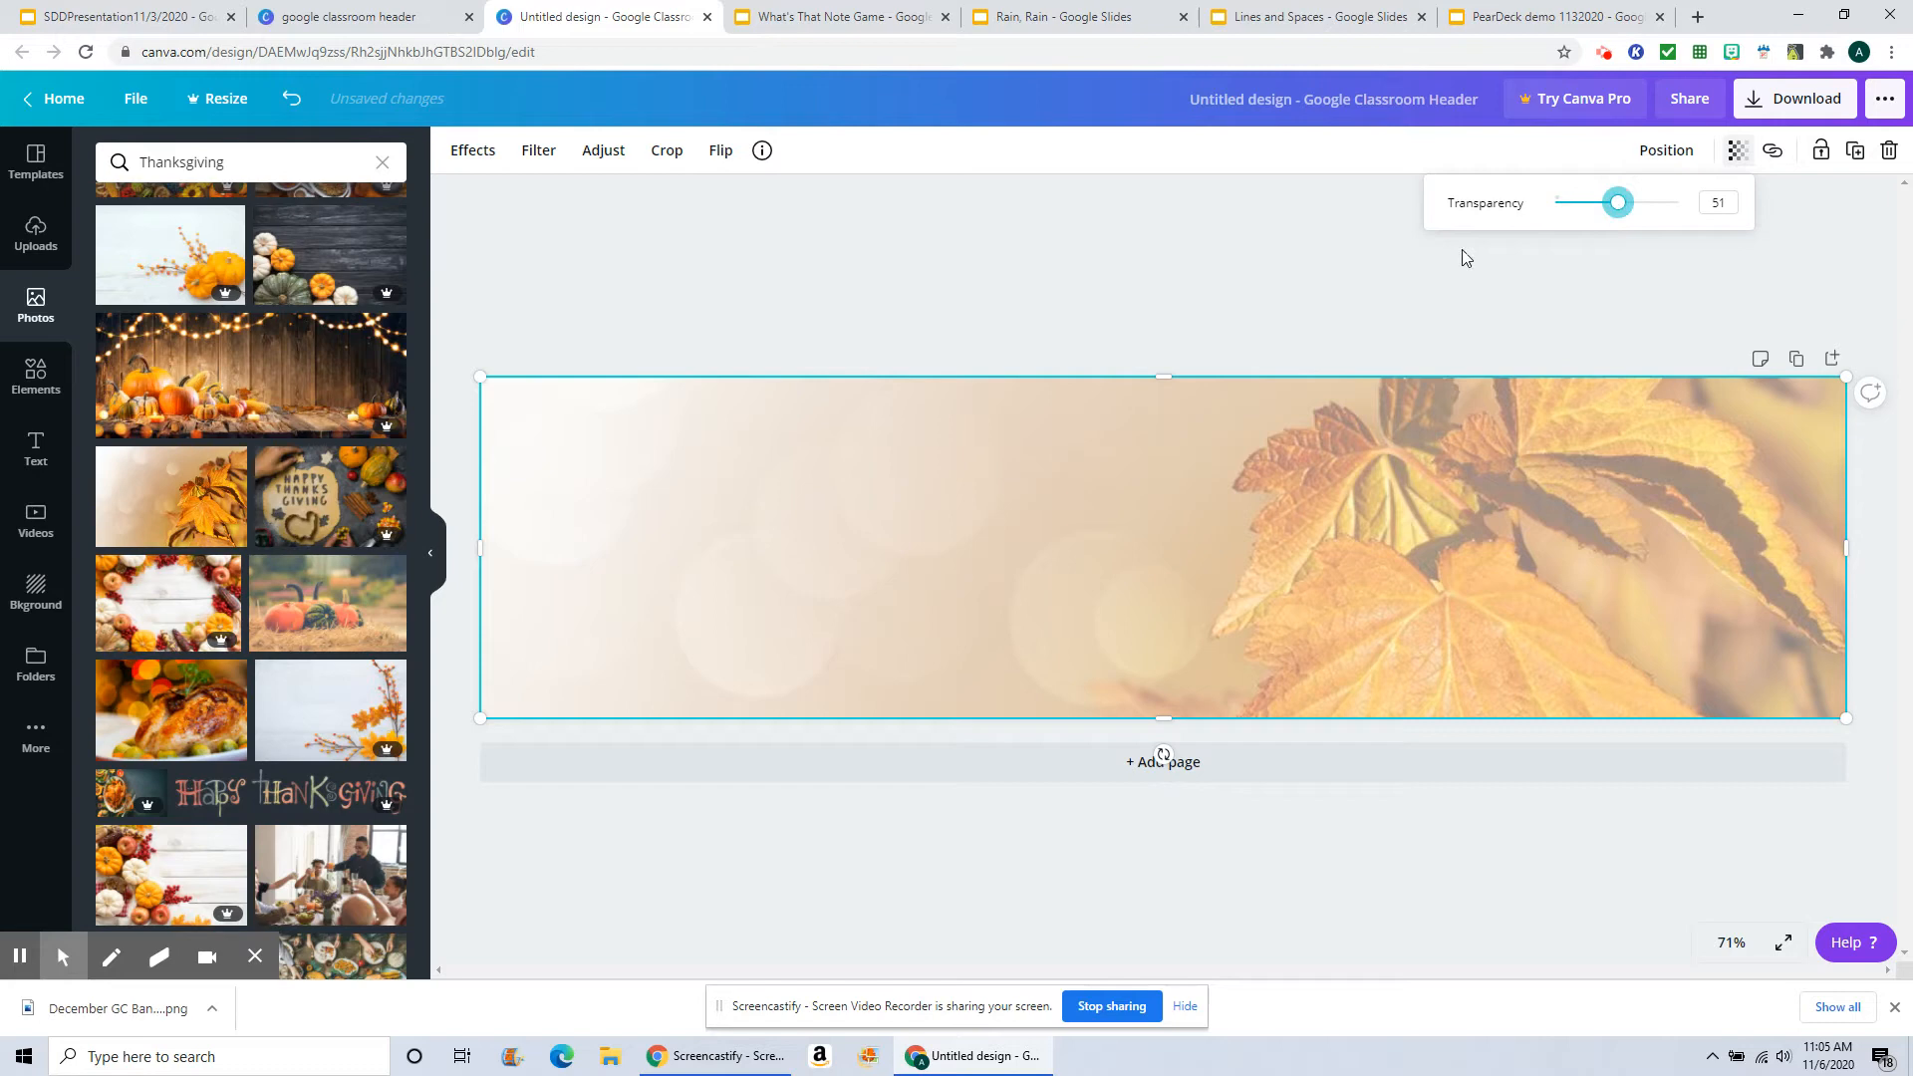
left_click(1242, 271)
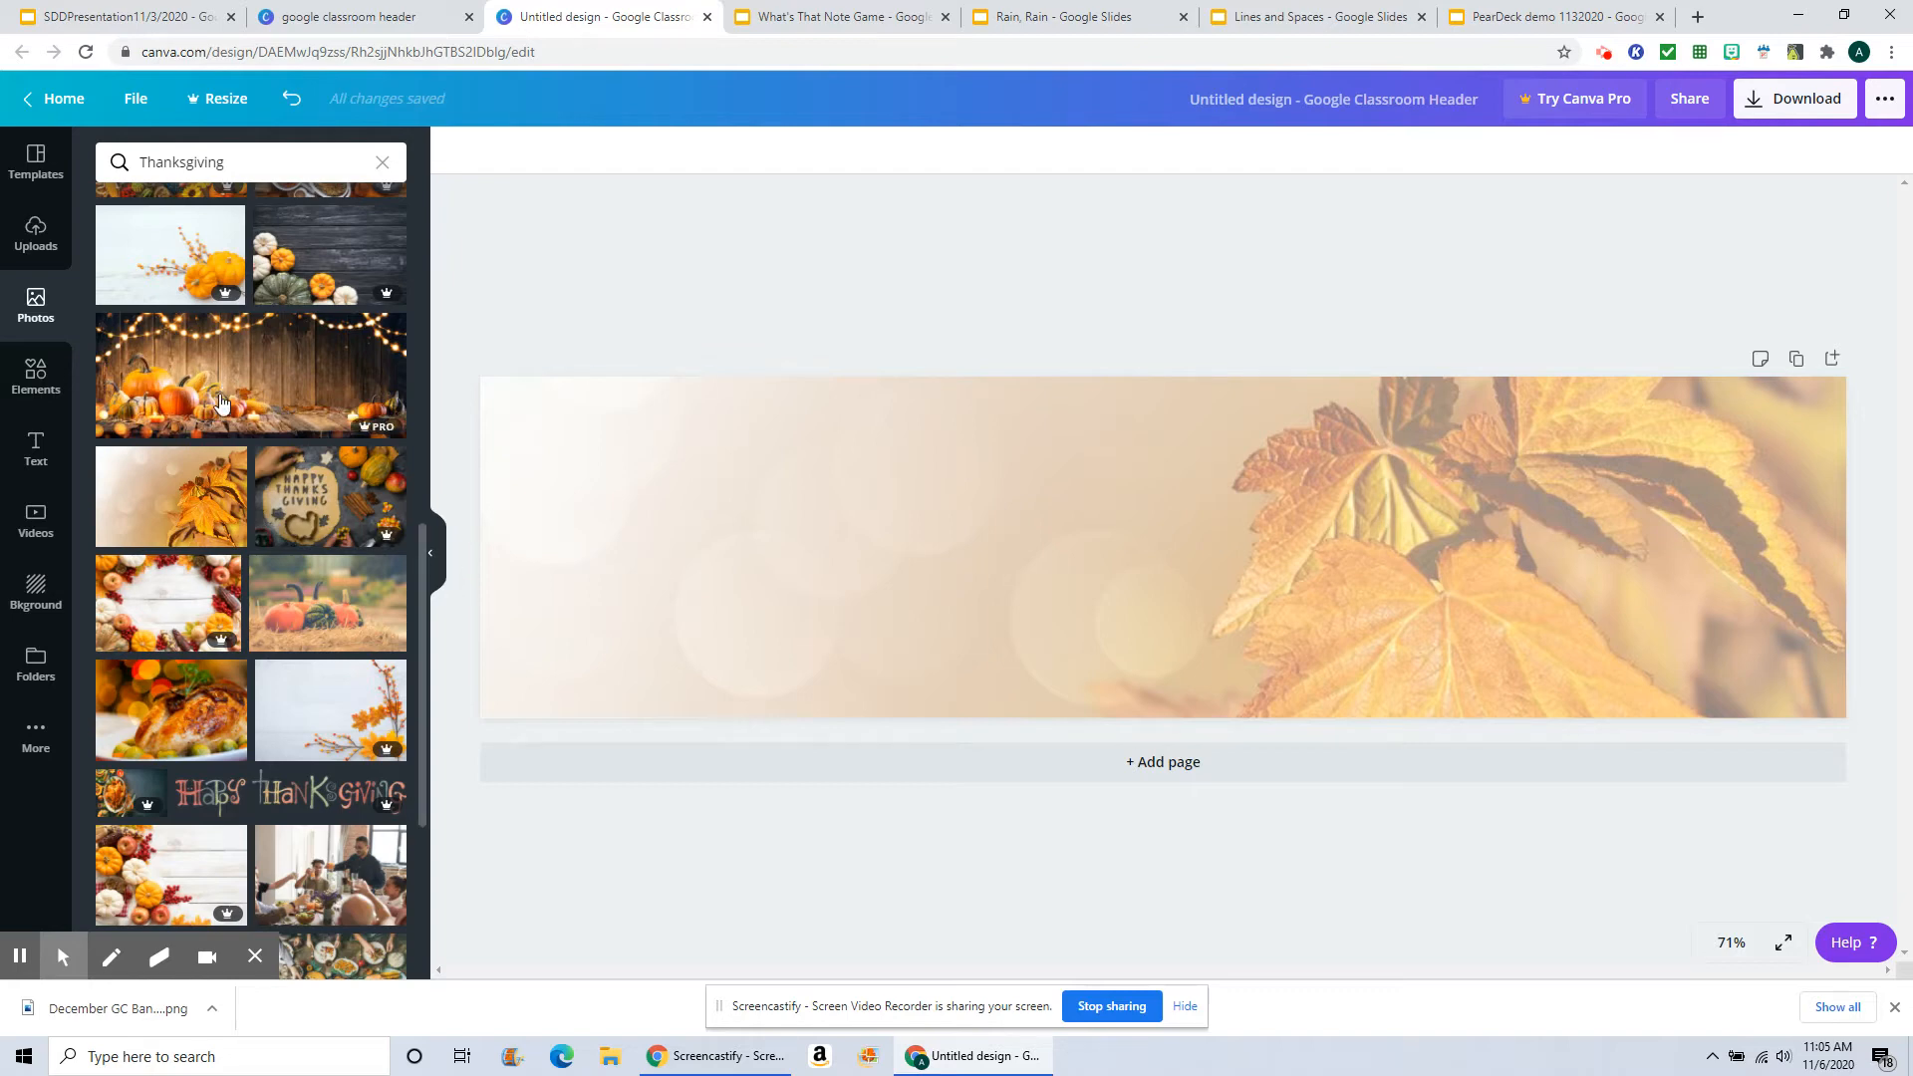
Step: Search the elements library for turkeys and add the cartoon turkey wearing a pilgrim hat
left_click(34, 376)
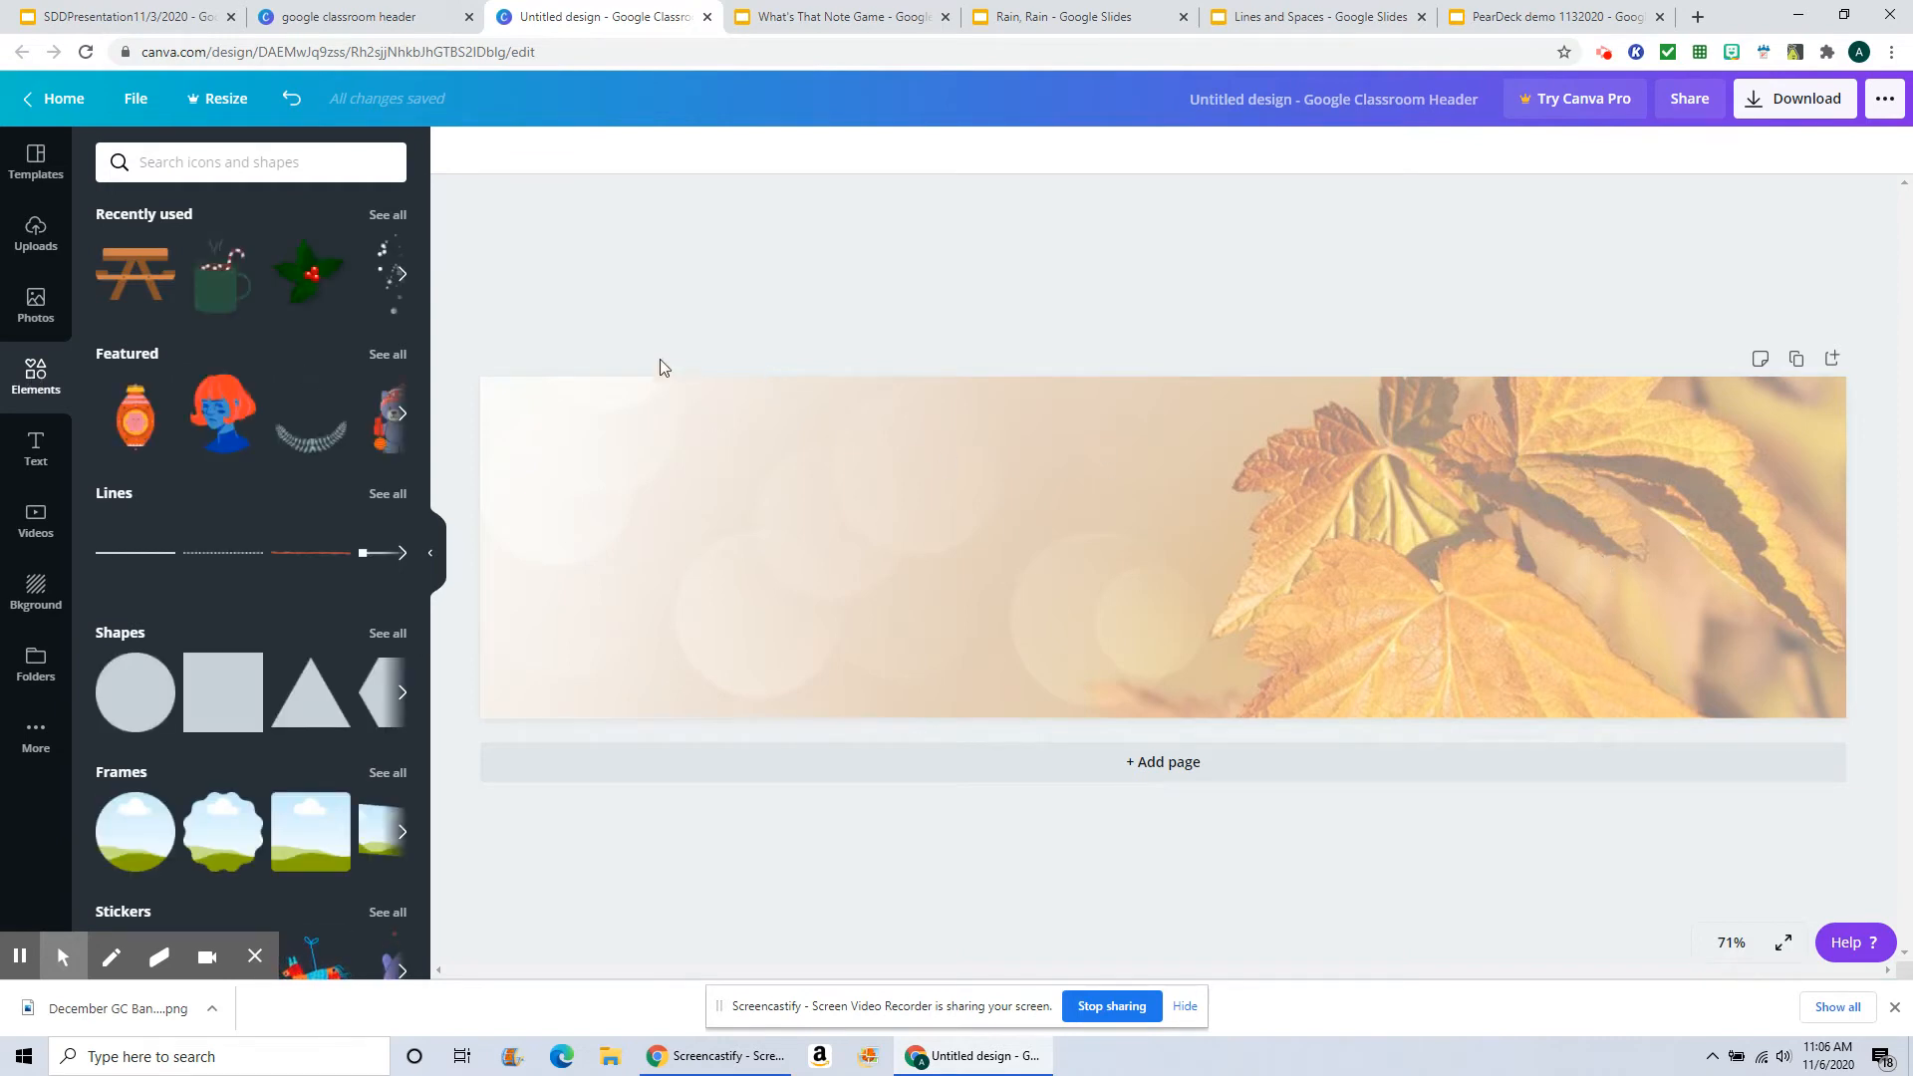
left_click(166, 165)
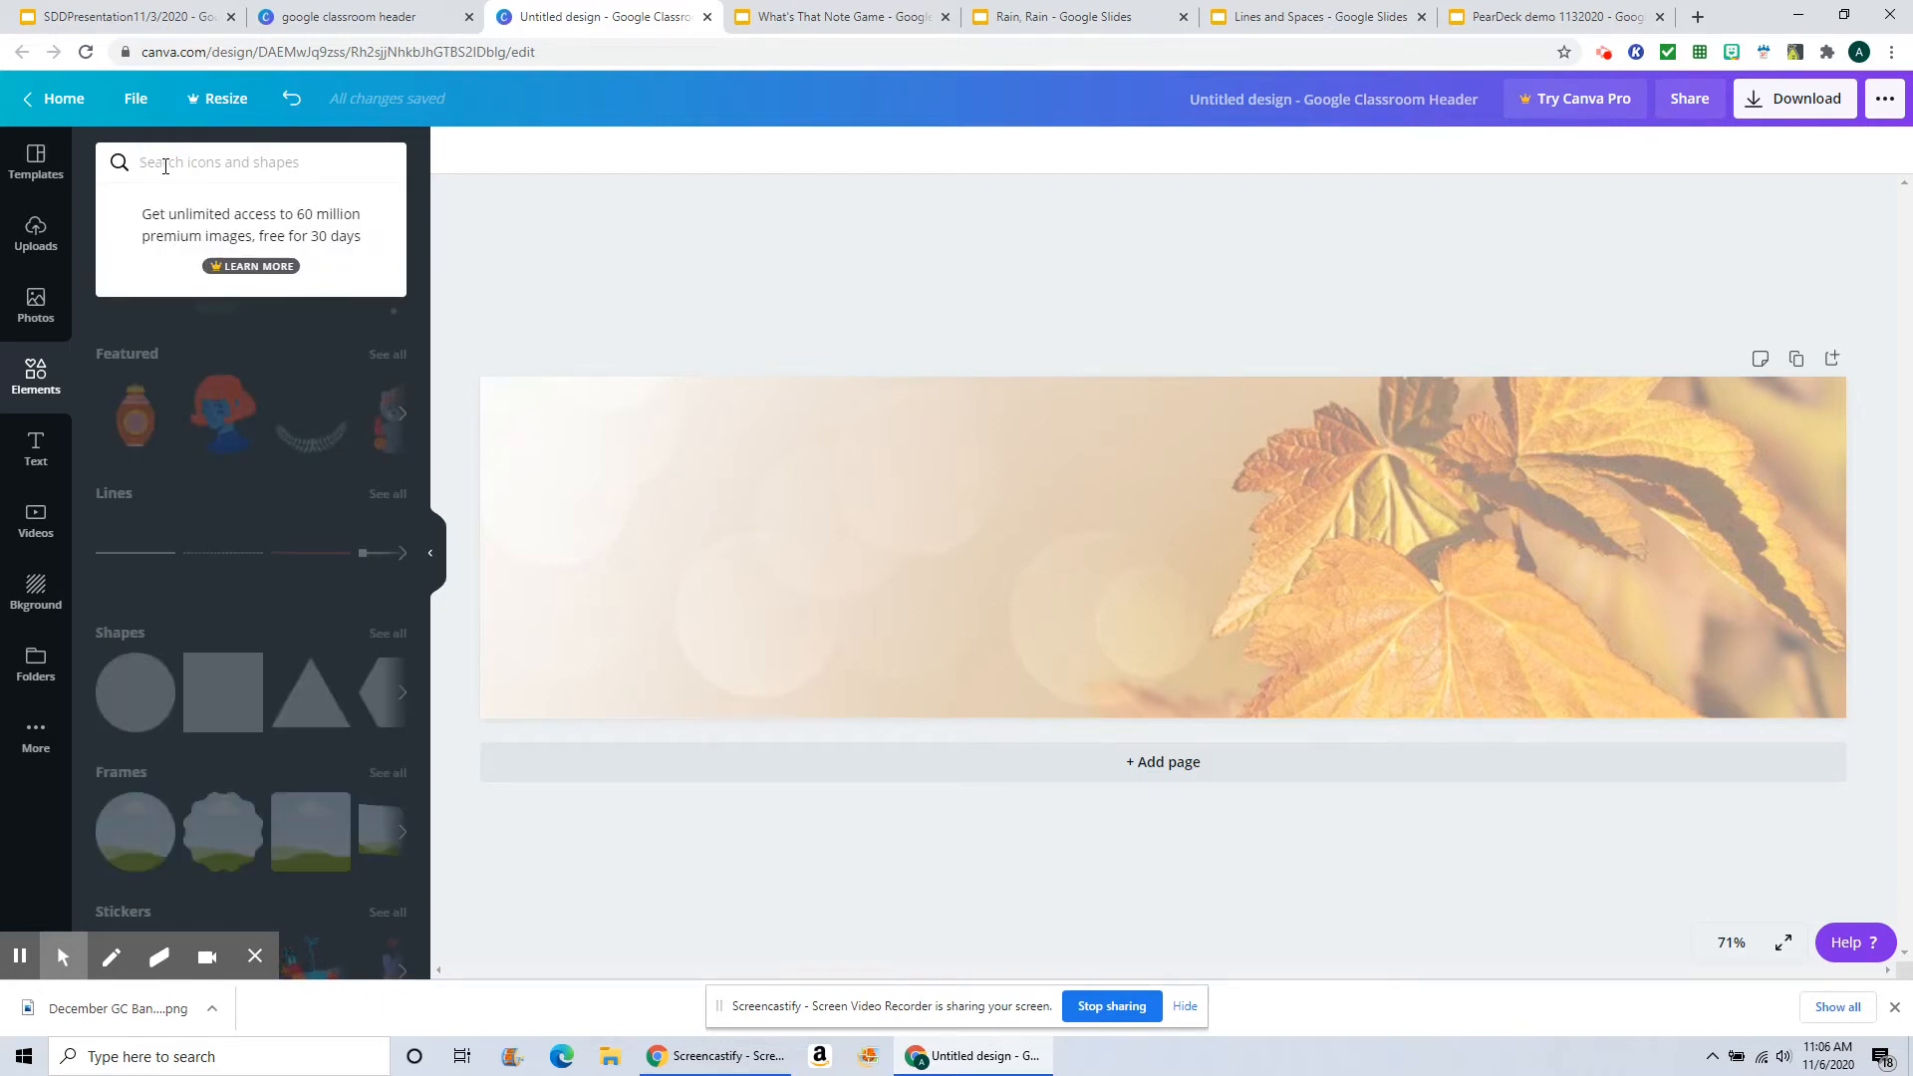
type("turkeys")
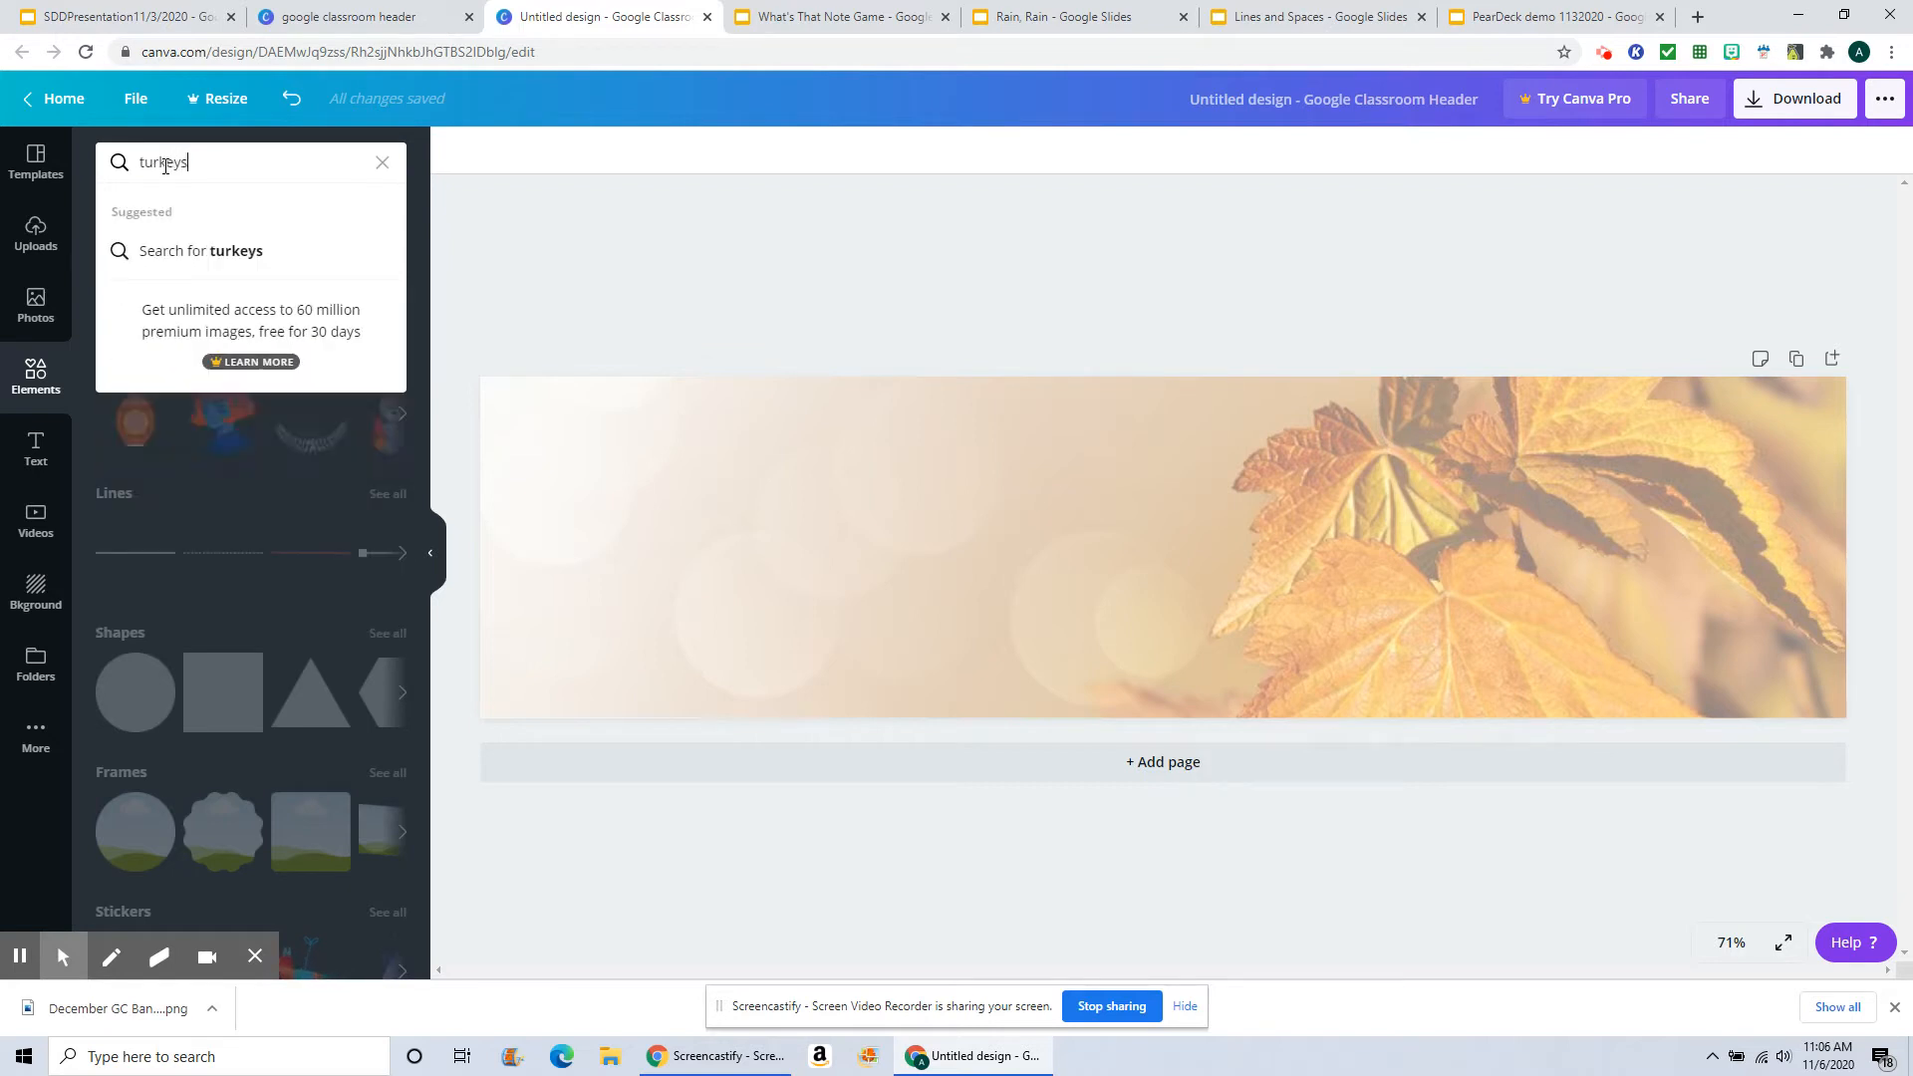
key("Return")
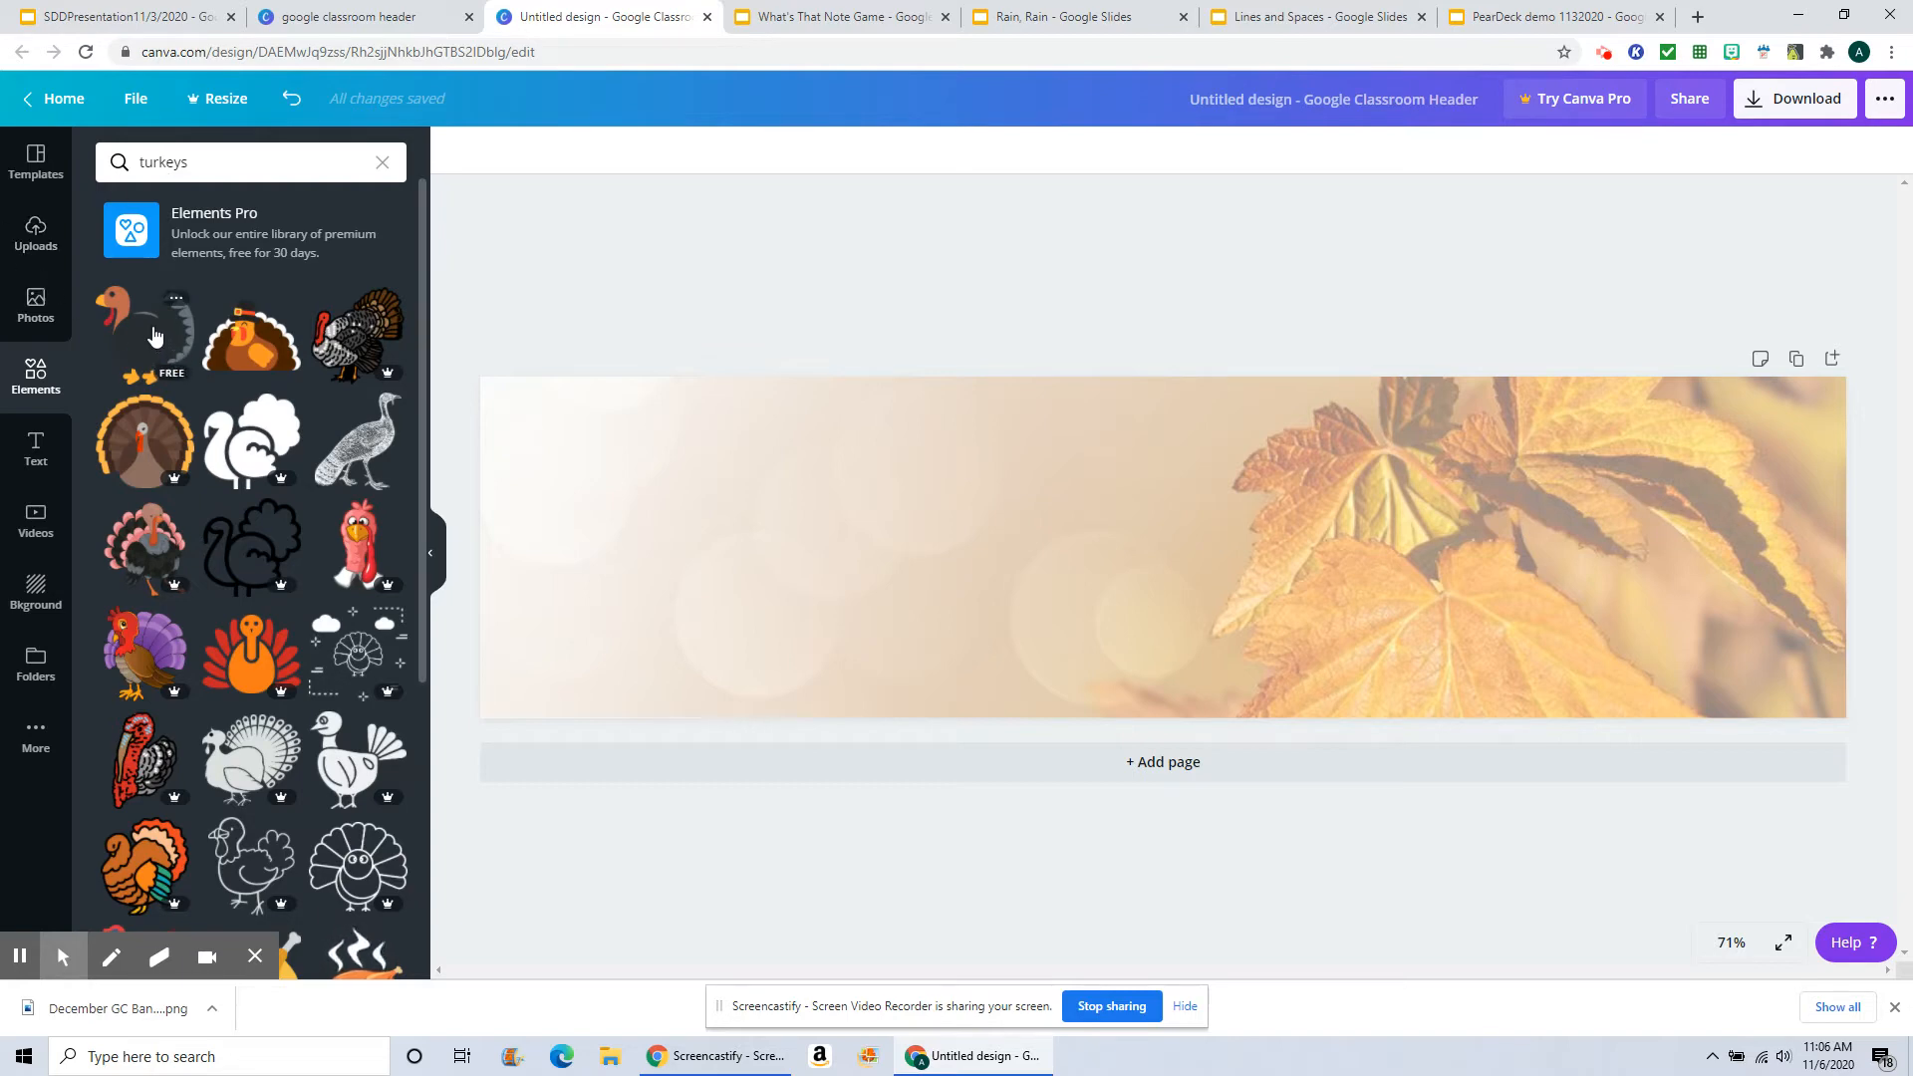
left_click(240, 346)
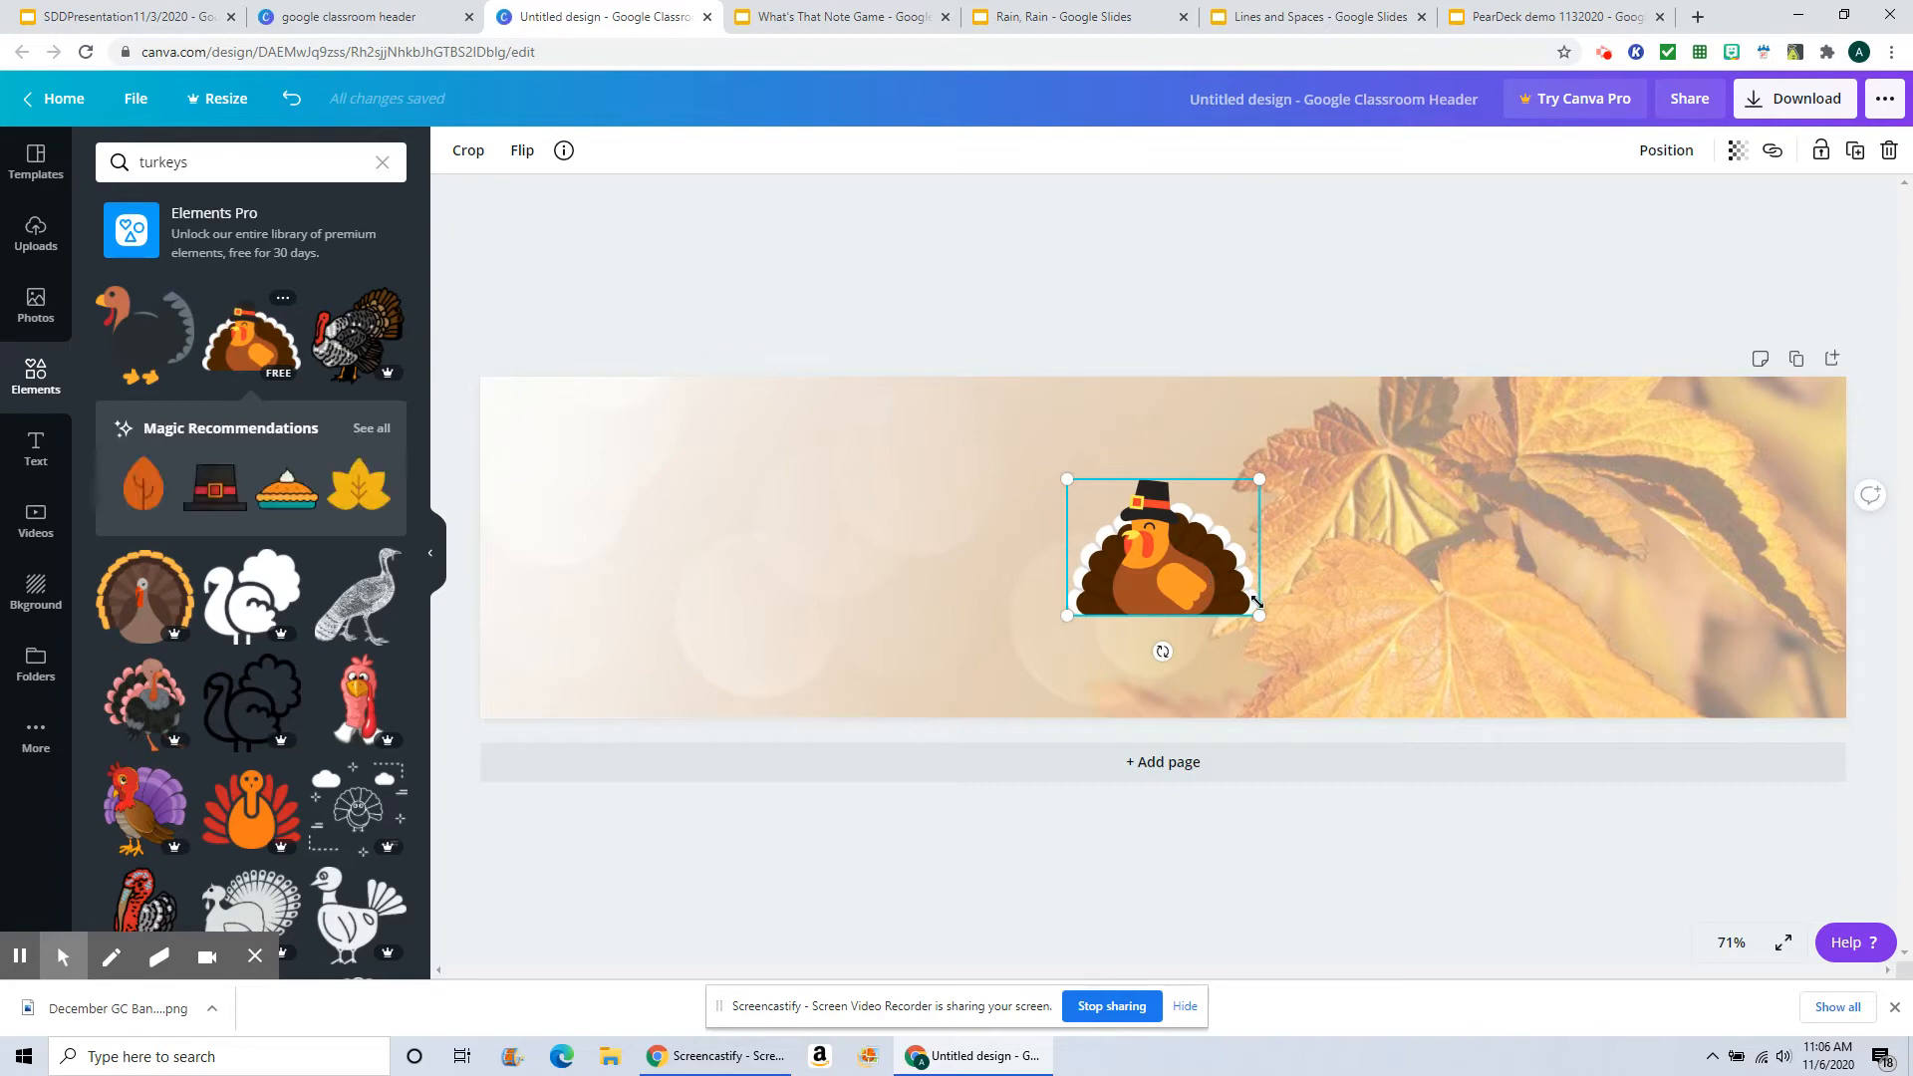
Step: Enlarge the turkey graphic to the banner's full height and place it right of center
left_click_drag(1261, 620, 1490, 665)
left_click_drag(1224, 612, 1106, 548)
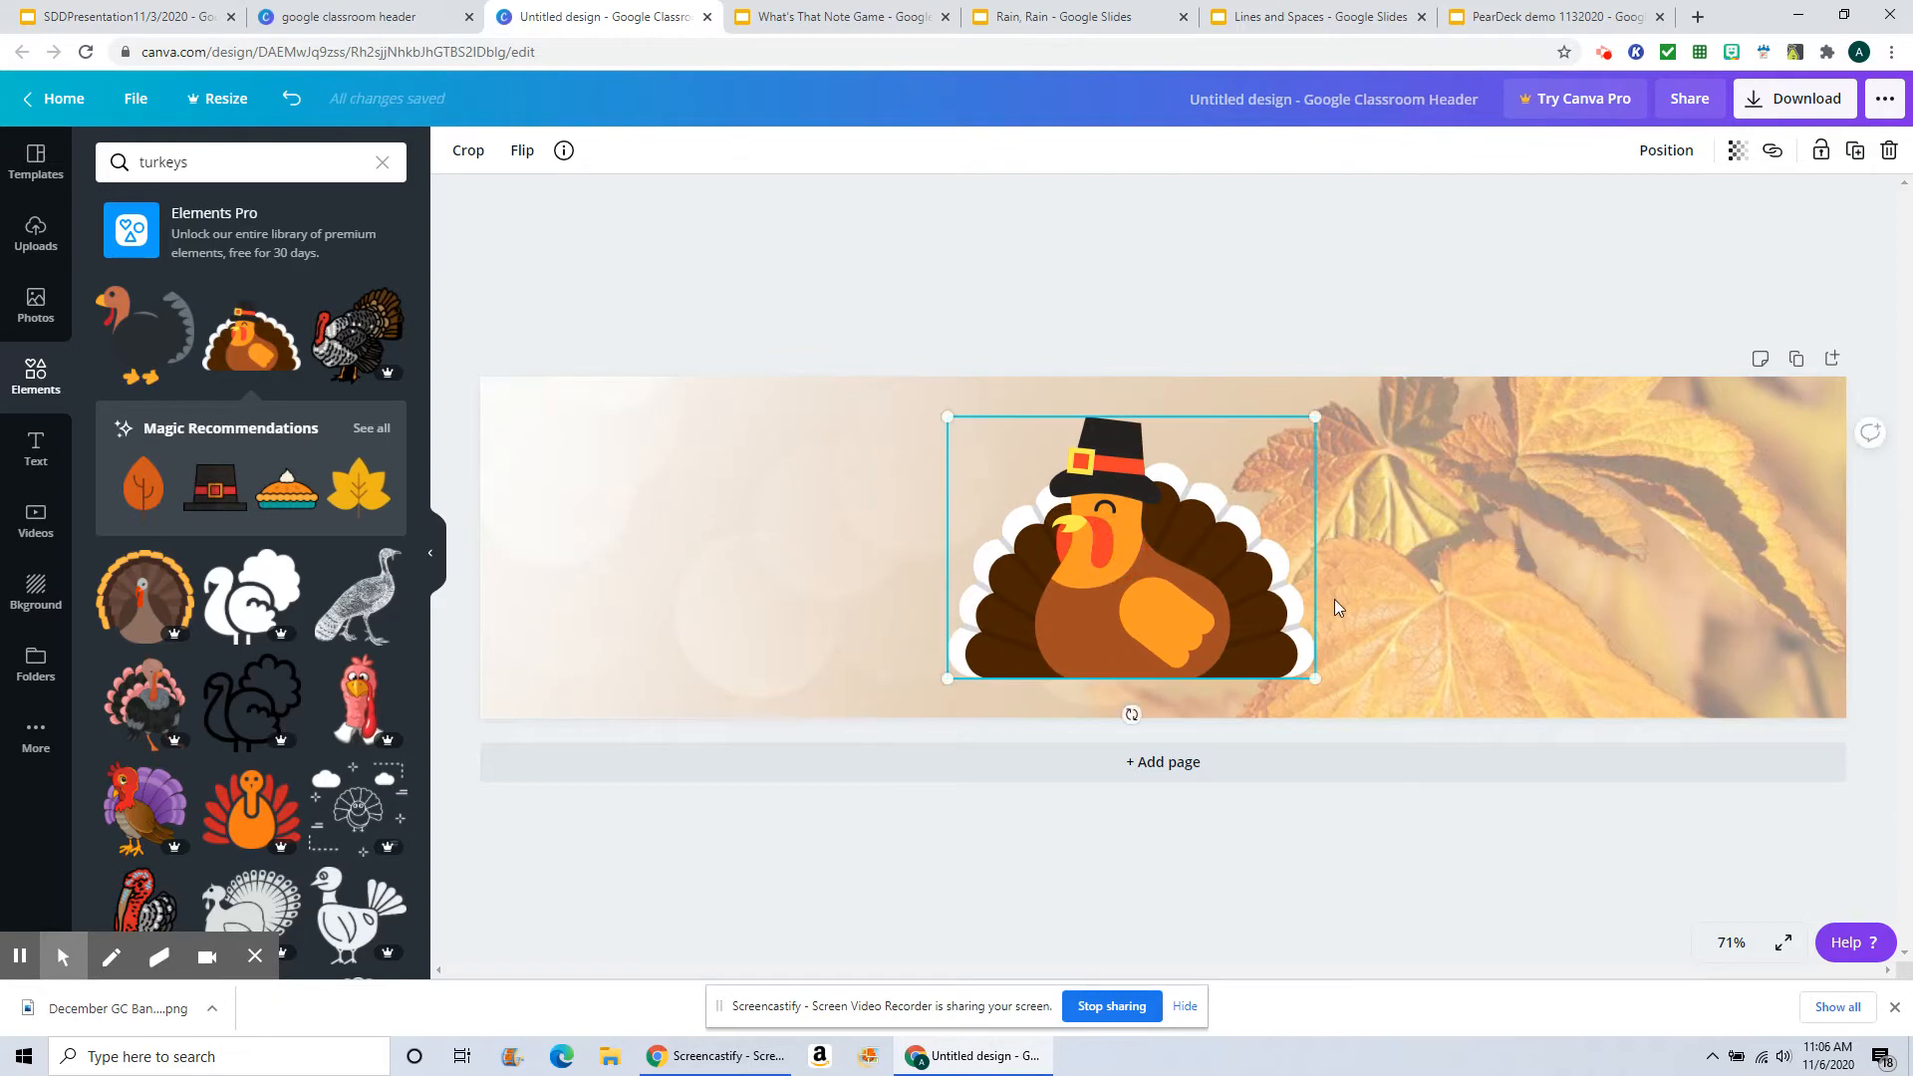
left_click_drag(1313, 419, 1419, 370)
left_click_drag(1196, 538, 1208, 570)
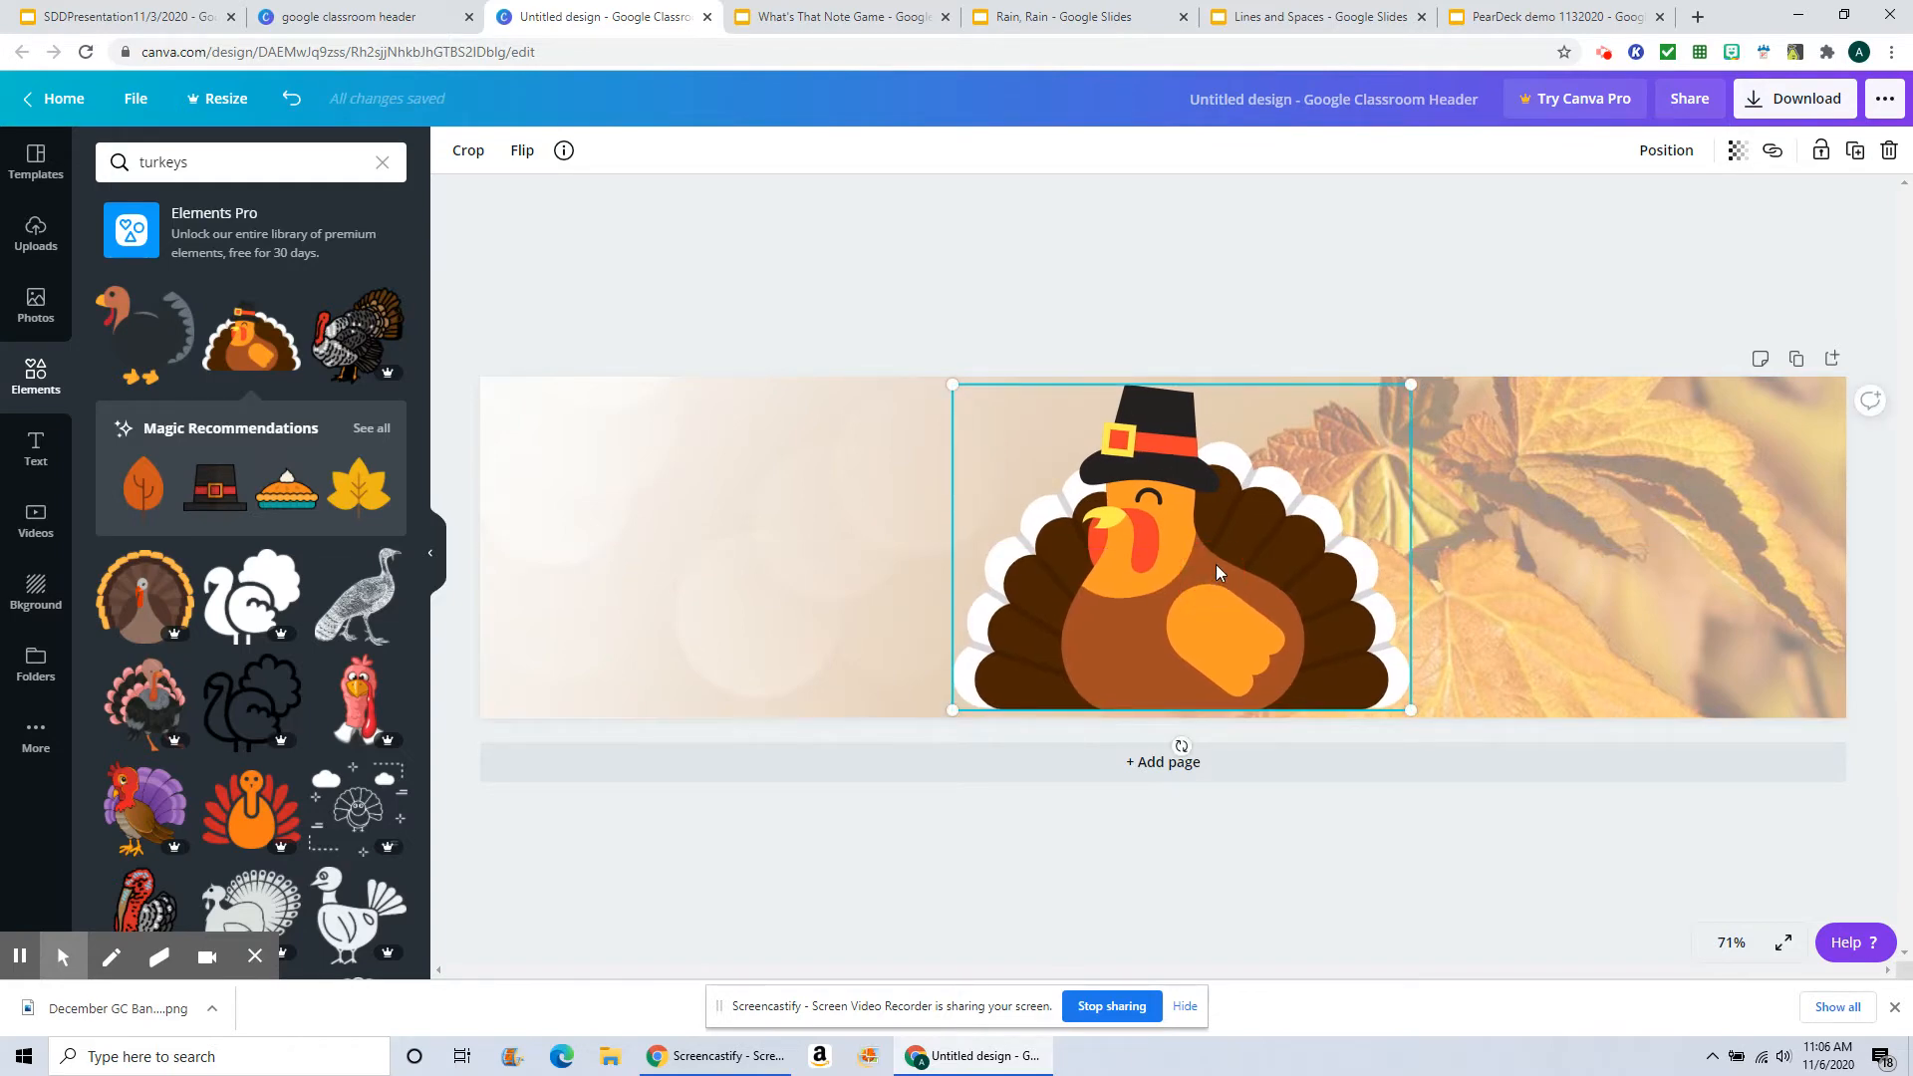
left_click_drag(1225, 592, 1279, 600)
left_click_drag(1463, 391, 1487, 374)
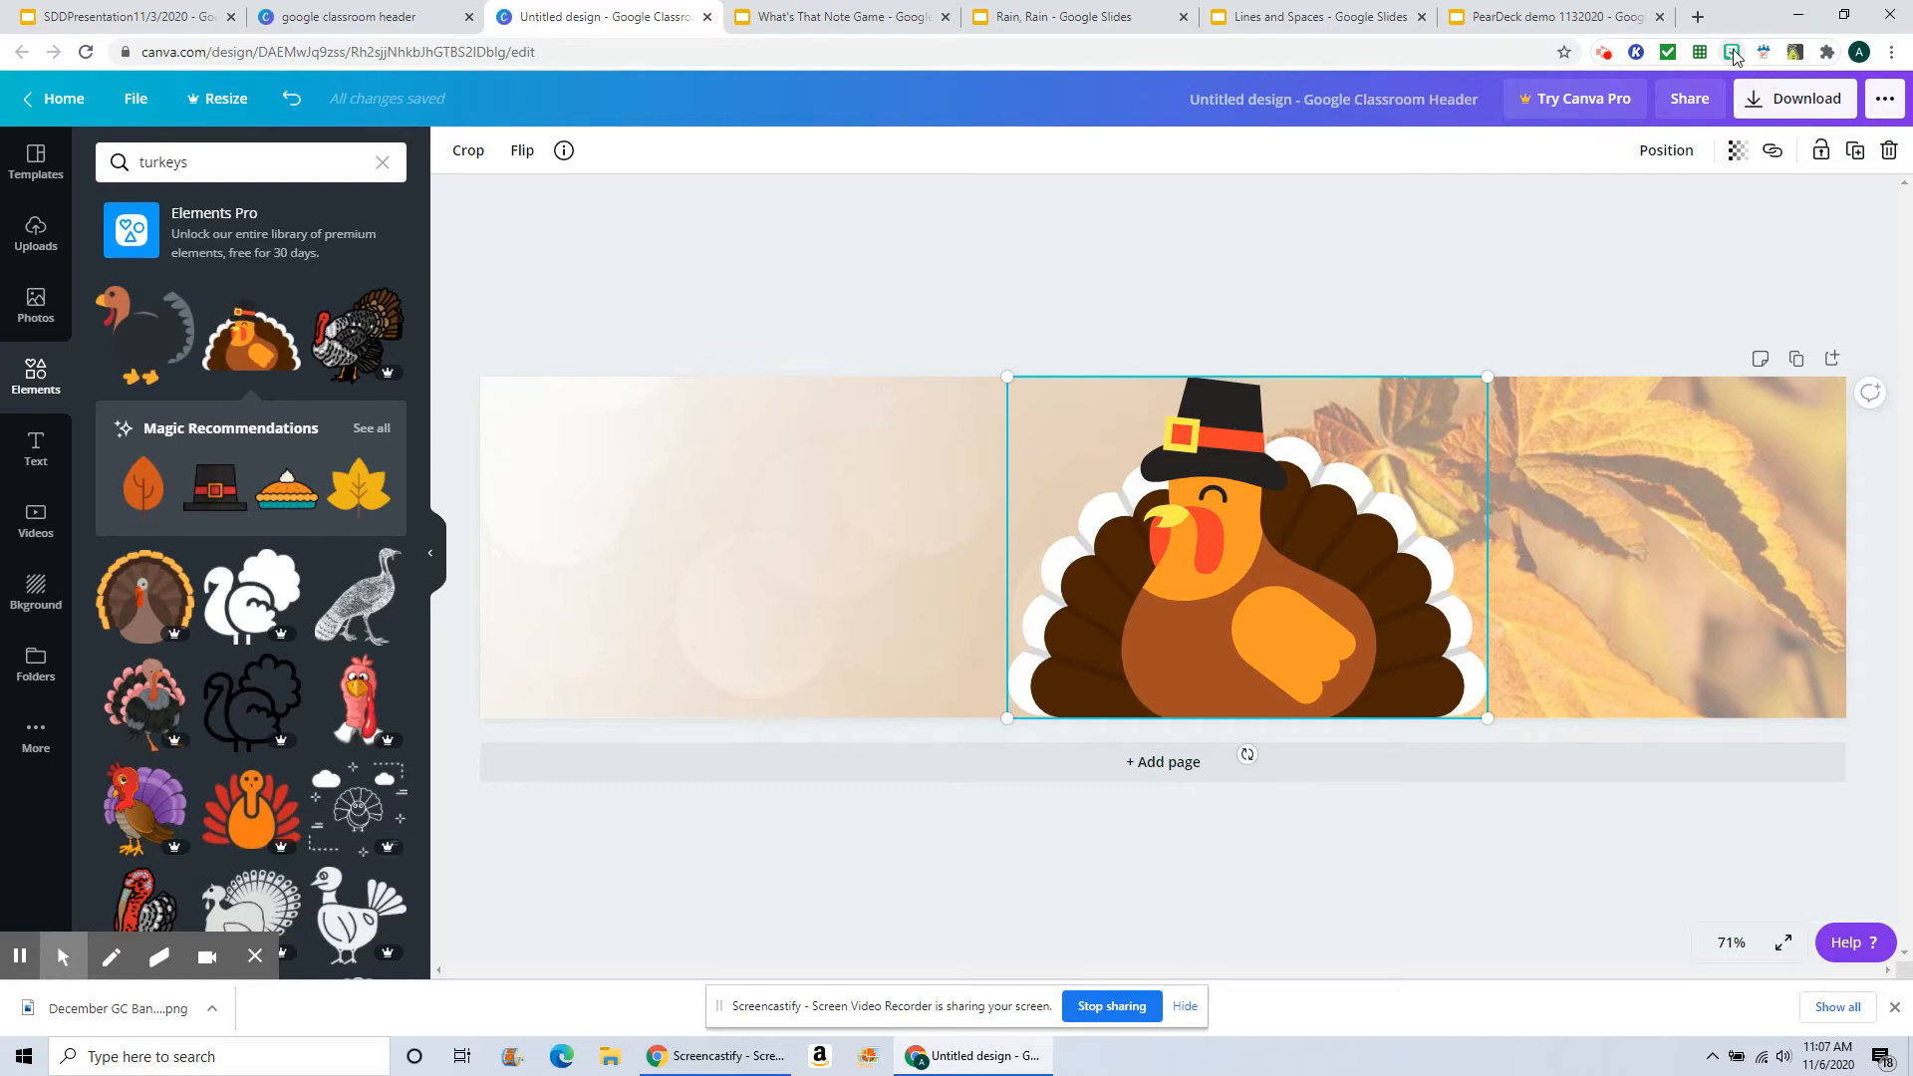
Step: Search the Bitmoji extension for thanksgiving, paste the Happy Thanksgiving Bitmoji onto the banner, then delete it
left_click(1732, 52)
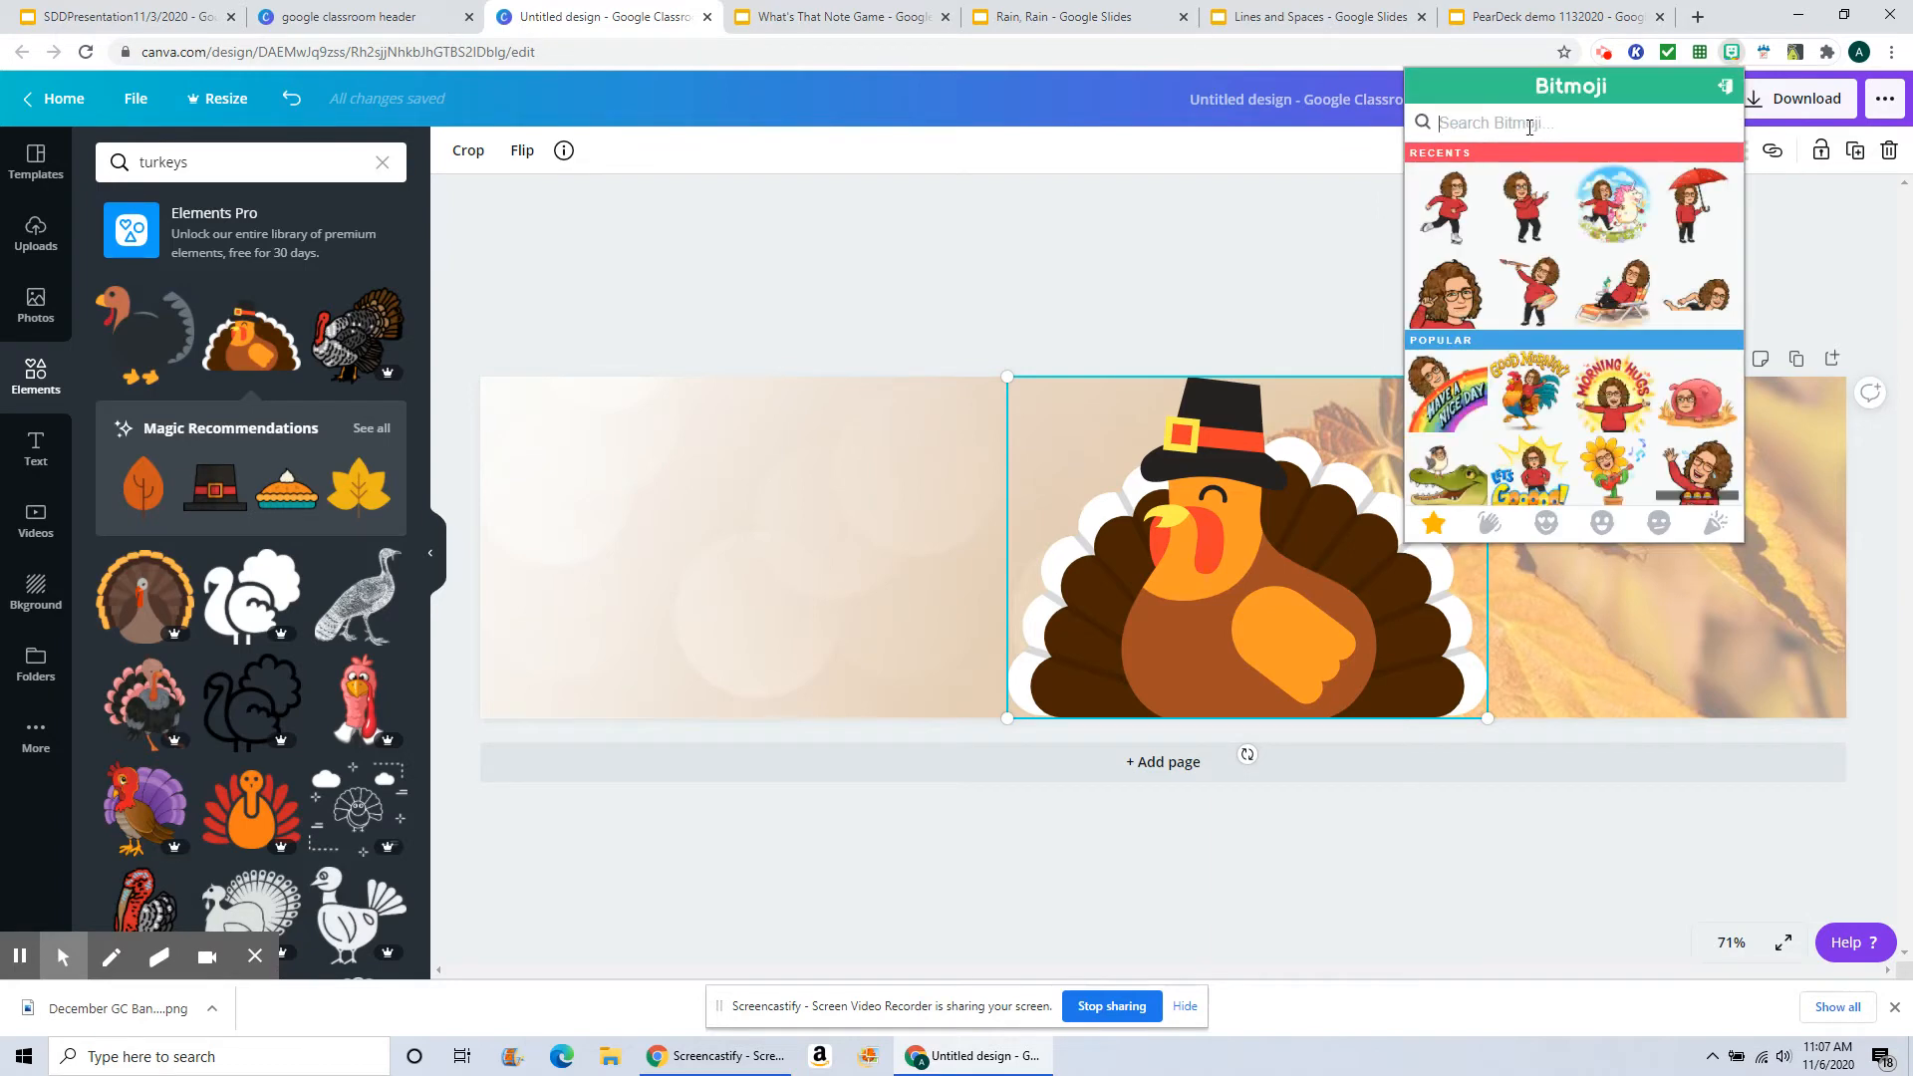
type("thanks")
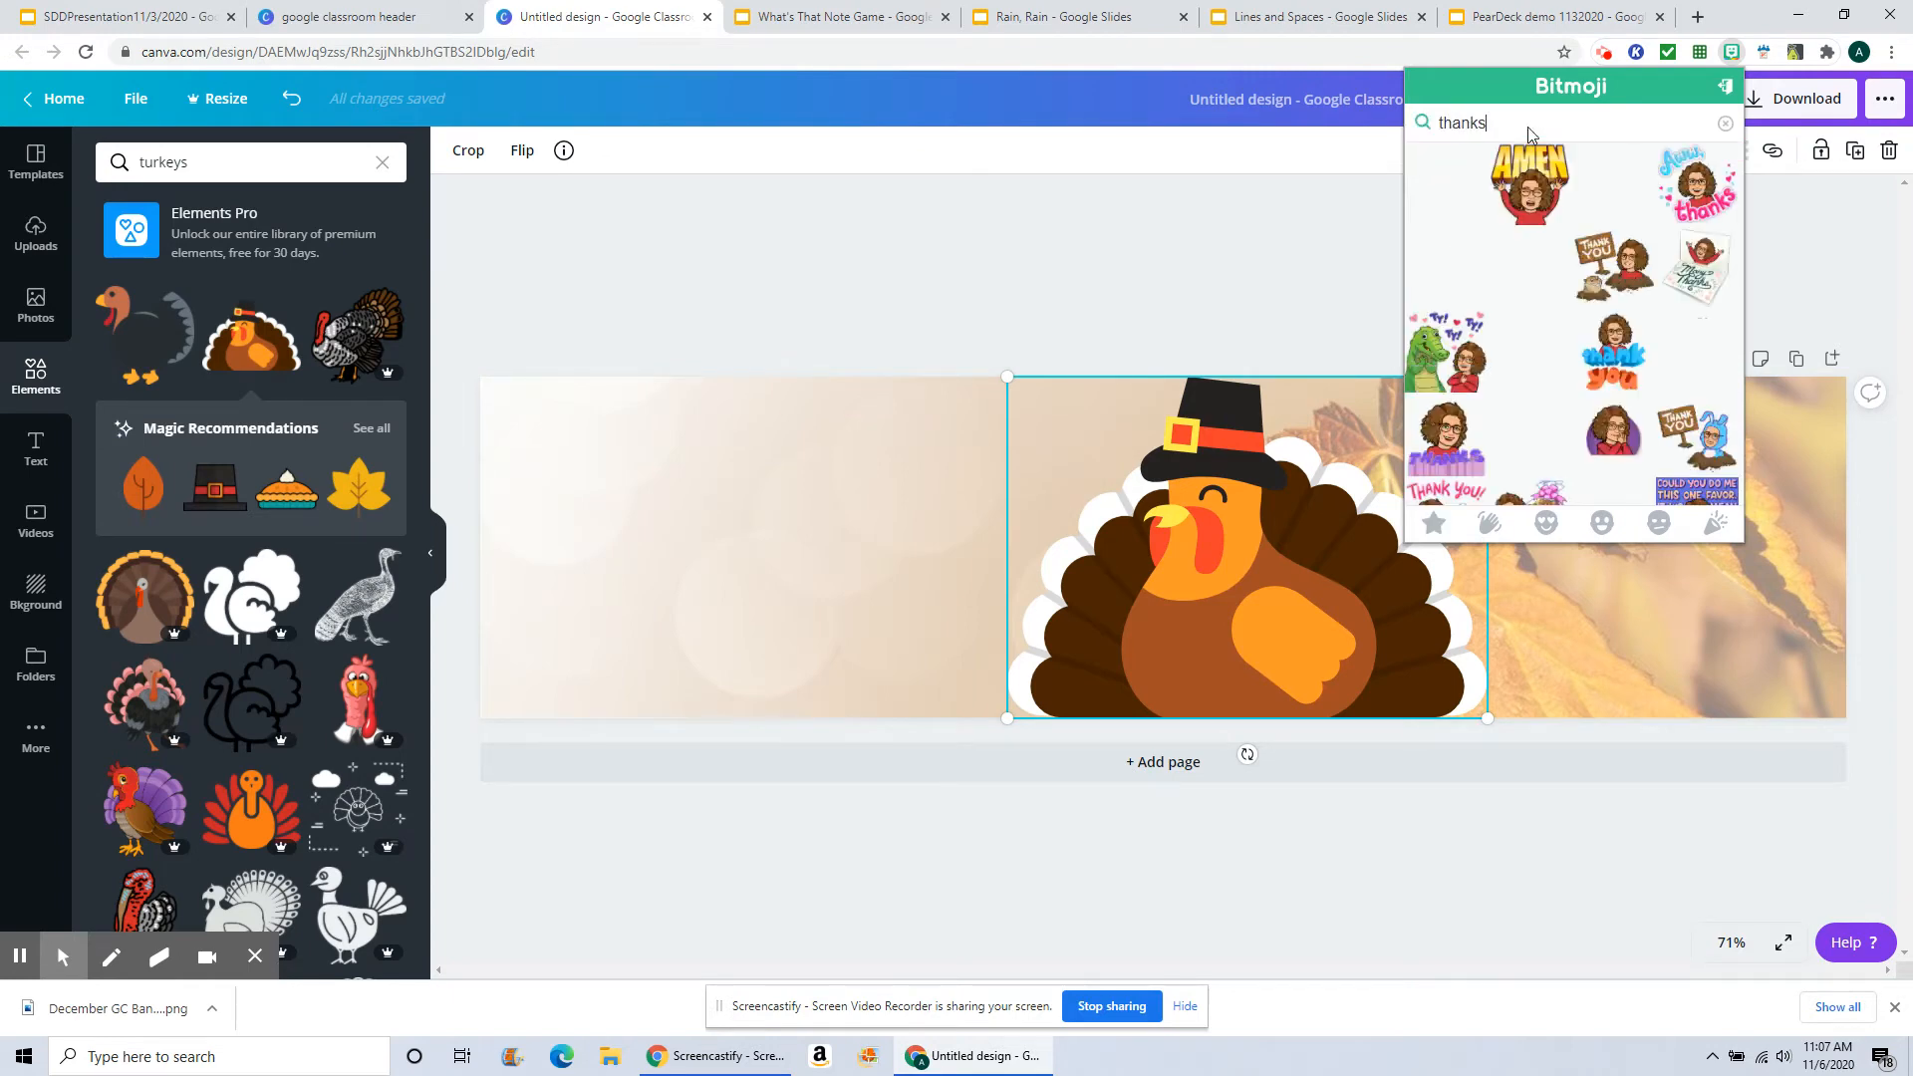
type("giving")
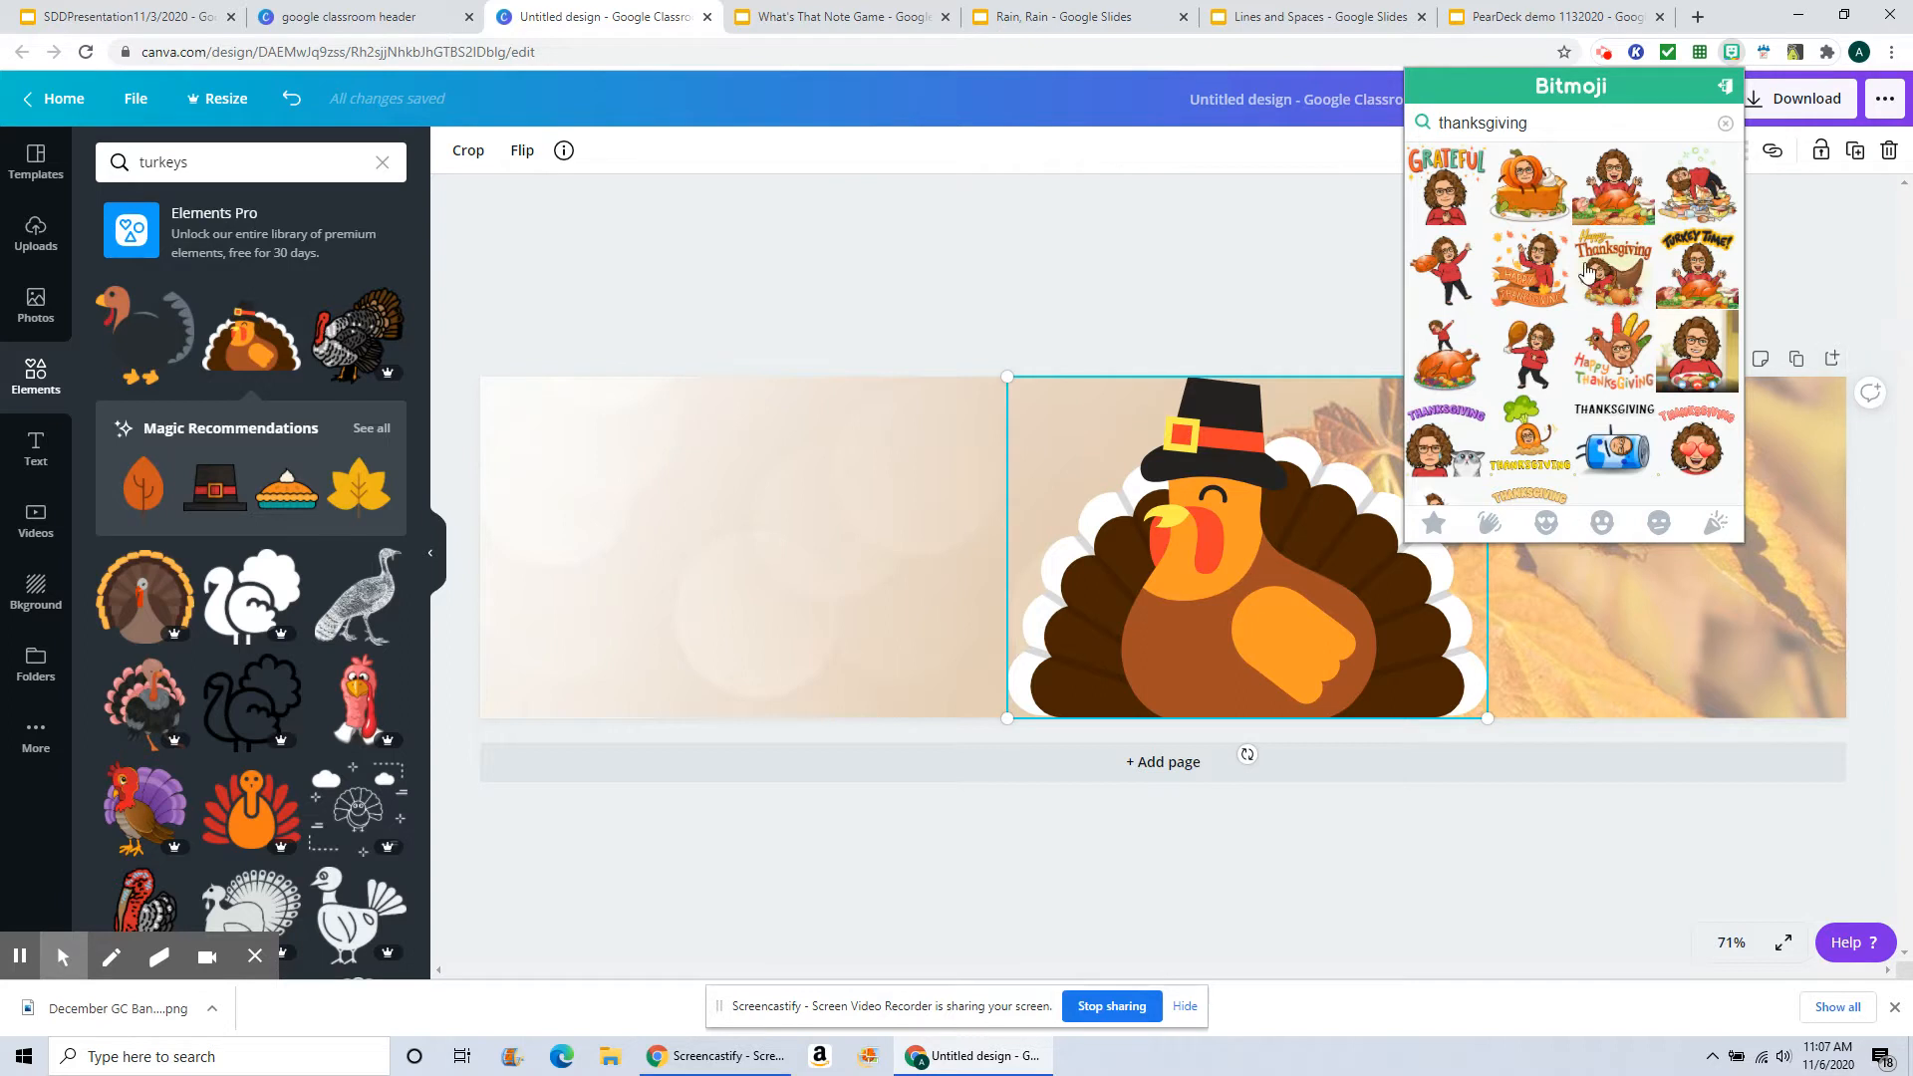
left_click(1535, 267)
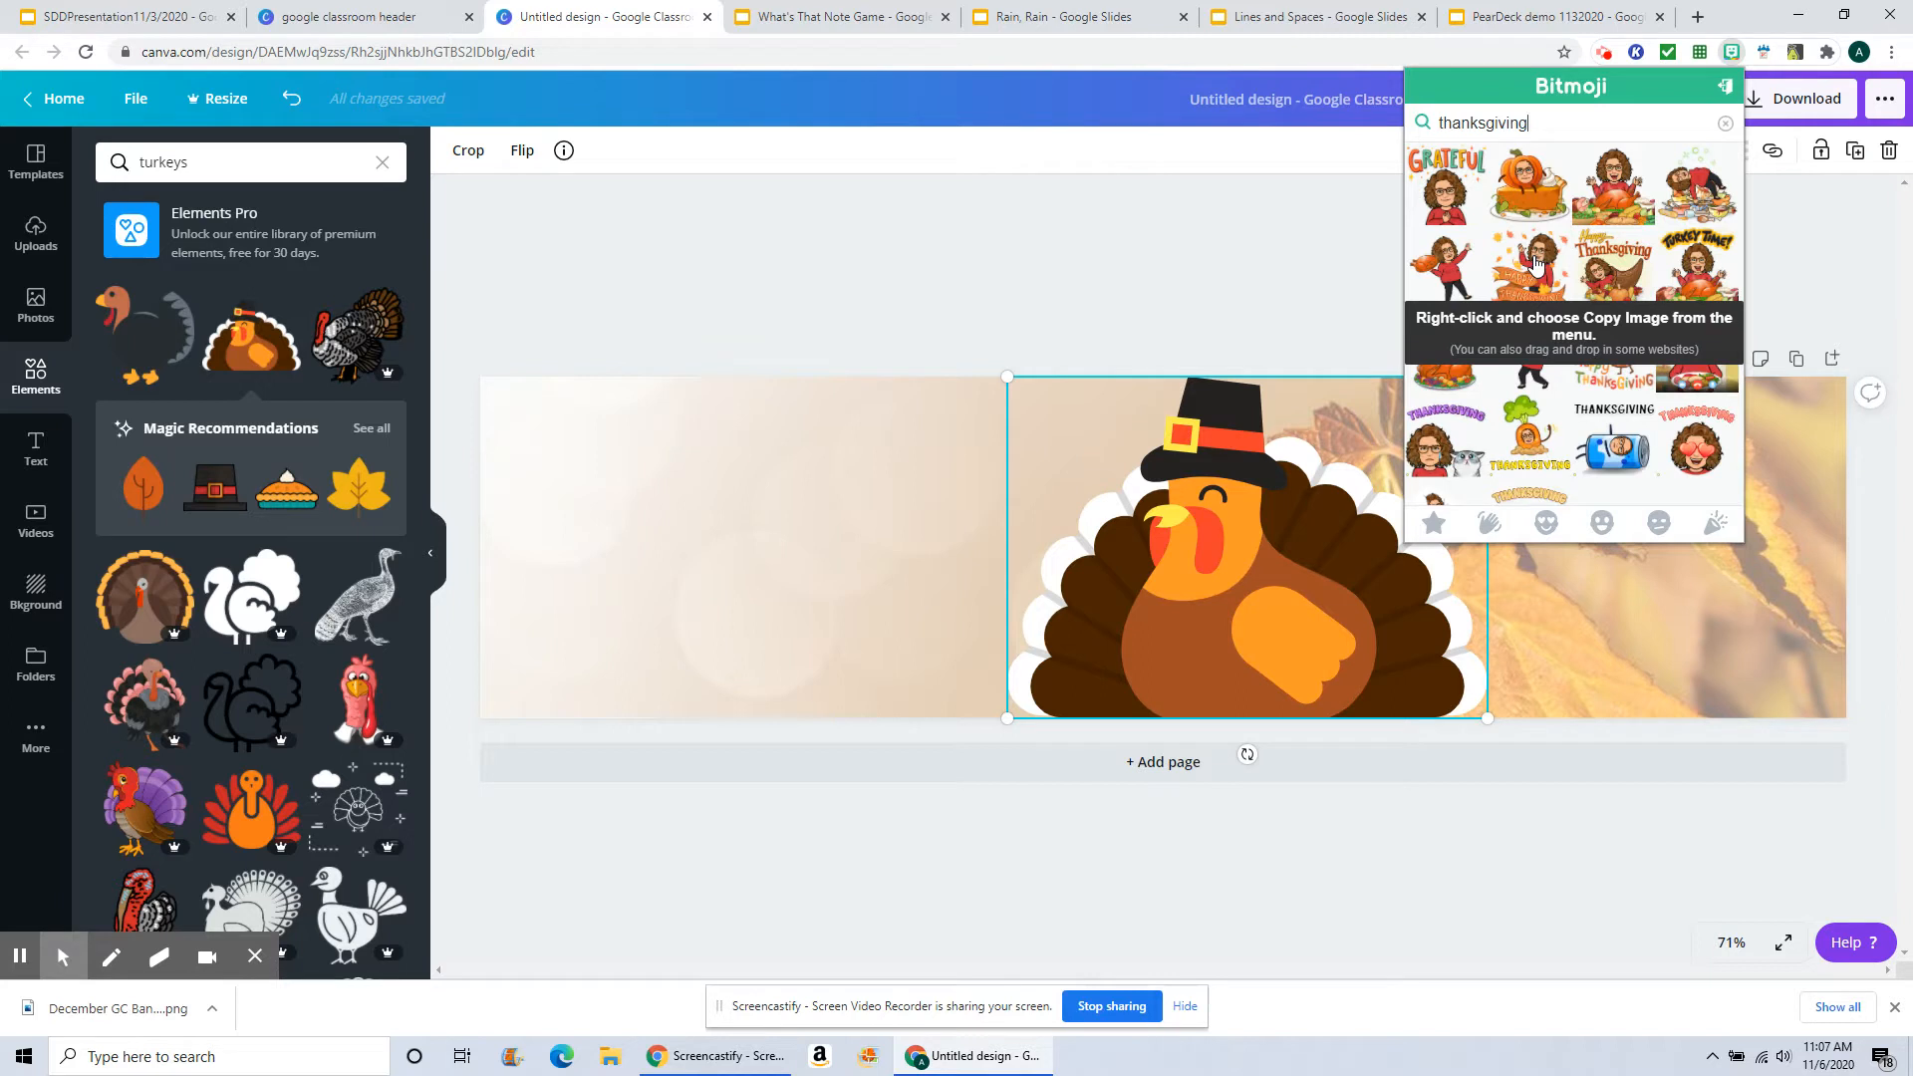
right_click(1536, 264)
left_click(1589, 319)
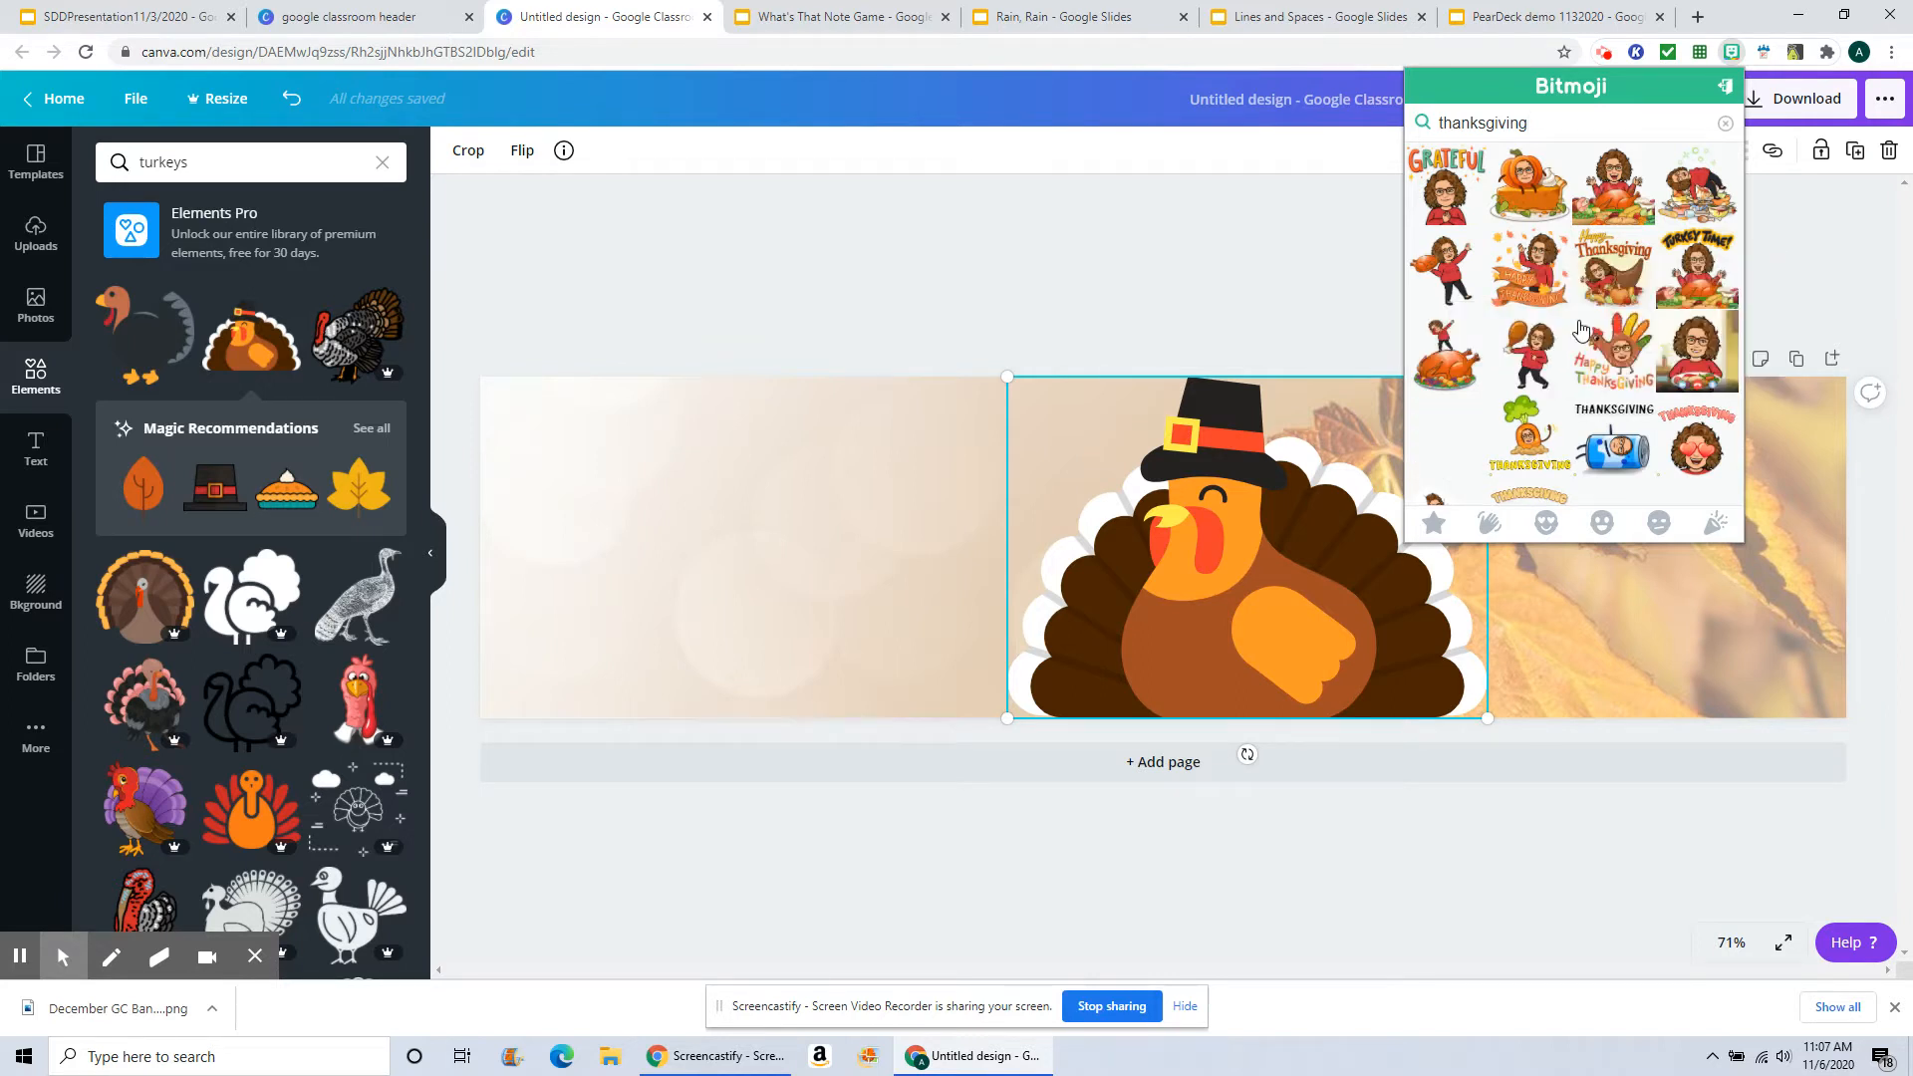
key("ctrl+v")
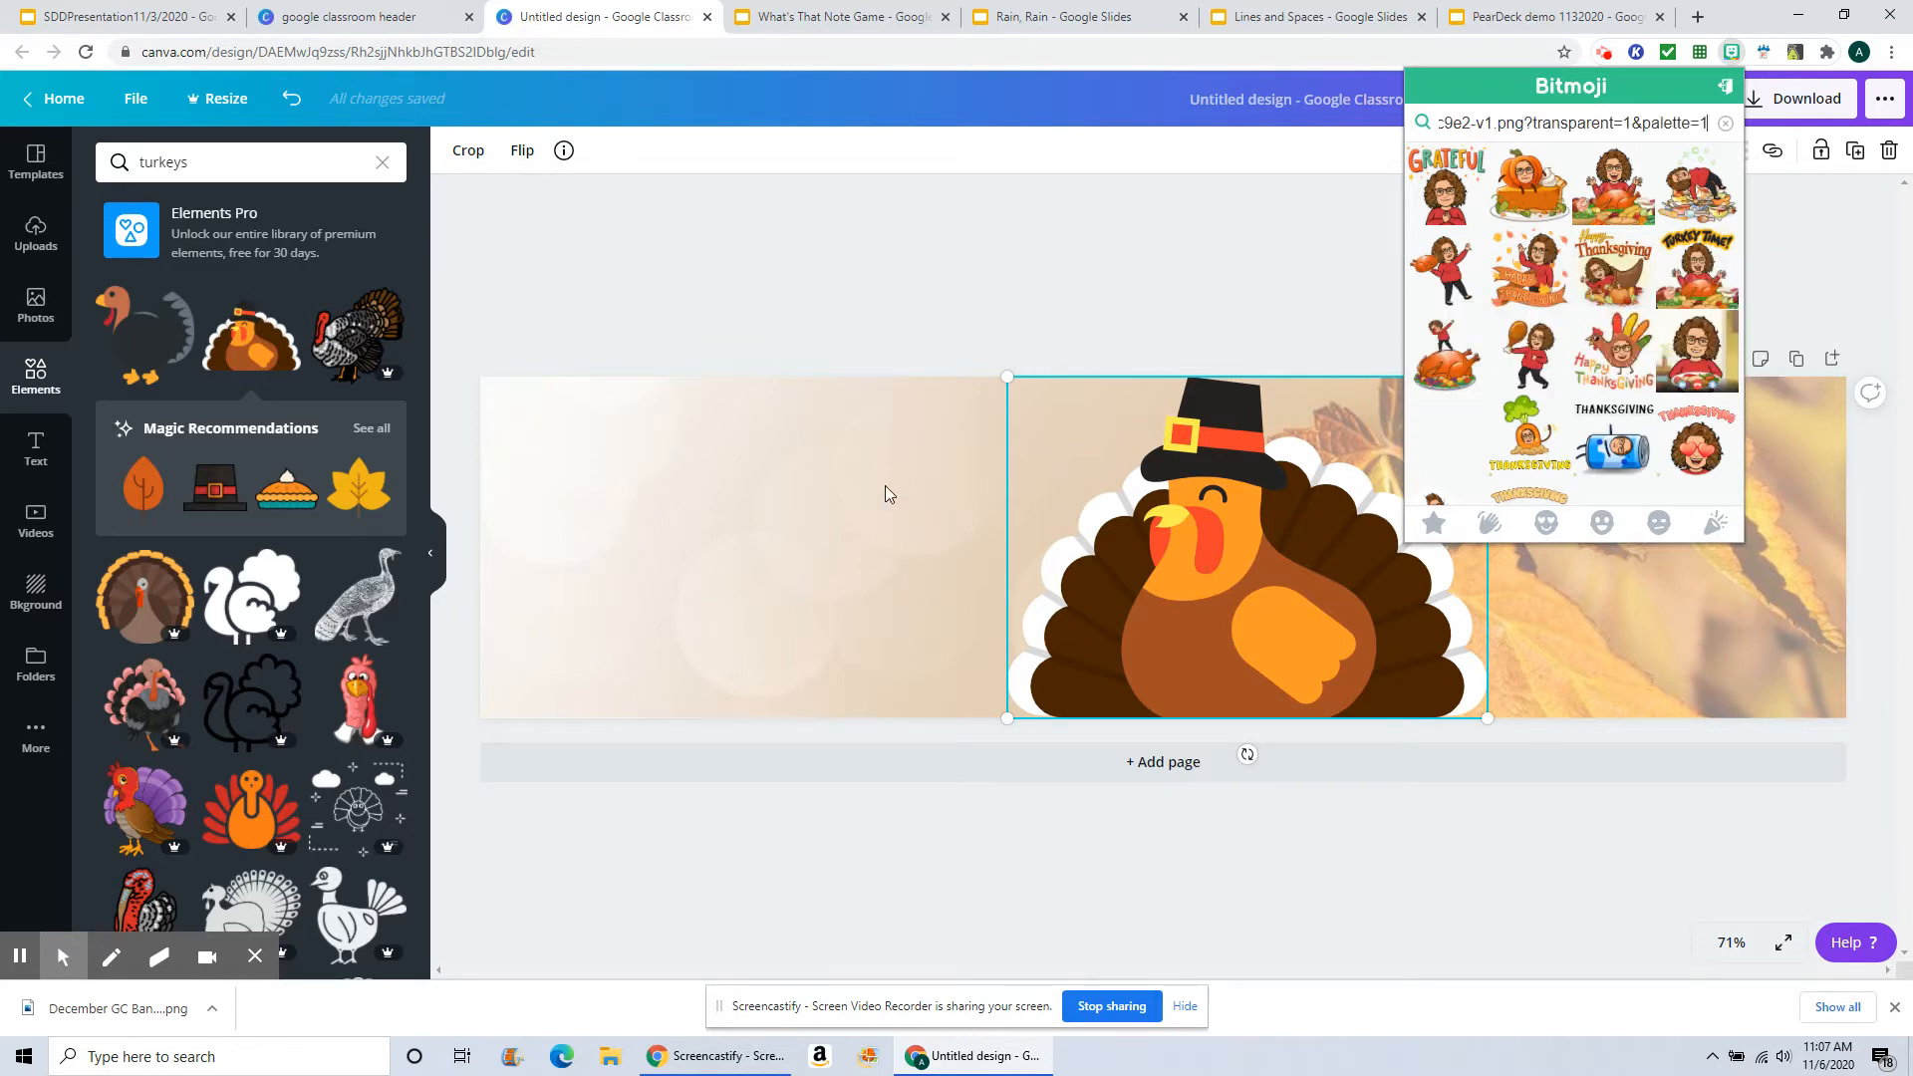
left_click(929, 522)
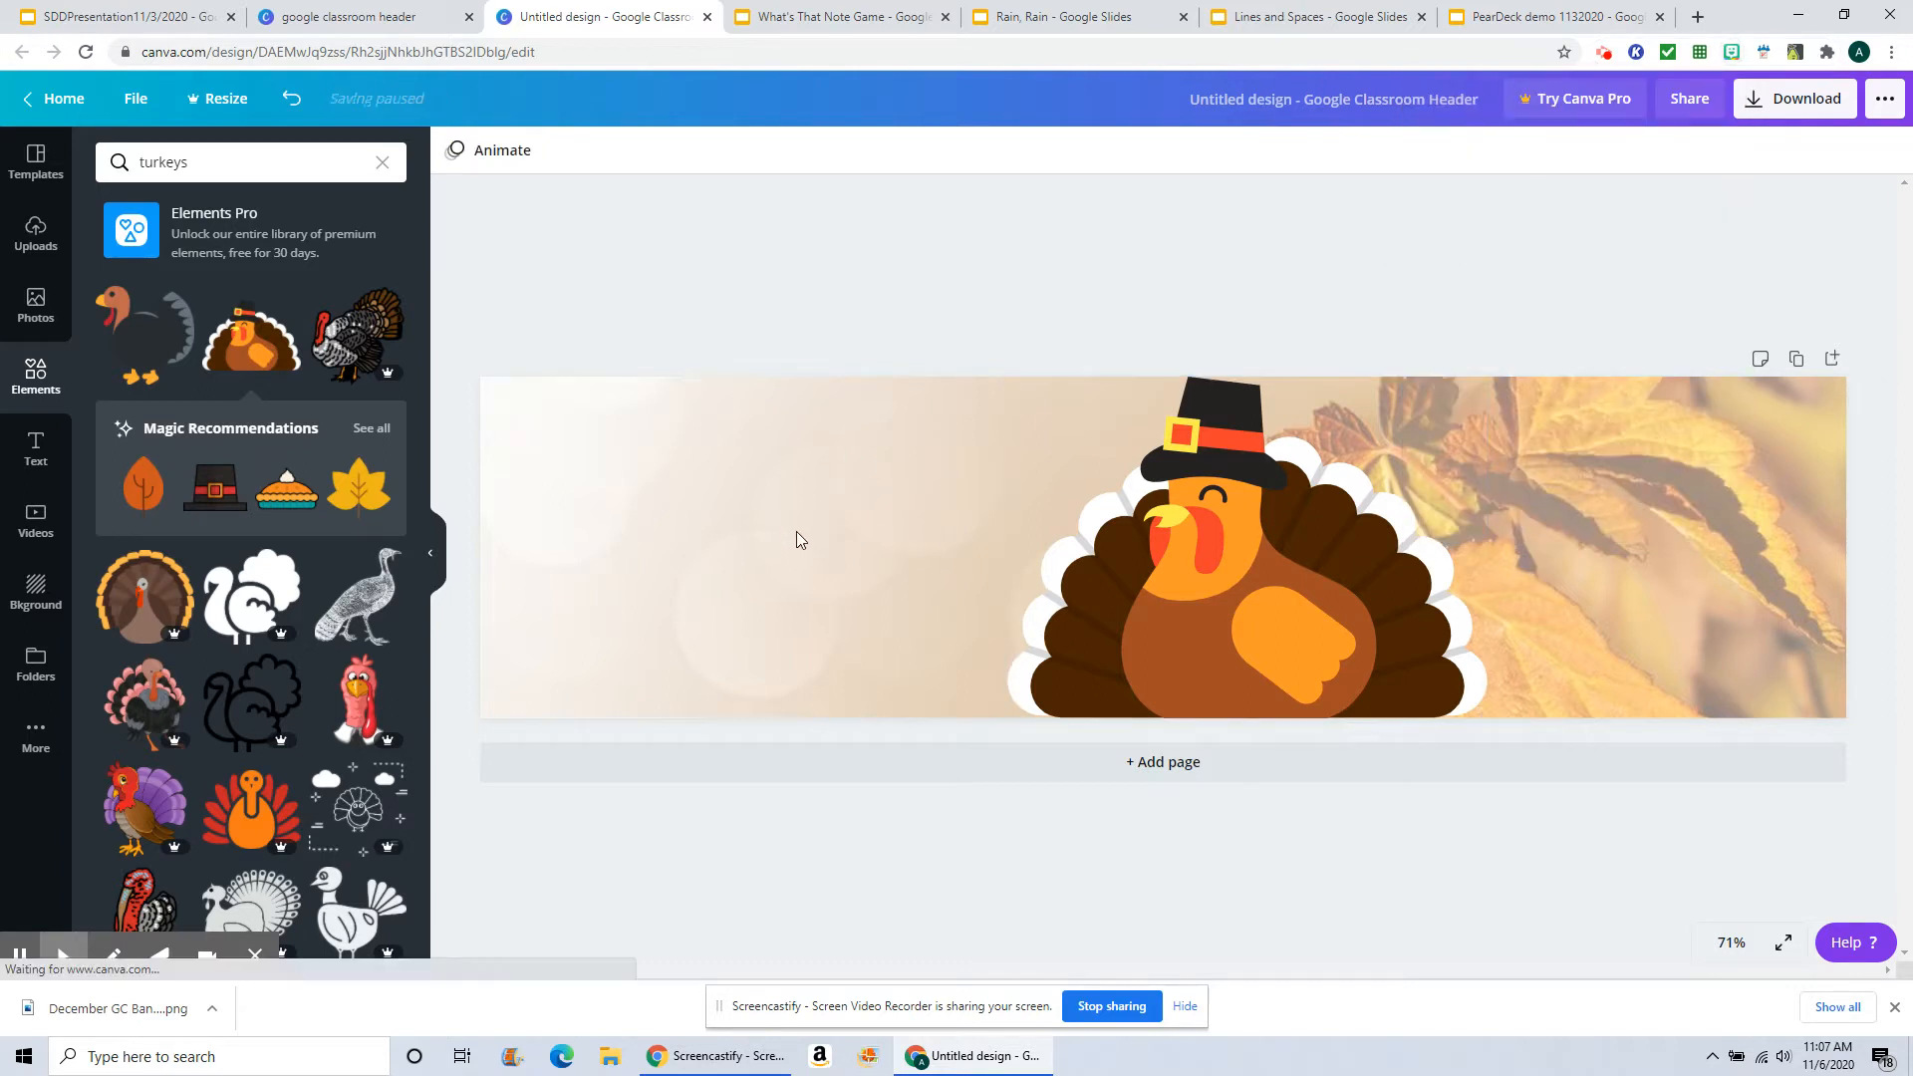
key("ctrl+v")
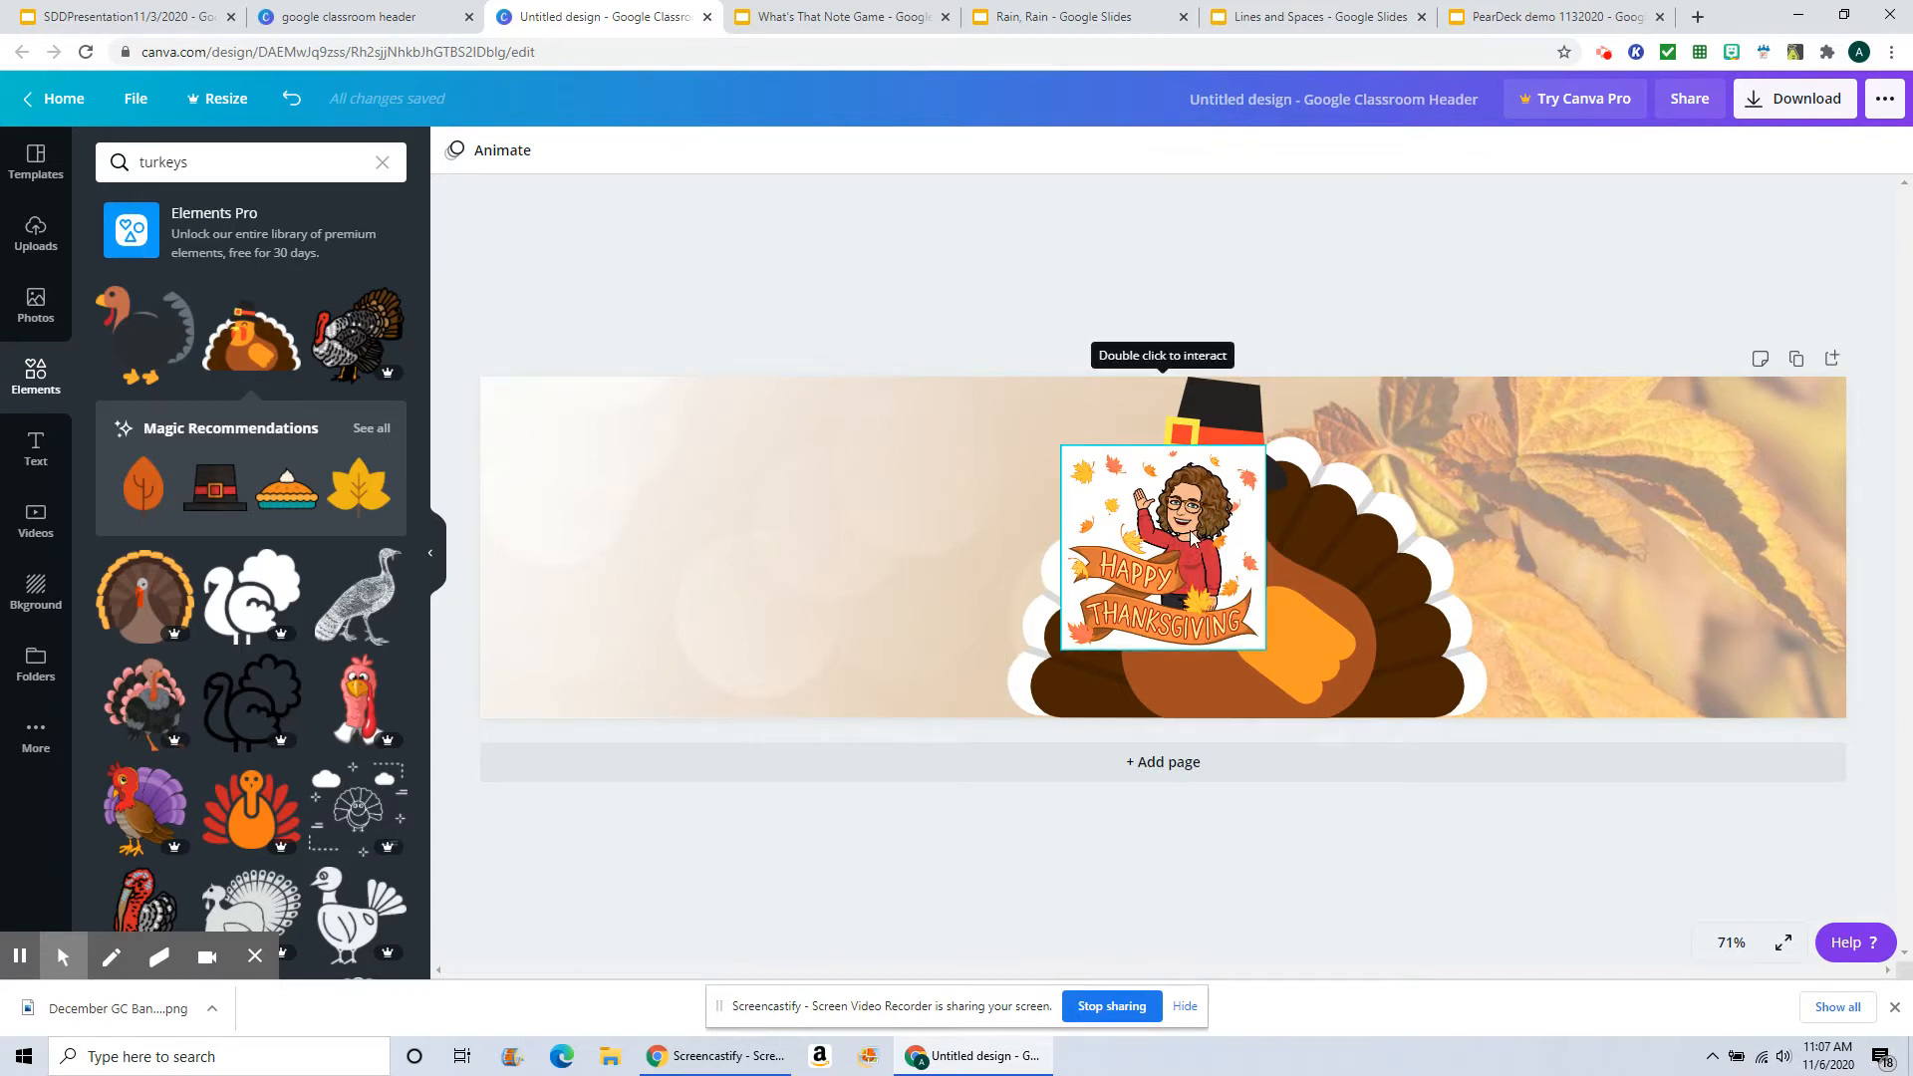
left_click(1216, 522)
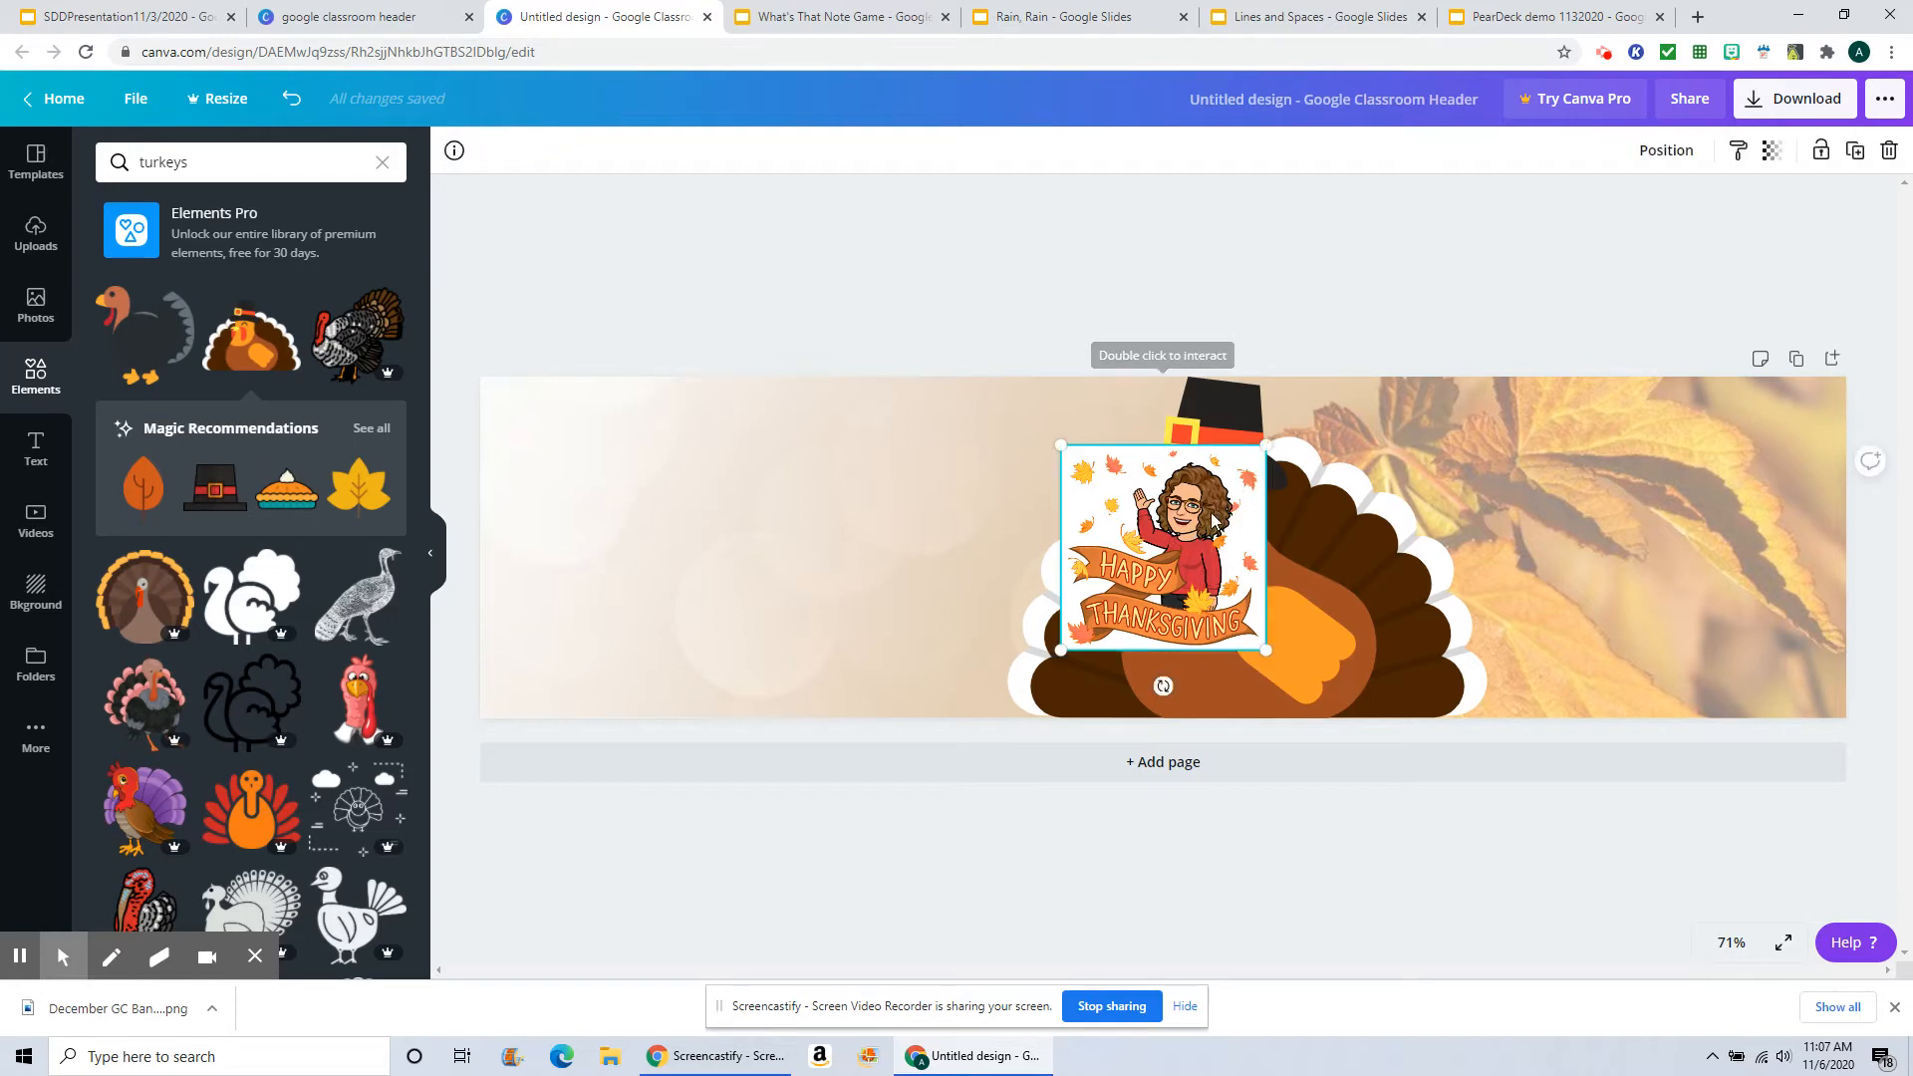
key("Delete")
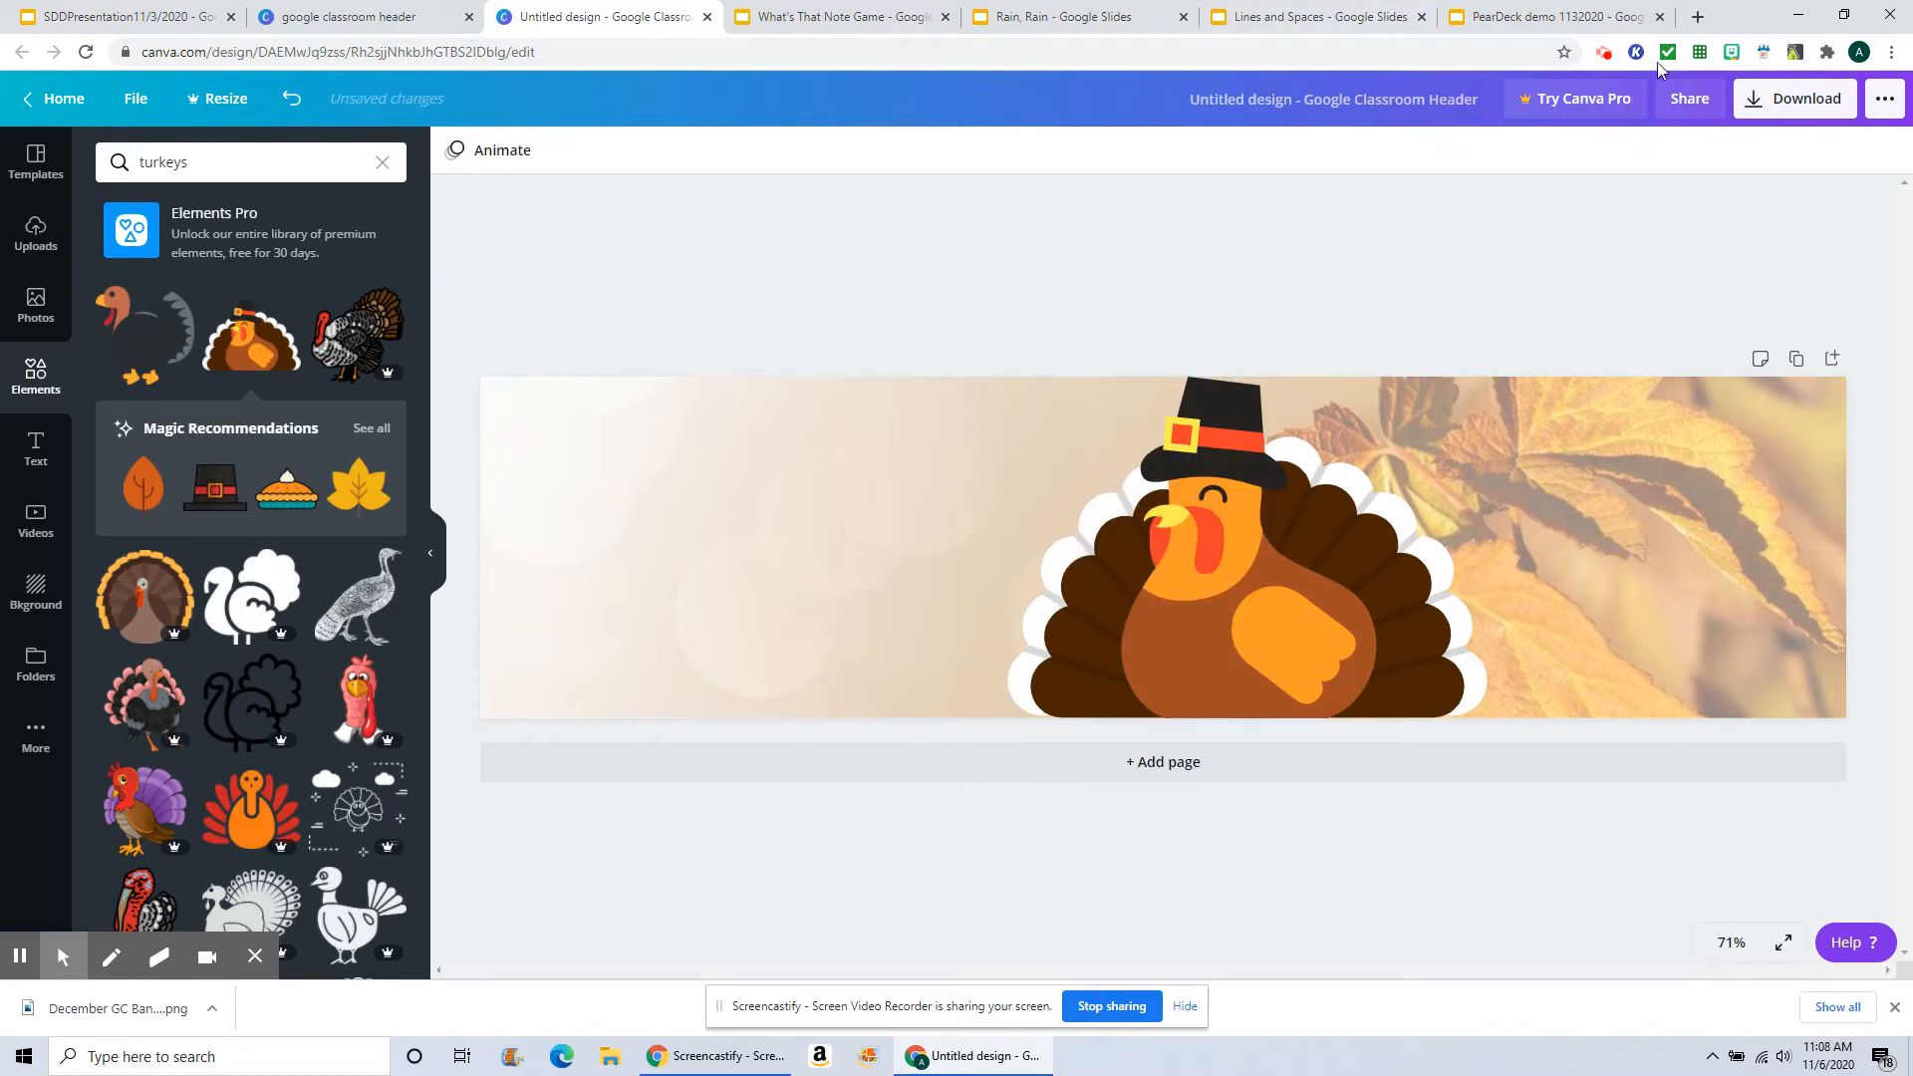
Step: Scroll through the turkey element search results
left_click(1733, 51)
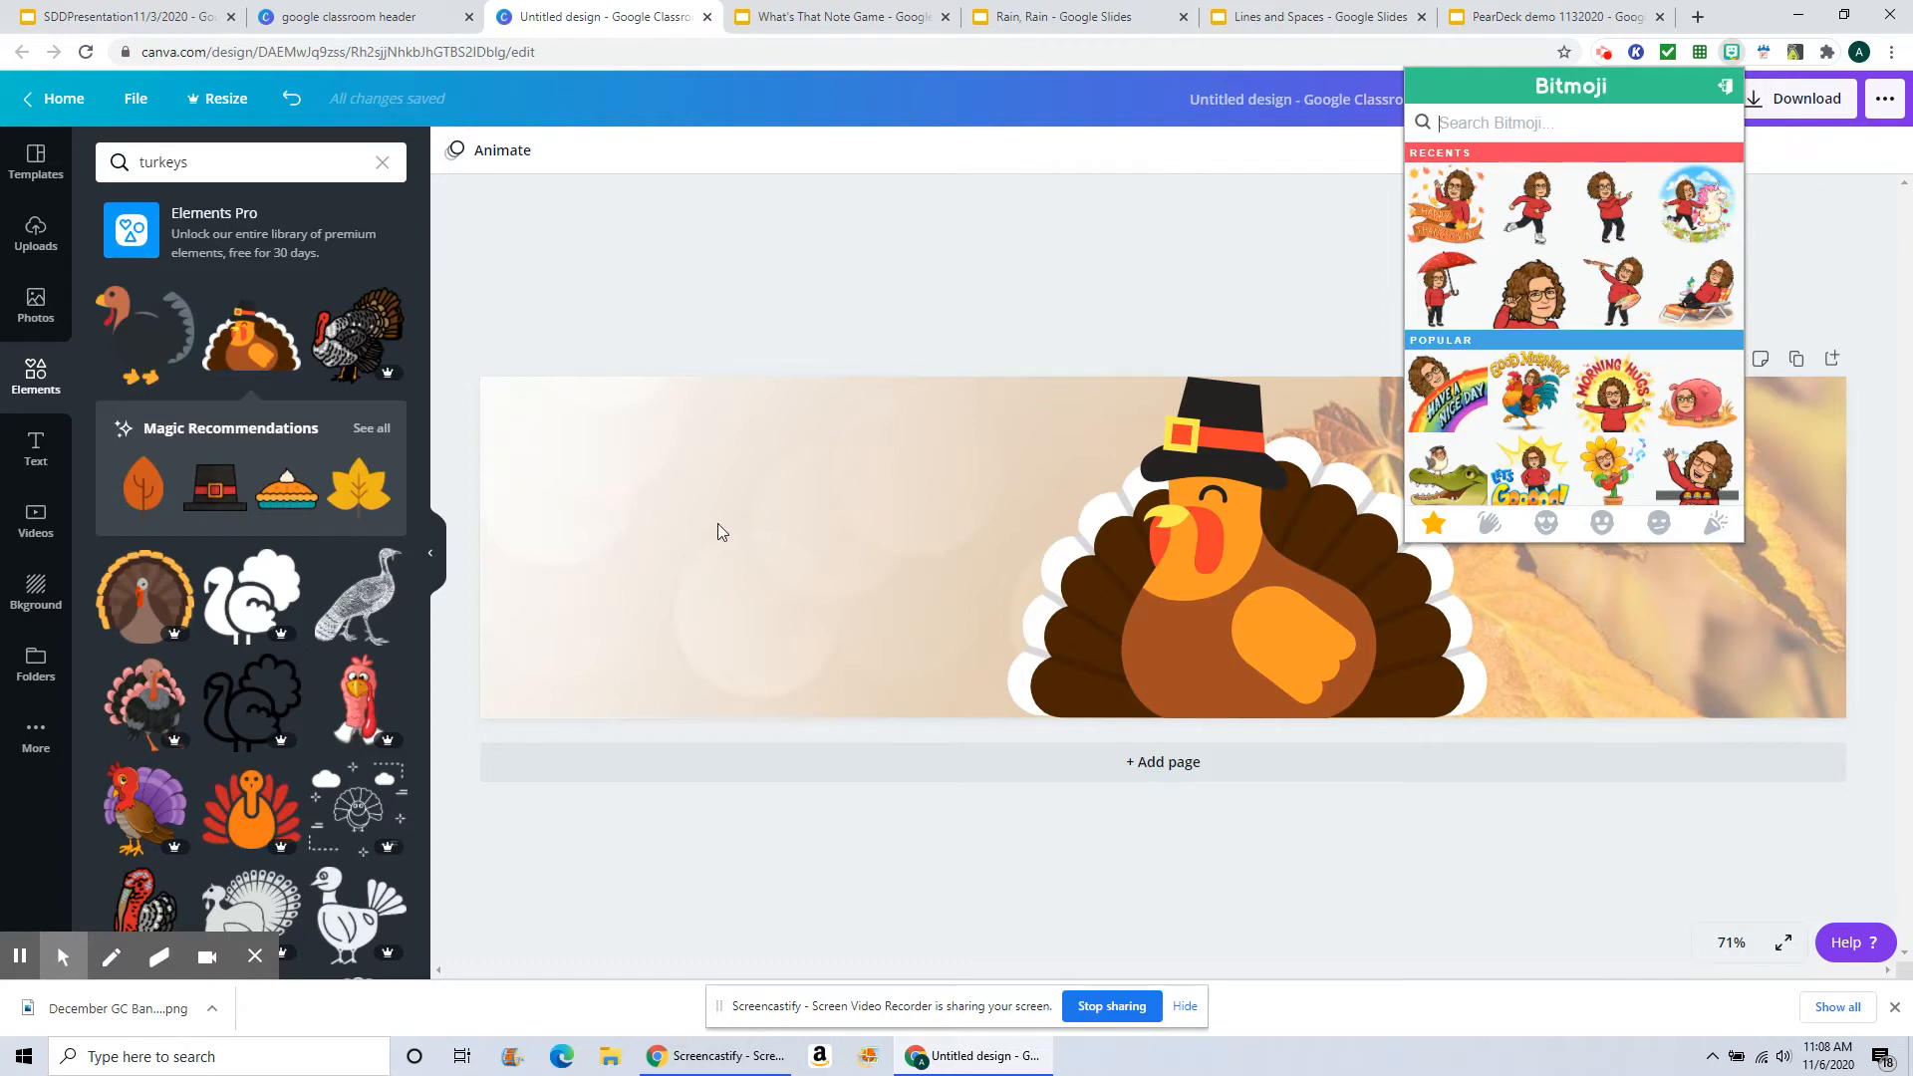
scroll(256, 595, "down", 2)
scroll(257, 595, "down", 5)
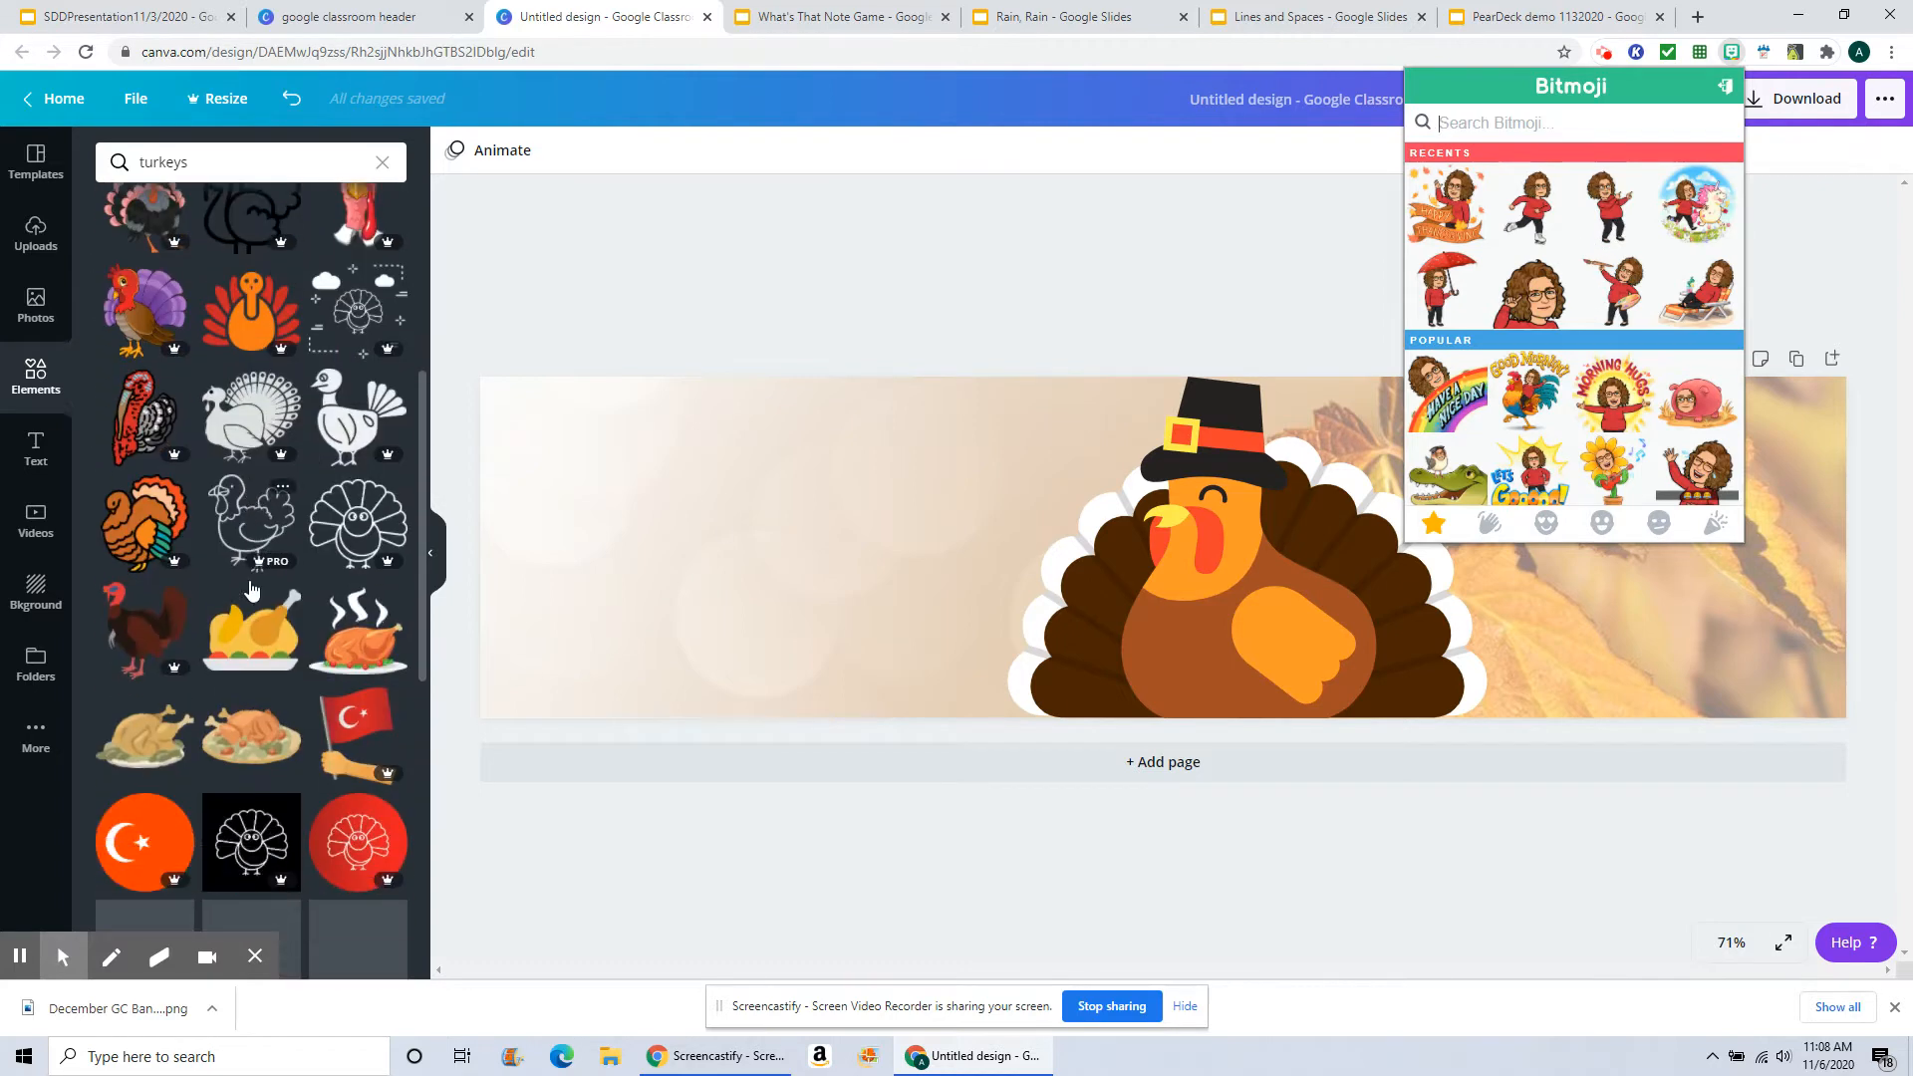
scroll(250, 588, "down", 5)
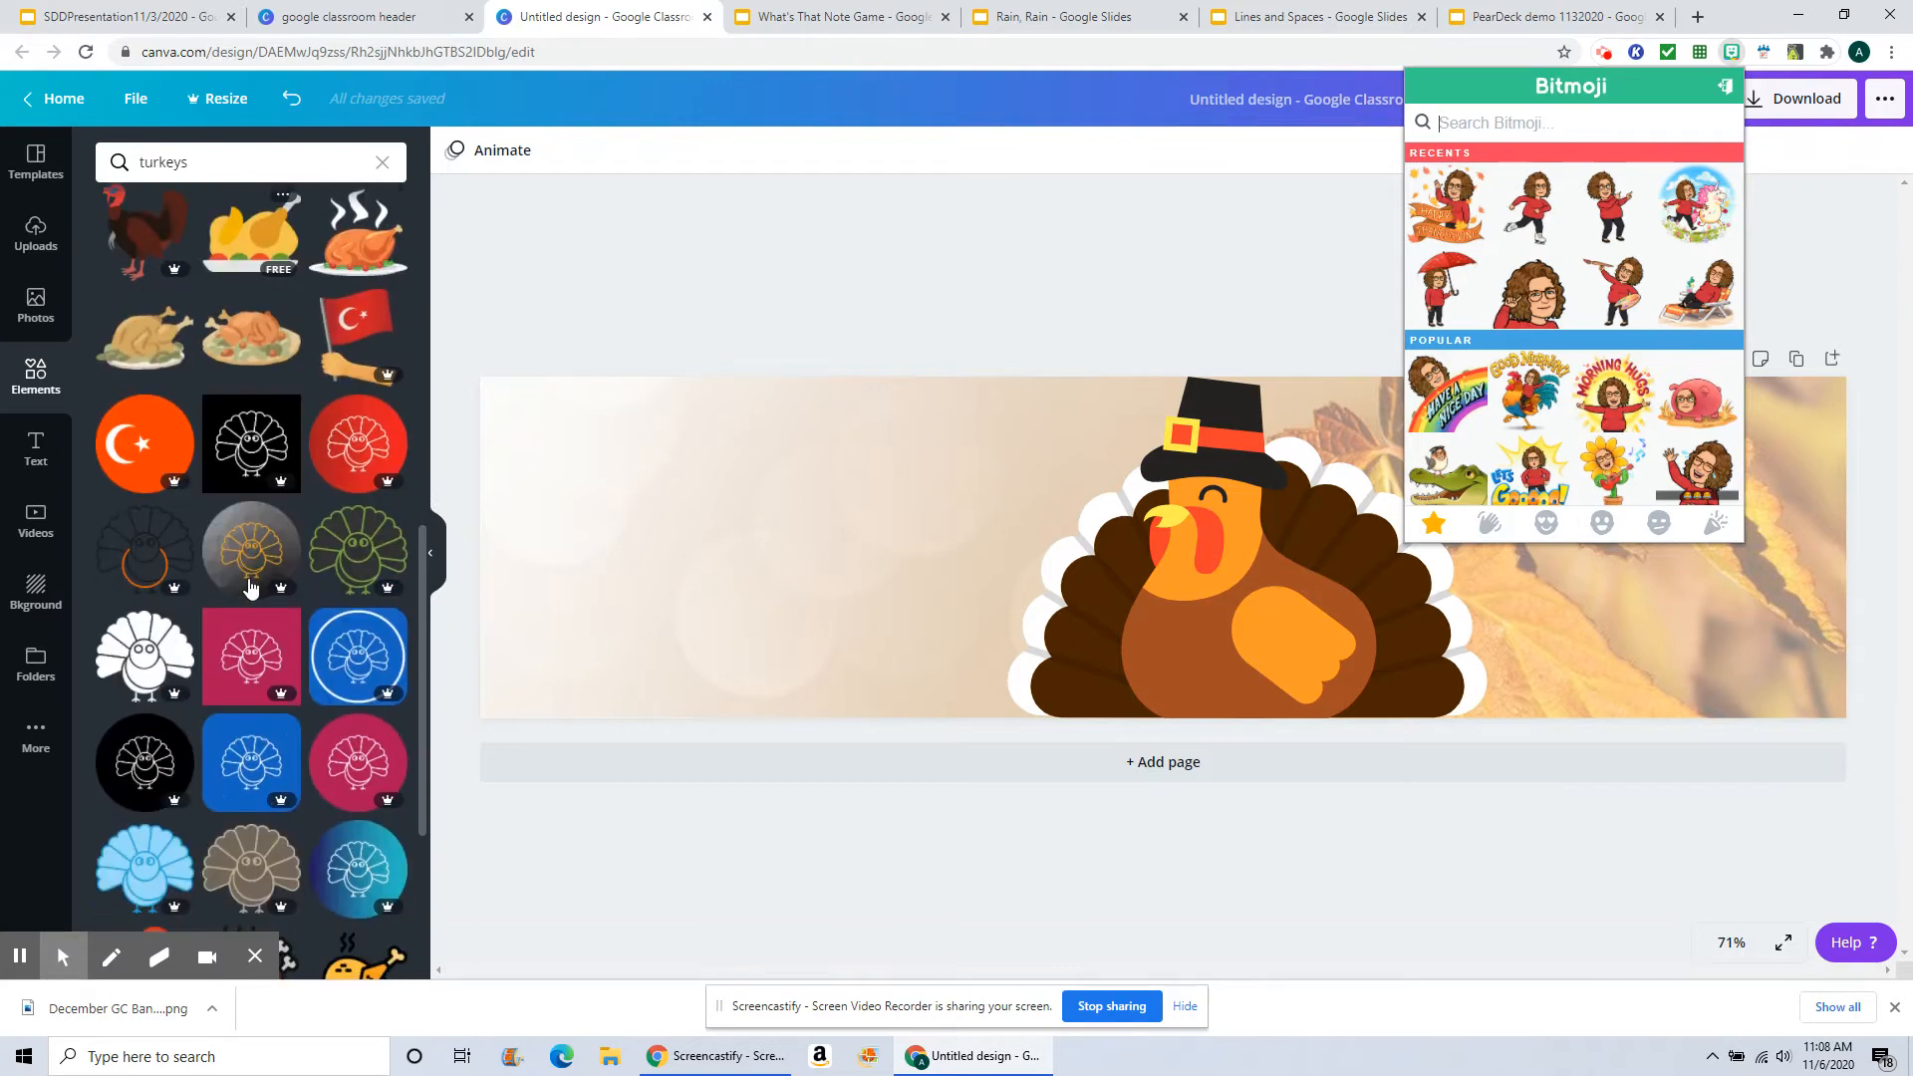
scroll(249, 588, "down", 3)
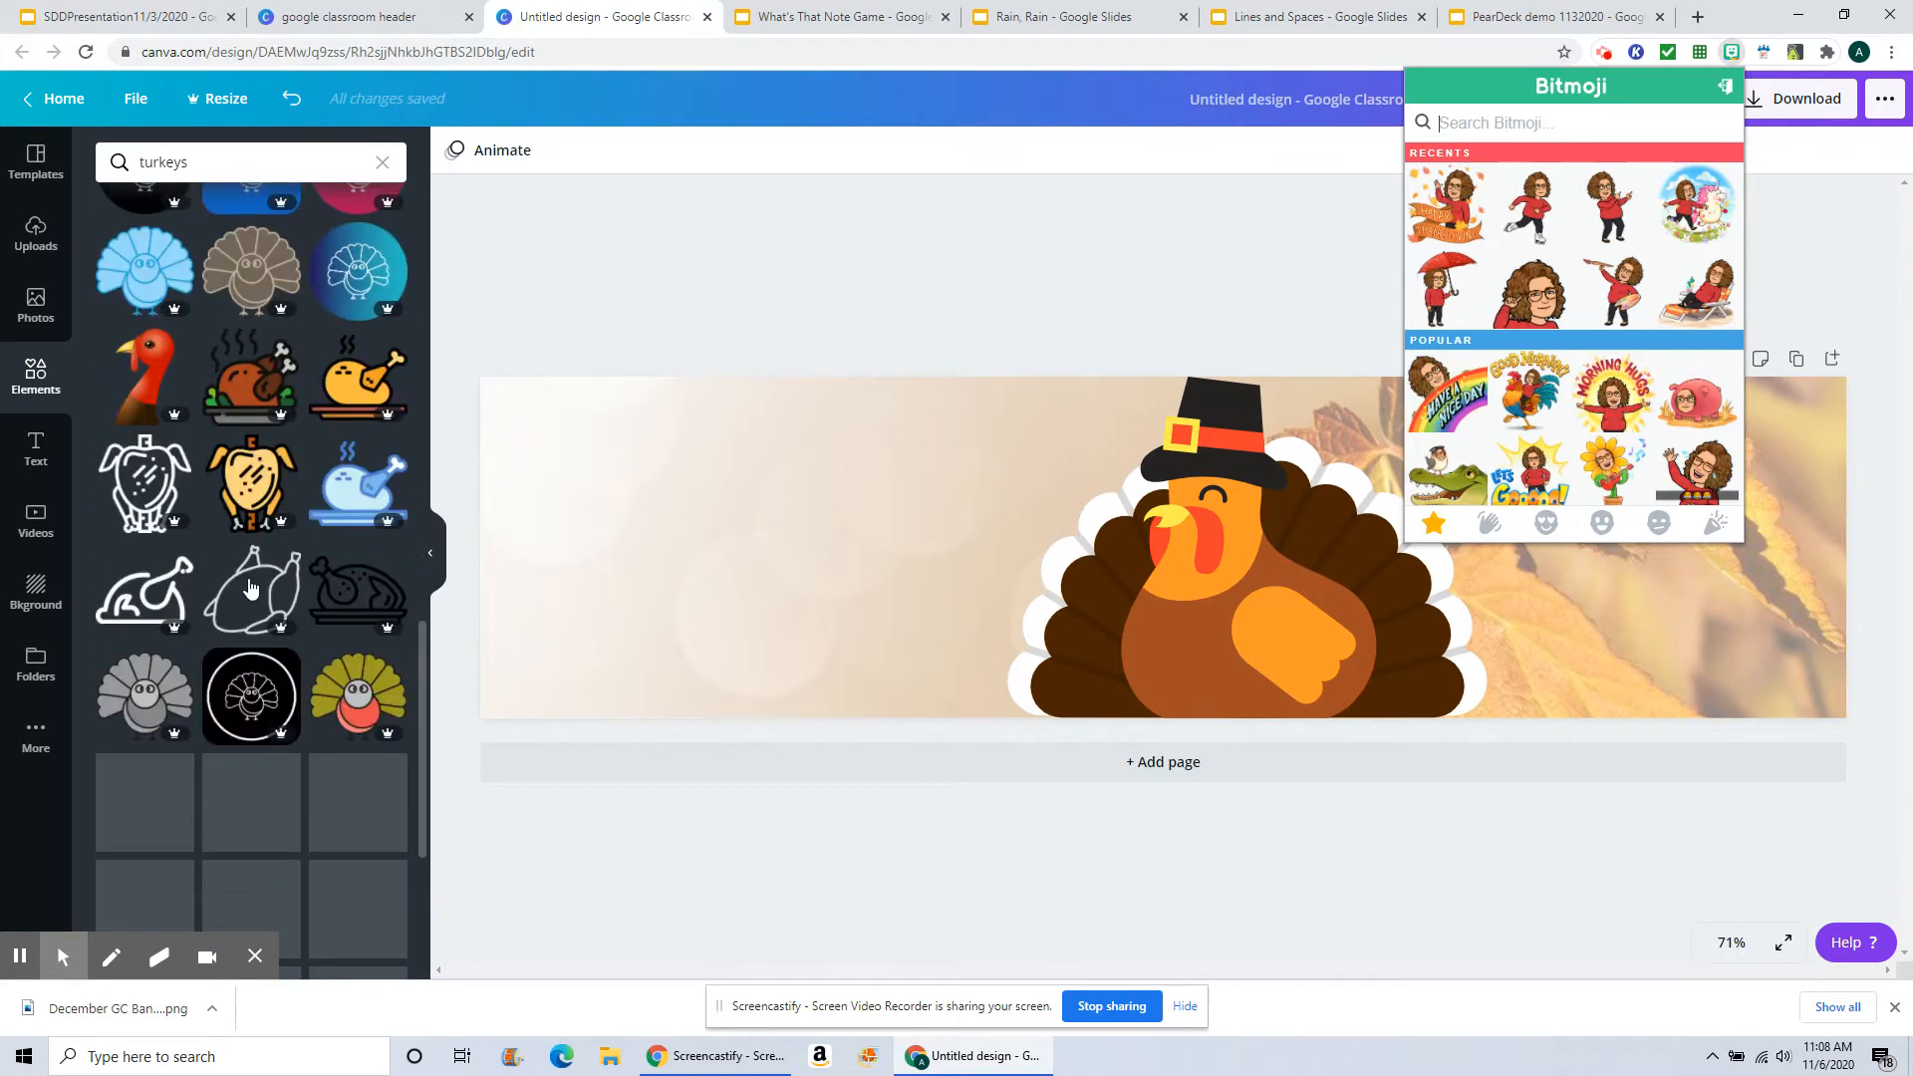
scroll(249, 588, "down", 6)
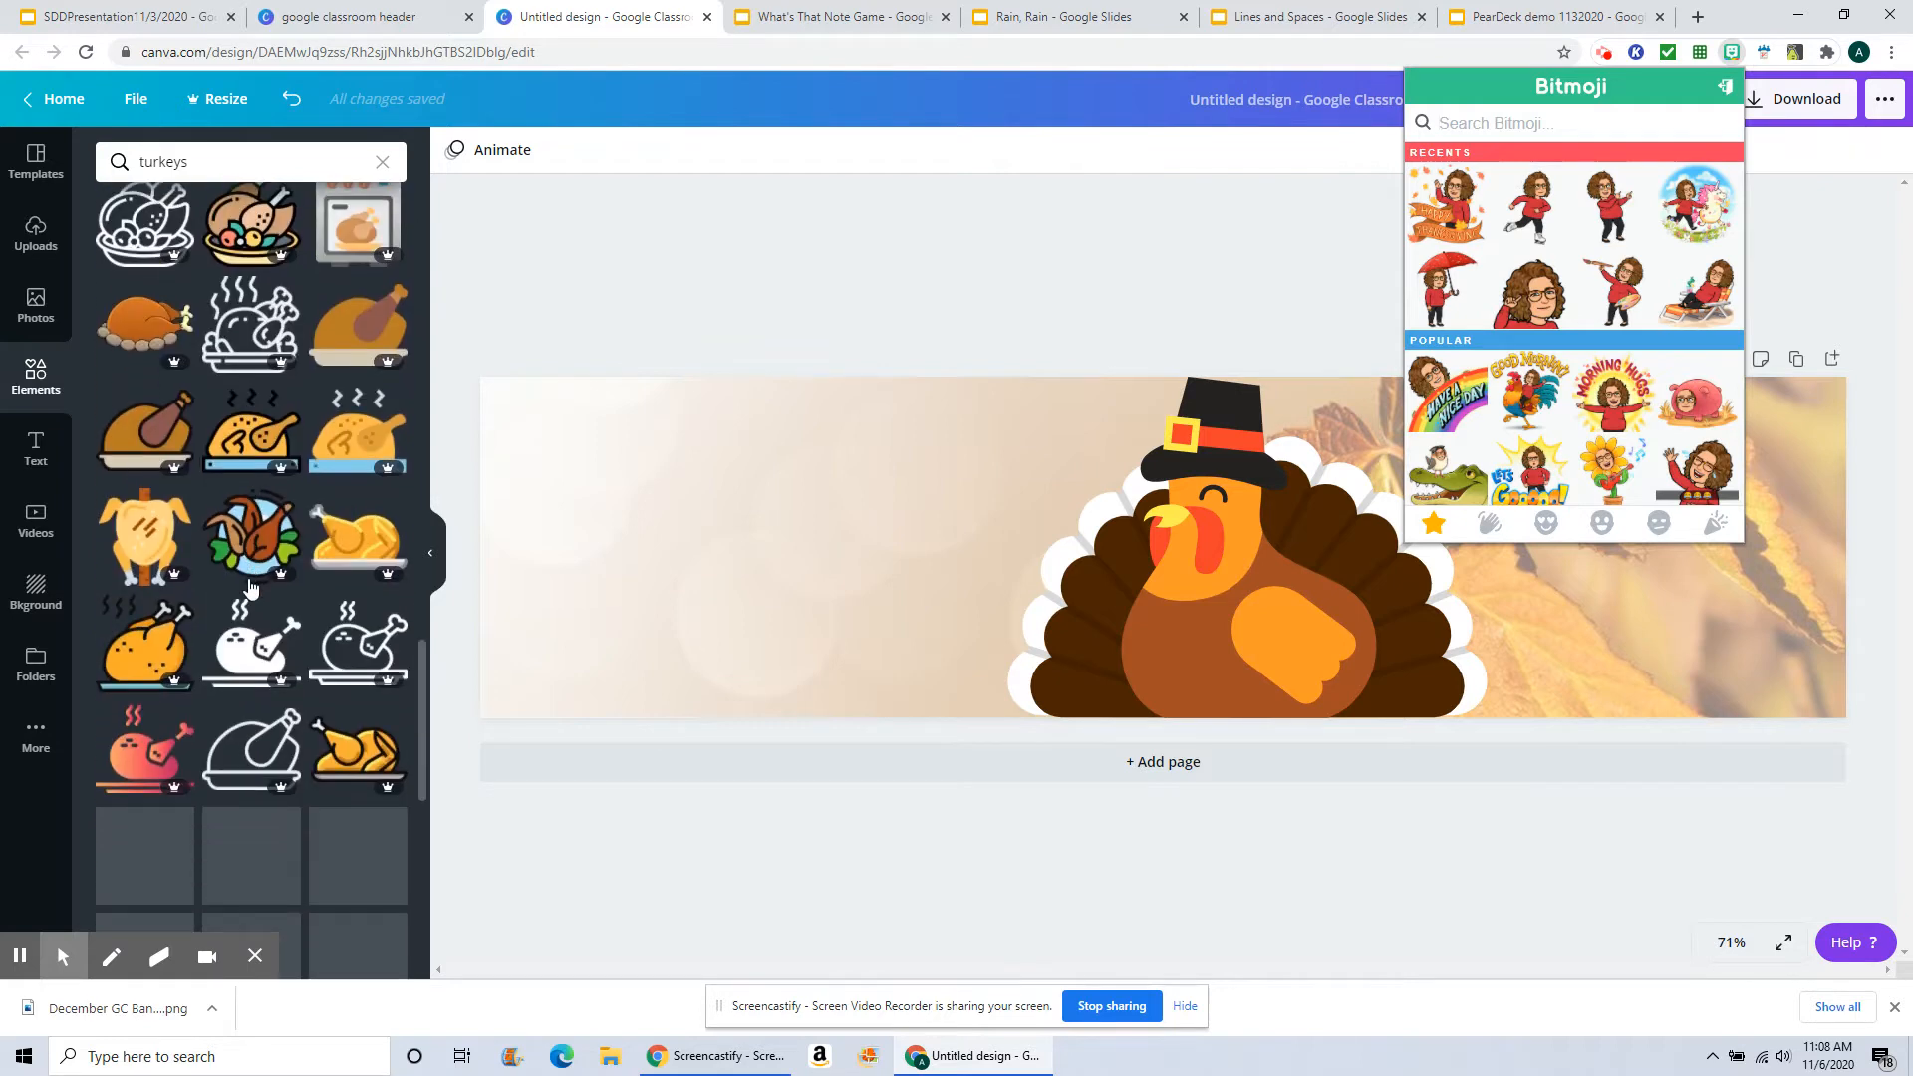
scroll(250, 589, "up", 10)
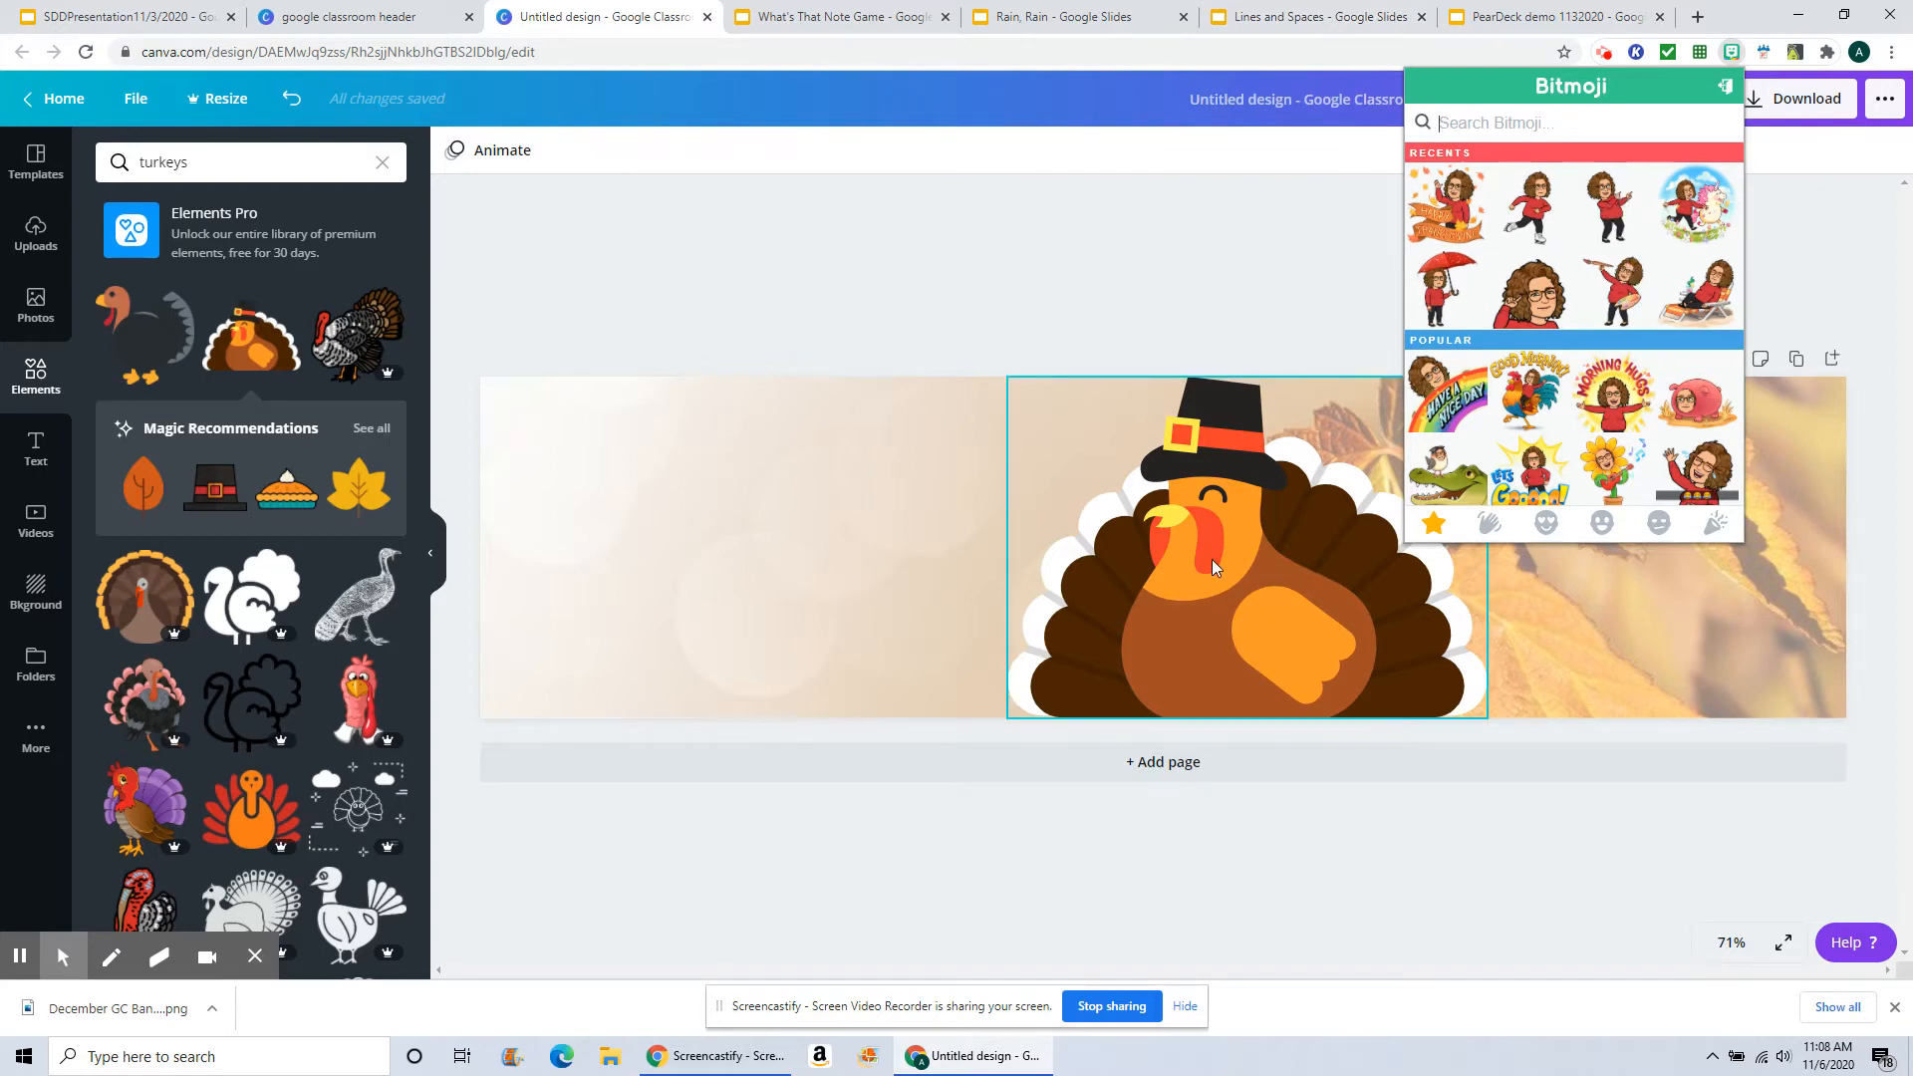
Step: Copy the pointing Bitmoji from recents, paste it onto the banner and move it left of the turkey
right_click(1616, 208)
left_click(1636, 261)
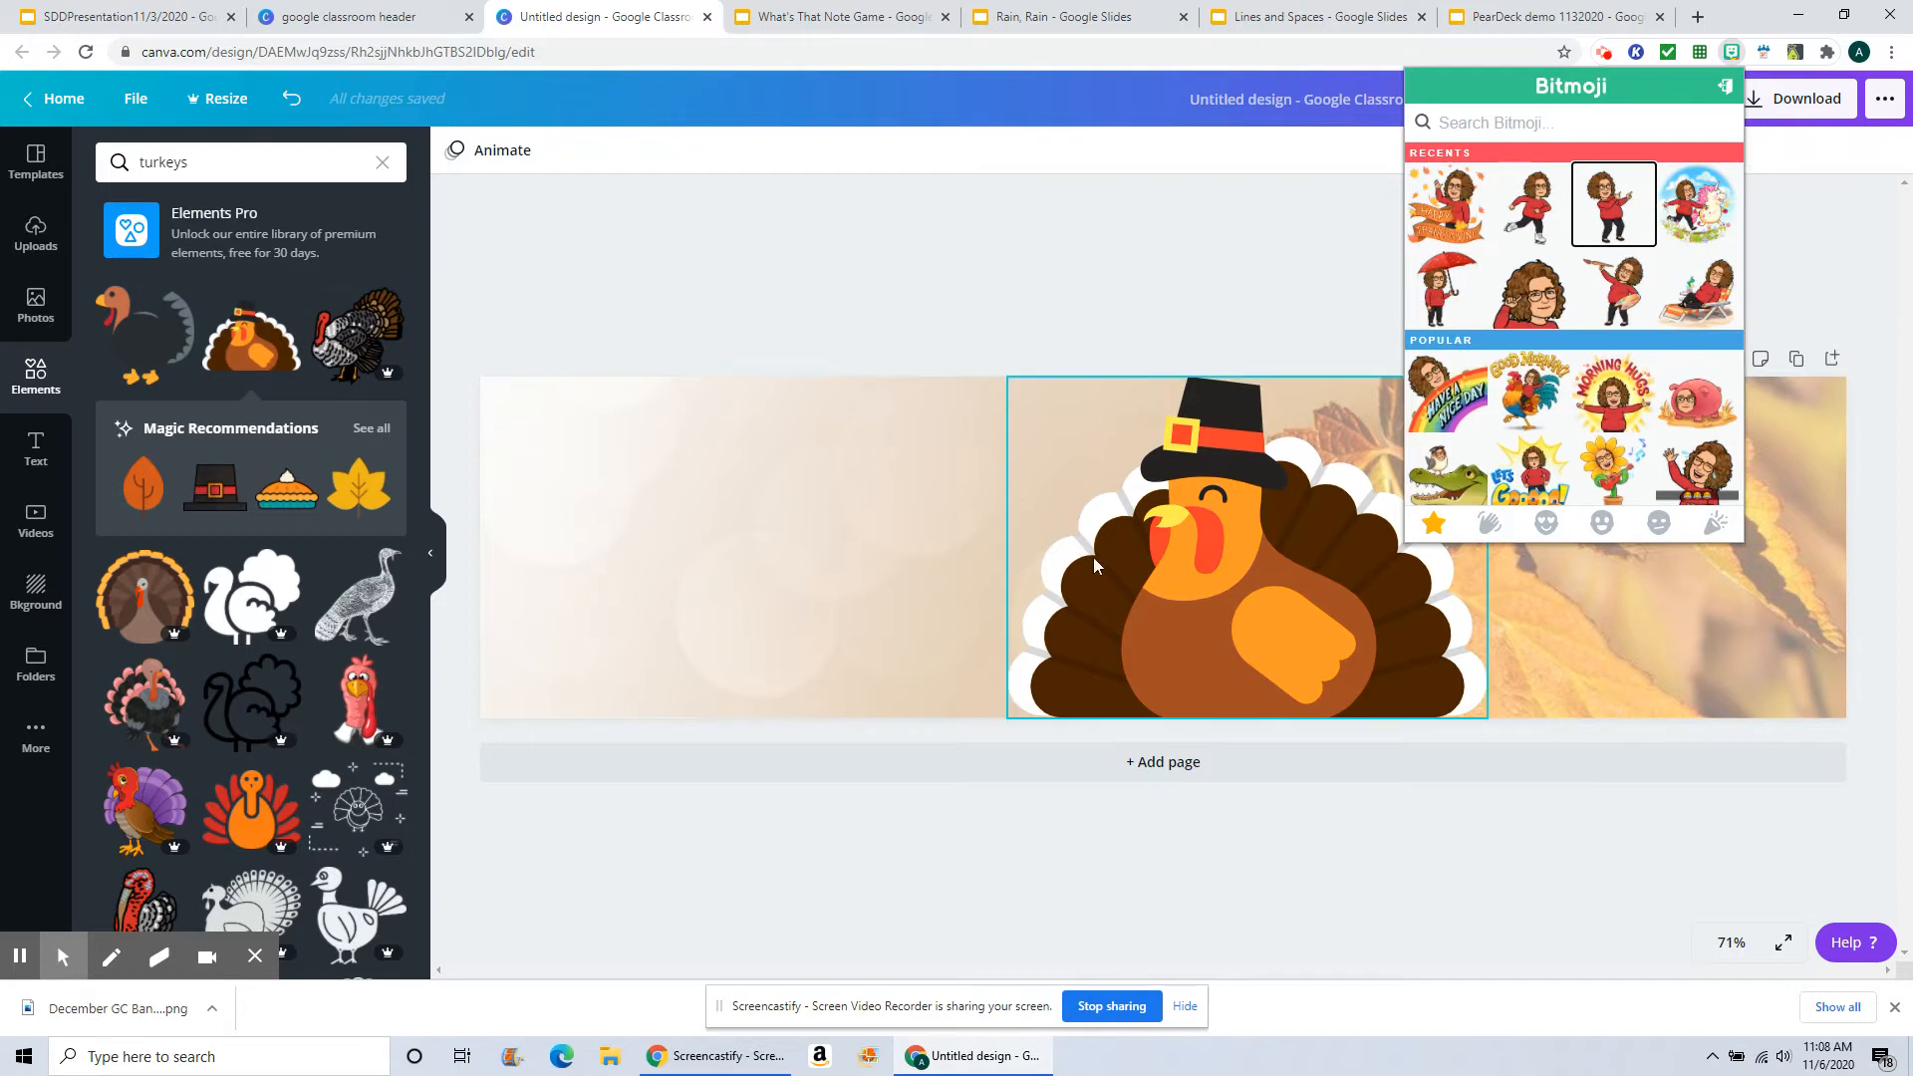
left_click(764, 578)
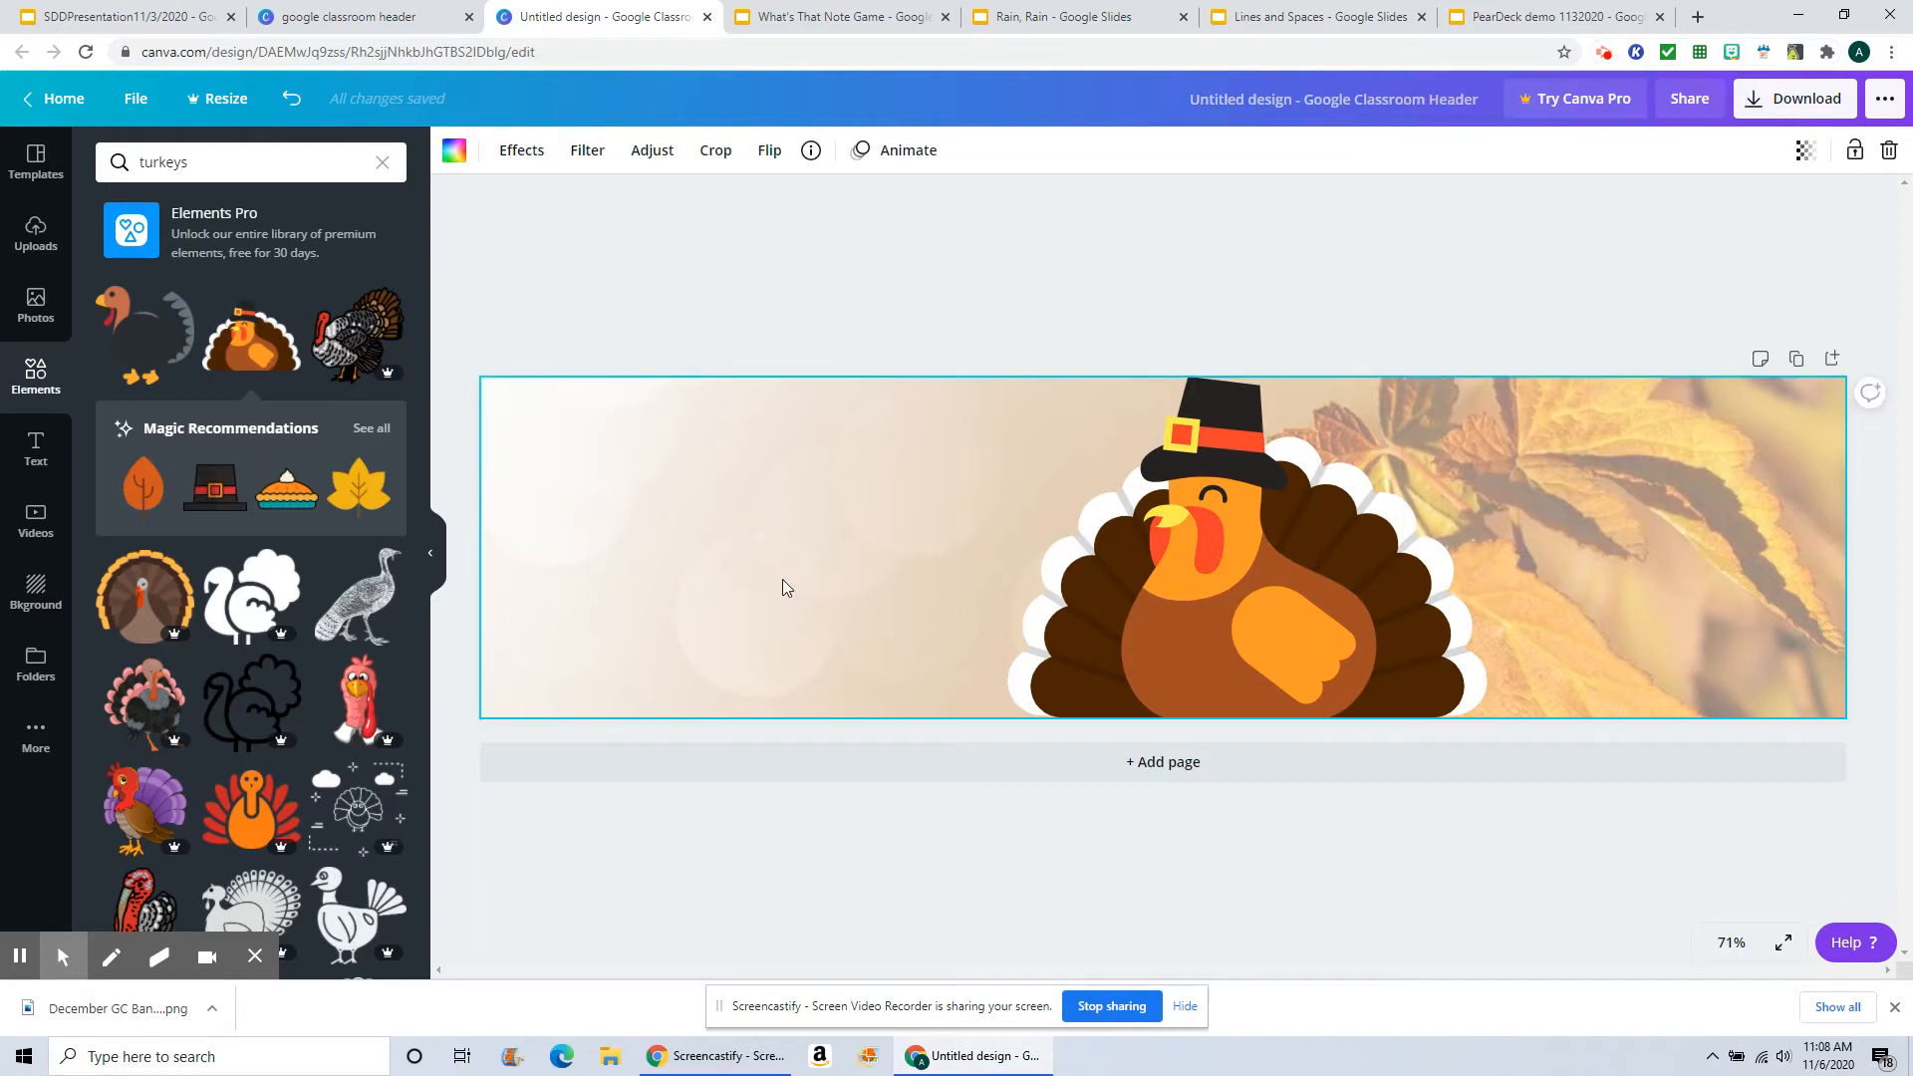
key("ctrl+v")
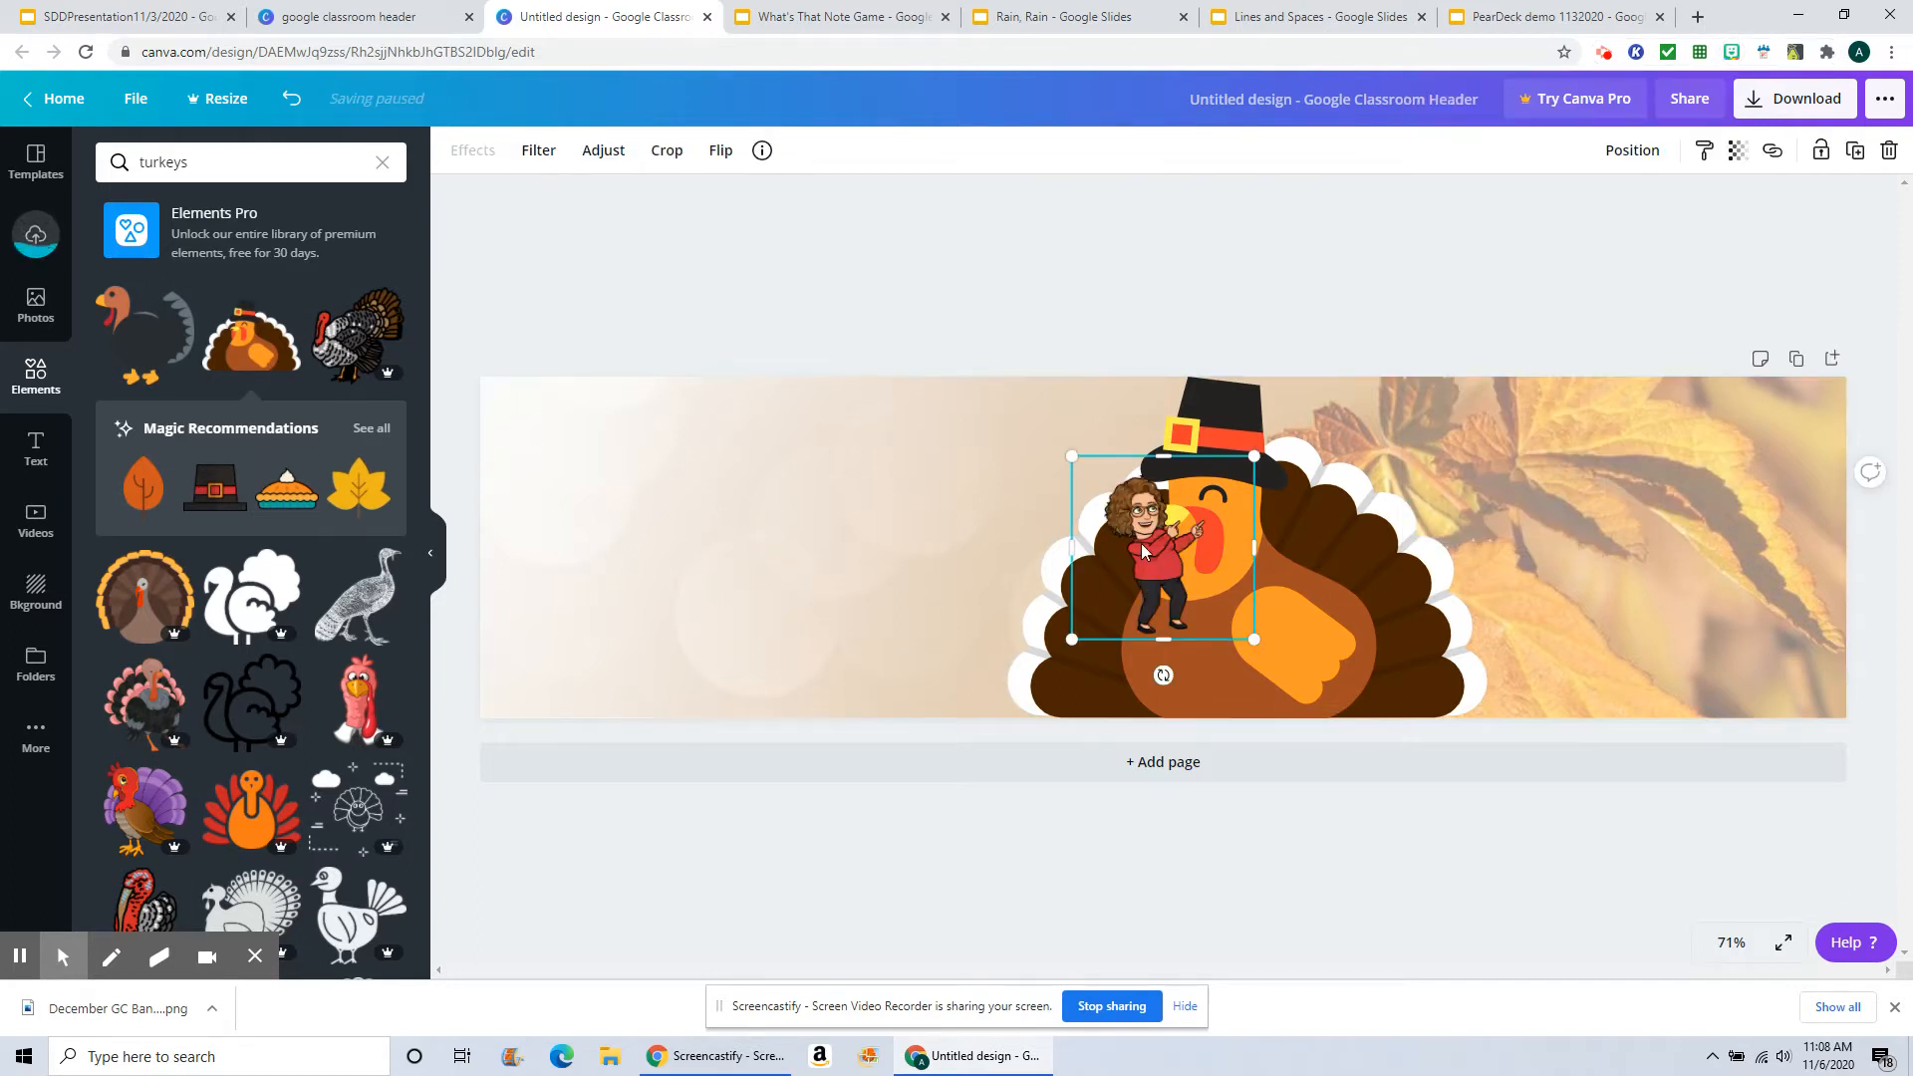
left_click_drag(1163, 547, 916, 572)
Step: Delete the cartoon turkey graphic from the banner
left_click(1295, 606)
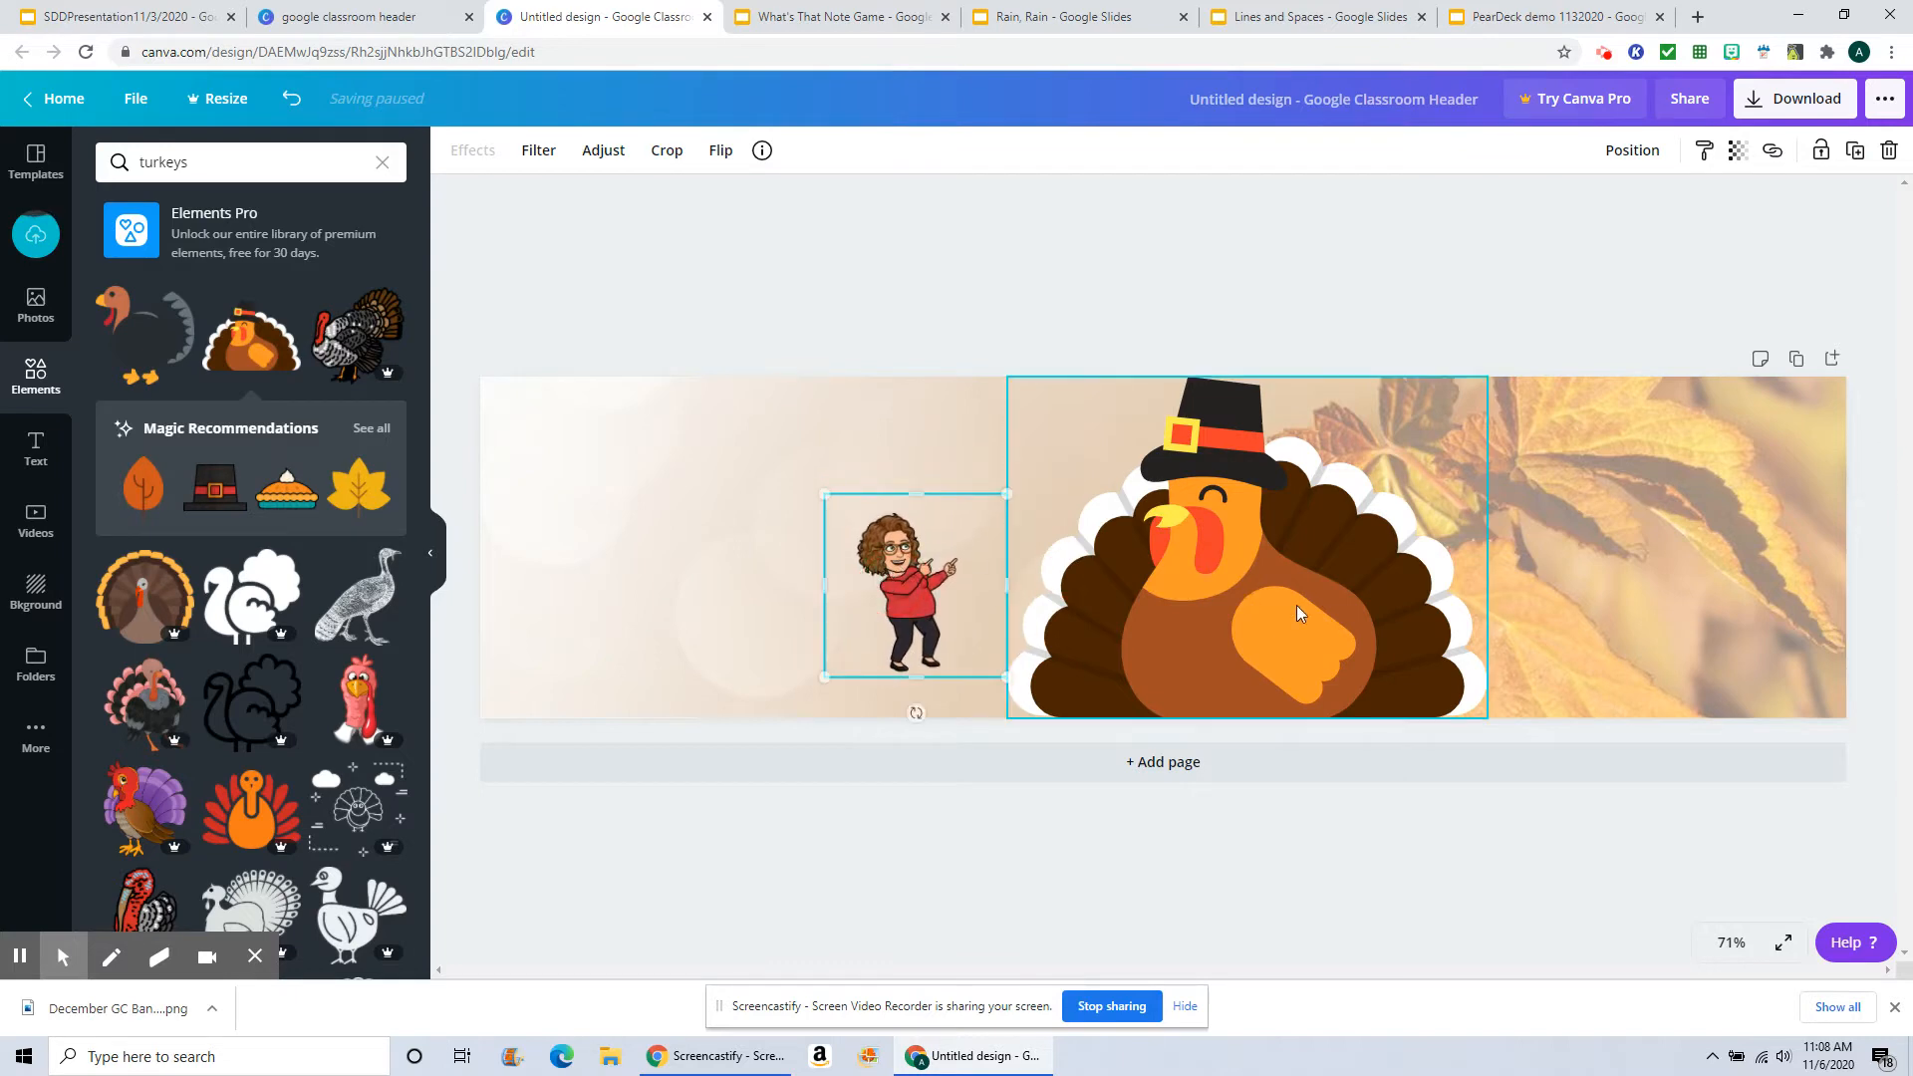
key("Delete")
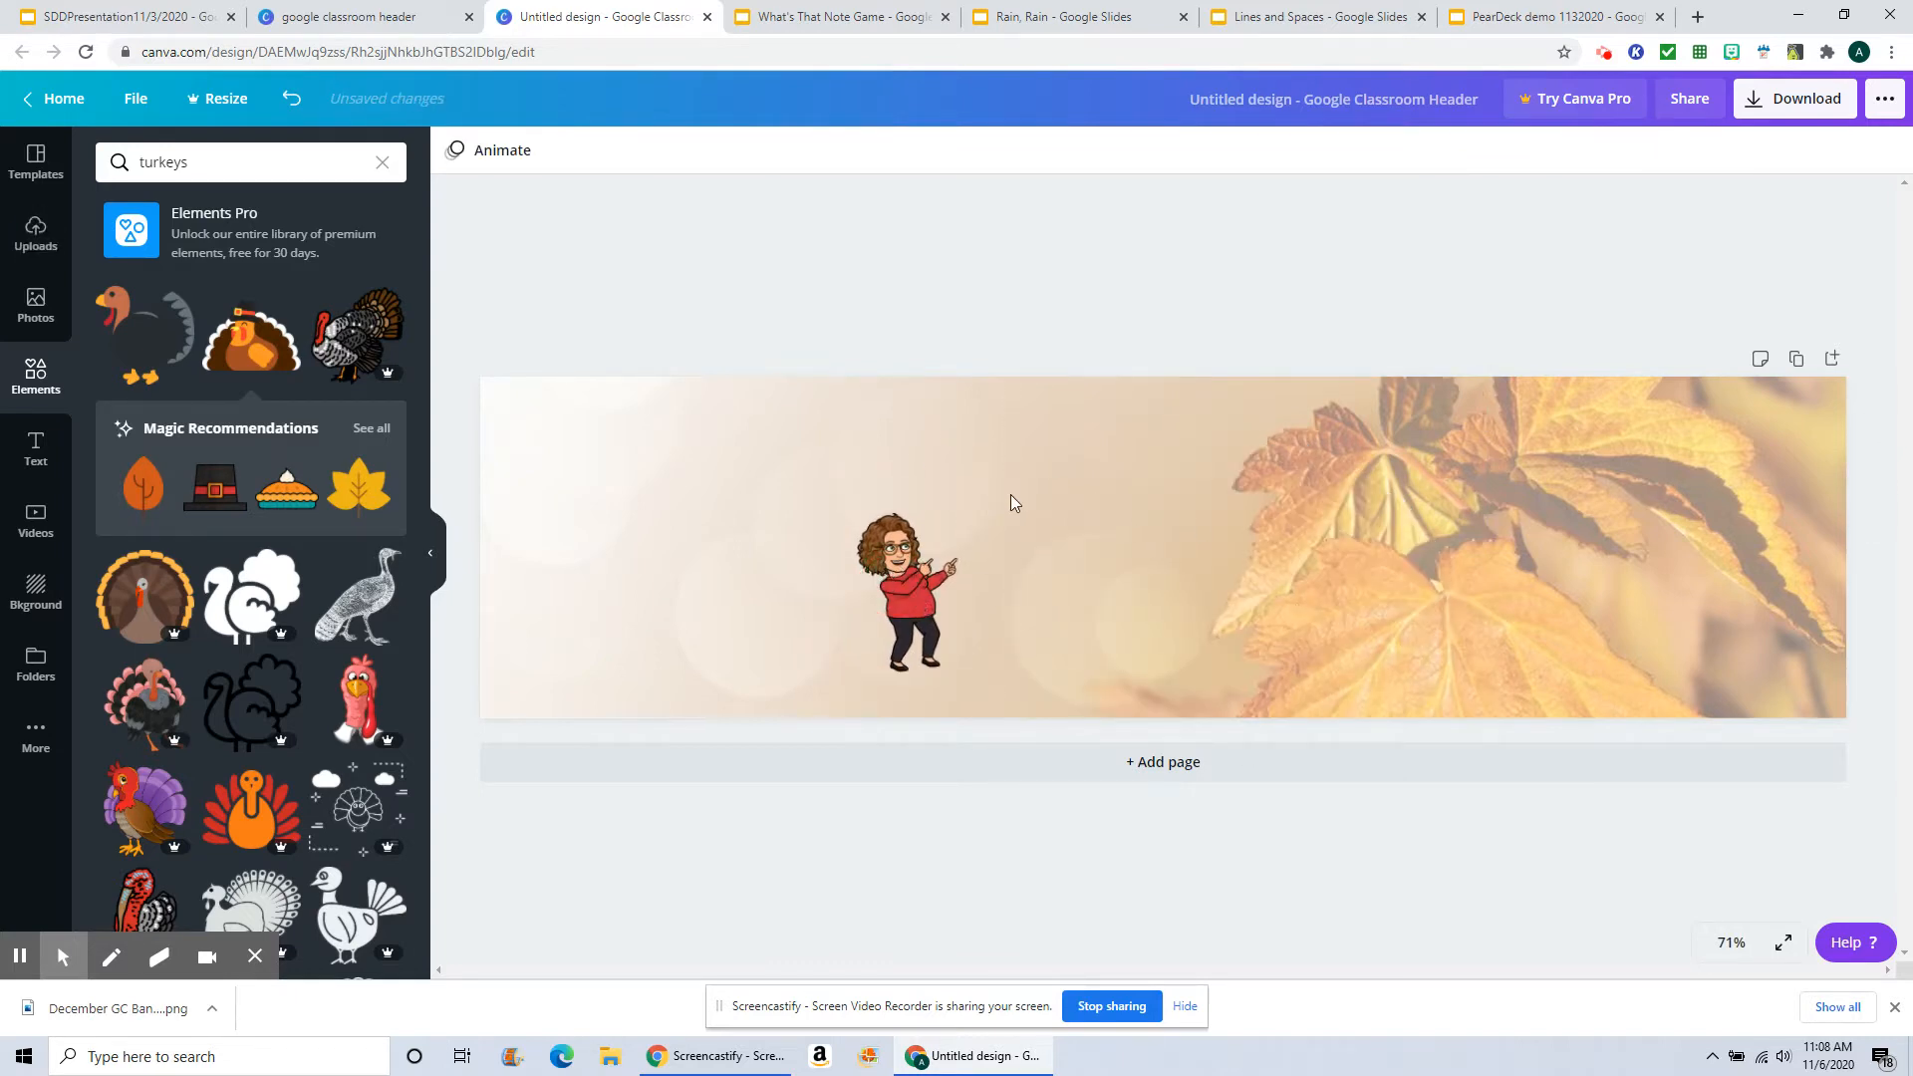
Step: Enlarge the pointing Bitmoji to the banner's full height and place it just right of center
left_click(903, 582)
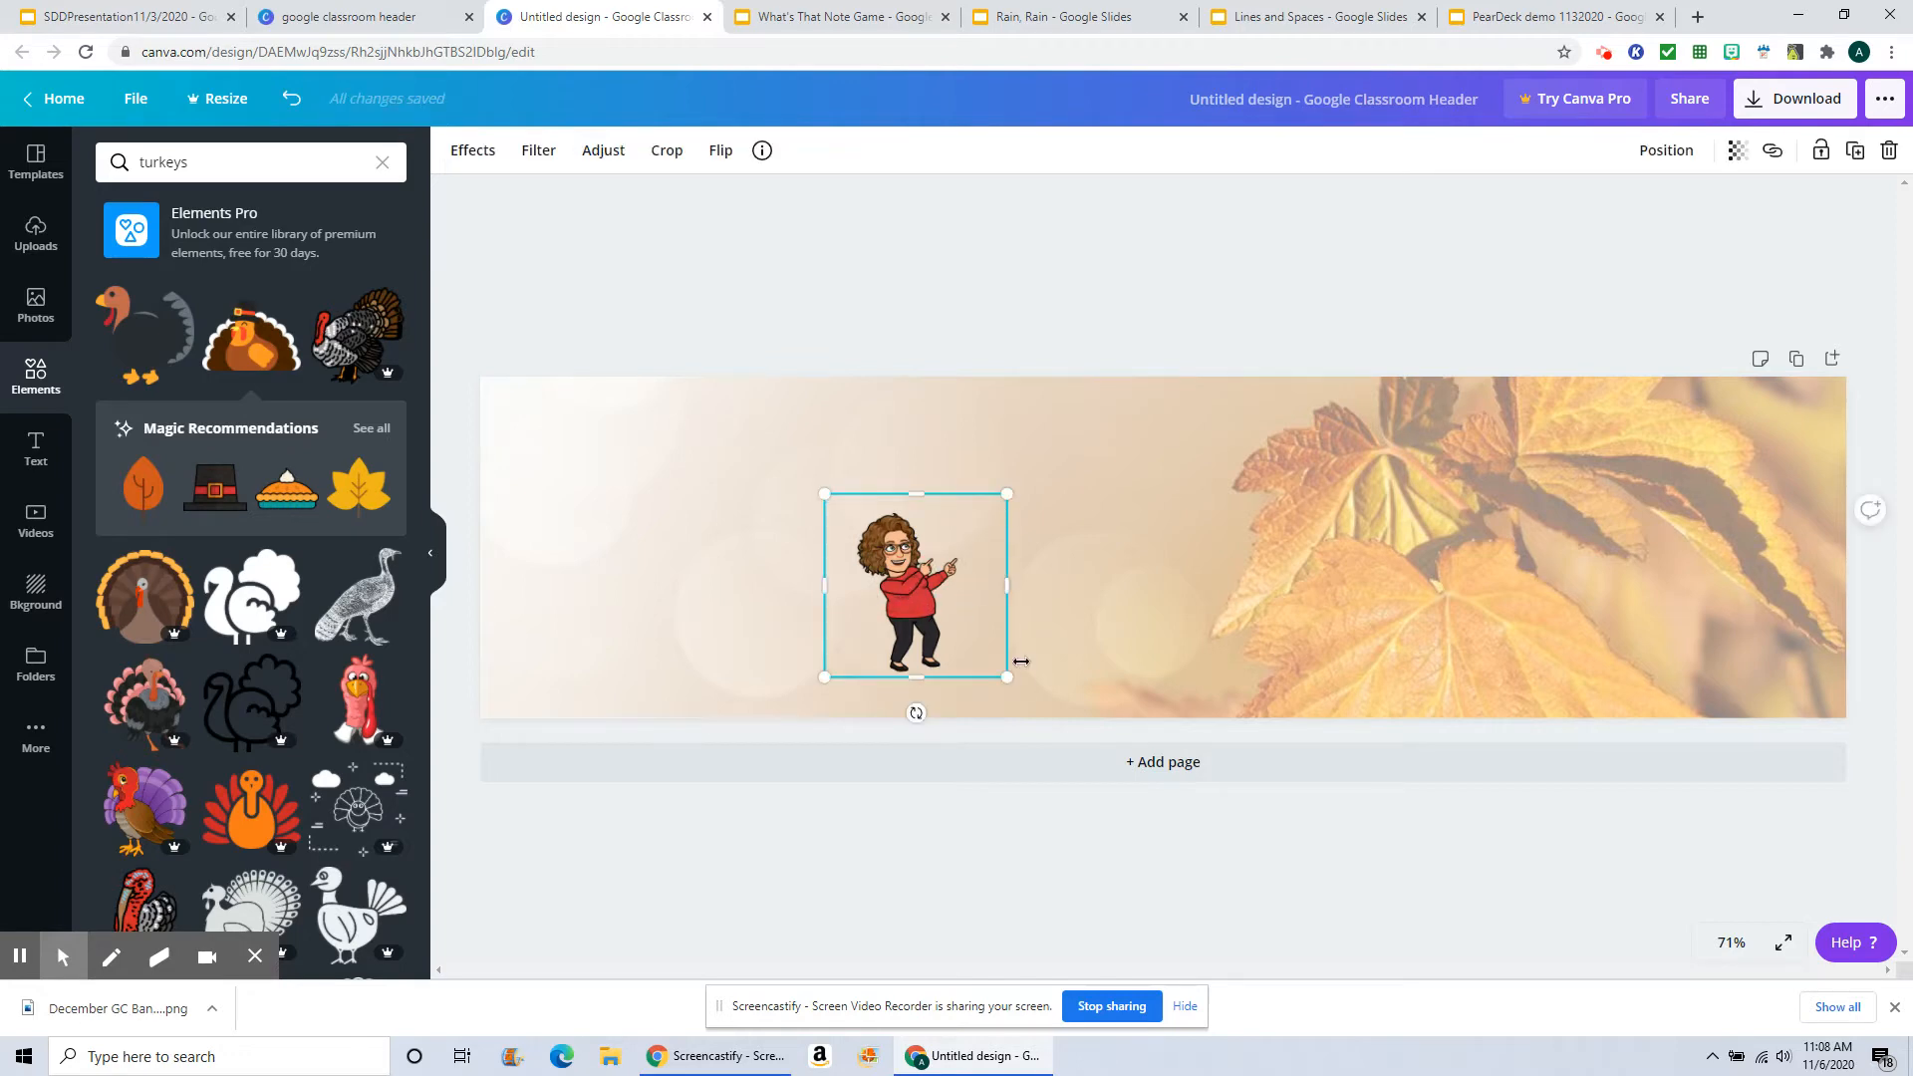
left_click_drag(1009, 676, 1292, 723)
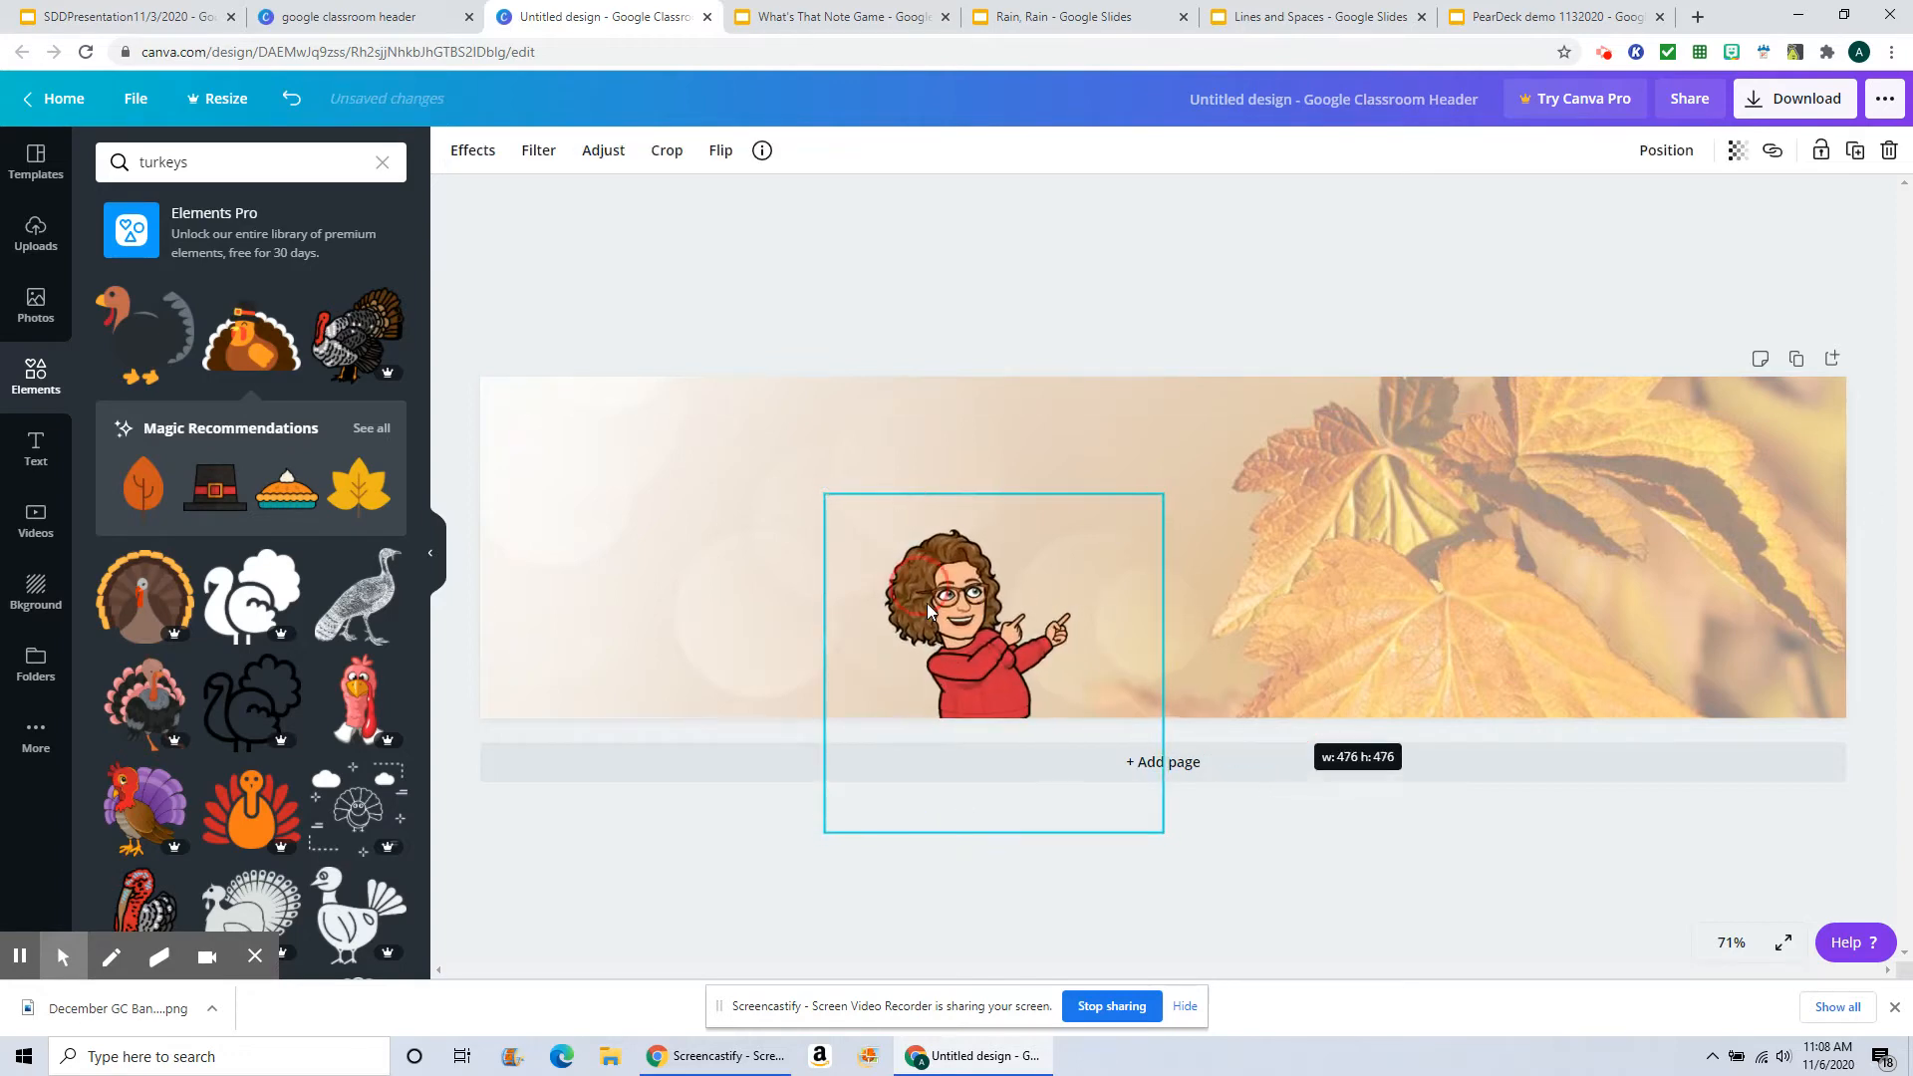
left_click_drag(1012, 630, 1155, 519)
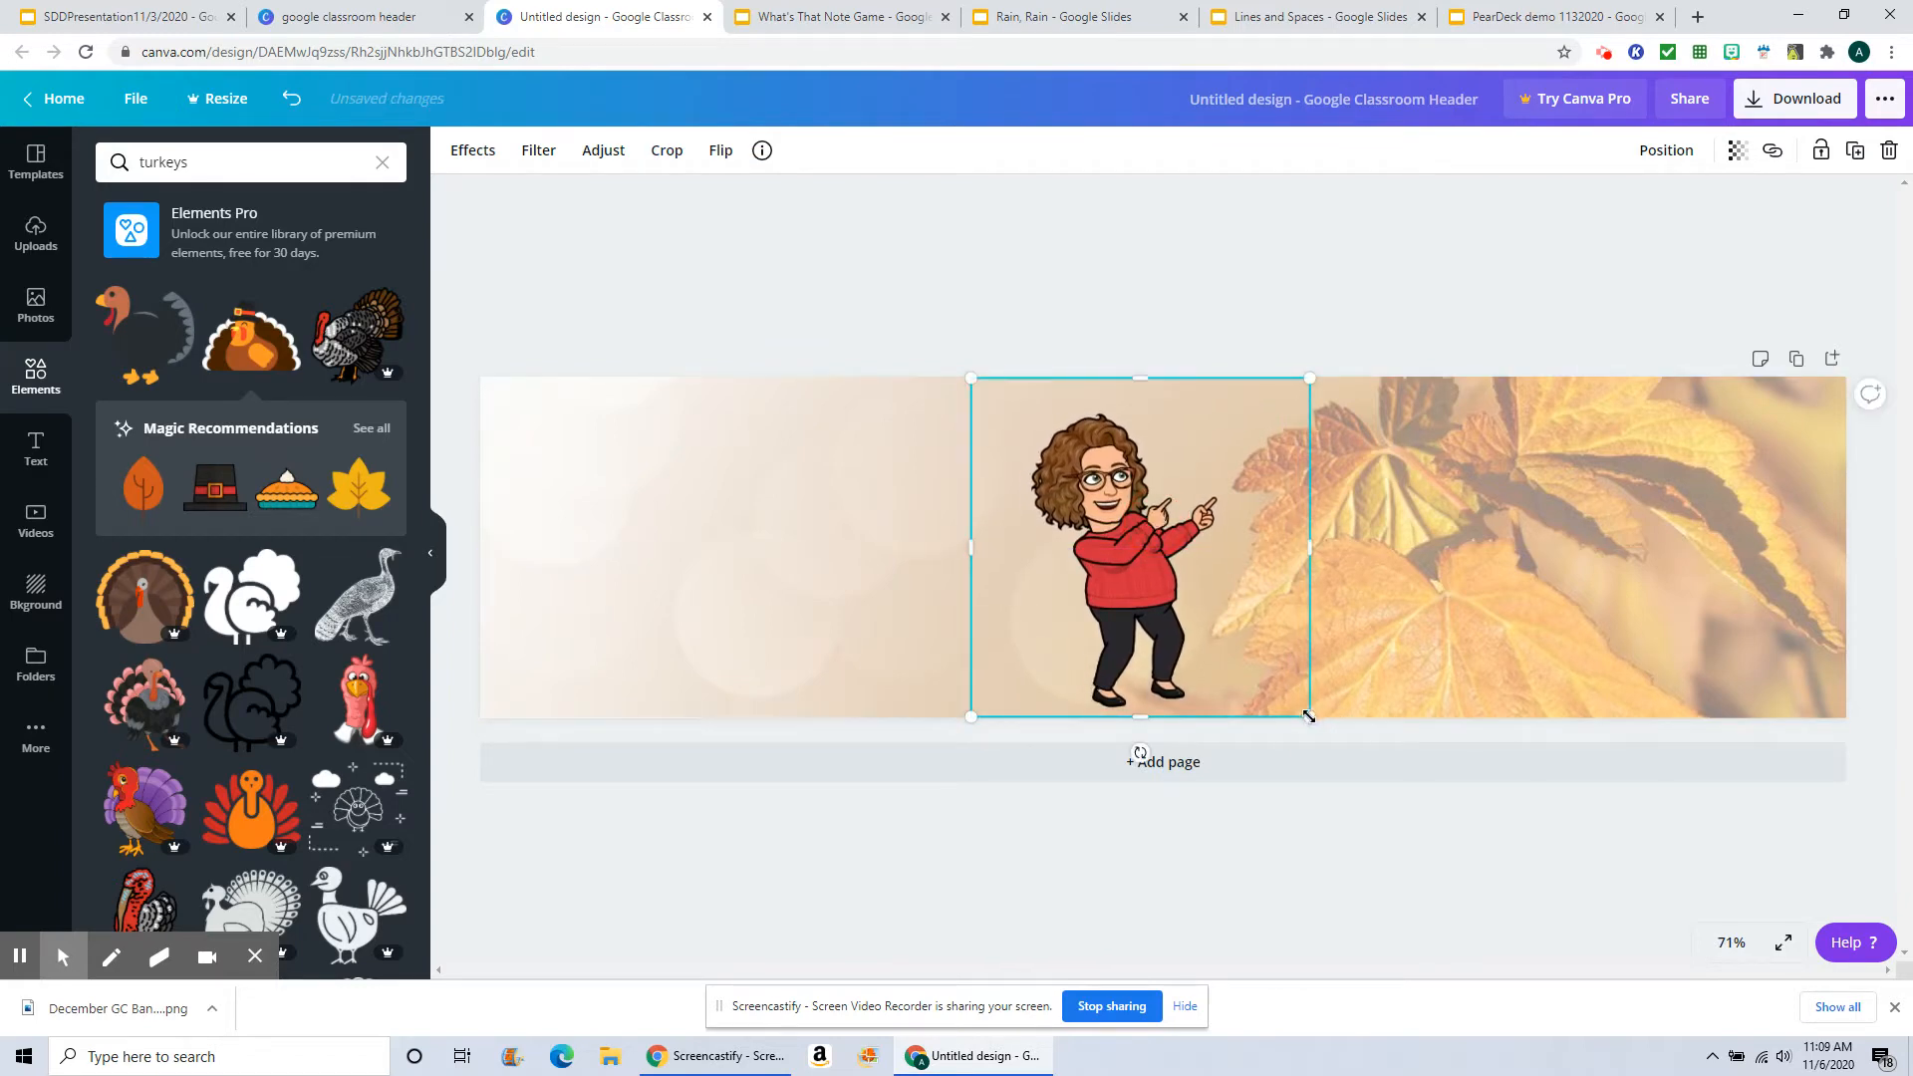
left_click_drag(1309, 715, 1341, 735)
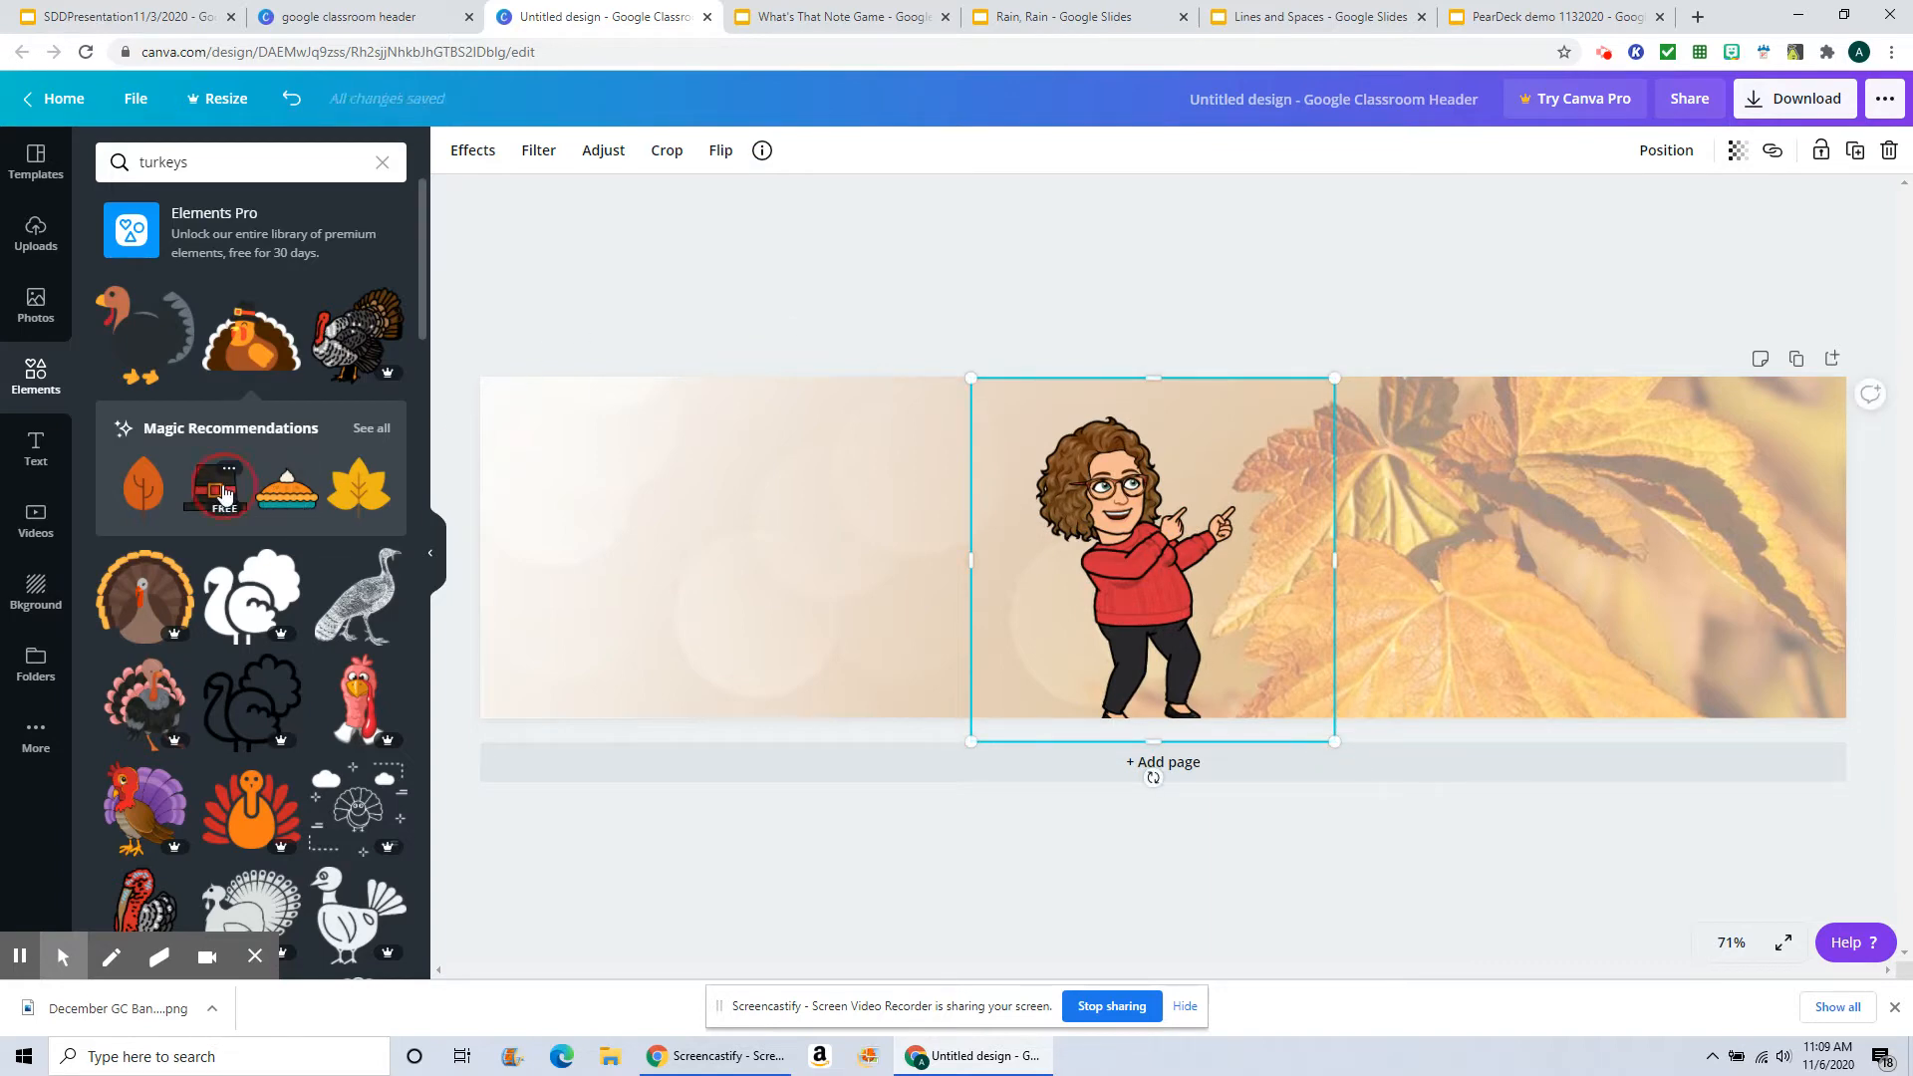
Step: Add the recommended pilgrim hat, shrink it, tilt it about -19° and set it on the Bitmoji's head
left_click(223, 492)
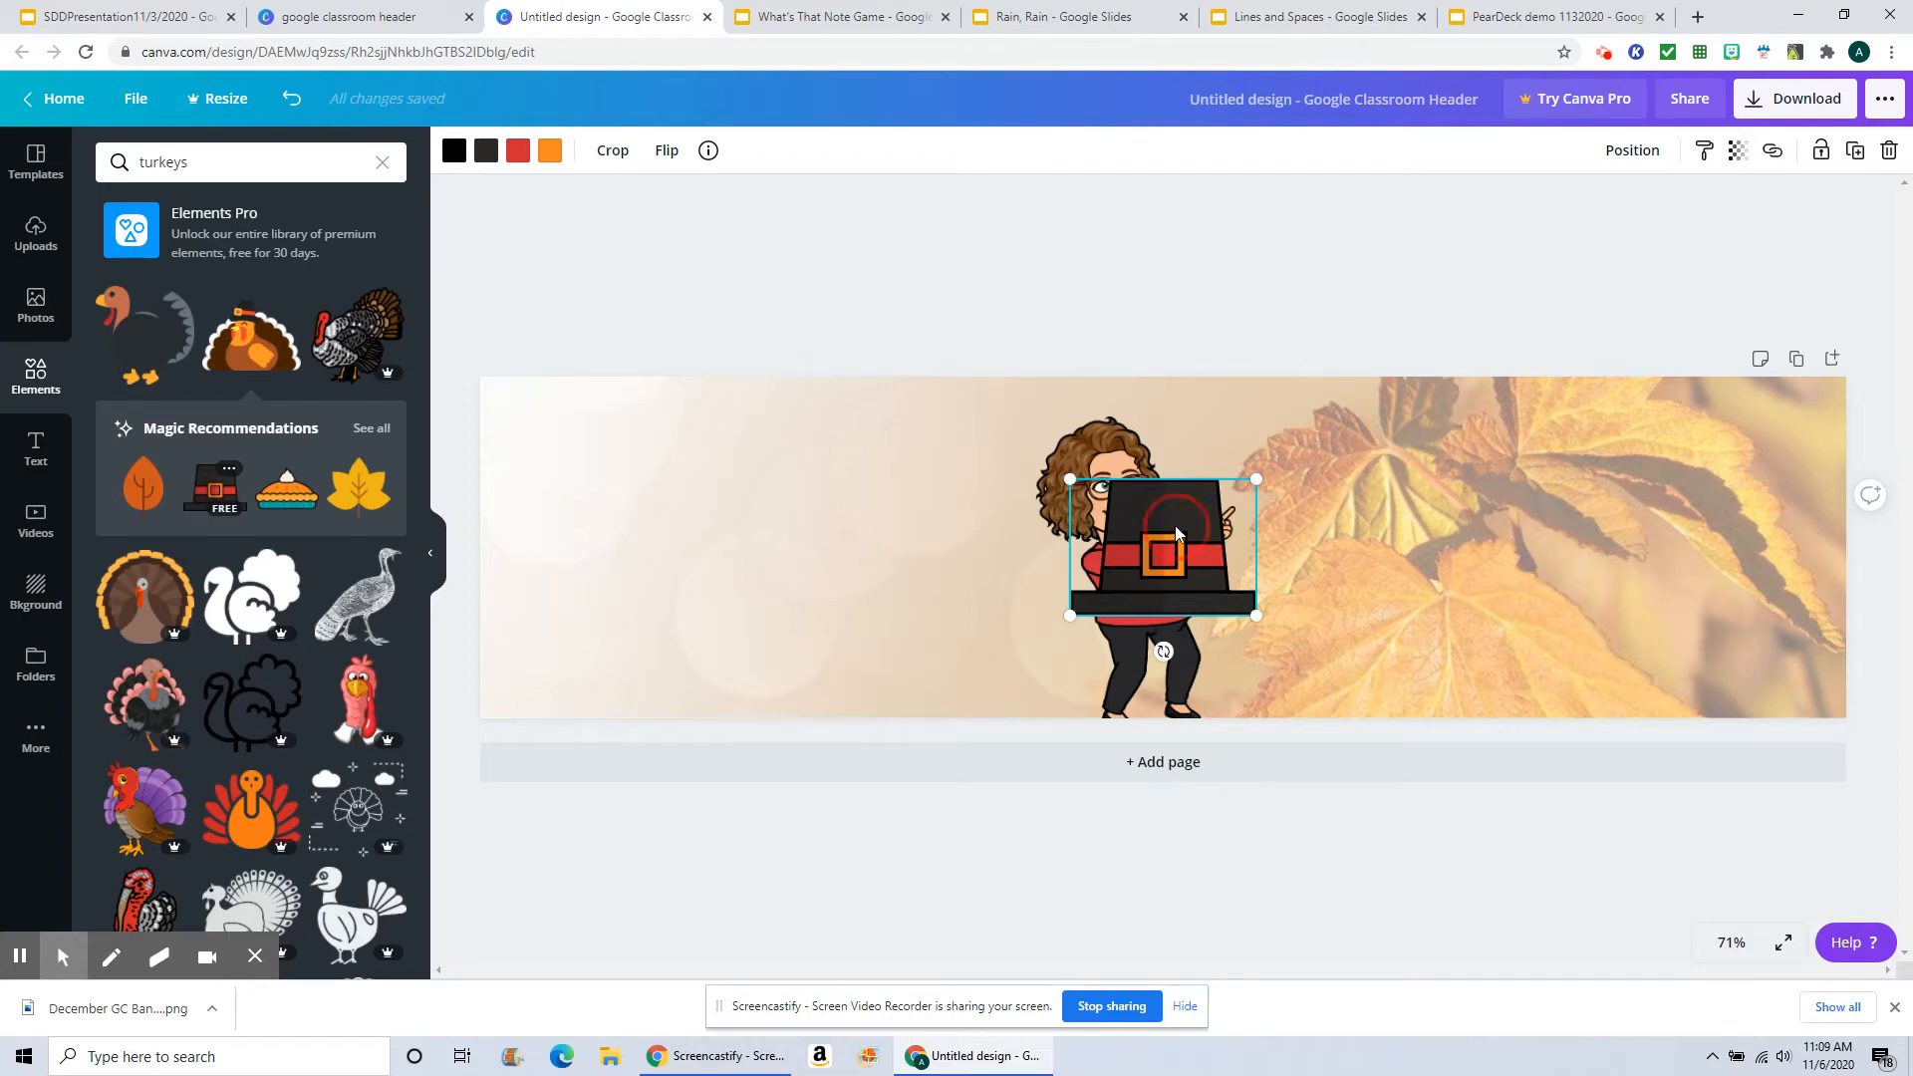
left_click_drag(1167, 522, 1106, 374)
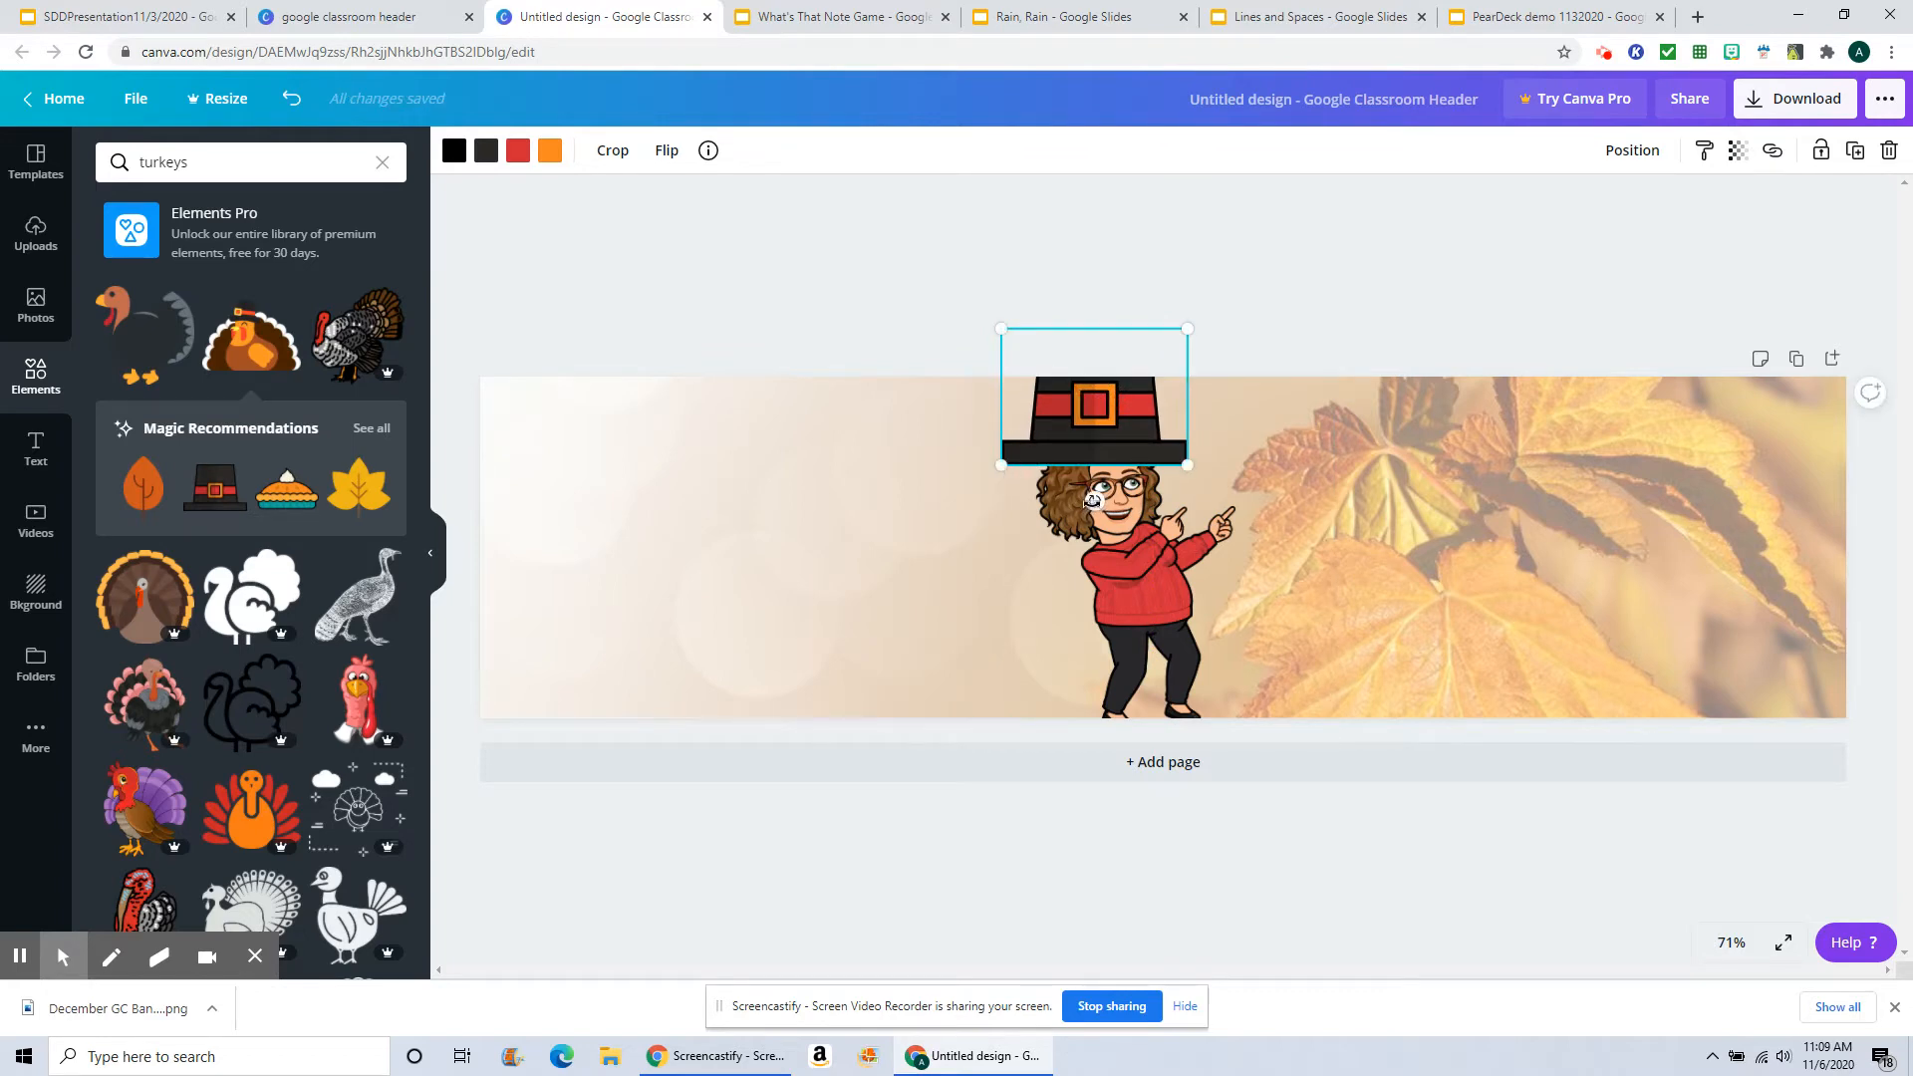
left_click_drag(1093, 500, 1129, 488)
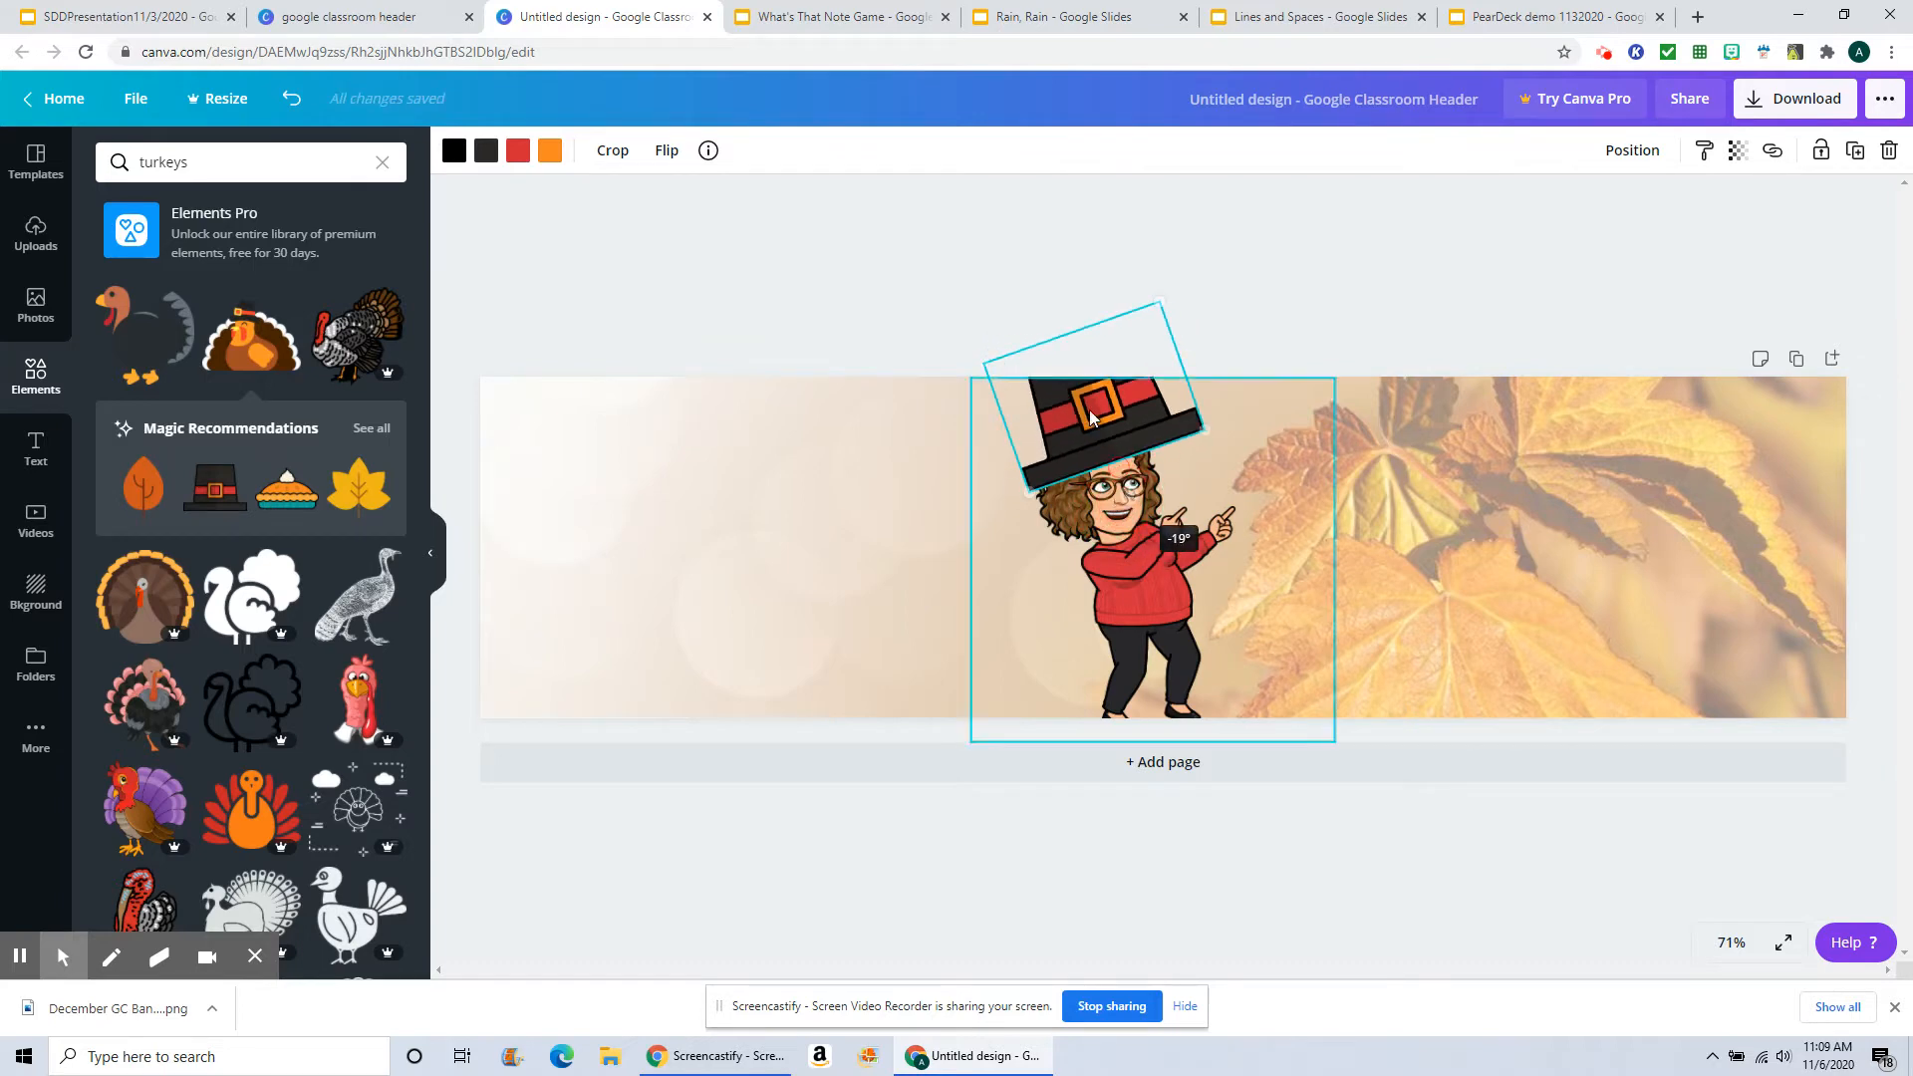
left_click_drag(1088, 418, 1069, 433)
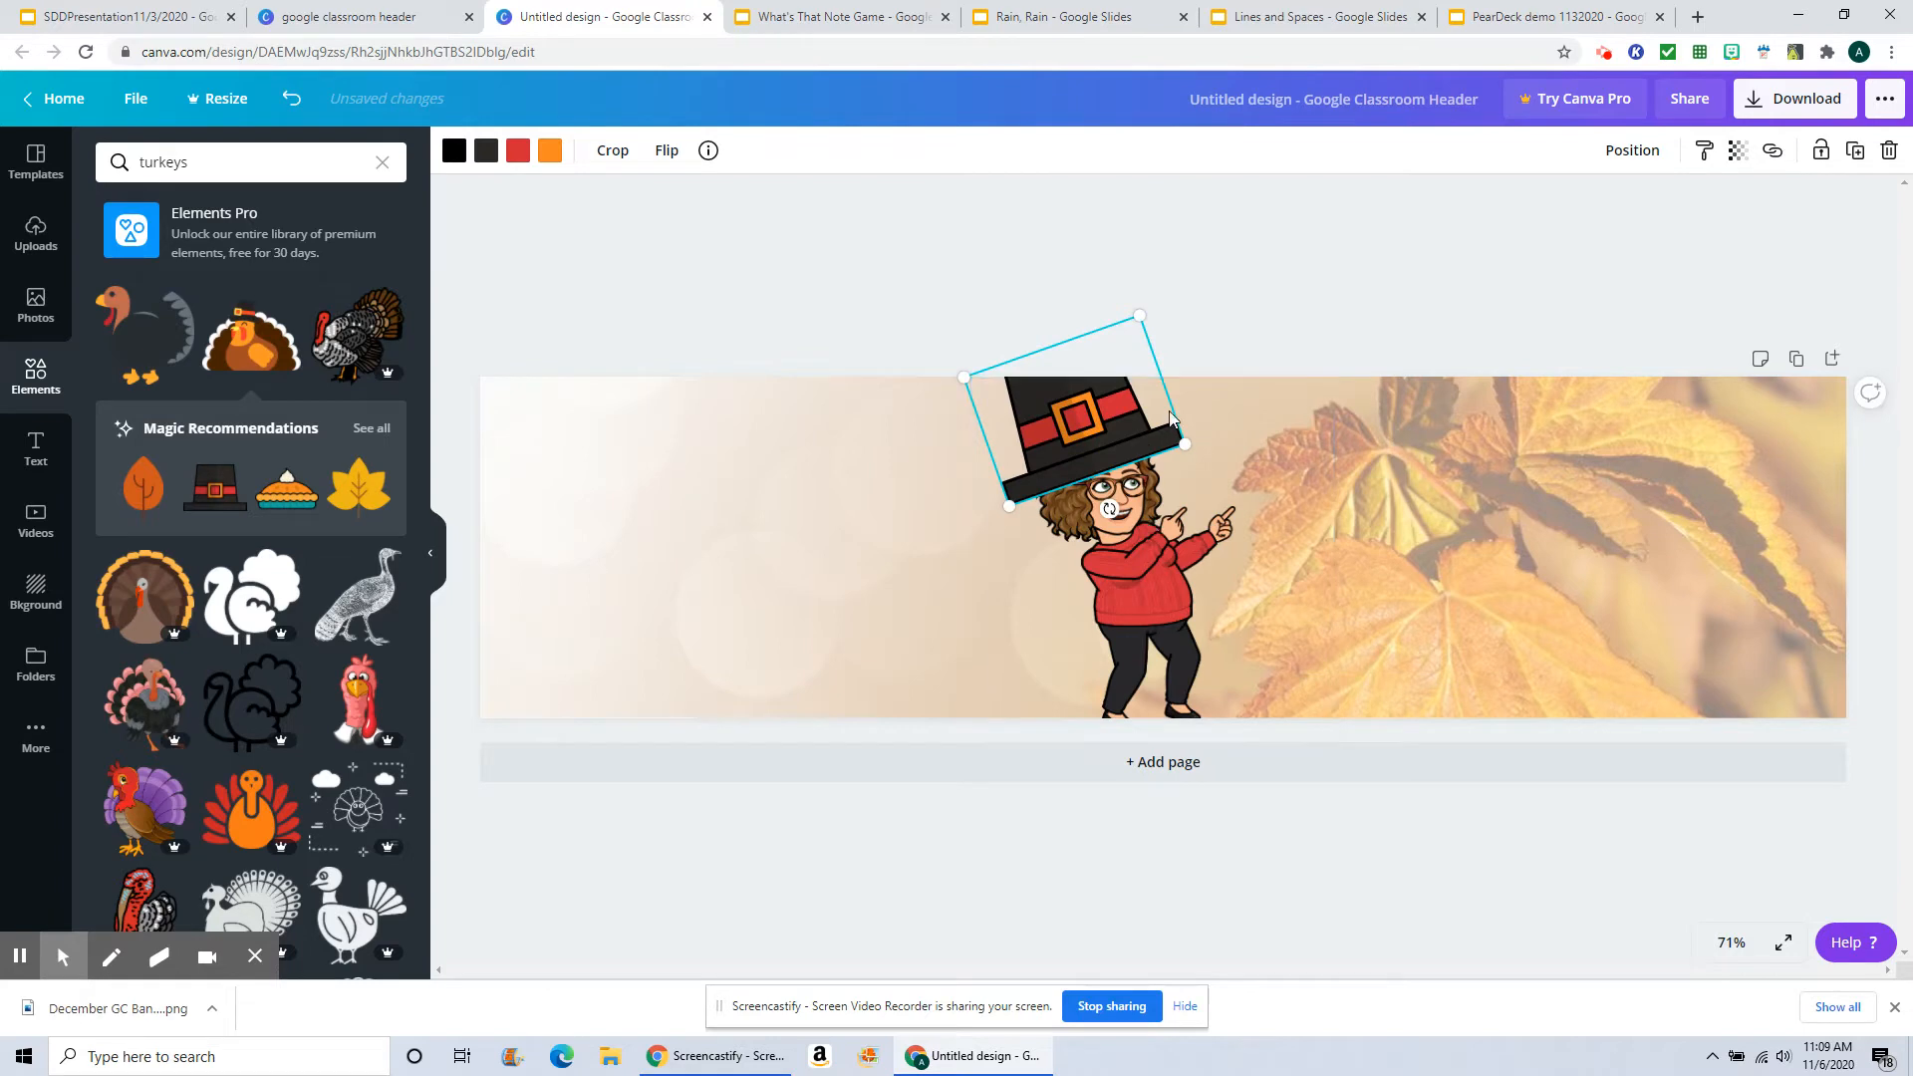
left_click_drag(1142, 314, 1125, 375)
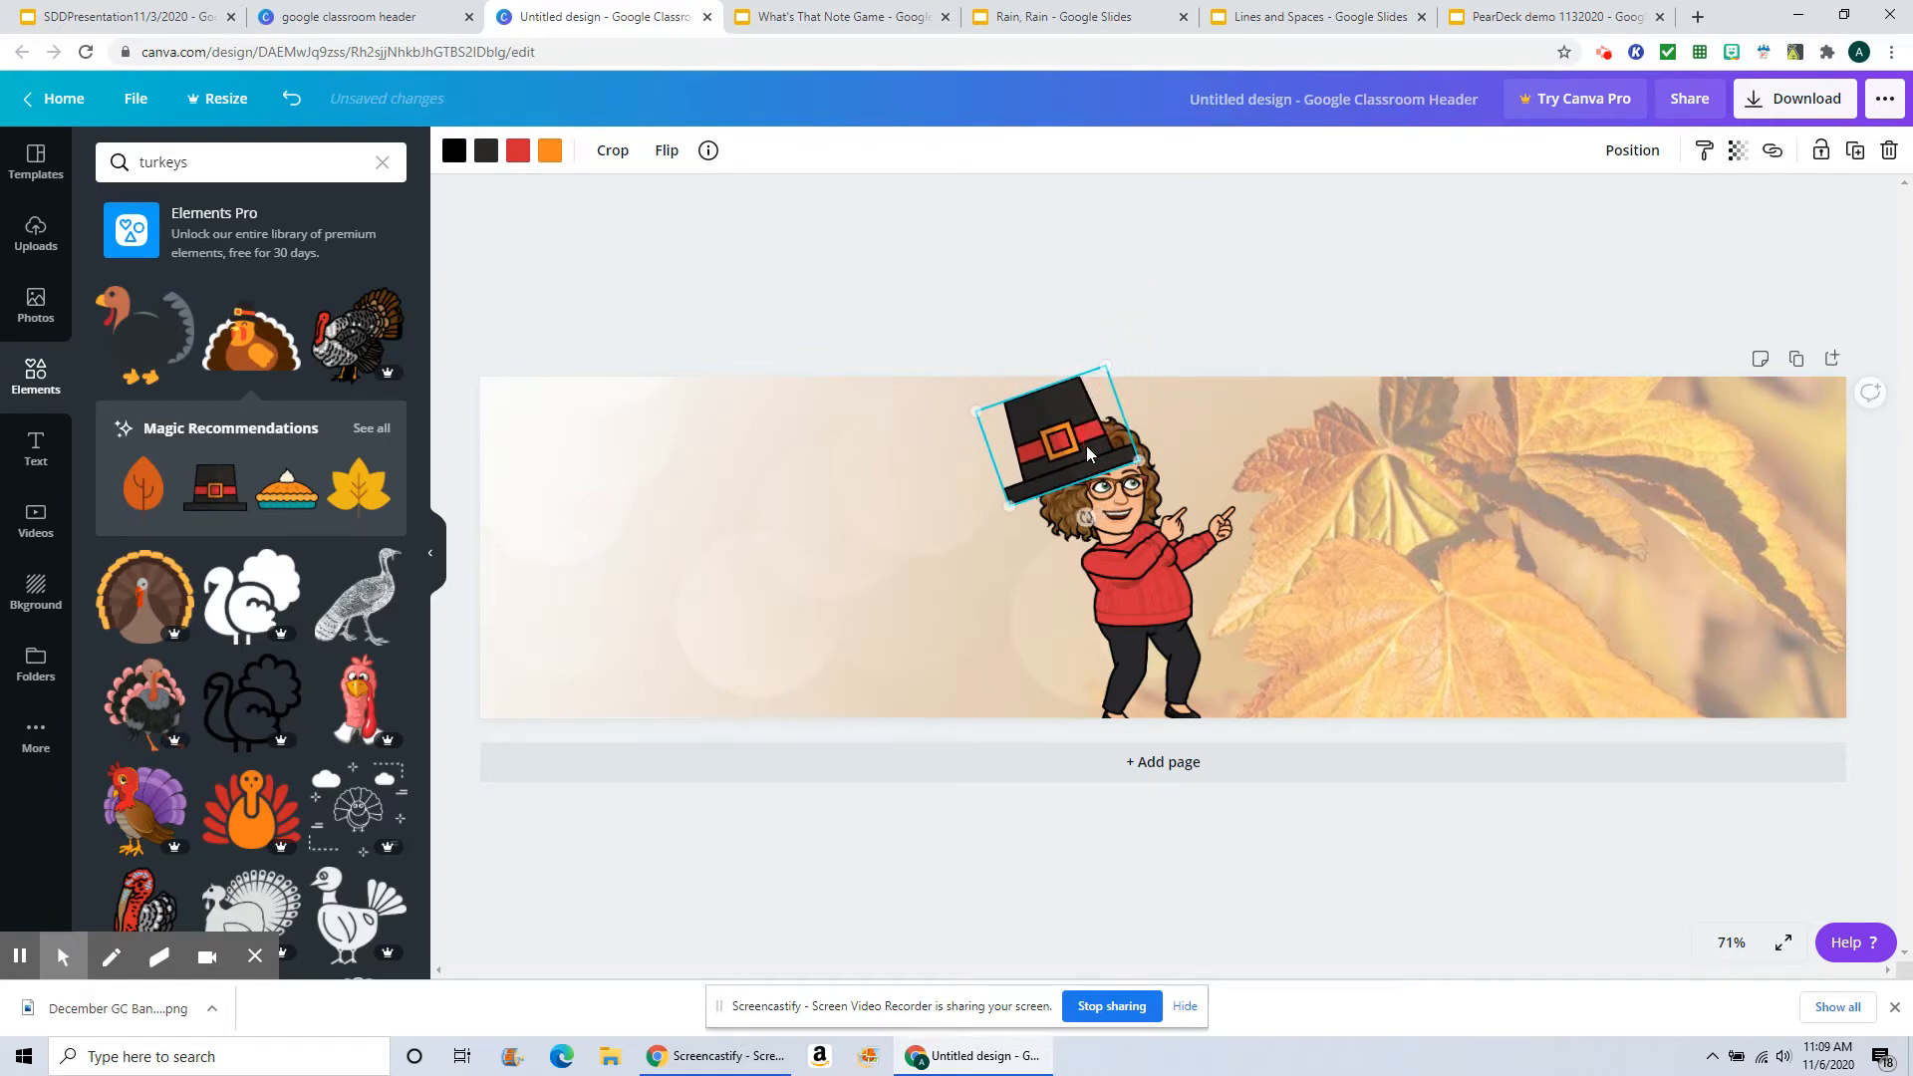
left_click_drag(1078, 457, 1101, 453)
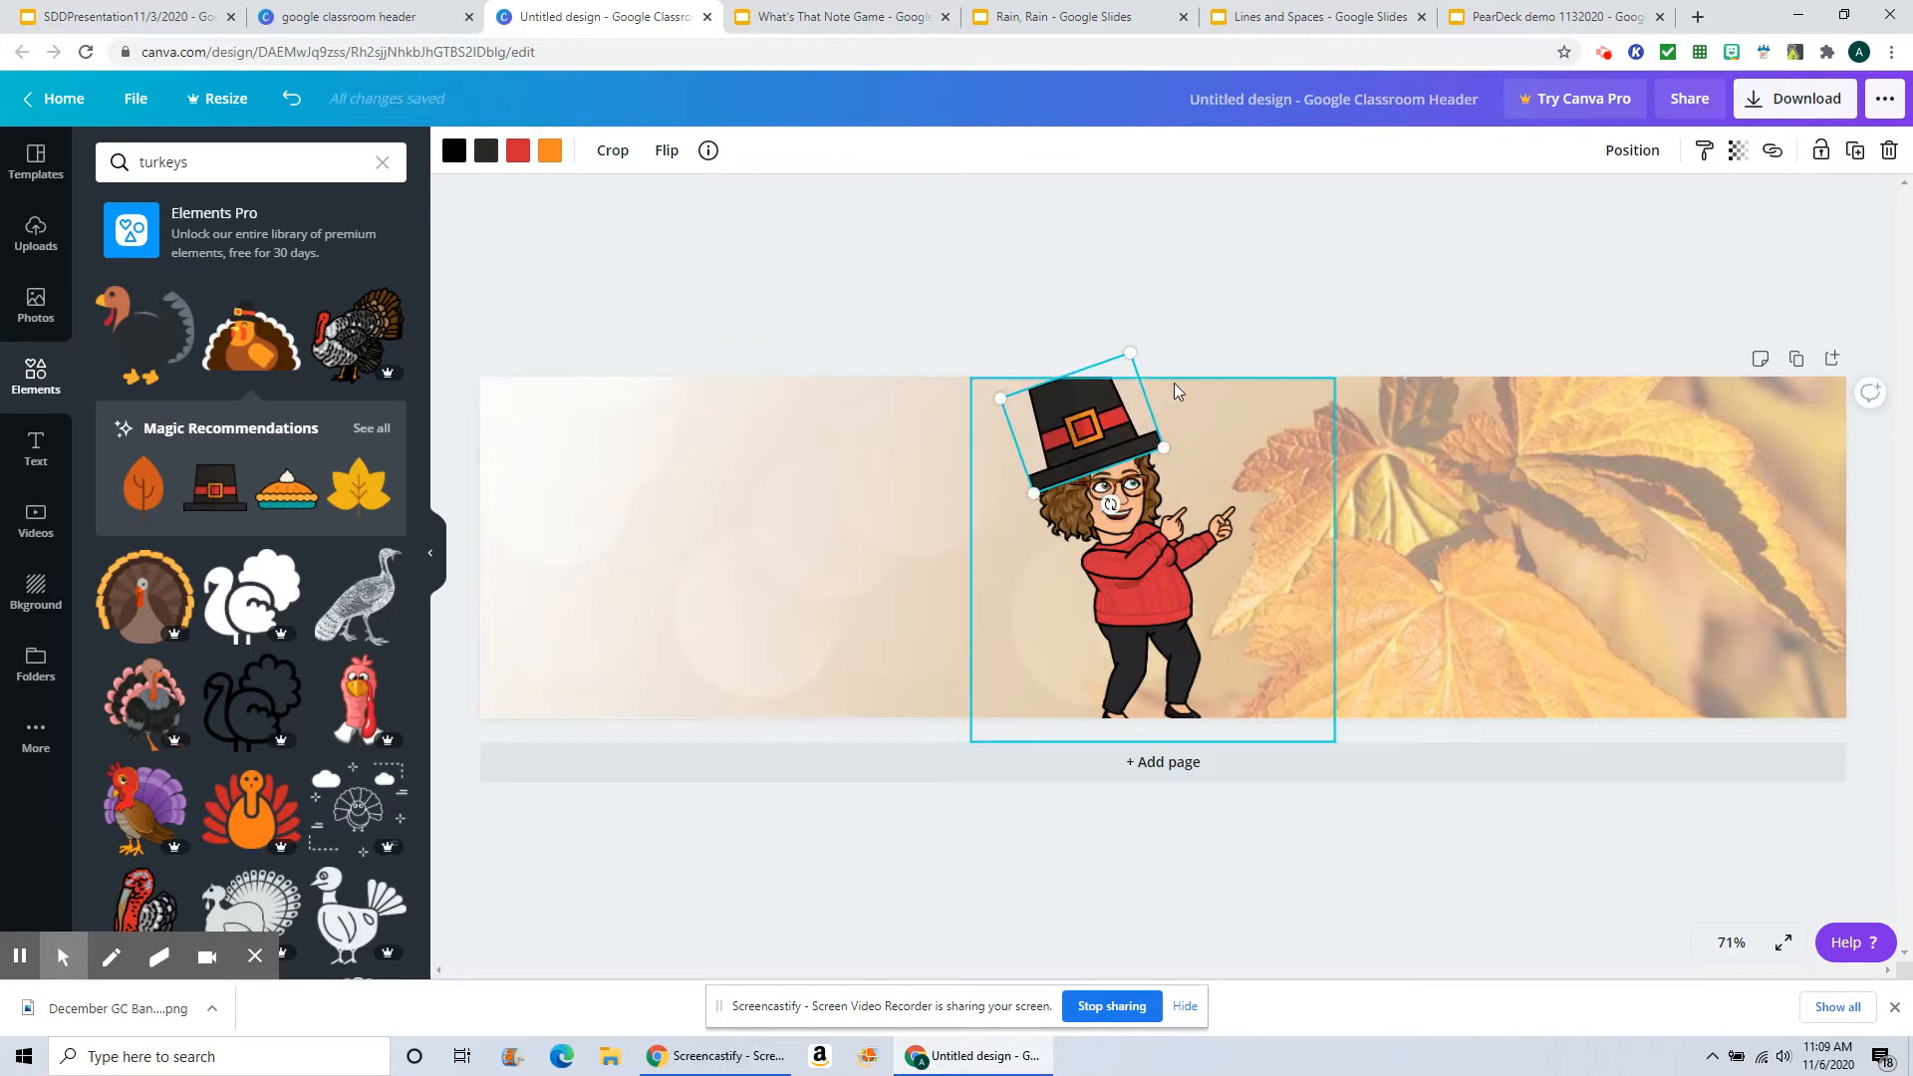
left_click(1201, 296)
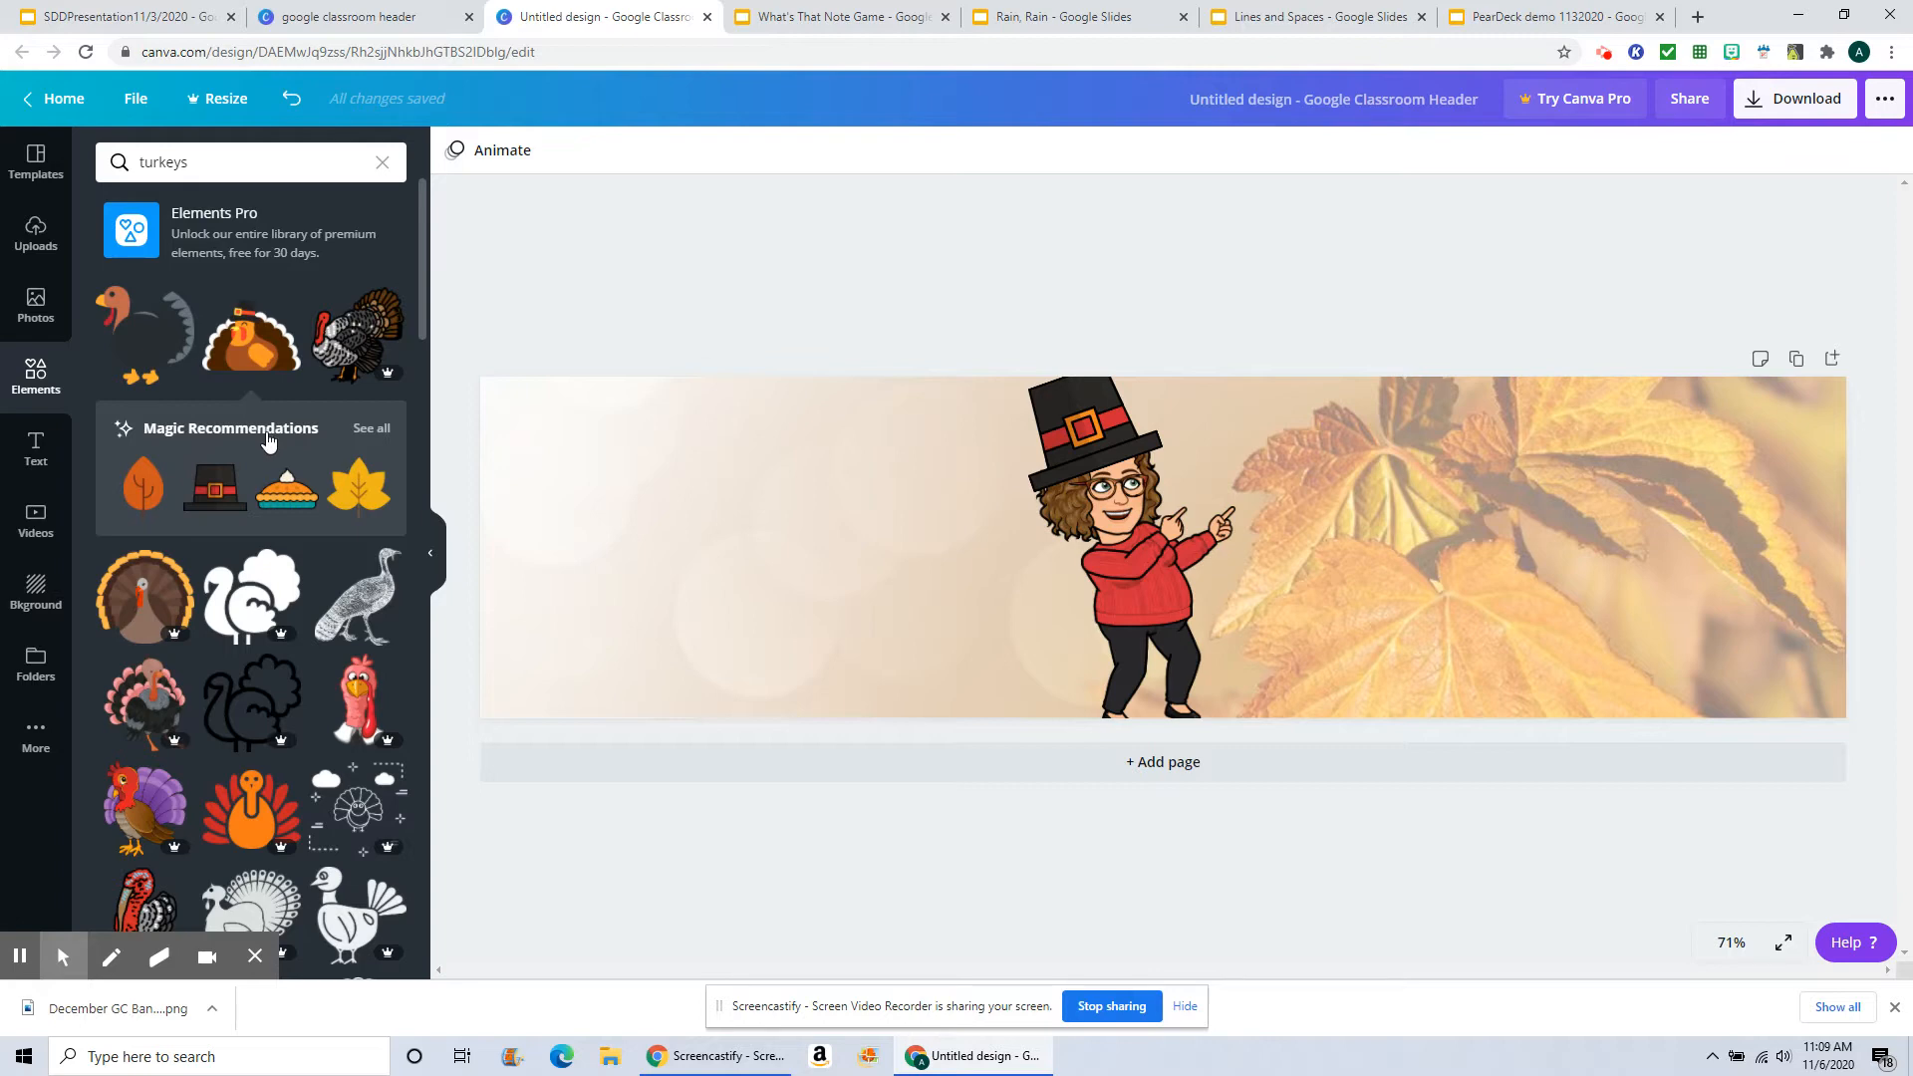
Step: Open all magic recommendations and add the pie, a yellow gourd and an ear of corn to the banner's right side
left_click(373, 428)
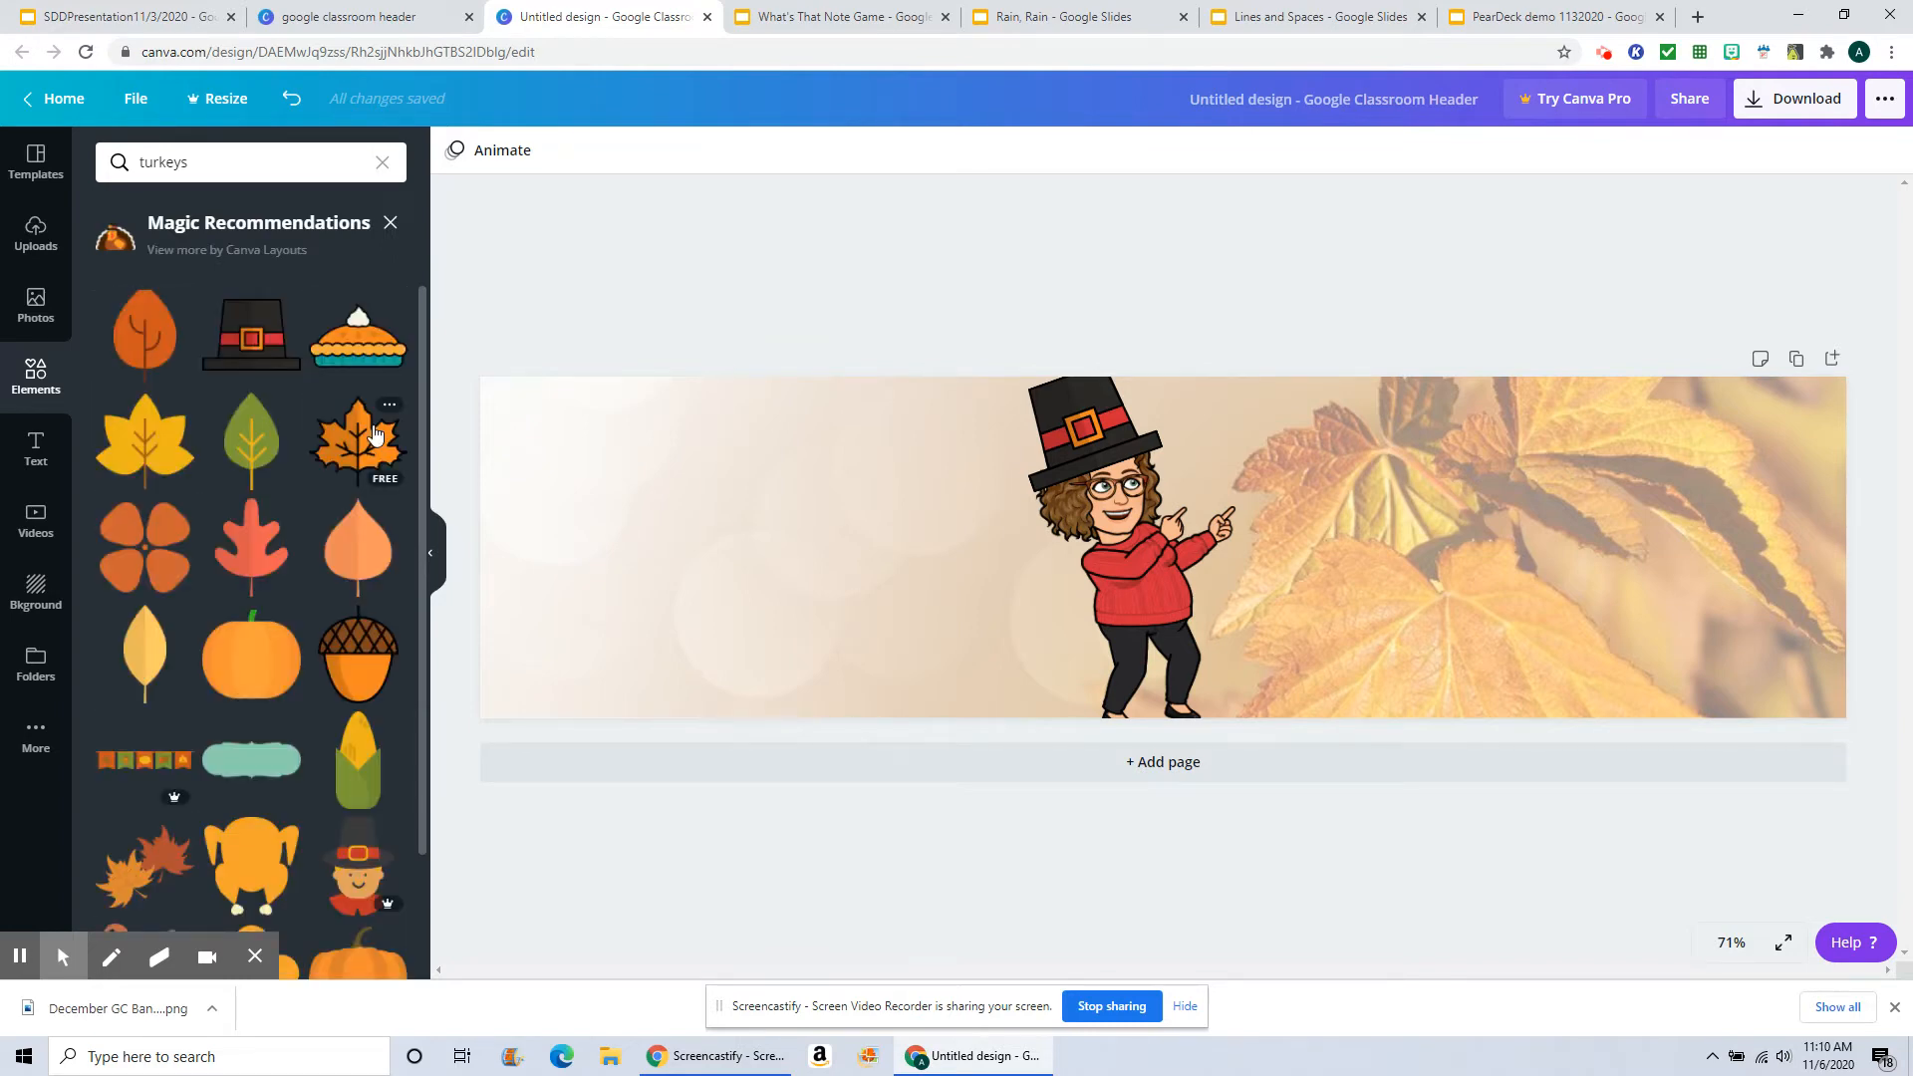
scroll(274, 698, "down", 2)
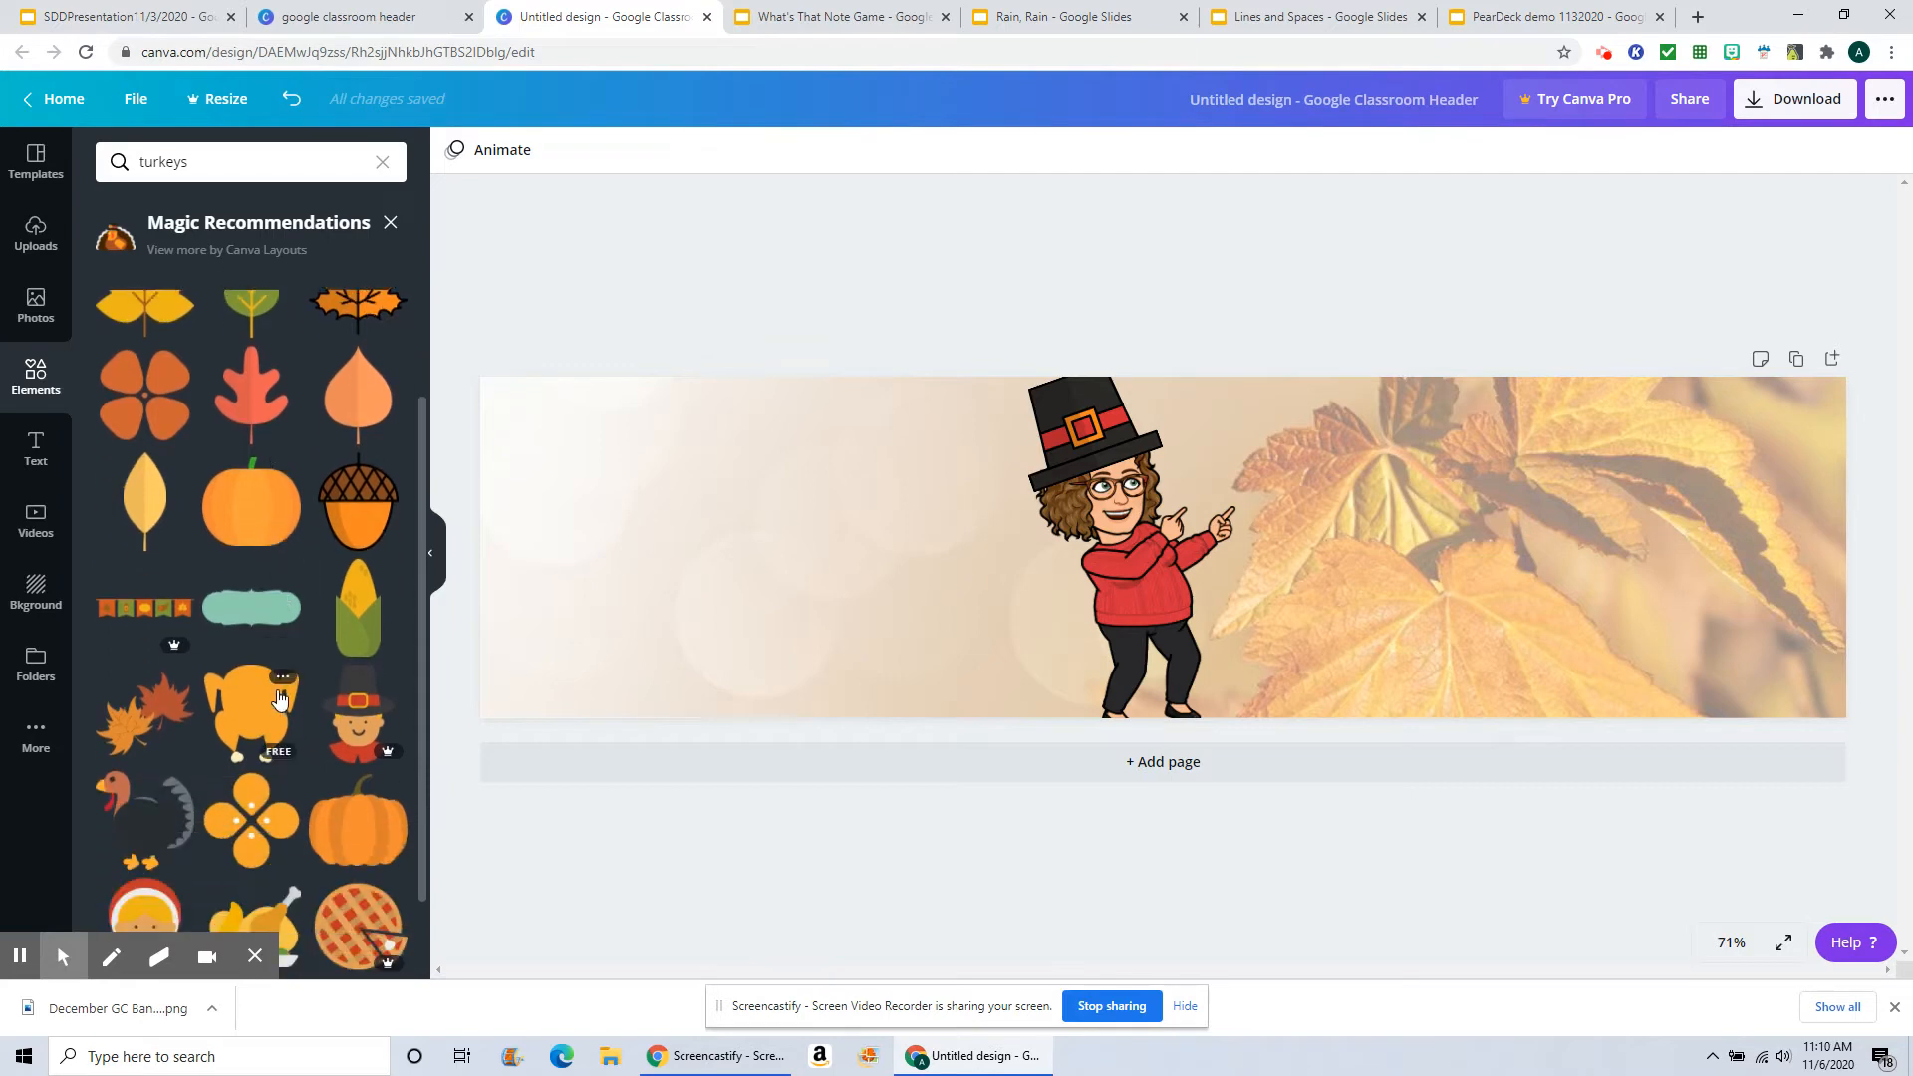
scroll(280, 700, "down", 1)
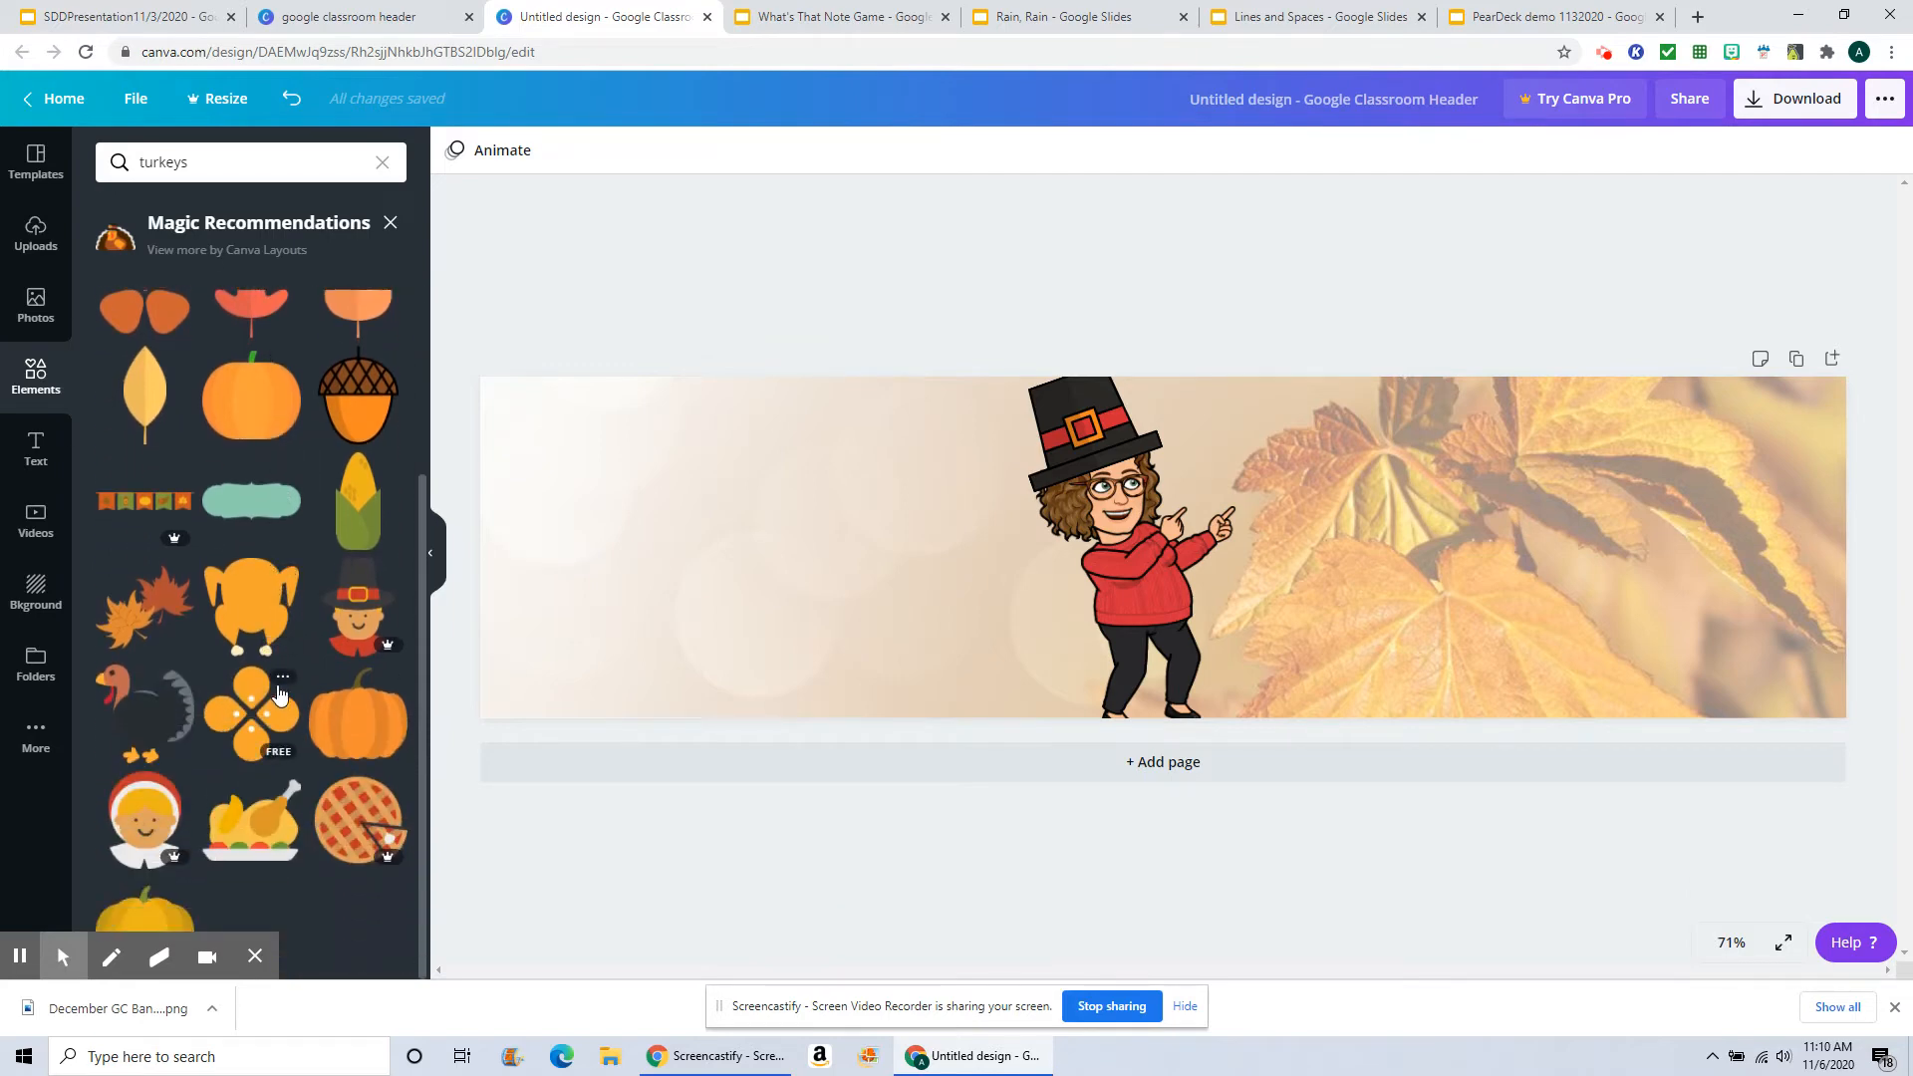
scroll(280, 695, "up", 2)
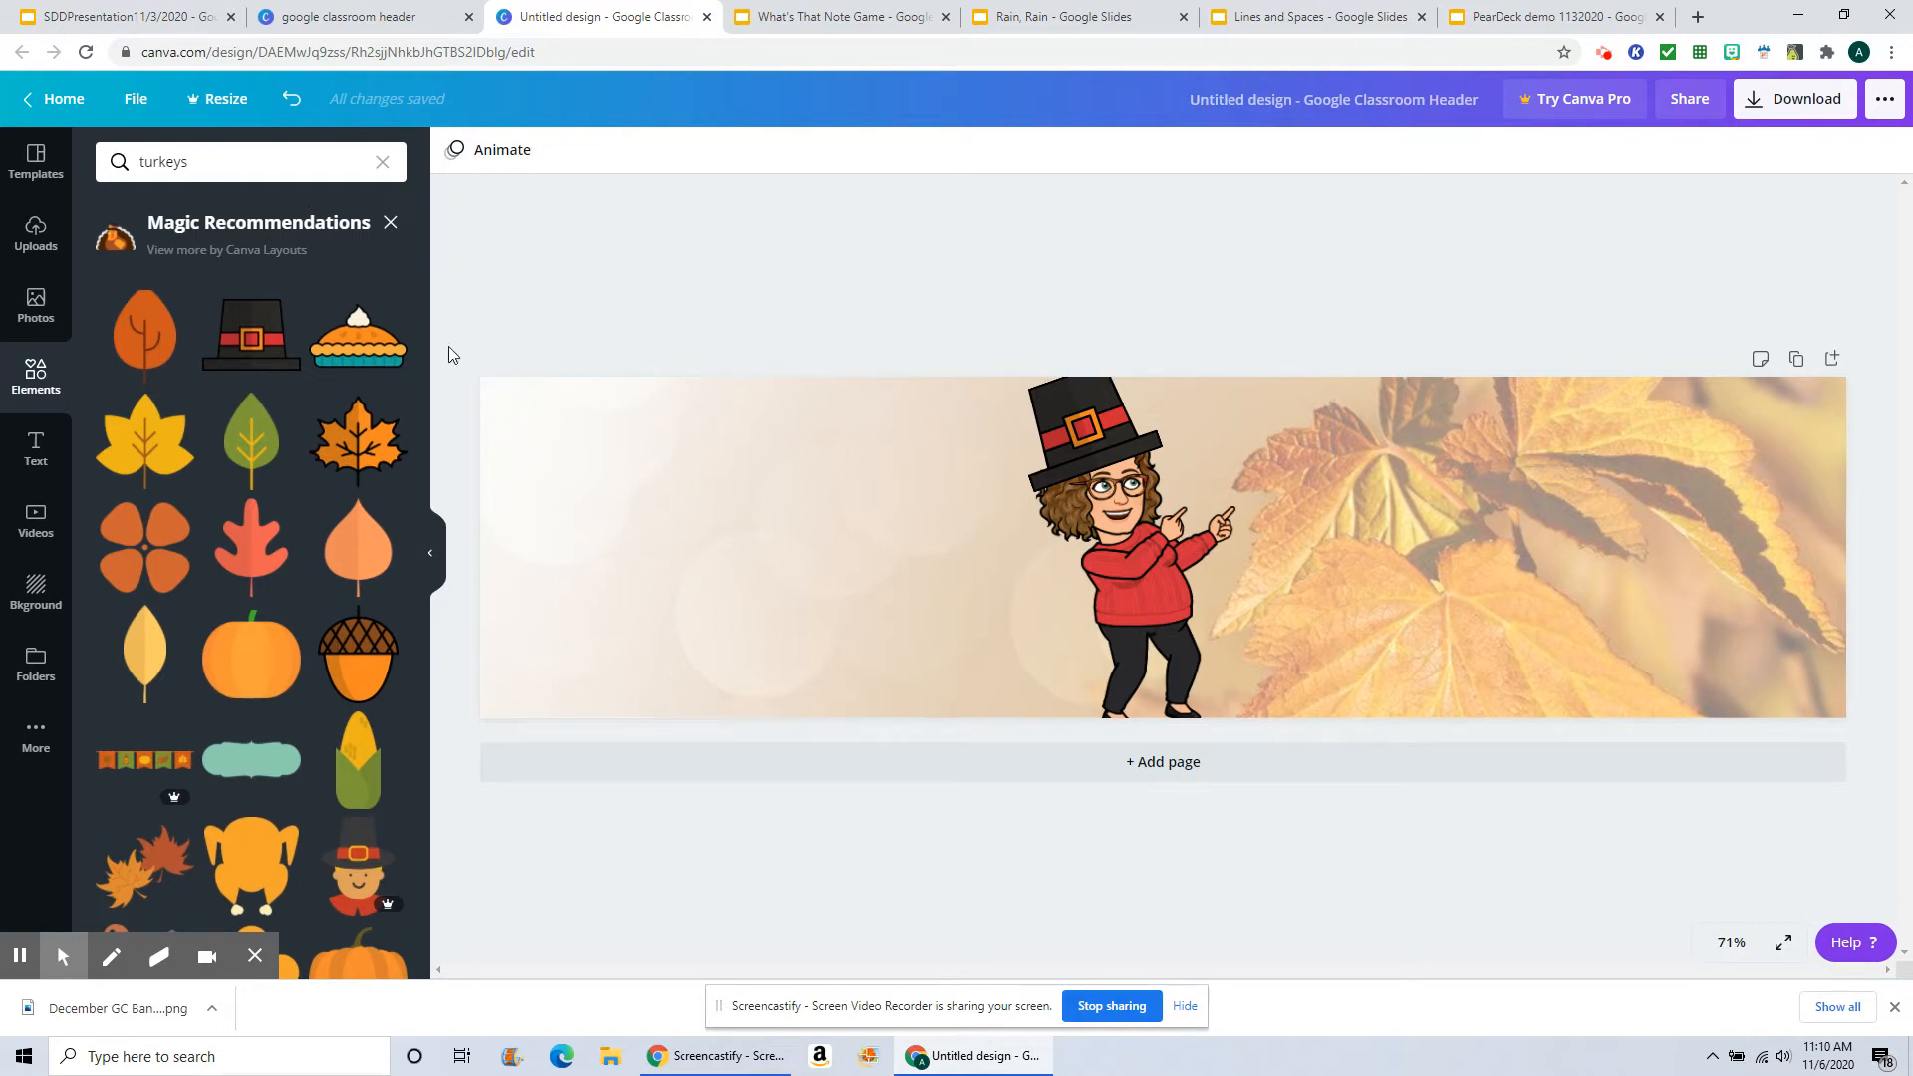
left_click_drag(371, 350, 1495, 525)
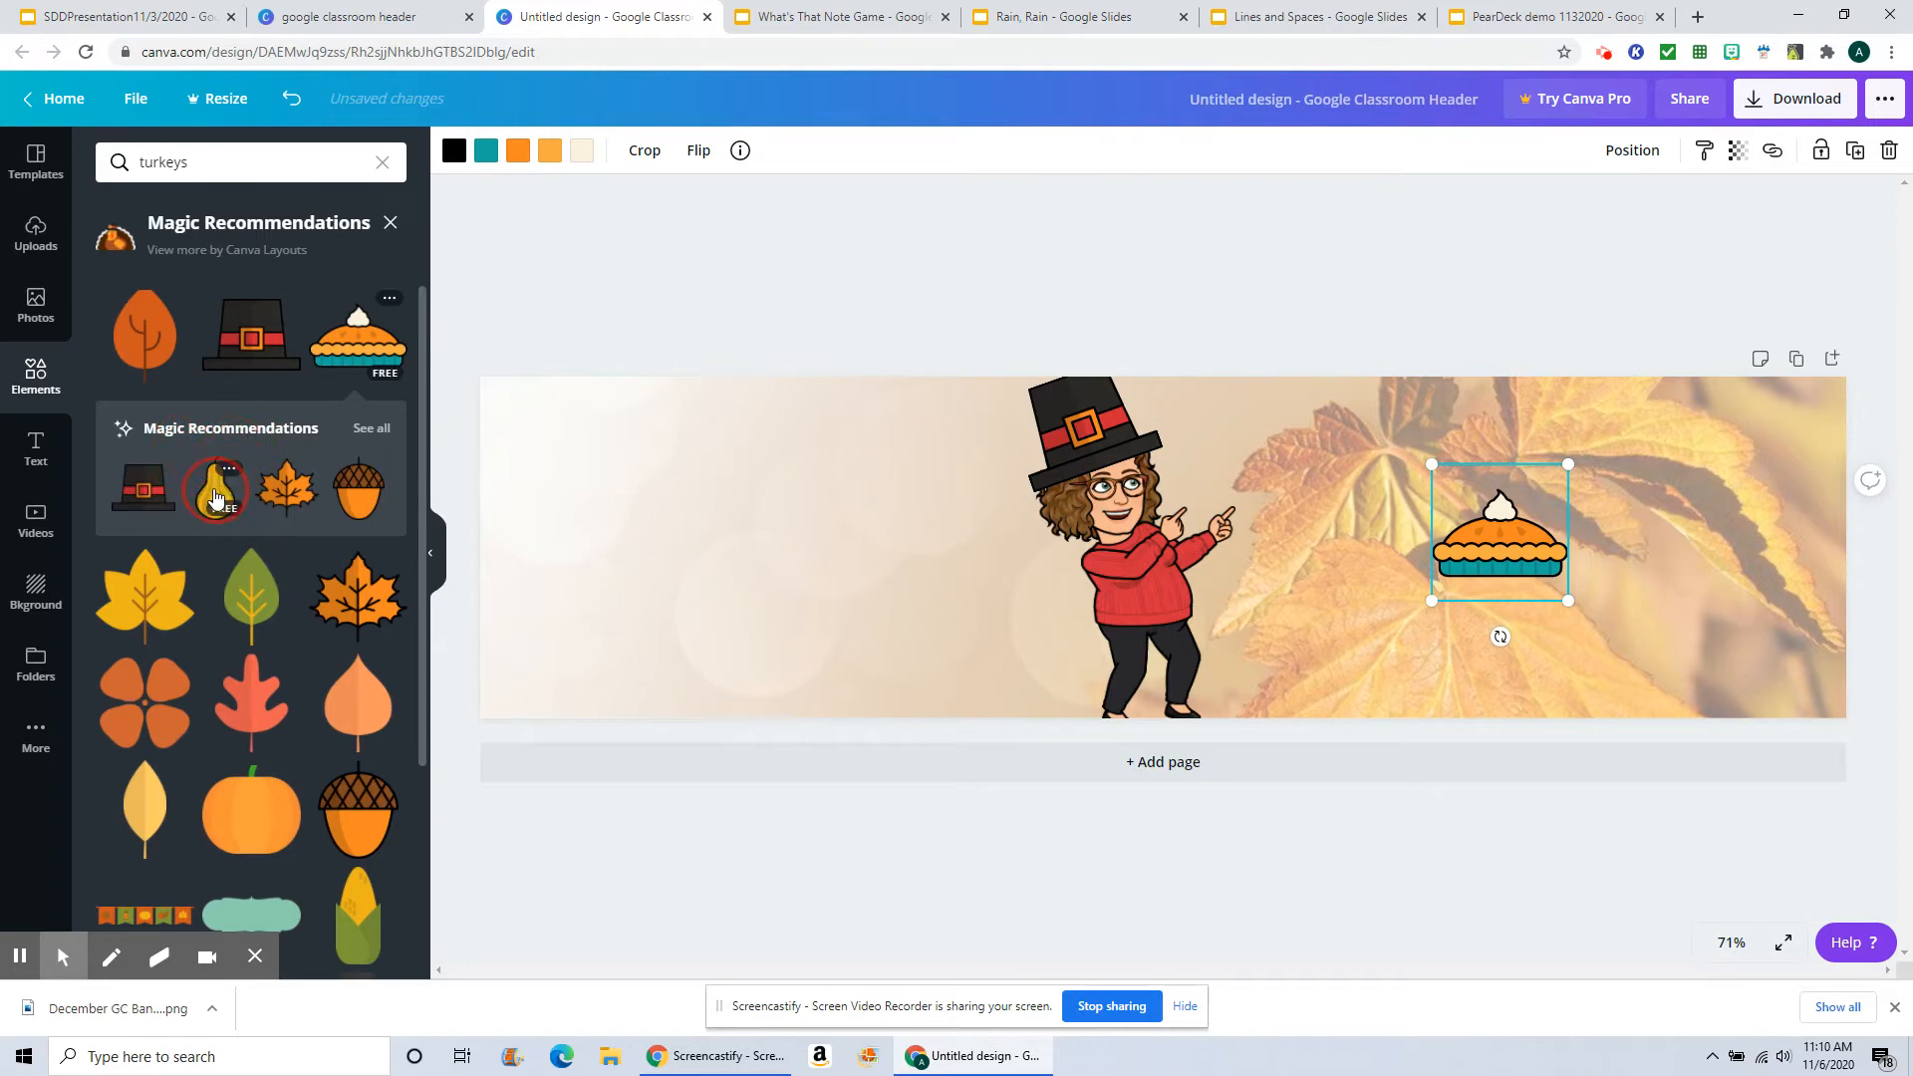
left_click_drag(215, 495, 1353, 499)
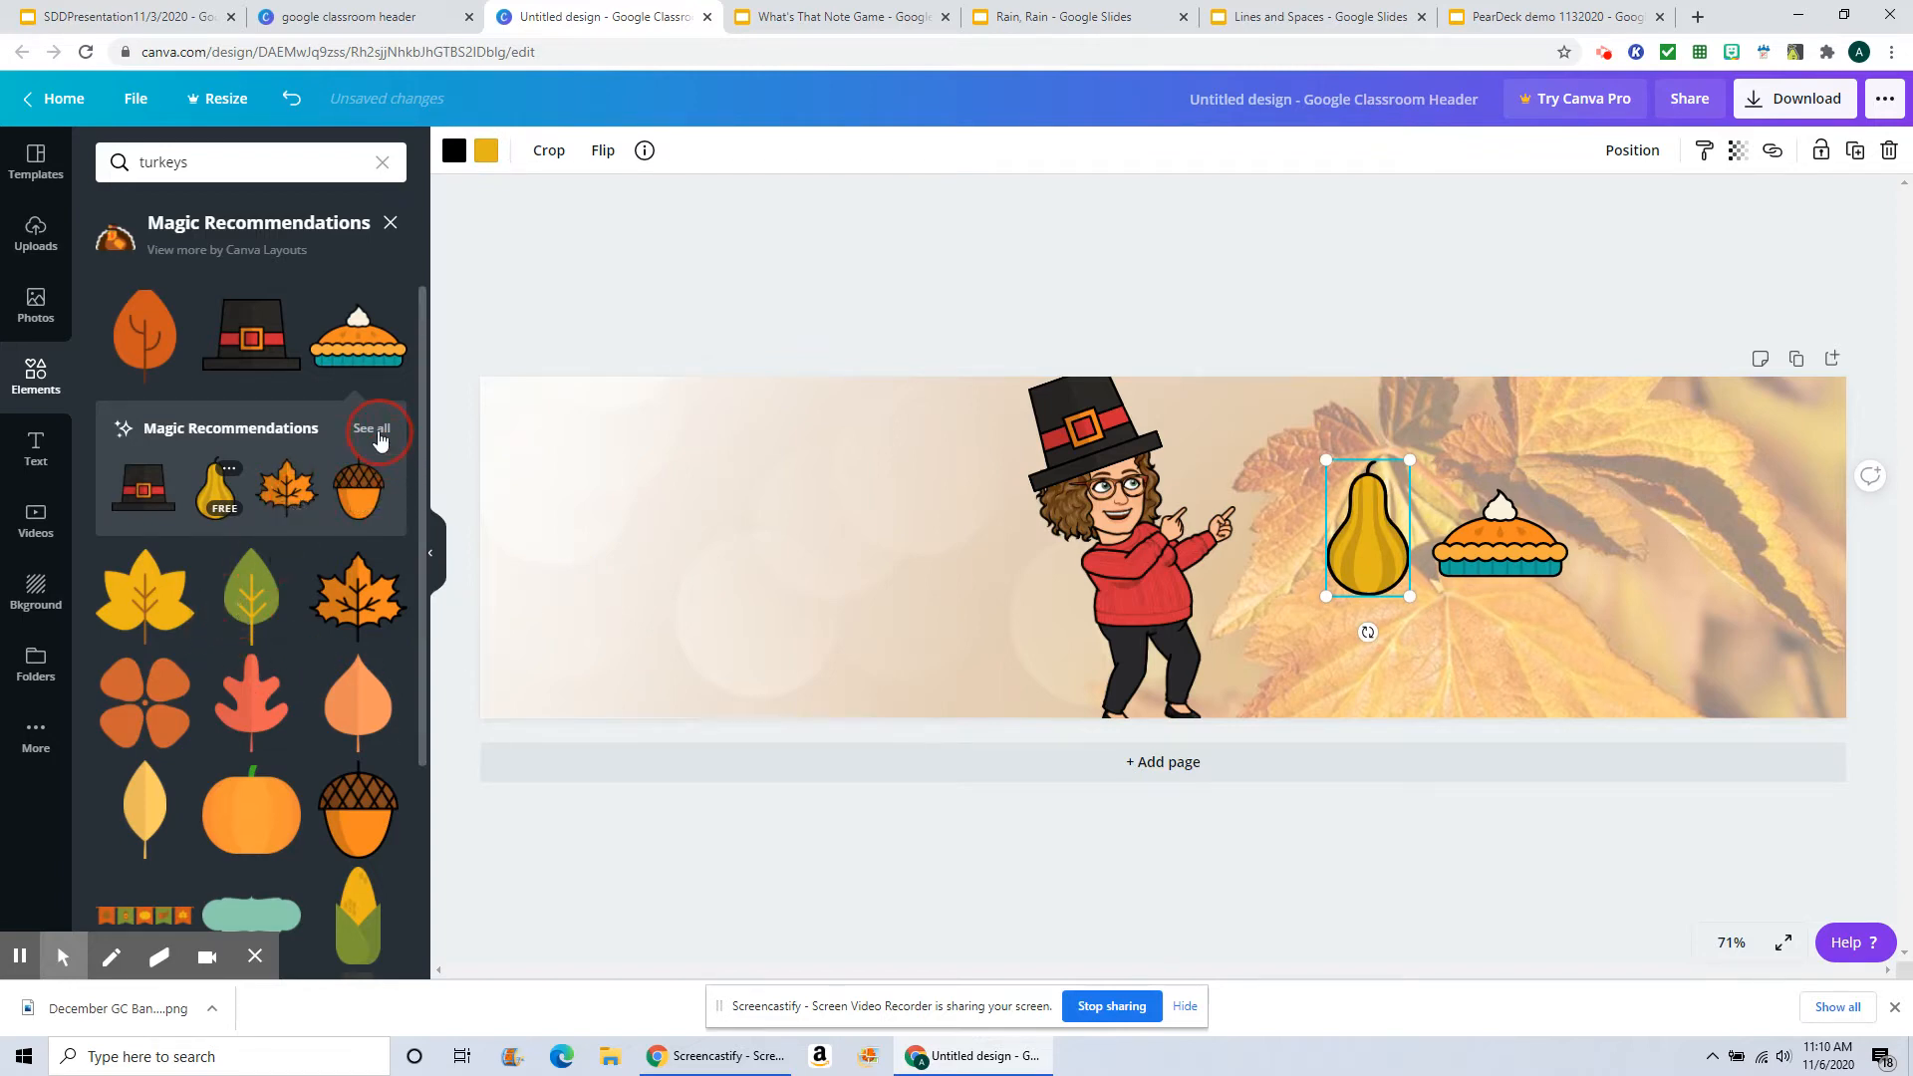
left_click_drag(358, 912, 1591, 518)
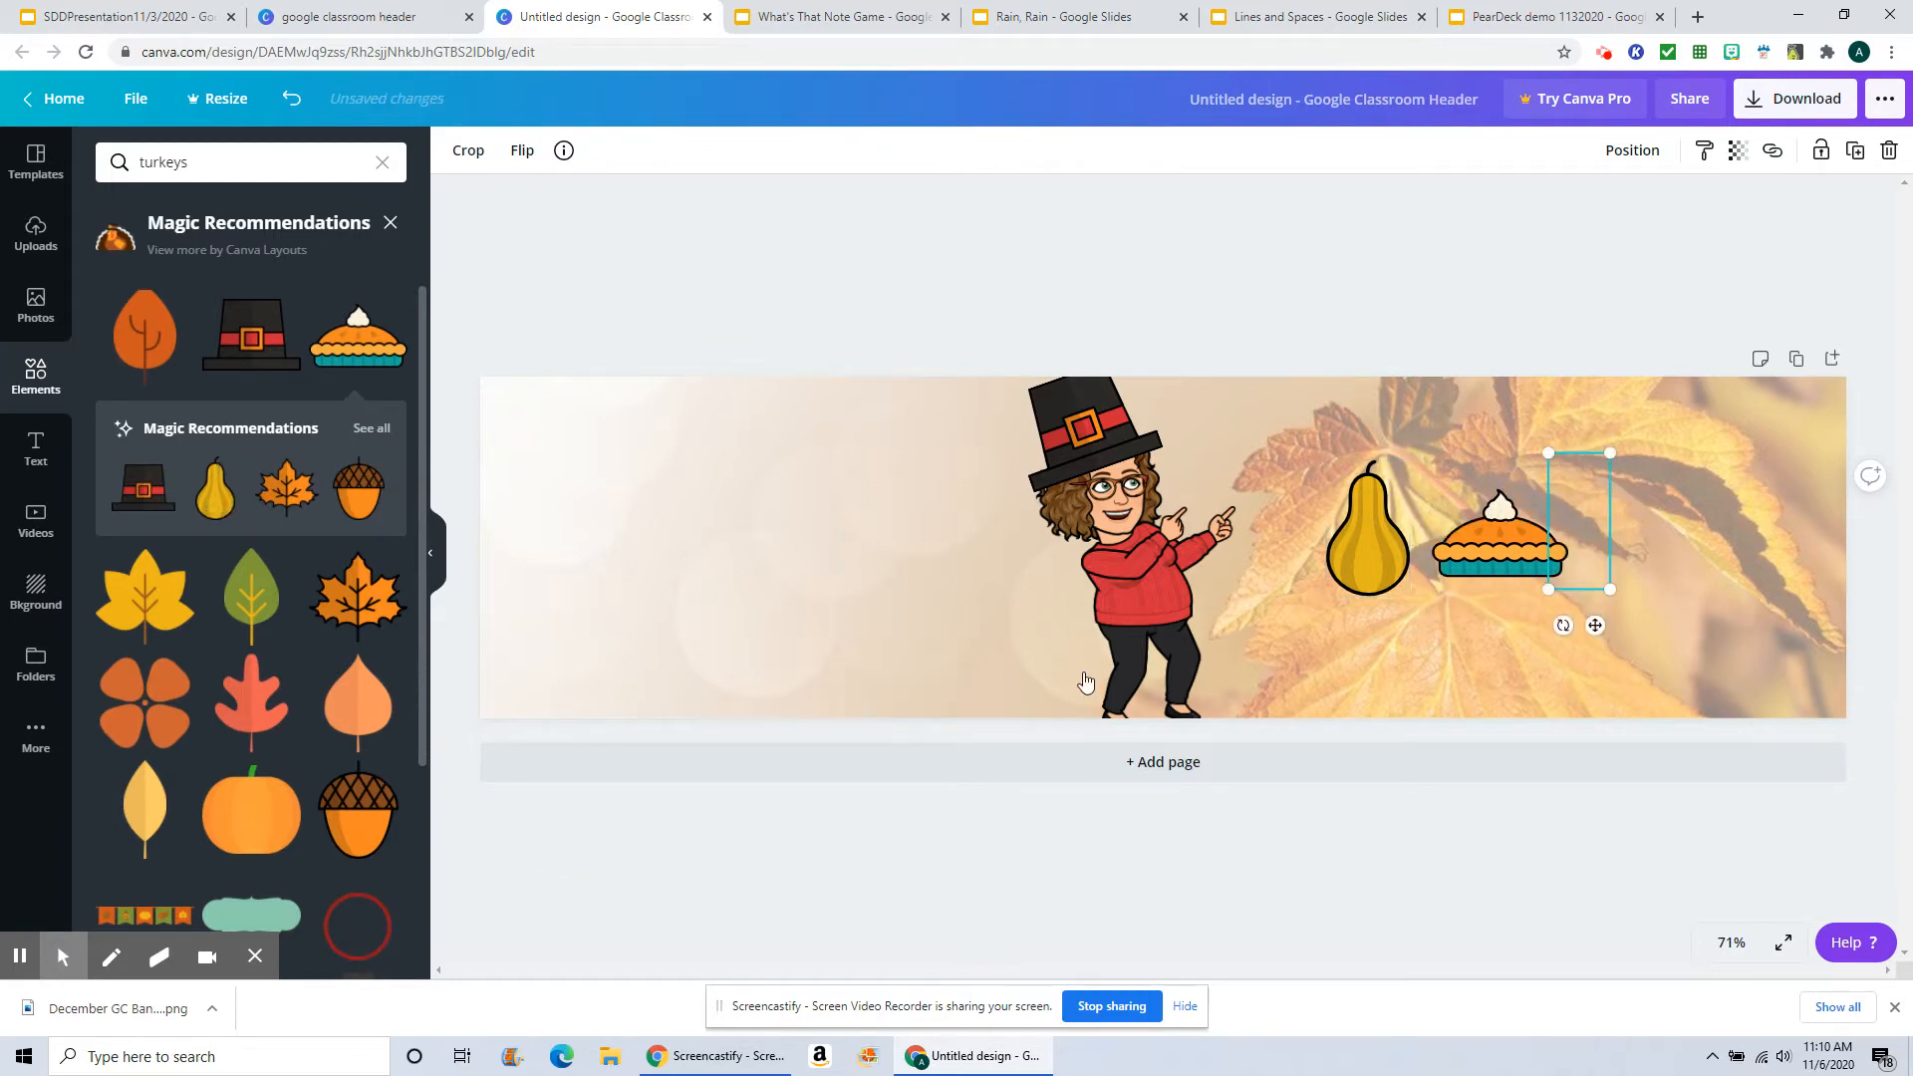
Step: Add an orange pumpkin and a yellow pumpkin from the recommendations onto the banner's right side
scroll(307, 749, "down", 4)
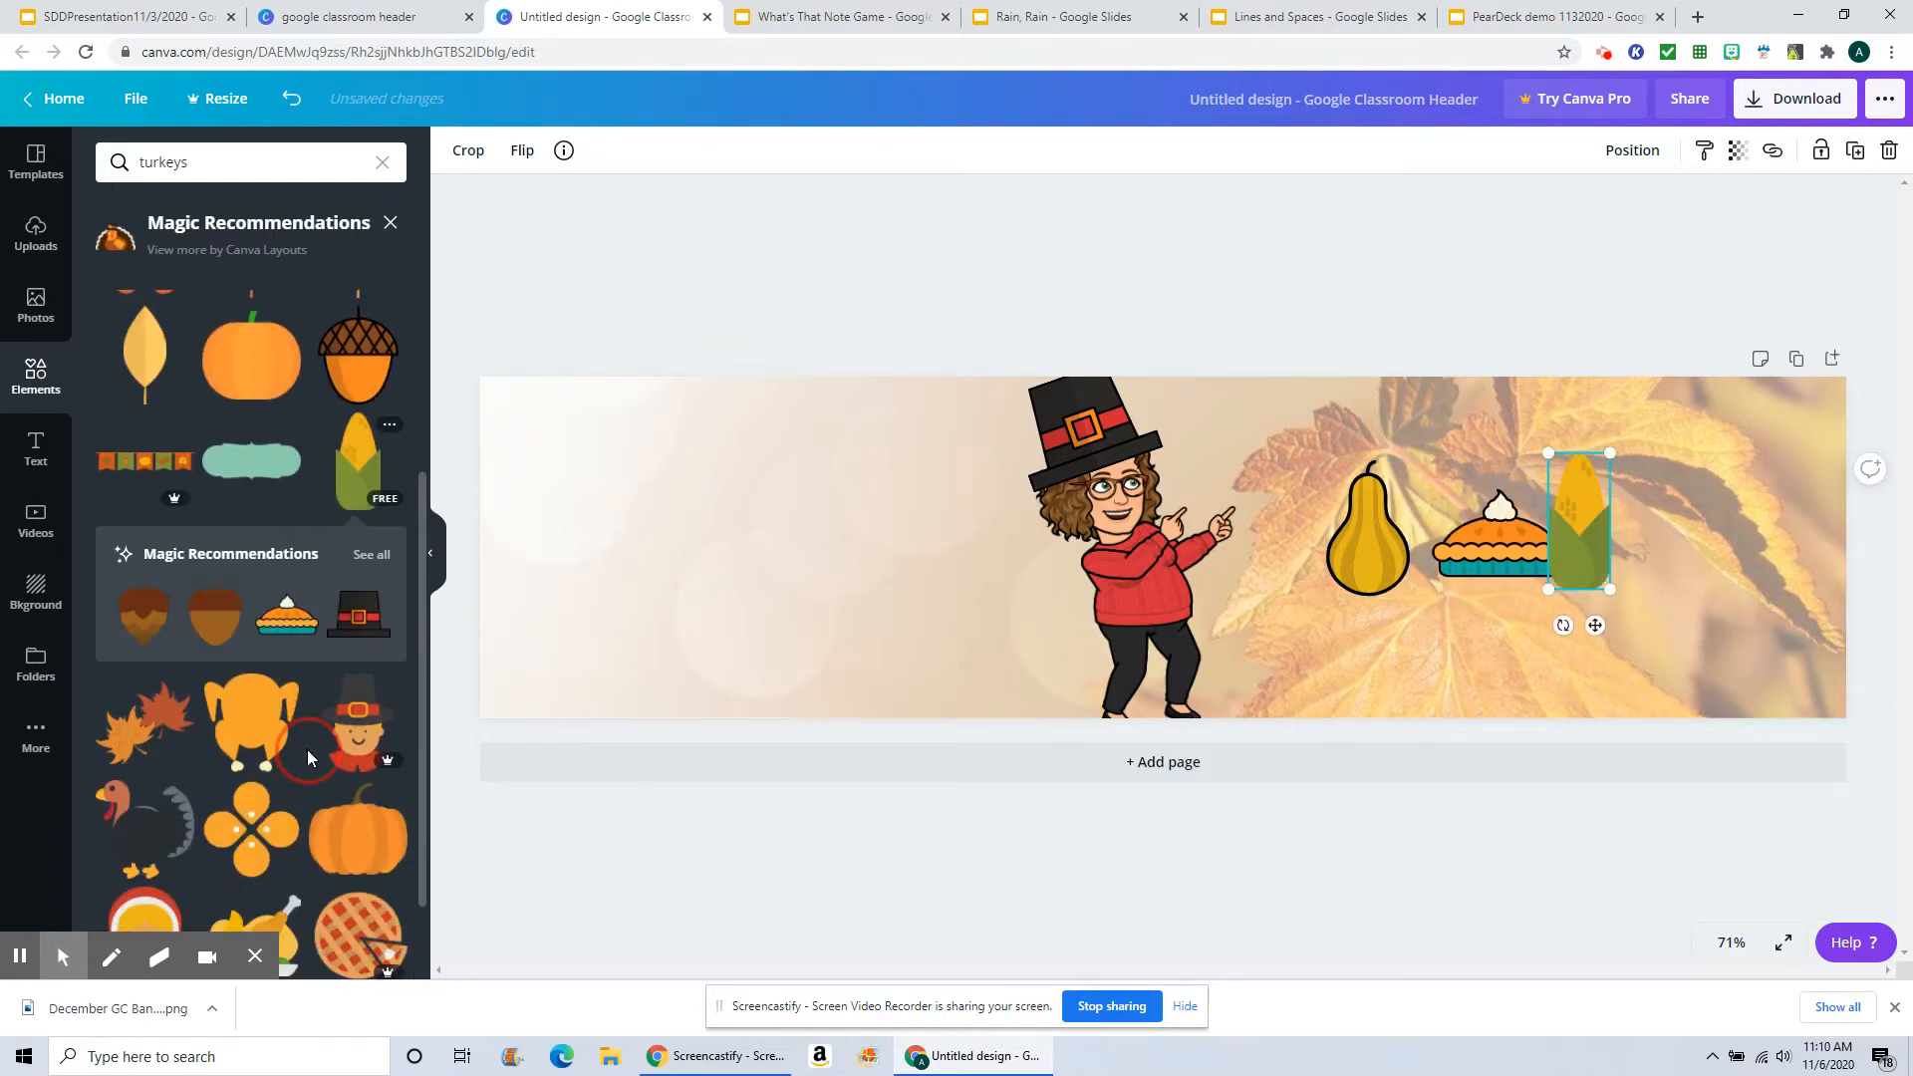
scroll(306, 749, "down", 2)
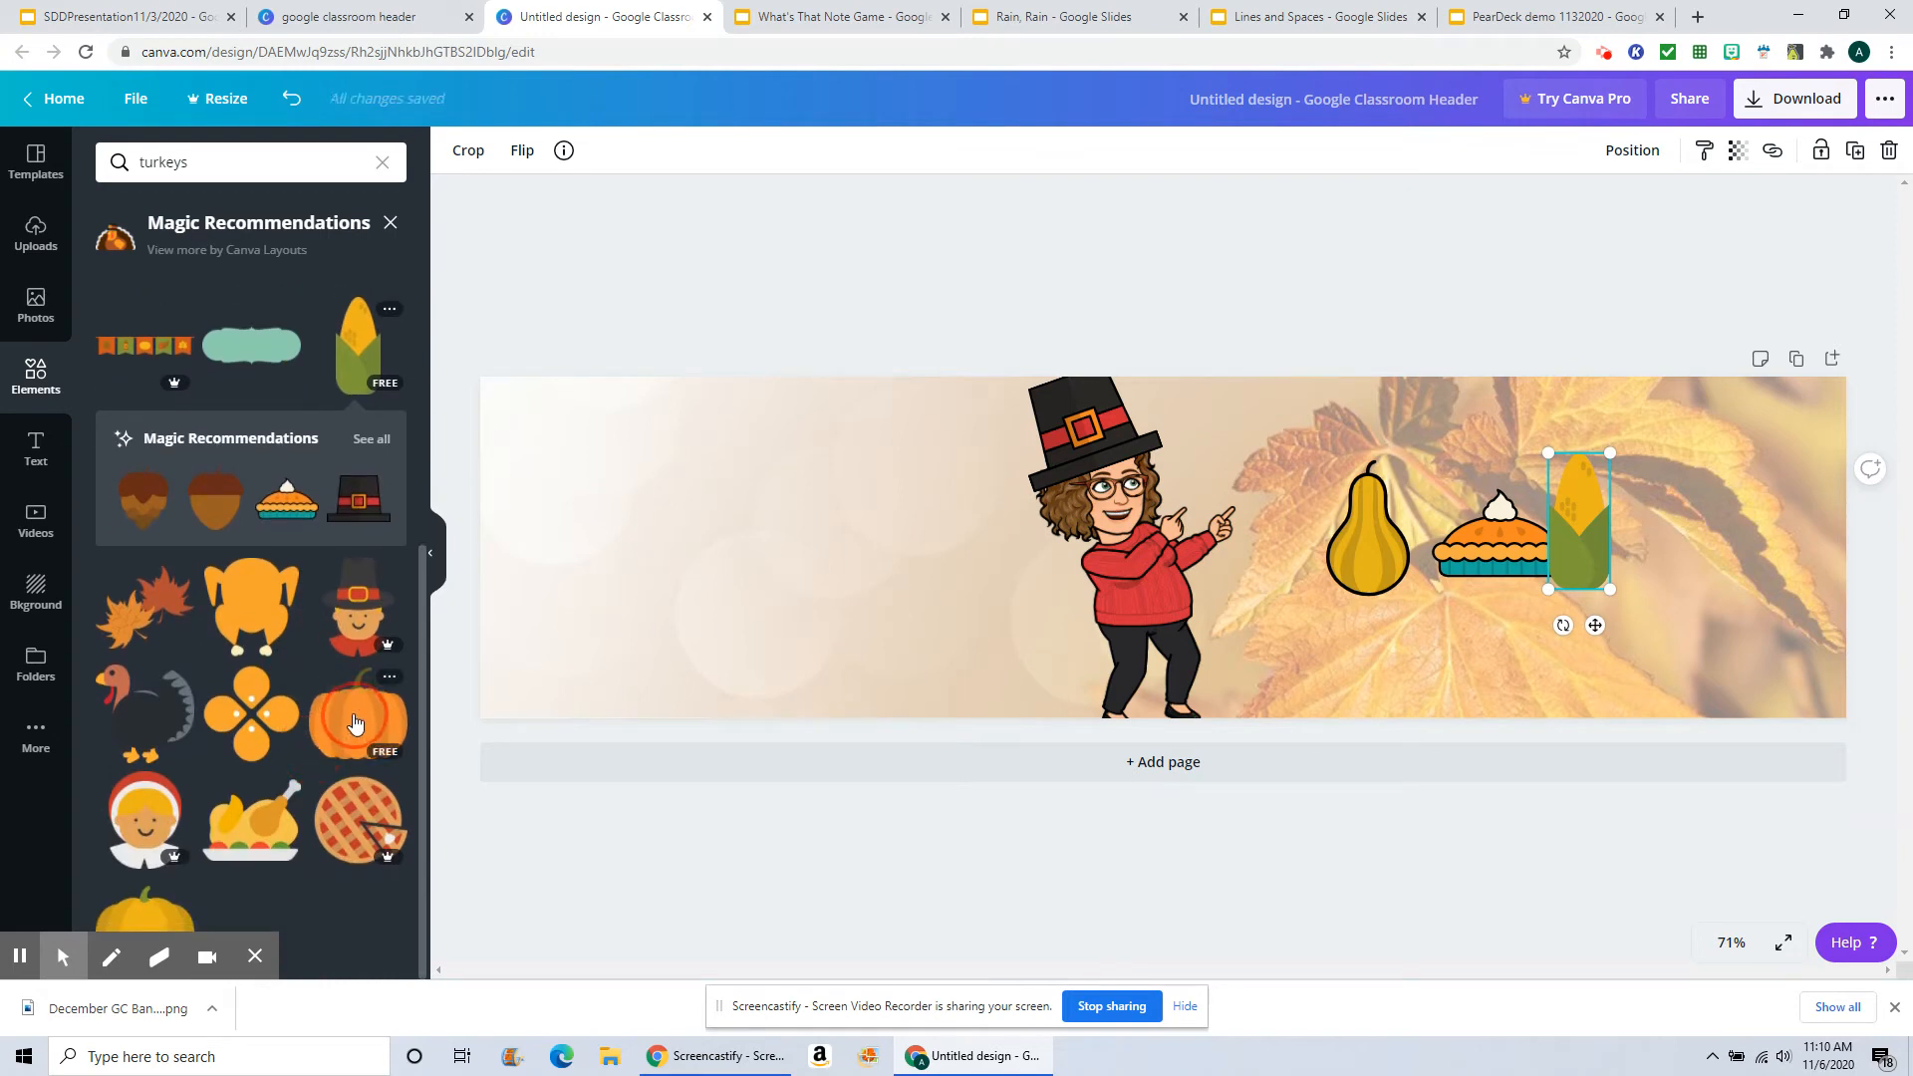
left_click_drag(354, 722, 1397, 470)
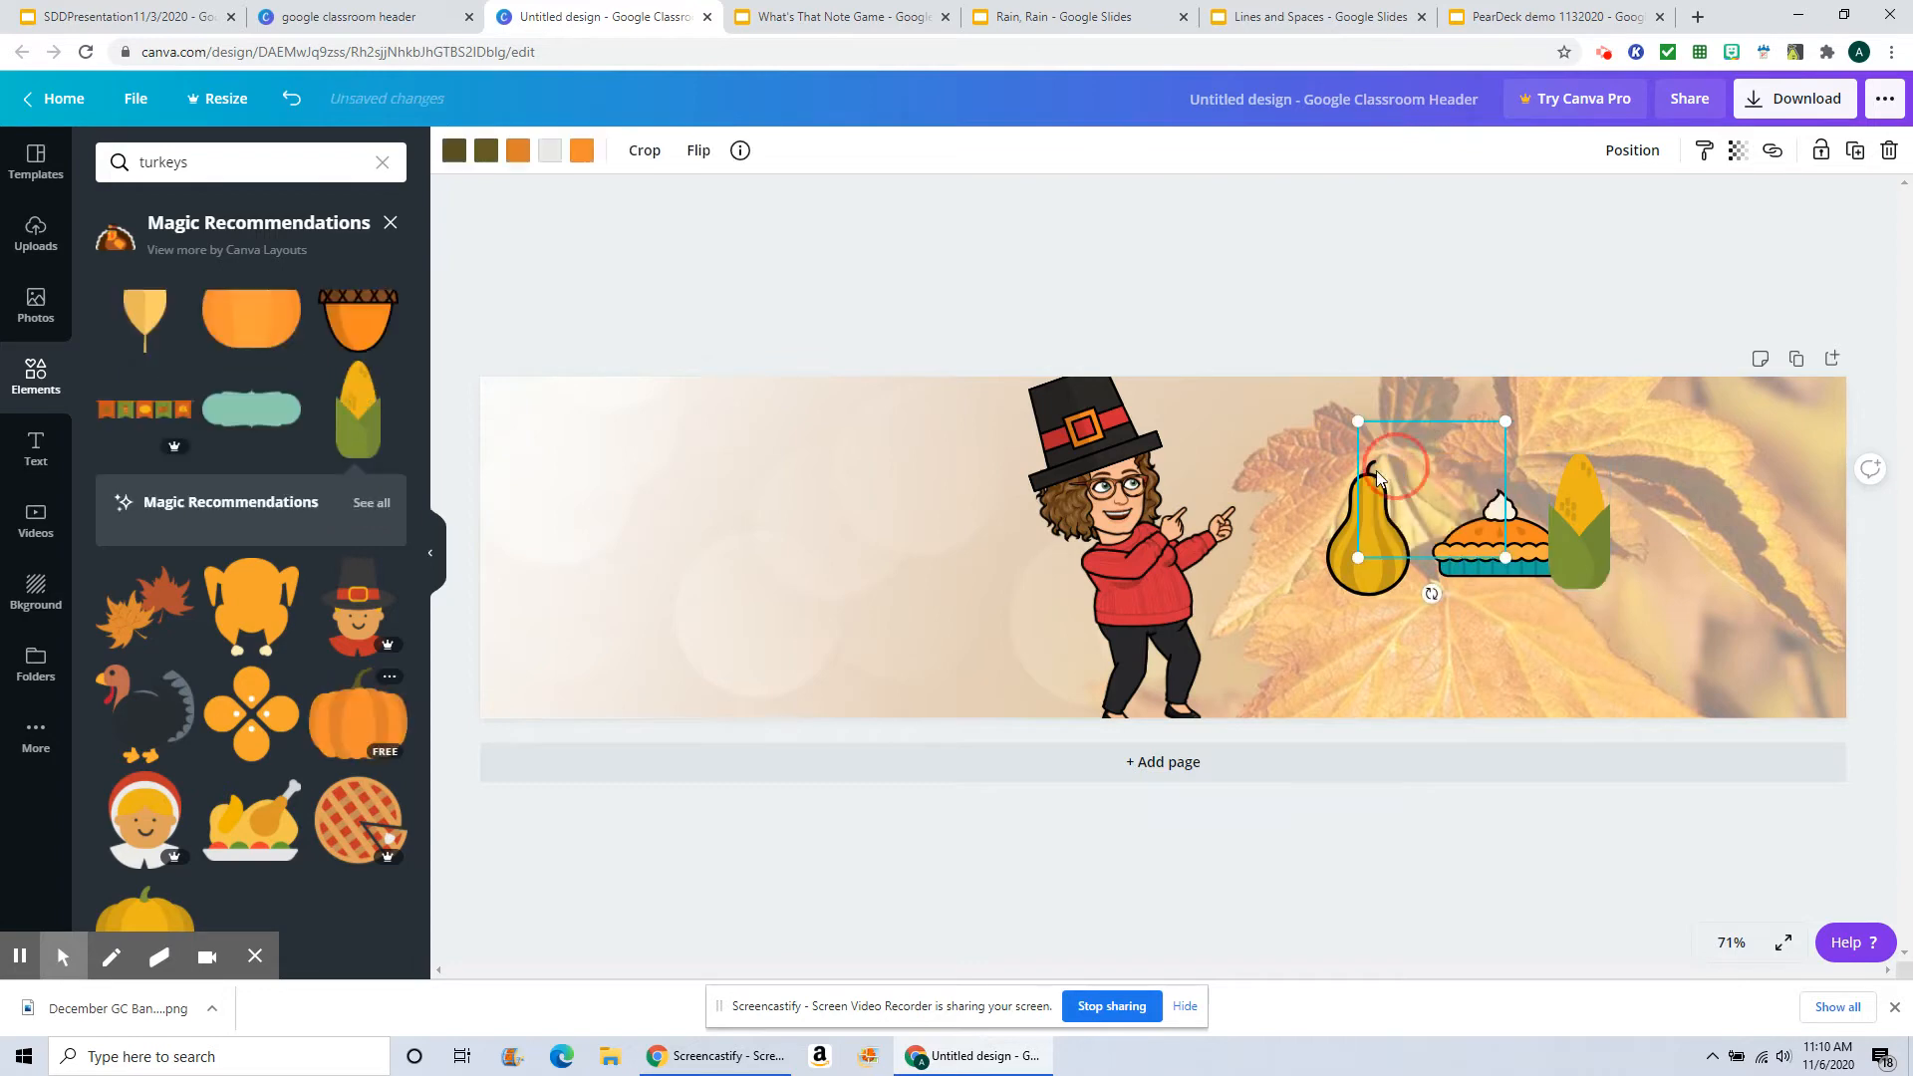
scroll(307, 739, "down", 2)
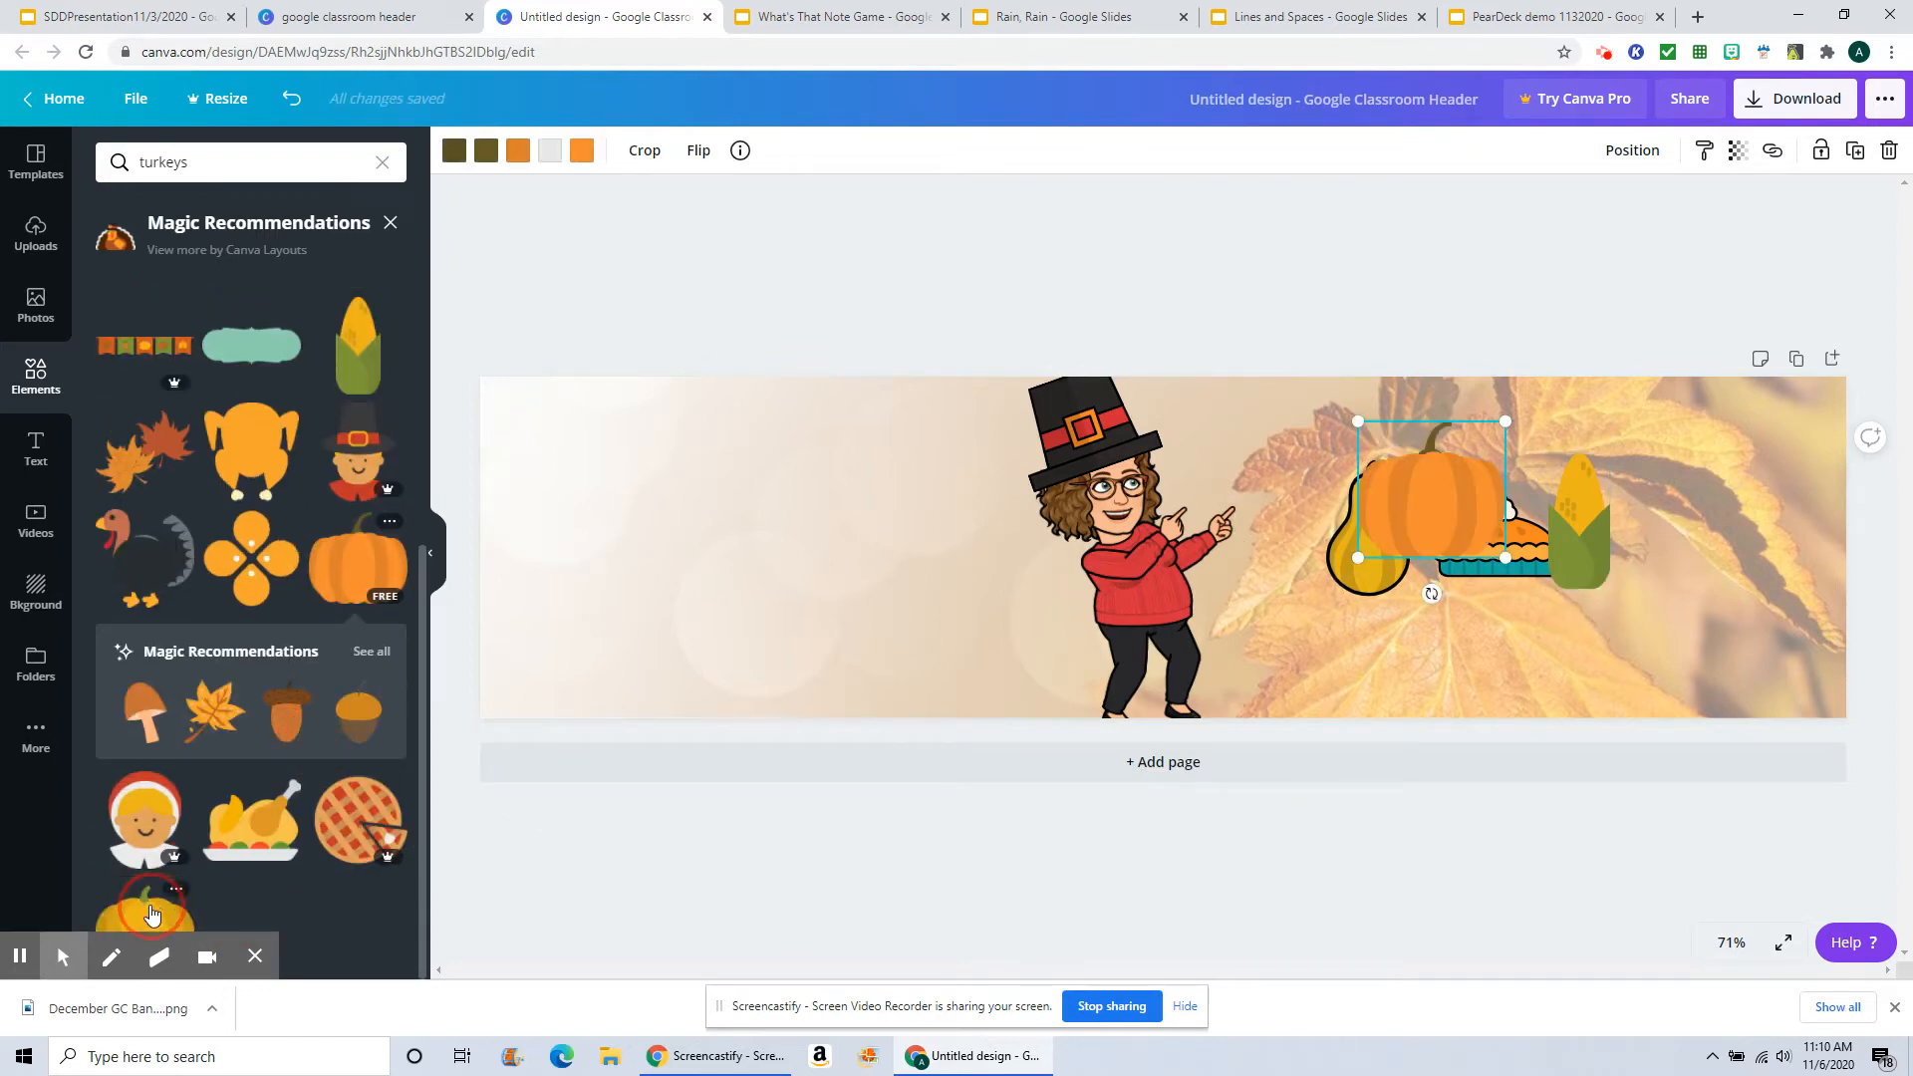
left_click_drag(157, 908, 1615, 469)
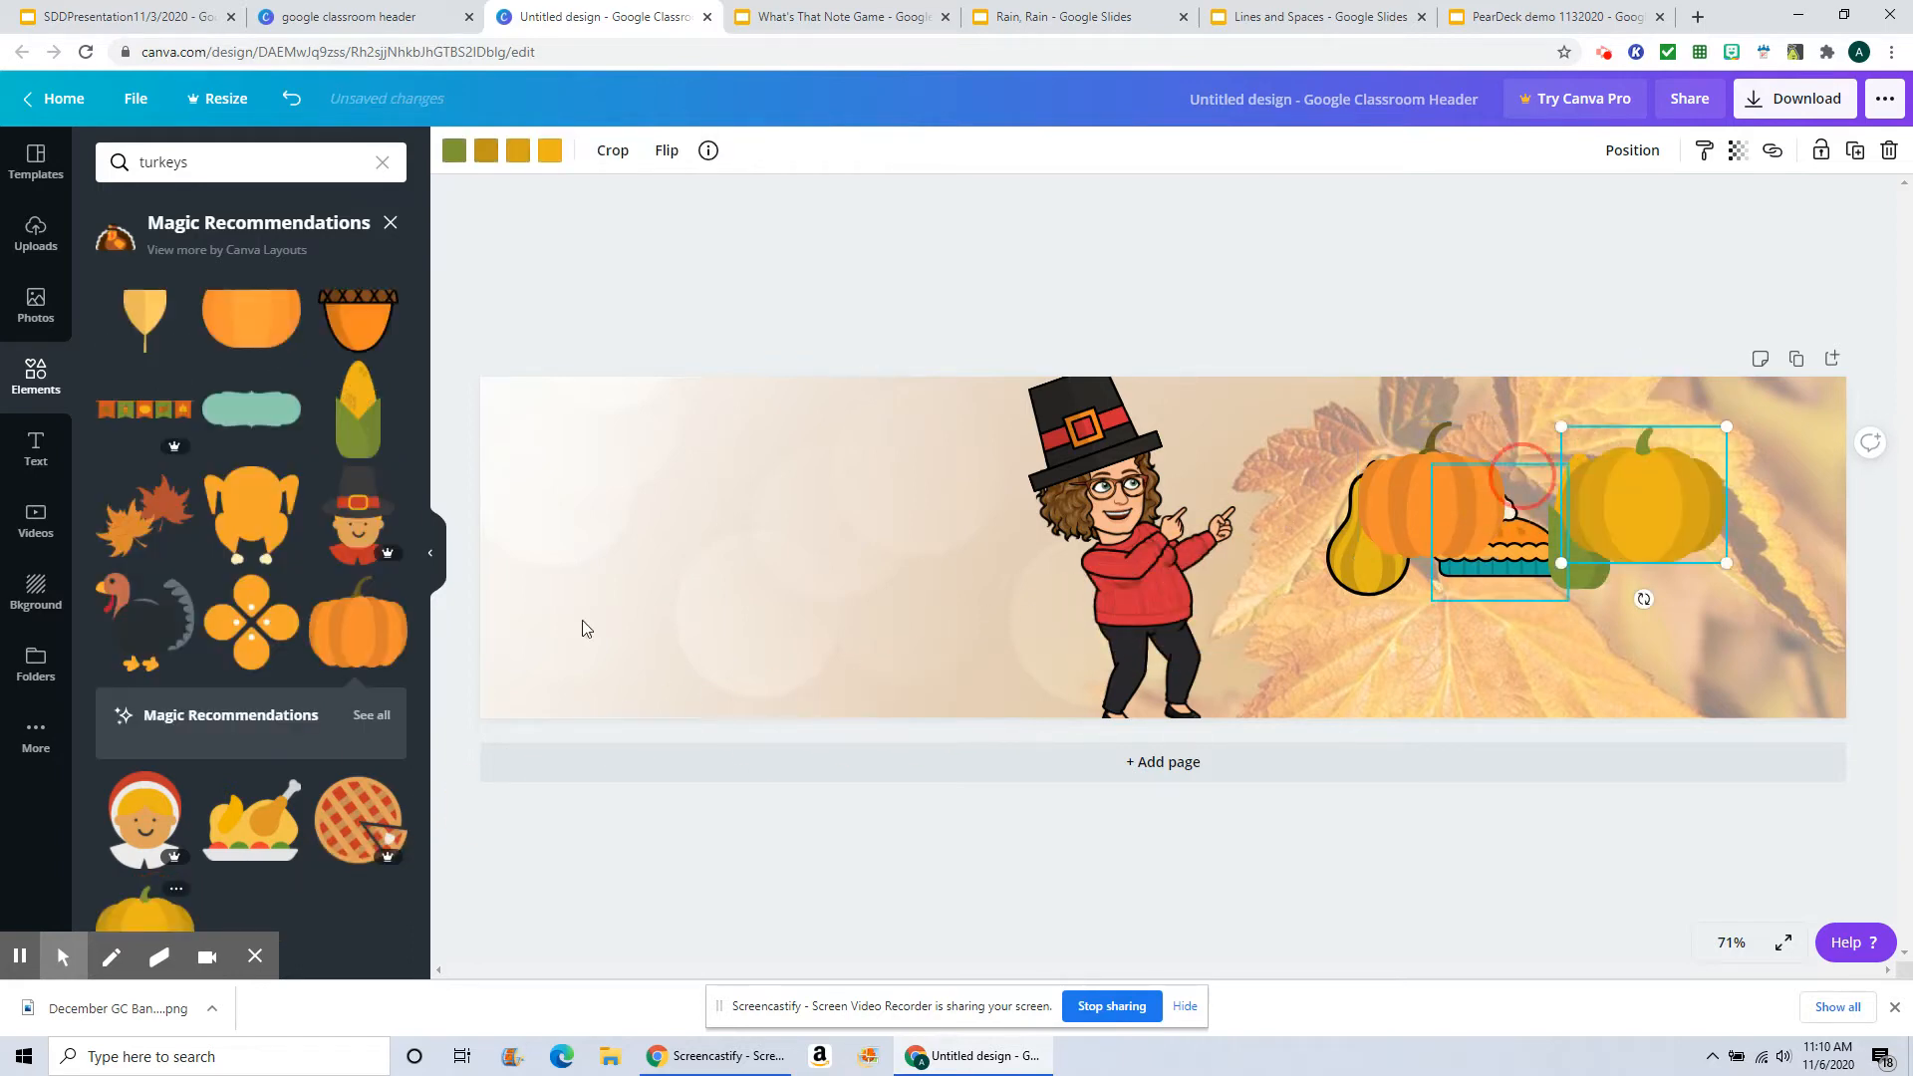
Step: Search the elements for table, add the free orange table and move it under the pie on the right
left_click(181, 168)
left_click(195, 160)
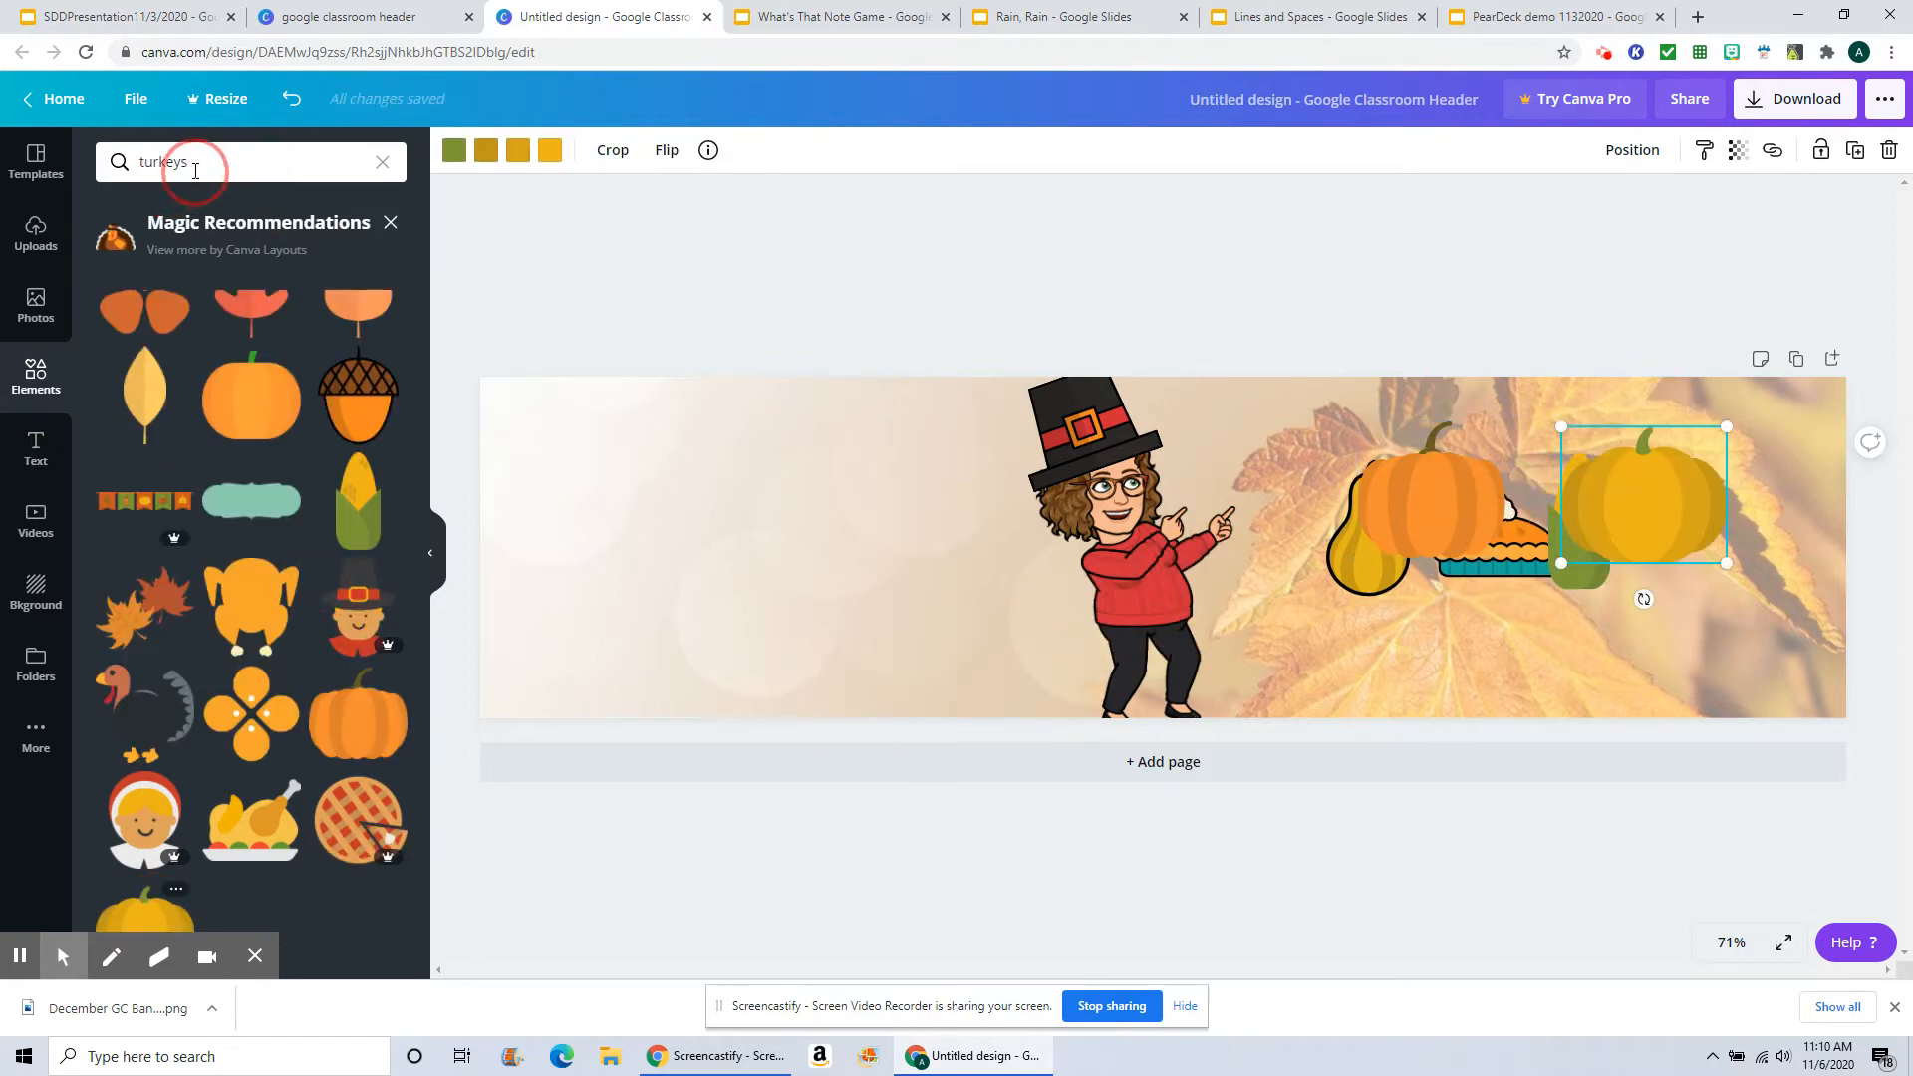
key("BackSpace")
key("BackSpace")
key("BackSpace")
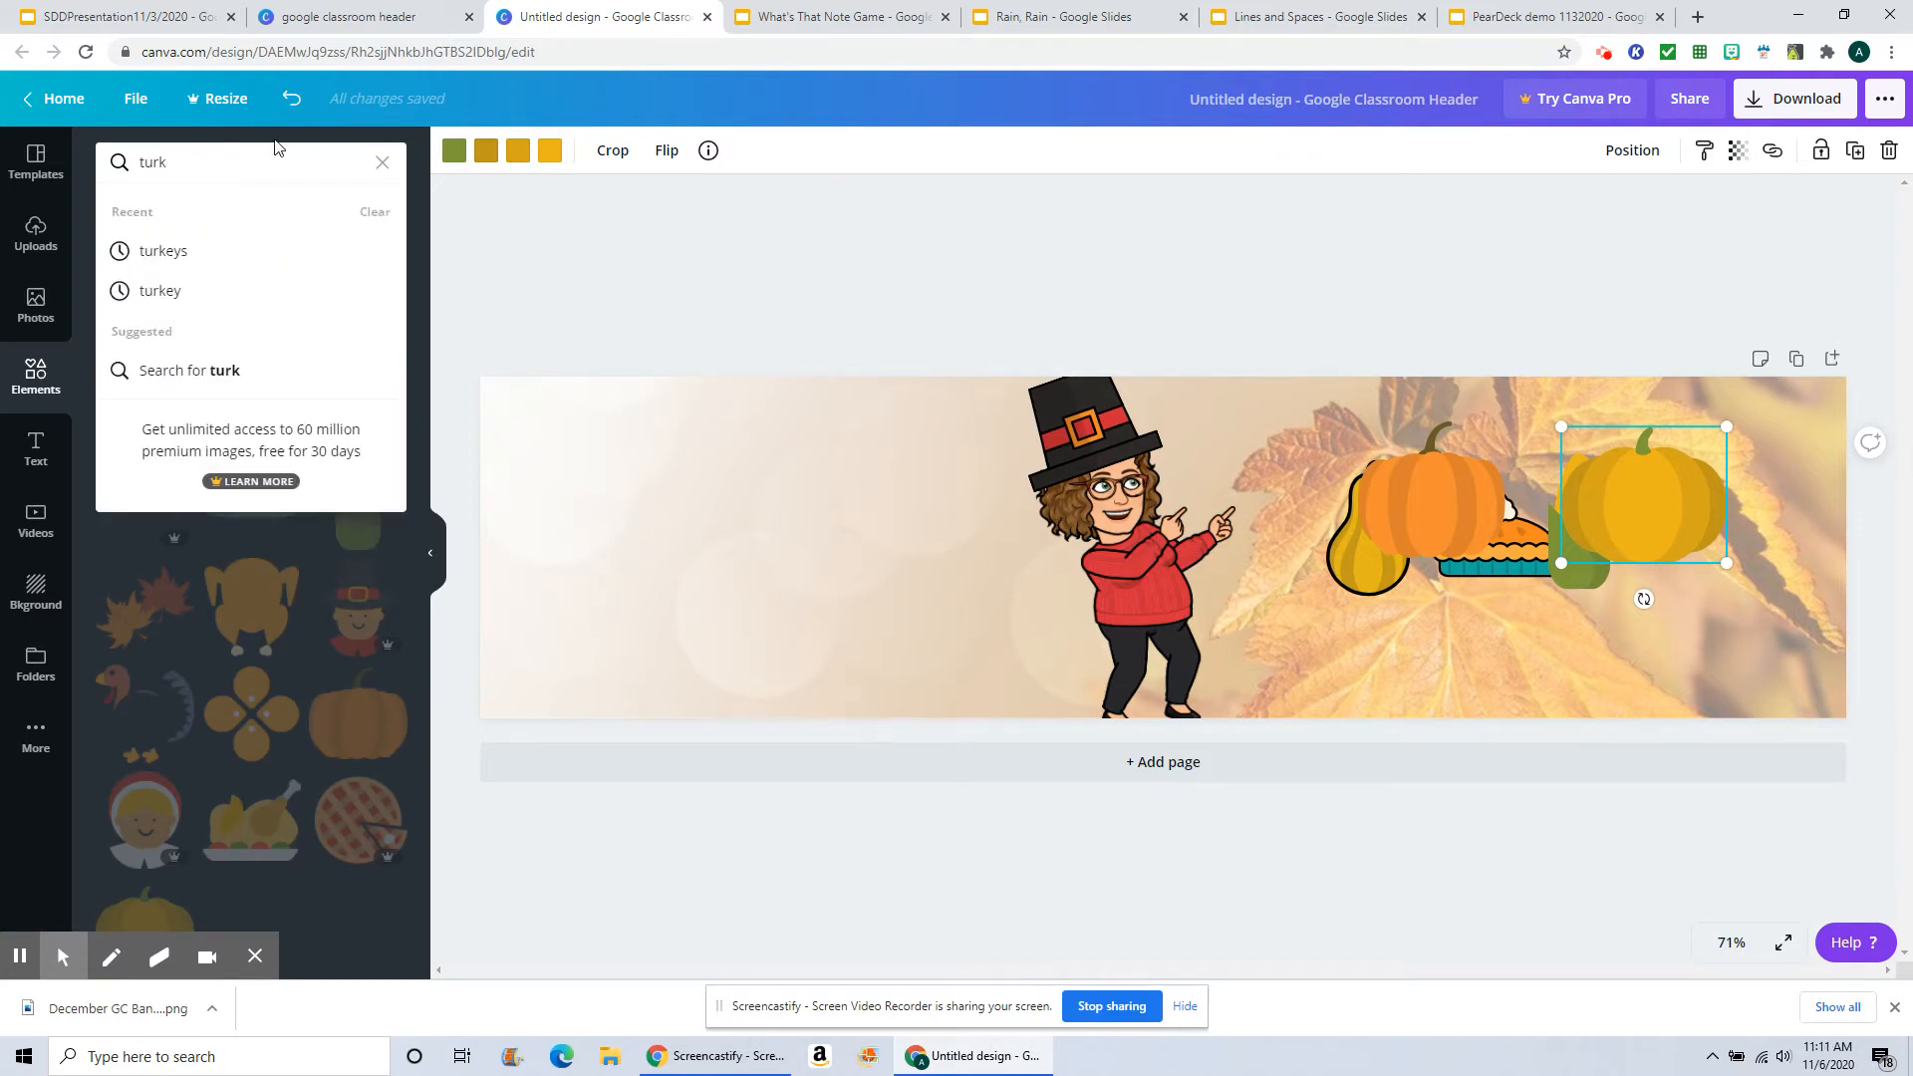
key("BackSpace")
type("able")
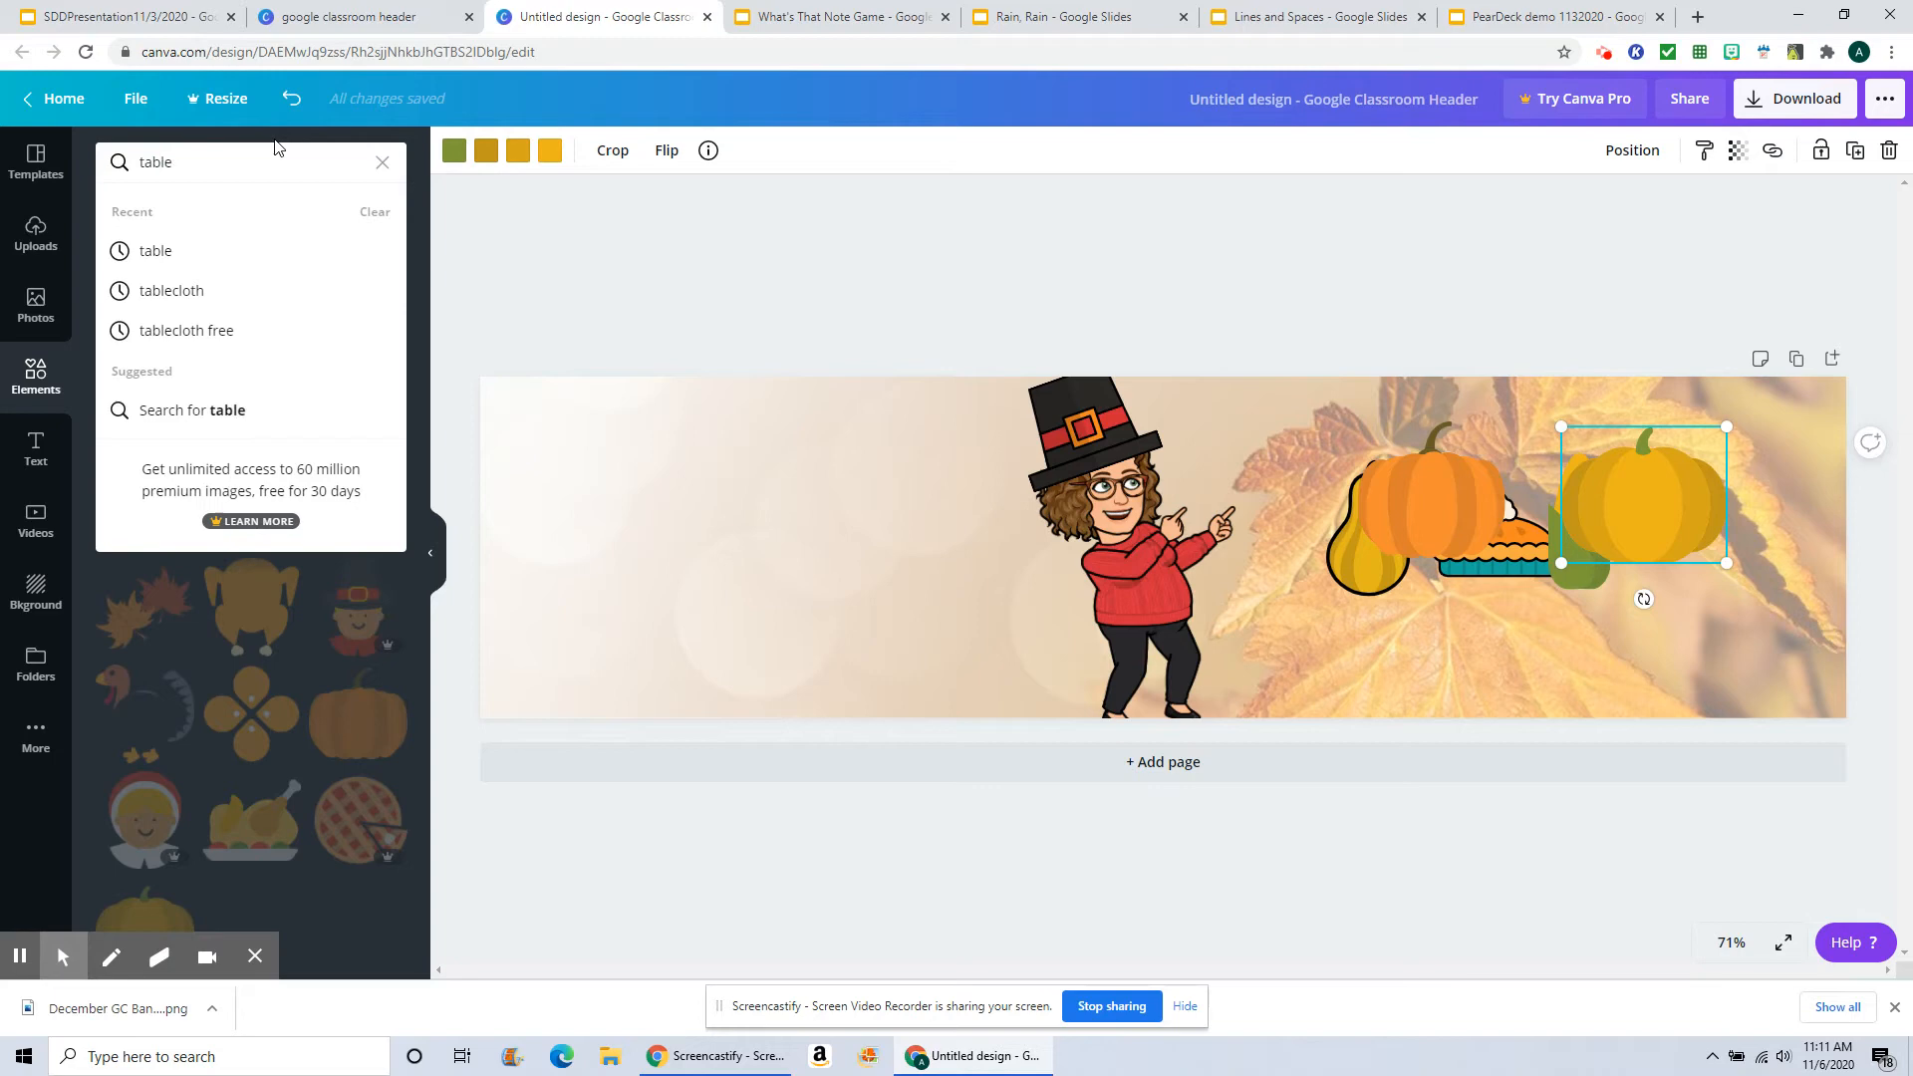
key("Return")
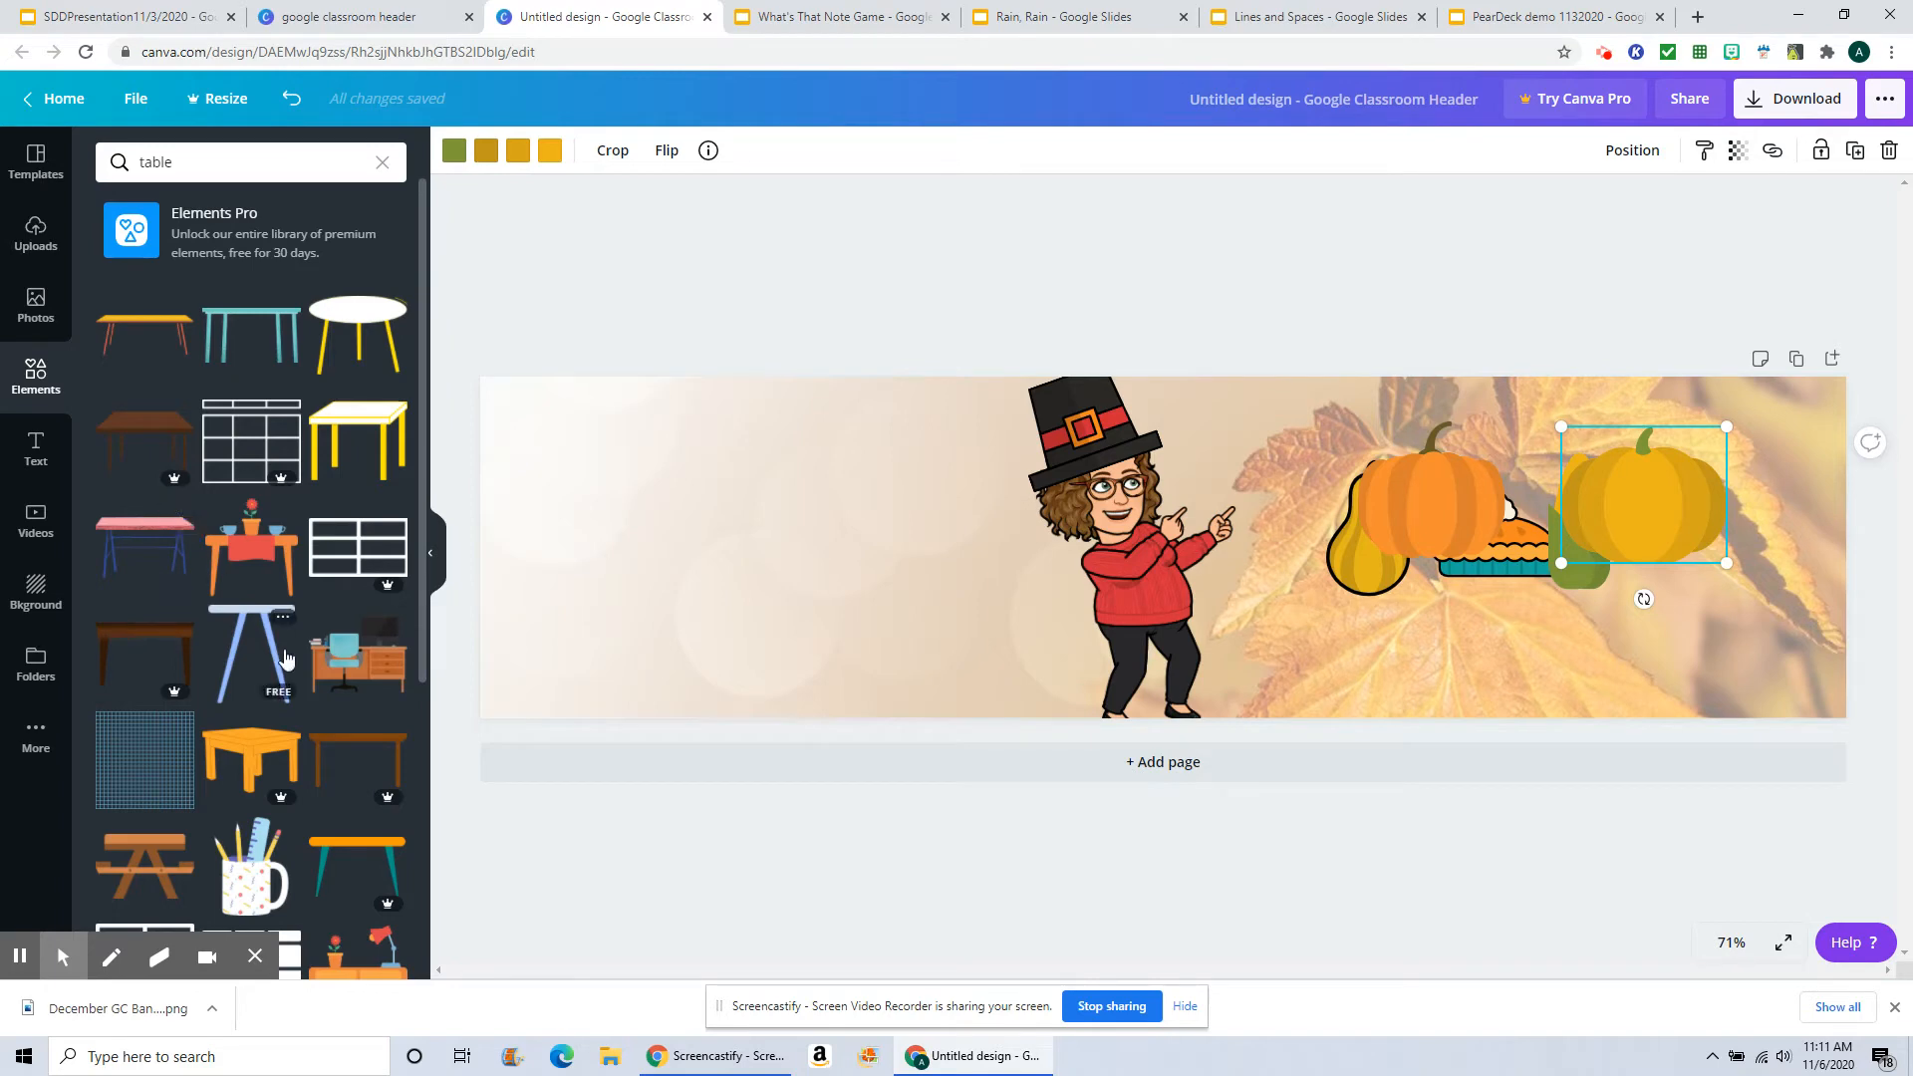
scroll(286, 658, "down", 2)
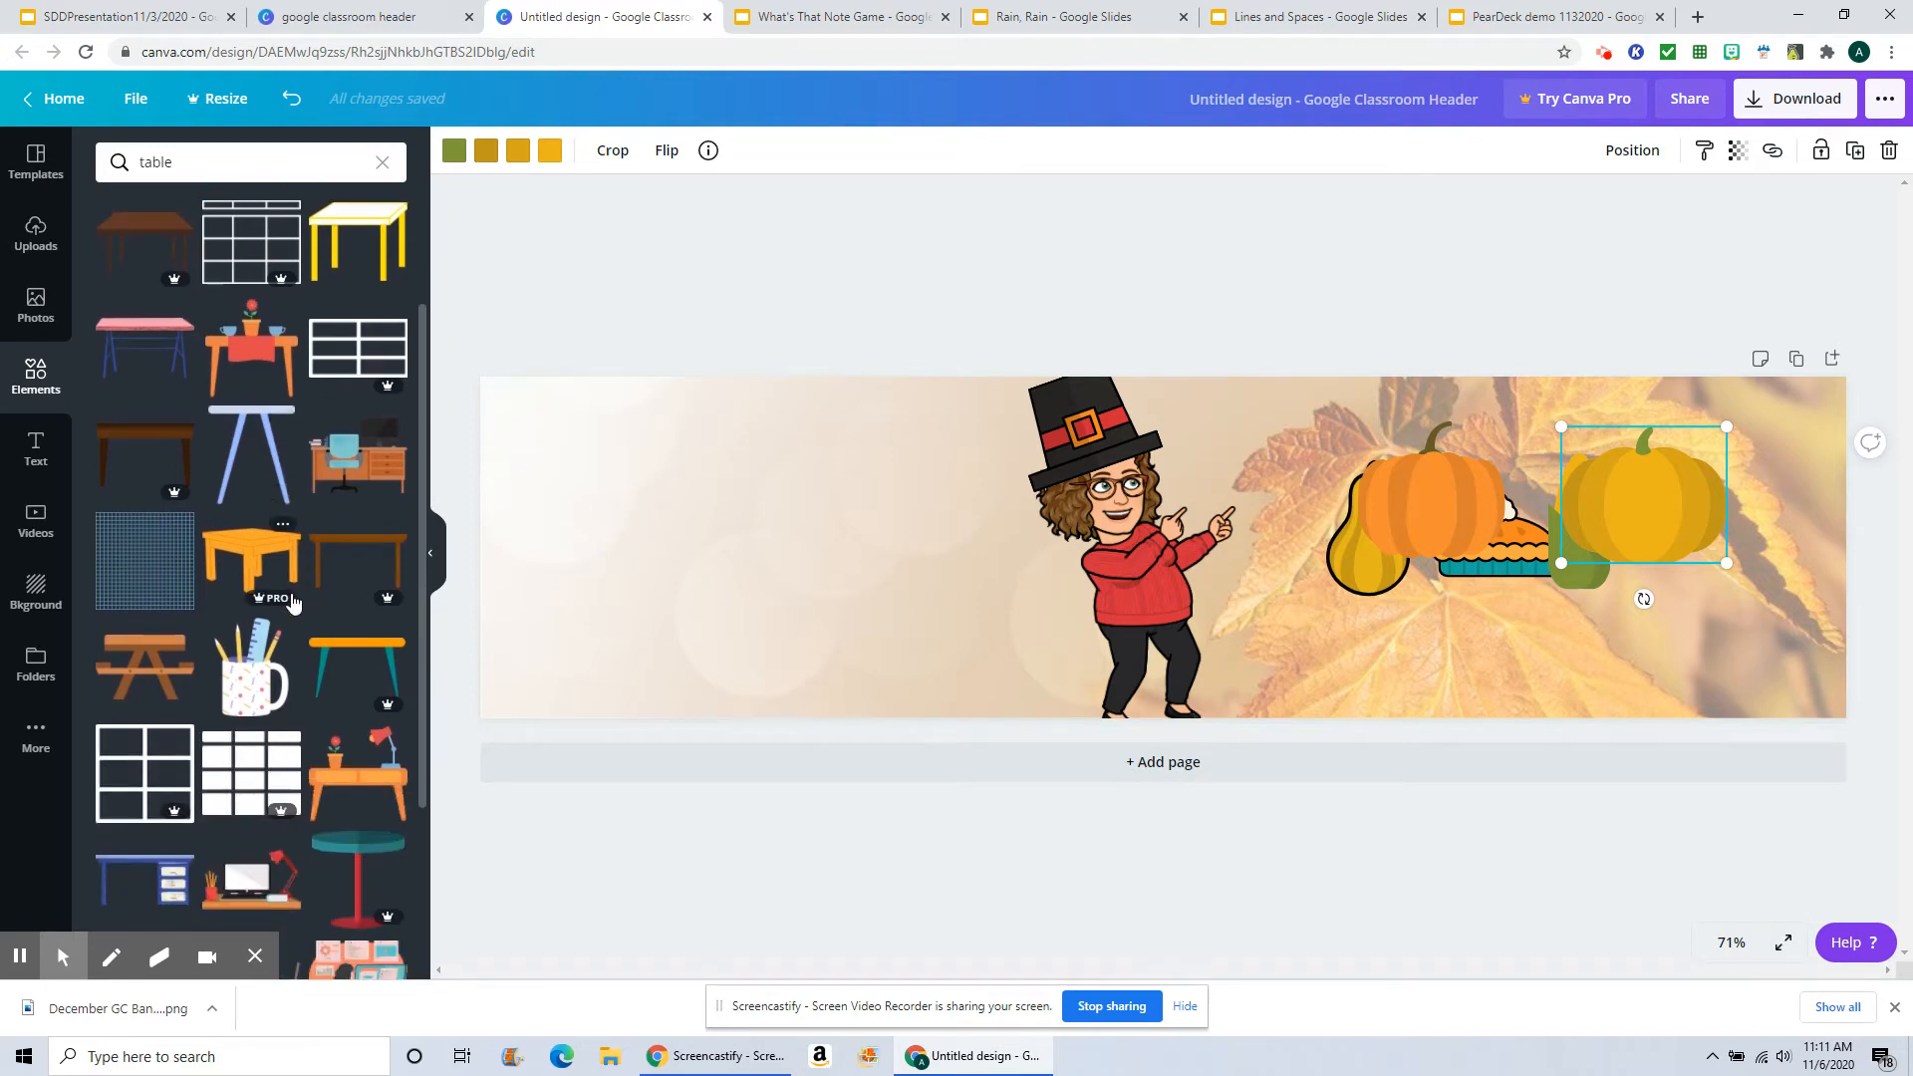
scroll(292, 602, "up", 2)
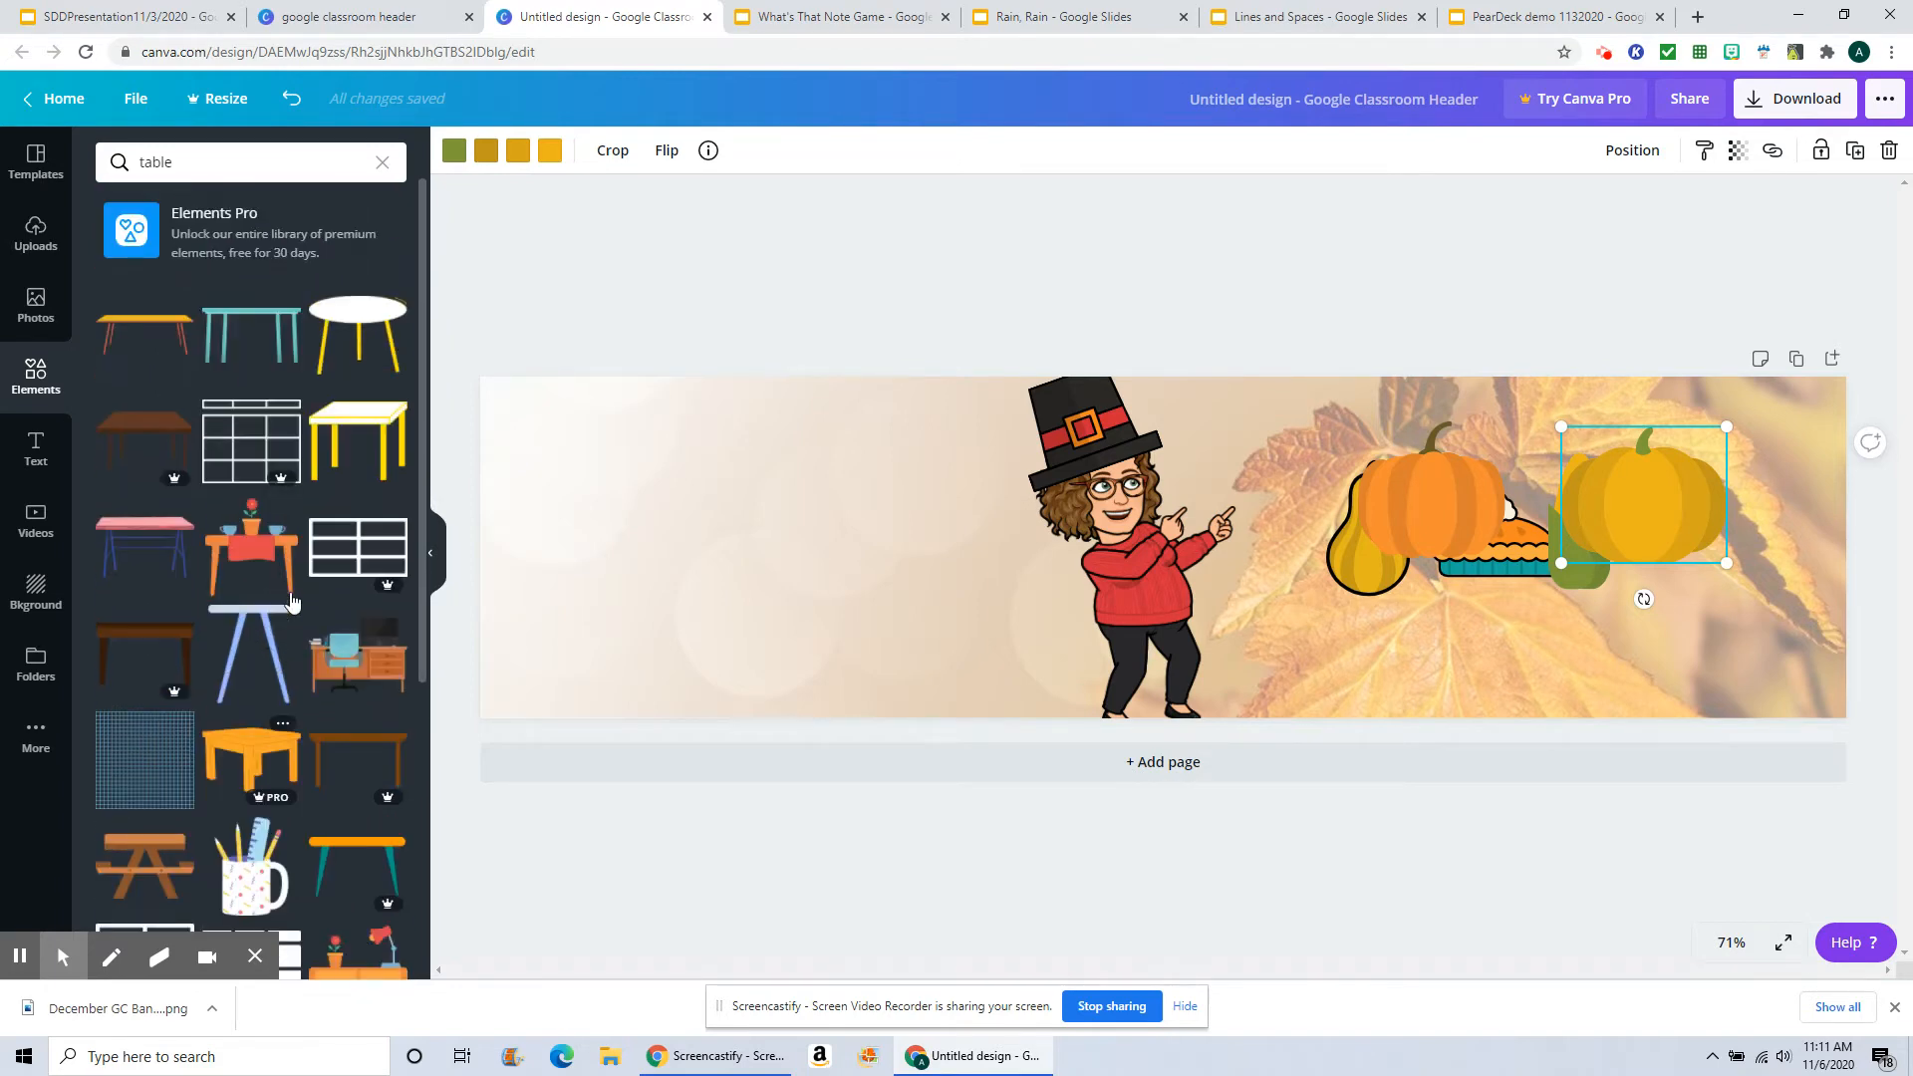
left_click(153, 327)
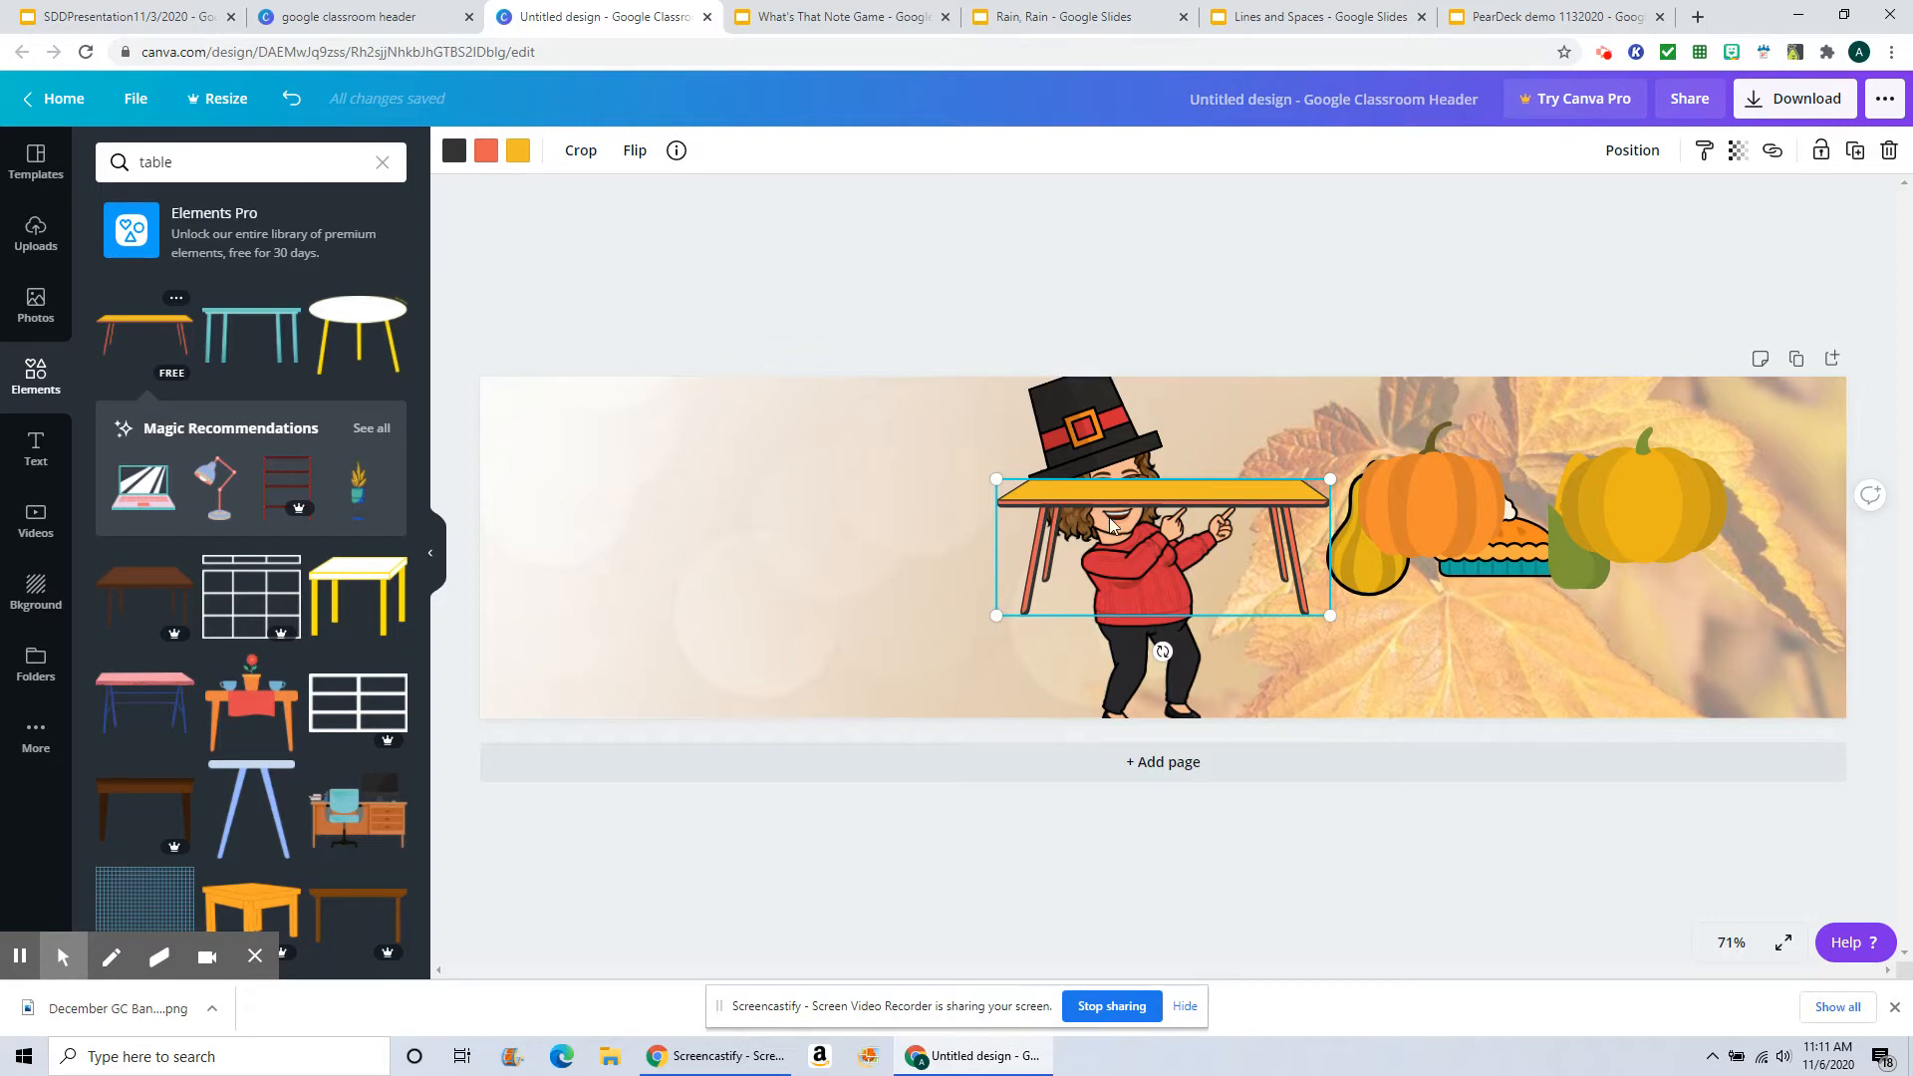
left_click_drag(1190, 488, 1541, 570)
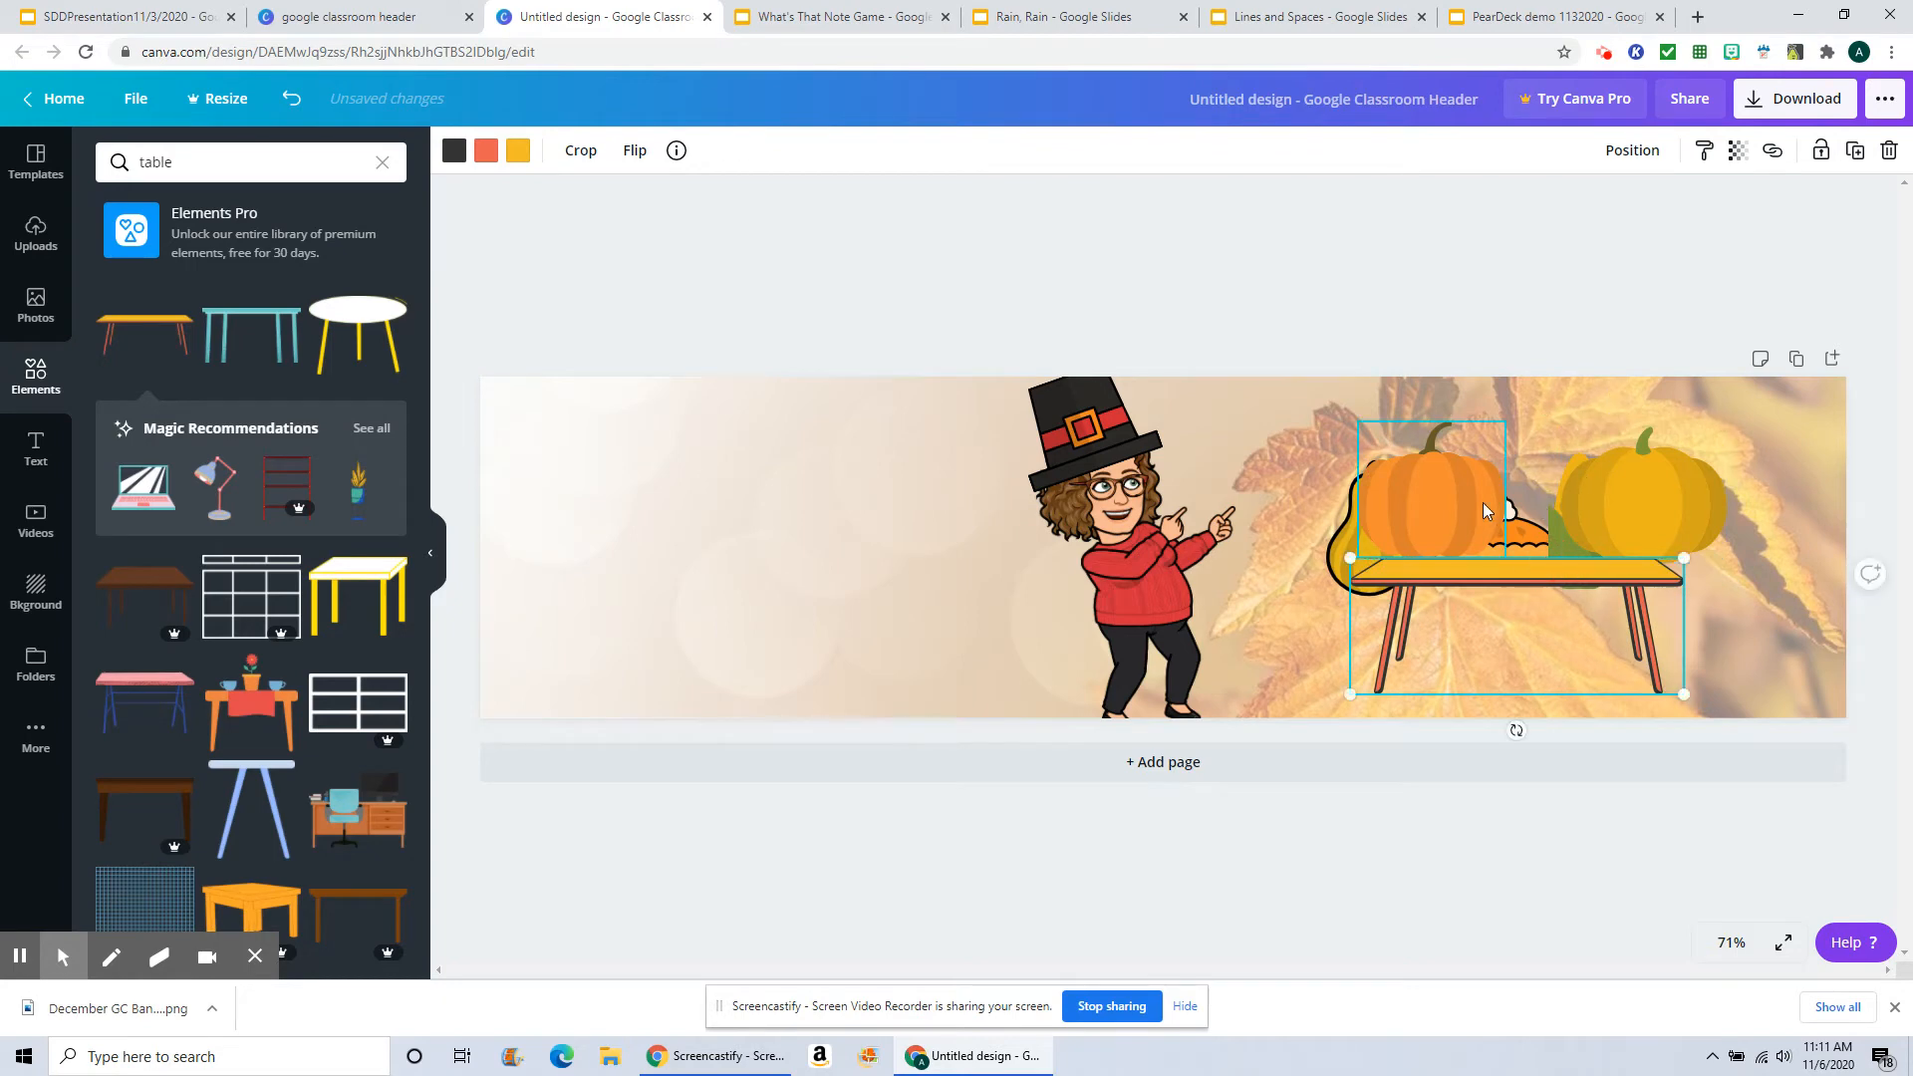
Step: Move both pumpkins and the corn to the left side of the Bitmoji
left_click_drag(1420, 508, 786, 525)
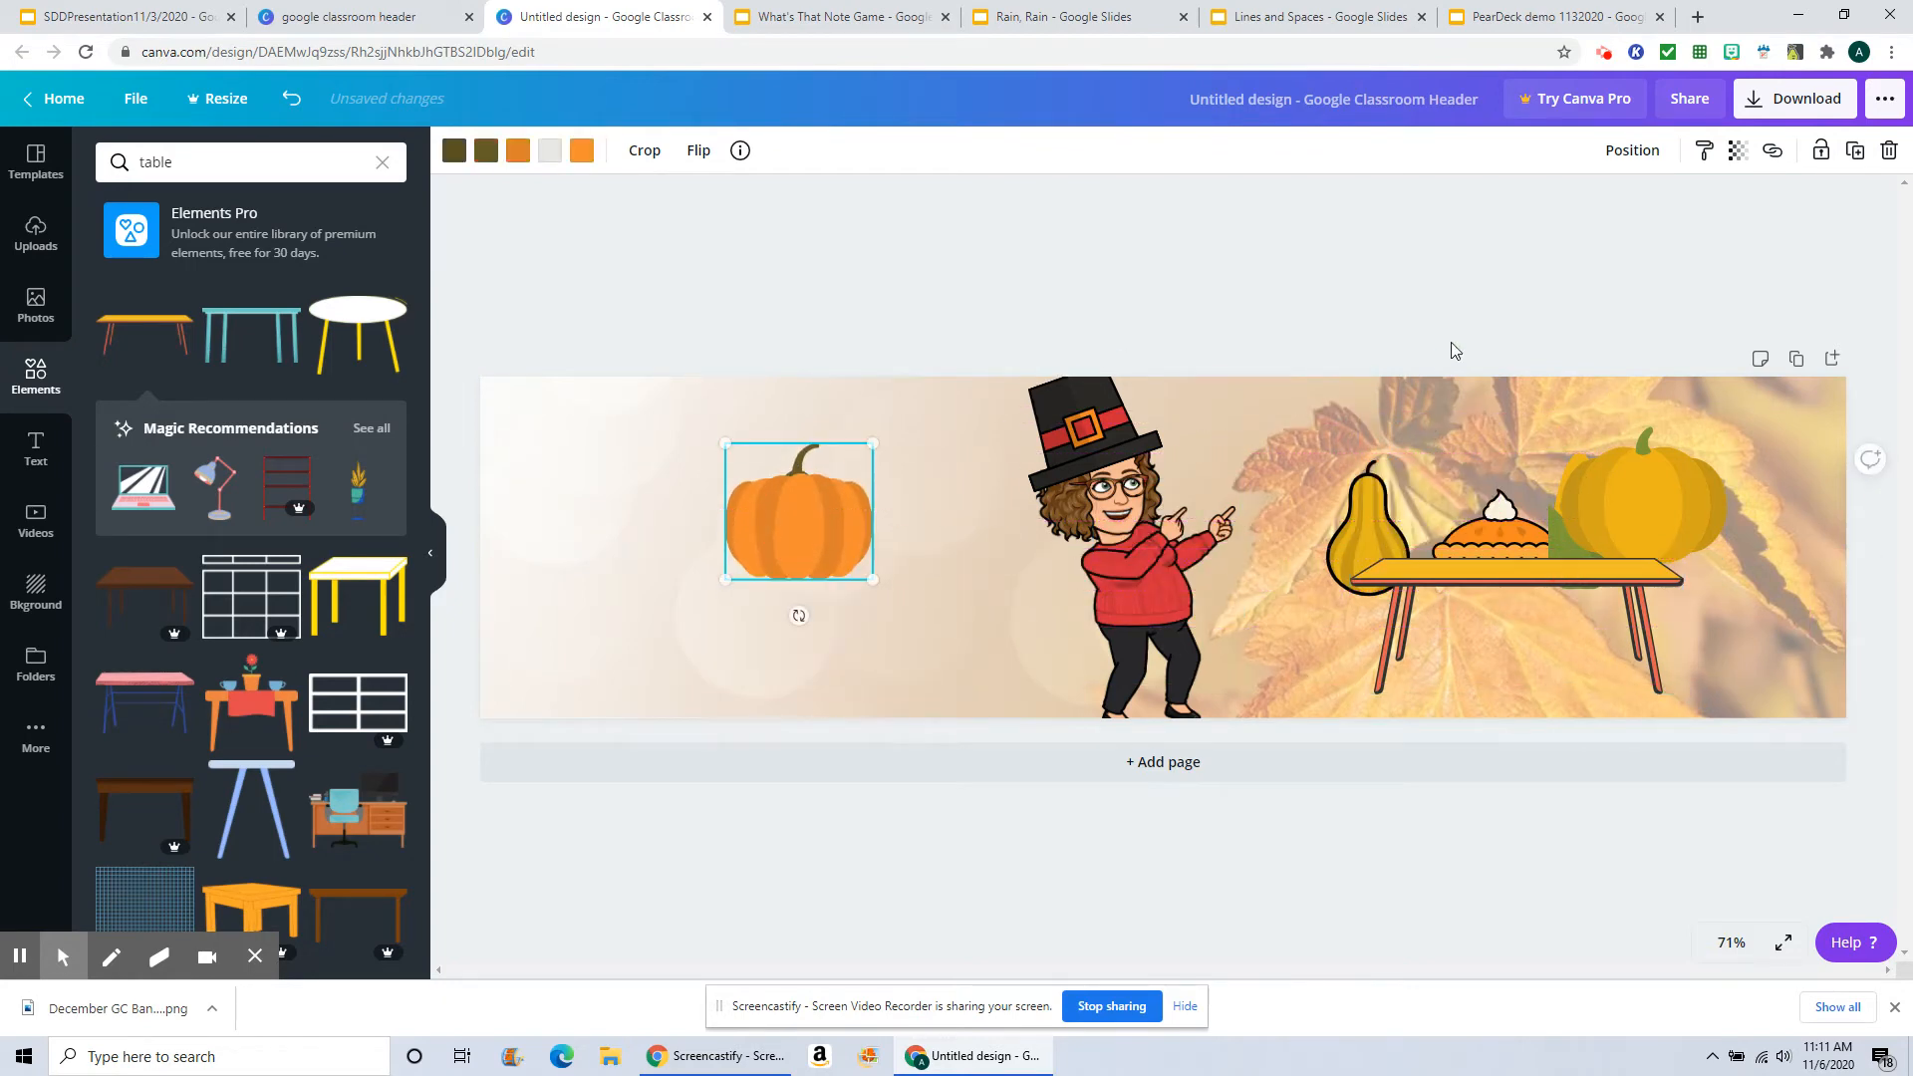
left_click_drag(1669, 494, 942, 544)
left_click_drag(1592, 504, 692, 539)
Step: Bring the pie forward in front of the table and set it on the tabletop
mouse_move(1520, 526)
left_mouse_down()
mouse_move(1515, 482)
mouse_move(1519, 517)
left_mouse_up()
left_click_drag(1529, 515, 1527, 504)
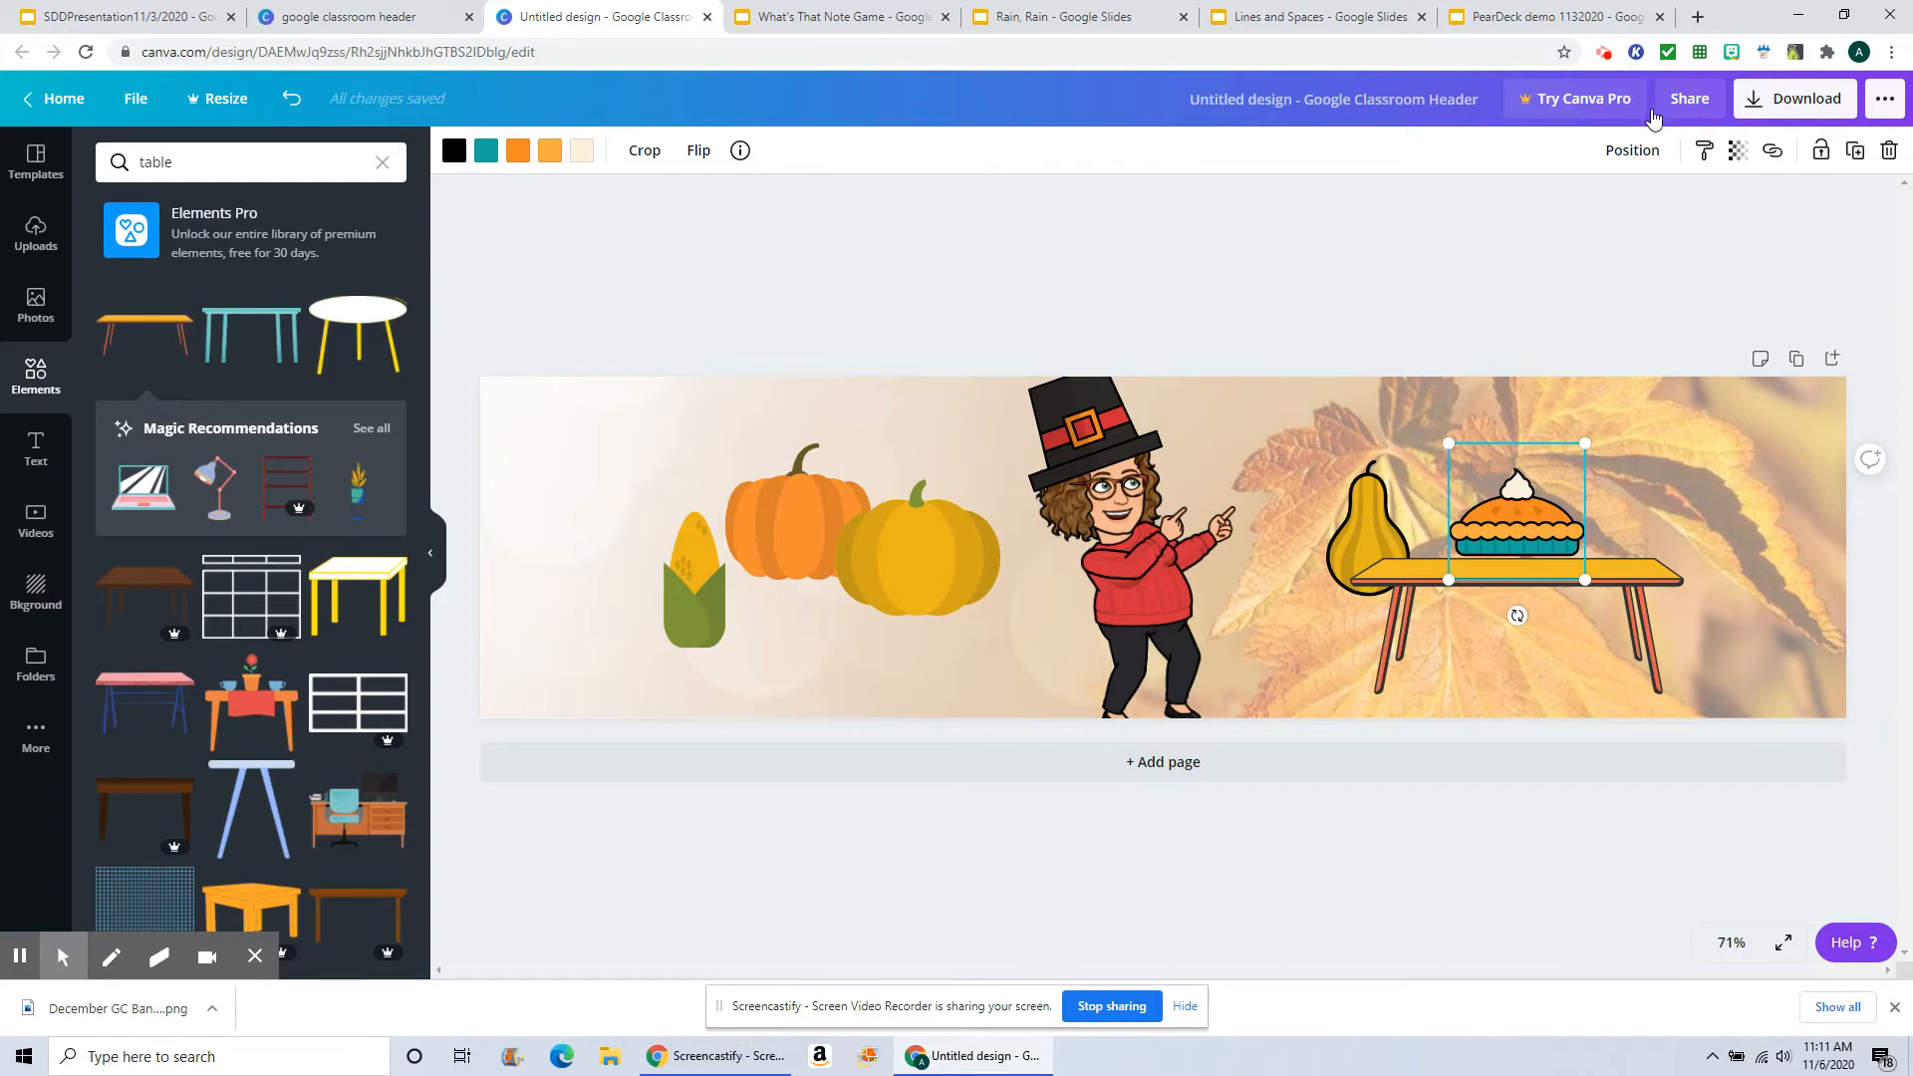
left_click(1632, 151)
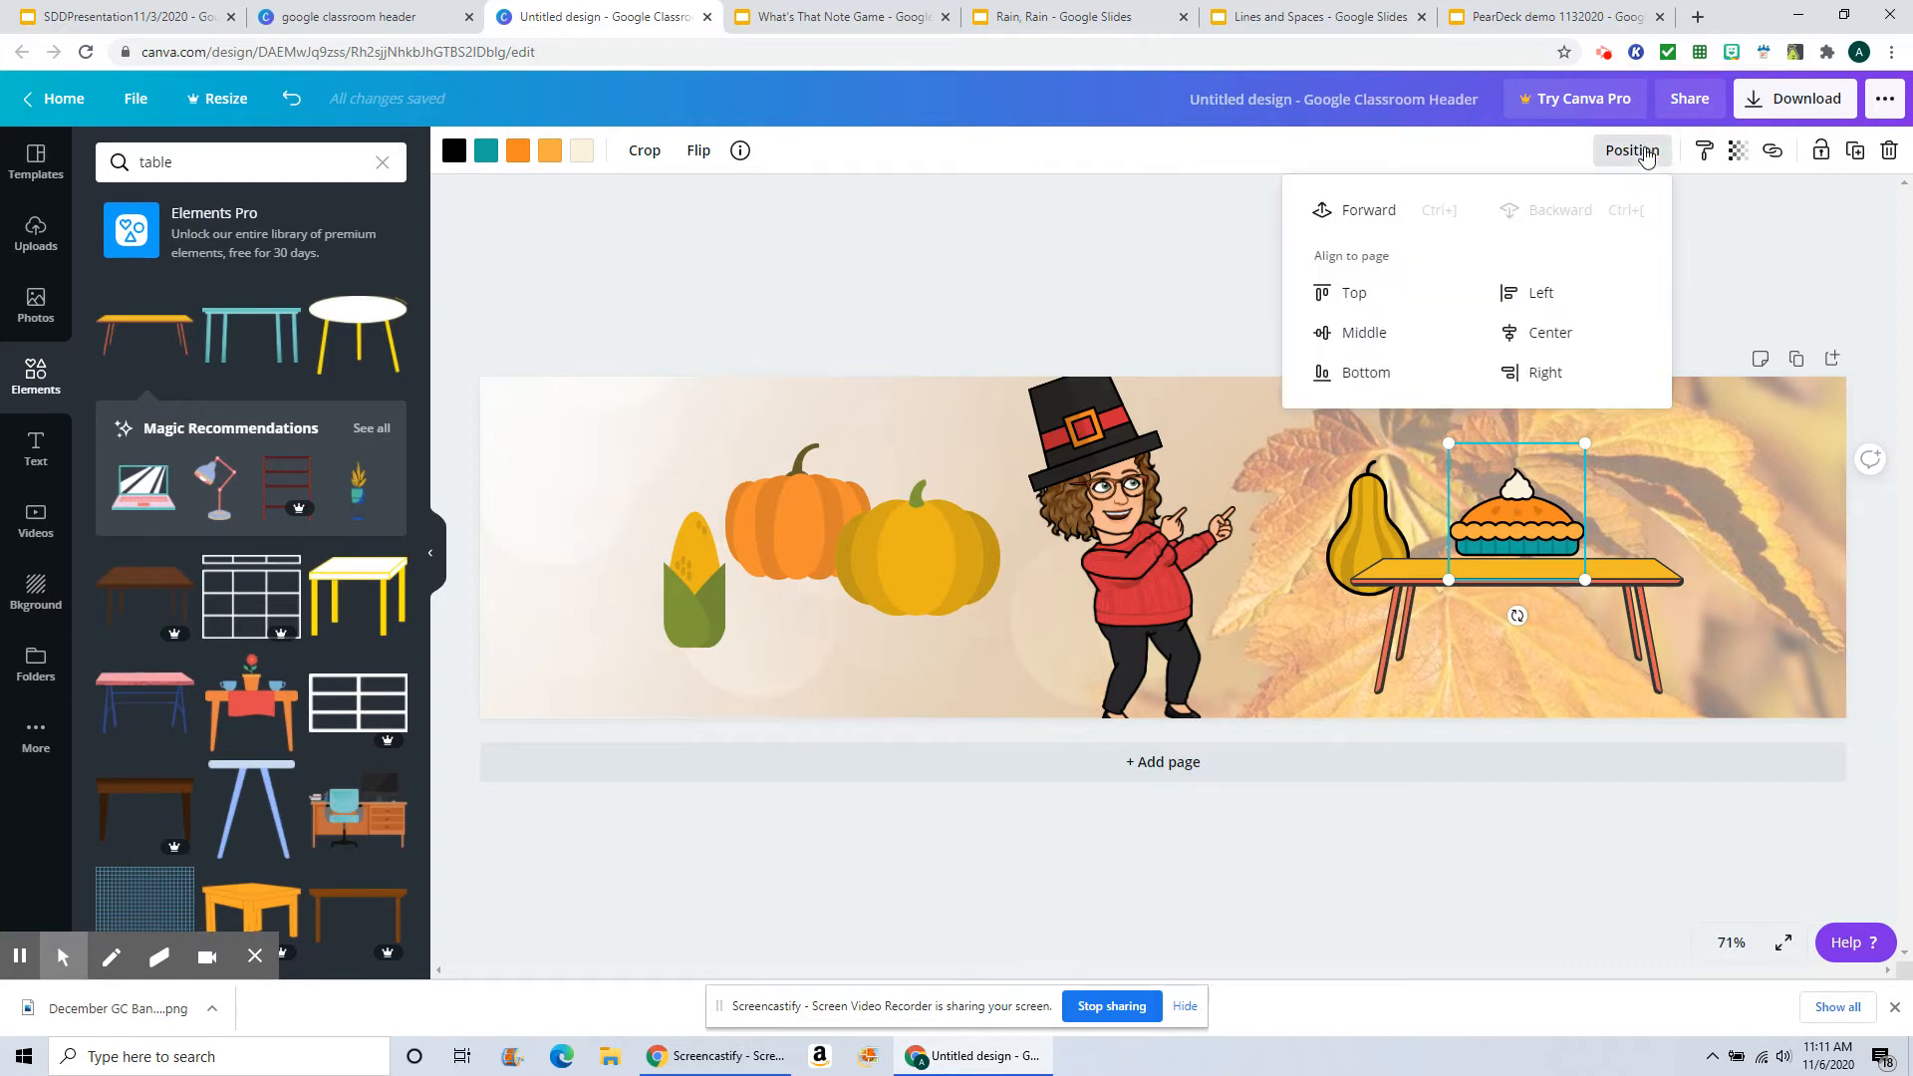
left_click(1375, 211)
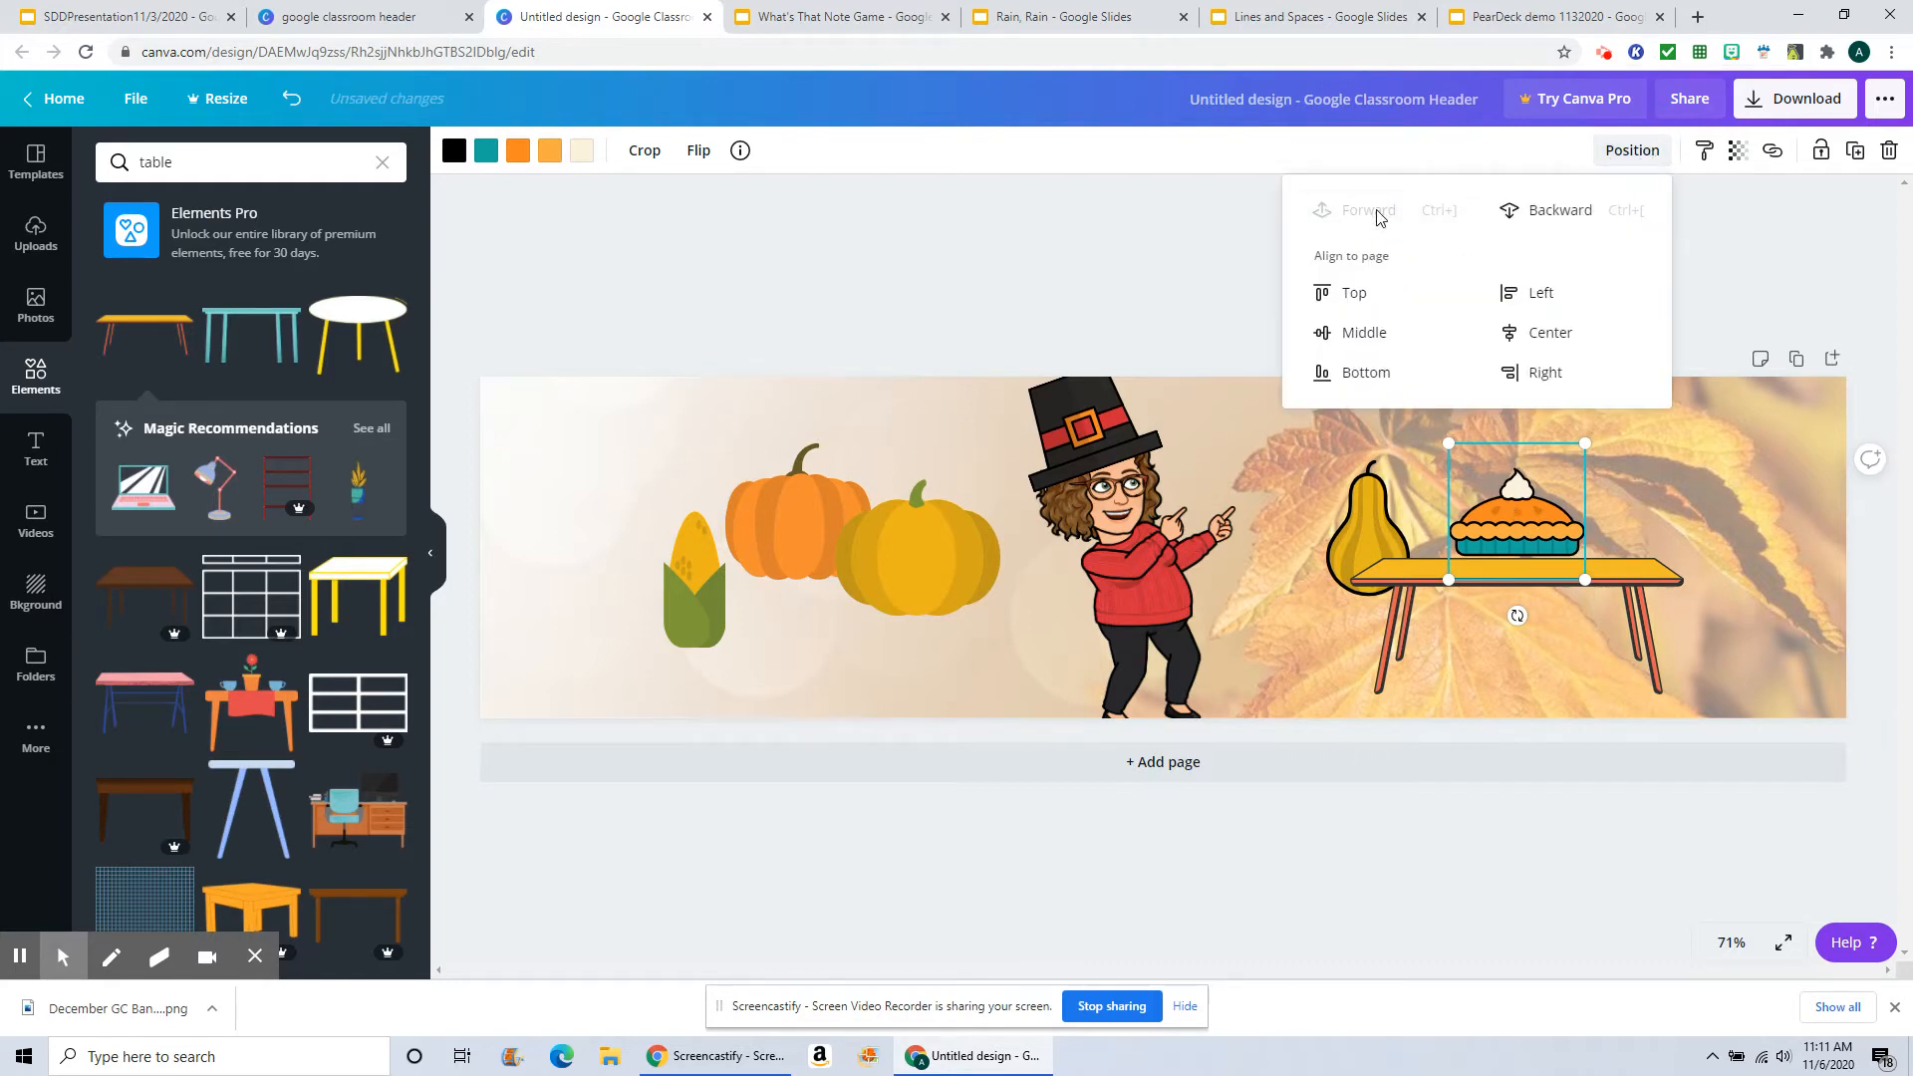
left_click_drag(1513, 523, 1546, 515)
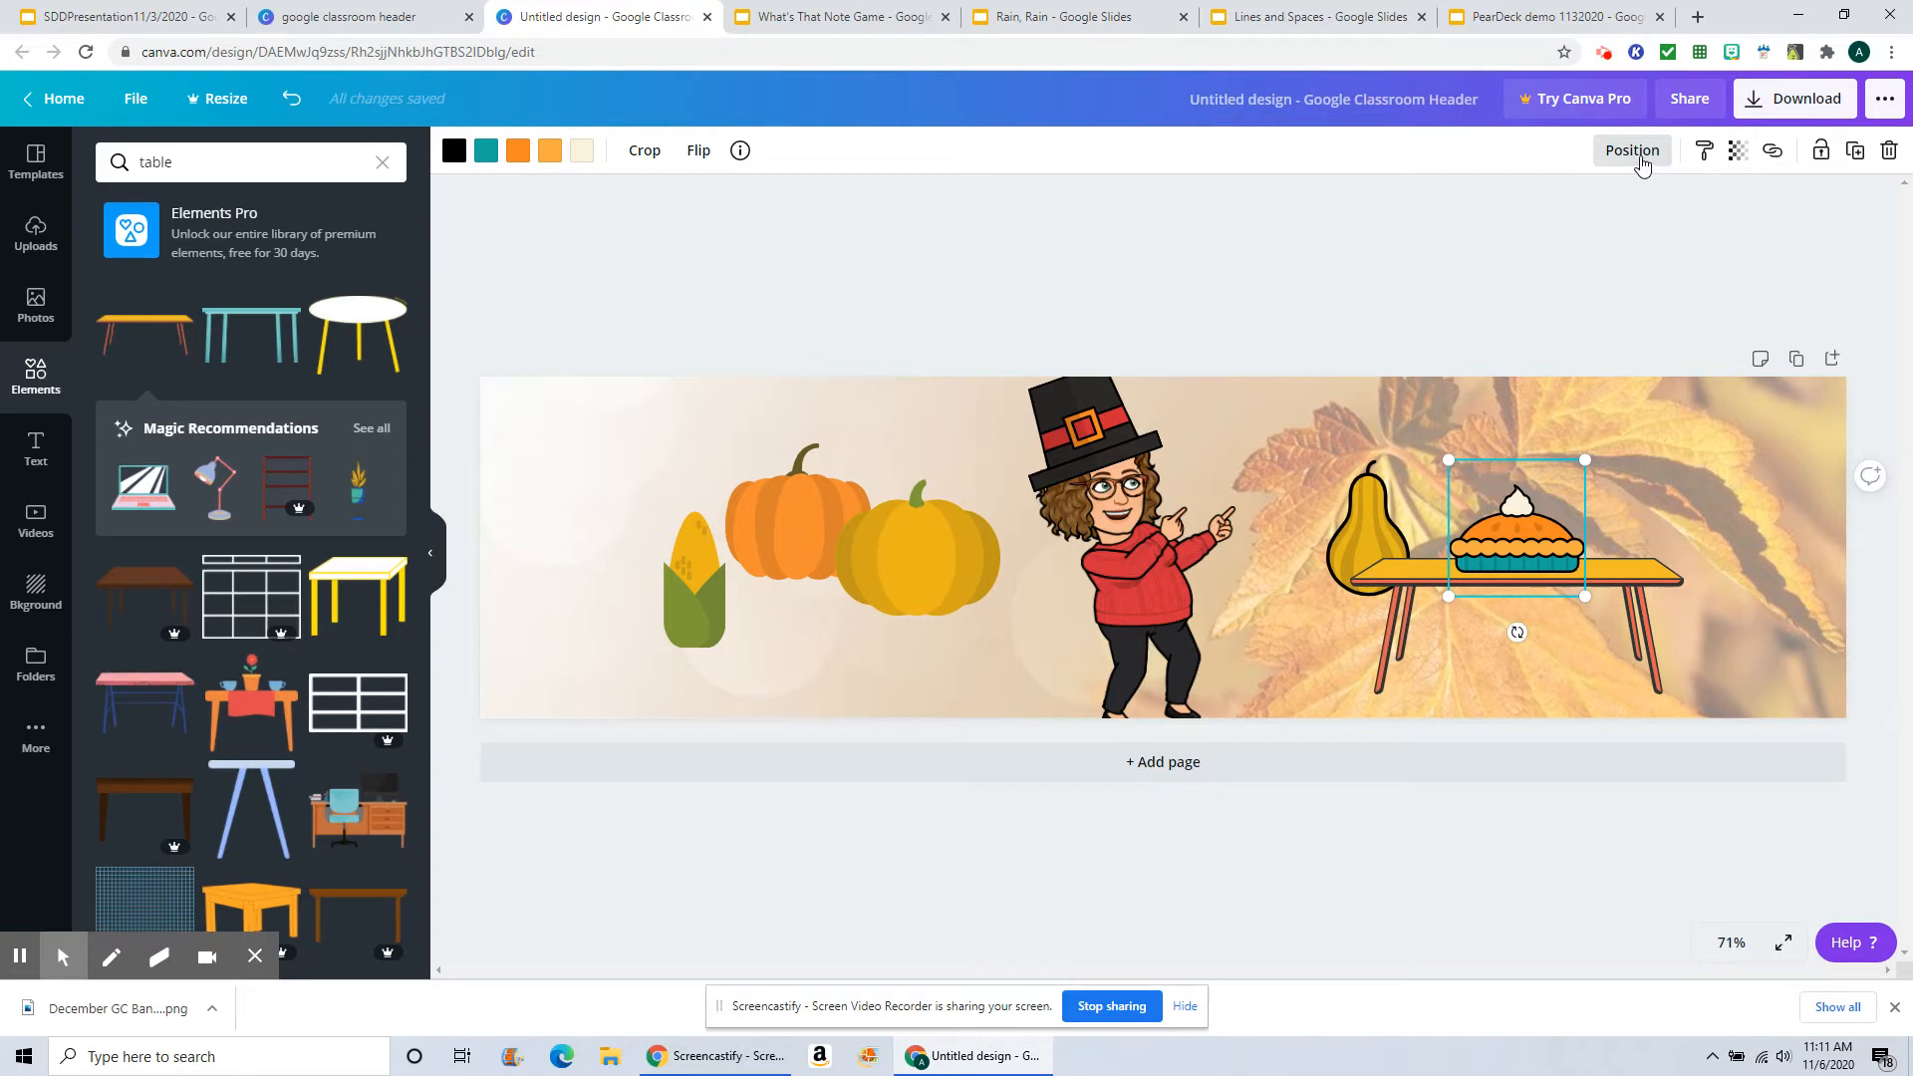
Step: Widen the table toward the banner's right edge and reposition the pie on its top
left_click(1653, 576)
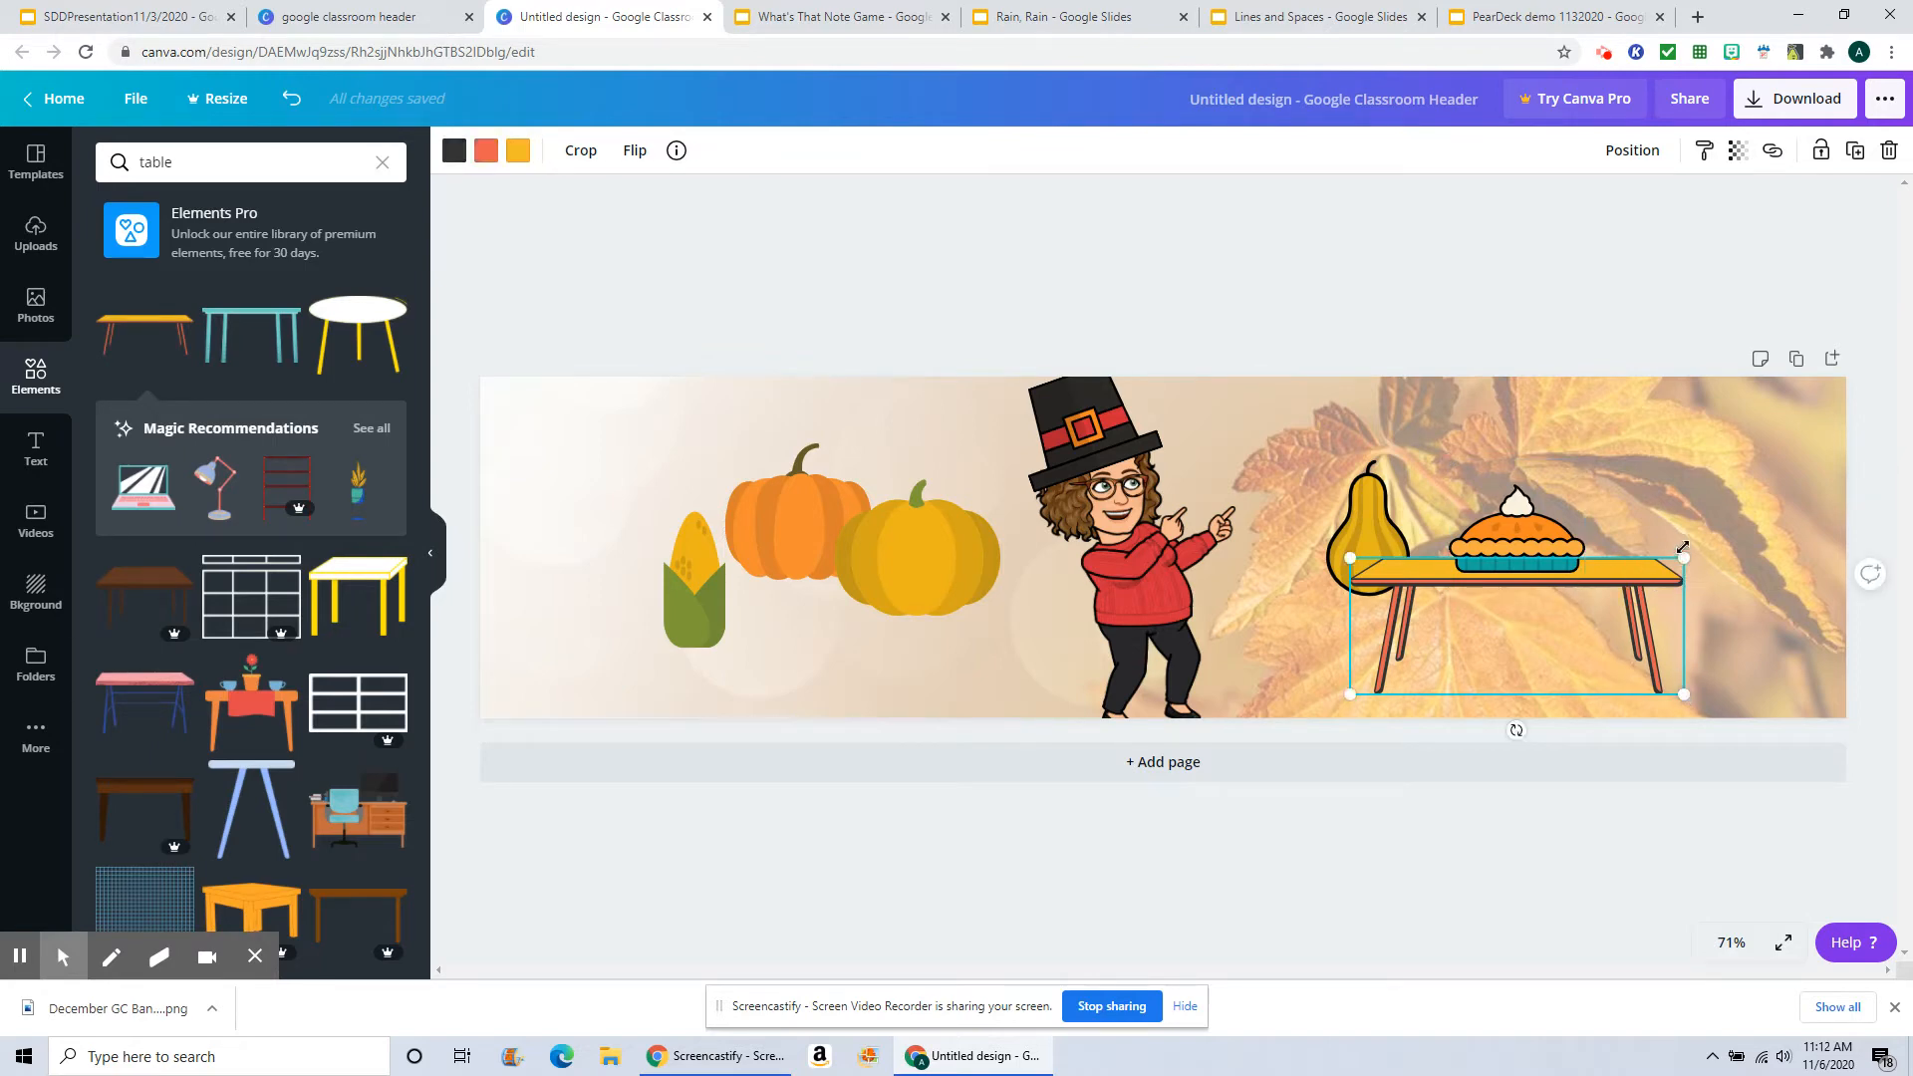
left_click_drag(1684, 558, 1785, 498)
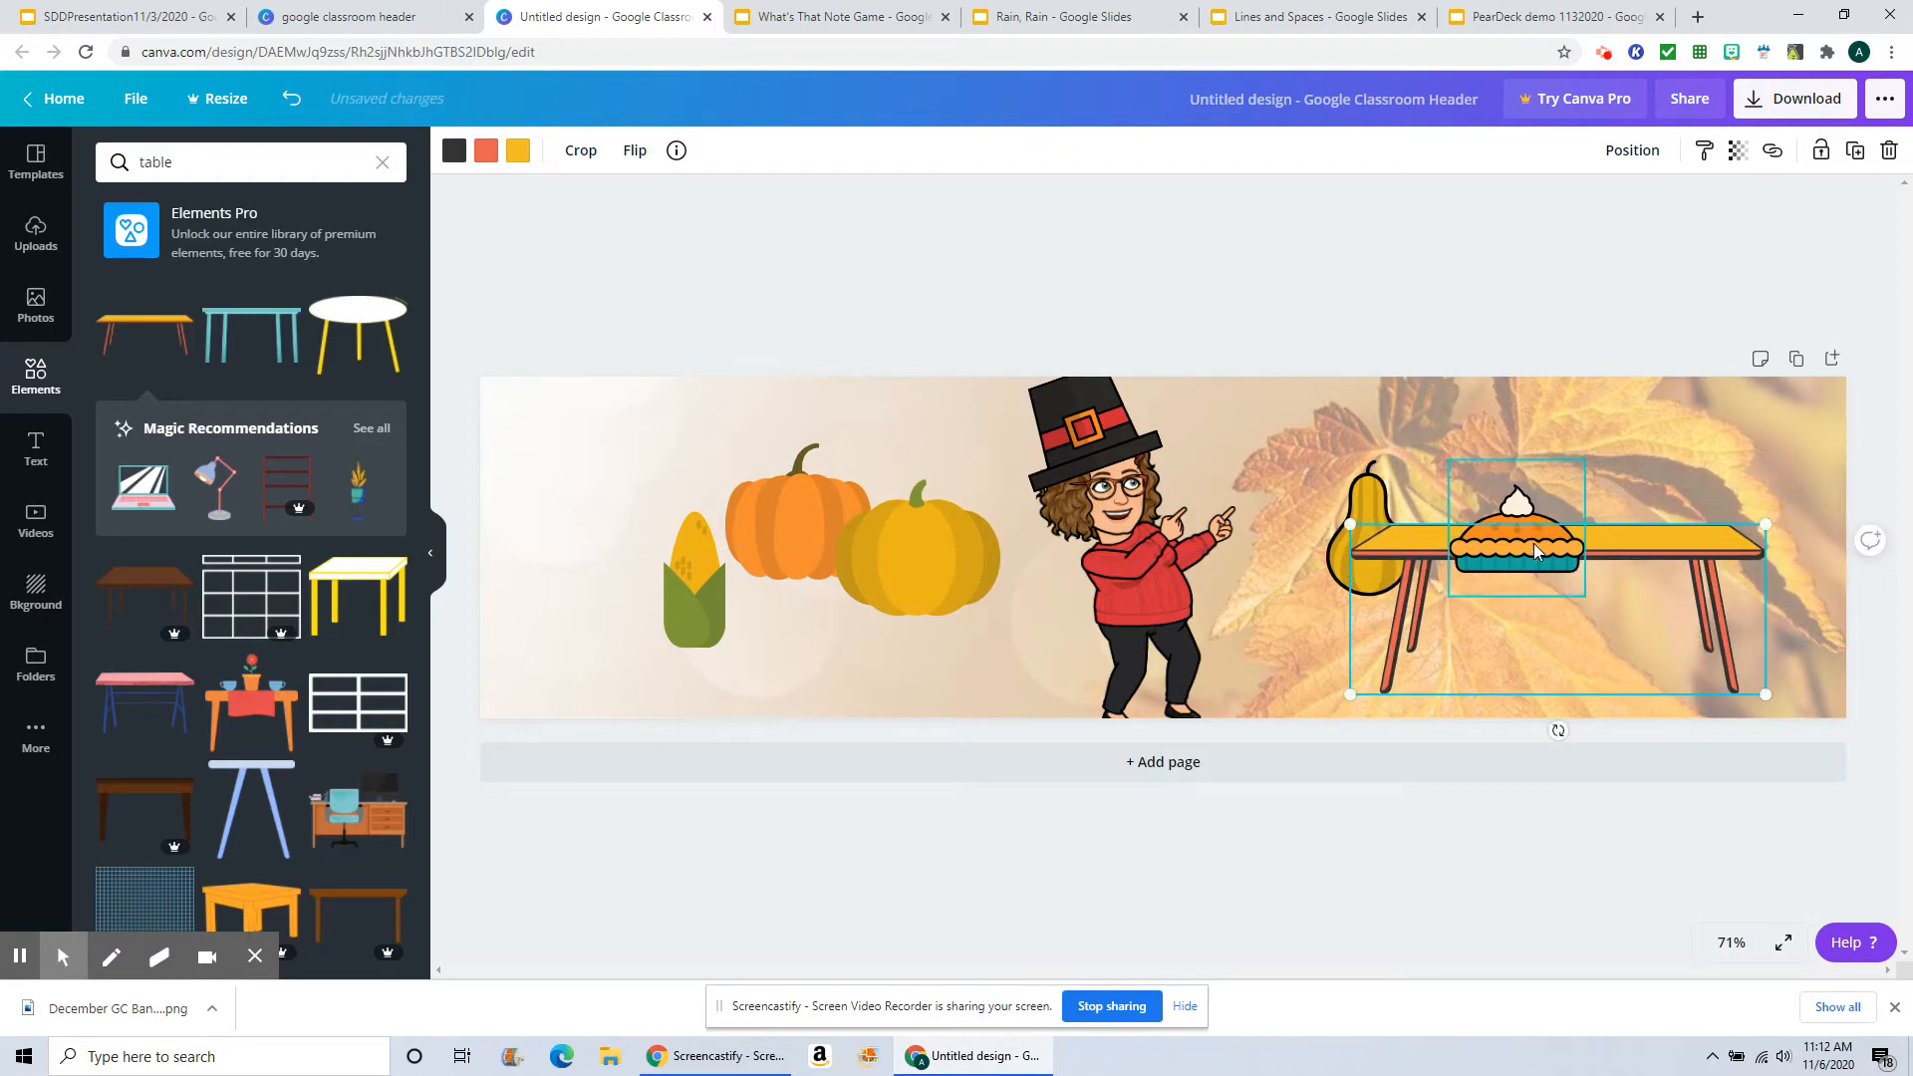
left_click_drag(1523, 545, 1549, 495)
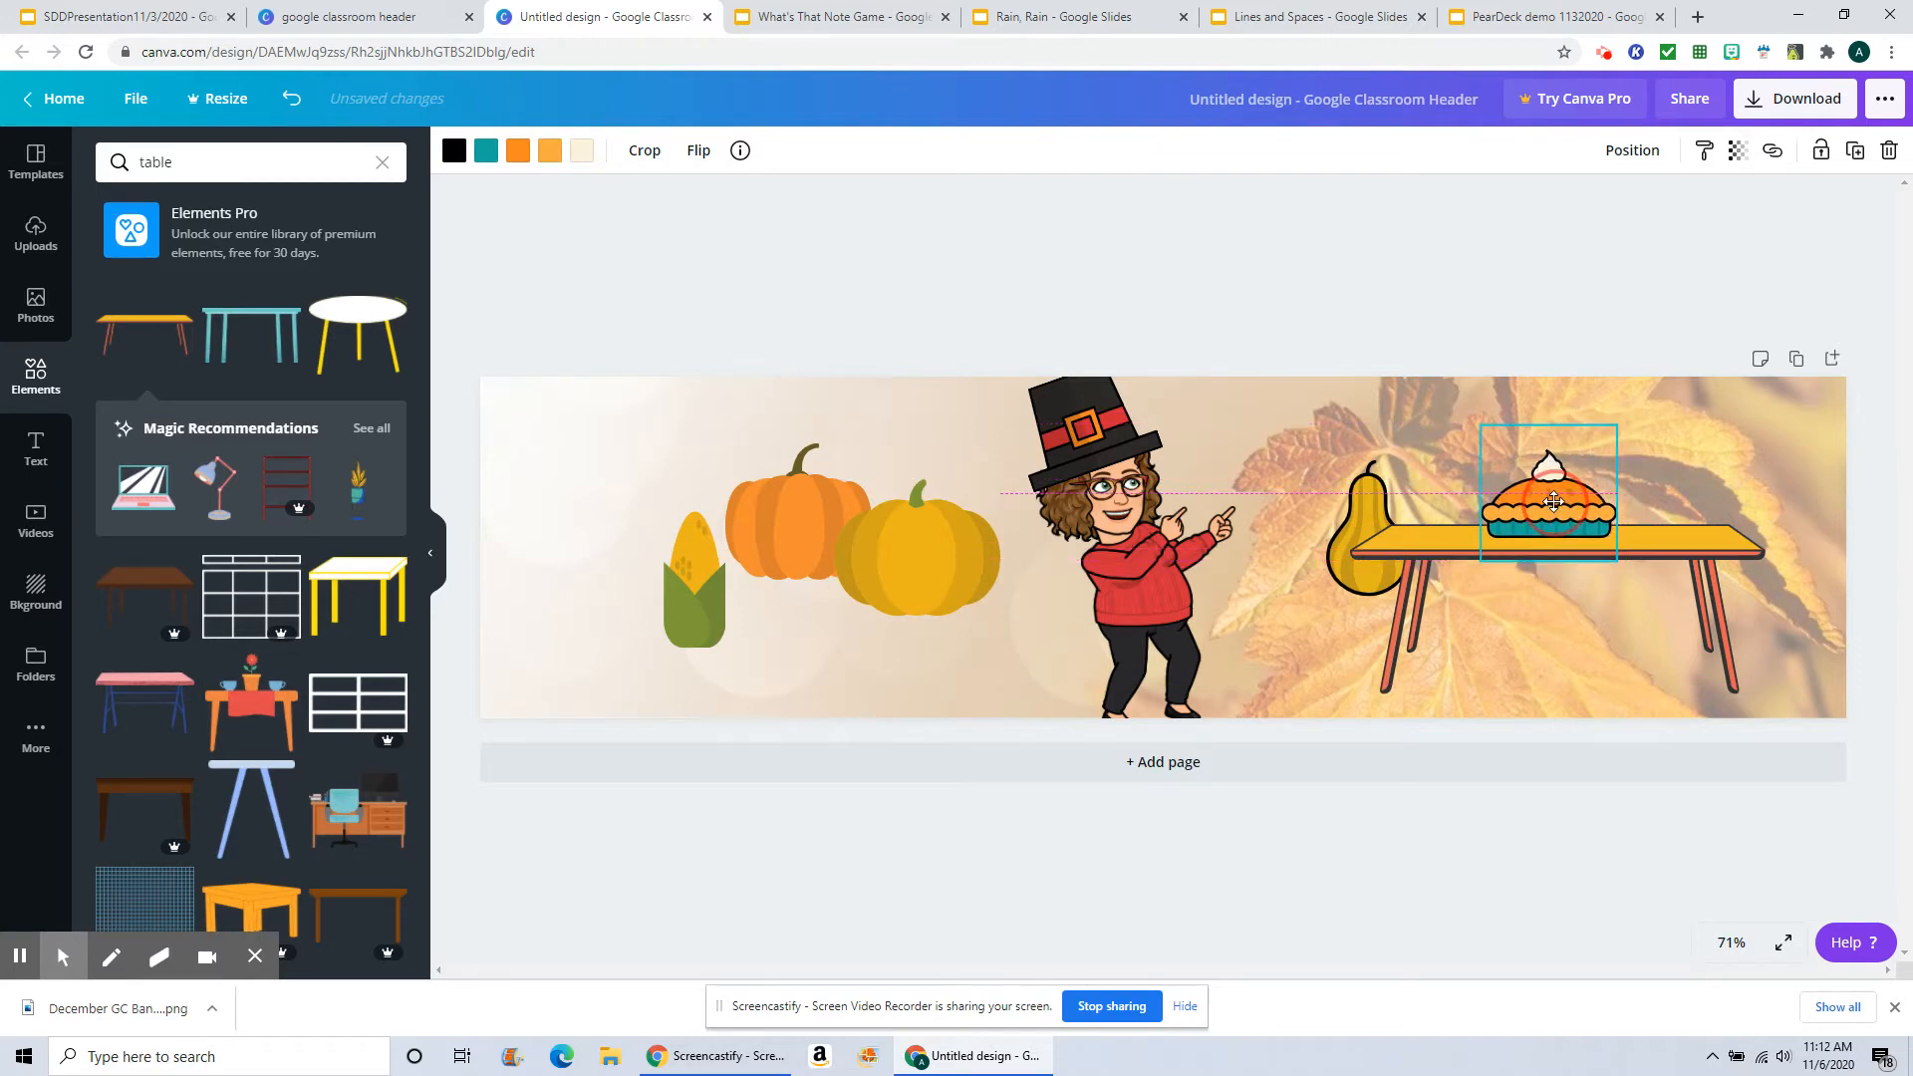
Step: Shrink the gourd at the table's left end and shrink the yellow pumpkin
left_click(1356, 518)
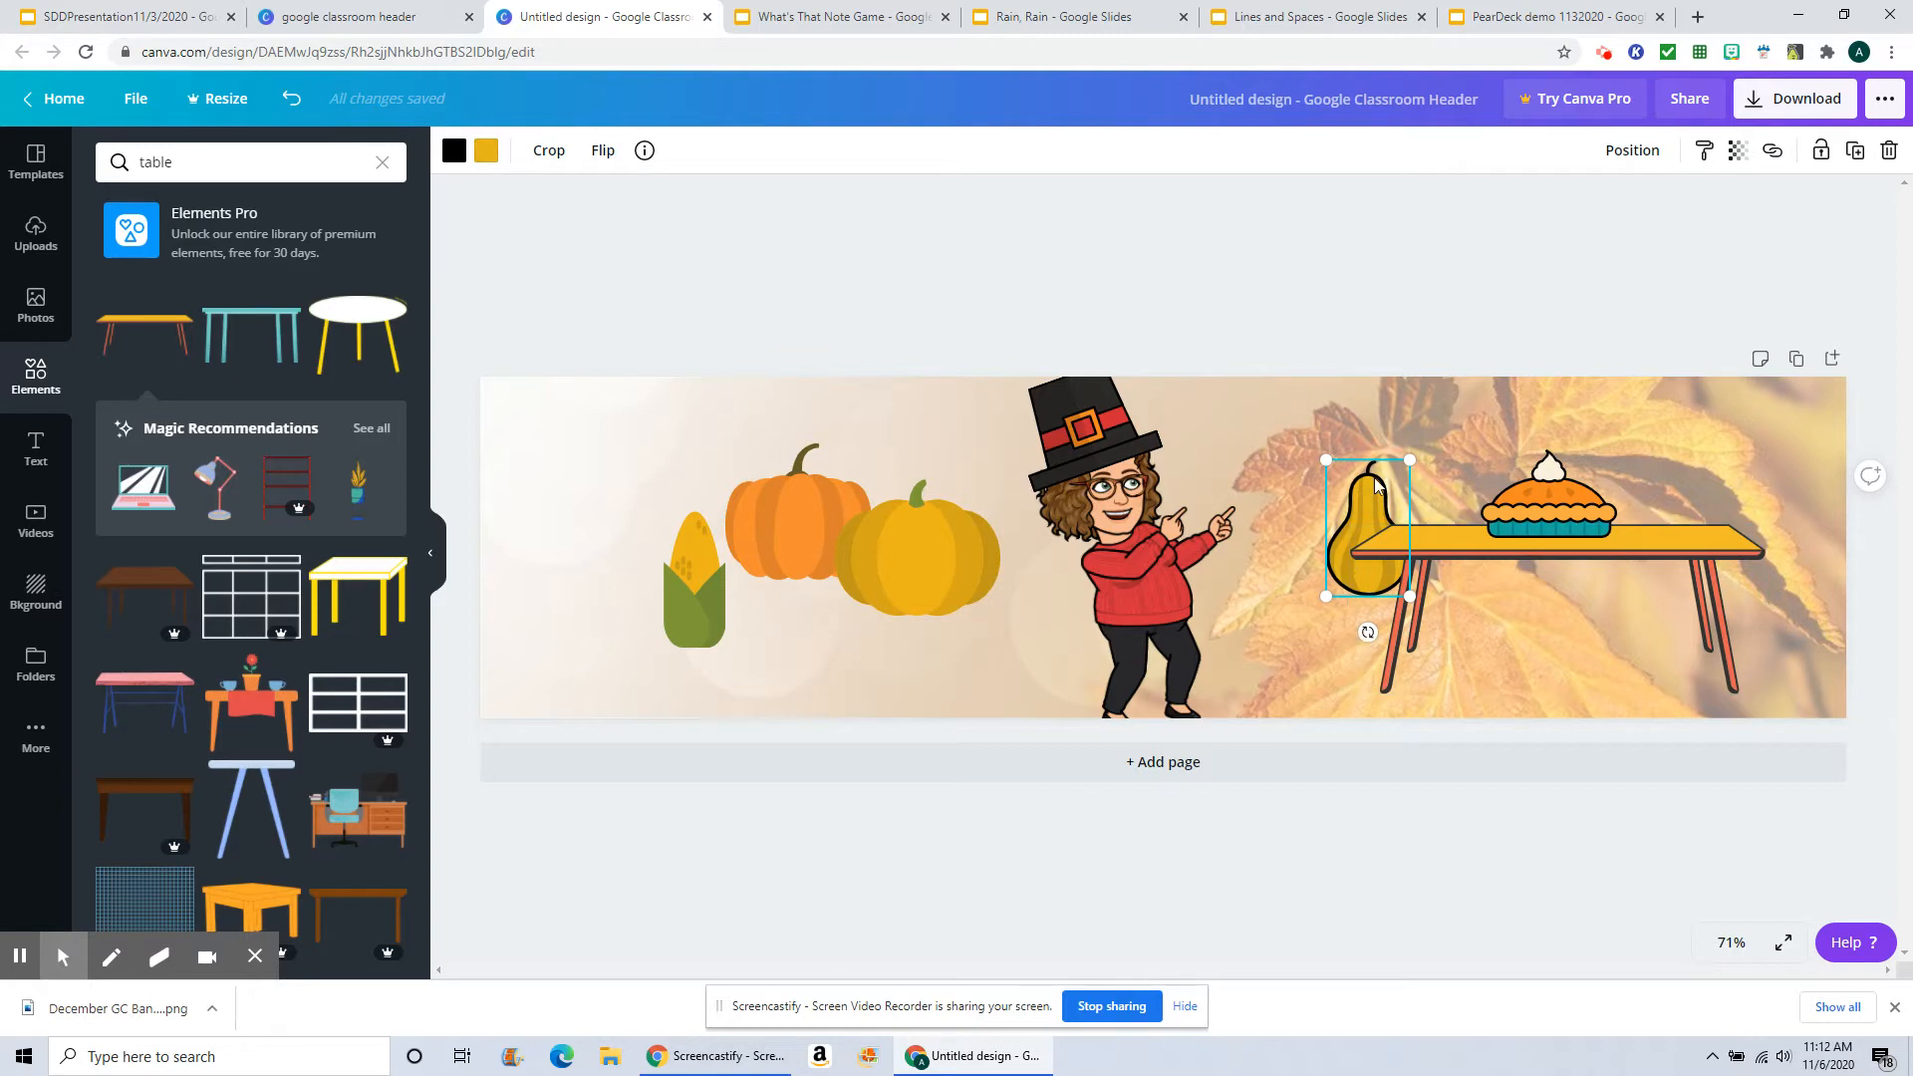
left_click_drag(1416, 457, 1333, 516)
left_click(877, 547)
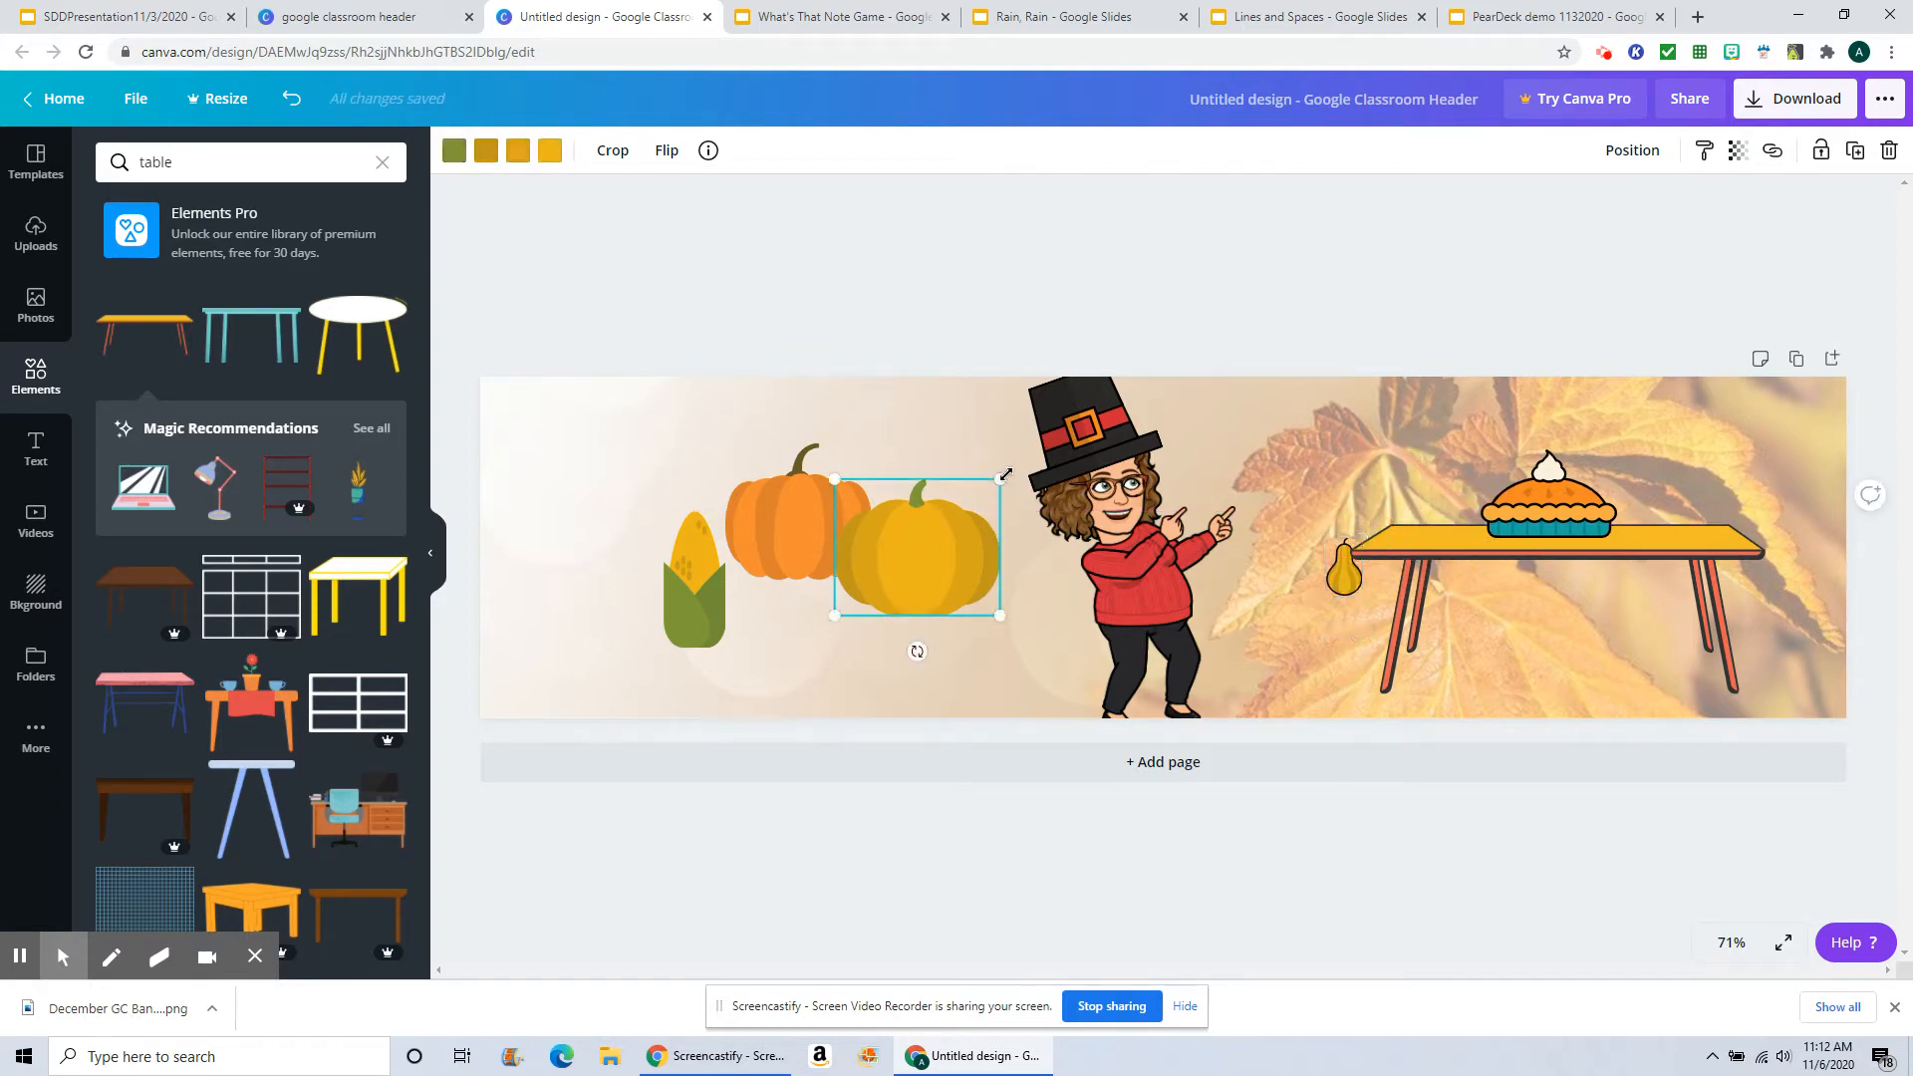
left_click_drag(1003, 479, 972, 505)
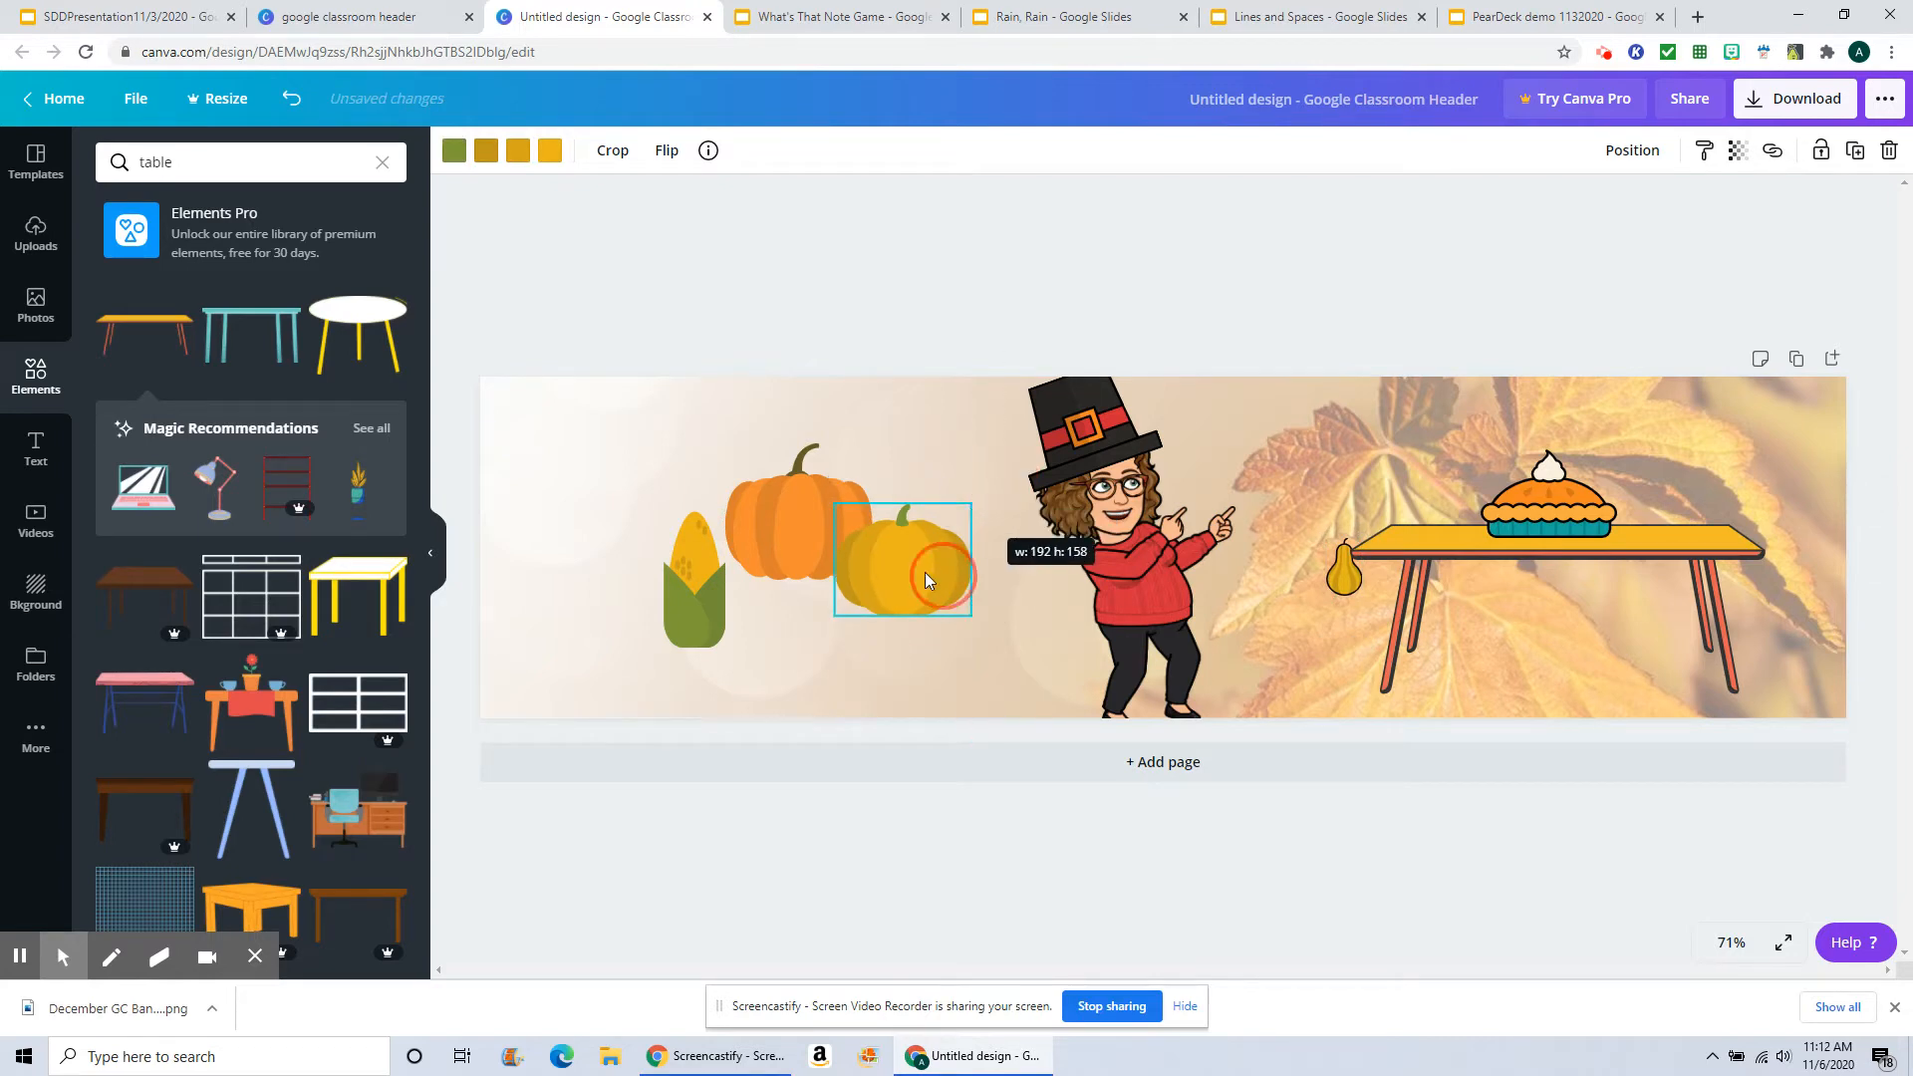
Step: Move the yellow pumpkin onto the table's right end beside the pie and bring it forward
left_click(899, 578)
left_click_drag(1059, 574, 1649, 496)
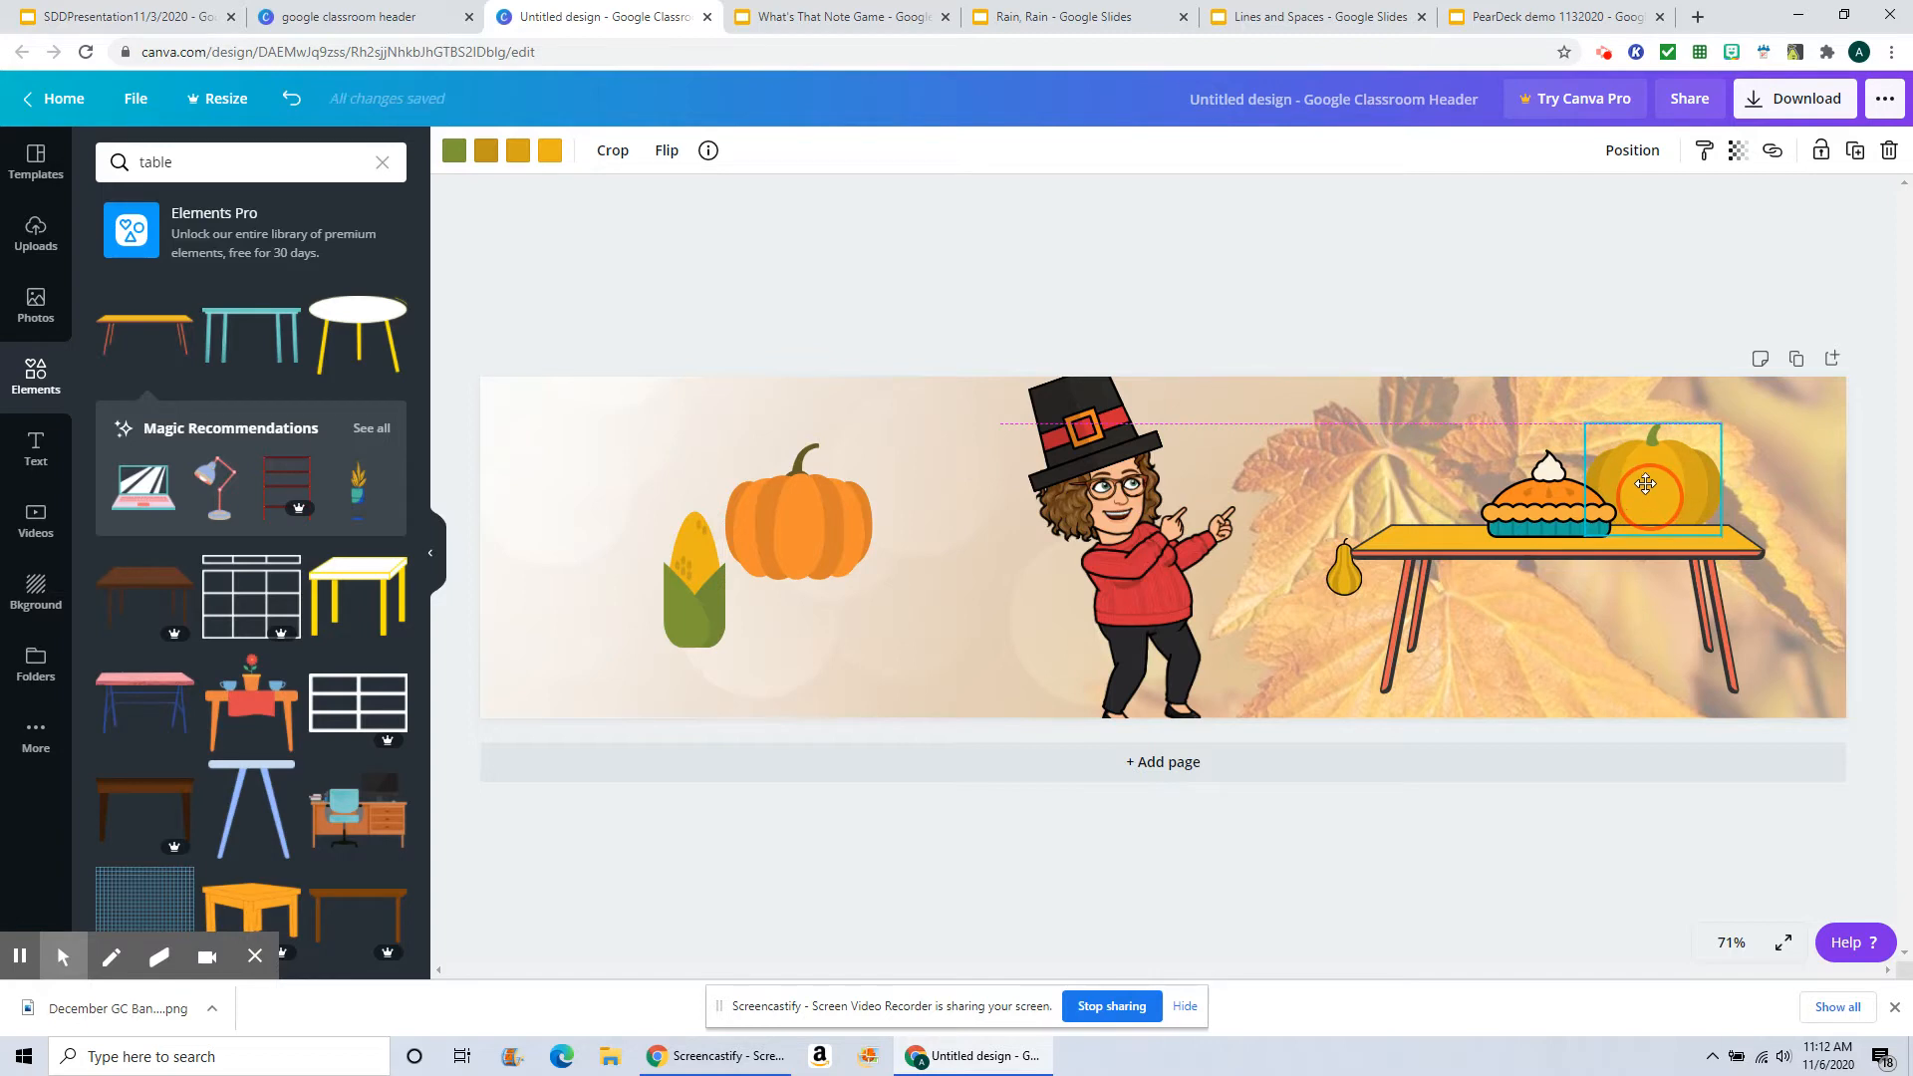
left_click(1646, 150)
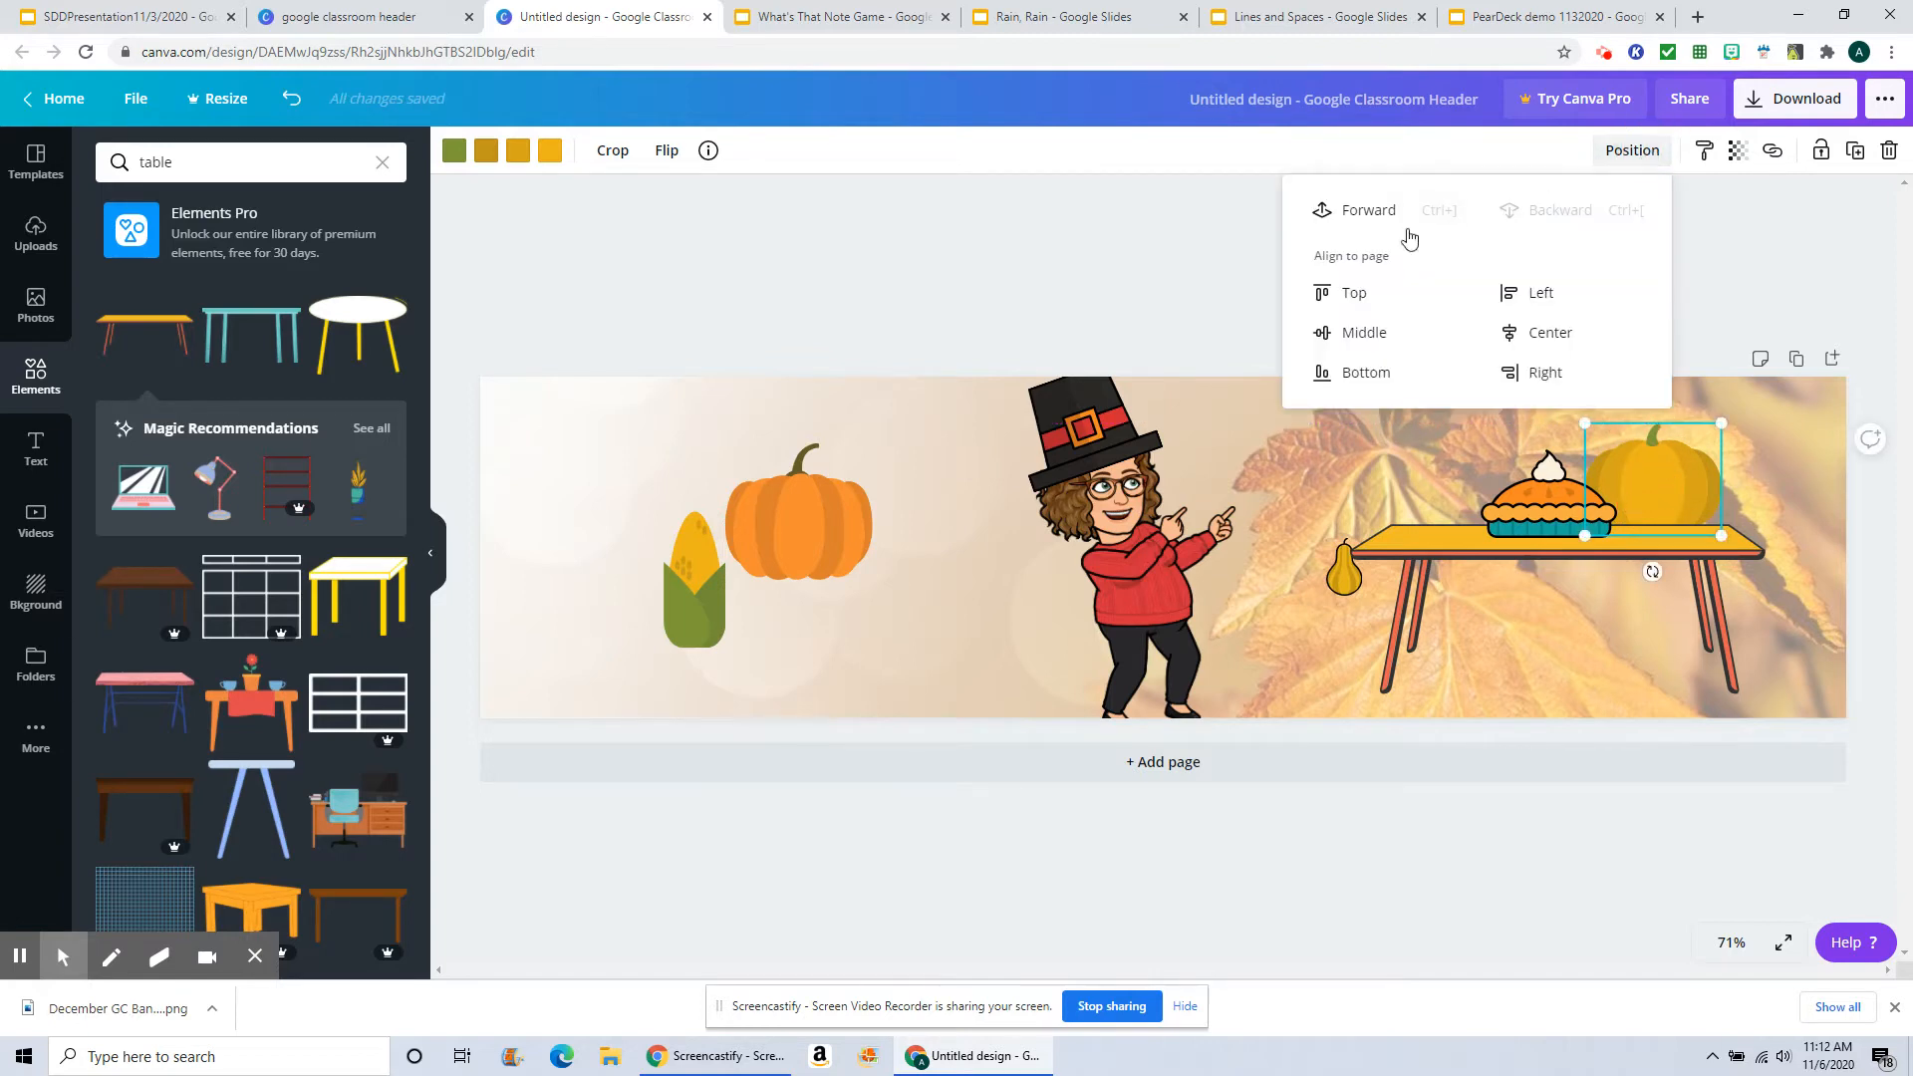
left_click(1357, 216)
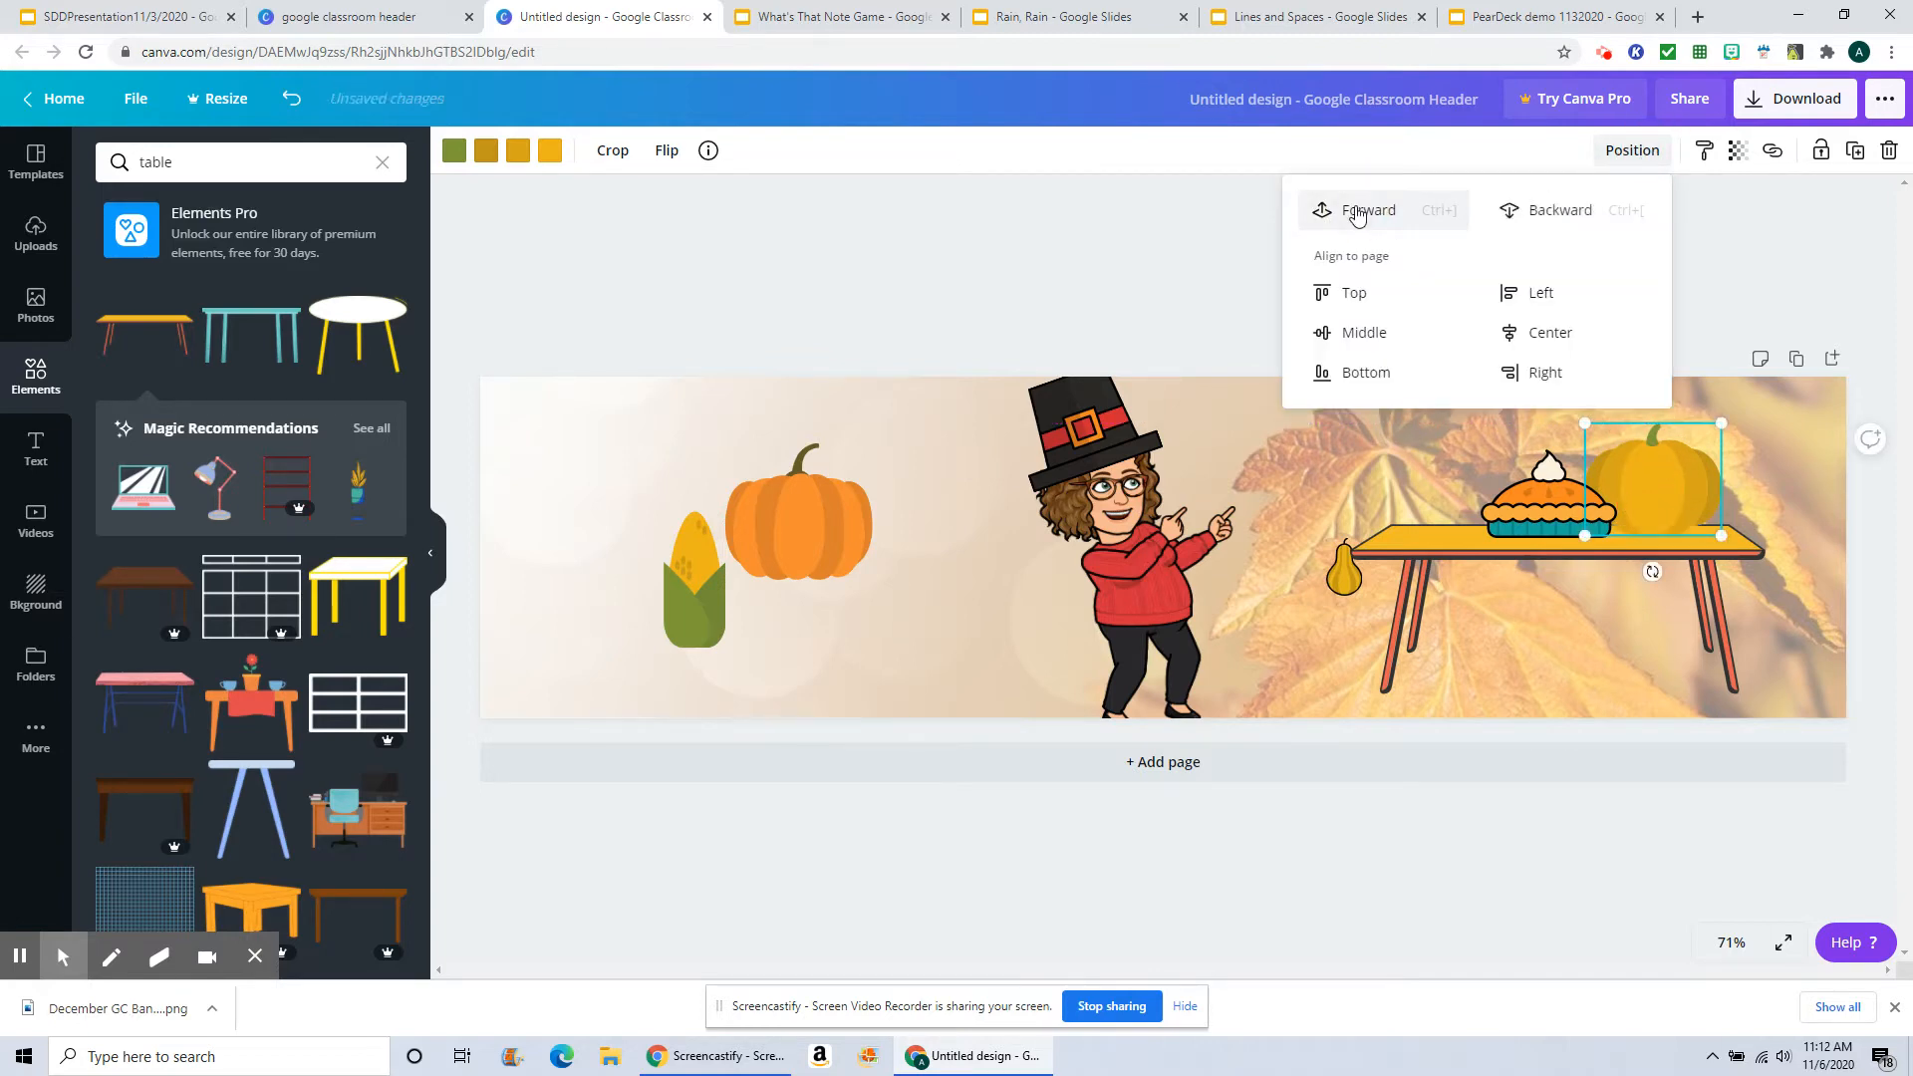
left_click(1657, 498)
left_click_drag(1657, 498, 1639, 495)
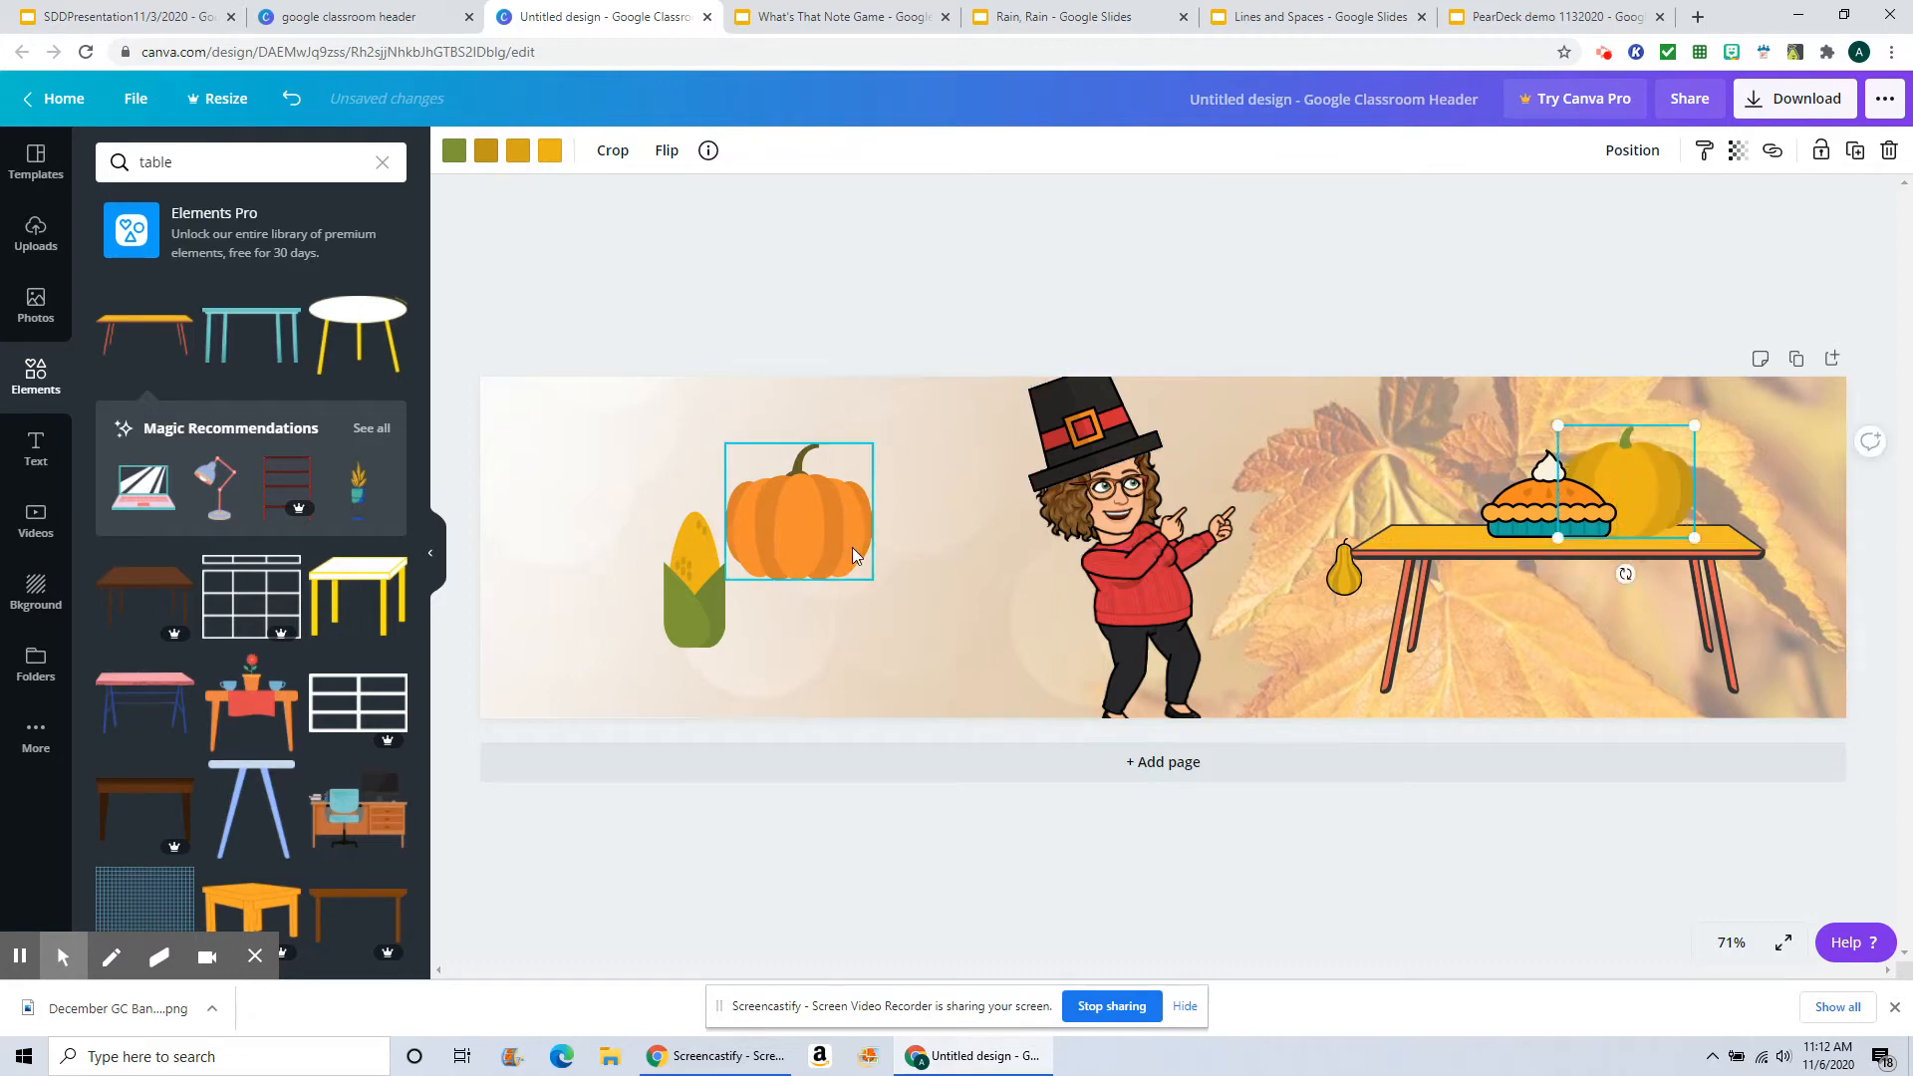
Step: Shrink the orange pumpkin, place it on the table's left end and bring it forward
left_click(816, 528)
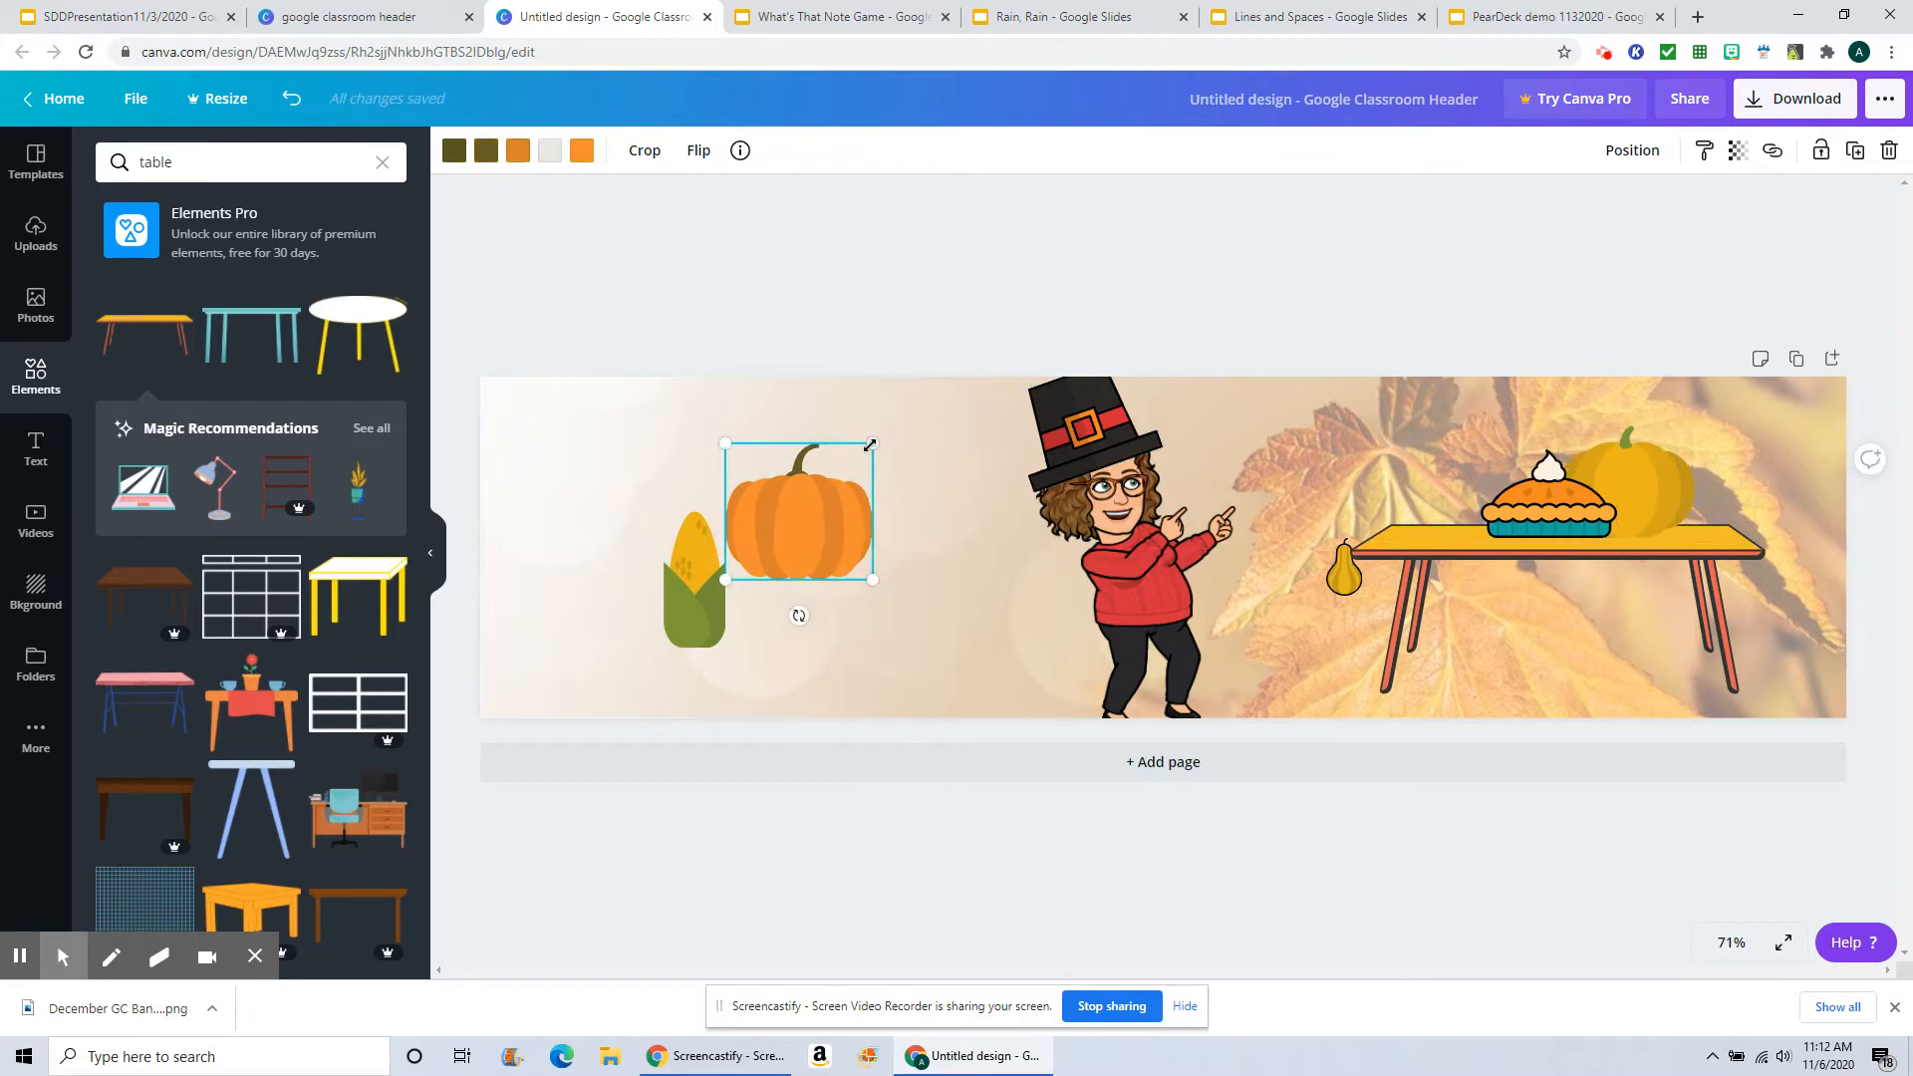
left_click_drag(872, 442, 848, 490)
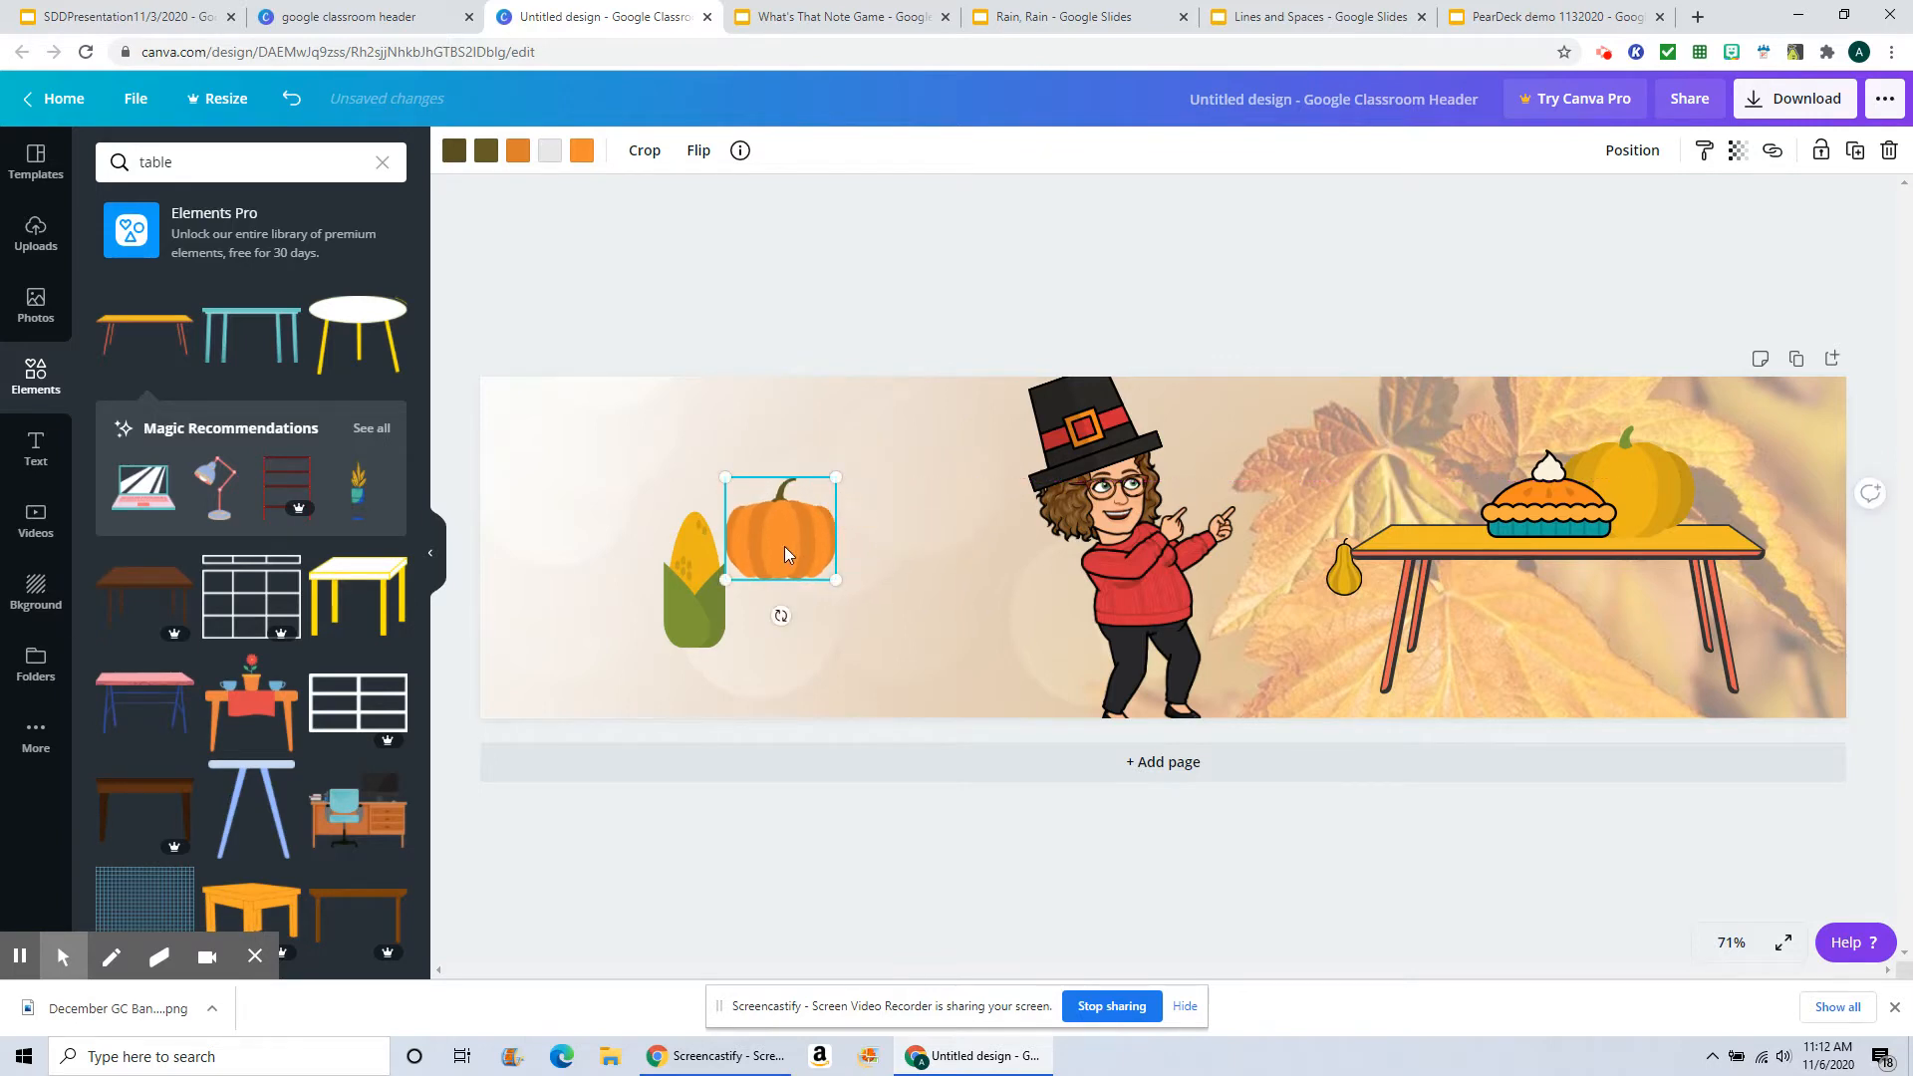
left_click_drag(781, 548, 1450, 501)
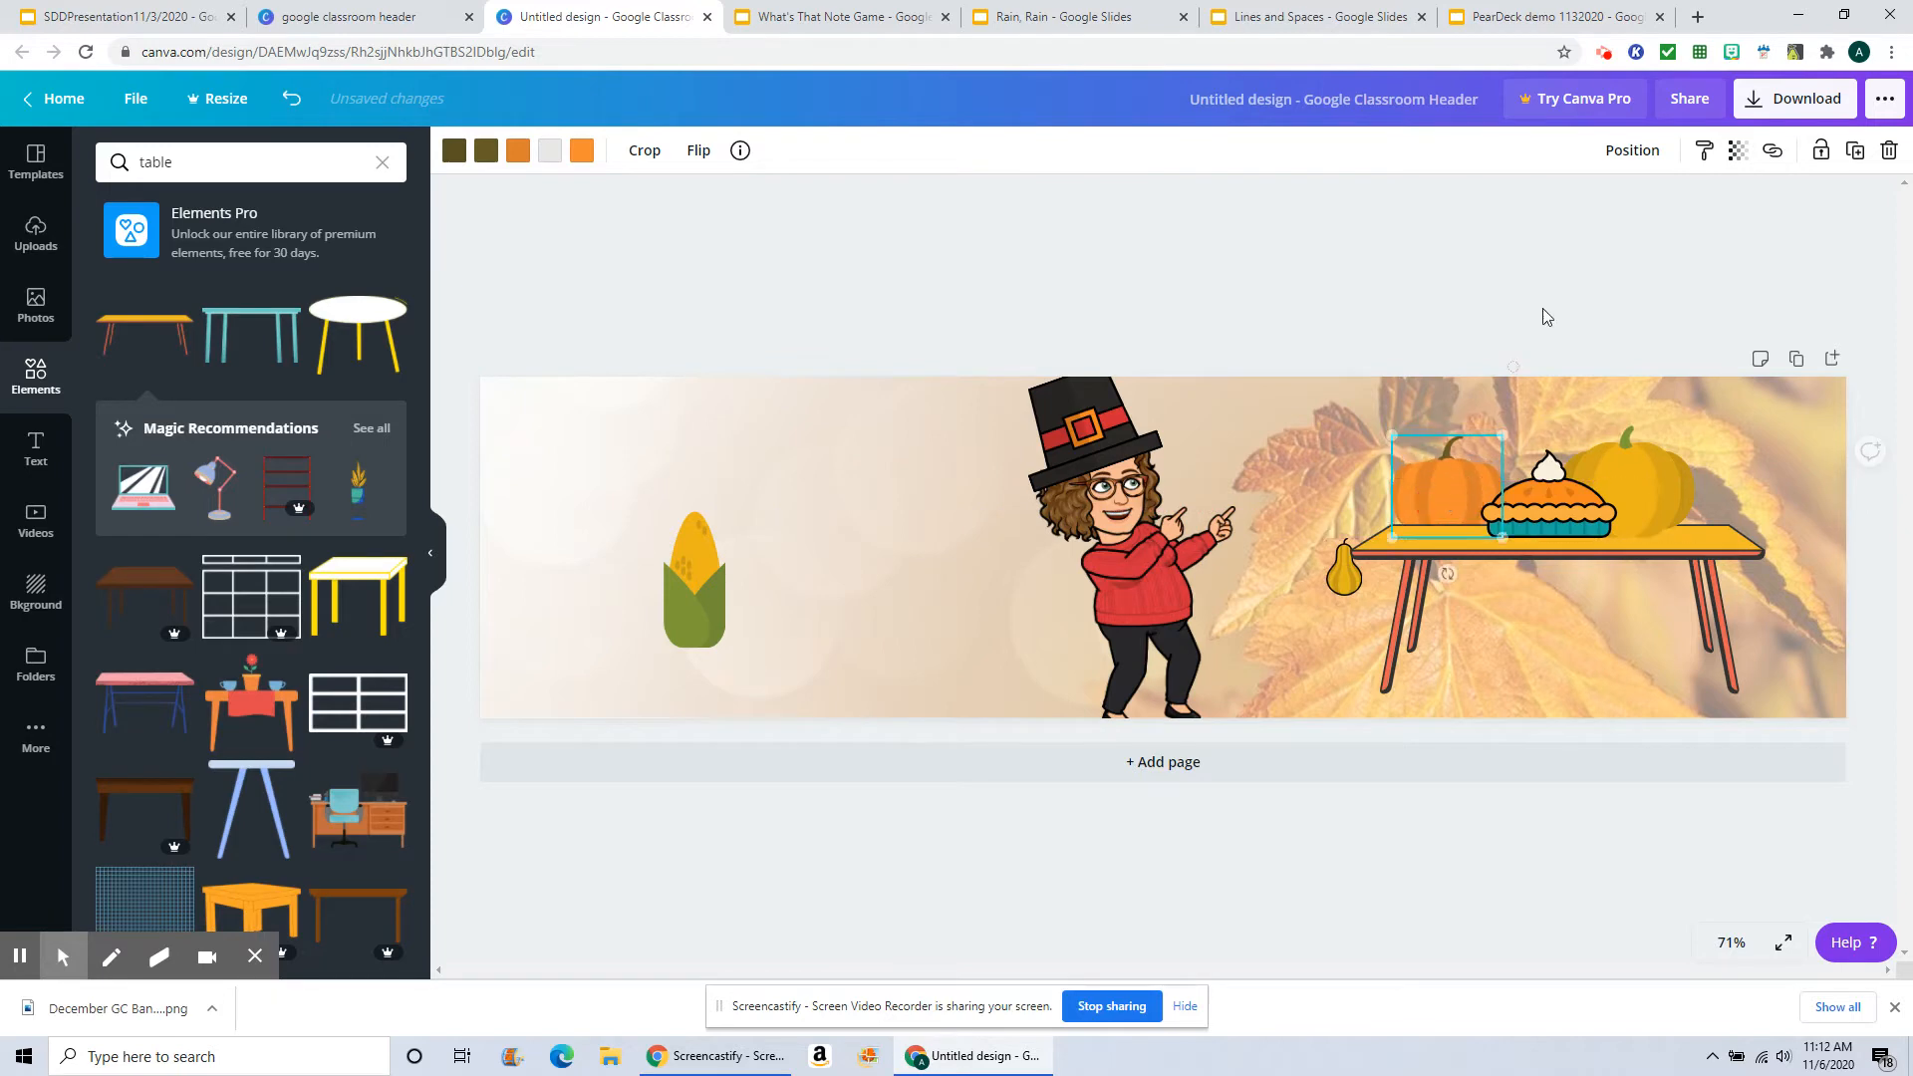
left_click(1644, 166)
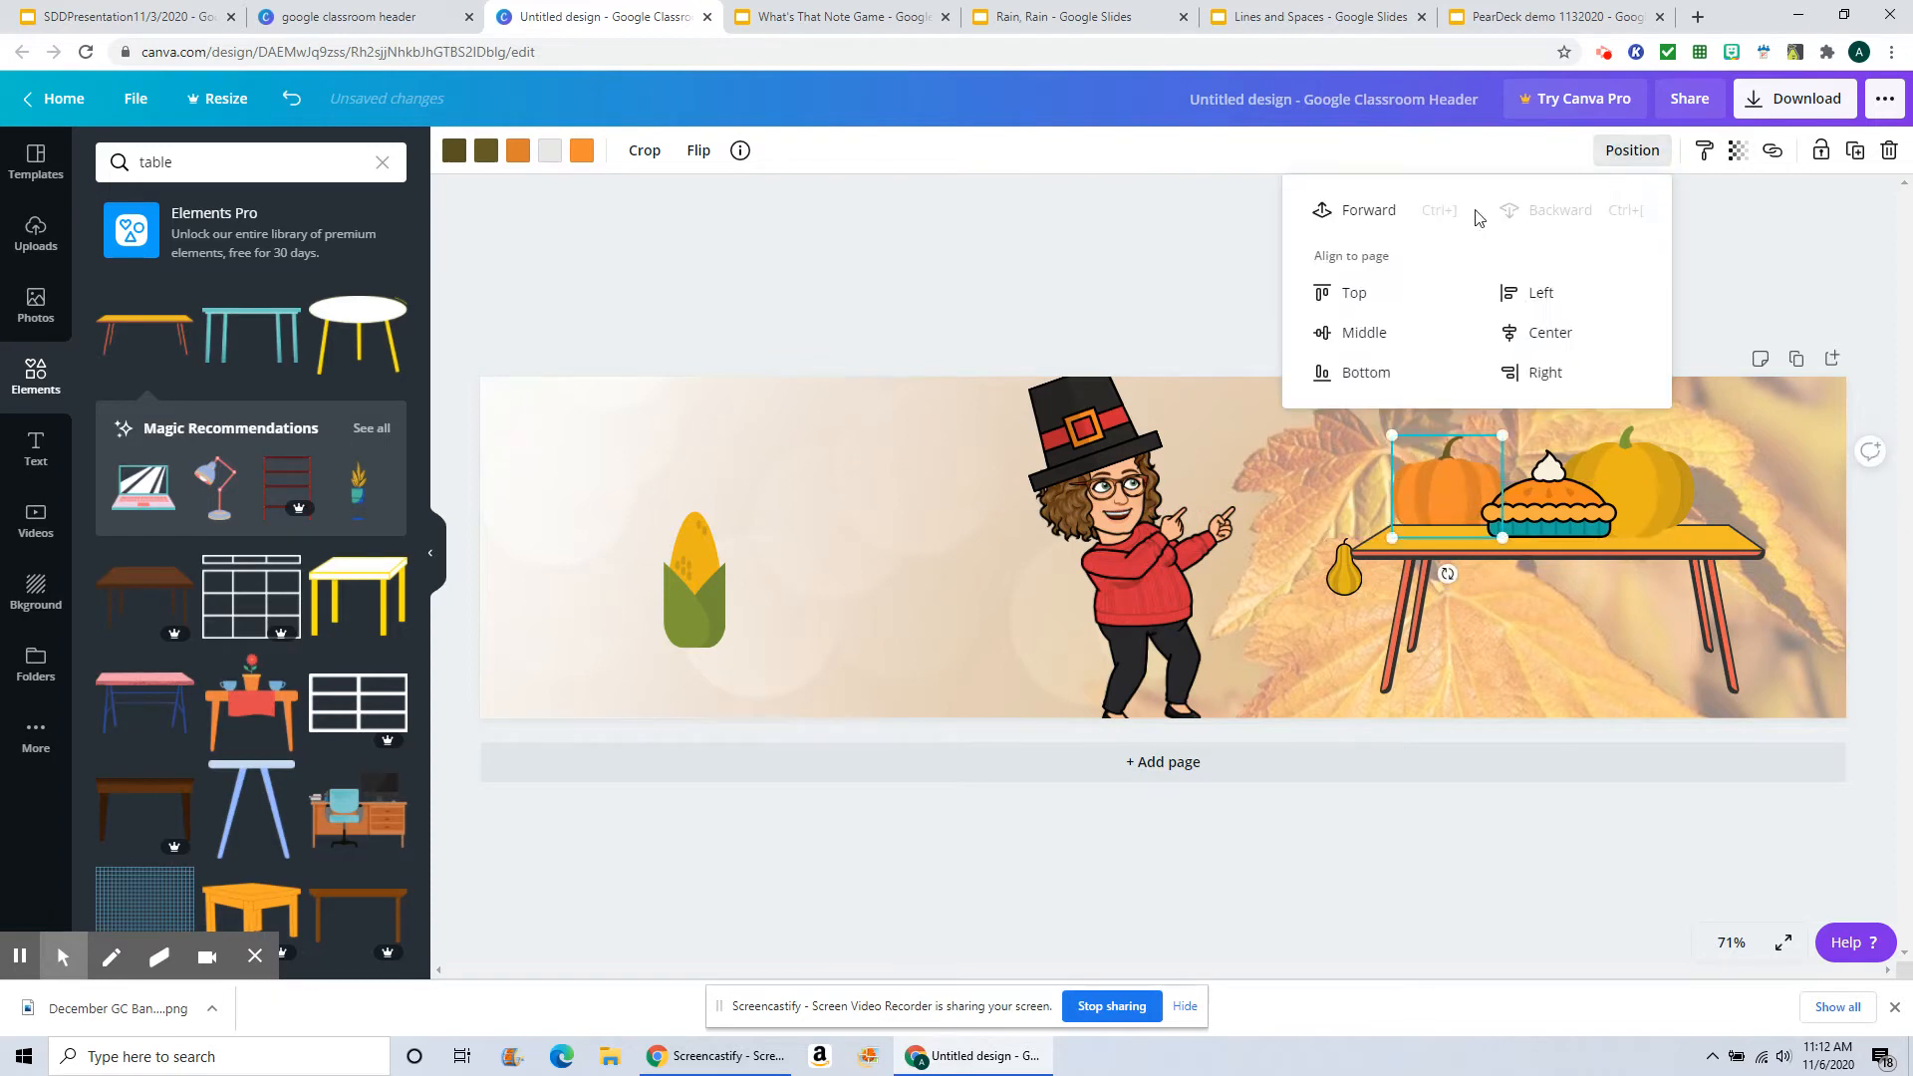
left_click(1377, 202)
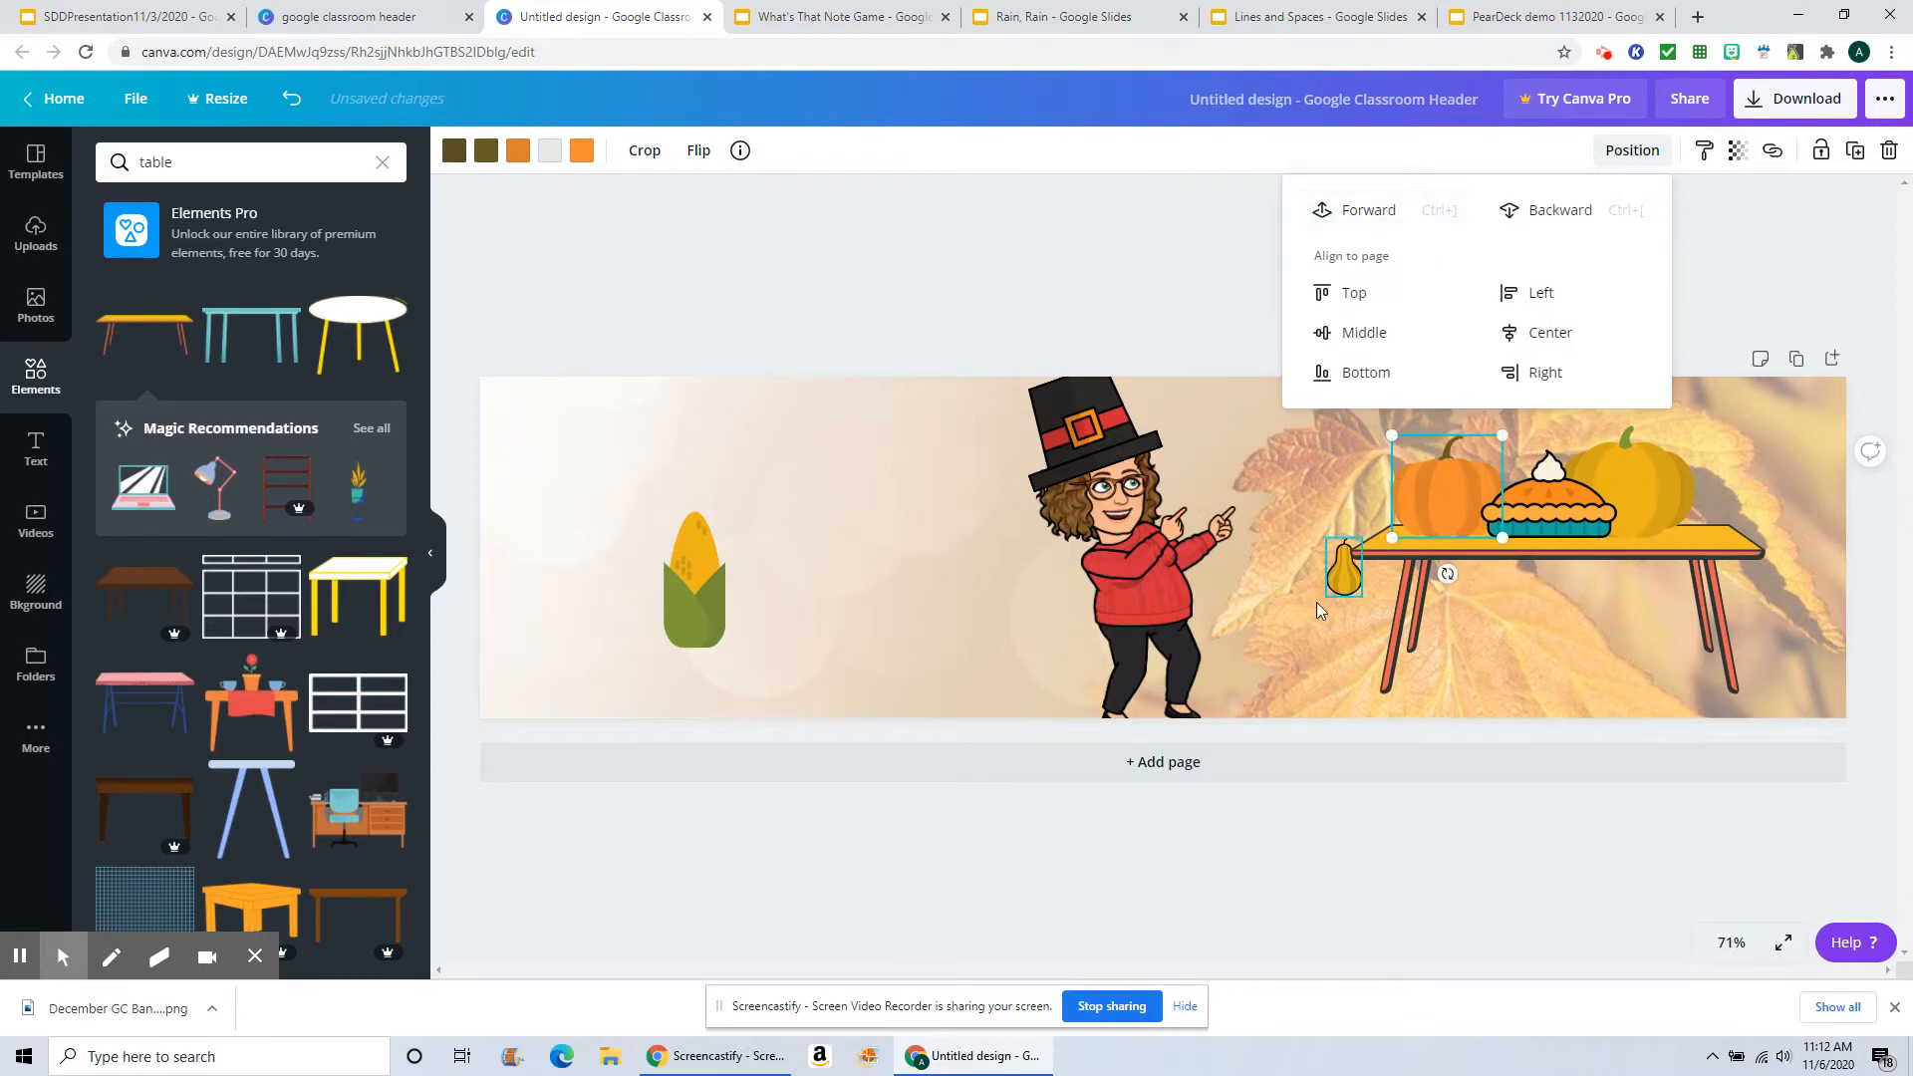
Step: Move the small gourd onto the table between the orange pumpkin and pie, bring it forward and tilt it
left_click_drag(1345, 583, 1462, 513)
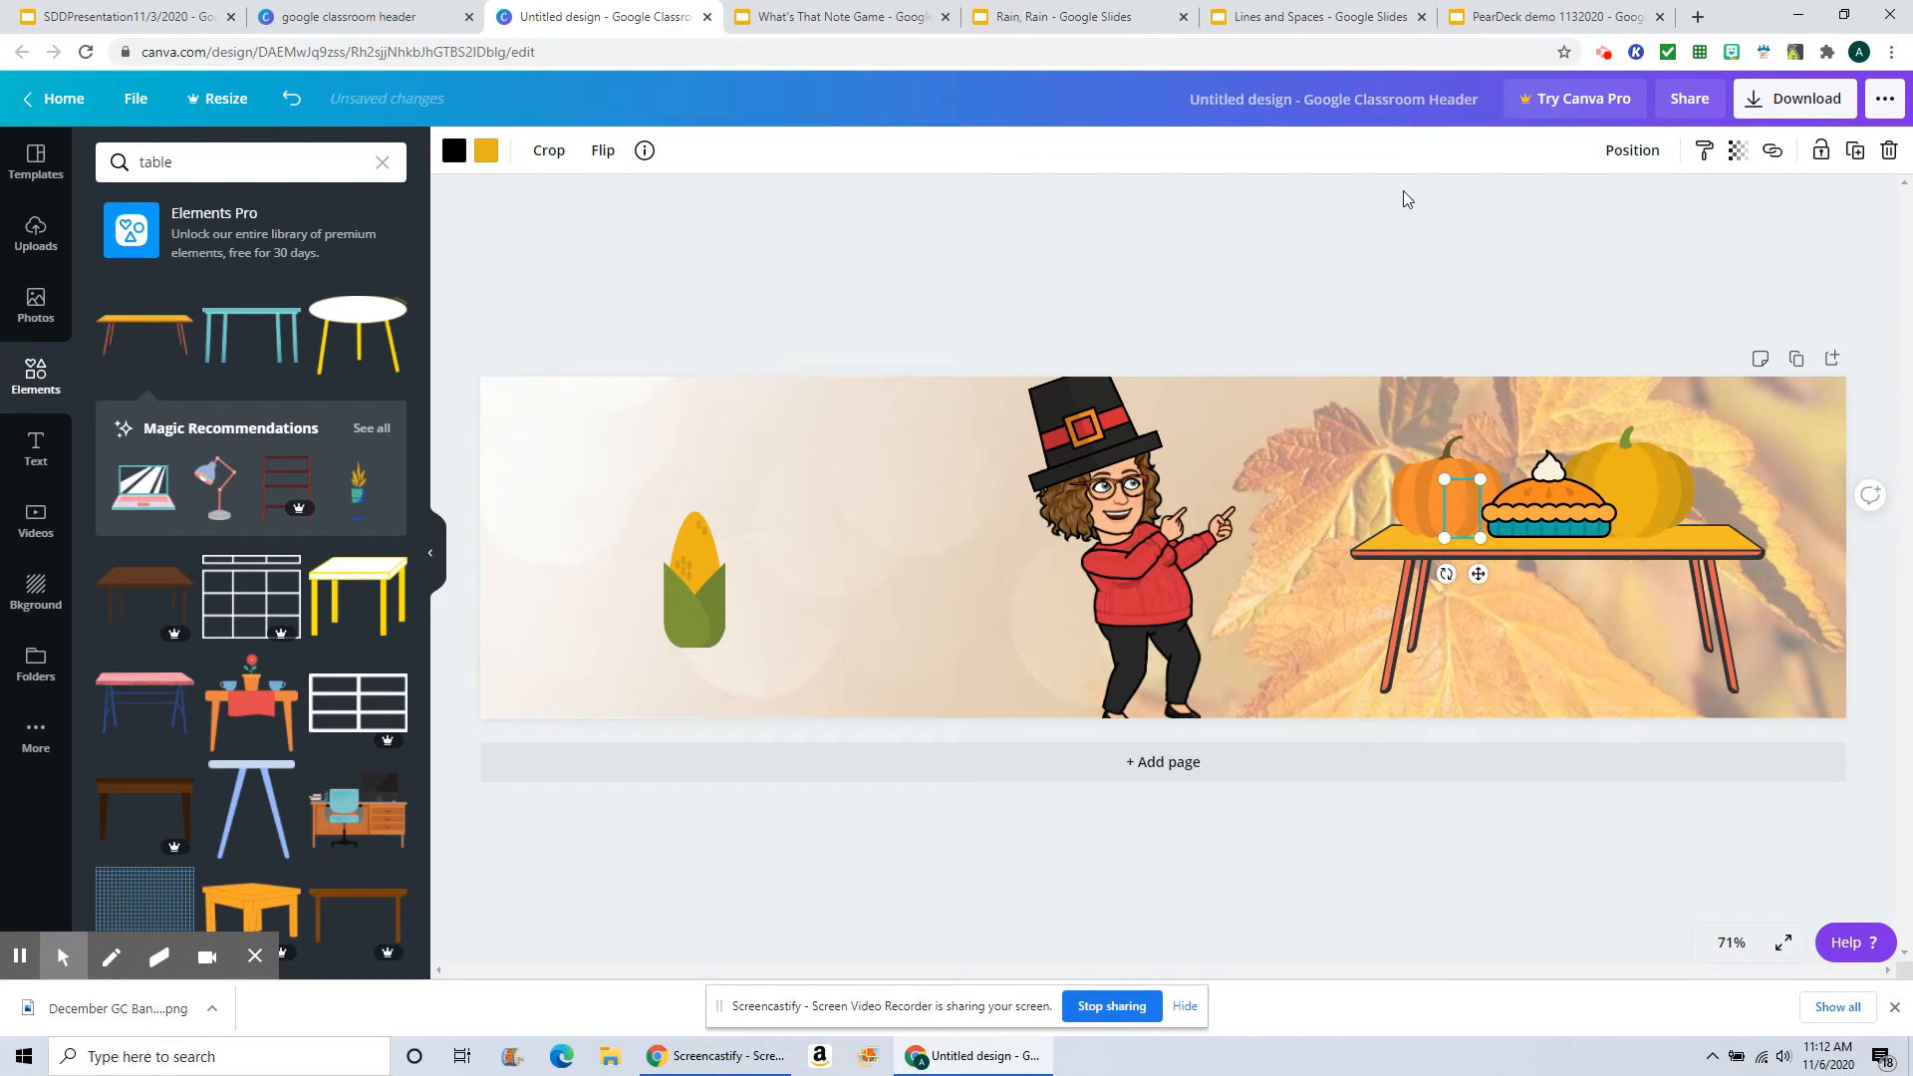
left_click(1624, 151)
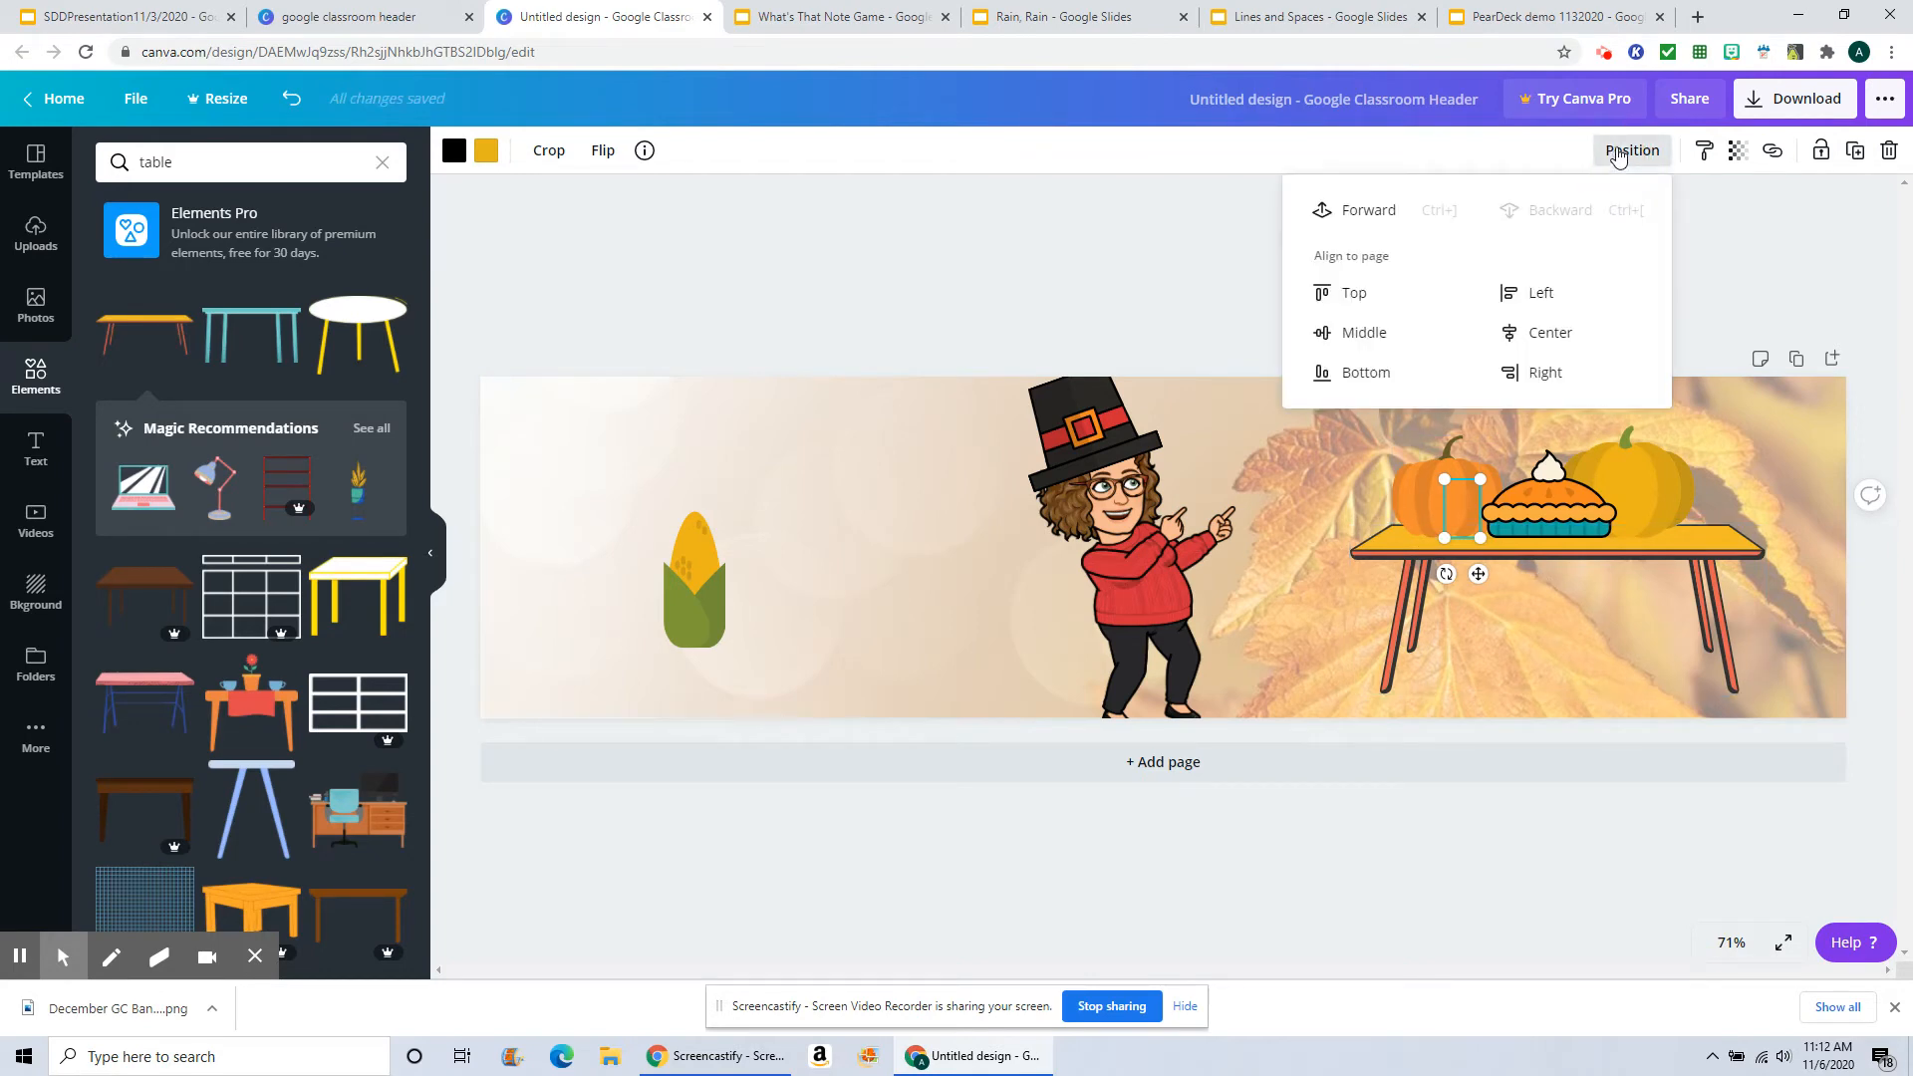
left_click(1351, 210)
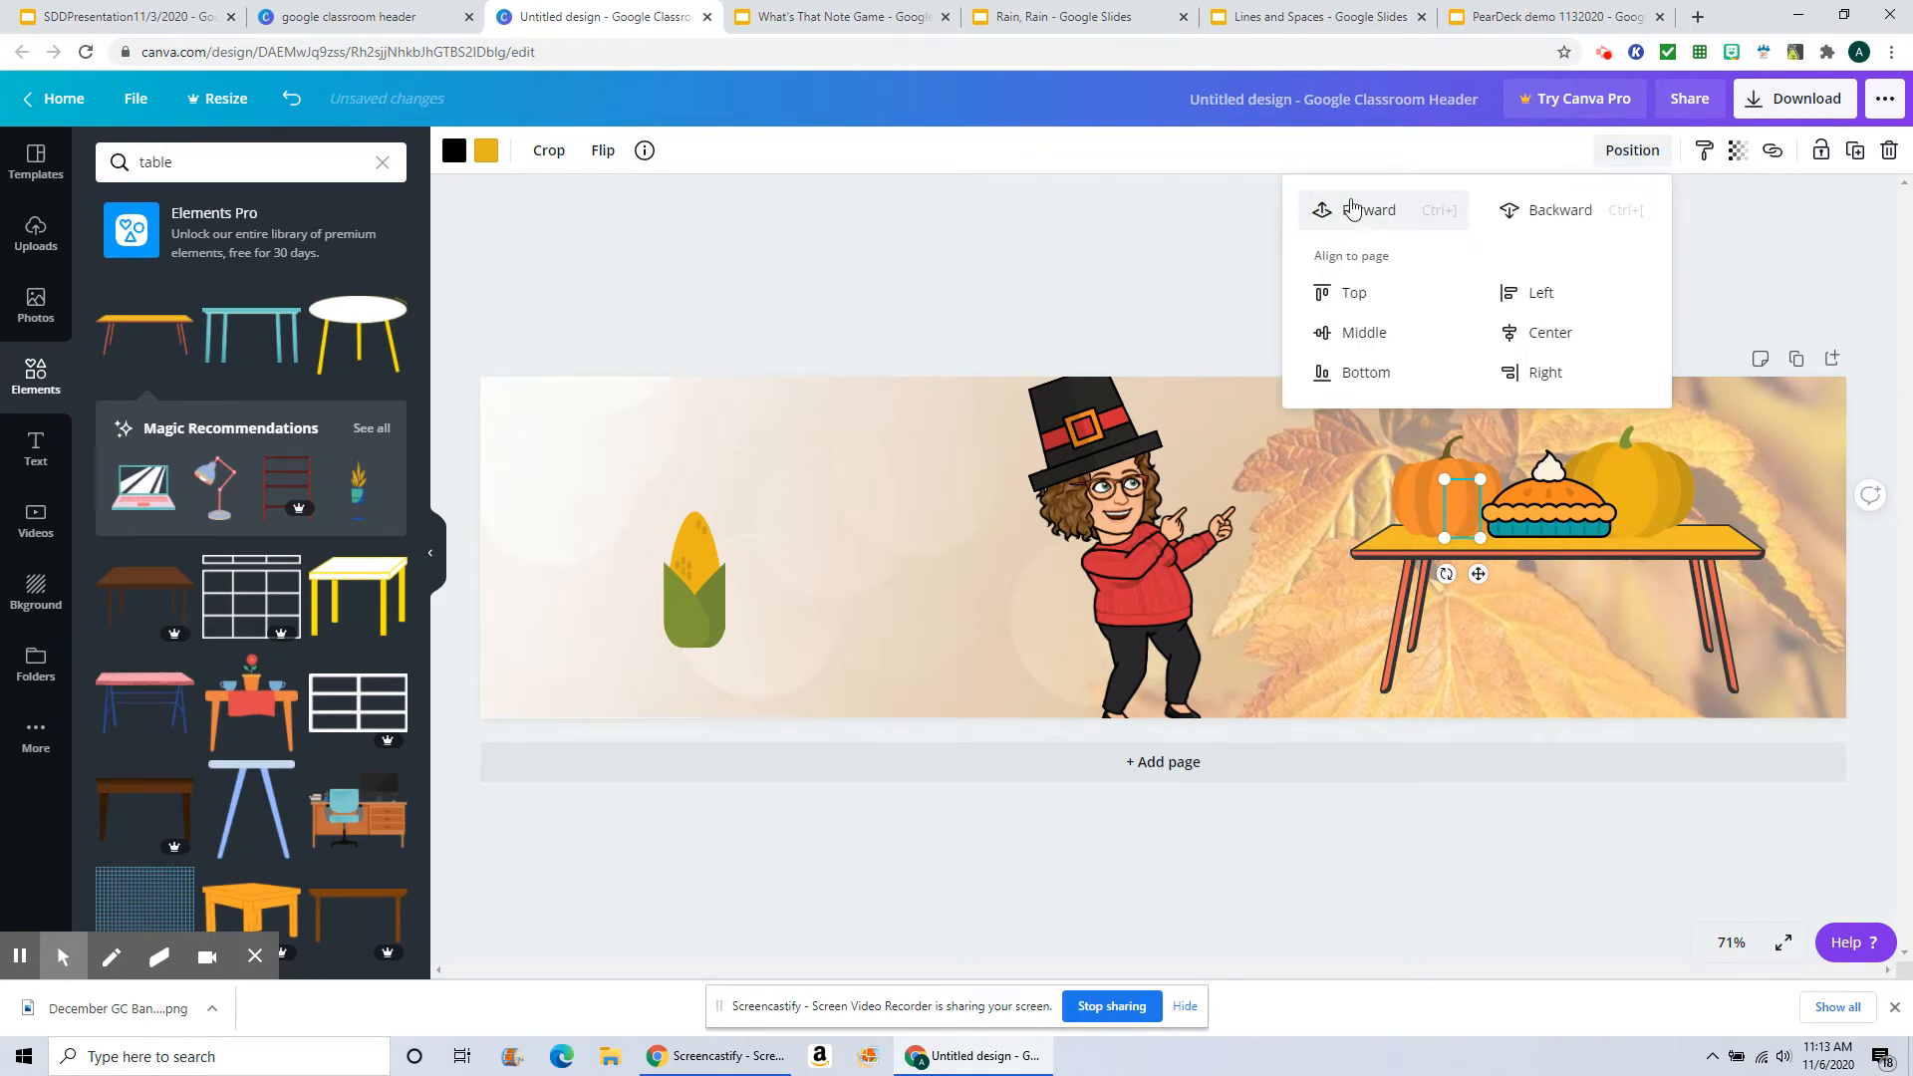
left_click(1352, 209)
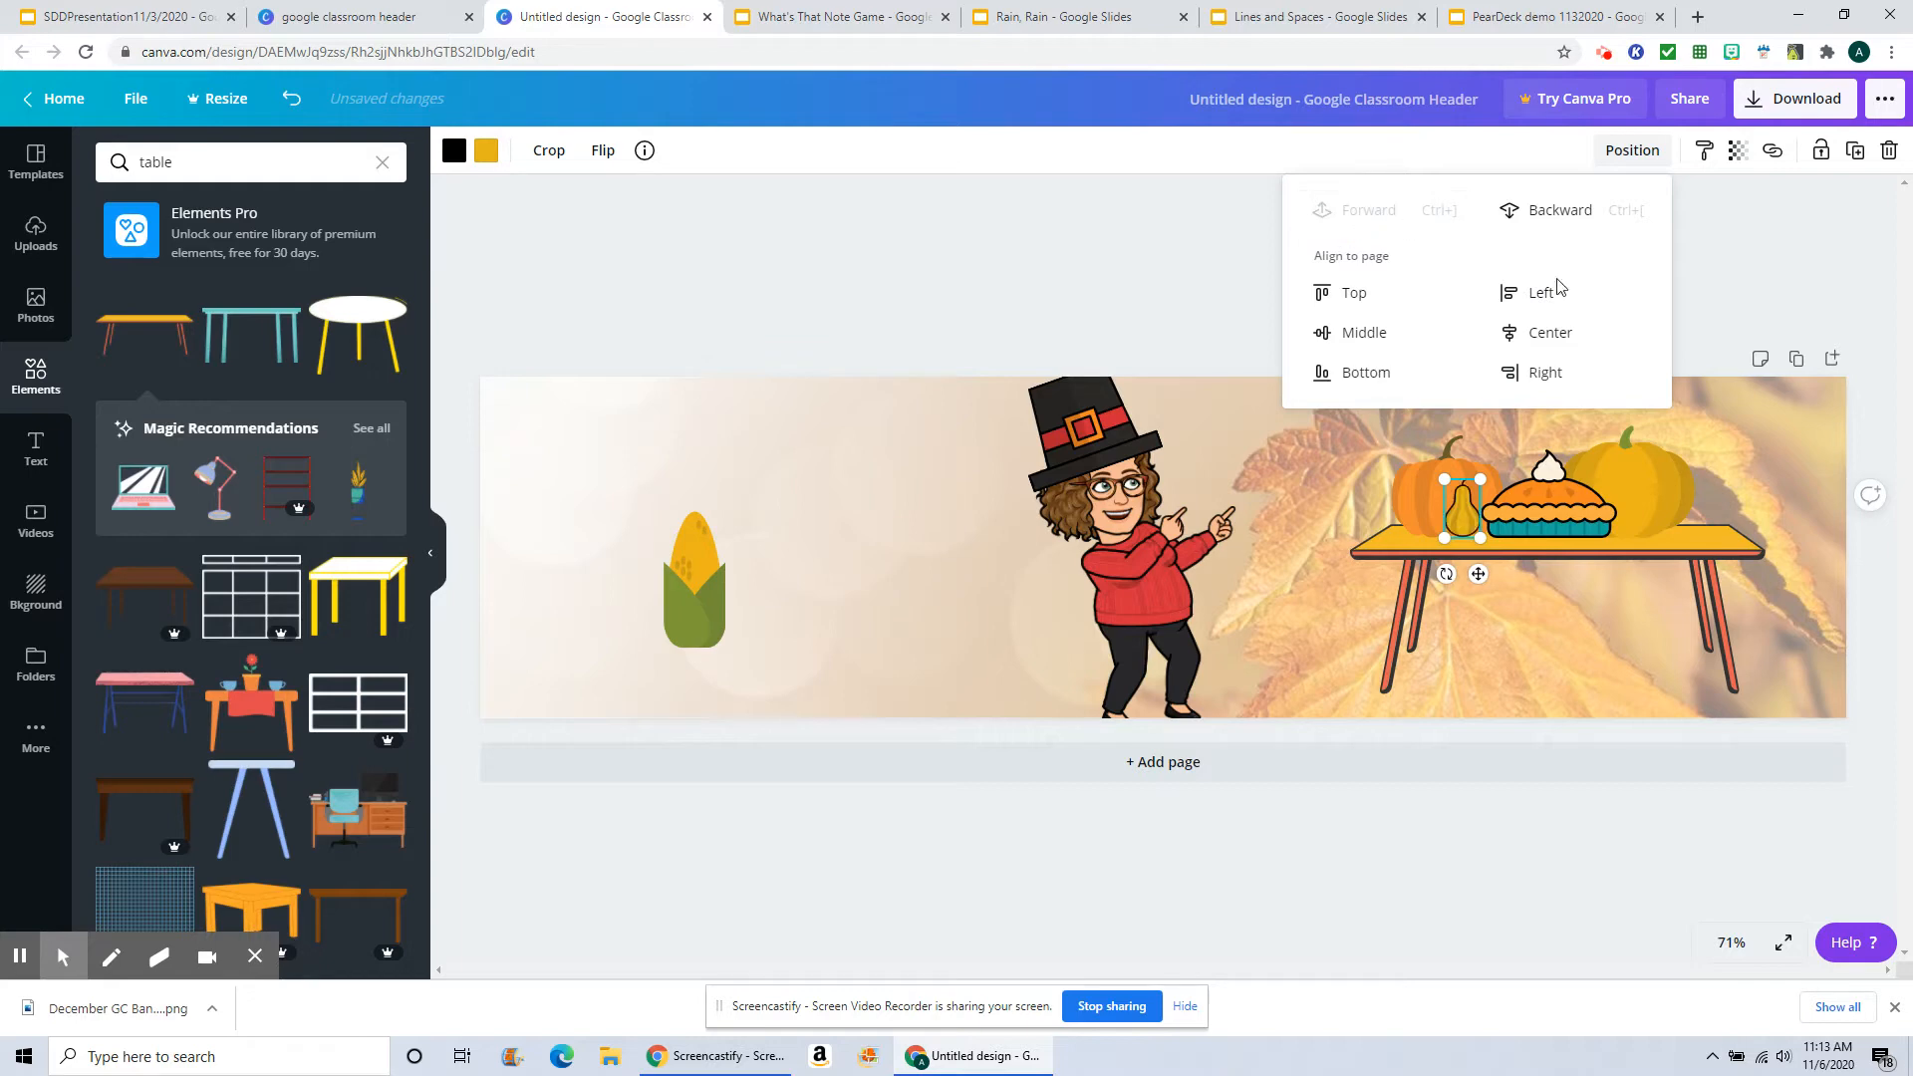
left_click_drag(1446, 574, 1477, 508)
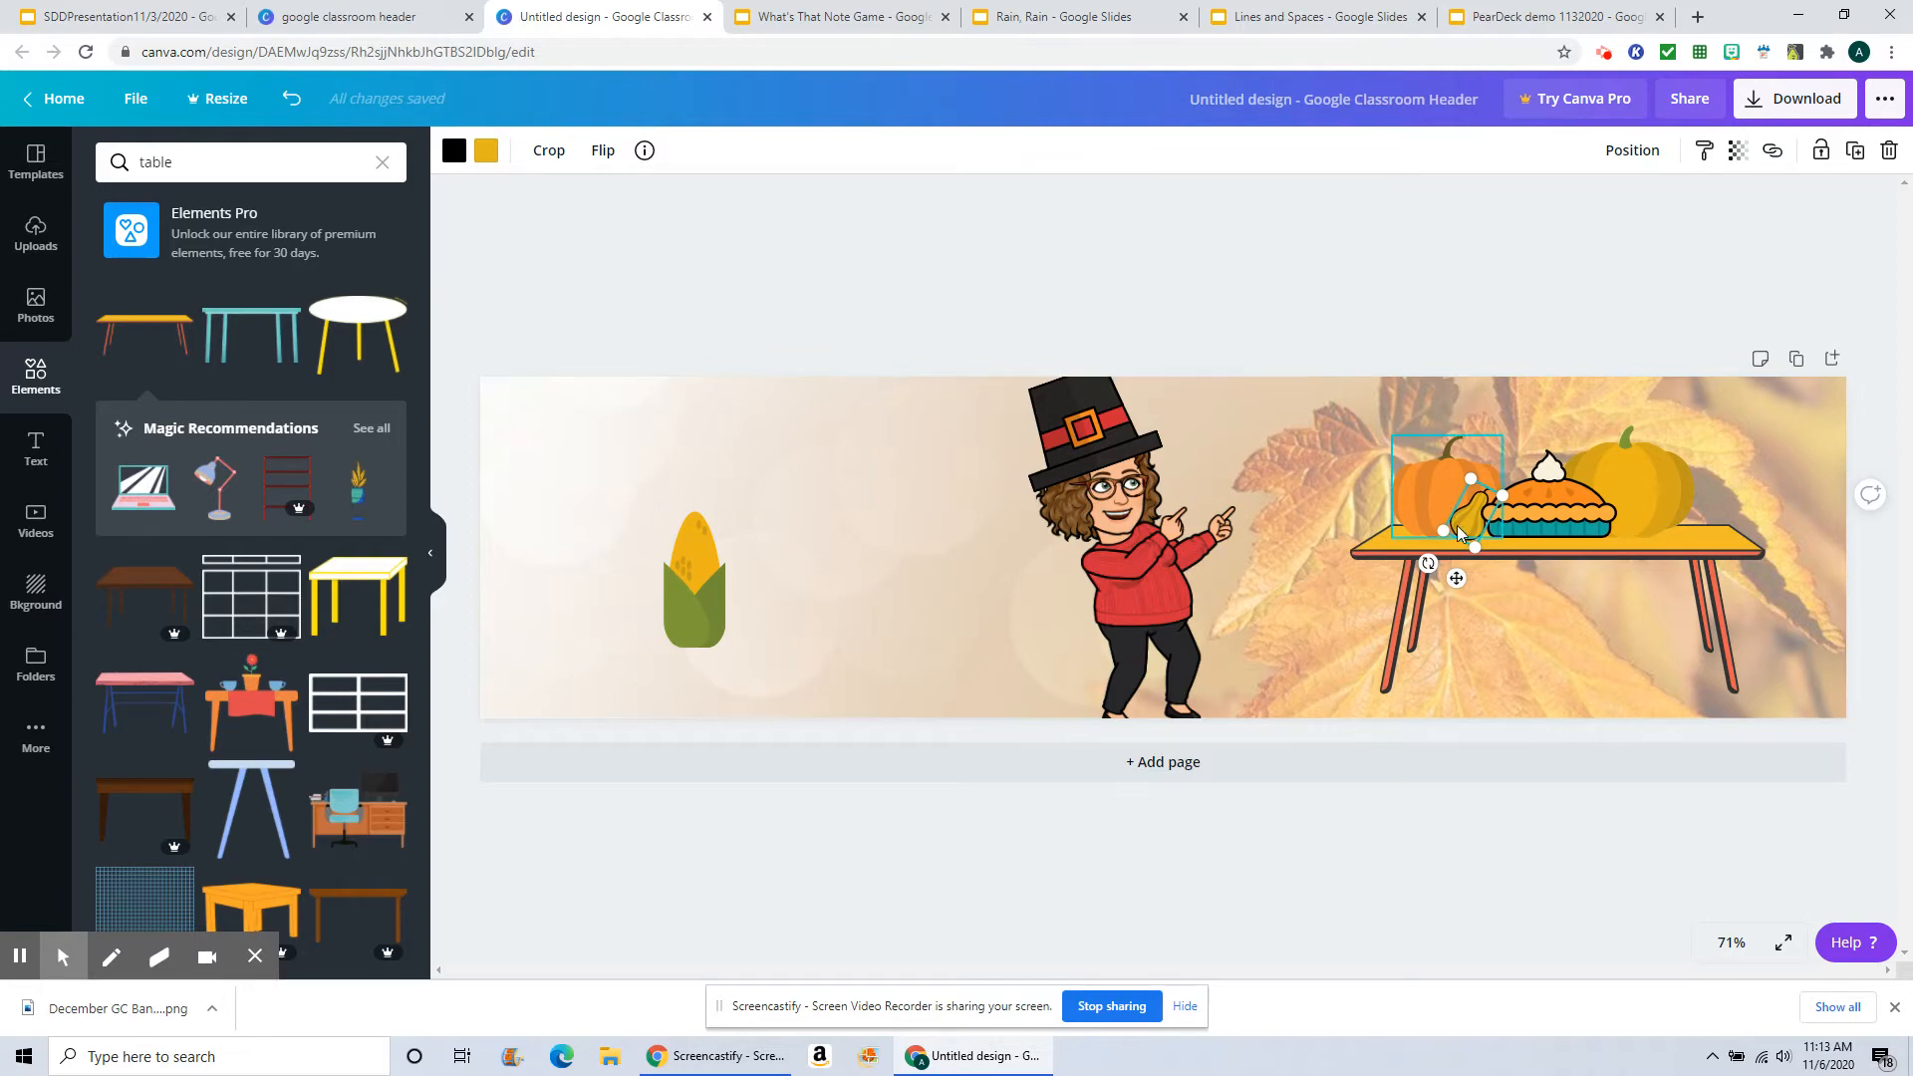
Step: Shrink the corn and move it onto the table's right end in front of the yellow pumpkin
left_click(718, 594)
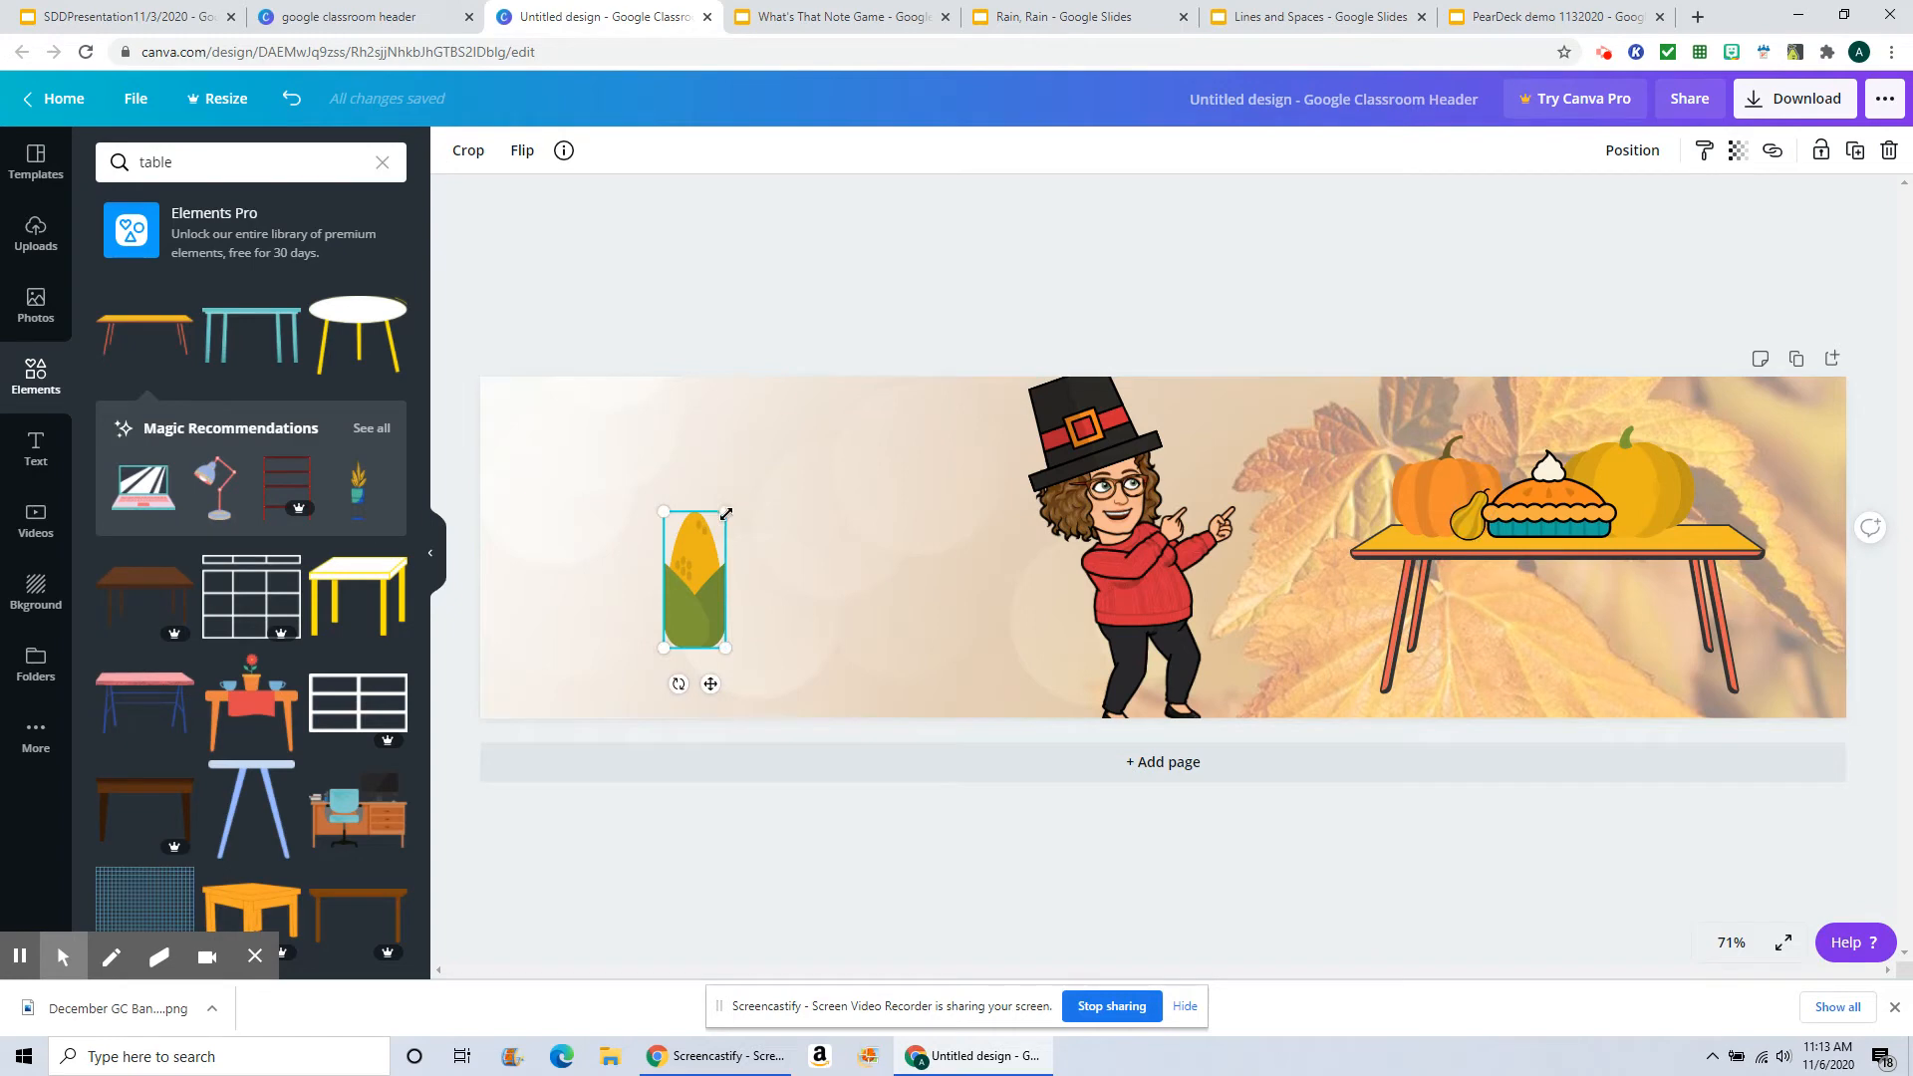
left_click_drag(726, 514, 704, 564)
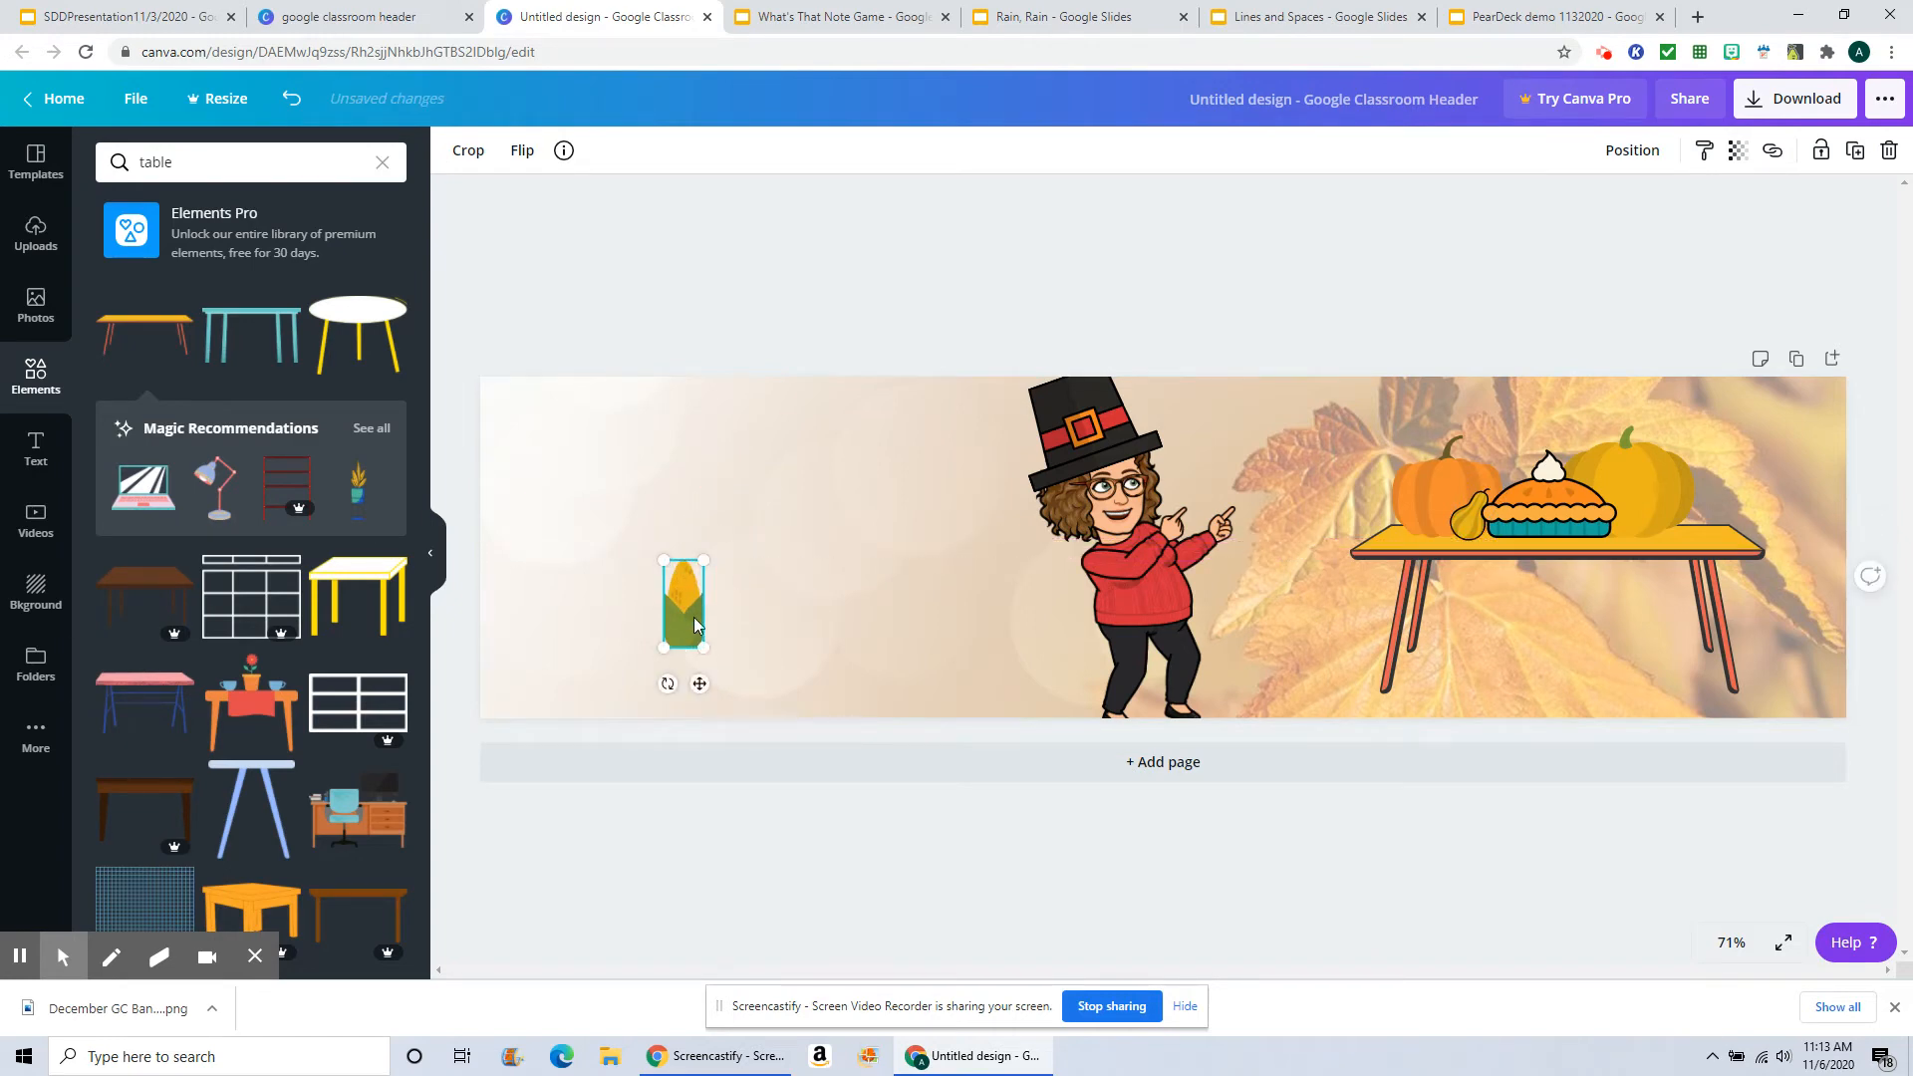
left_click_drag(683, 620, 1645, 514)
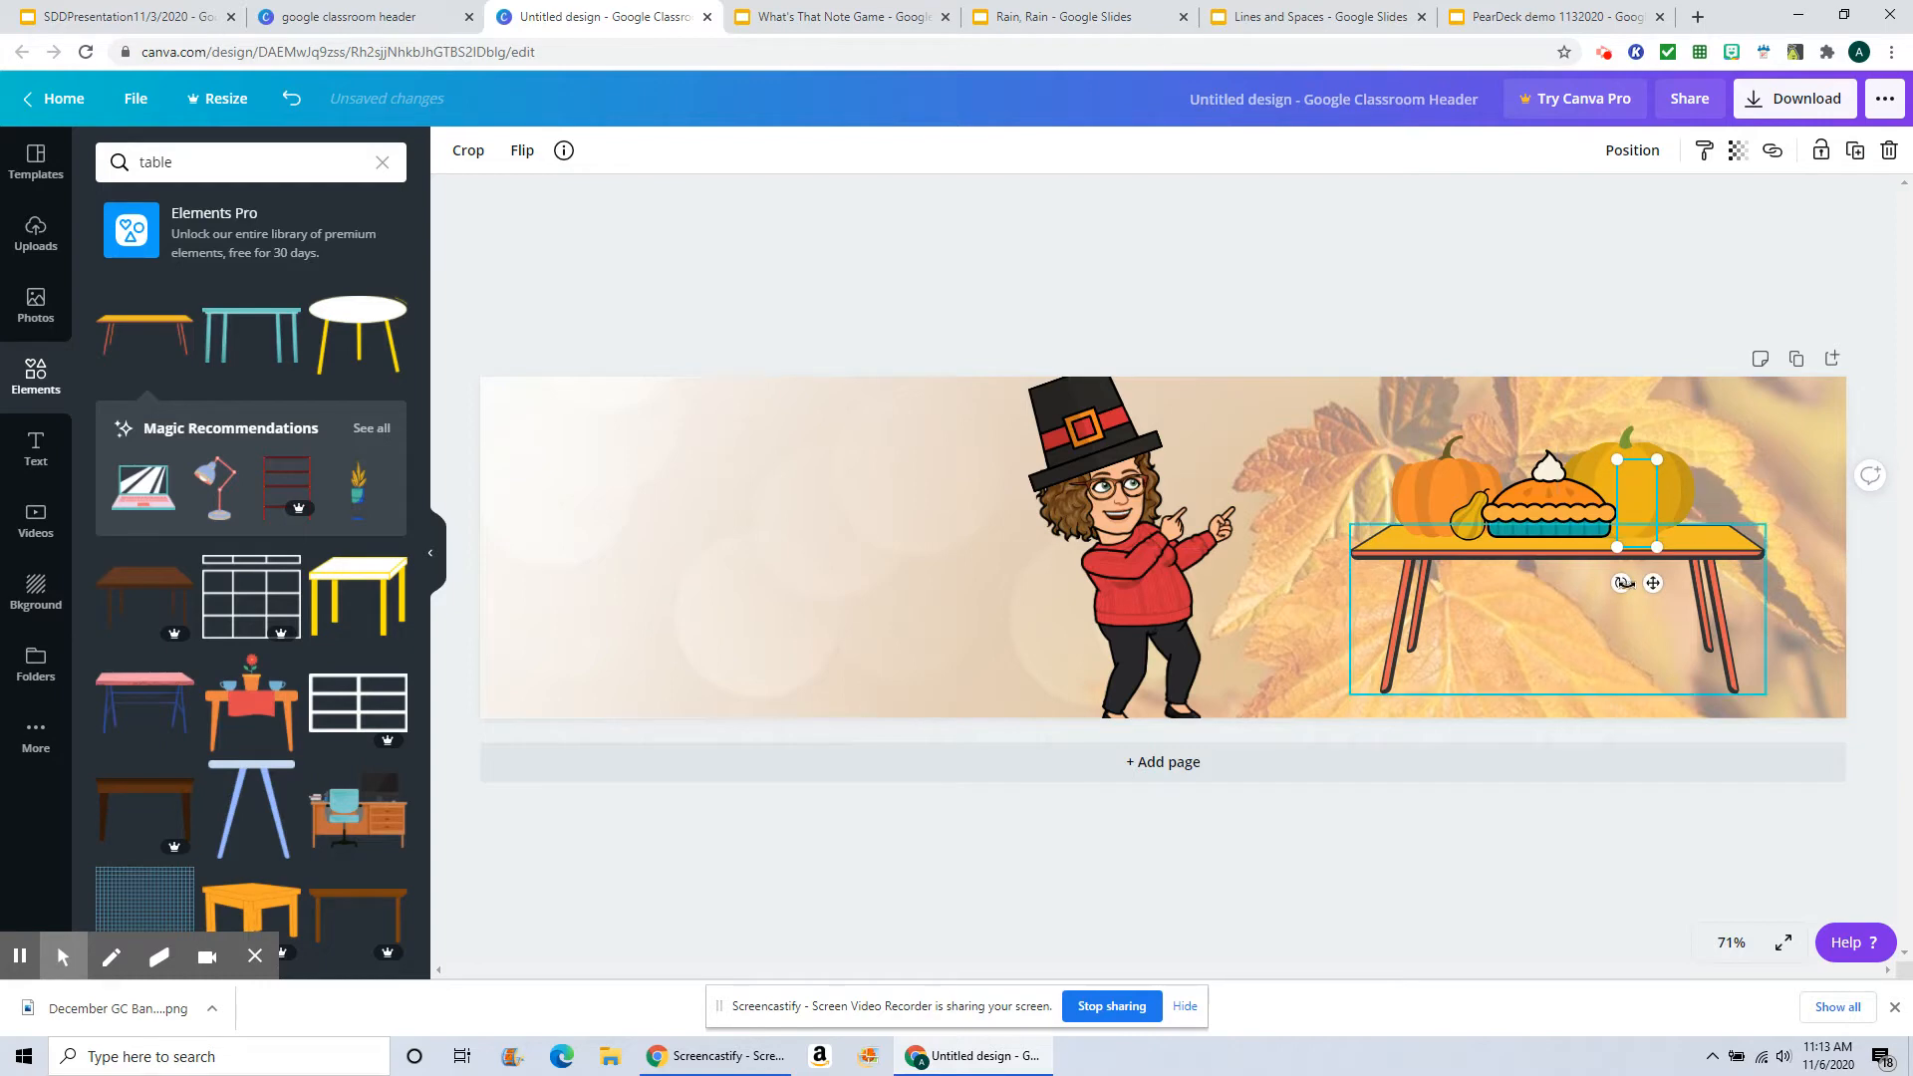
Step: Bring the corn to the front and rotate it so it lies tilted on the tabletop
left_click(1621, 159)
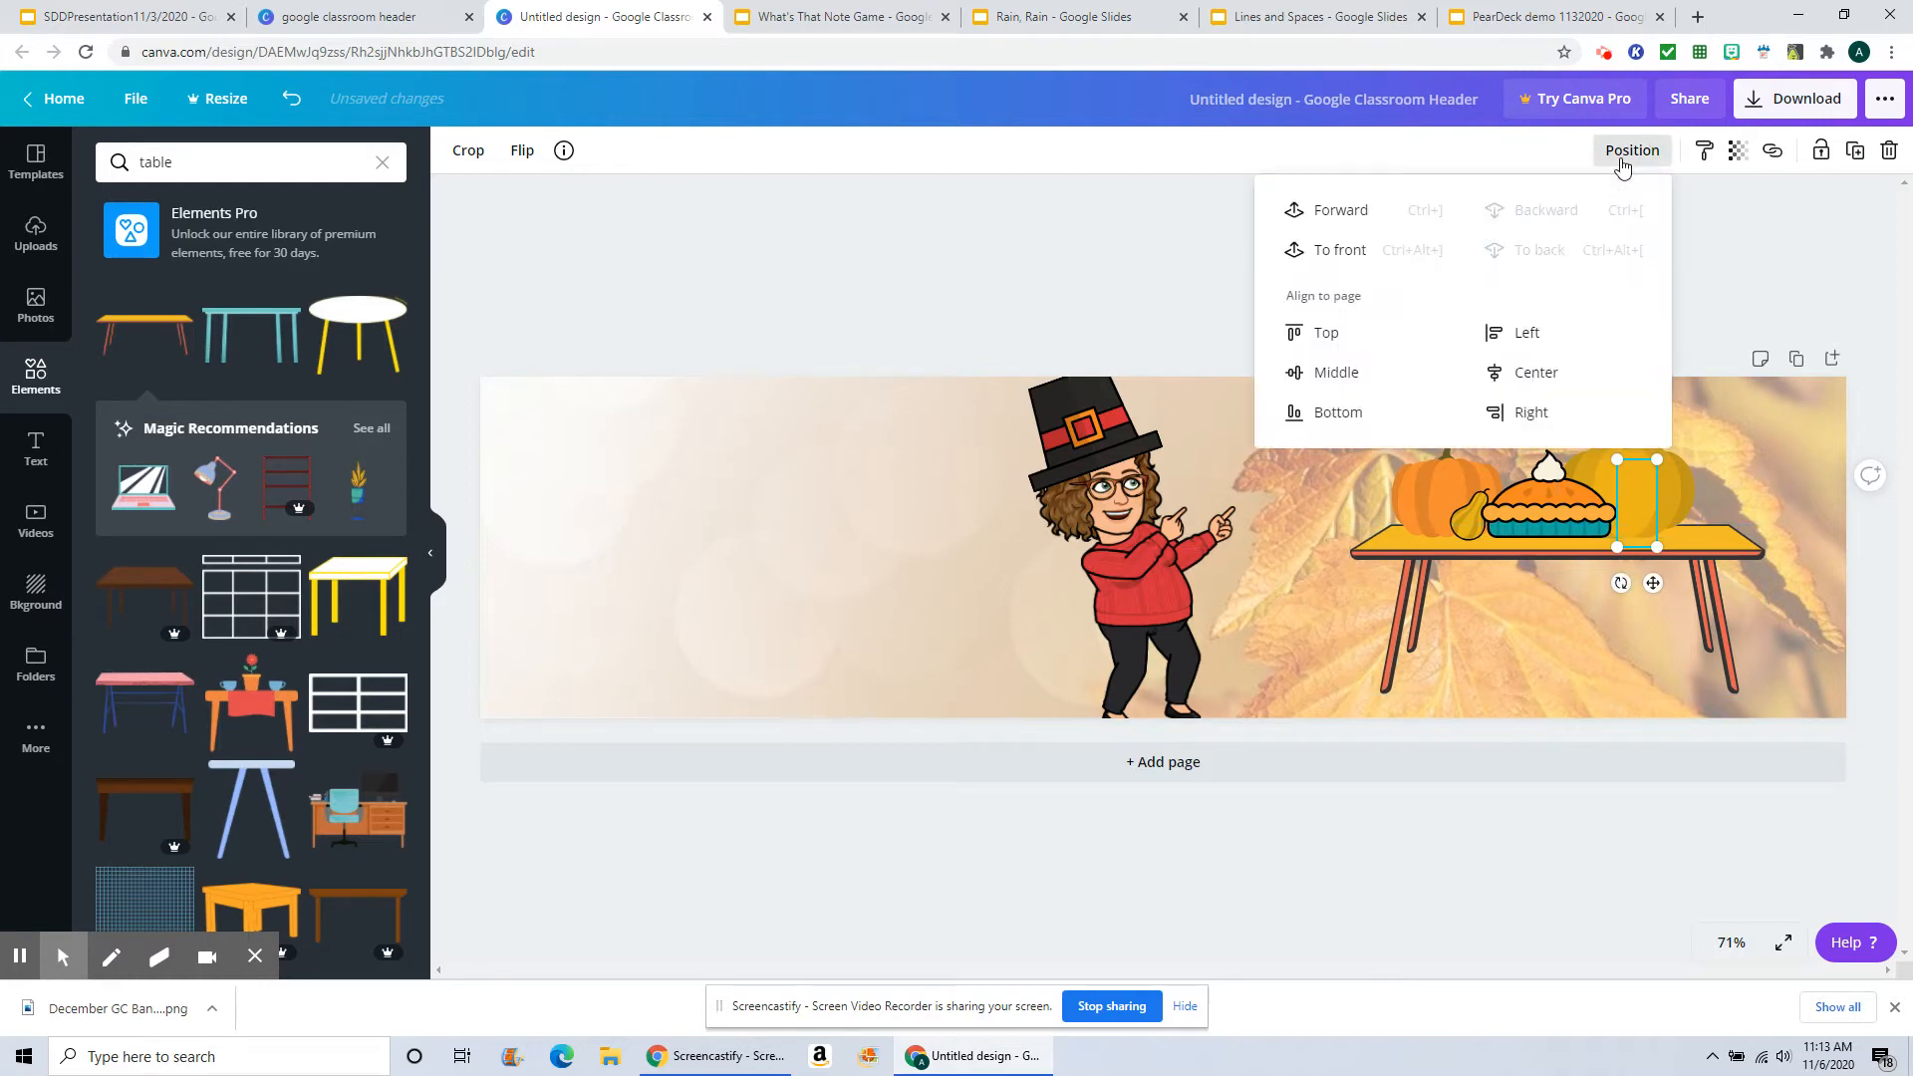
left_click(1313, 249)
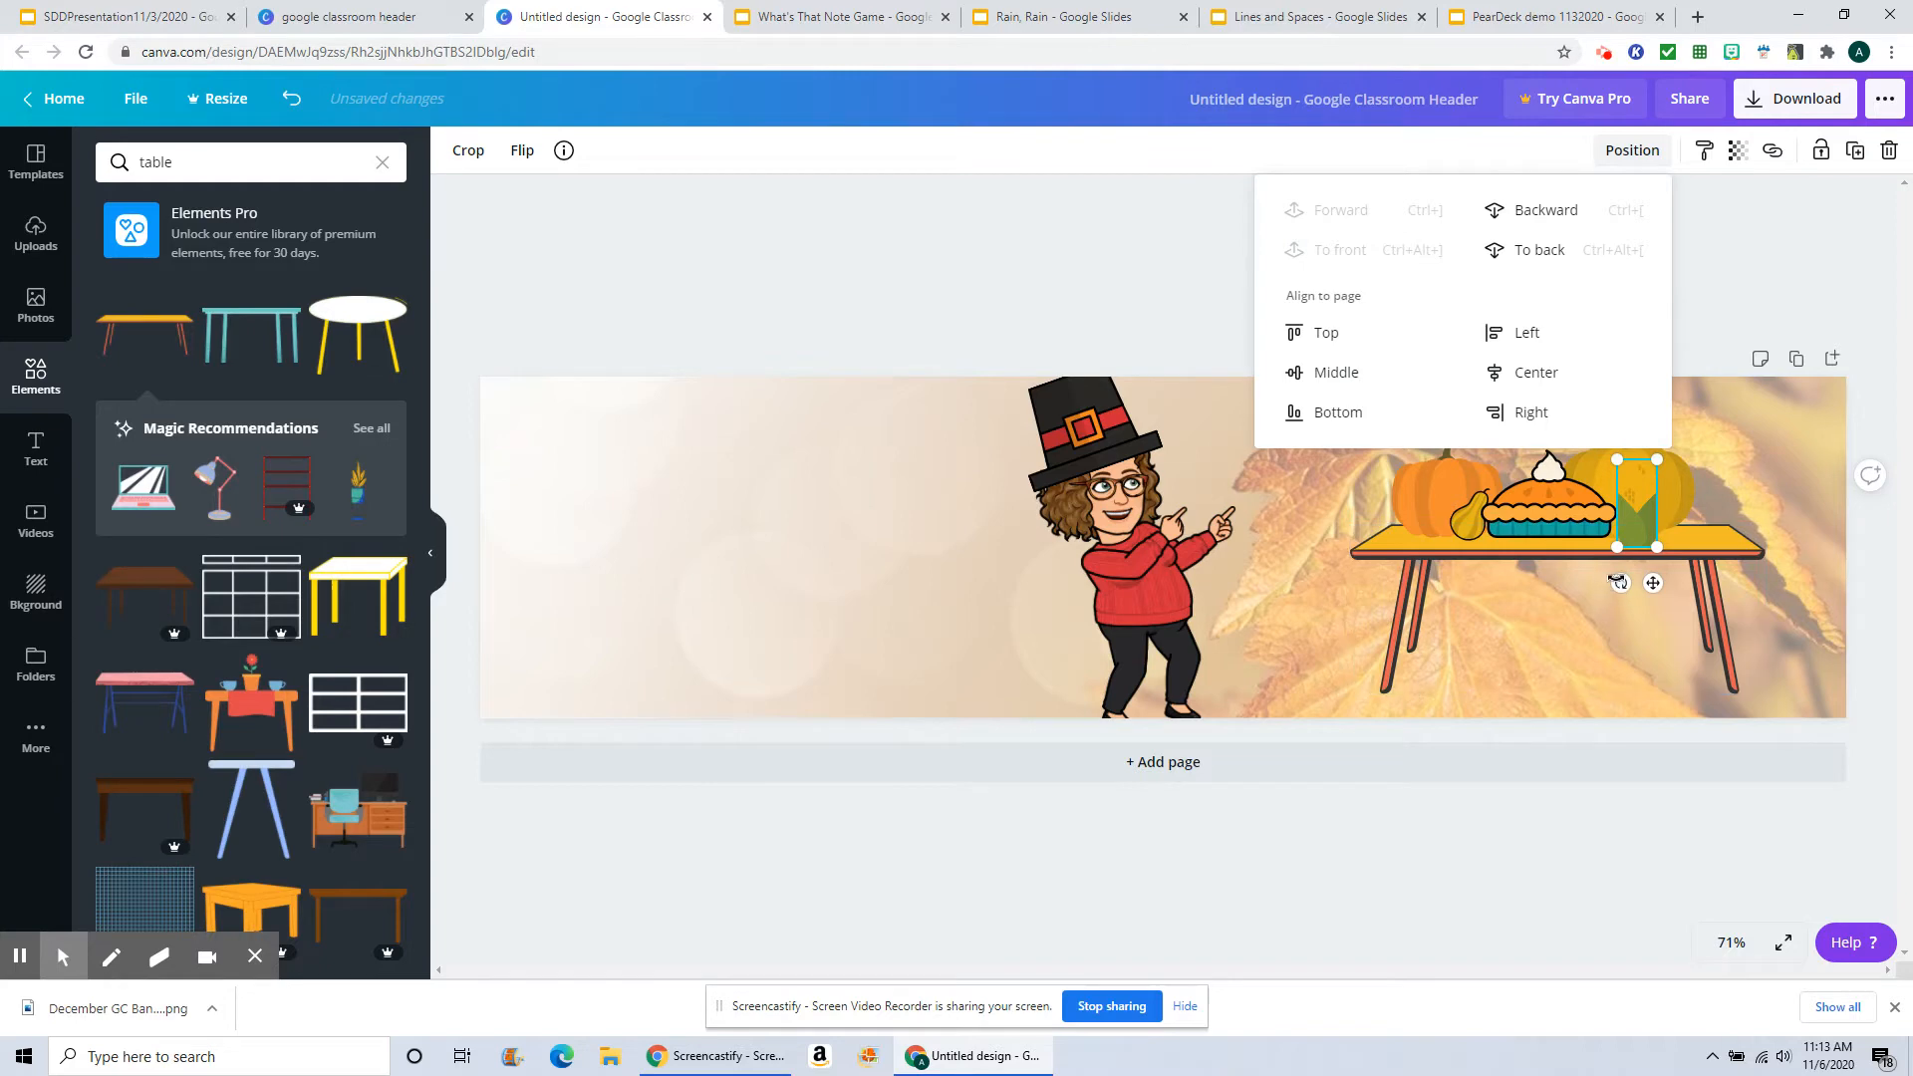
left_click(1622, 588)
left_click_drag(1621, 583, 1635, 498)
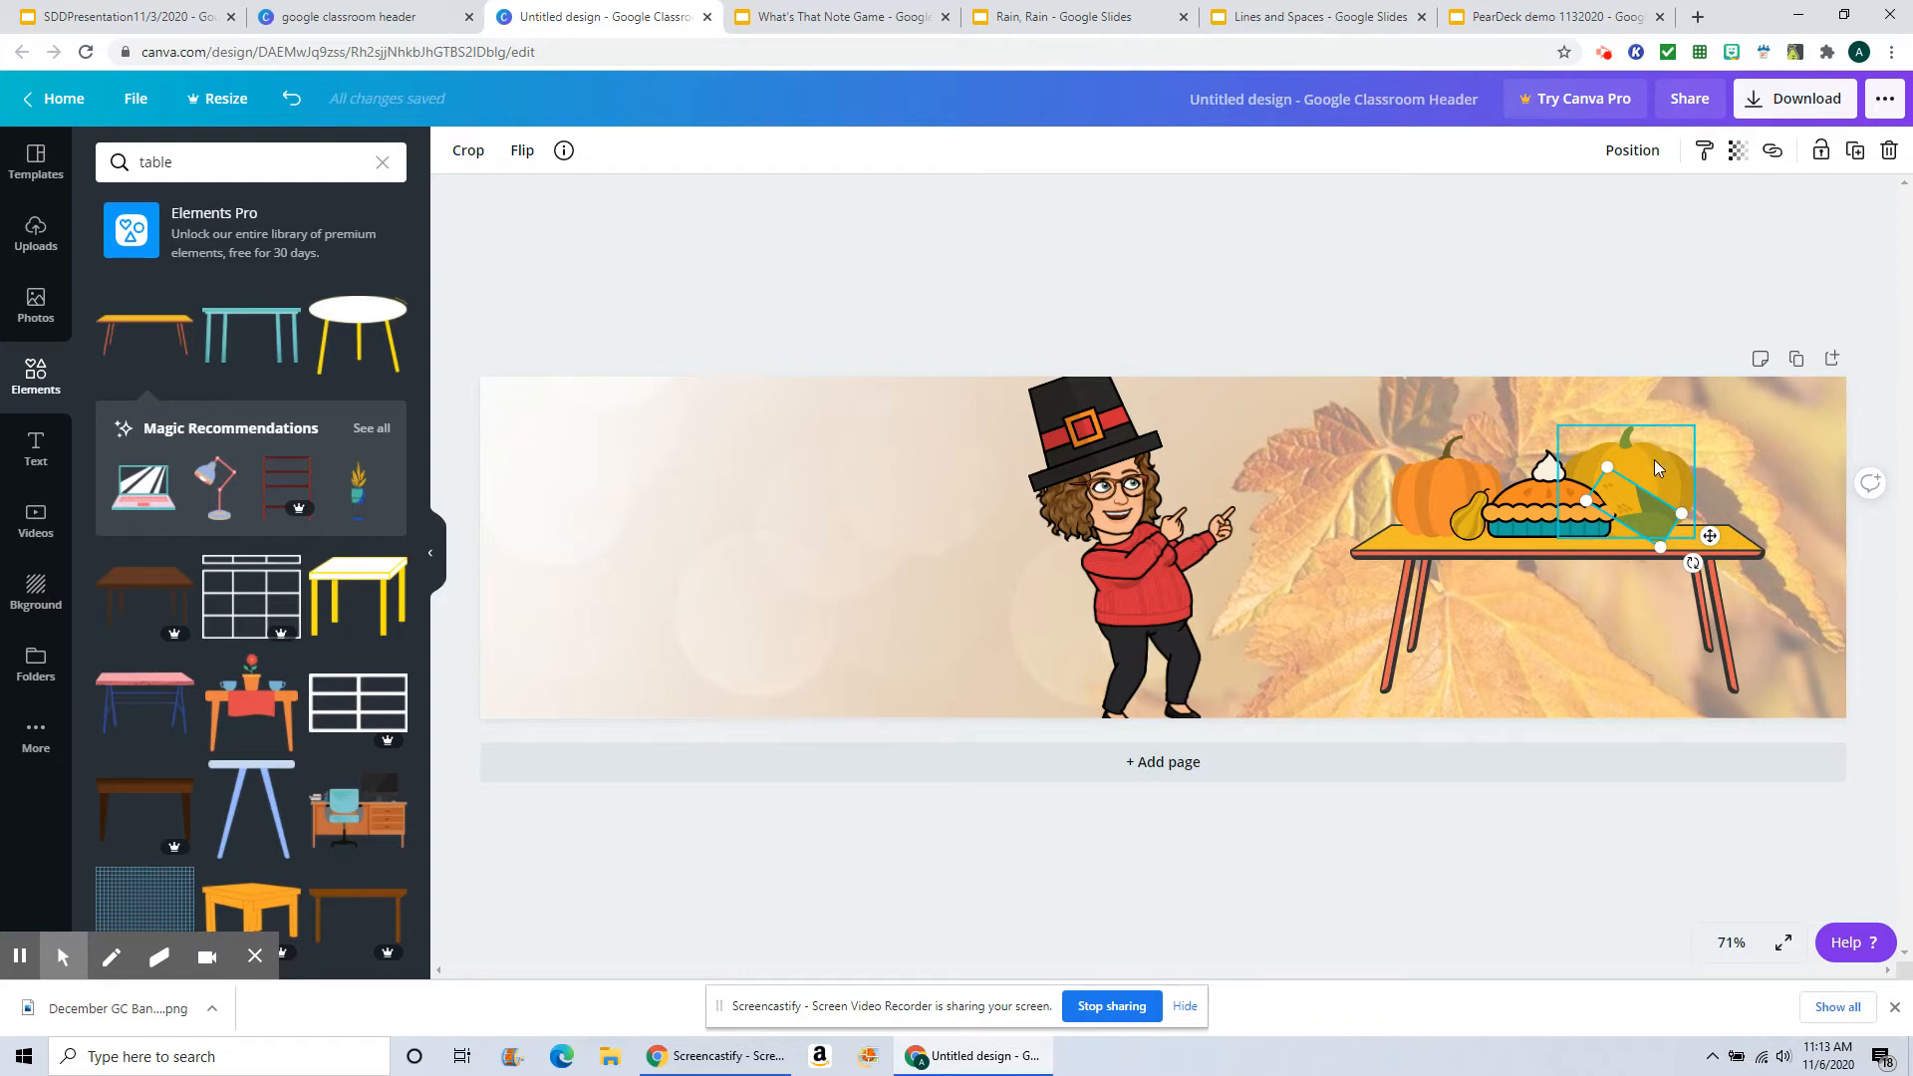
Step: Recolor the yellow pumpkin's main color to orange
left_click(1654, 458)
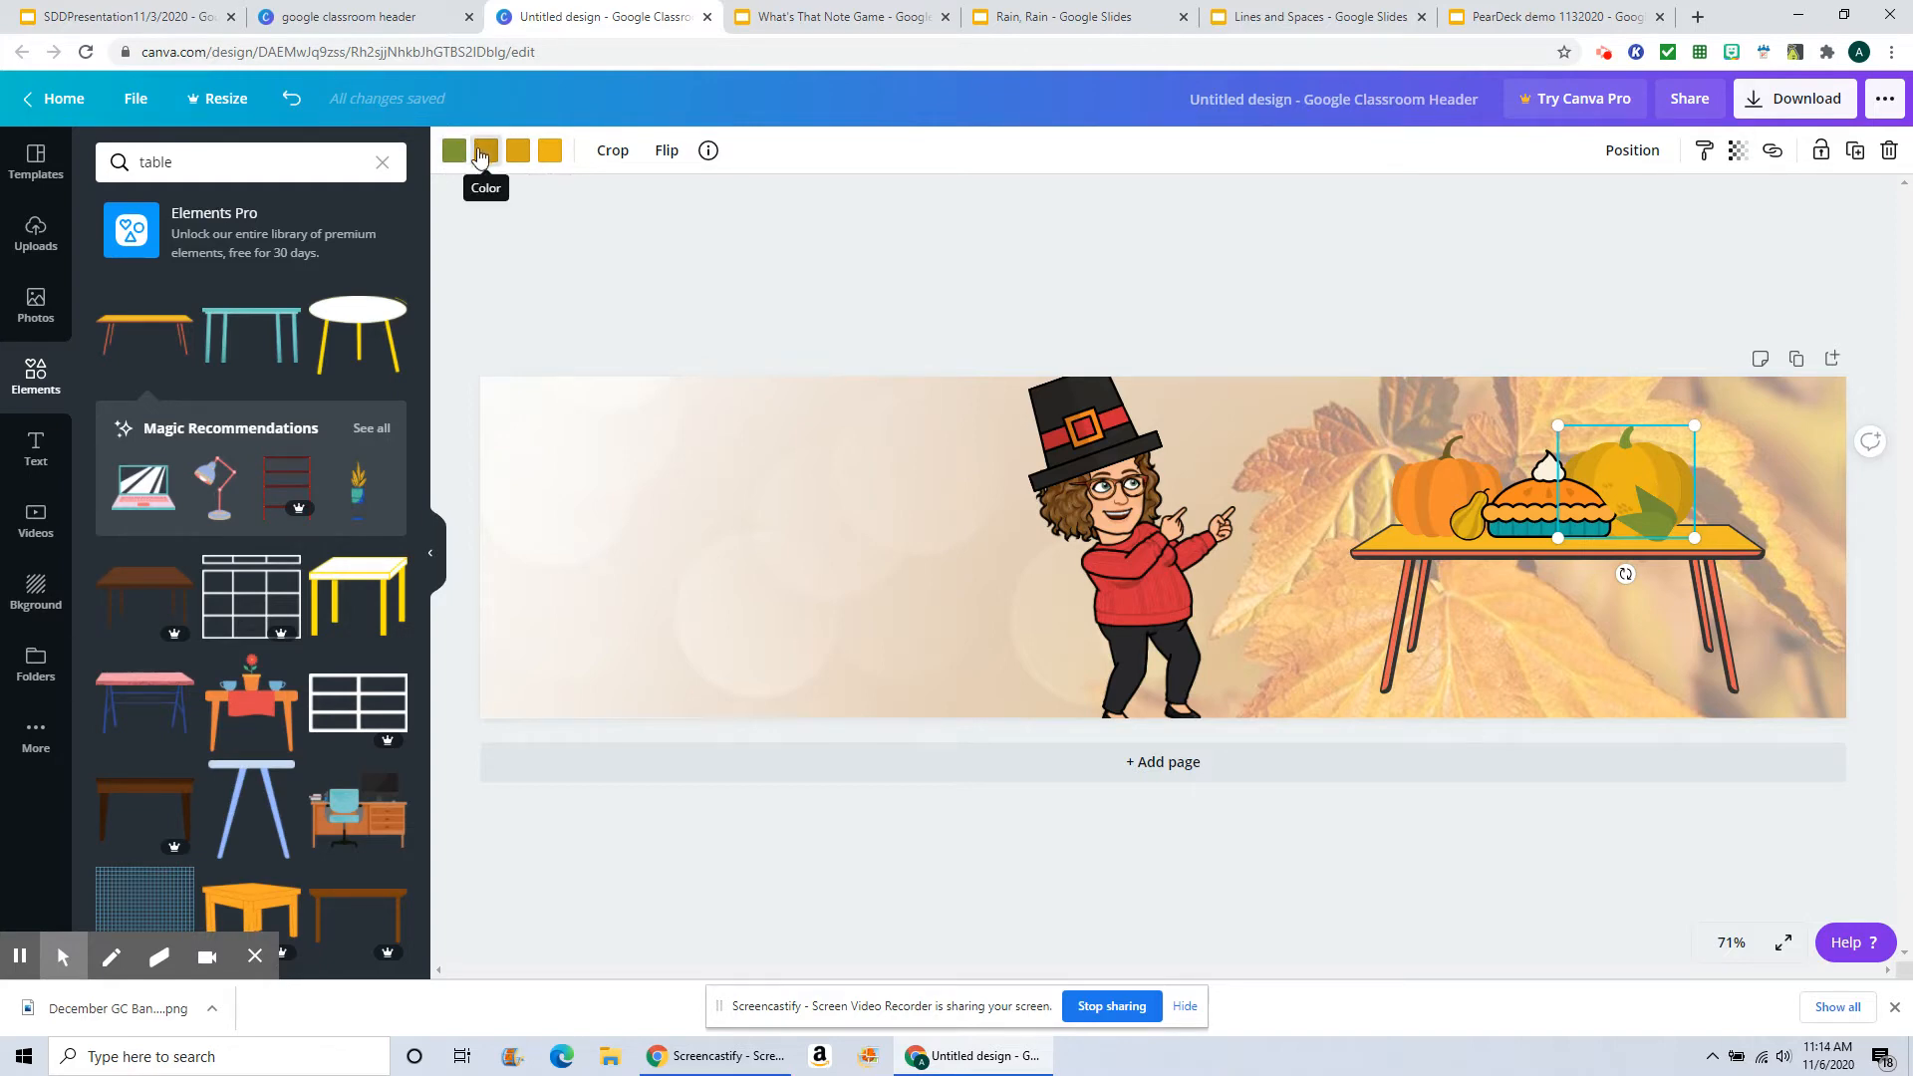
left_click(551, 151)
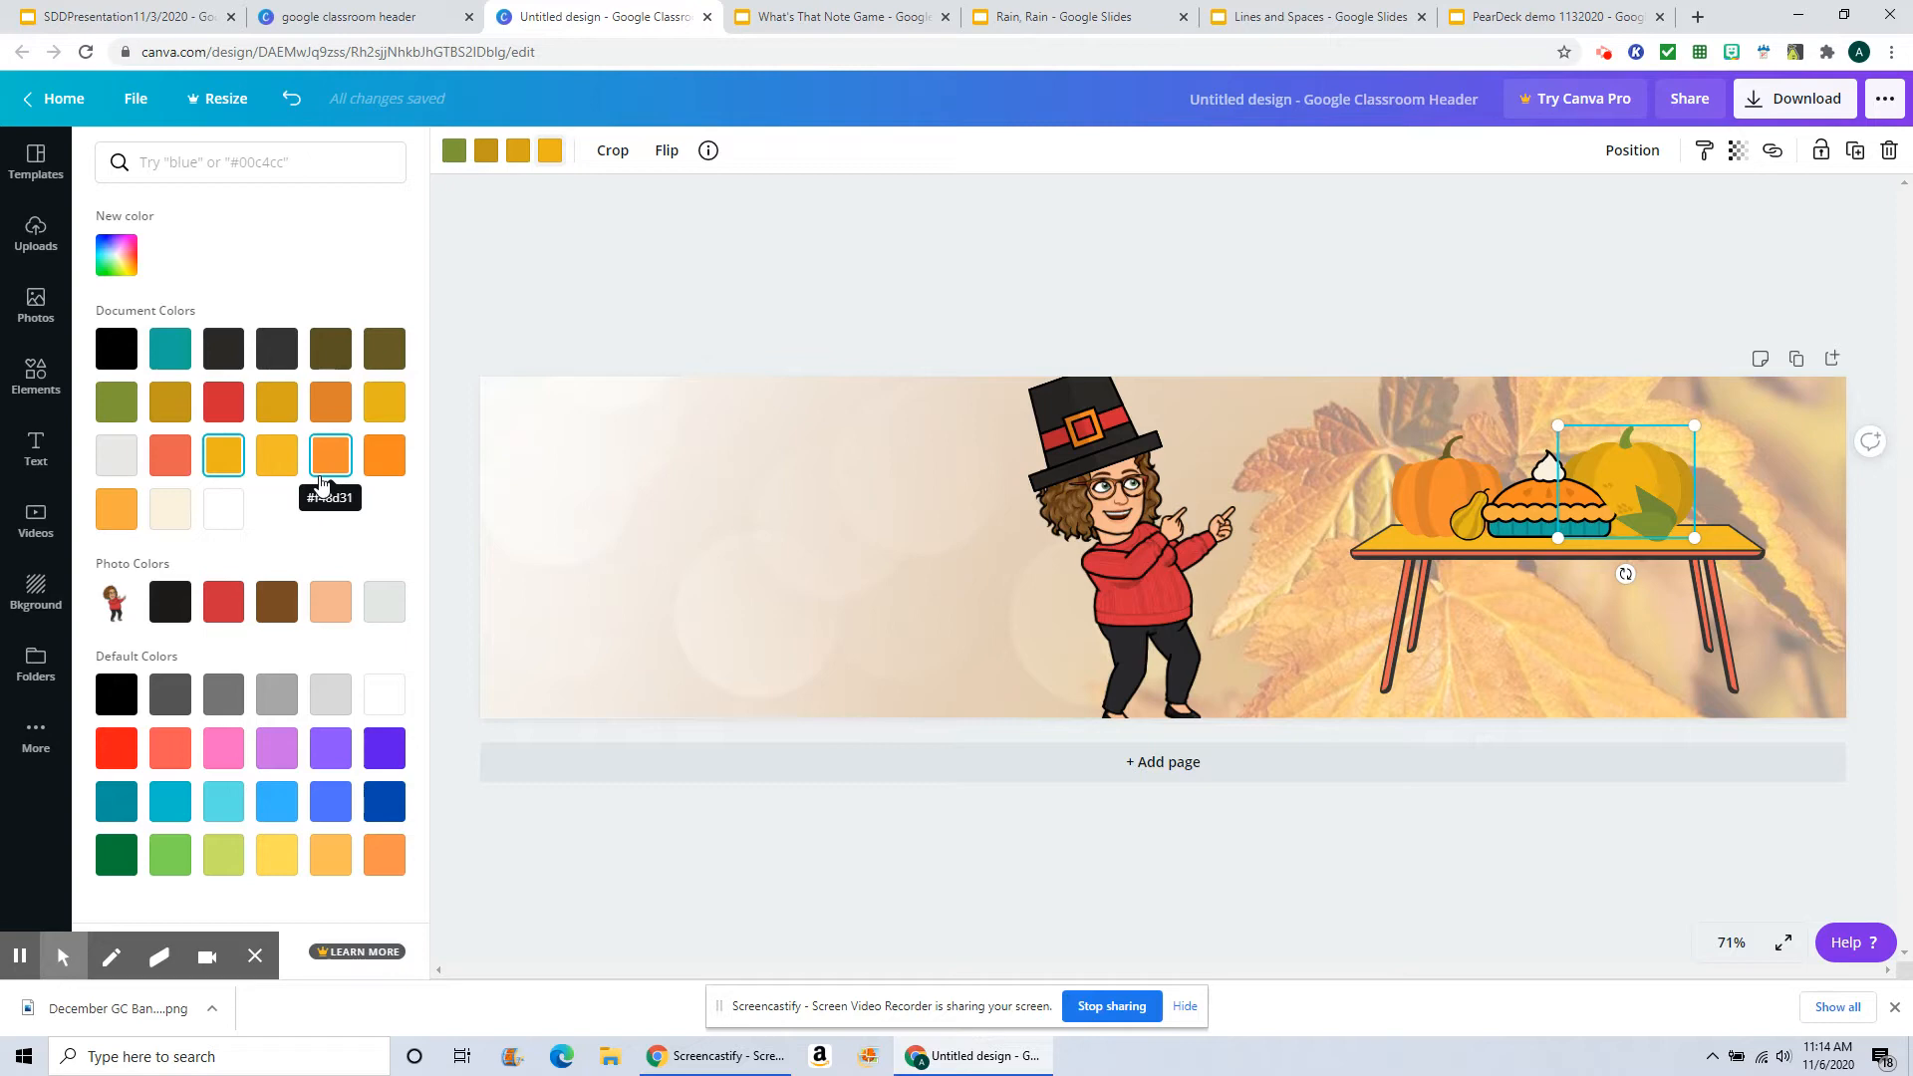
left_click(116, 510)
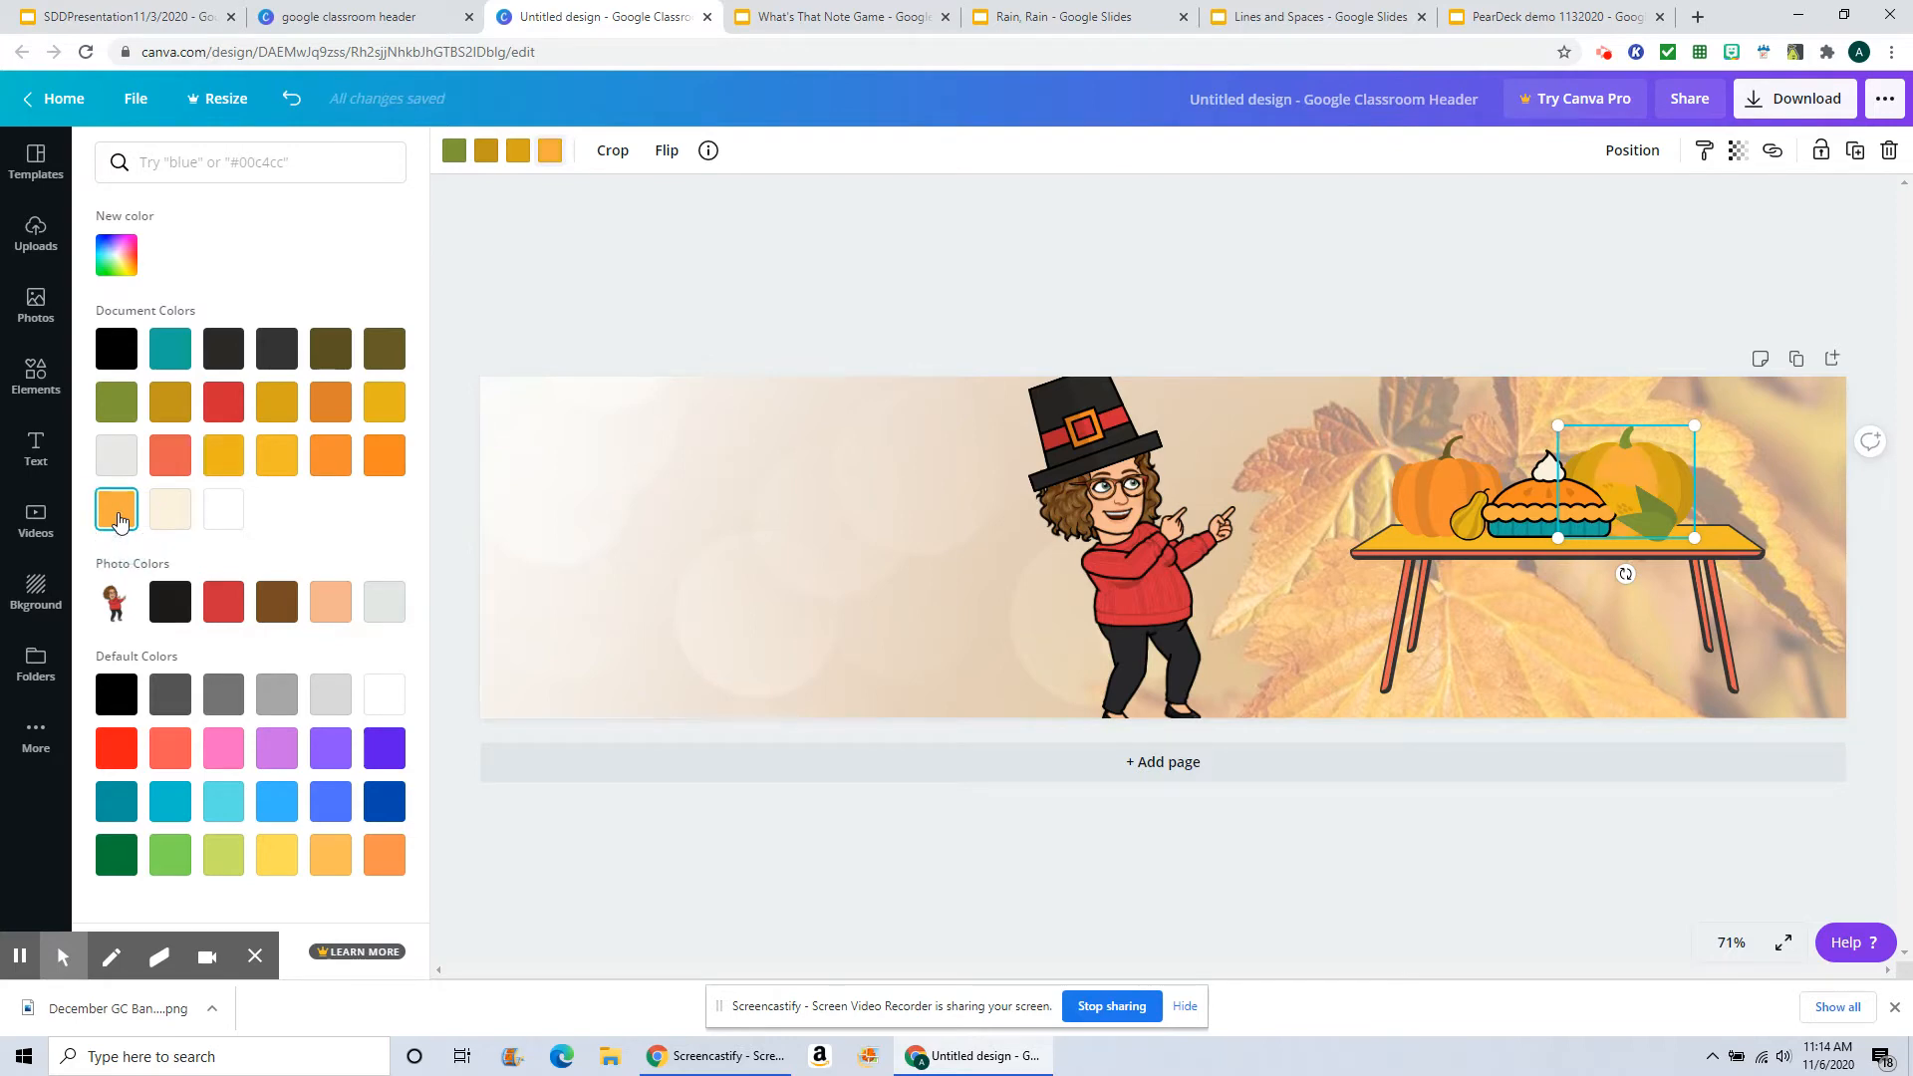
left_click(333, 406)
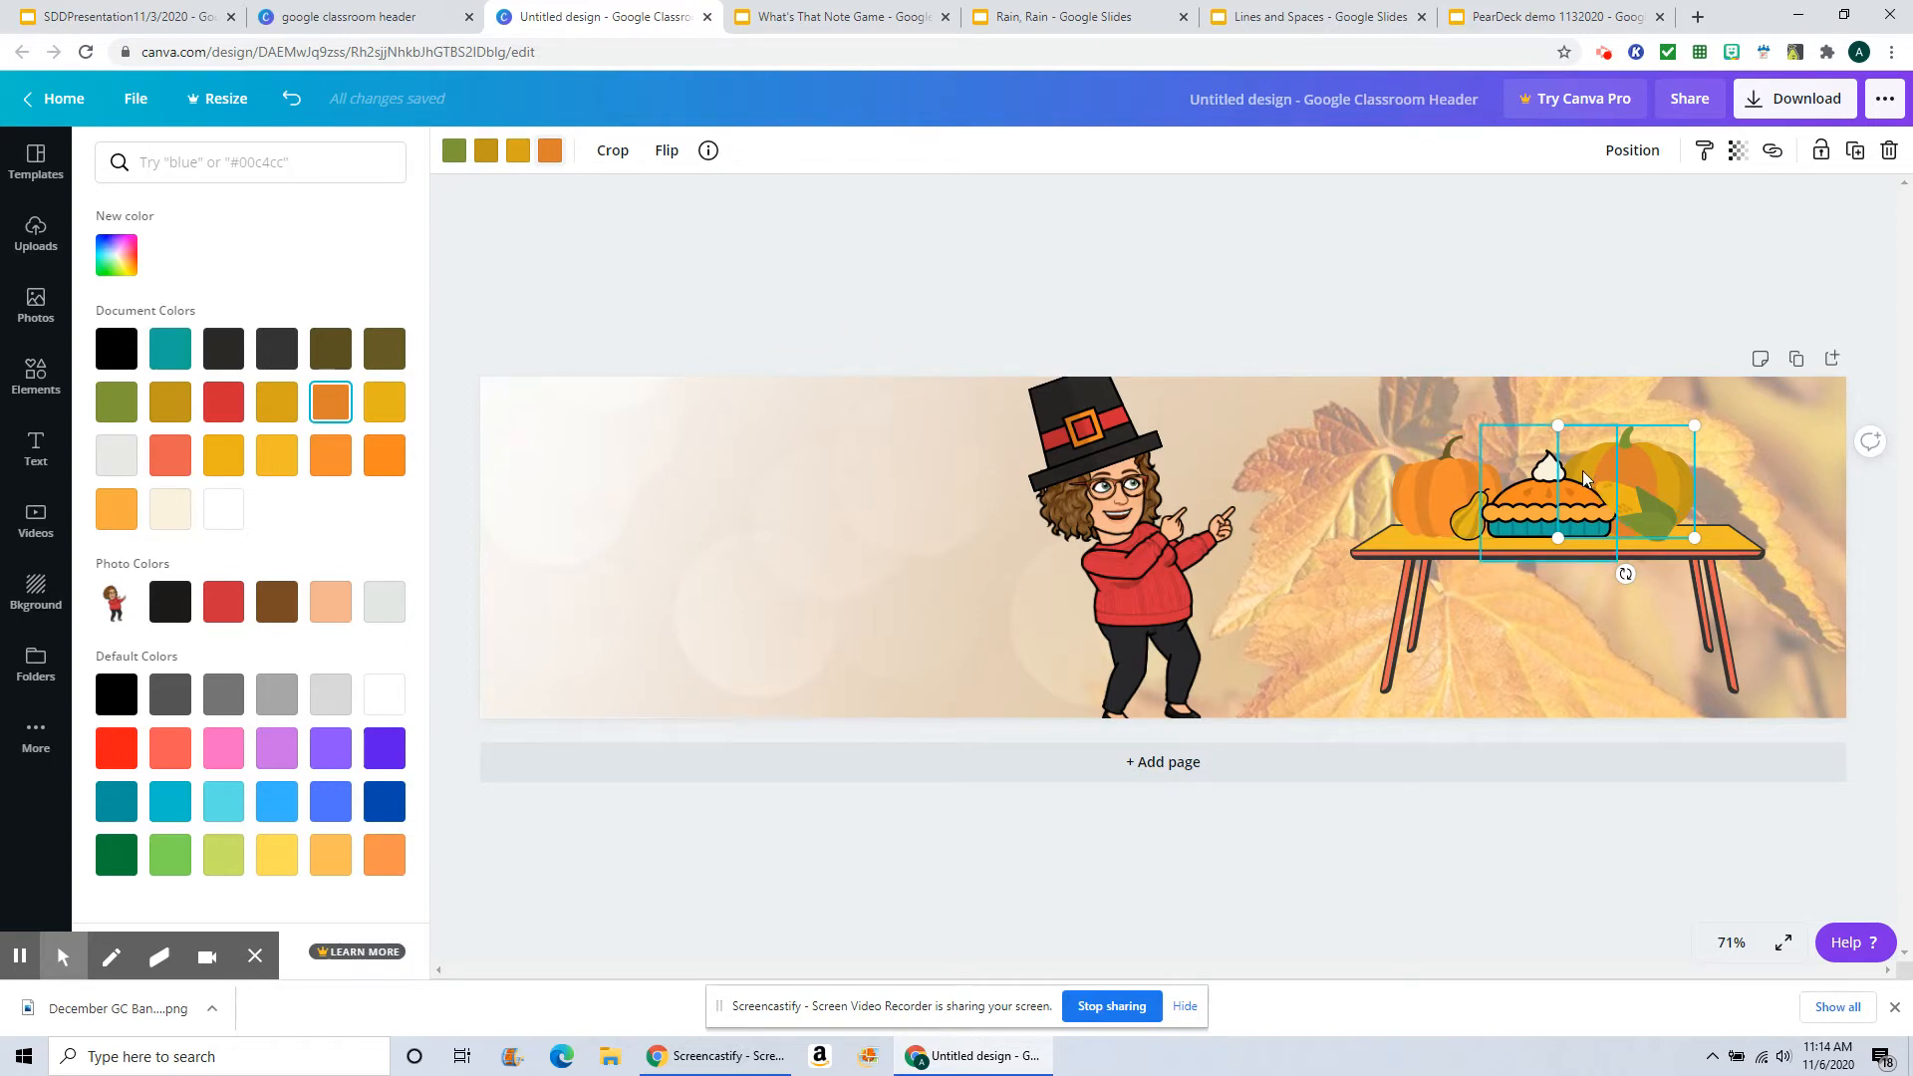
Step: Change that pumpkin's stem color to brown and its other gold color to light orange
left_click(517, 151)
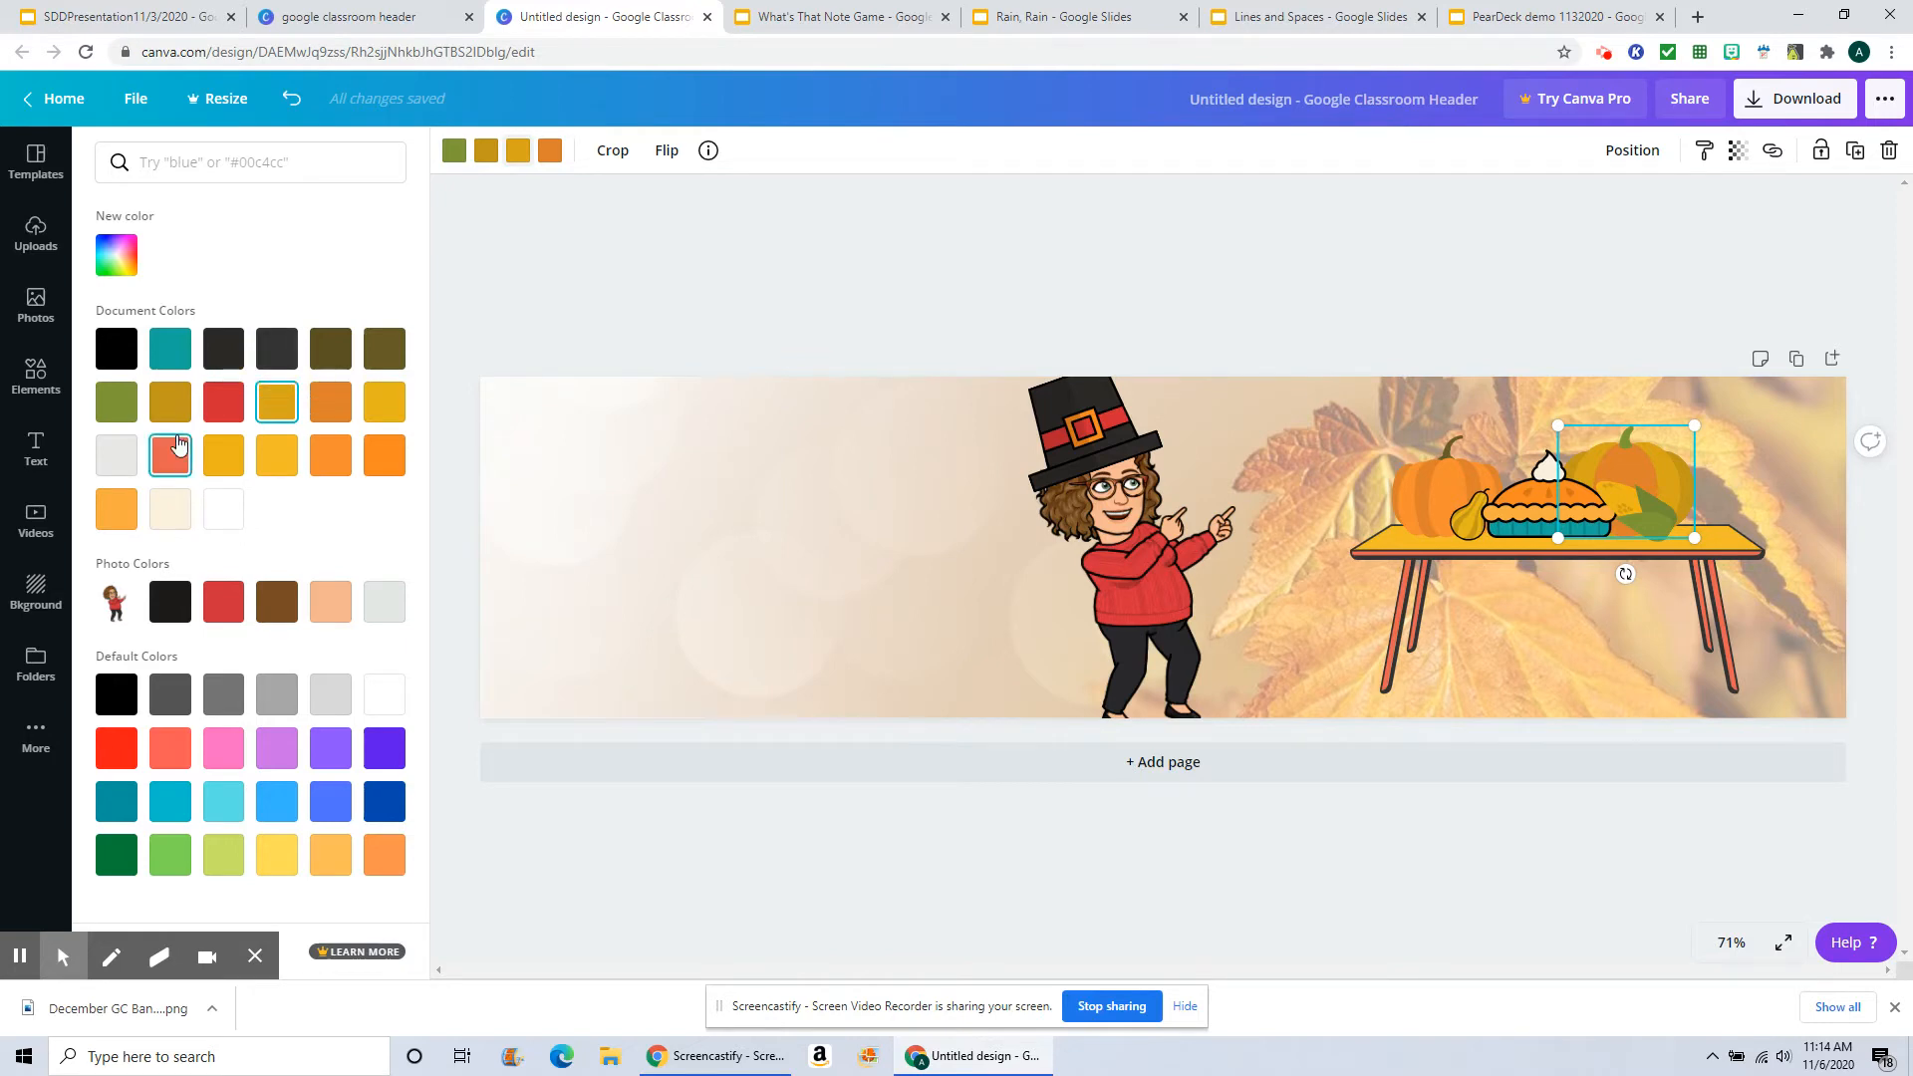
left_click(273, 610)
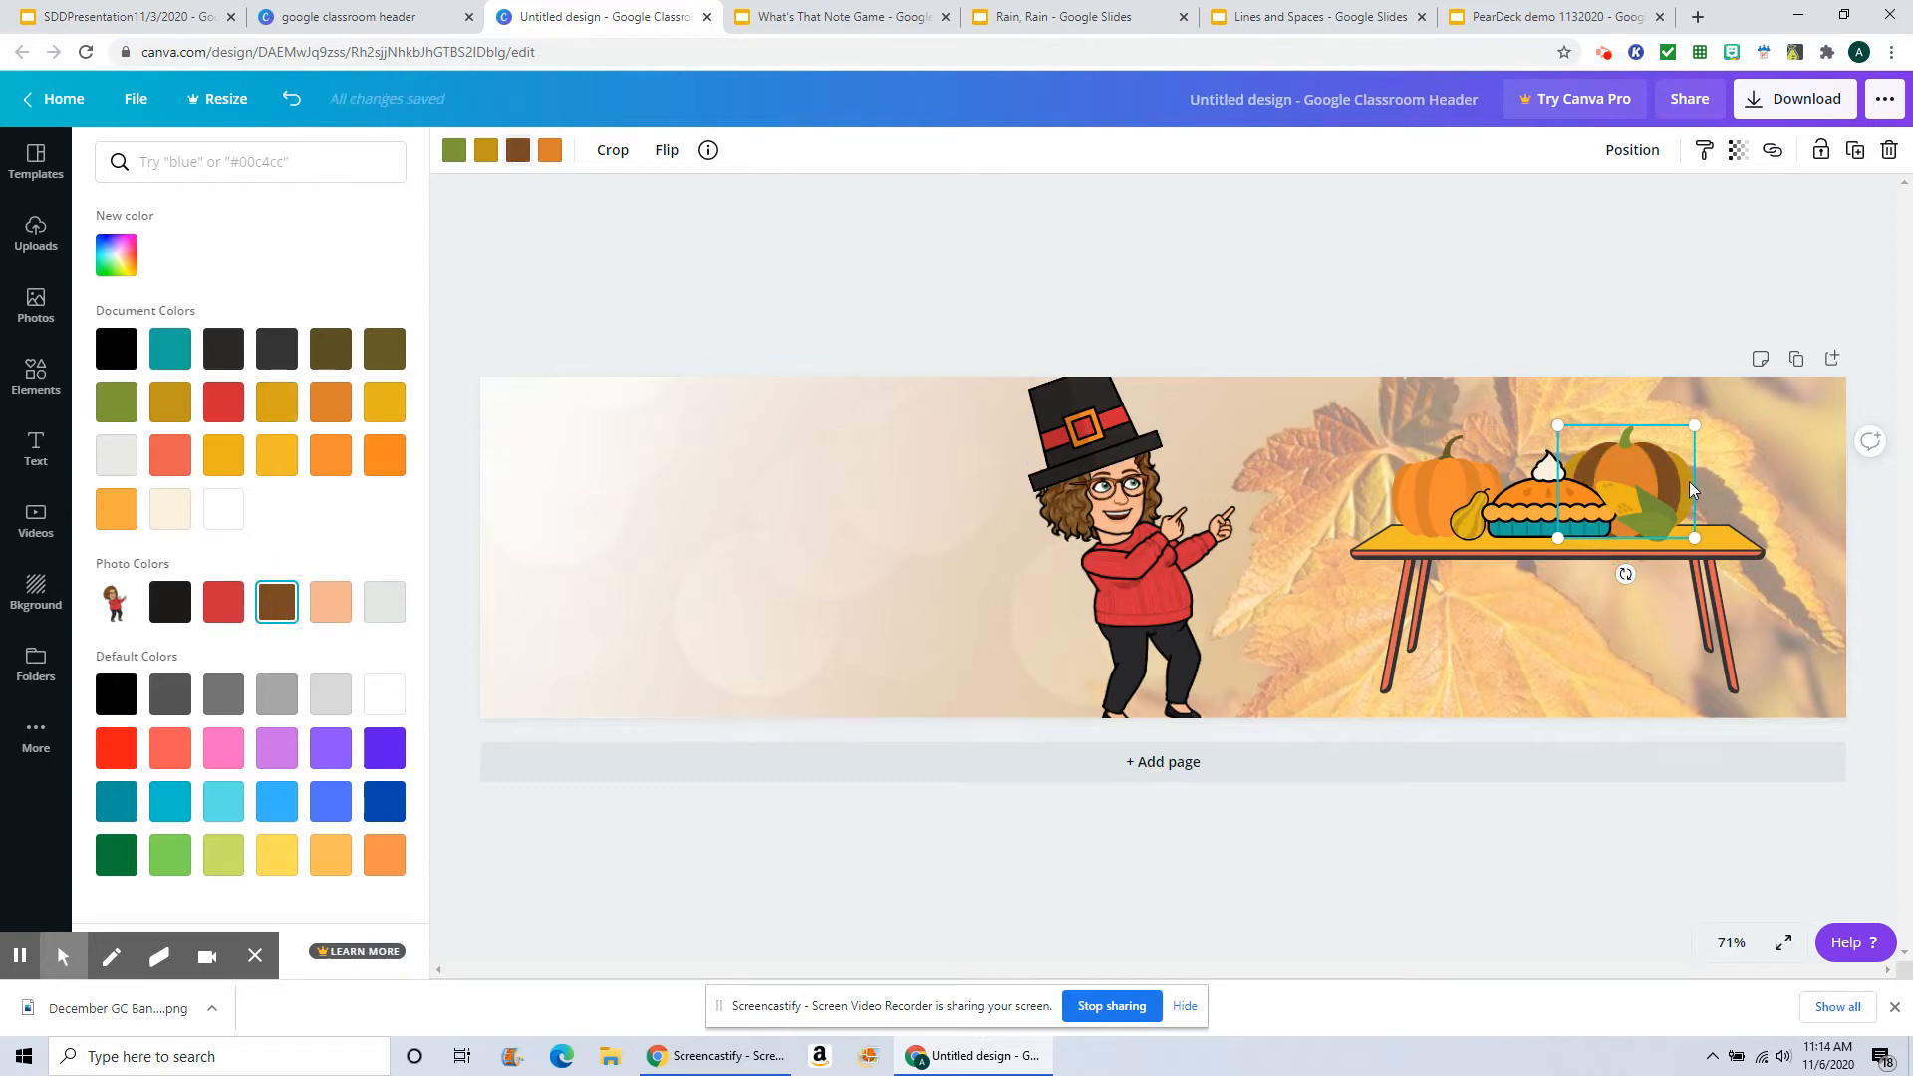
left_click(454, 155)
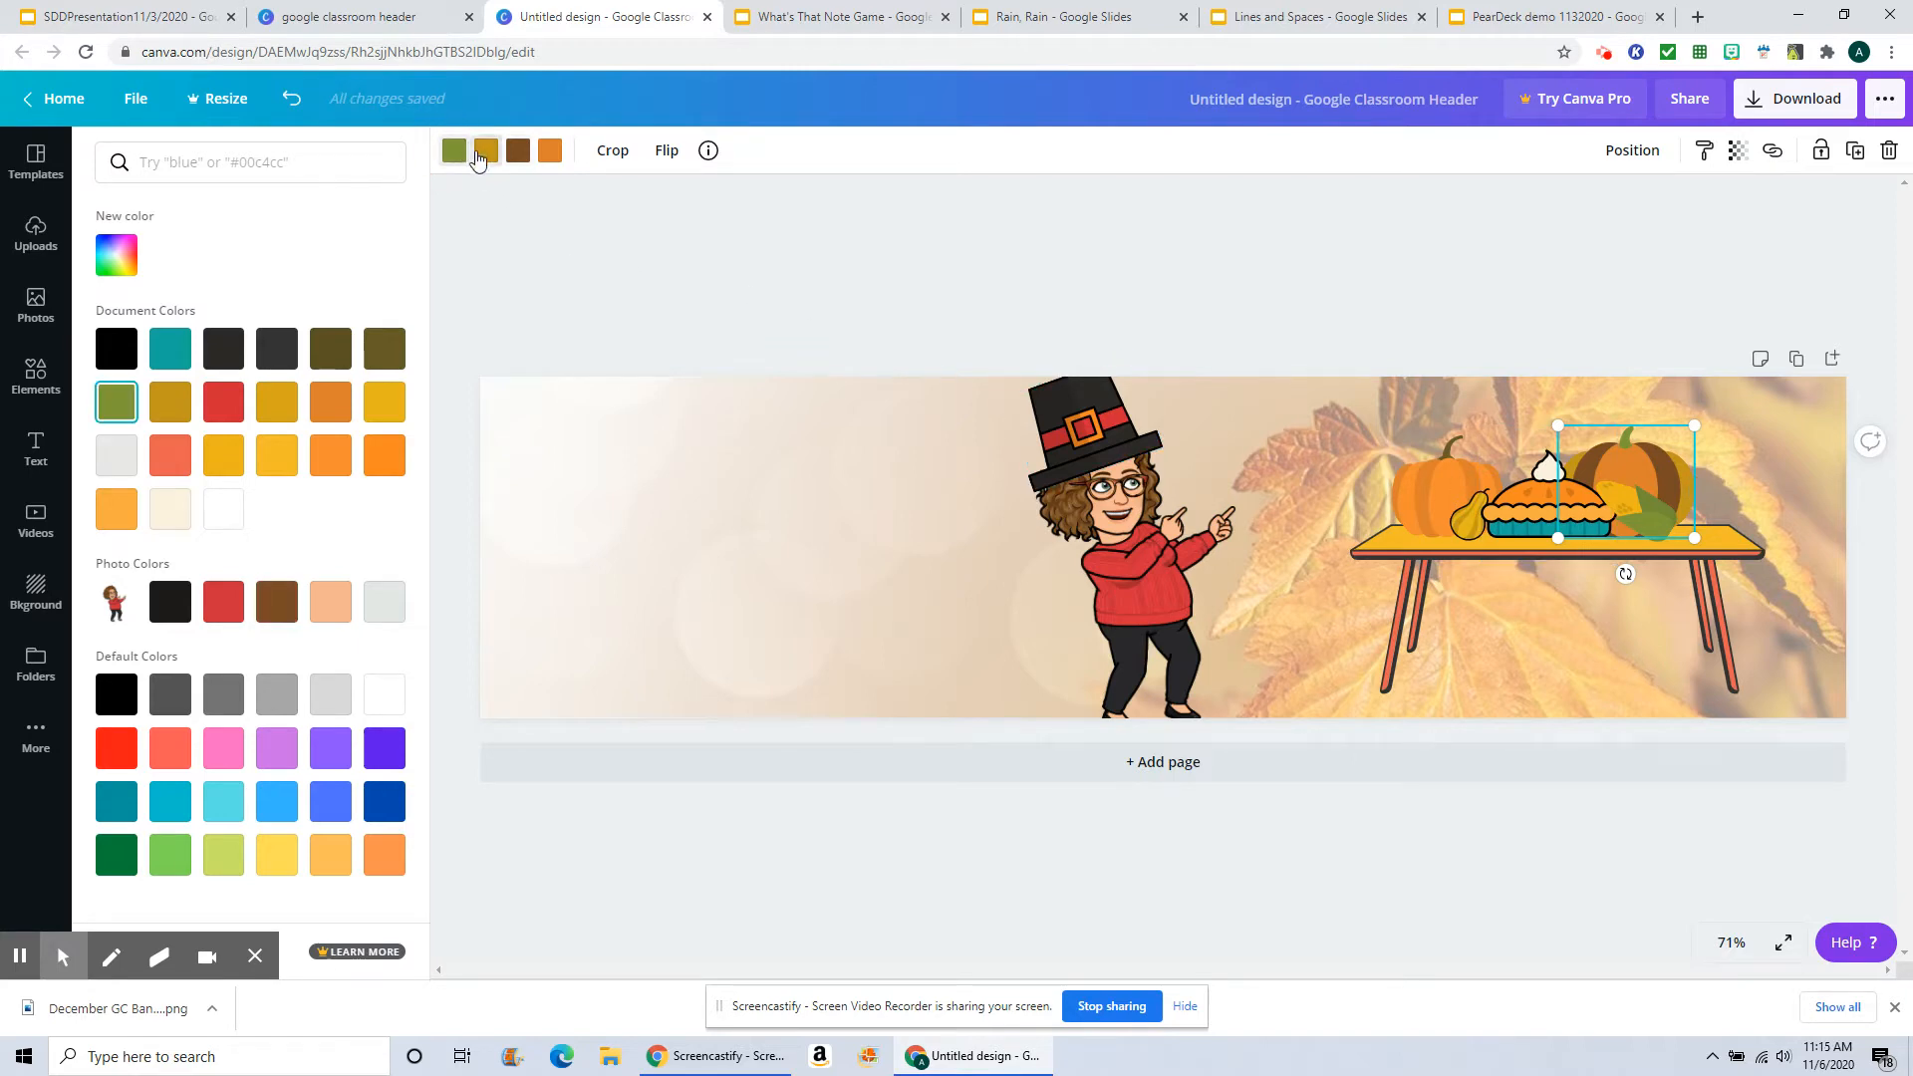
left_click(480, 156)
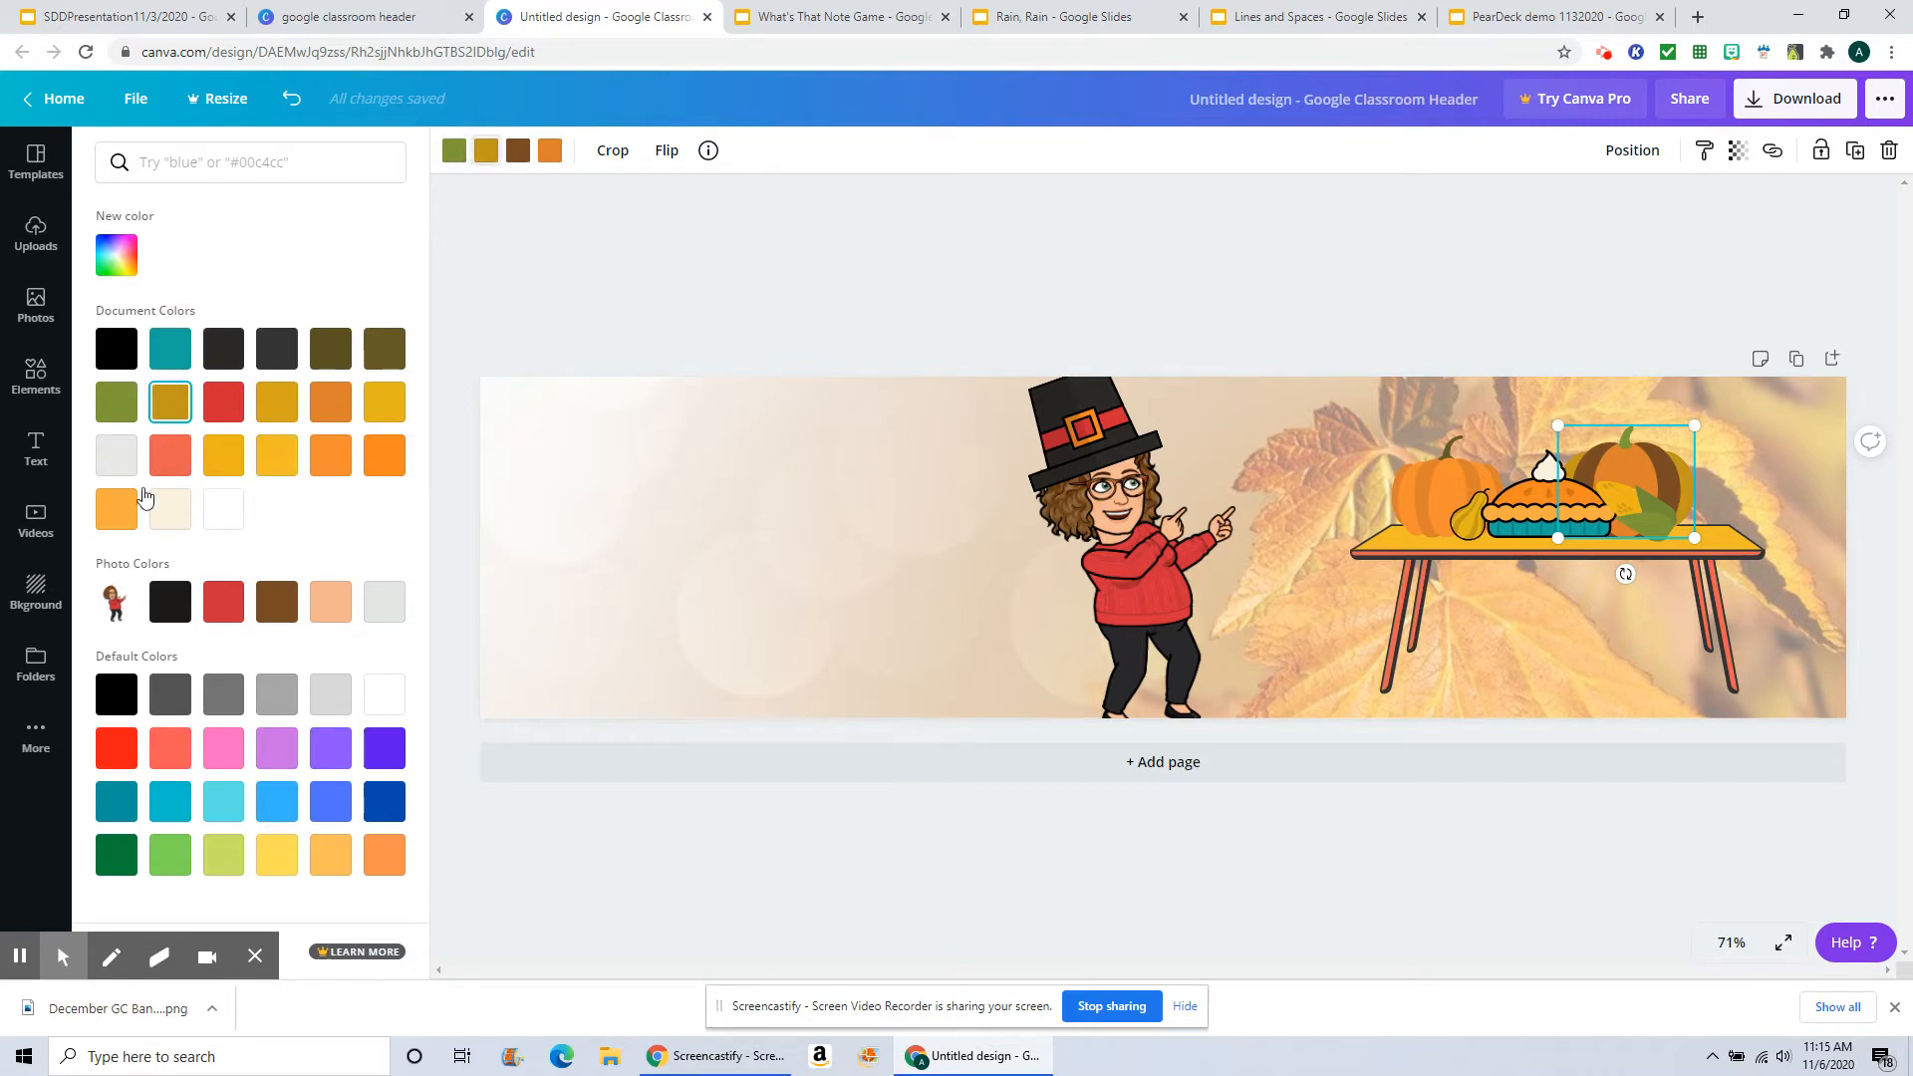
left_click(116, 518)
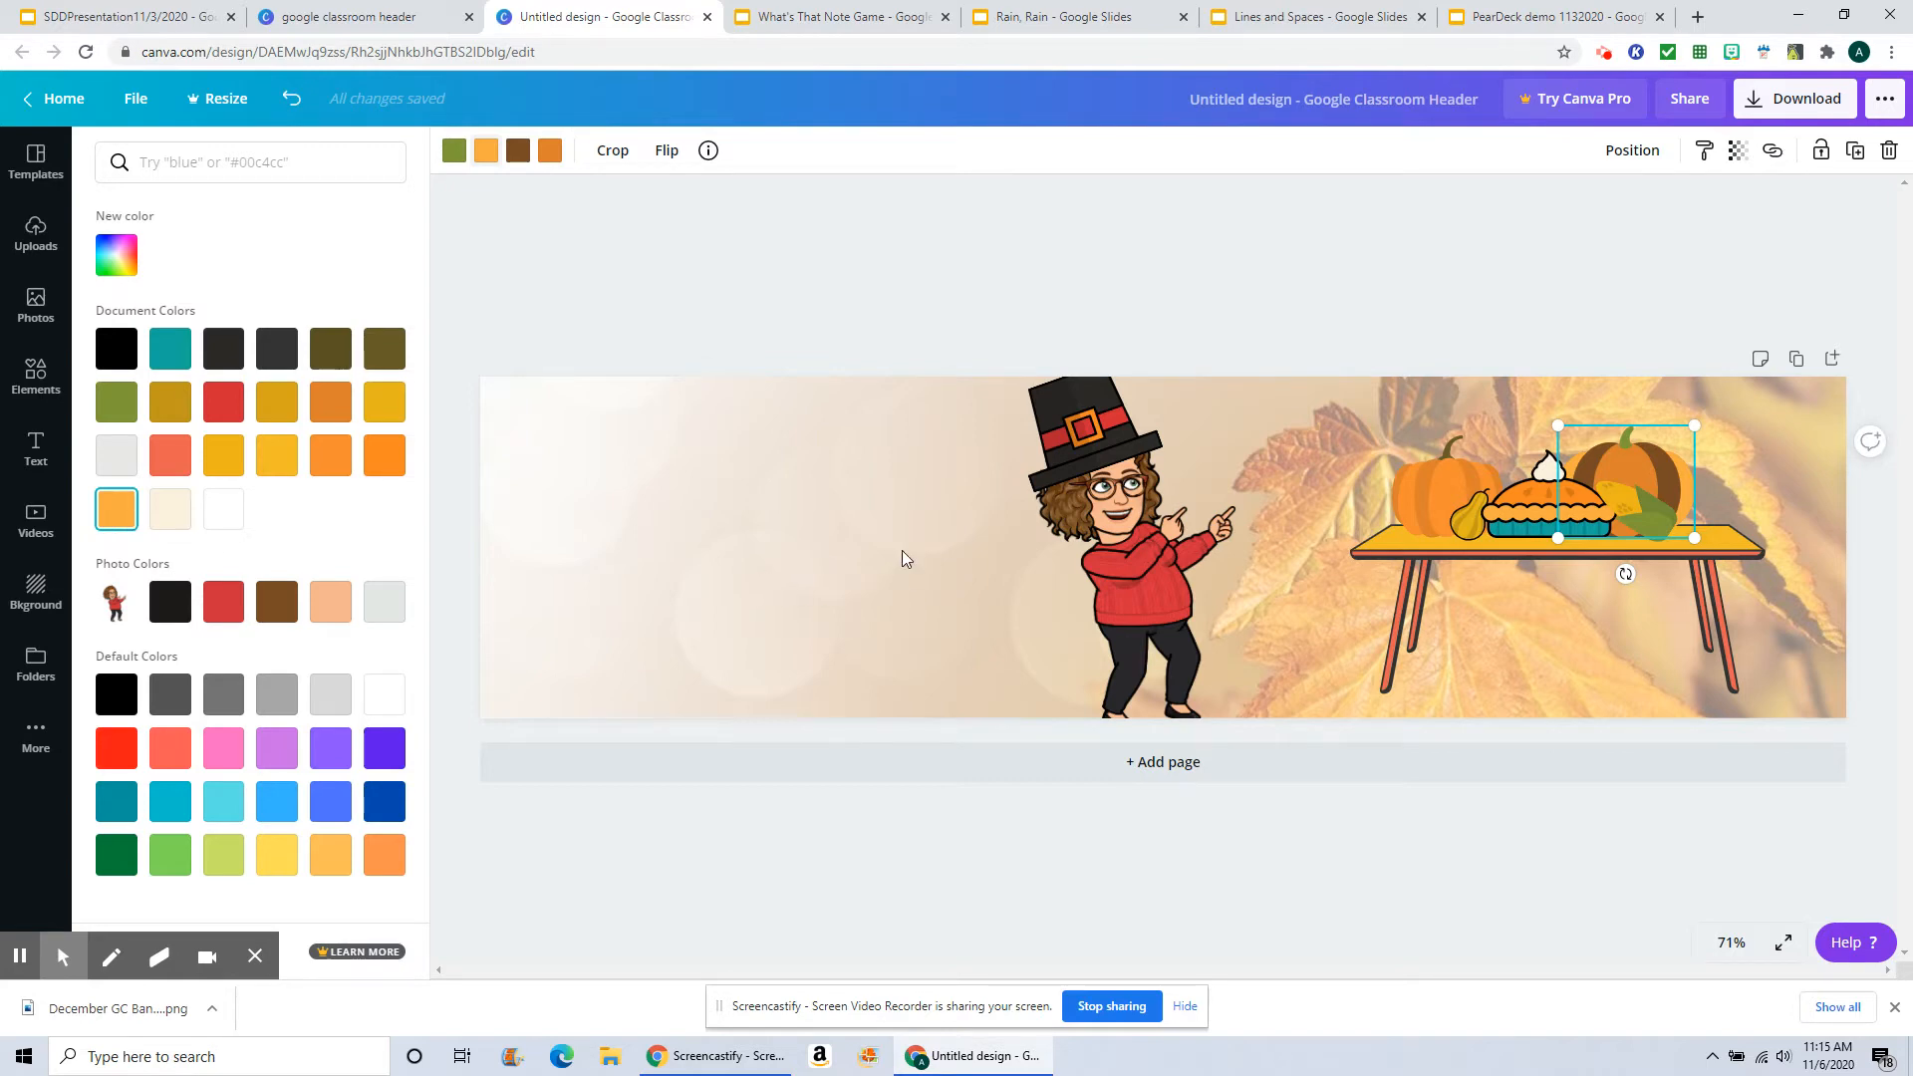
left_click(849, 476)
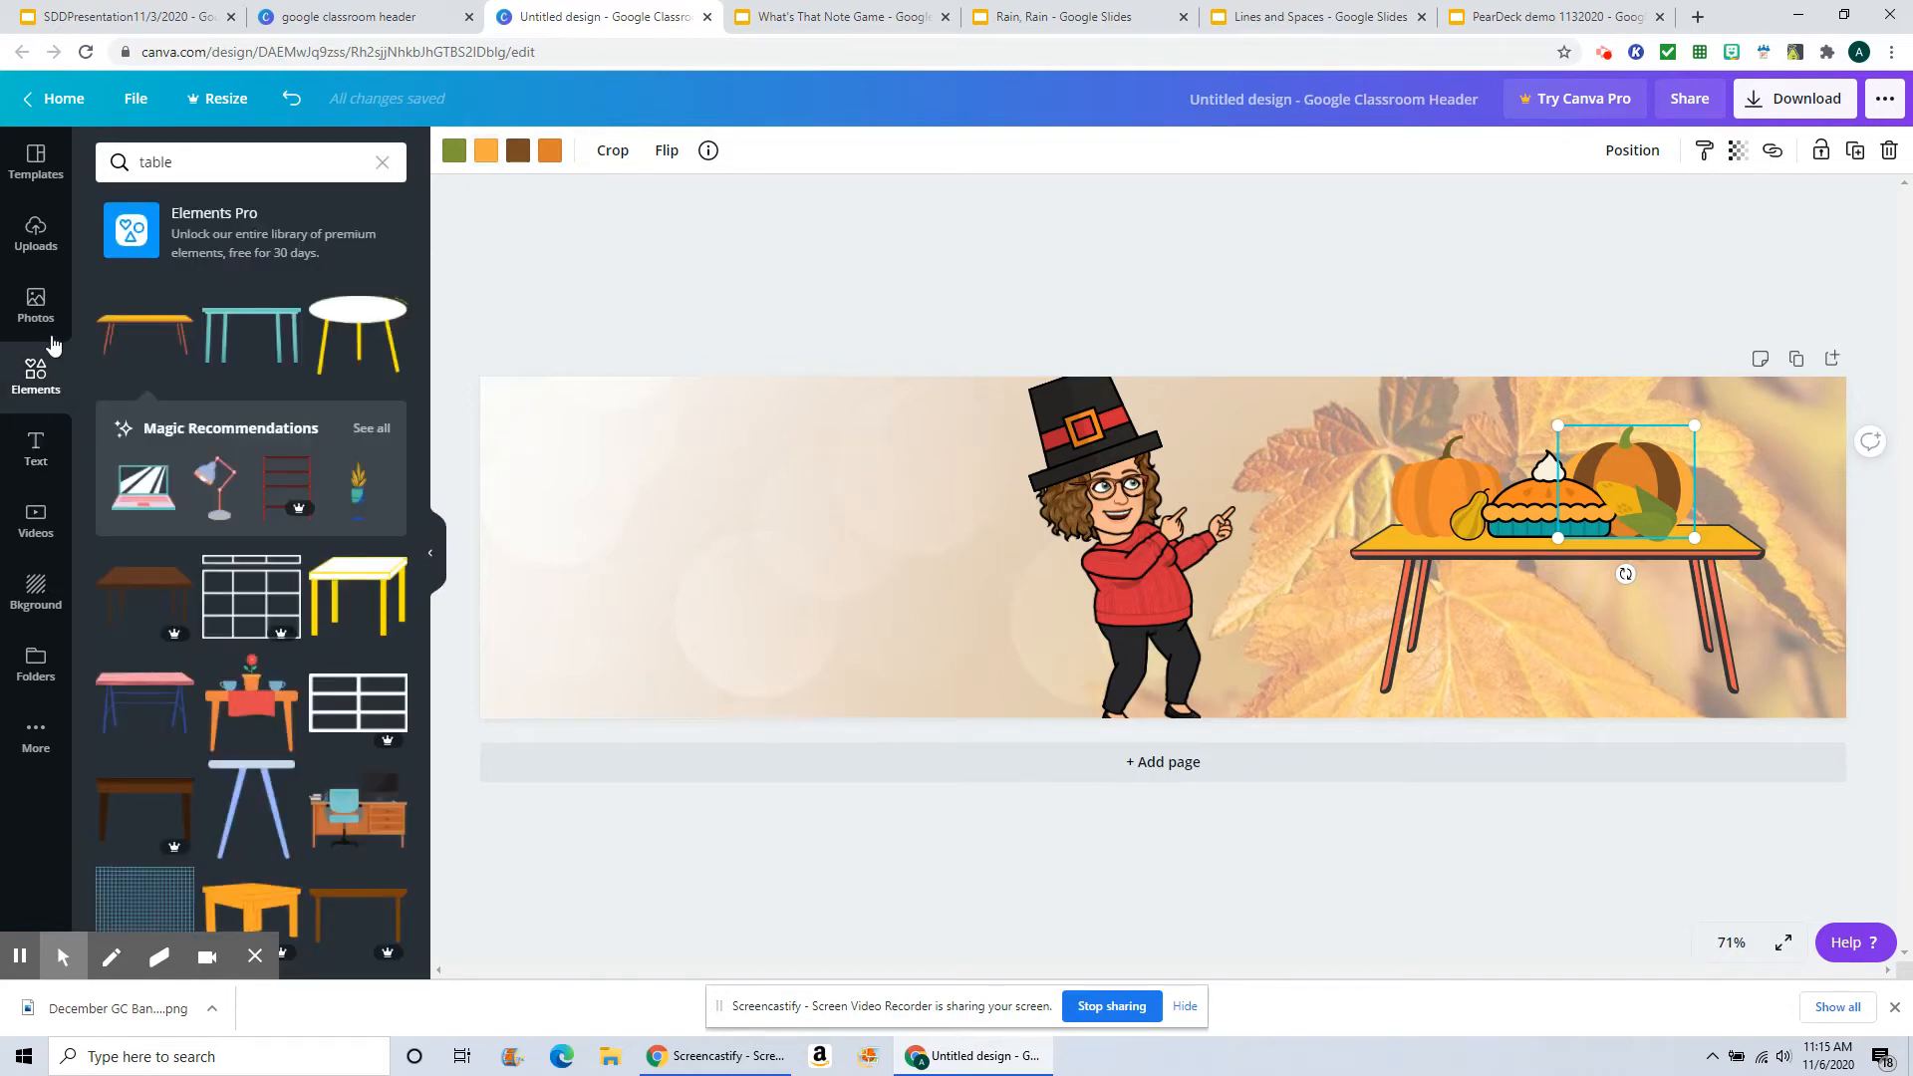
Step: Browse the text font combinations and add the "Coffee Please" text style to the banner
left_click(42, 451)
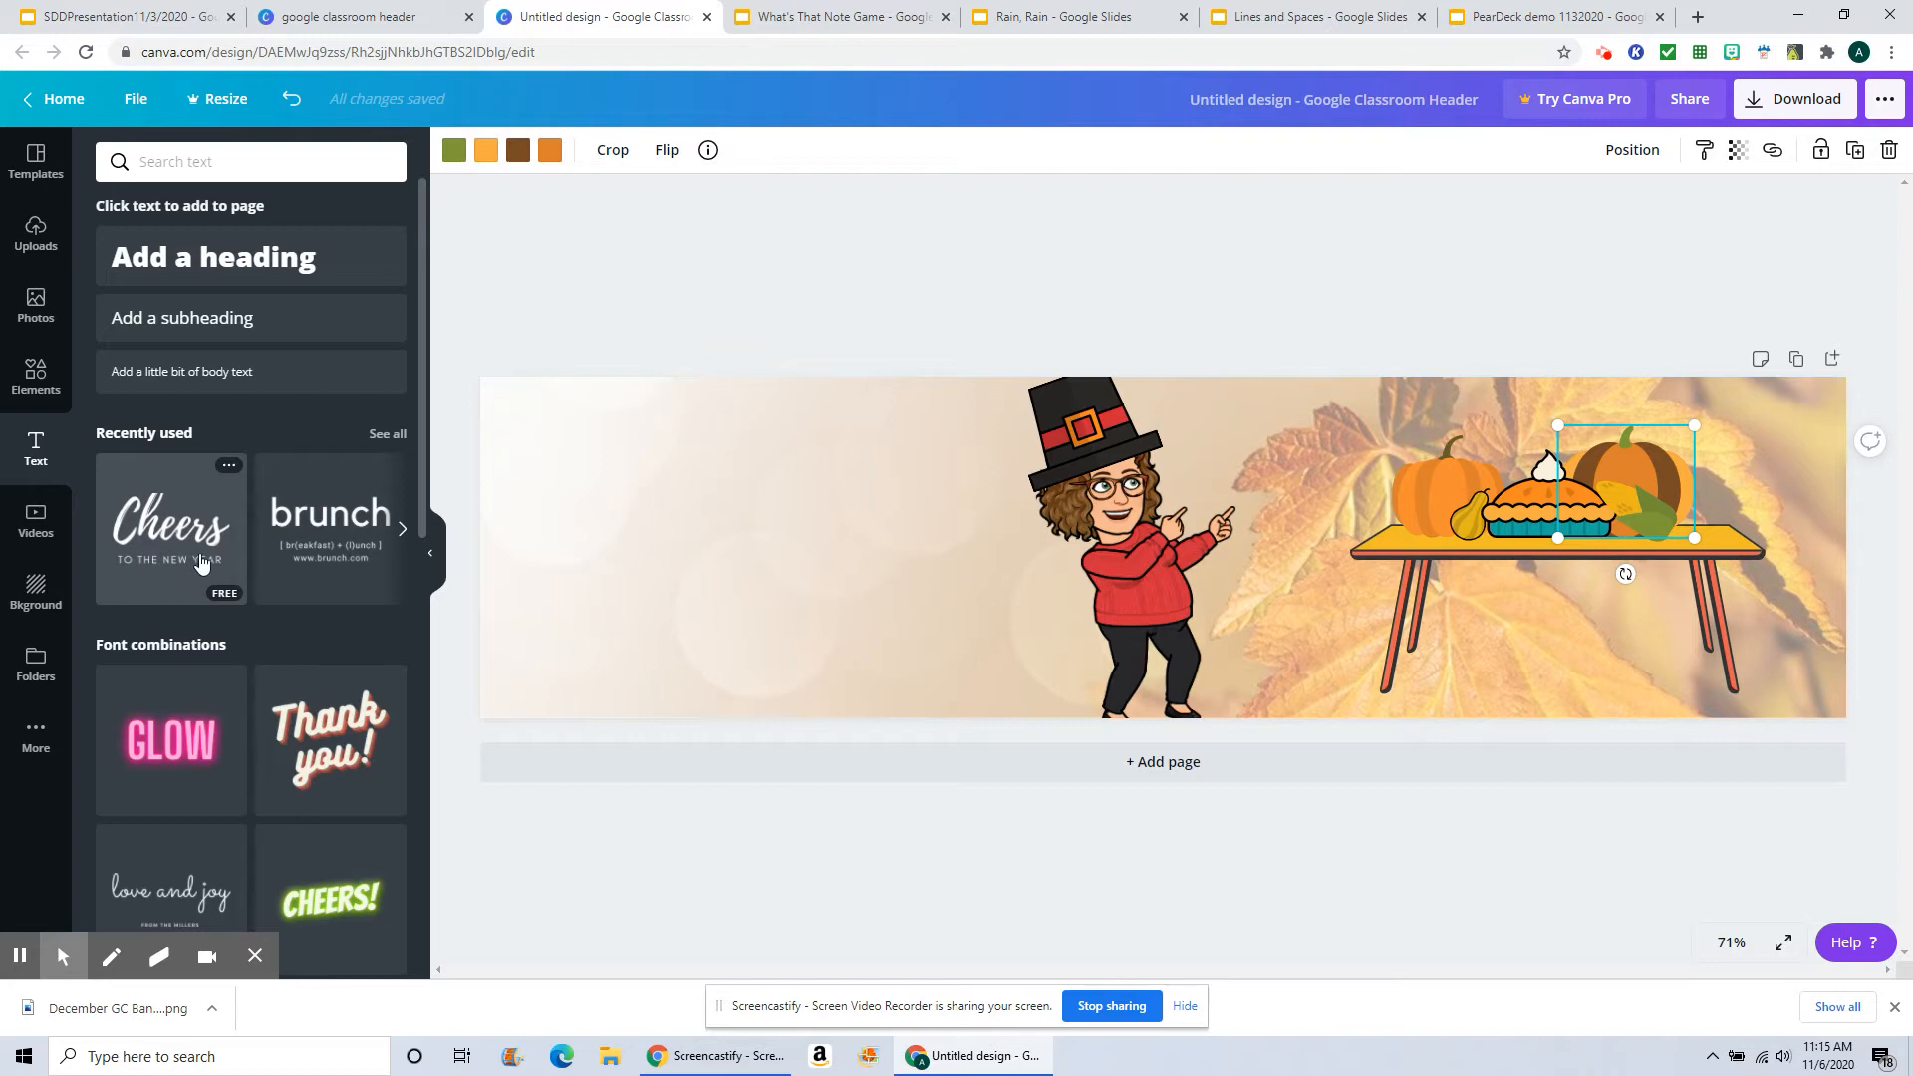
scroll(210, 570, "down", 3)
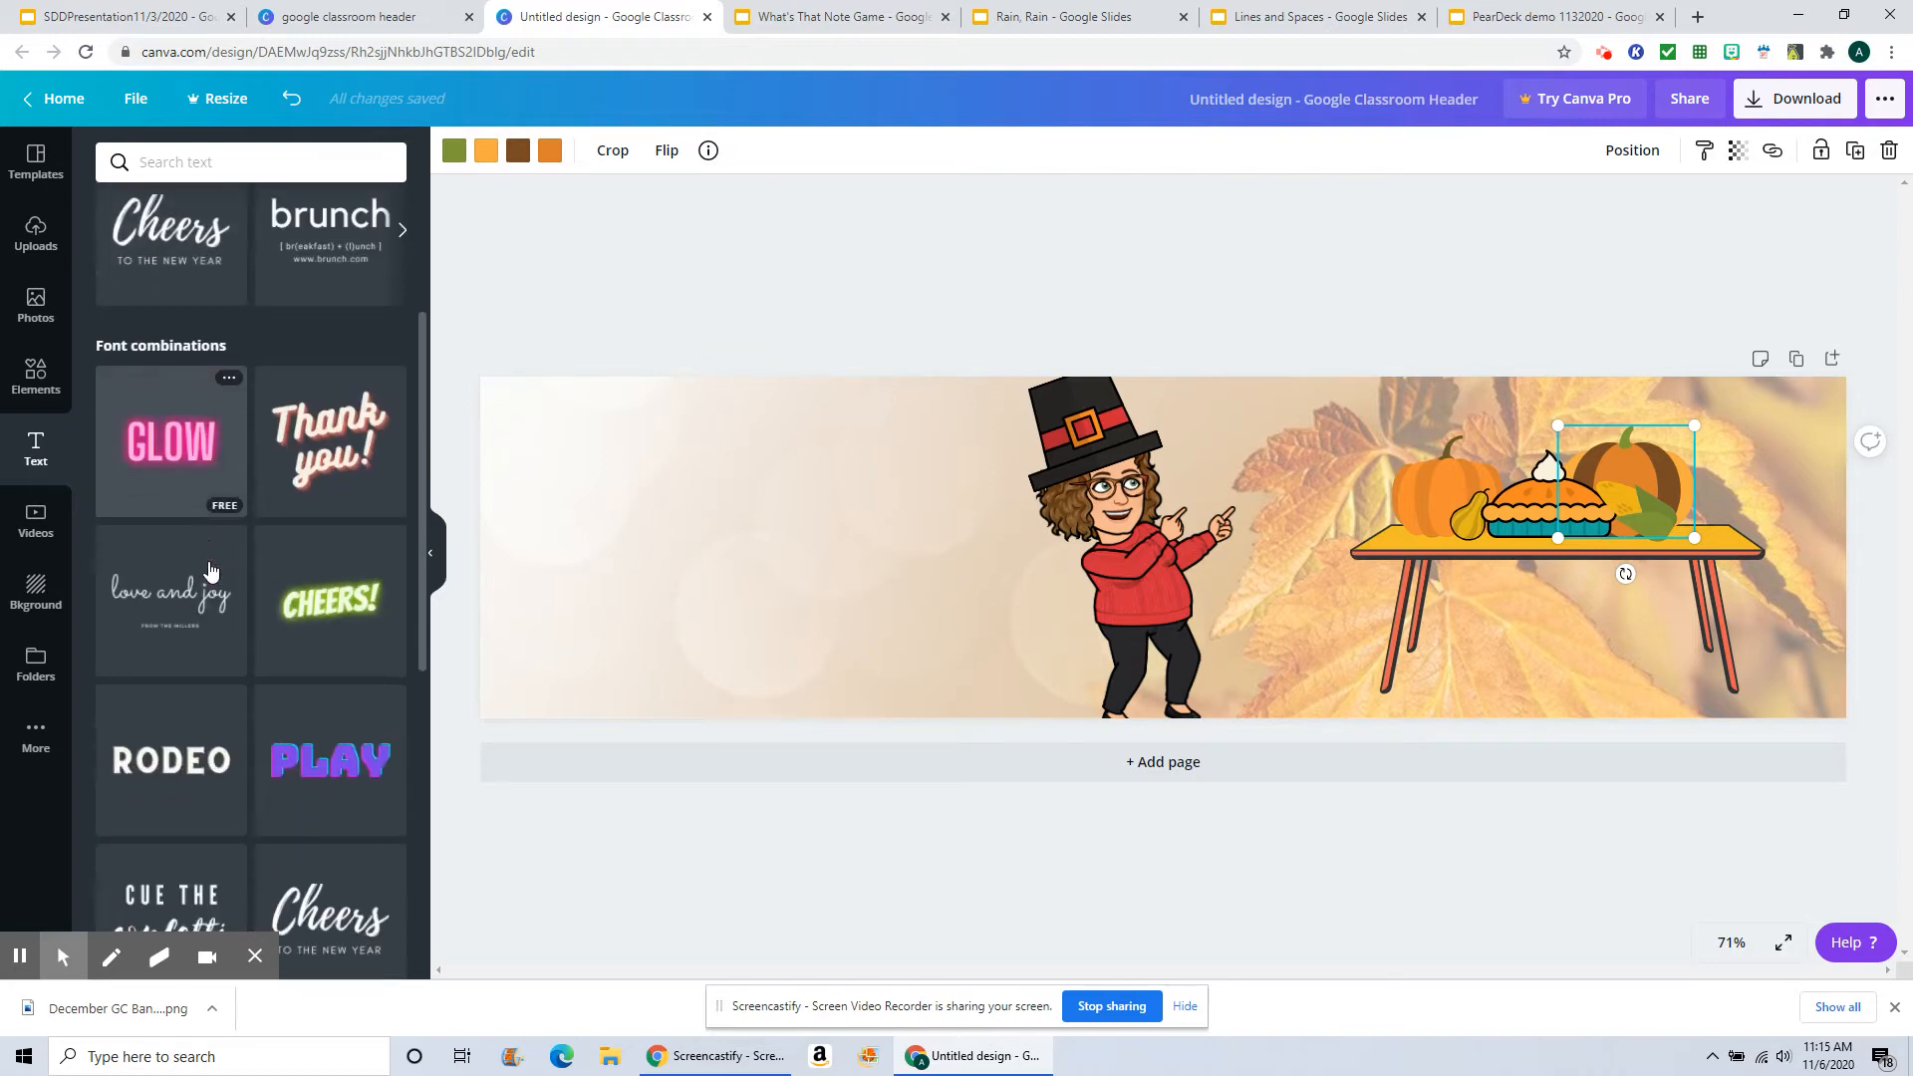
scroll(210, 570, "down", 3)
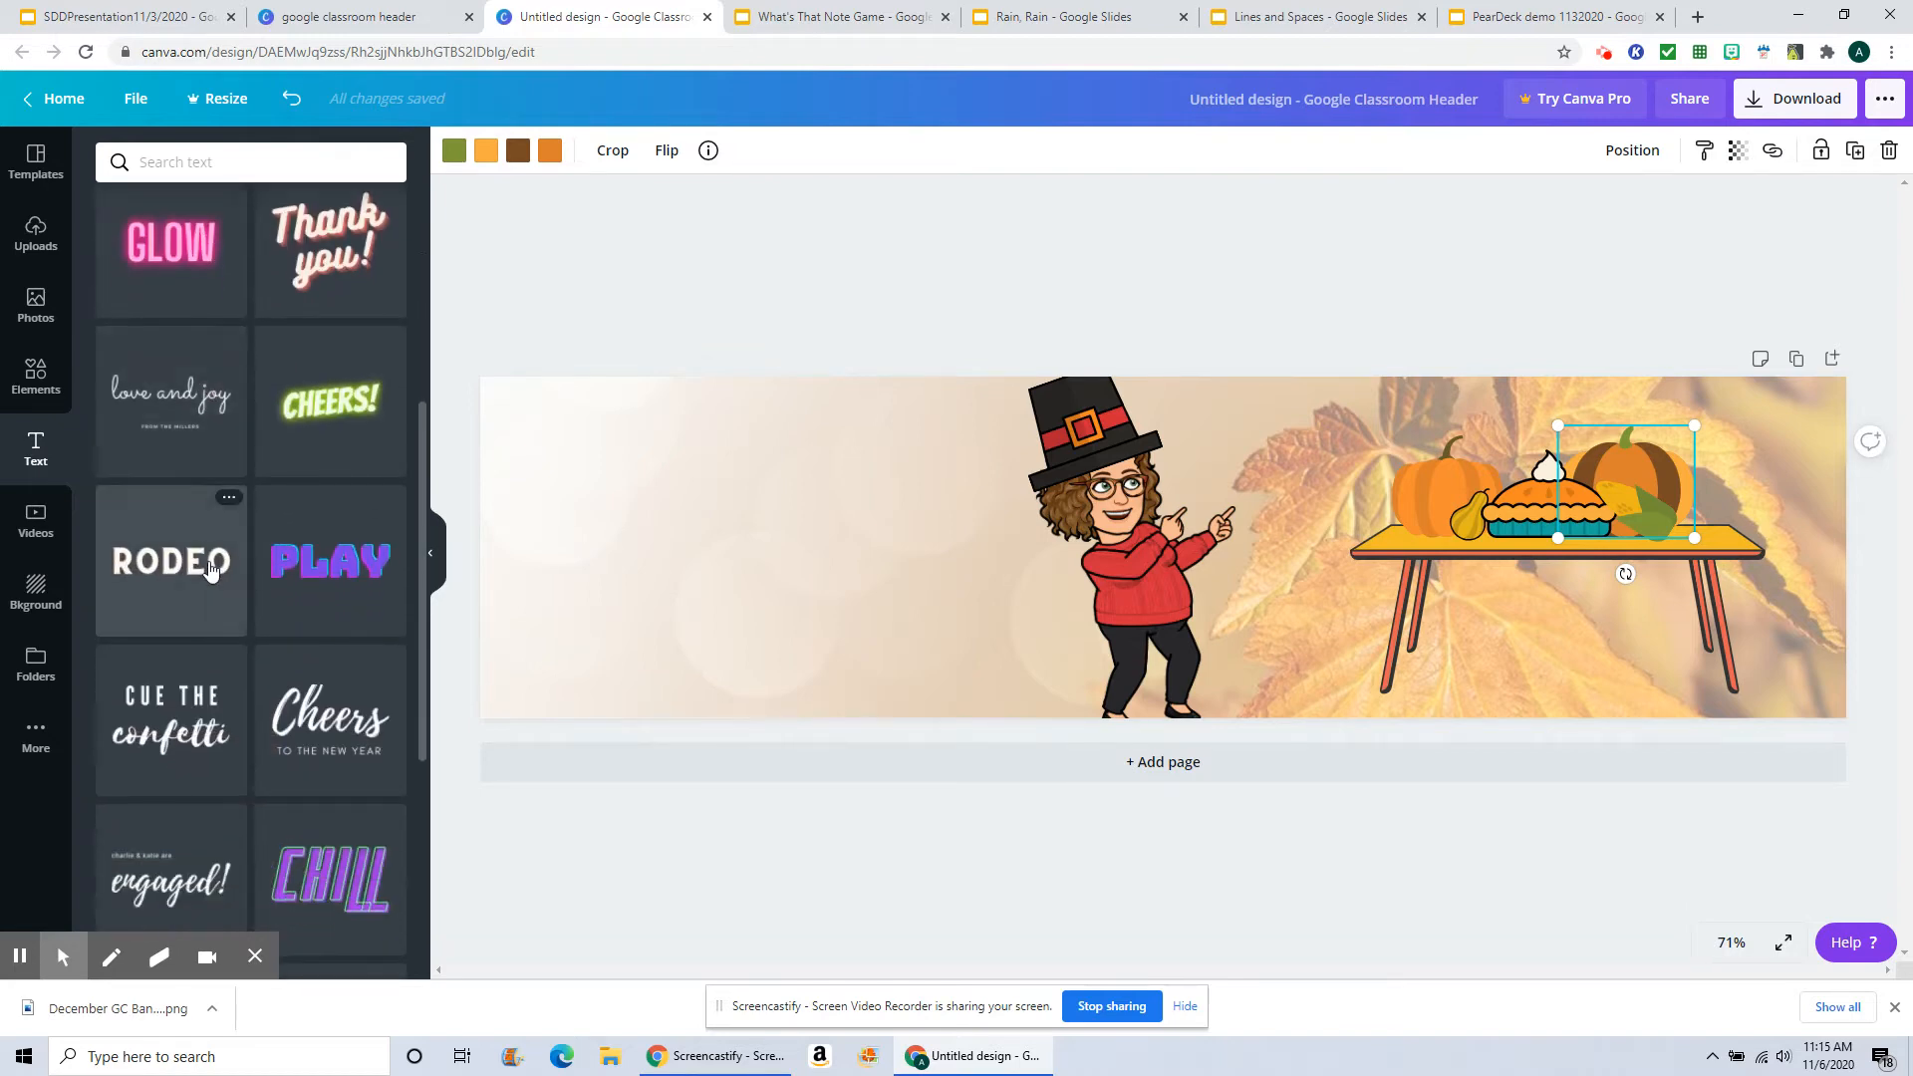
scroll(209, 570, "down", 3)
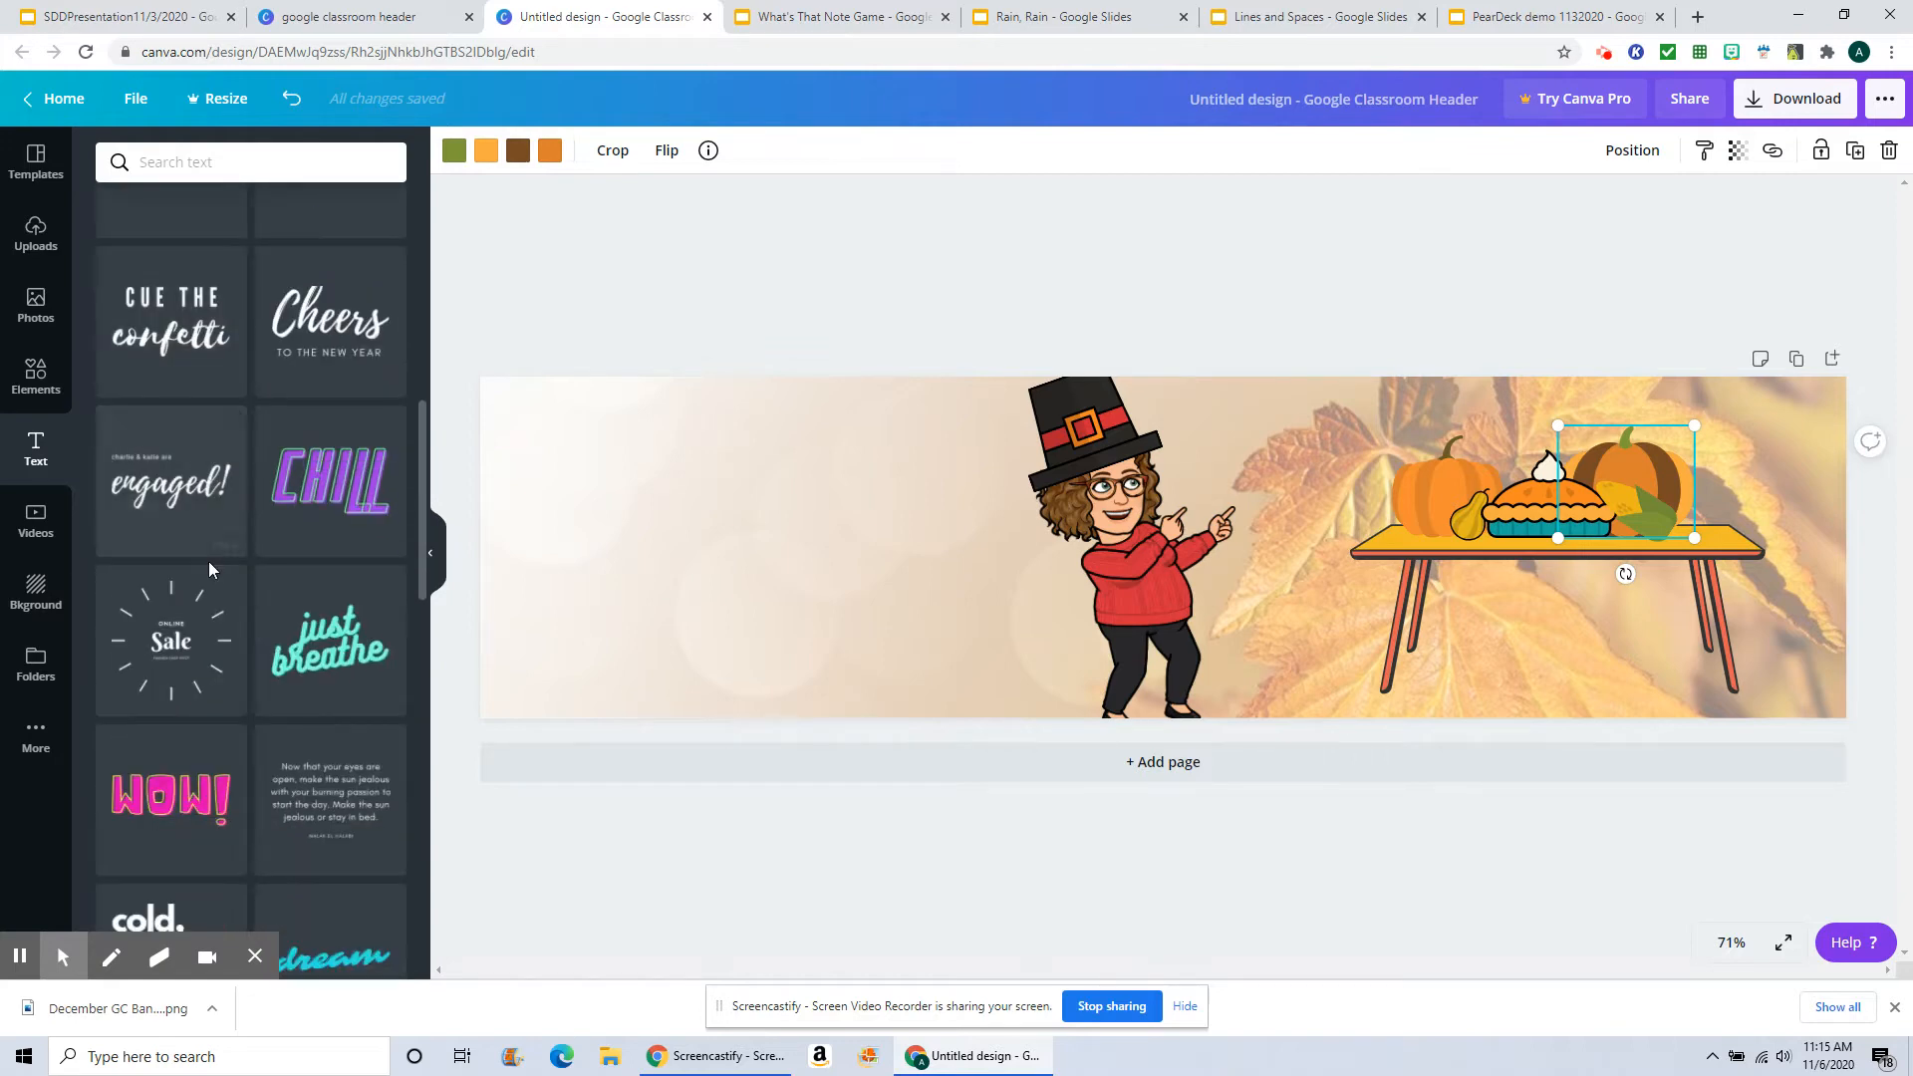
scroll(209, 570, "down", 2)
scroll(209, 570, "down", 5)
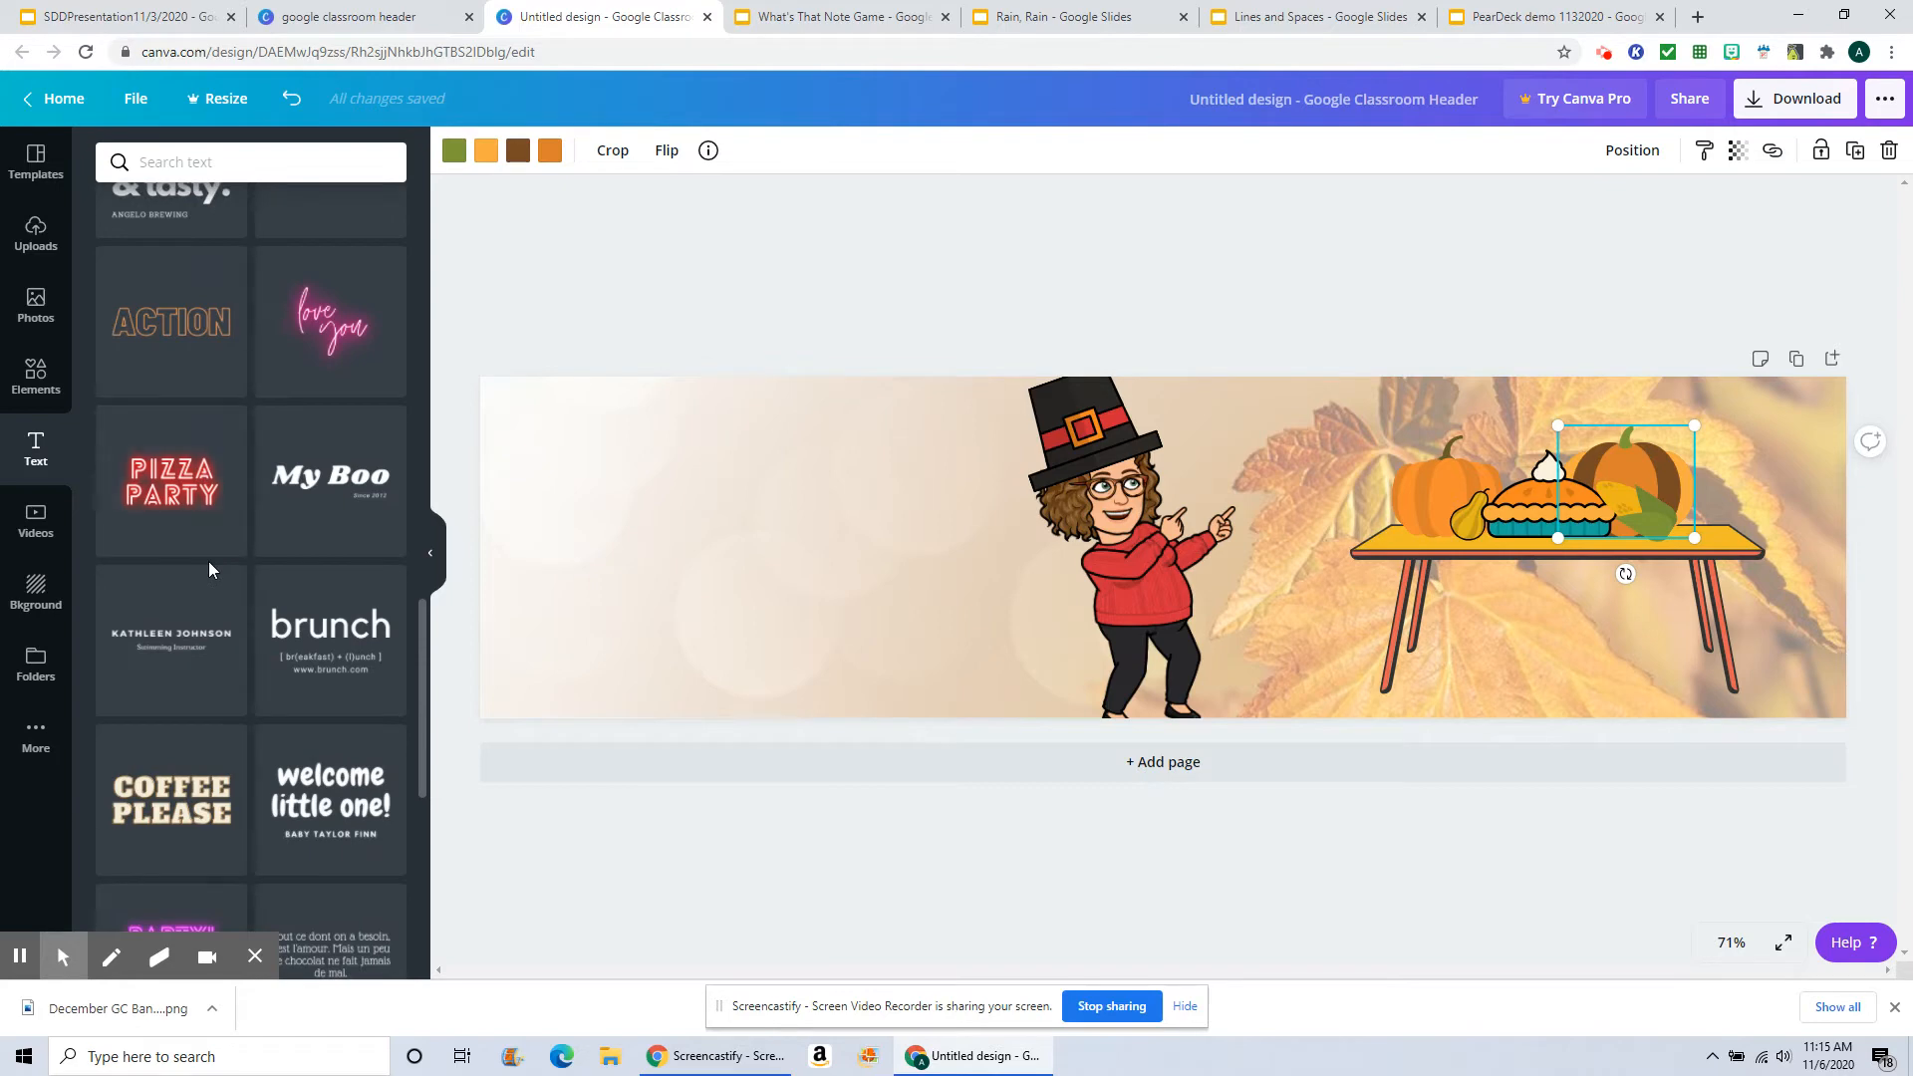
scroll(207, 560, "down", 4)
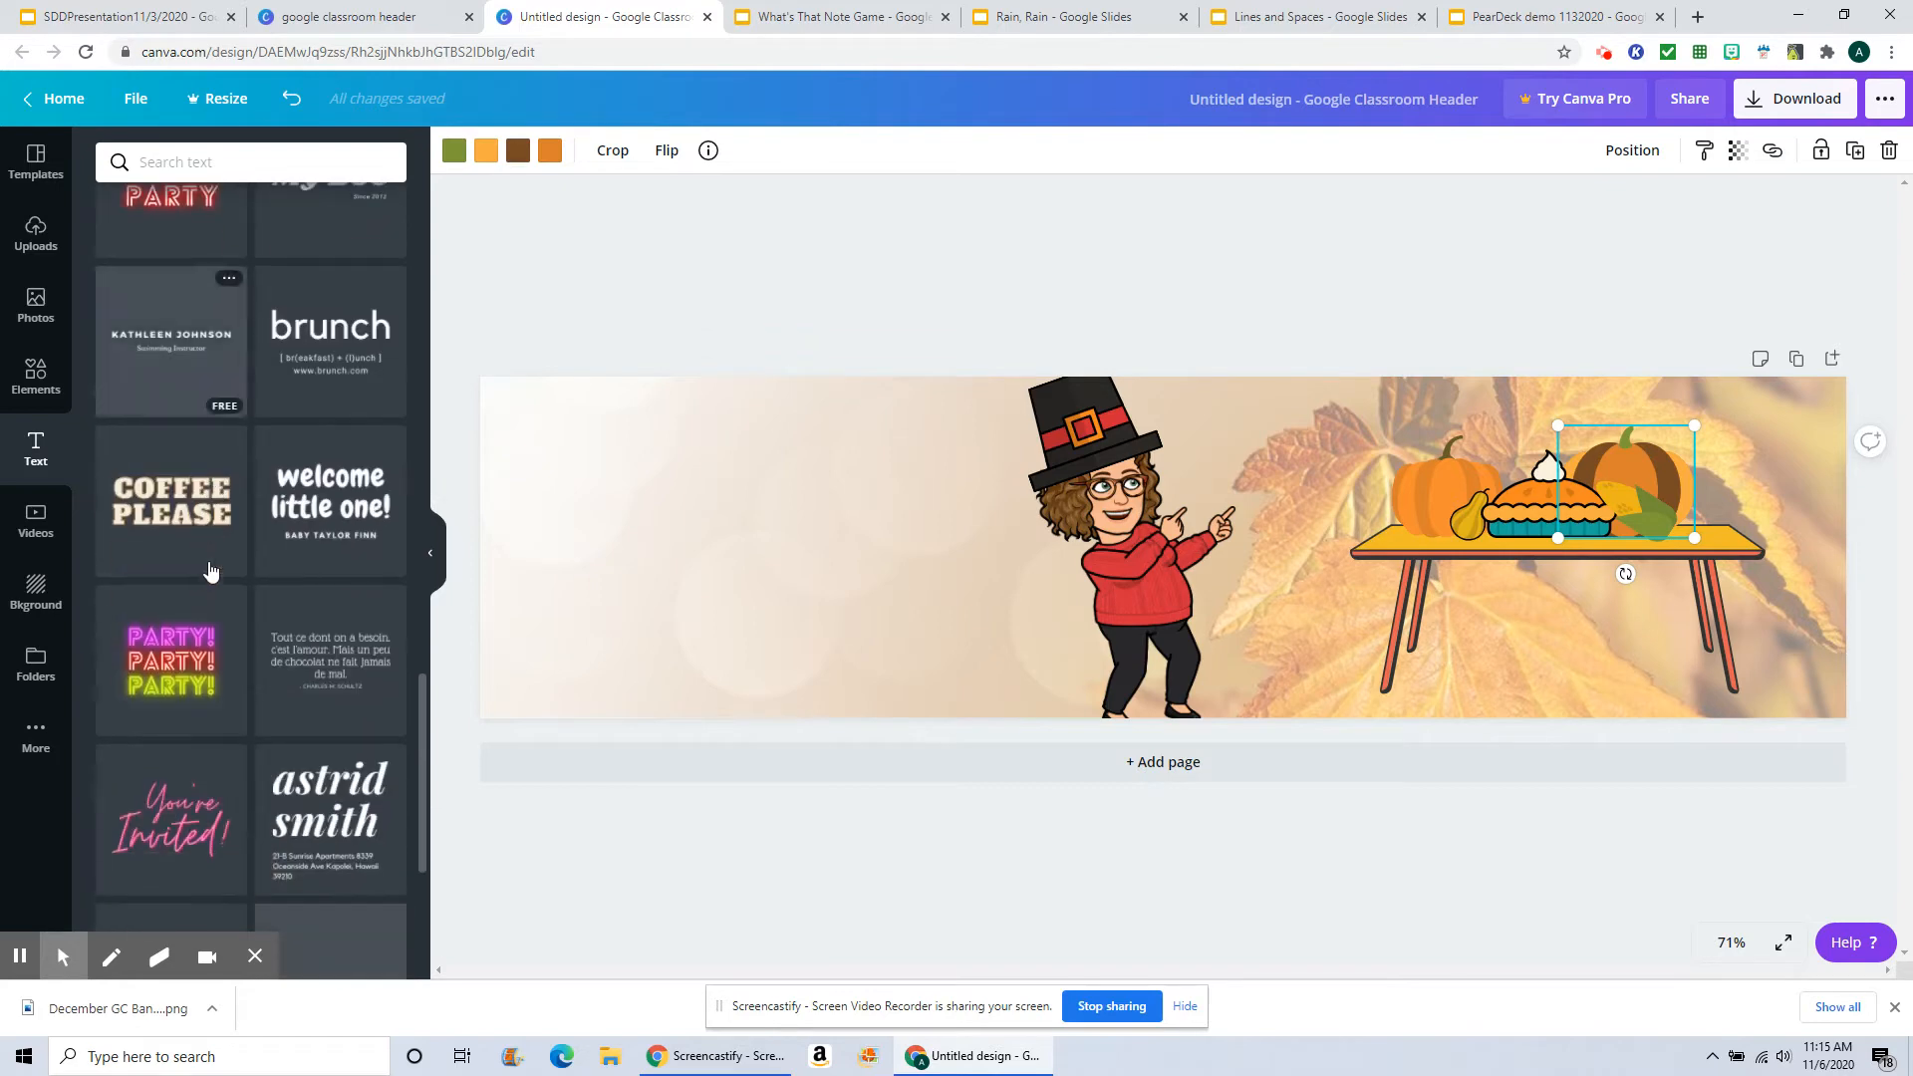
left_click(163, 512)
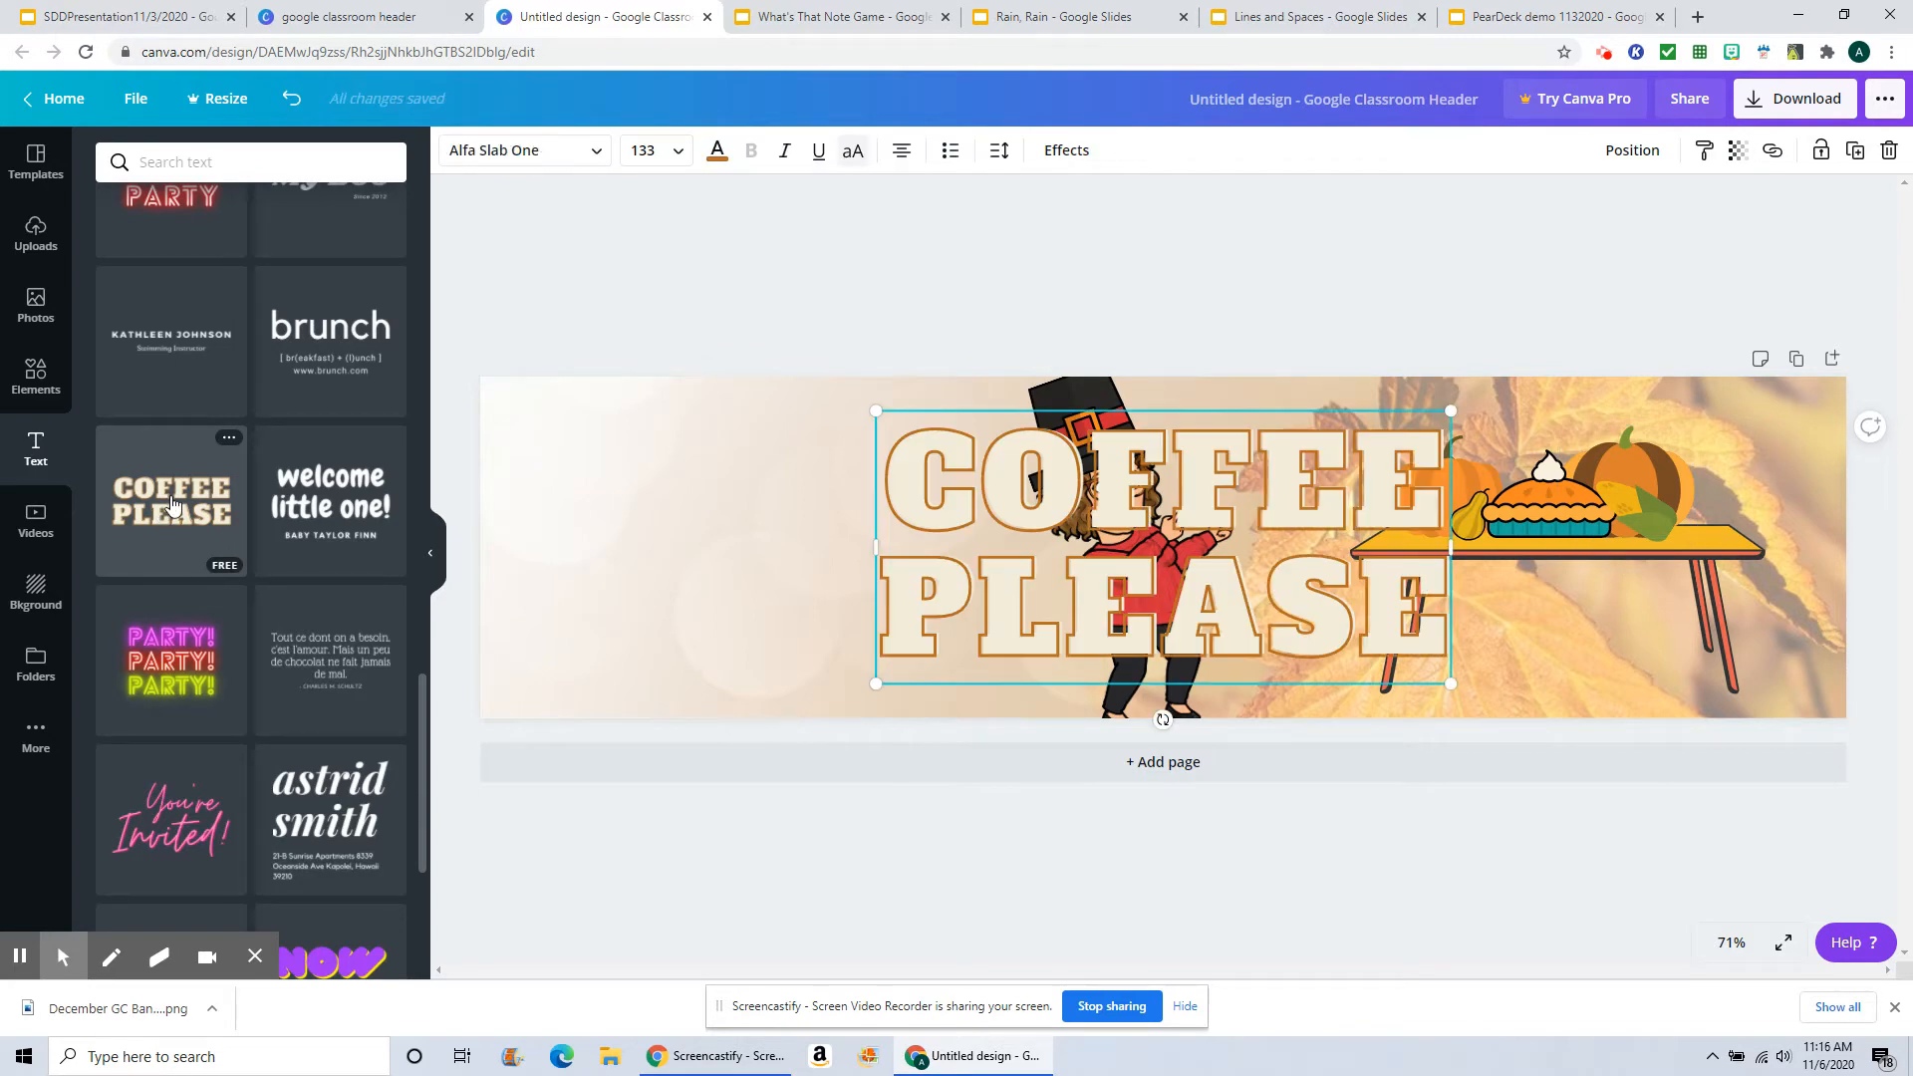
Step: Replace the "COFFEE PLEASE" text with "HAPPY THANKSGIVING"
left_click(1441, 638)
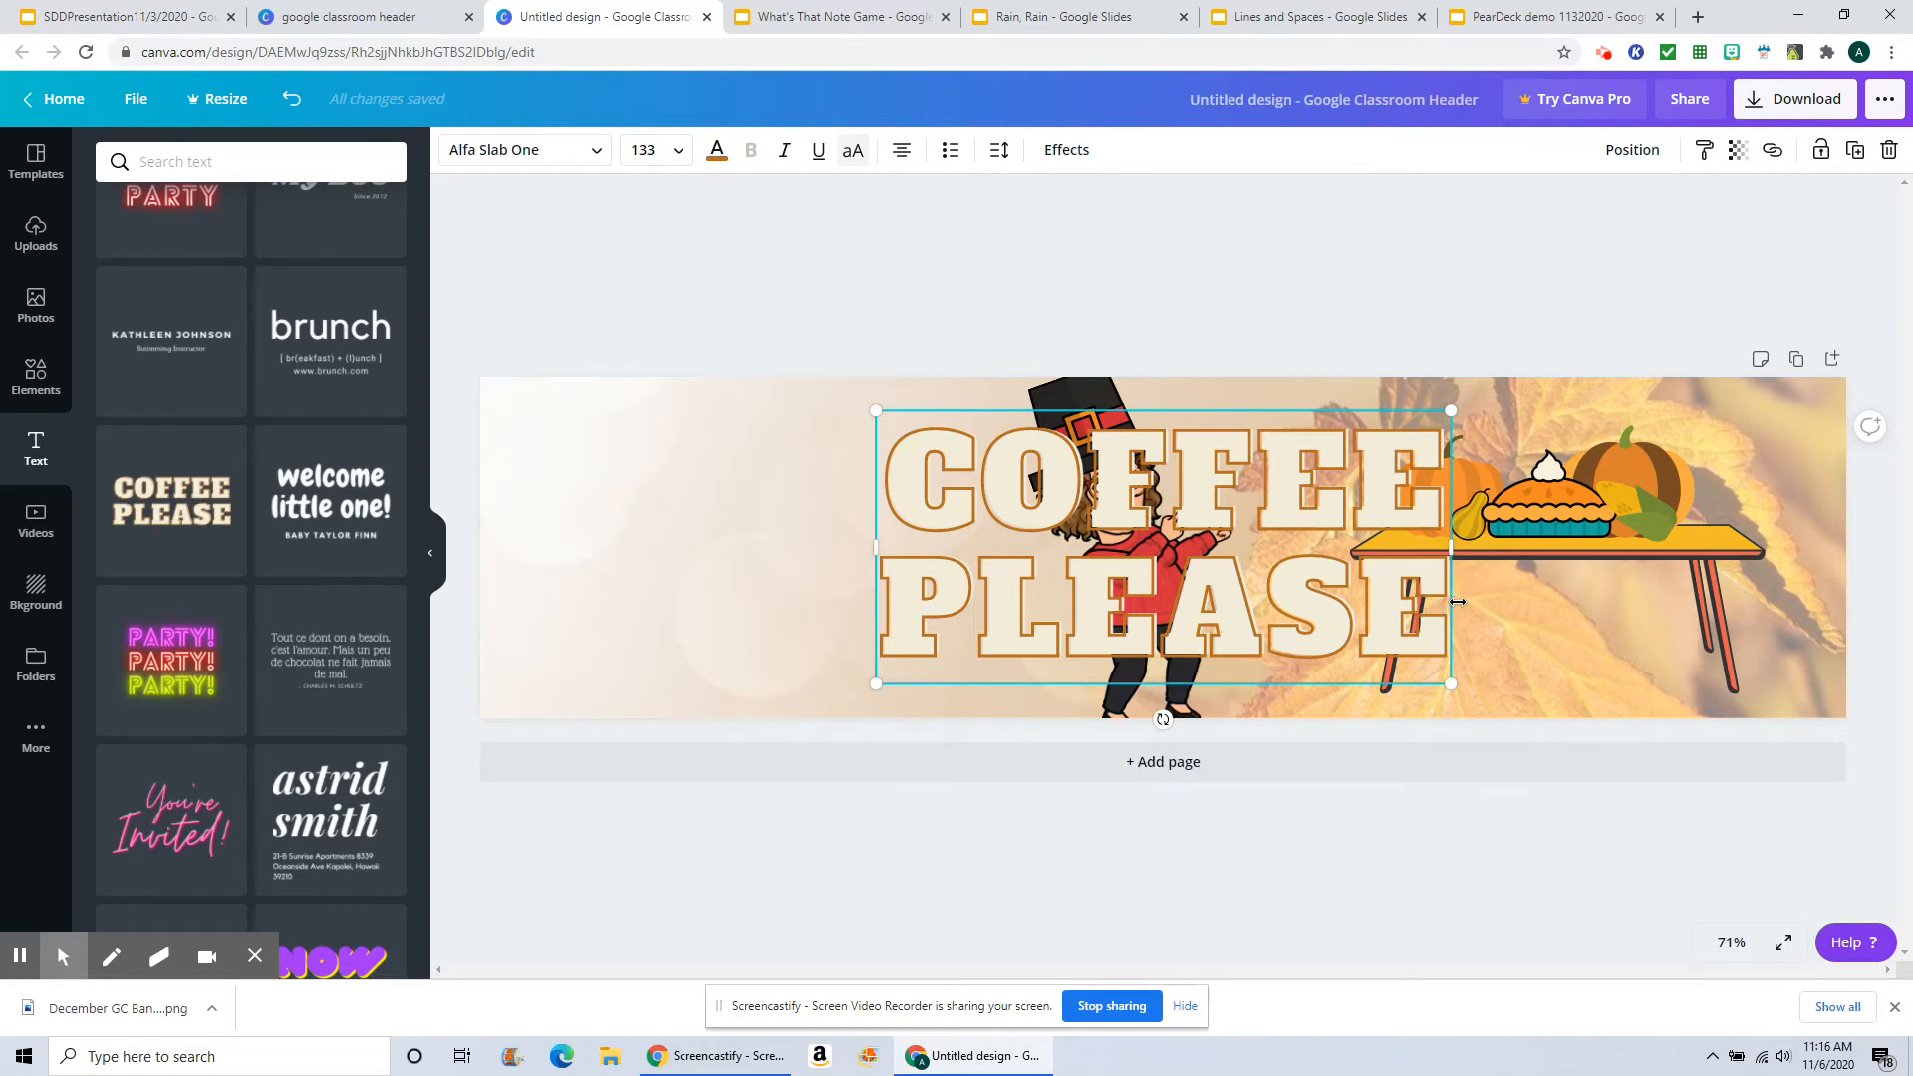
key("BackSpace")
key("BackSpace")
key("BackSpace")
key("BackSpace")
key("BackSpace")
key("BackSpace")
key("BackSpace")
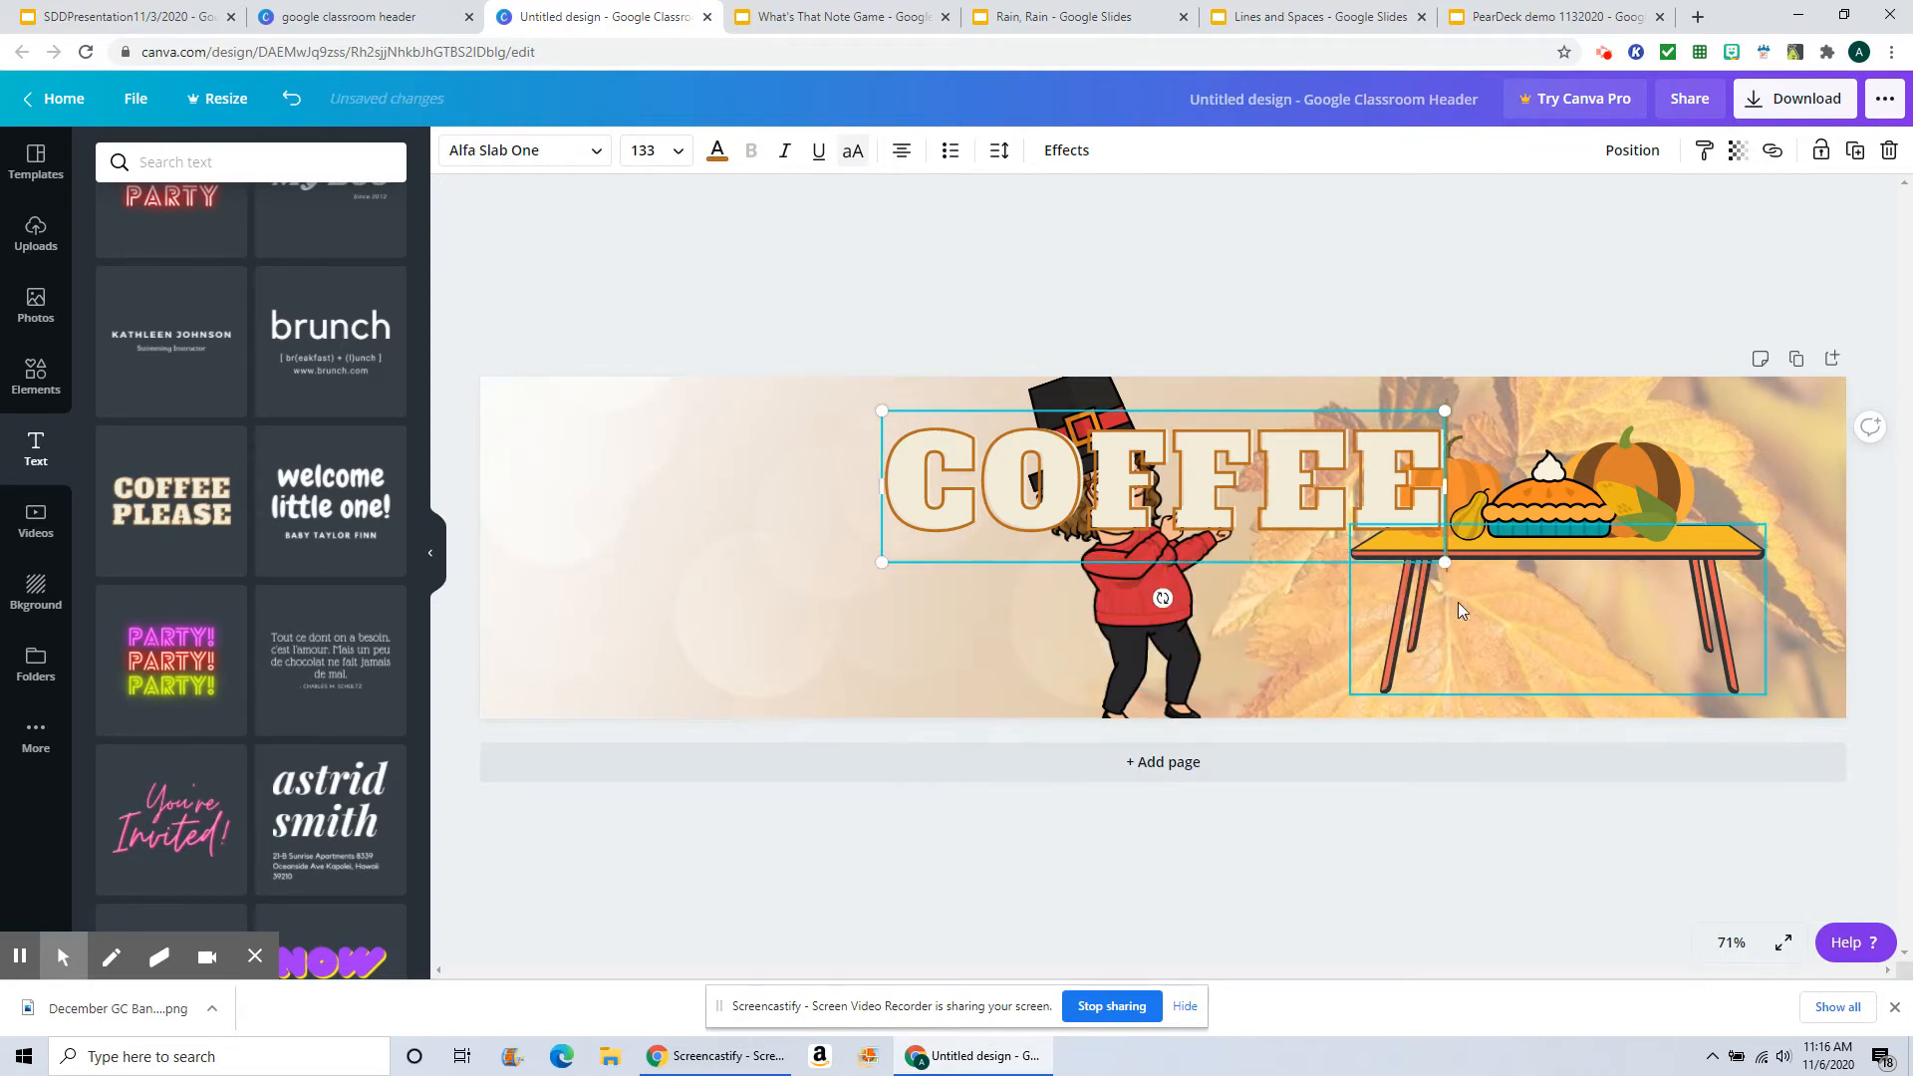
key("BackSpace")
key("BackSpace")
key("BackSpace")
key("BackSpace")
key("BackSpace")
key("BackSpace")
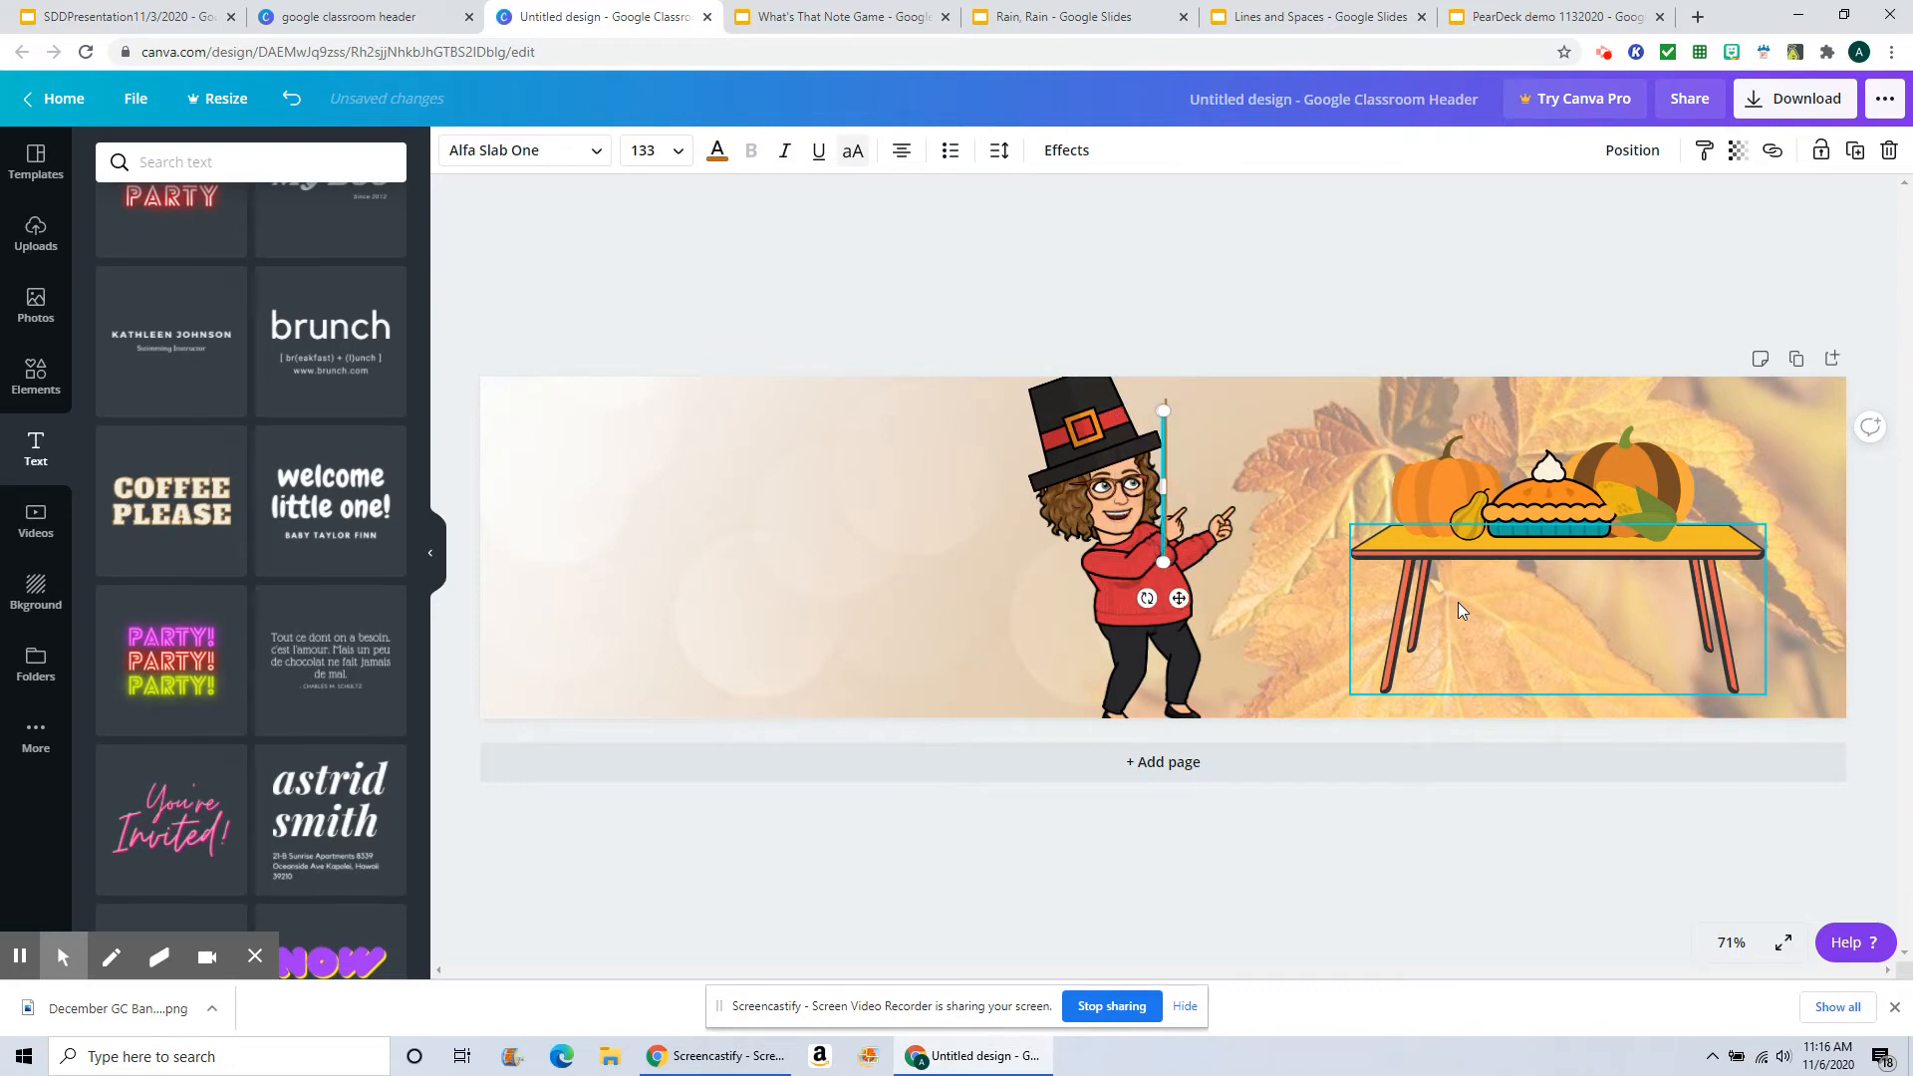
type("H")
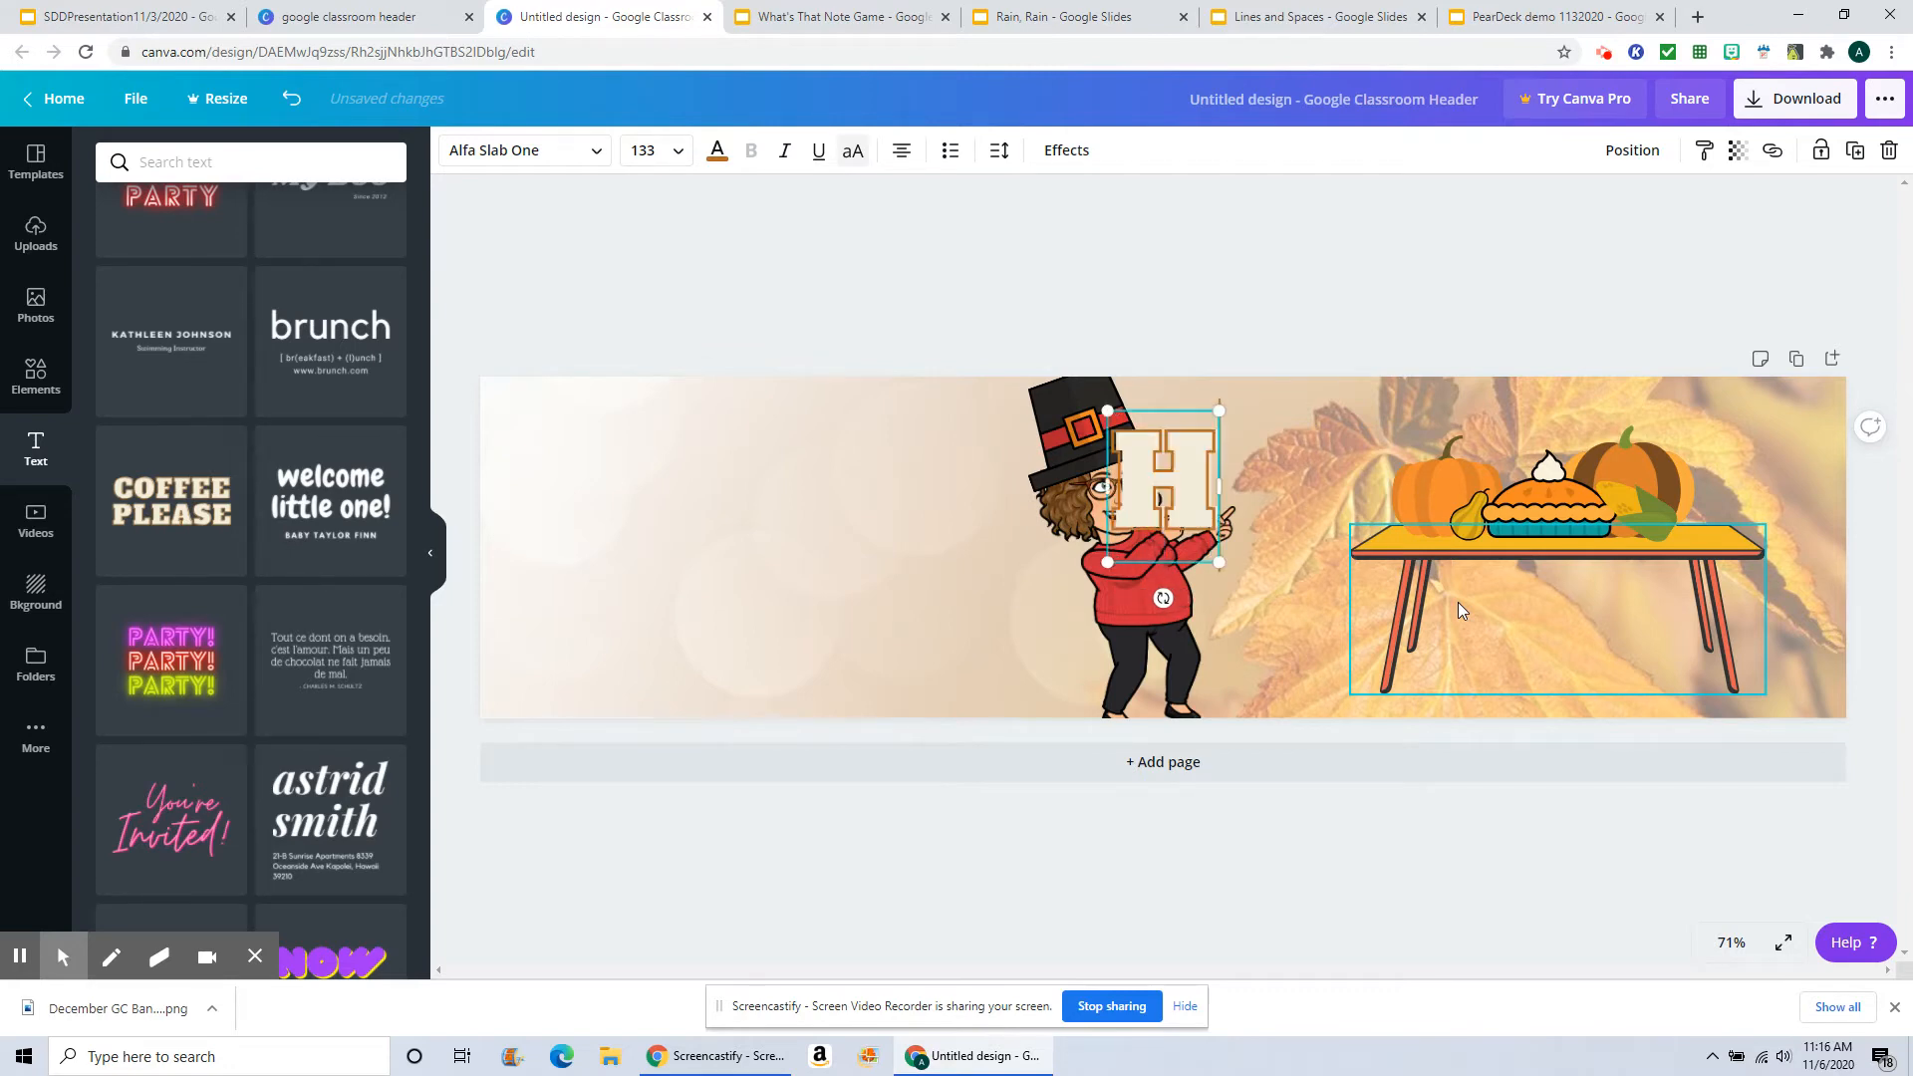
type("APPY THANKS")
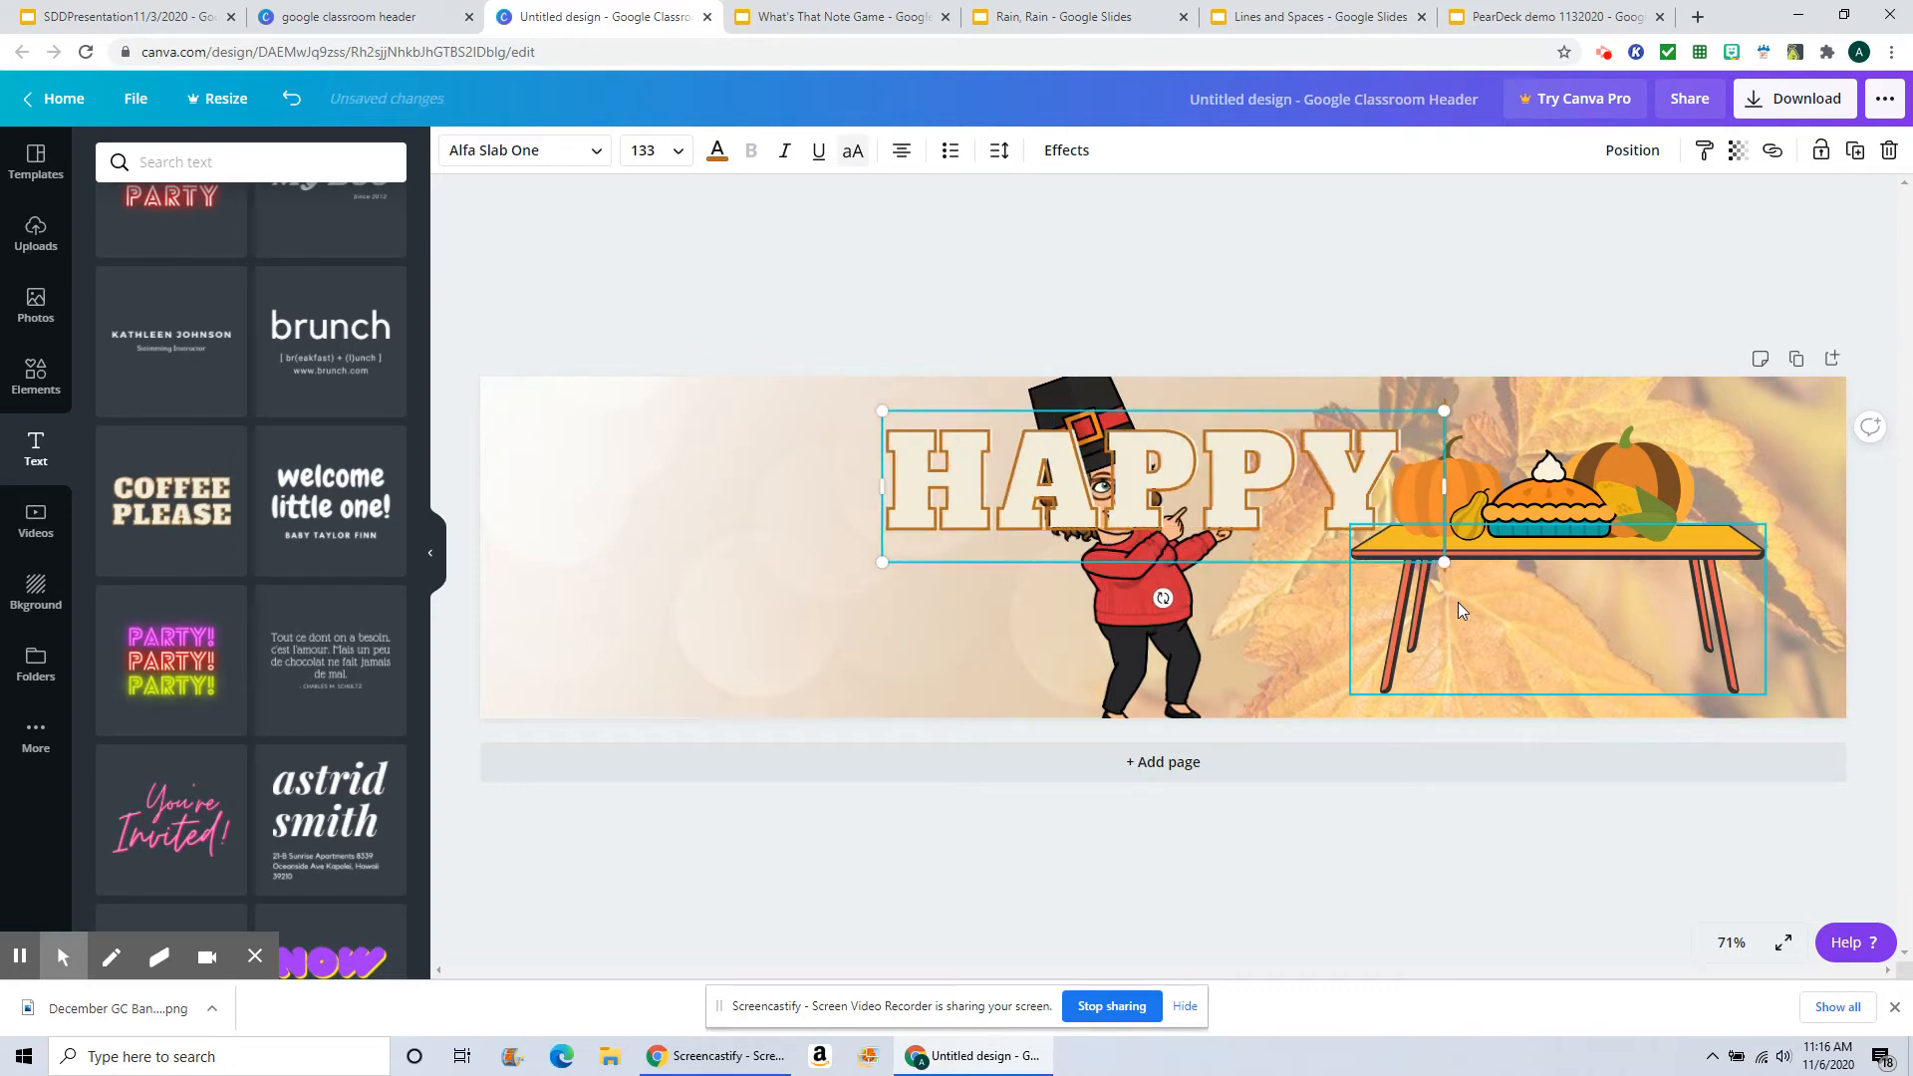
type("GIVING")
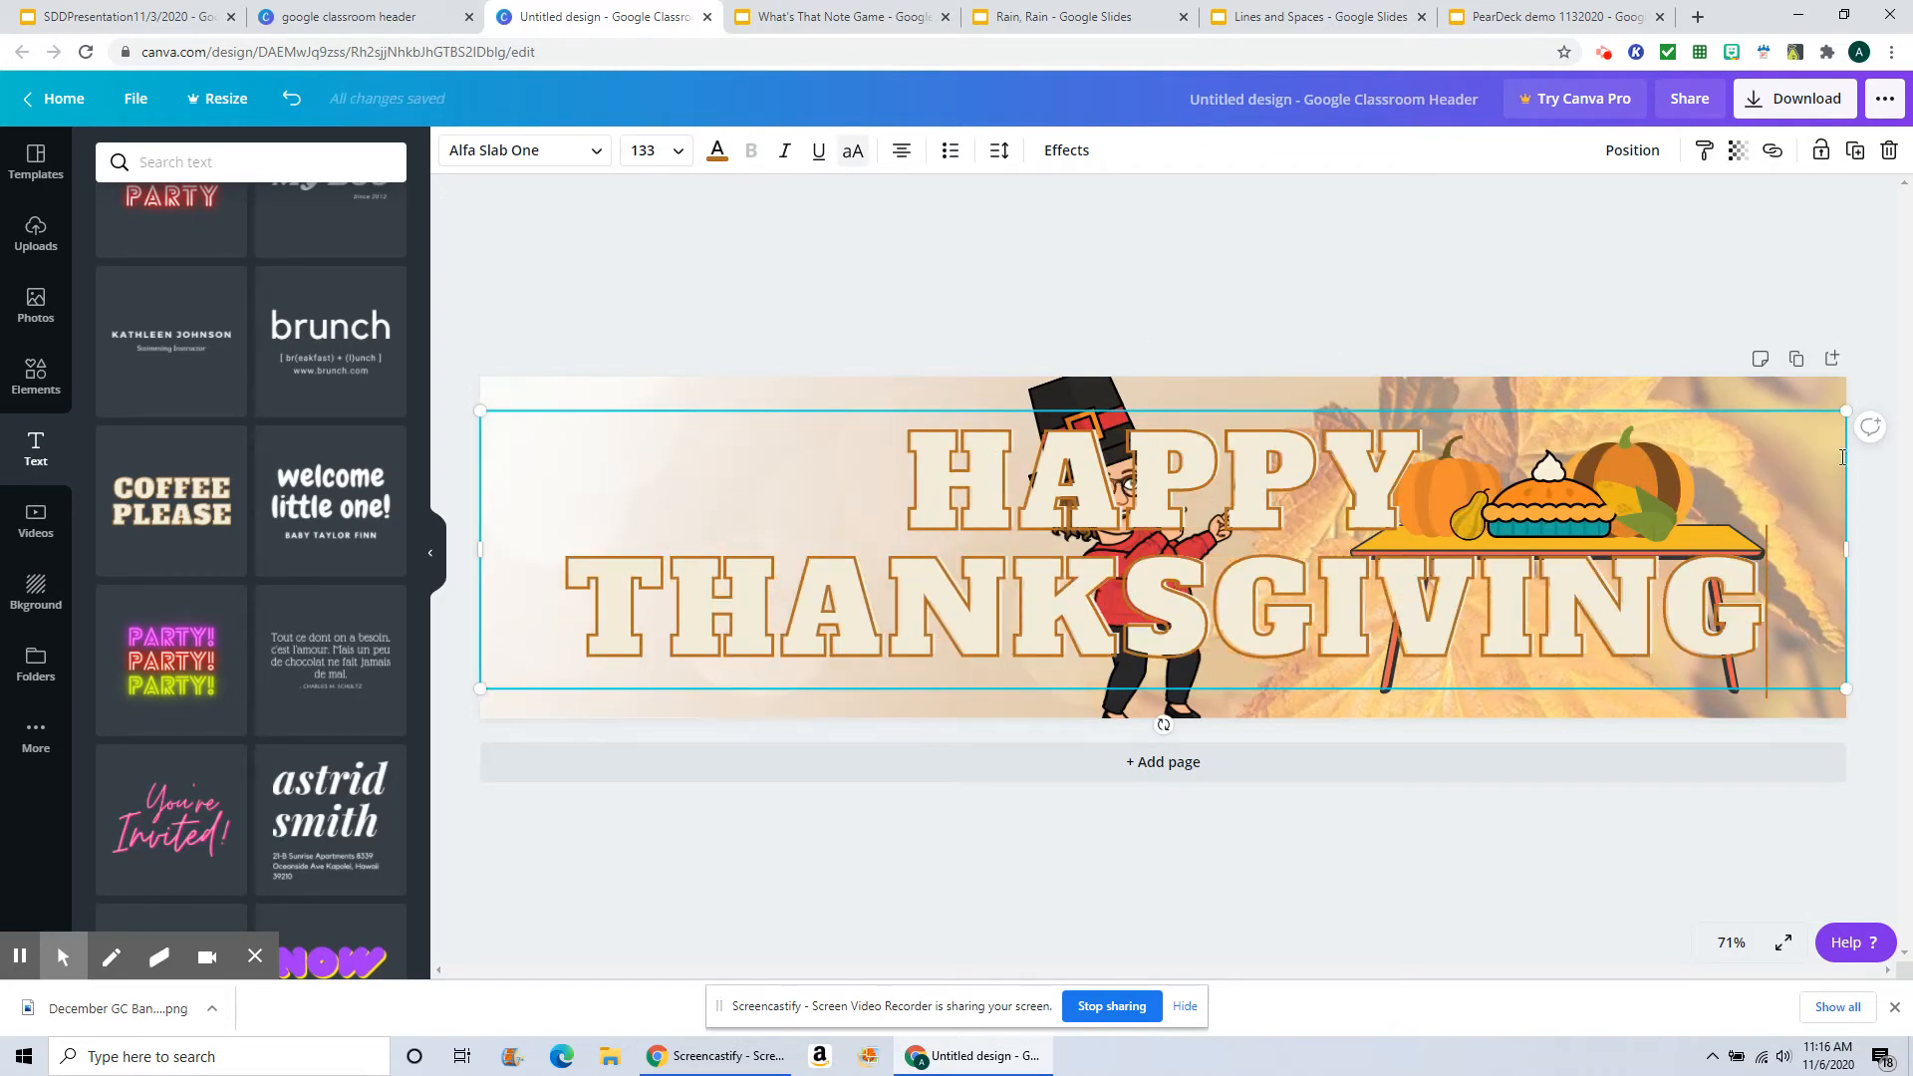
Step: Shrink the title text box and move it to the banner's upper left area
left_click_drag(1847, 410, 925, 628)
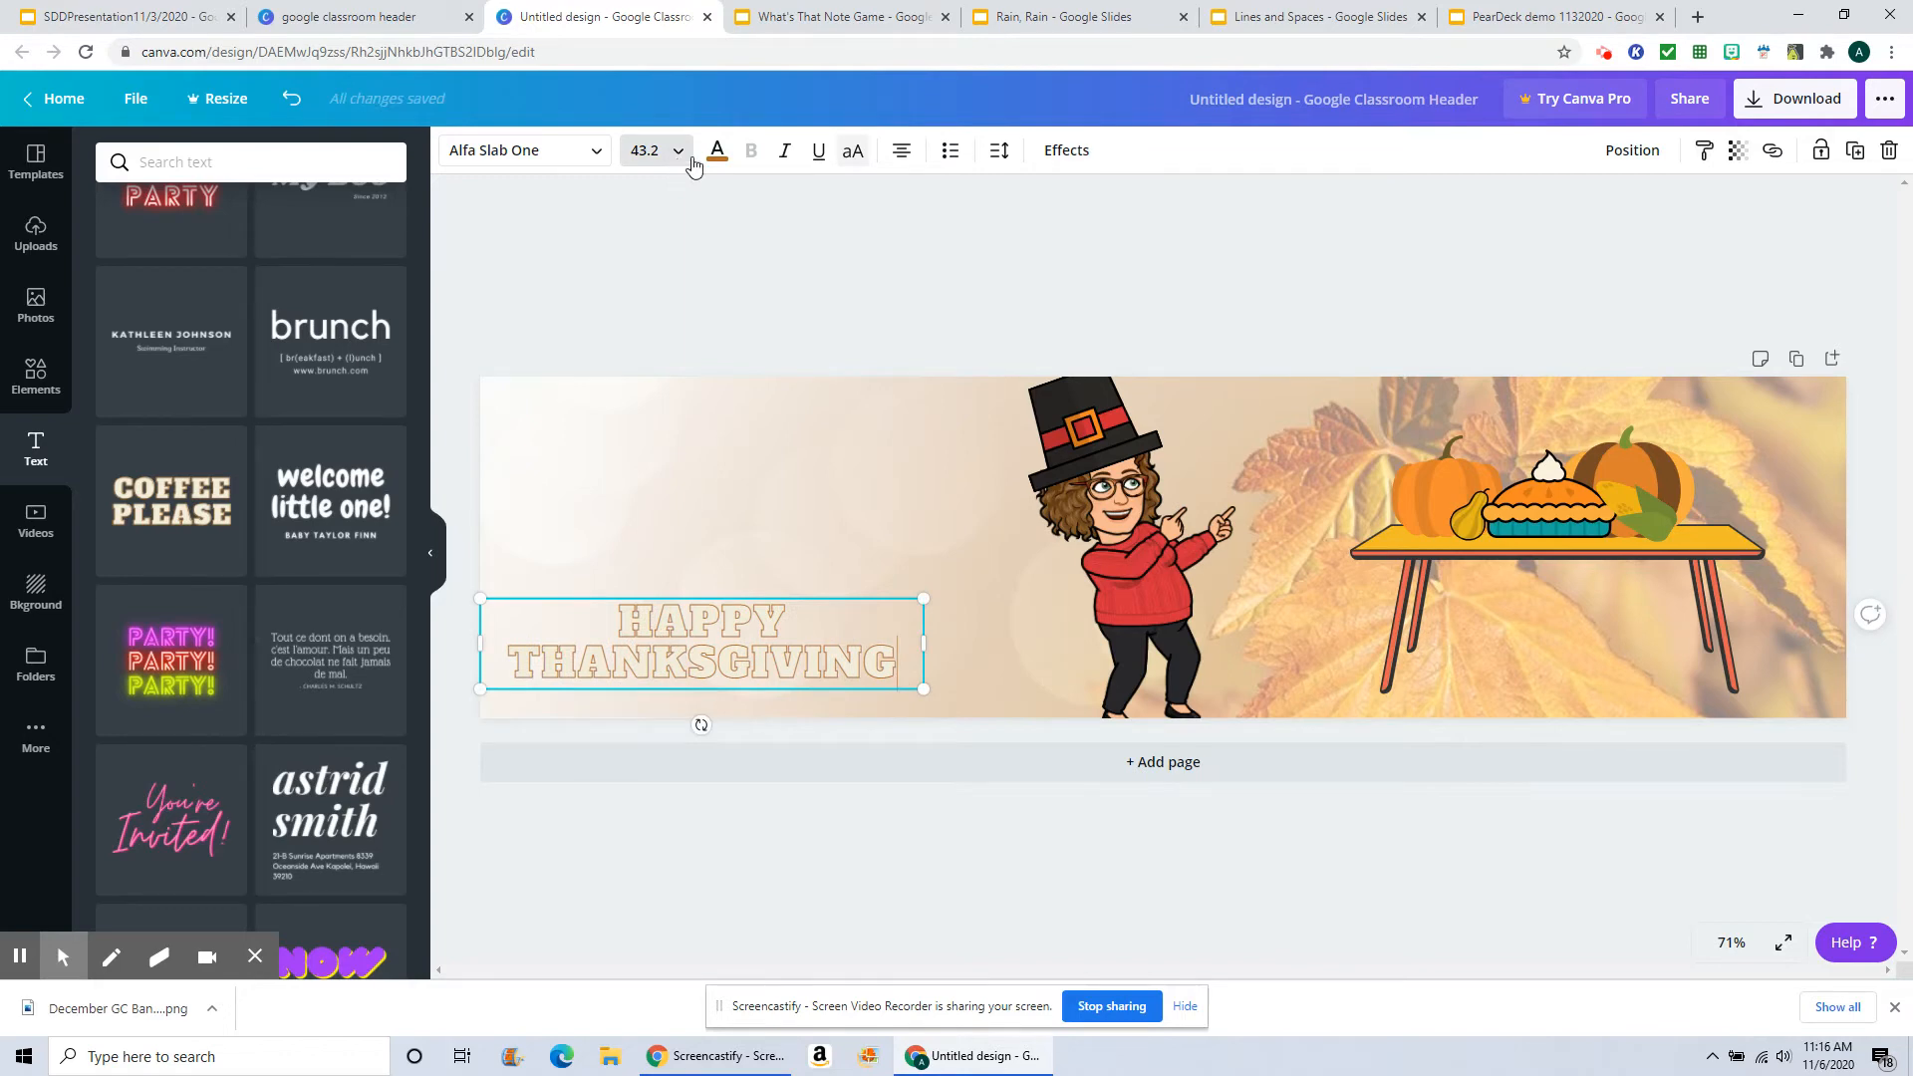
left_click(678, 598)
left_click_drag(684, 598, 748, 393)
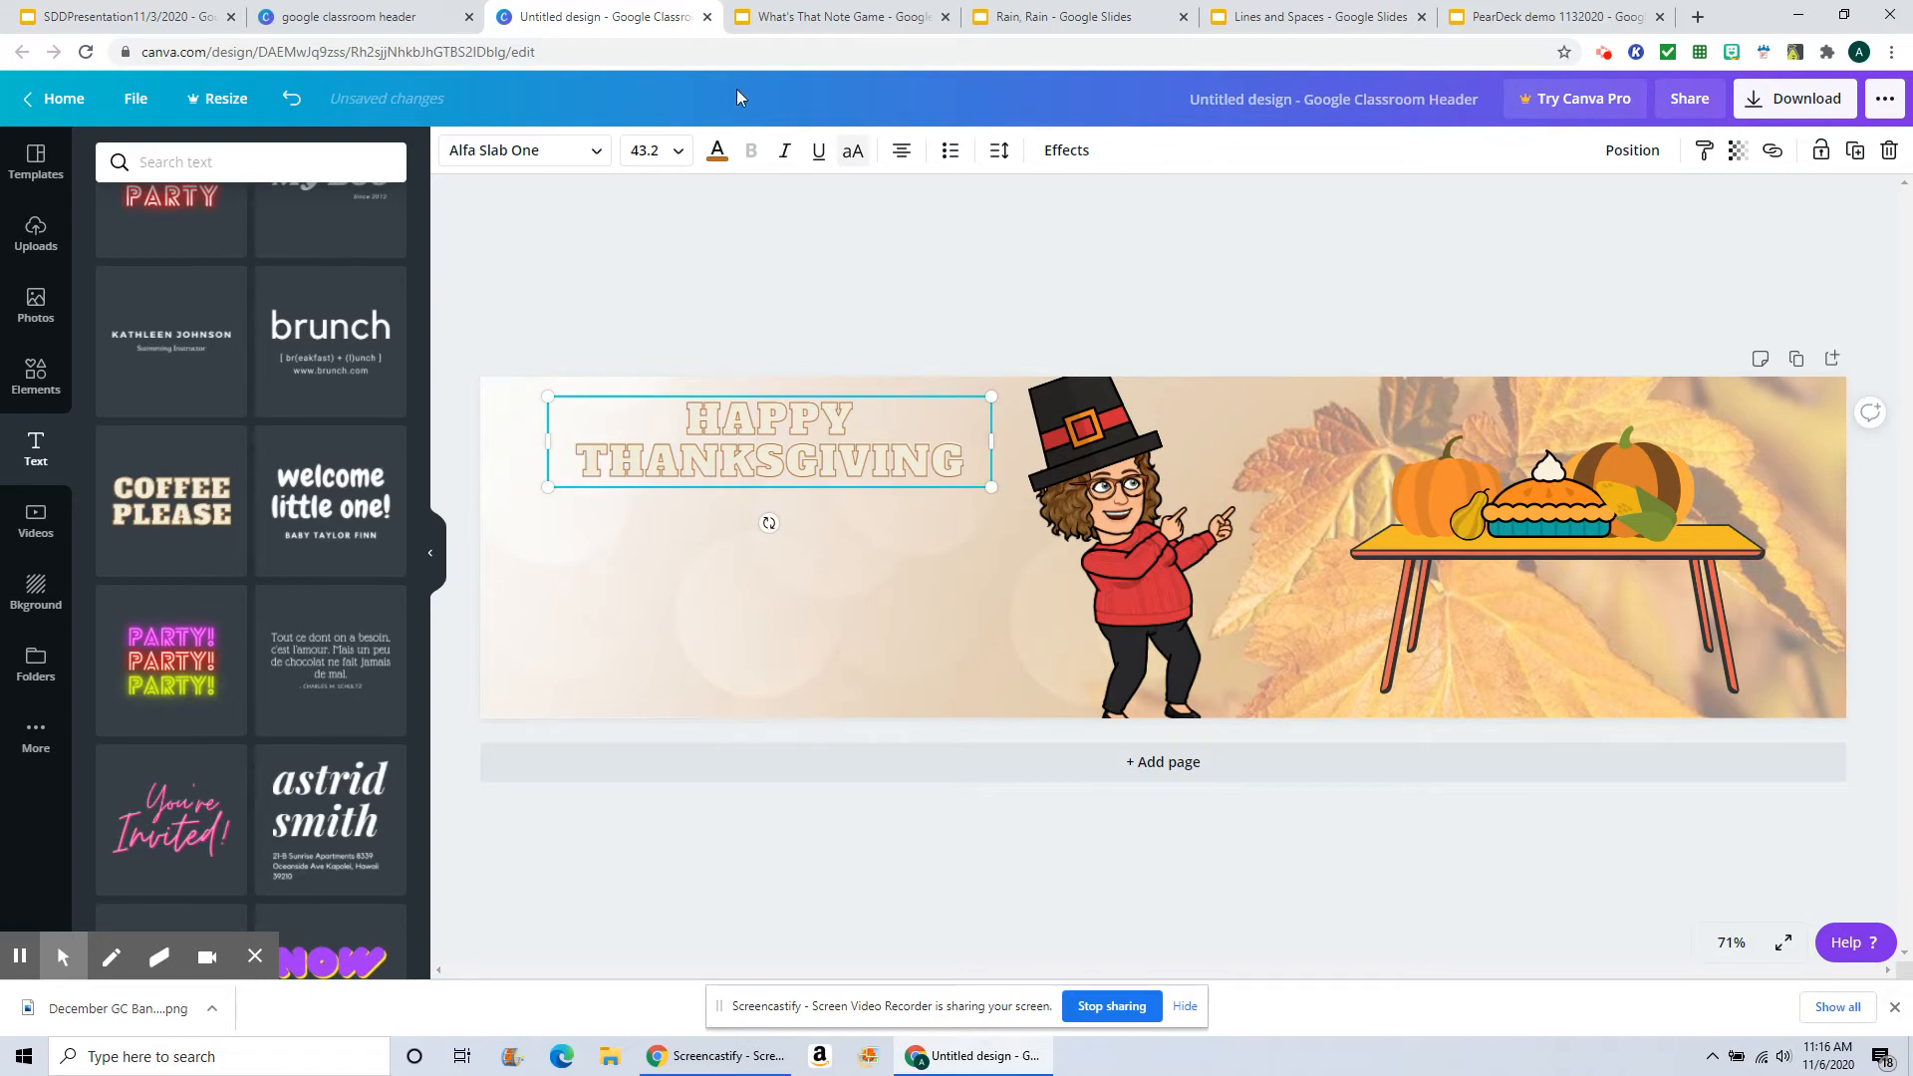
Step: Change the title's text color to the dark charcoal document color
left_click(717, 152)
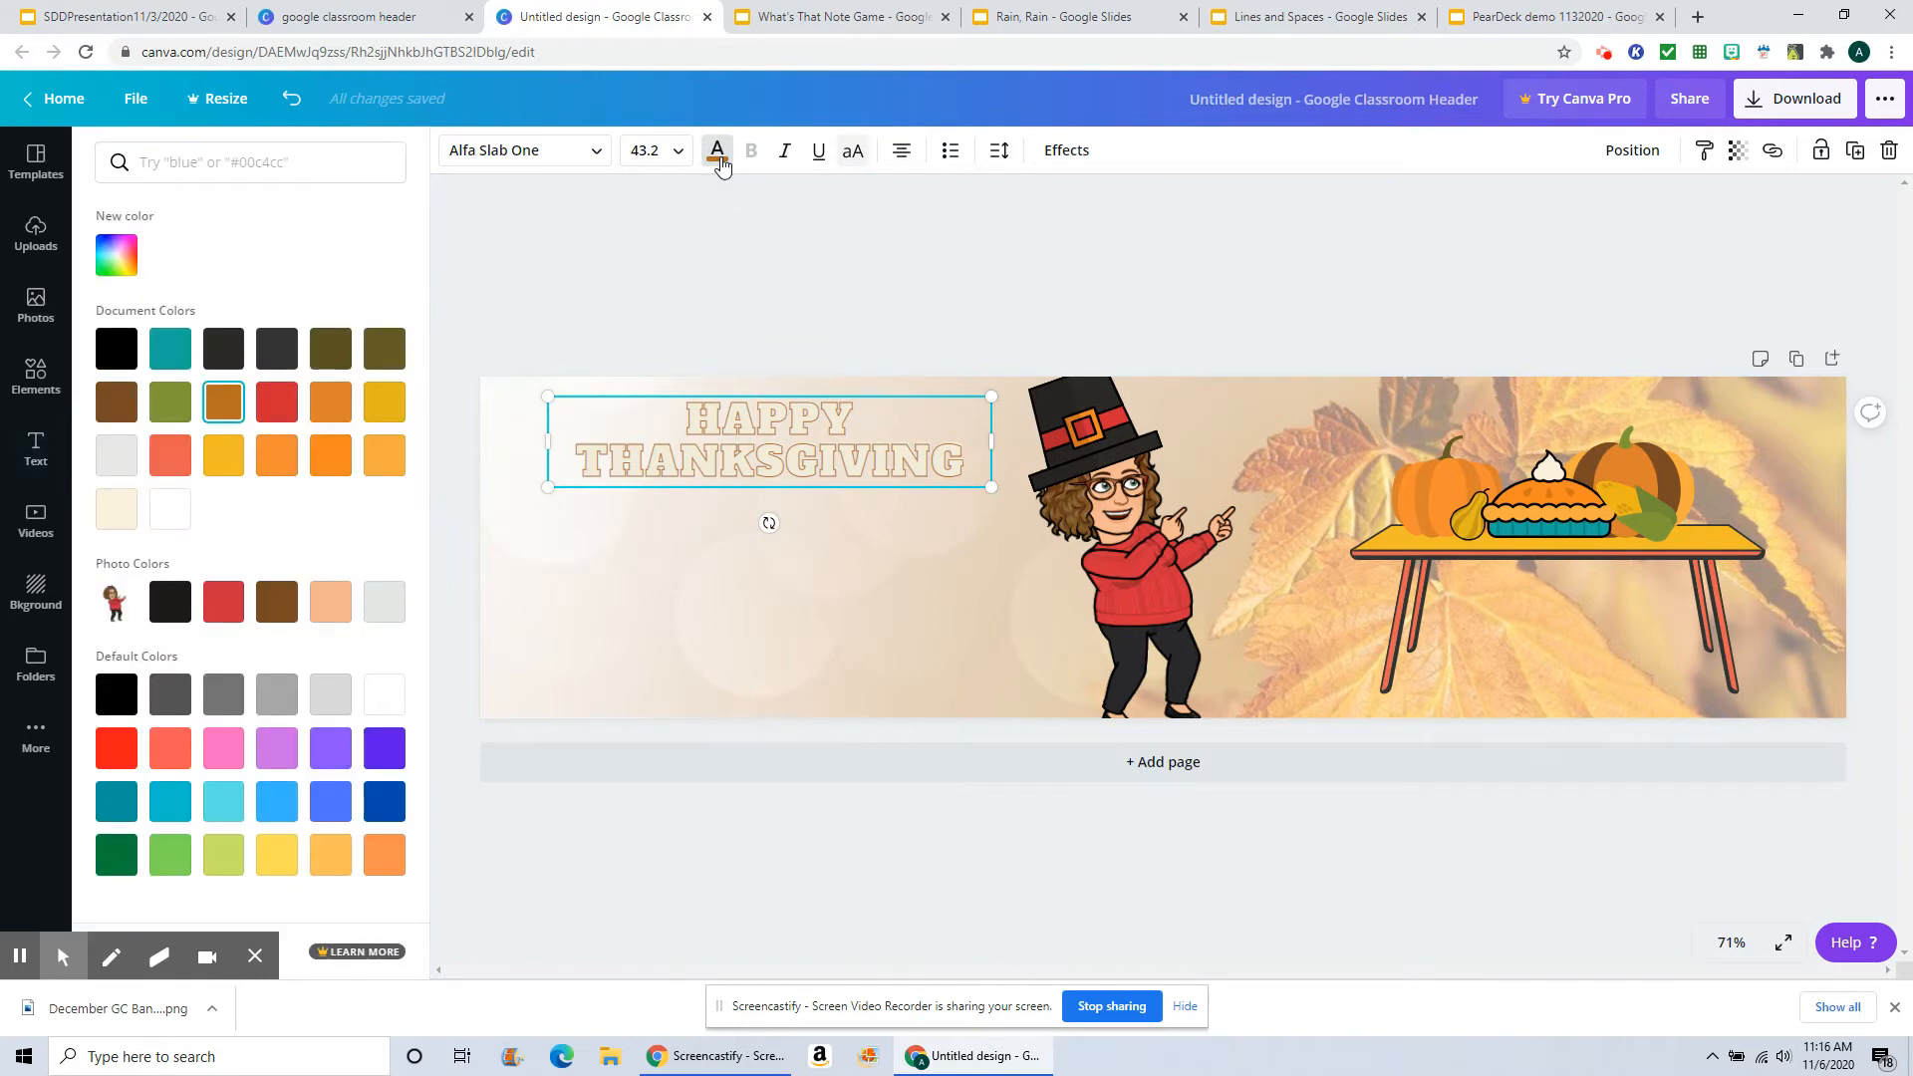
left_click(225, 350)
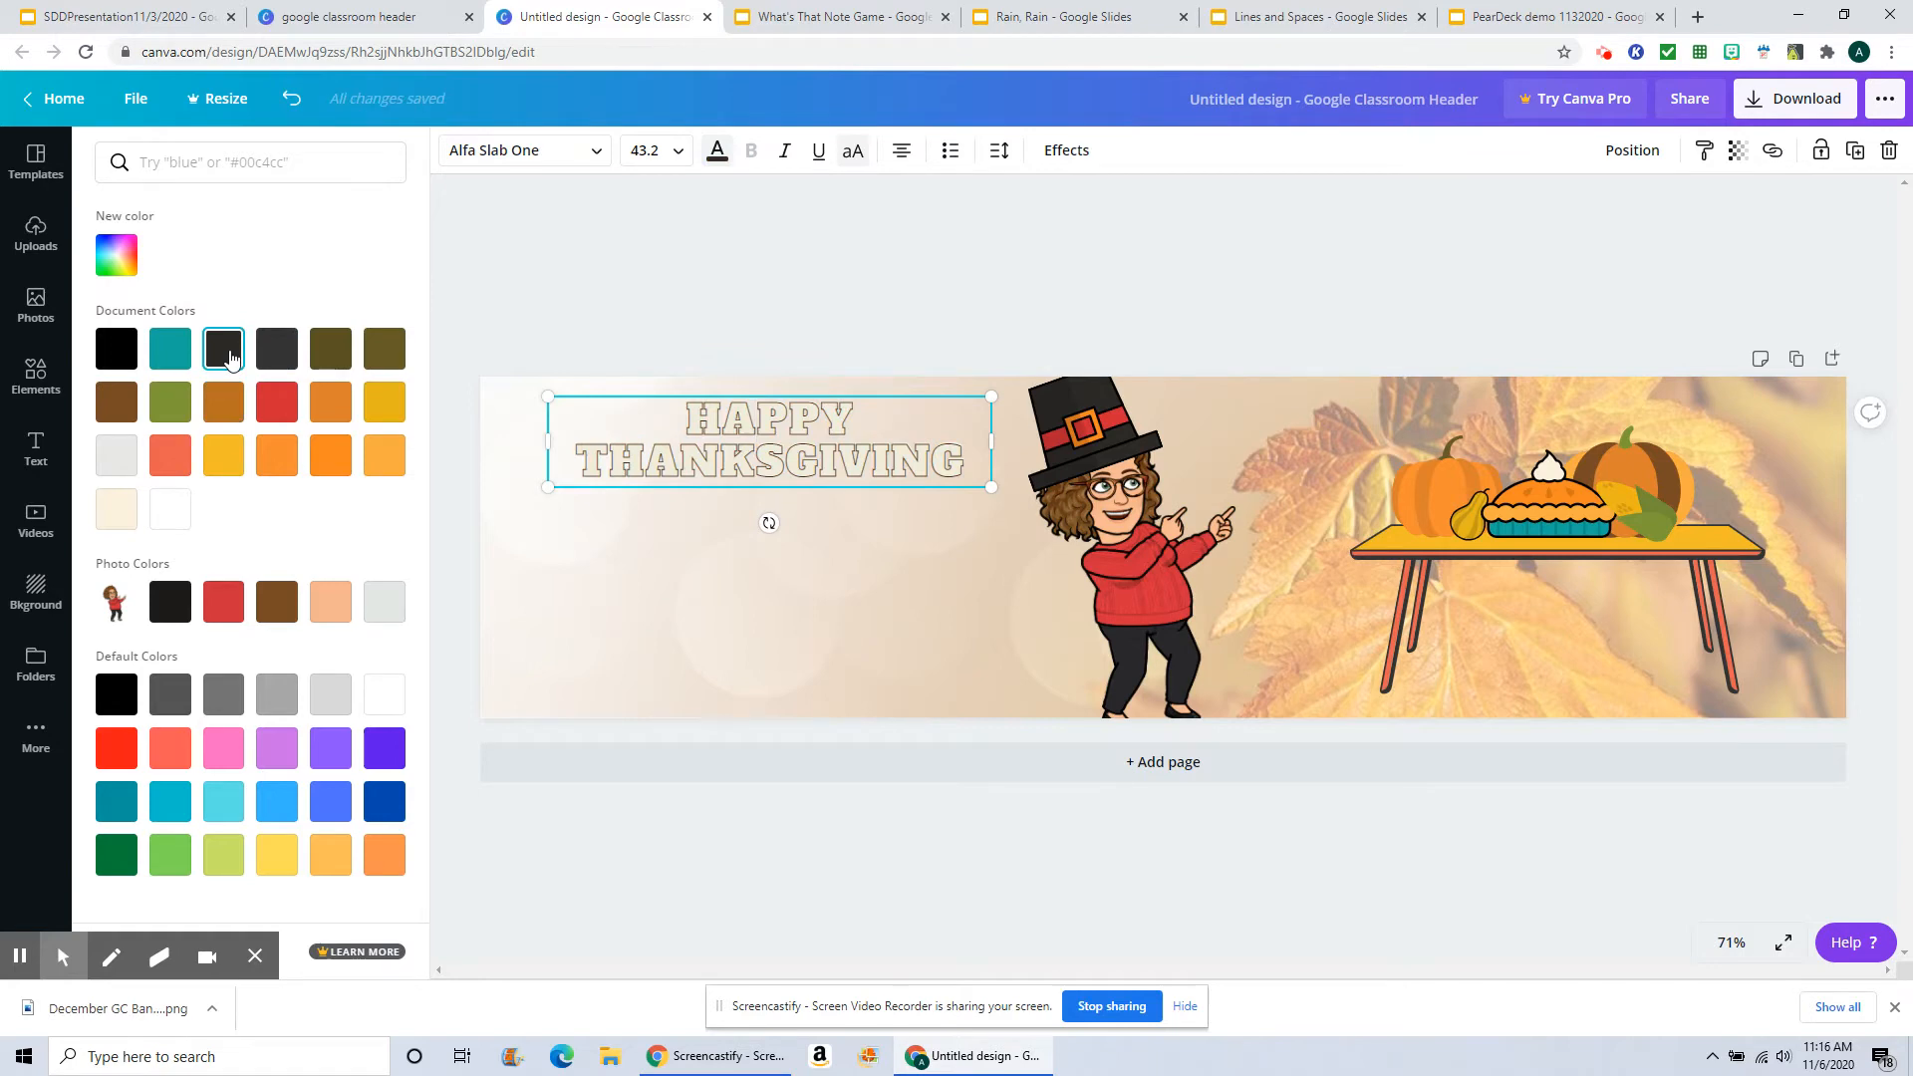
left_click(120, 399)
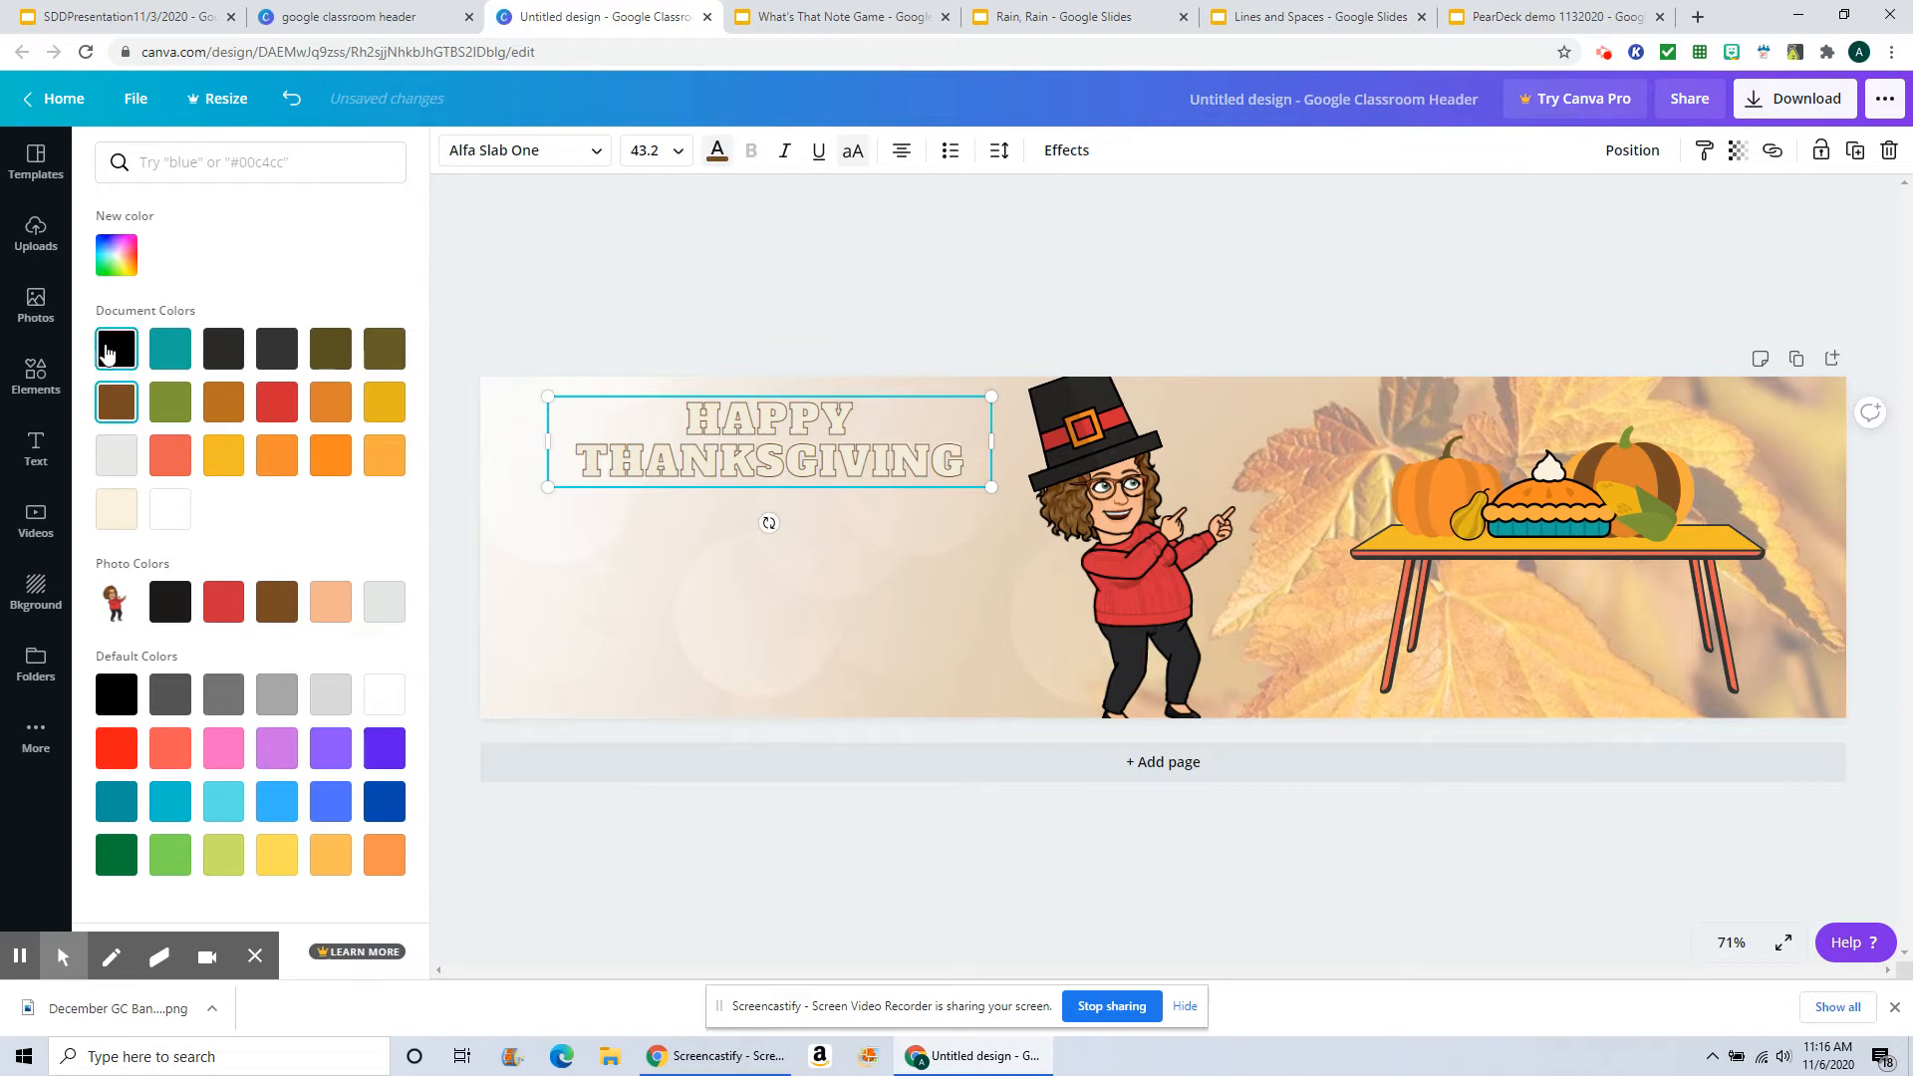
left_click(225, 352)
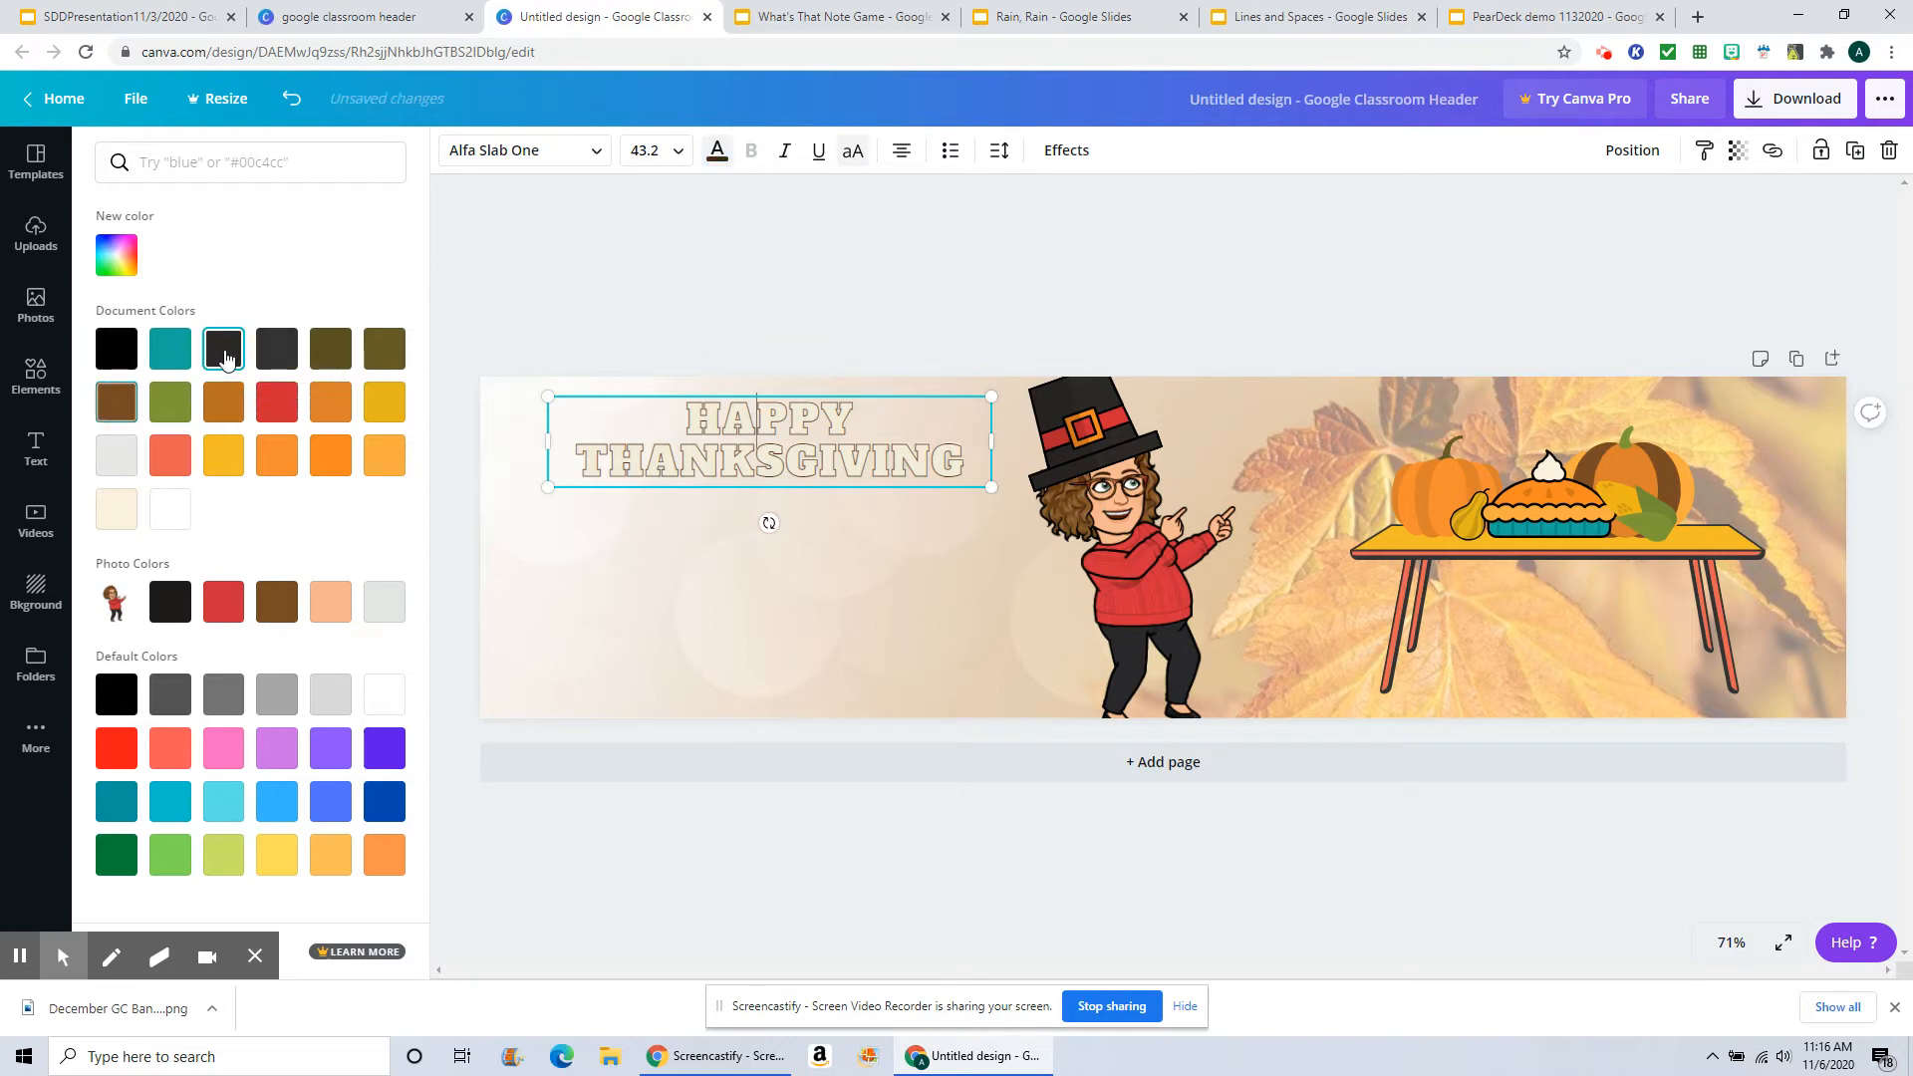
left_click(1183, 285)
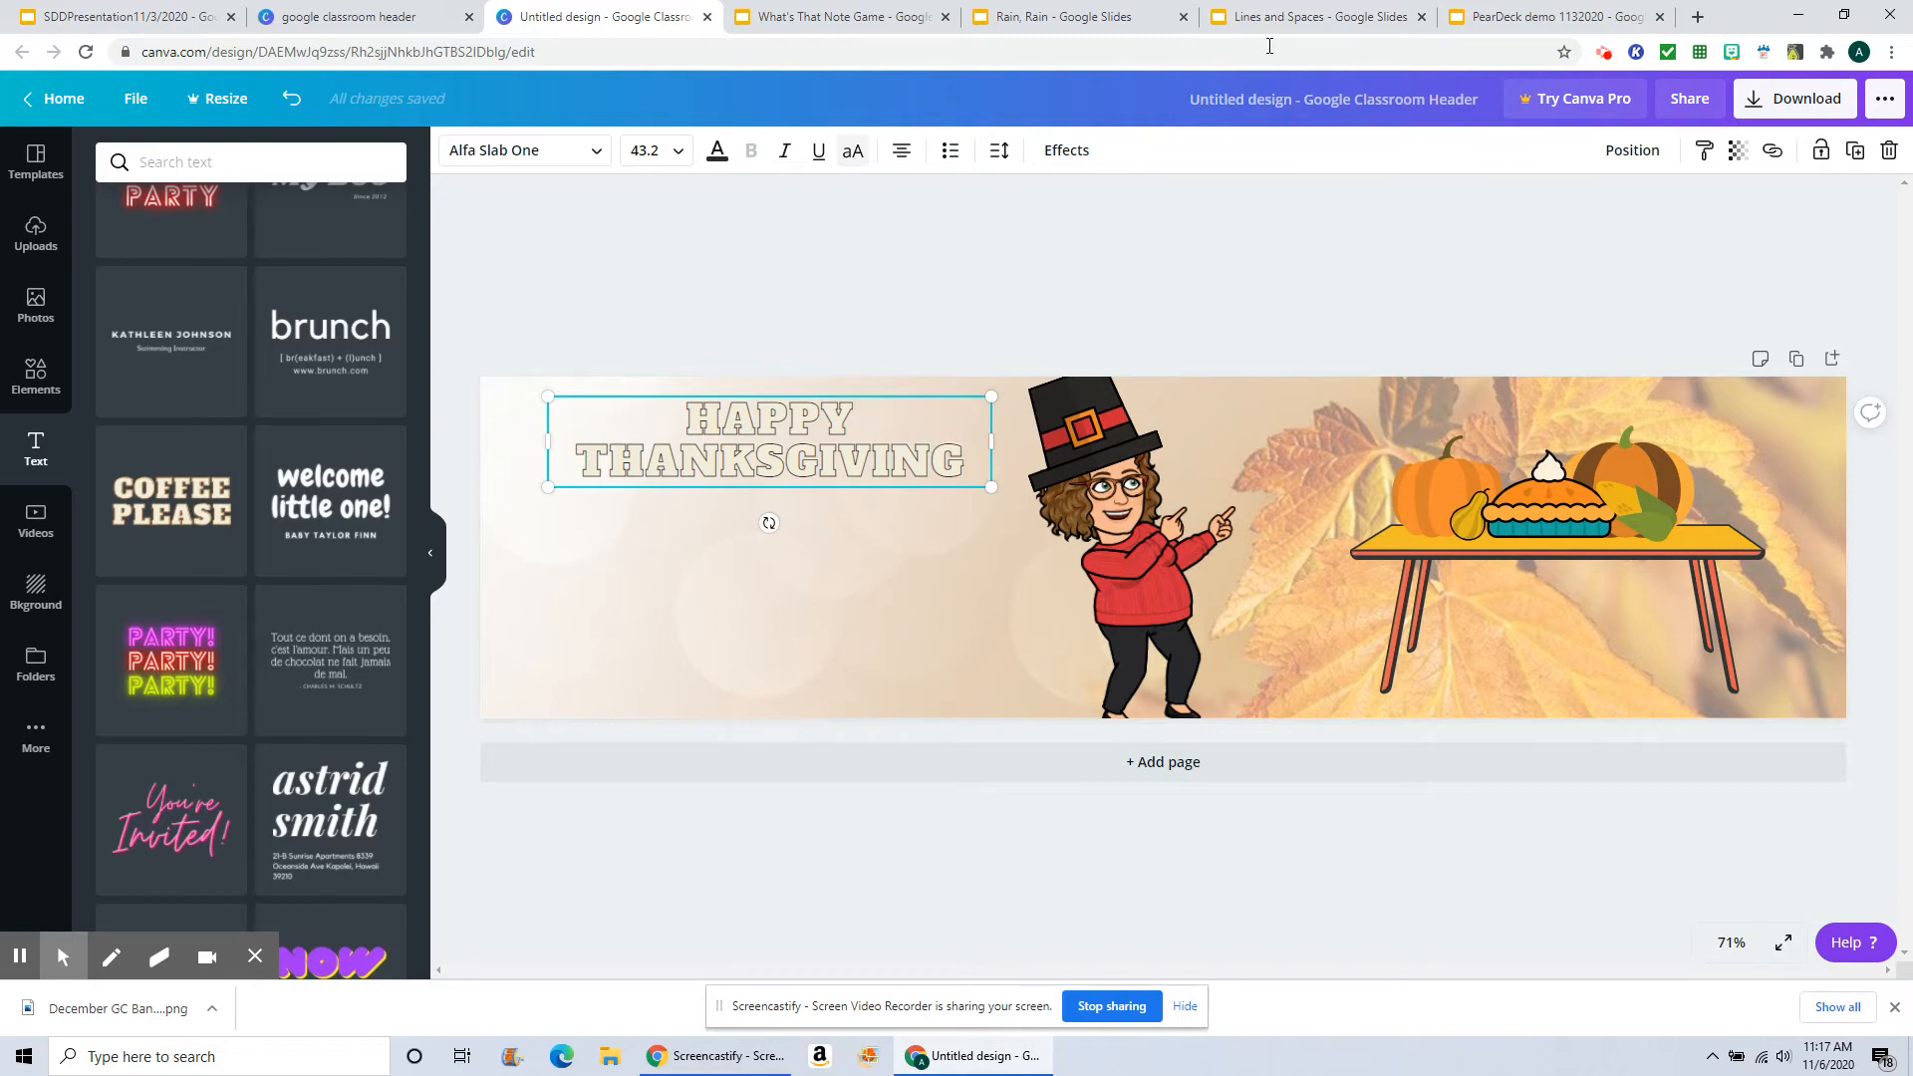
Step: Rename the design as "November Sample"
left_click(1480, 100)
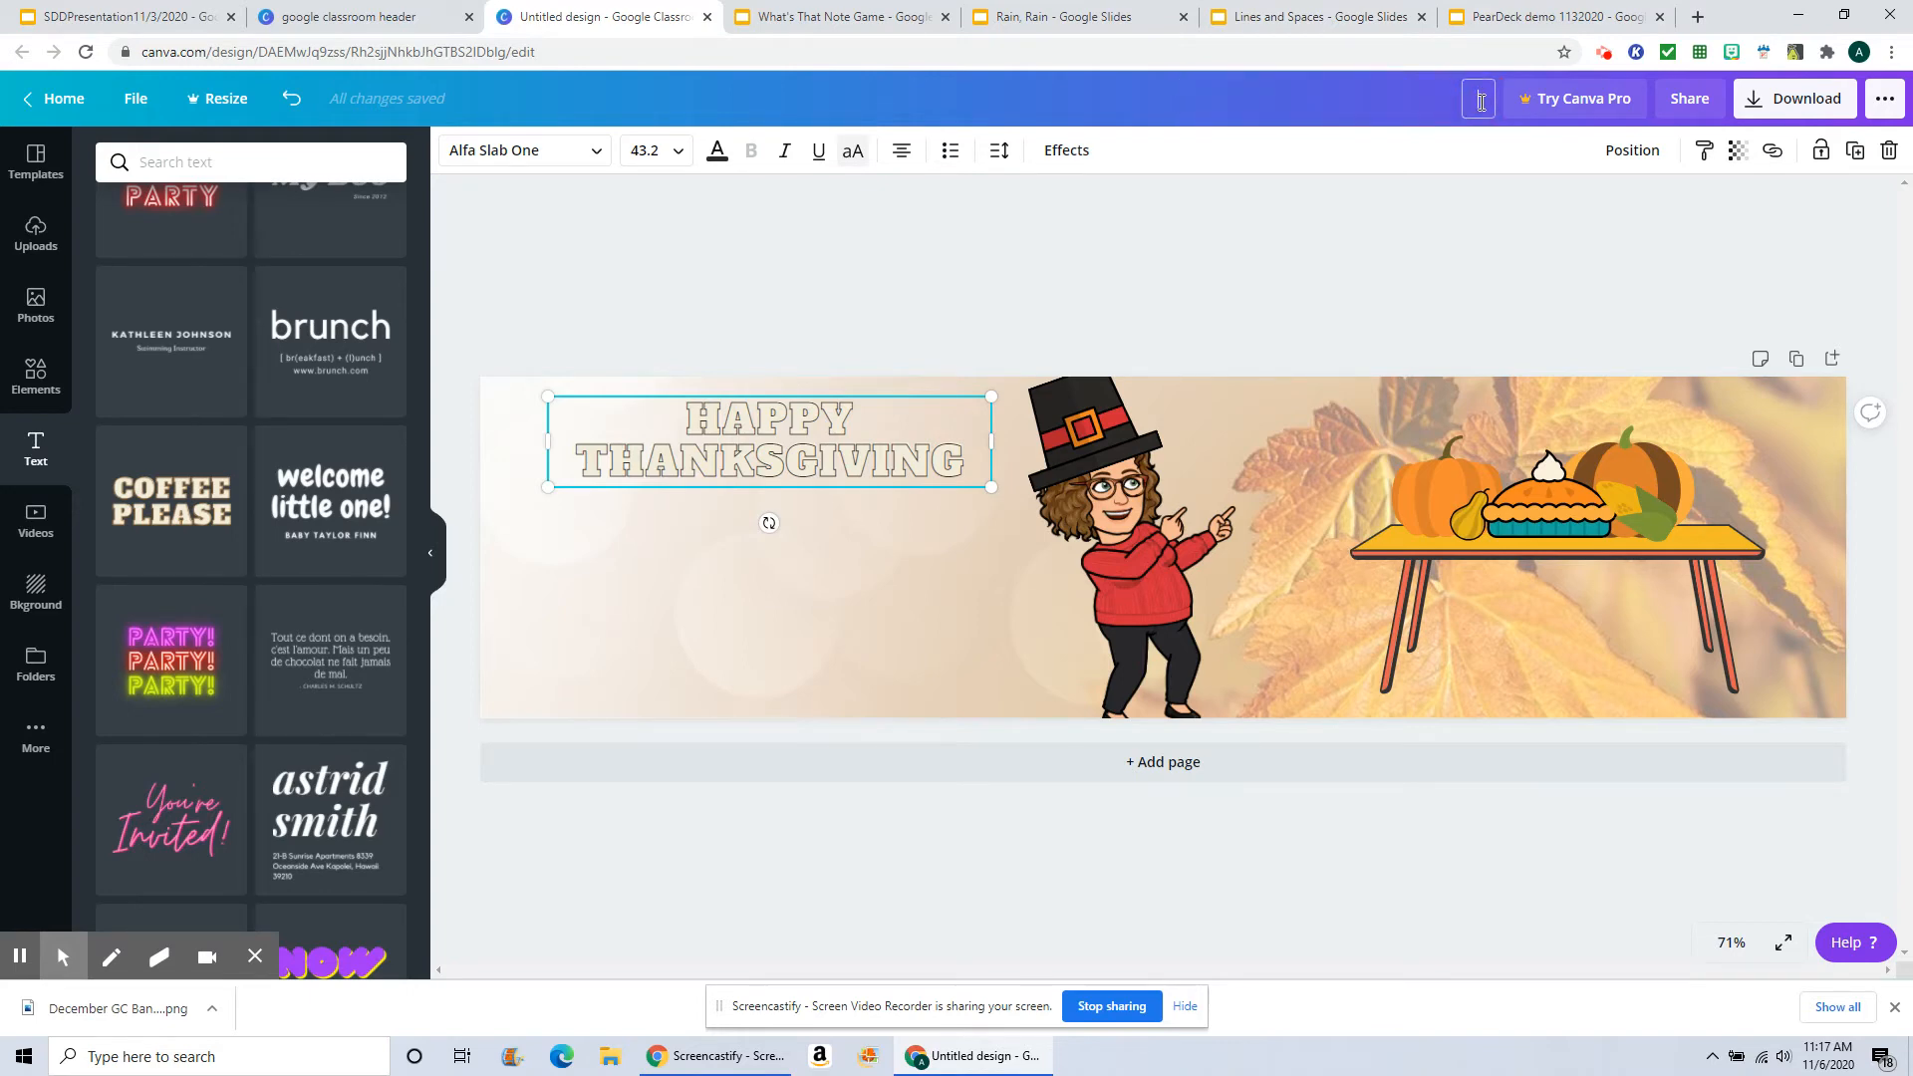
type("November Sample")
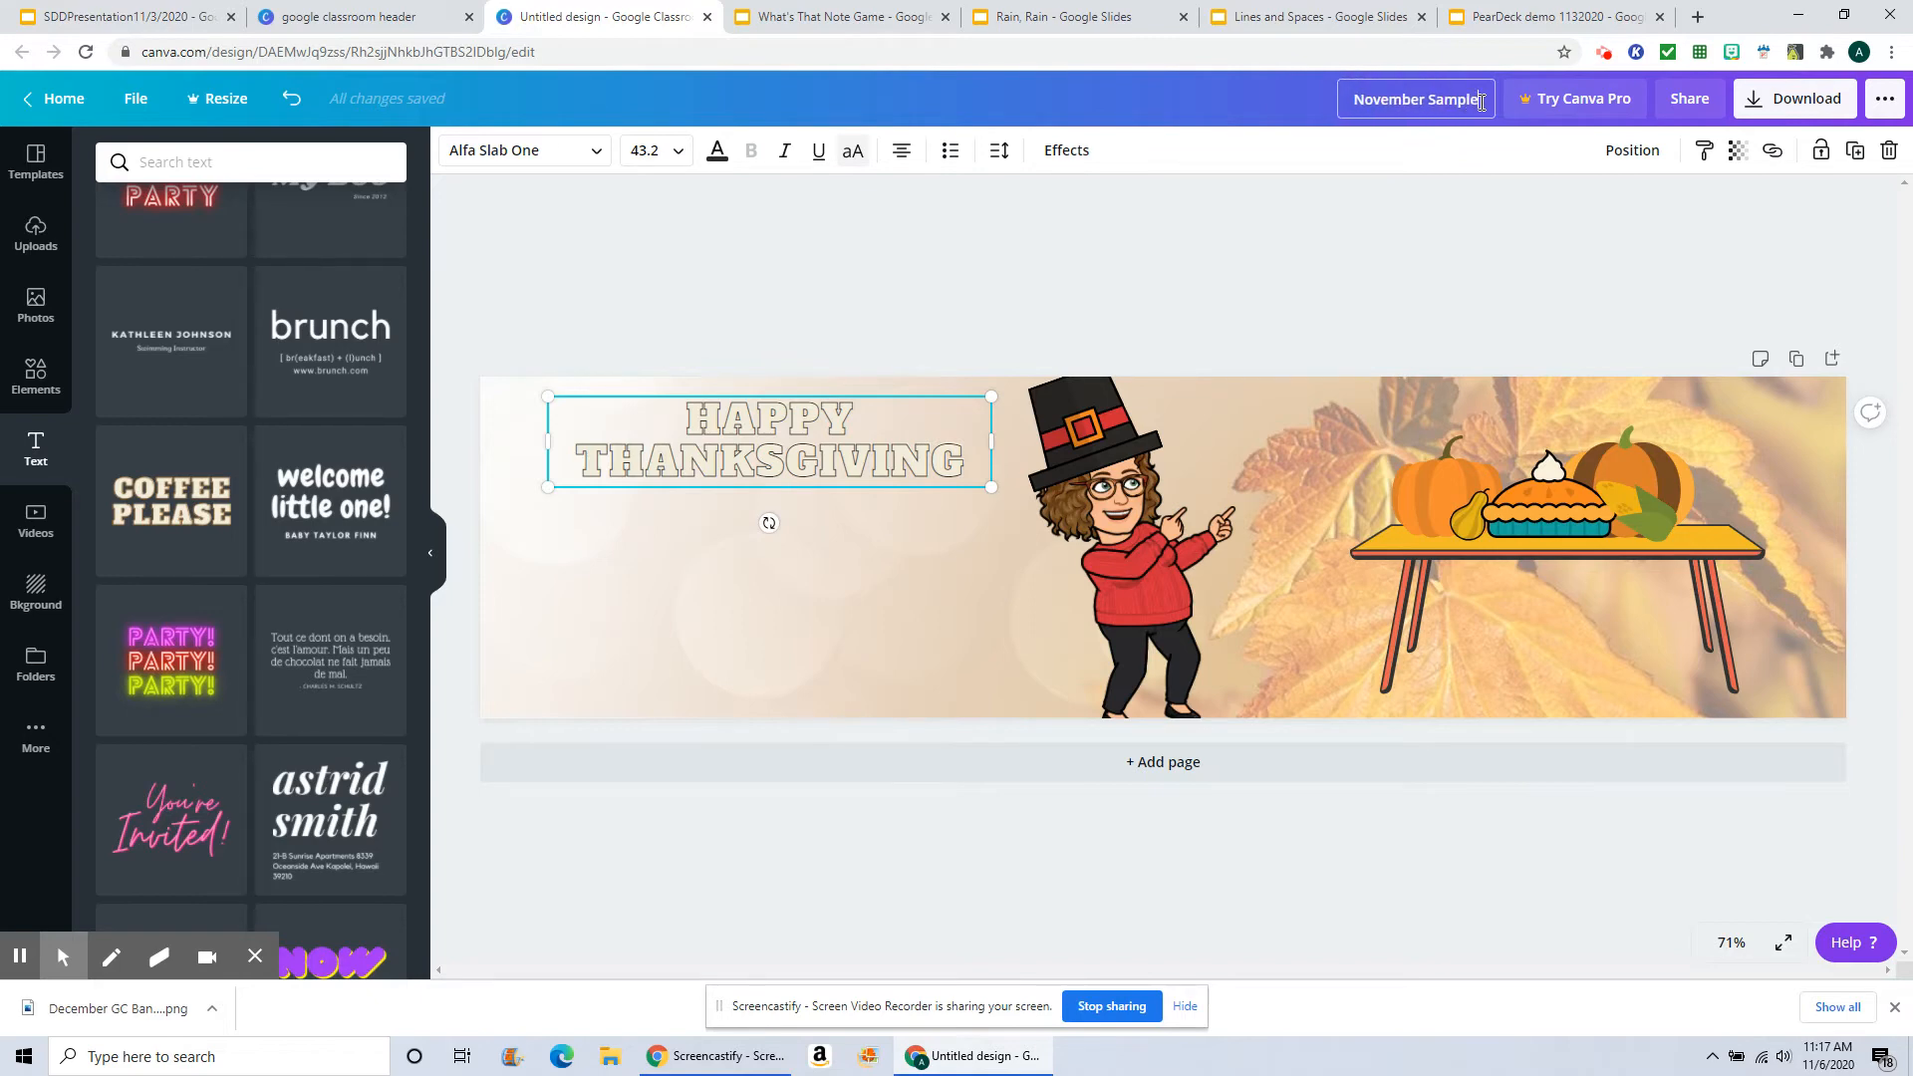
key("Return")
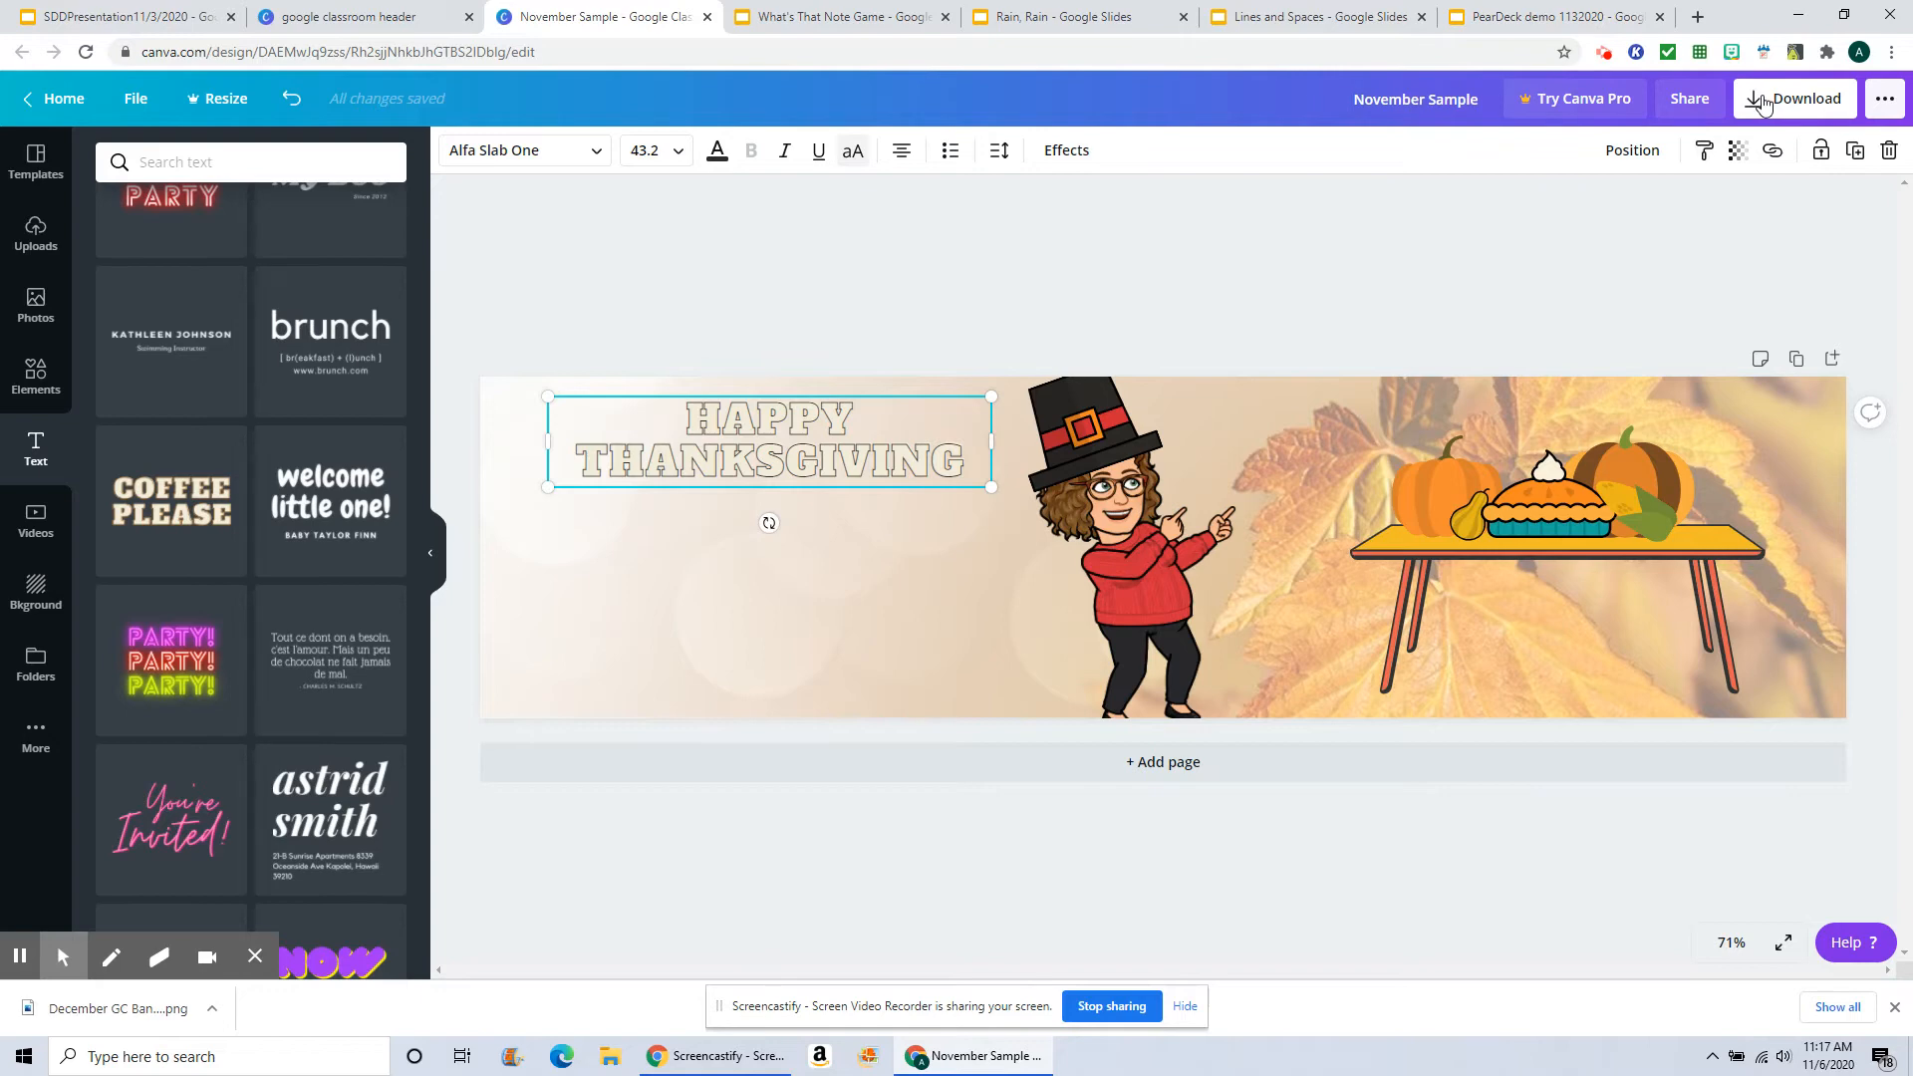
Step: Download the banner as a PNG file and close the Canva Pro pop-up
left_click(1759, 101)
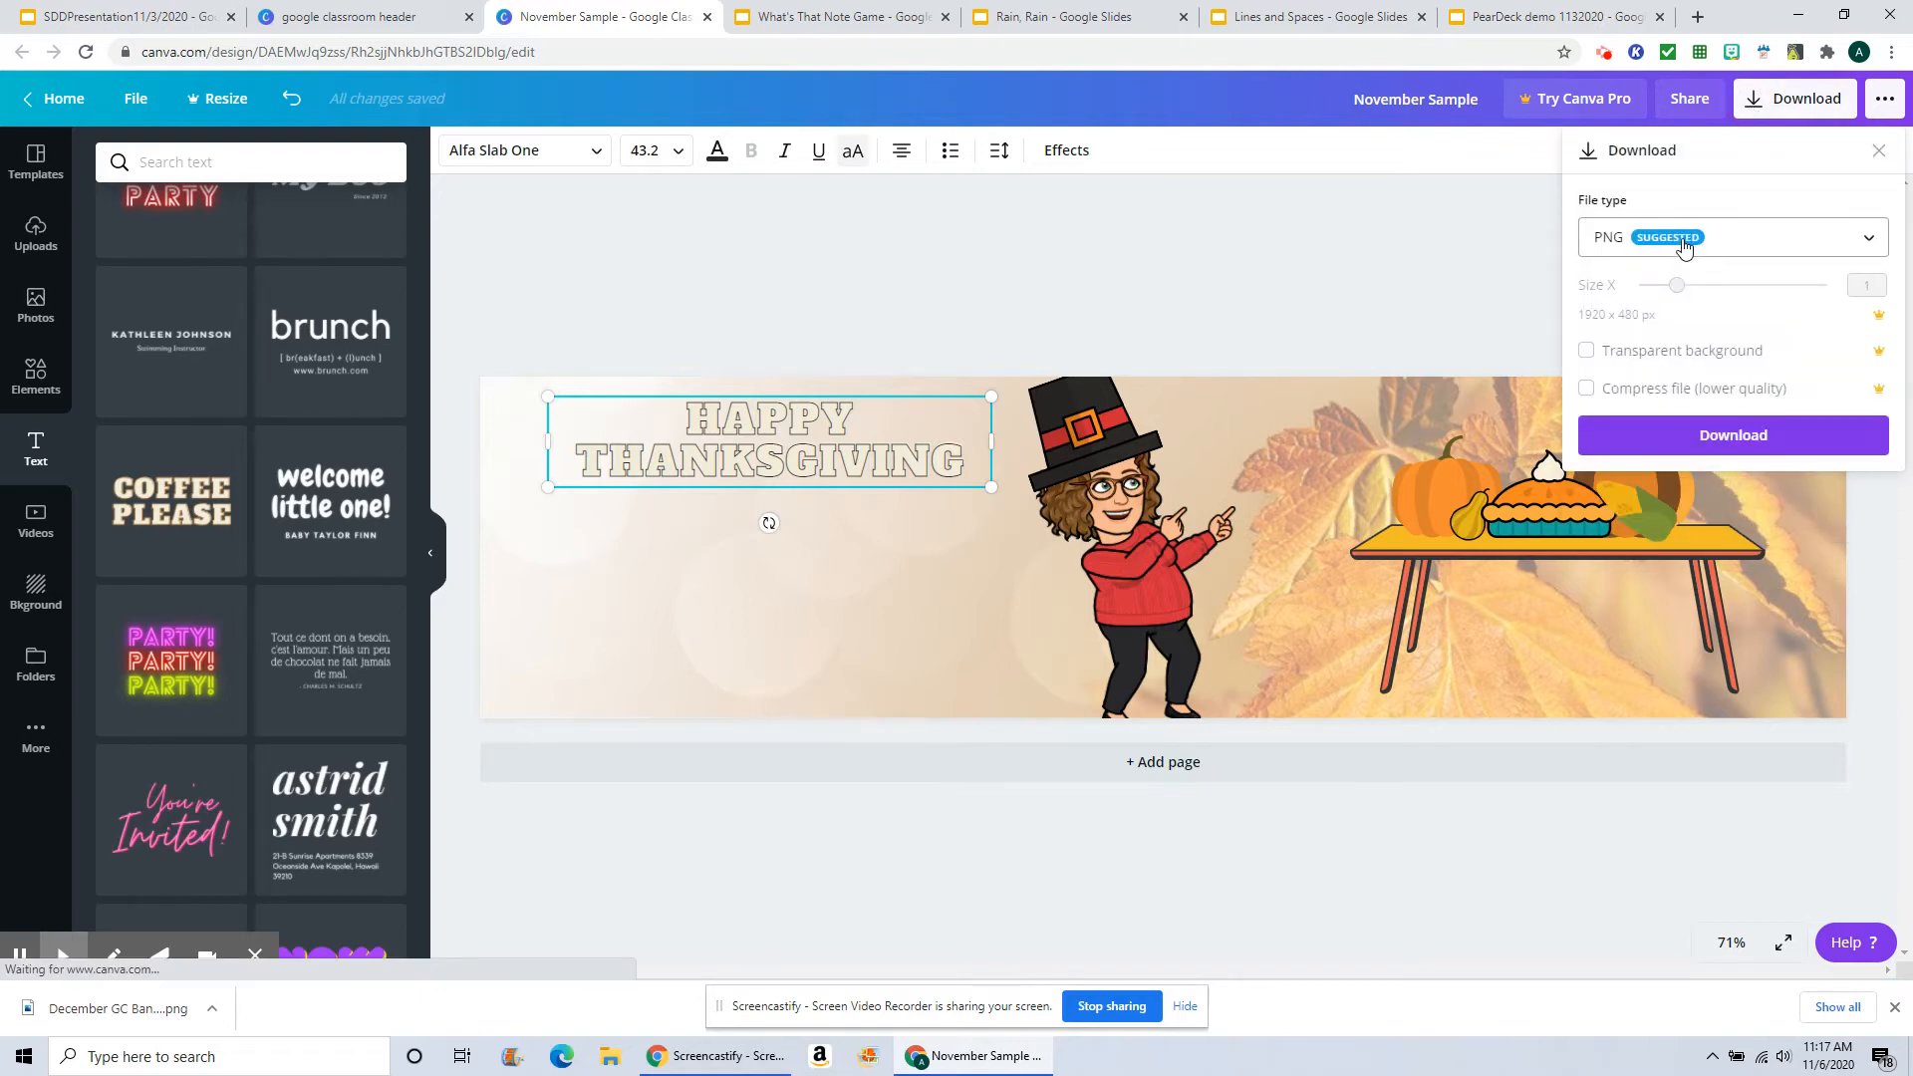
left_click(1716, 439)
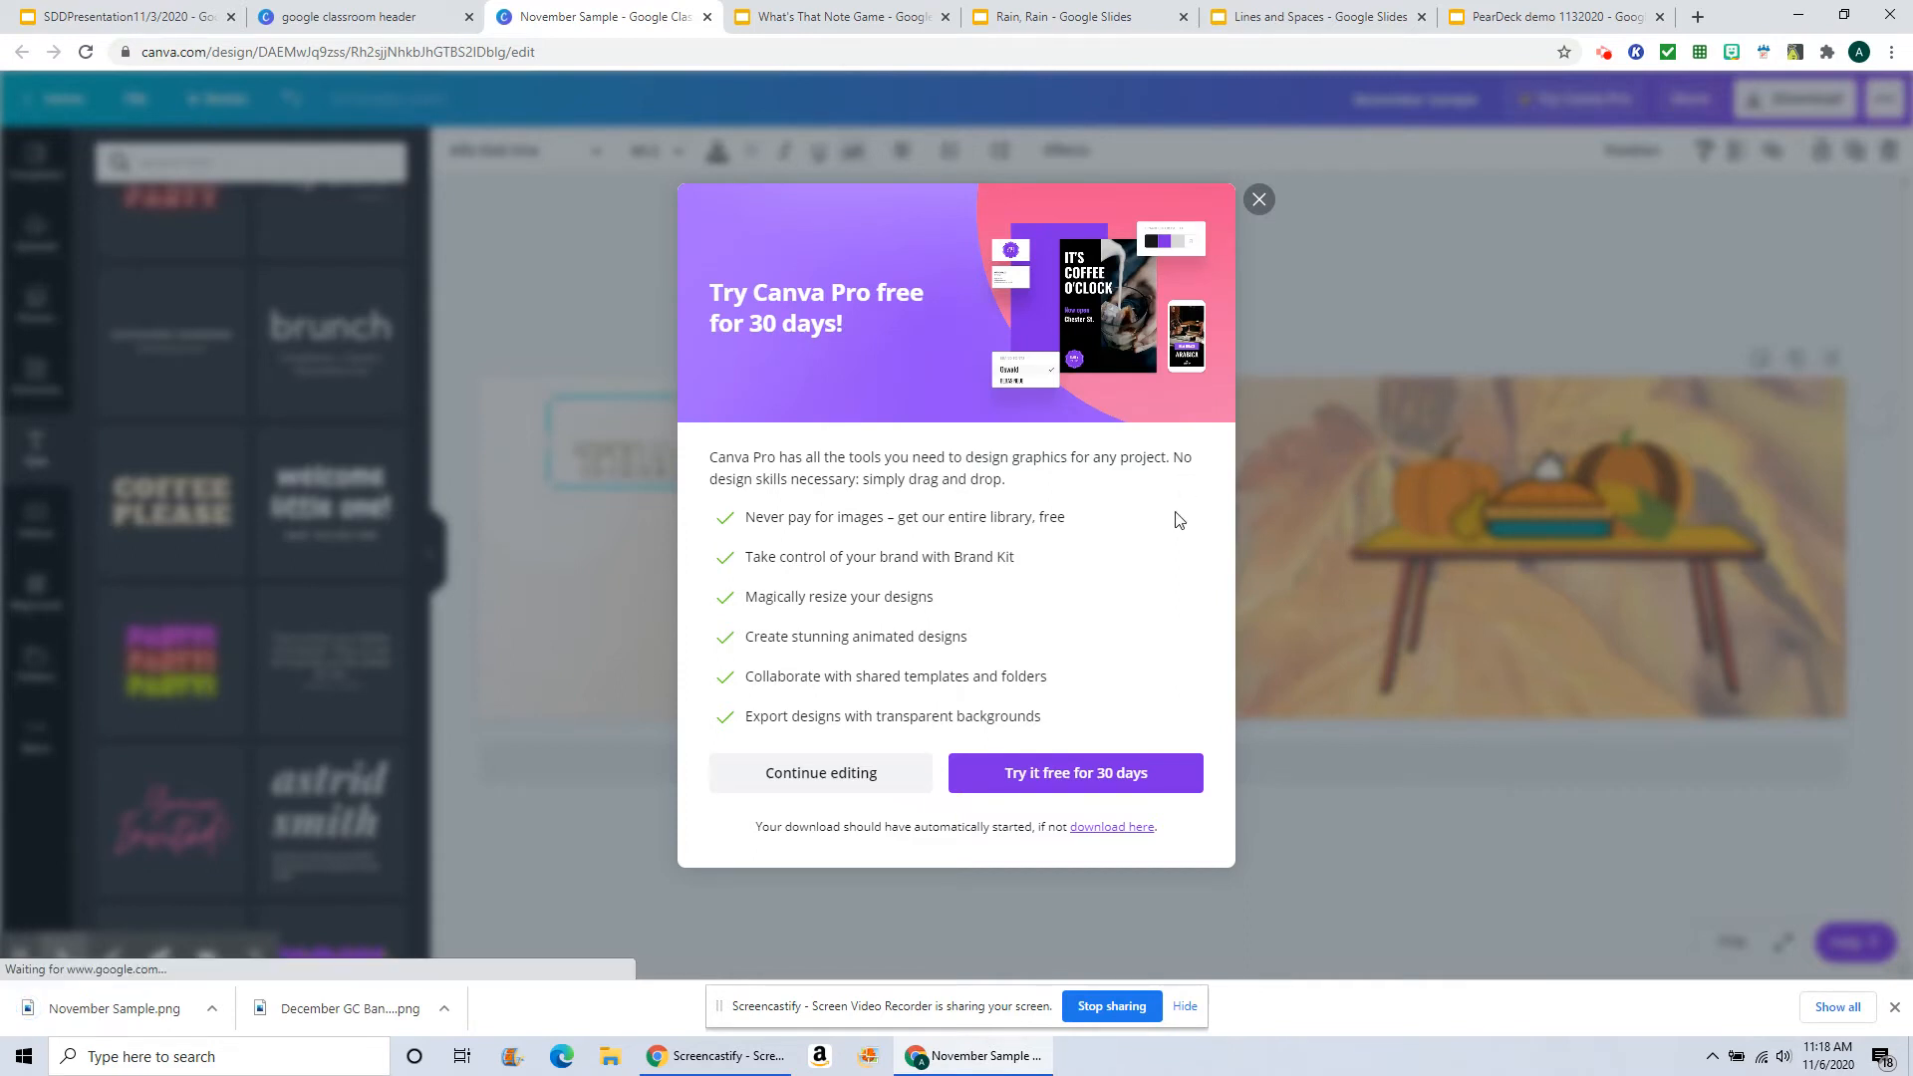
left_click(1260, 201)
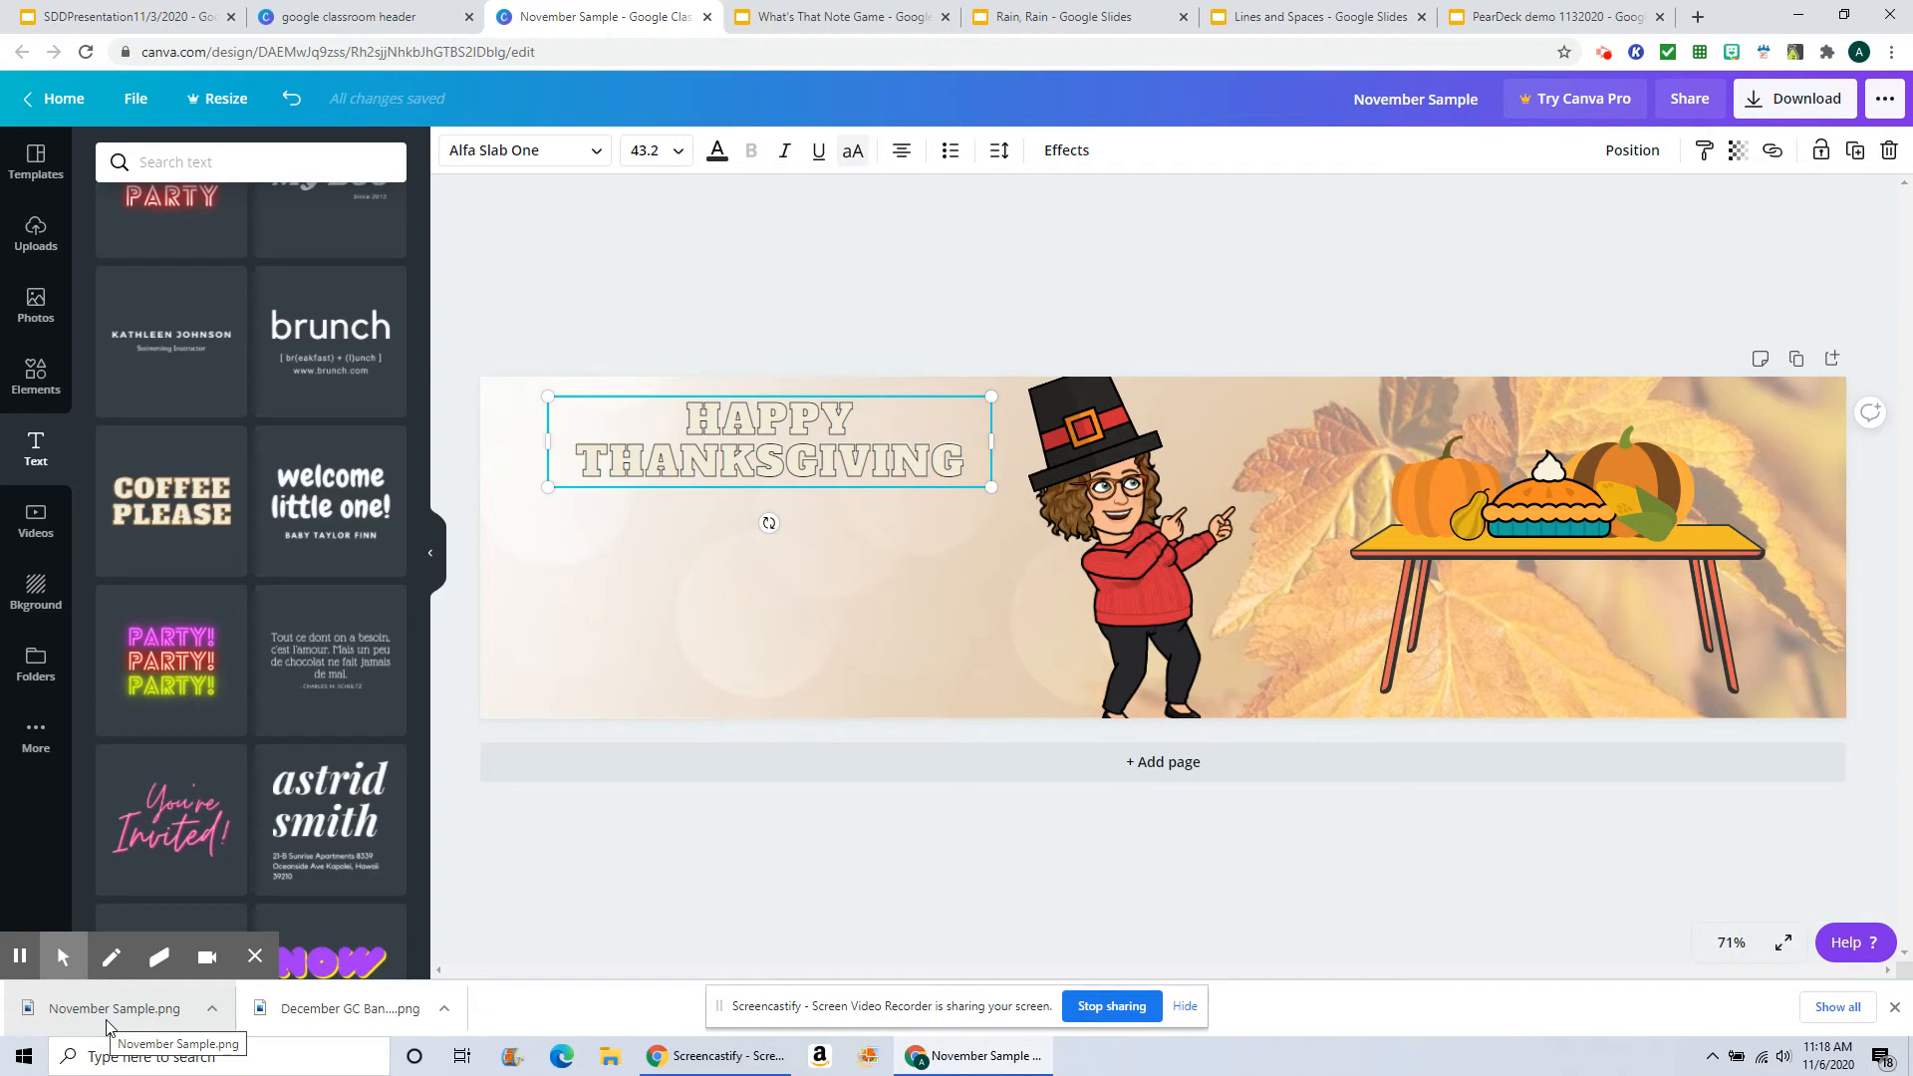
Step: Switch to Google Classroom in a new tab, choosing the other Google account first
left_click(1698, 18)
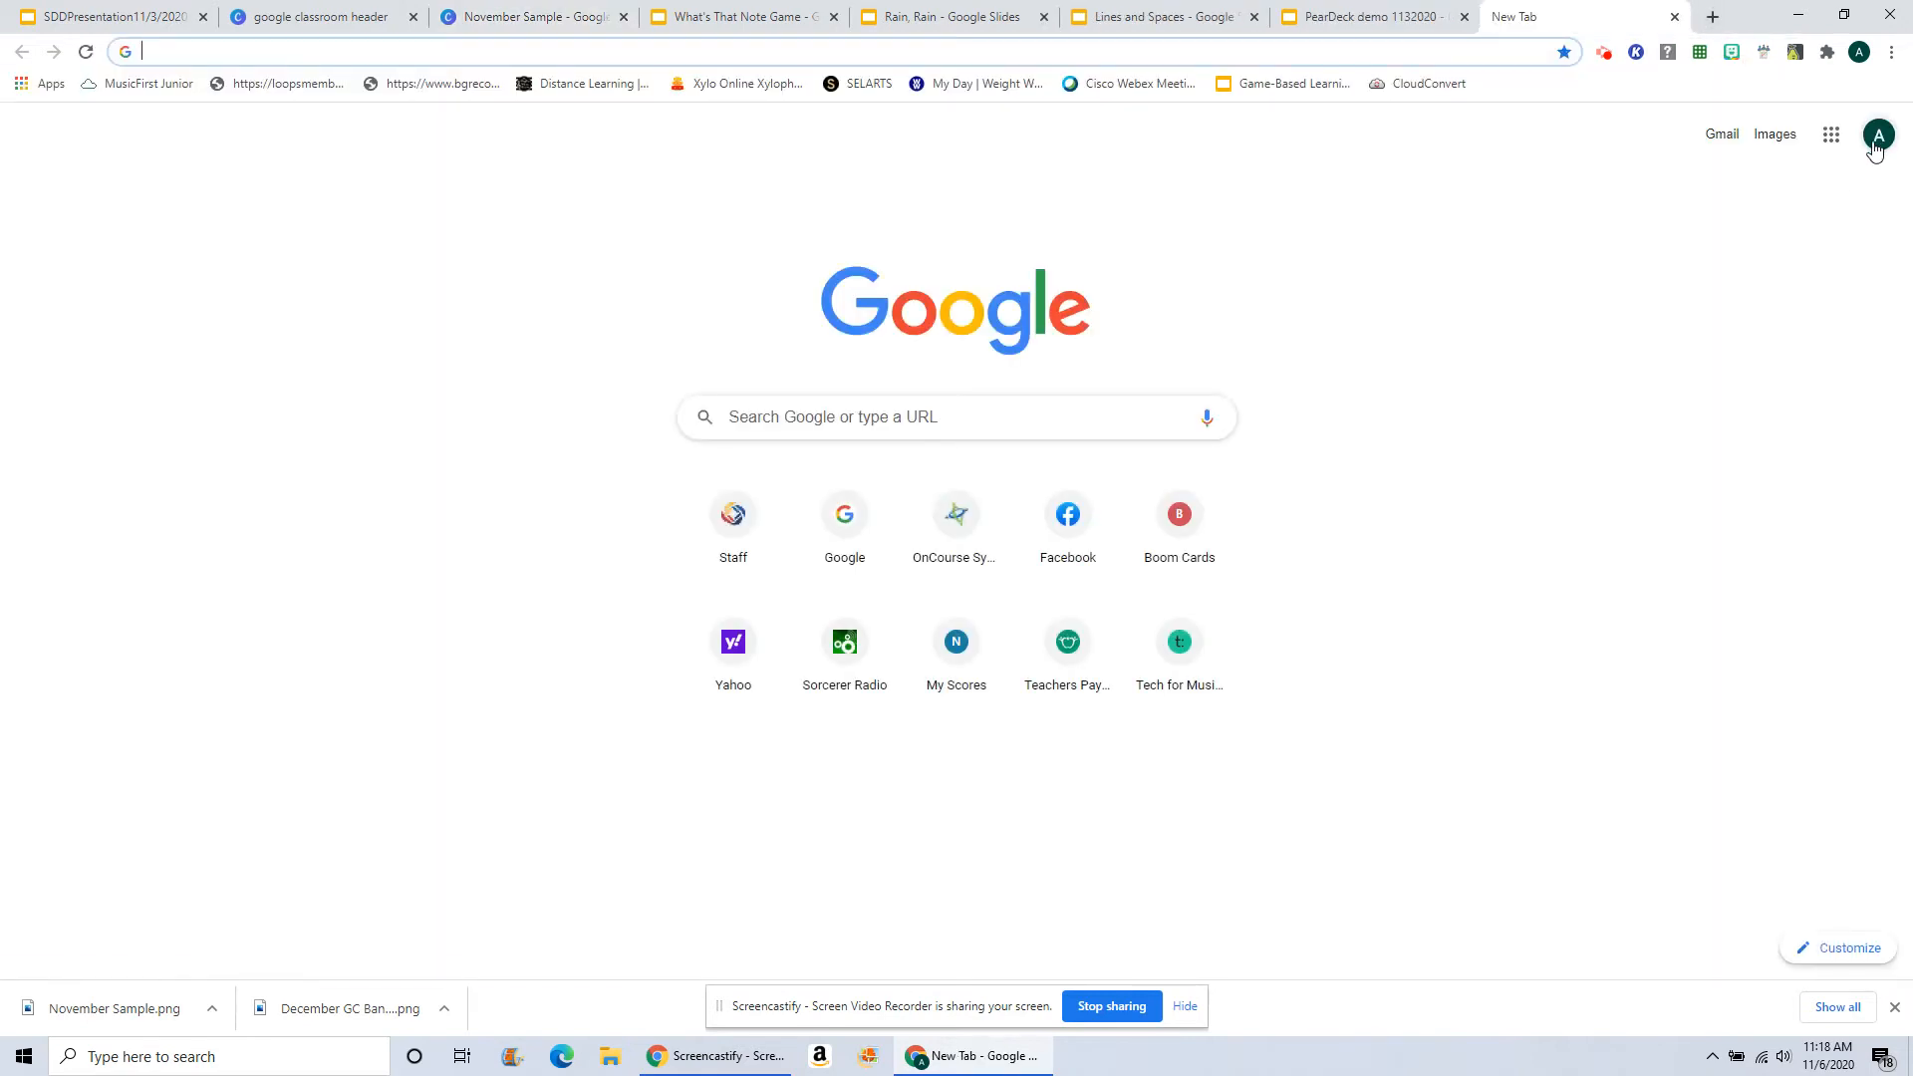
left_click(1878, 139)
left_click(1680, 494)
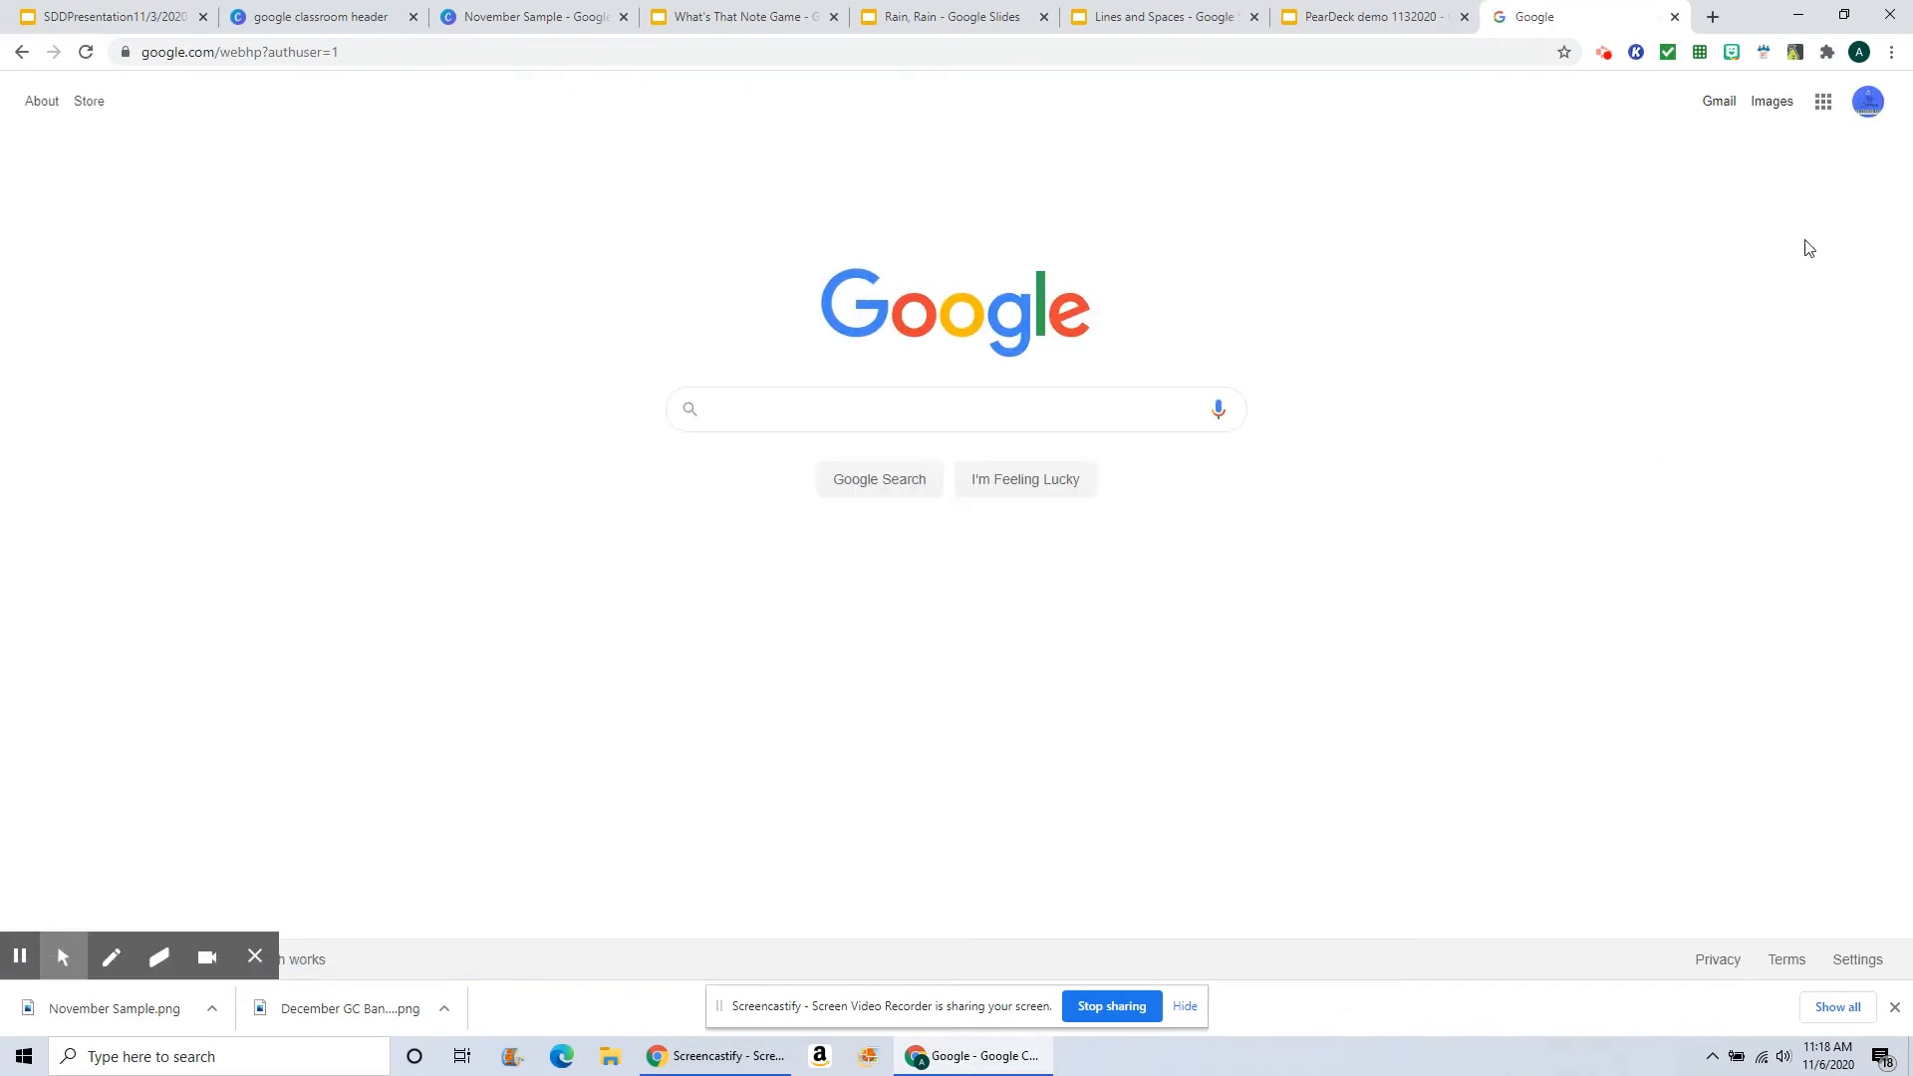
left_click(1824, 101)
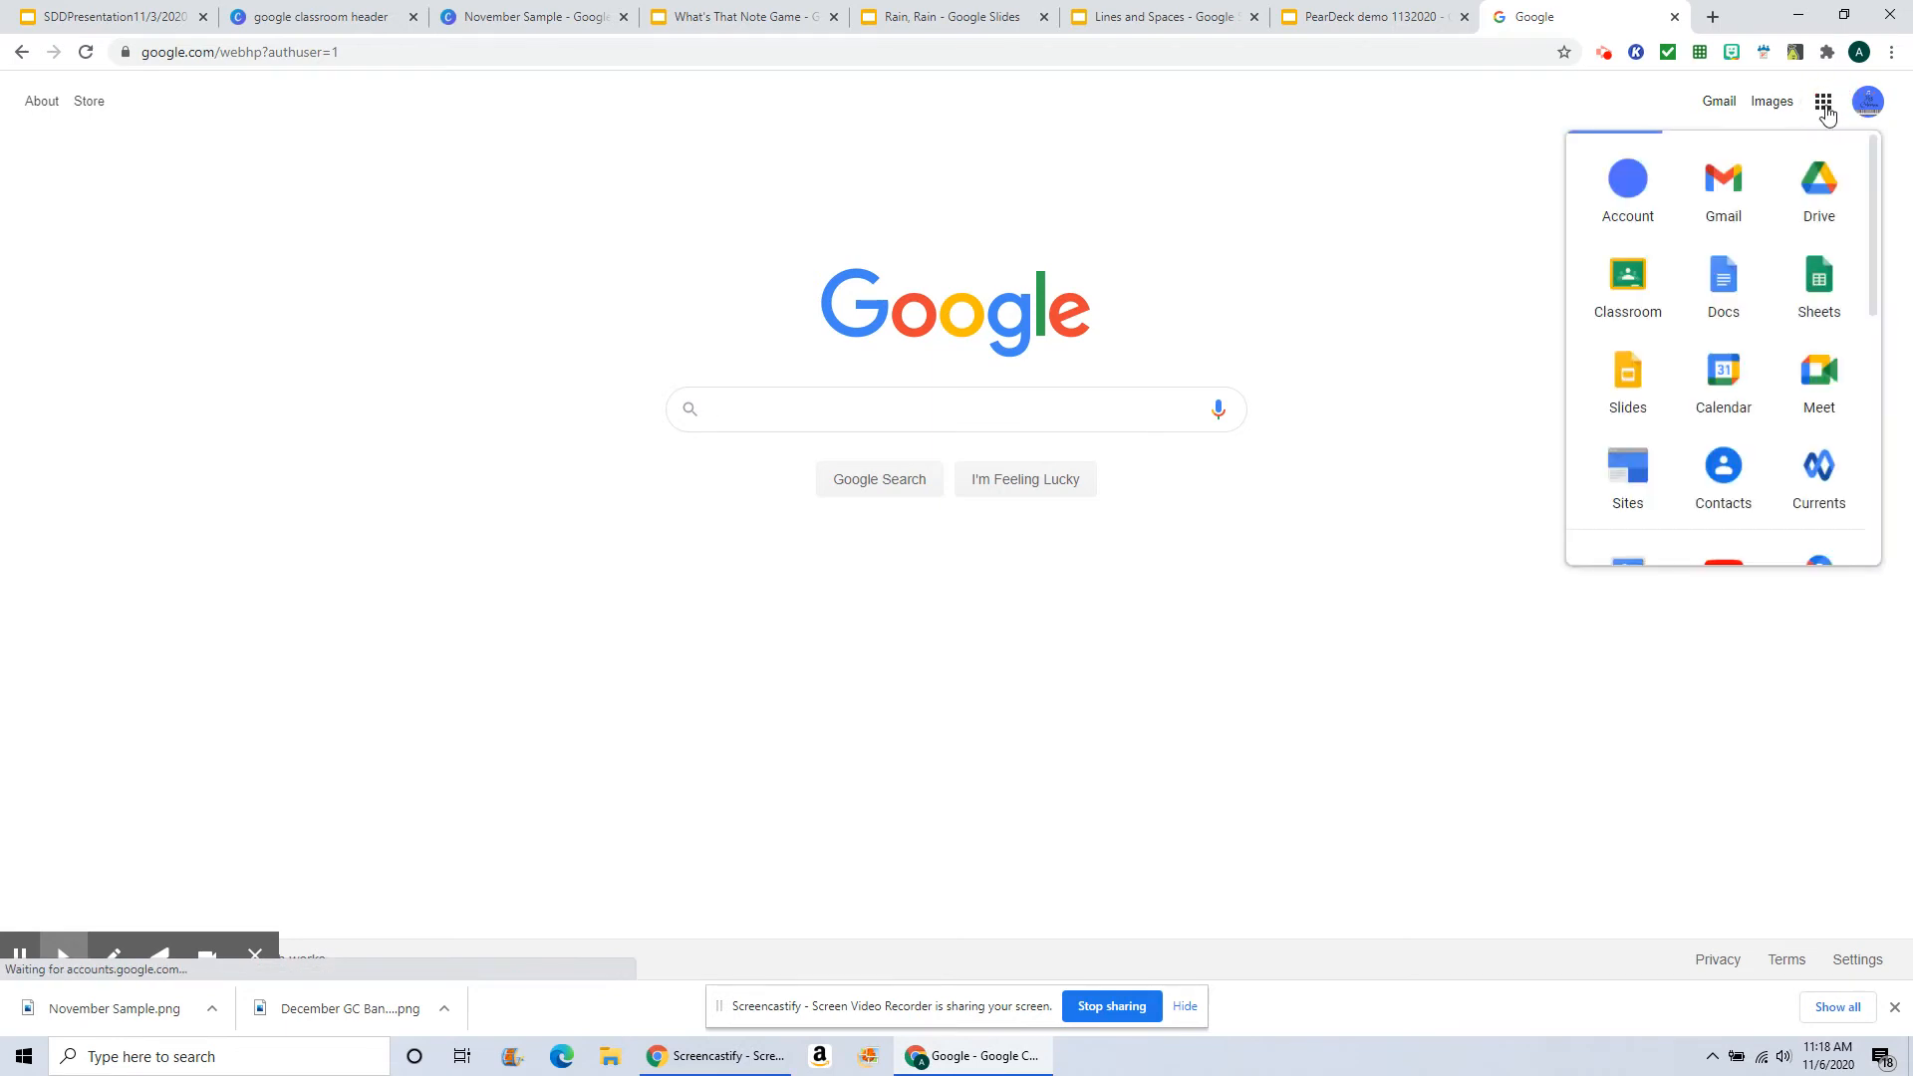
left_click(1638, 283)
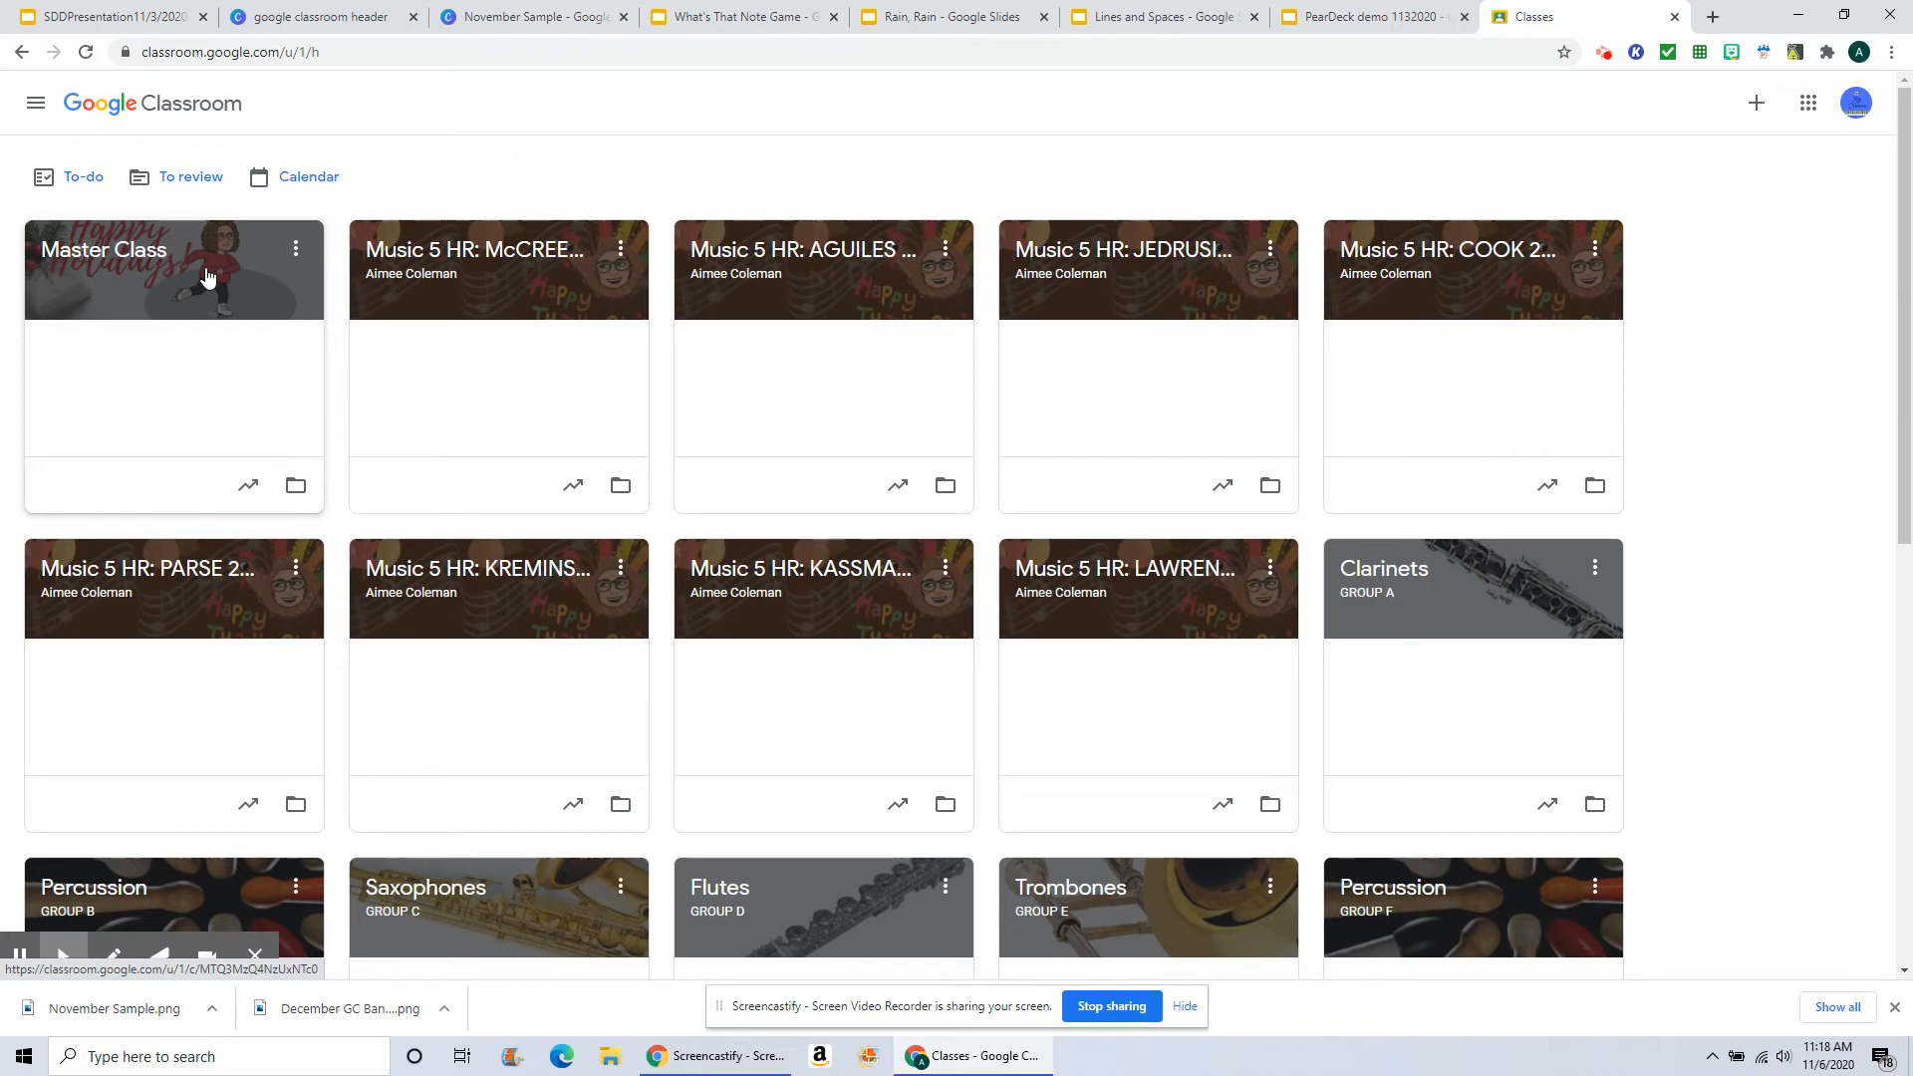
Step: Open the Master Class and upload "December GC Banner.png" as its header photo
left_click(206, 276)
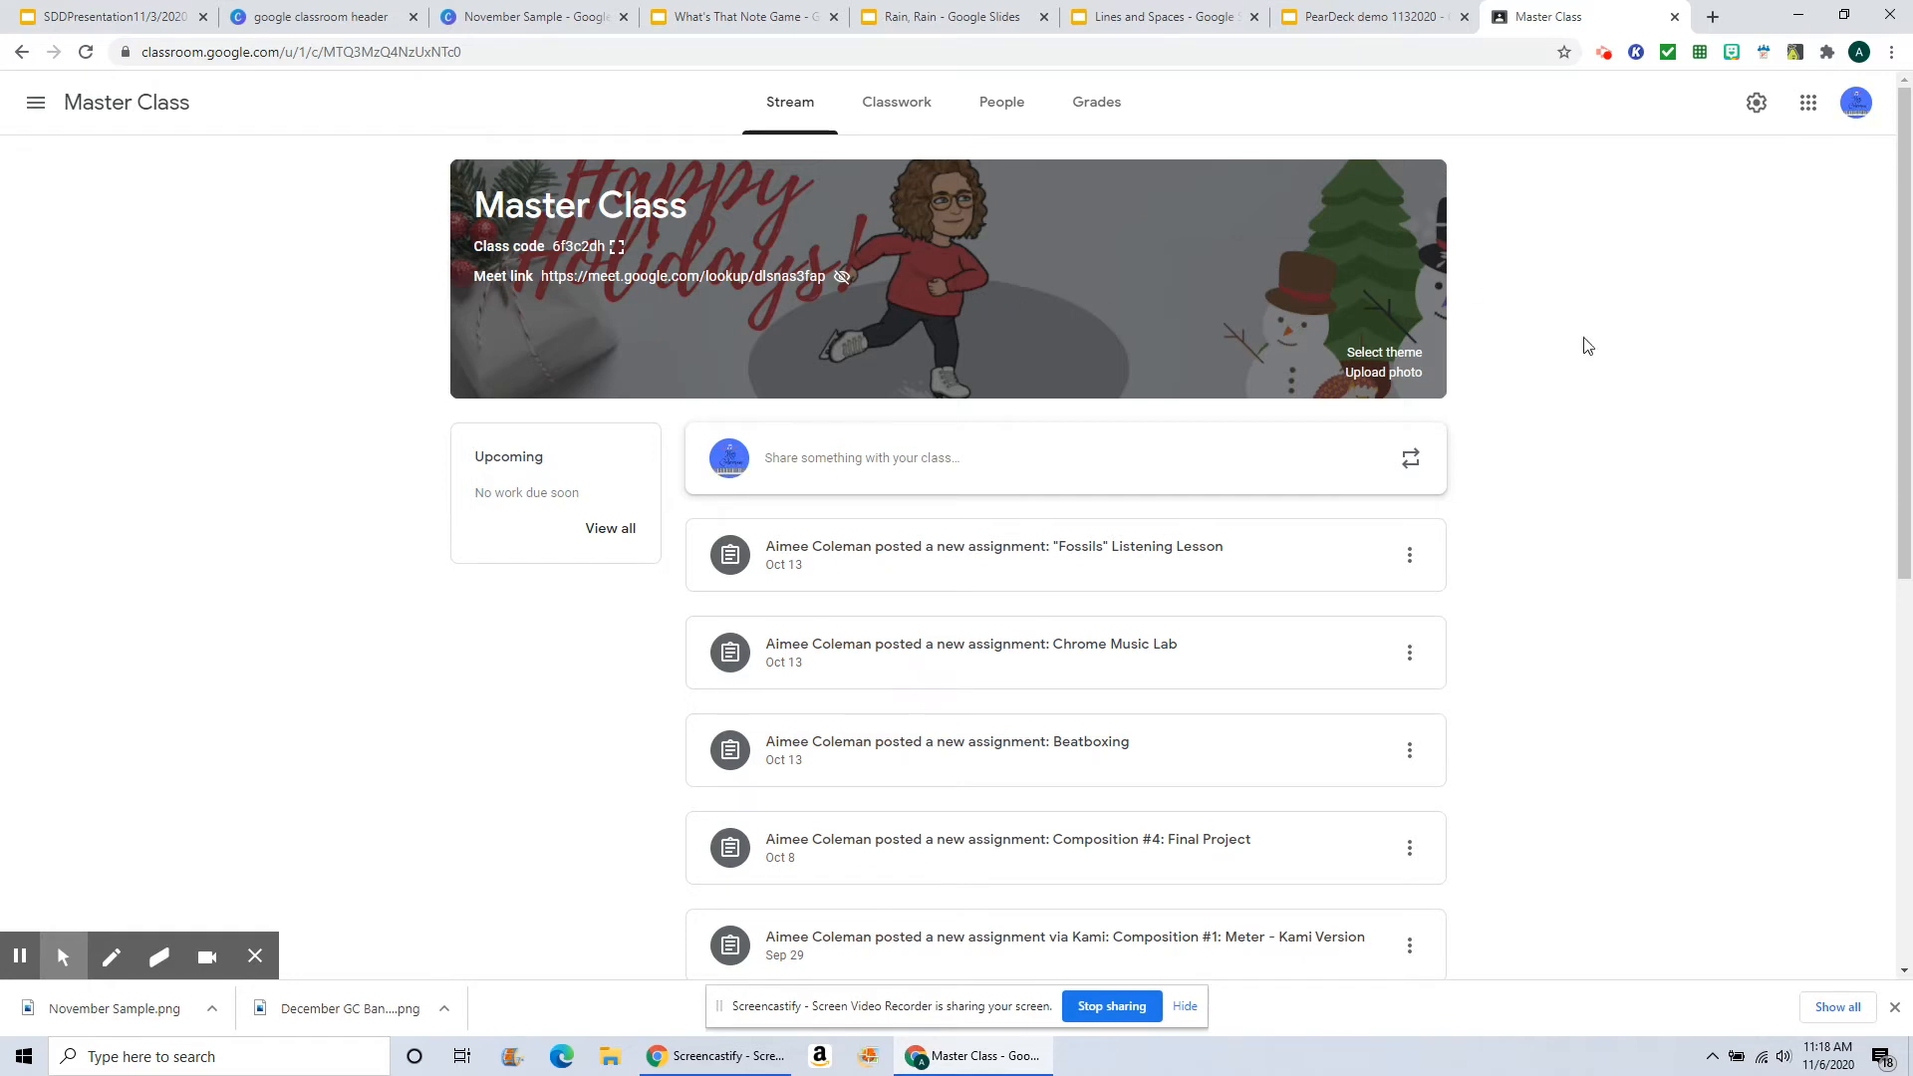
left_click(1398, 375)
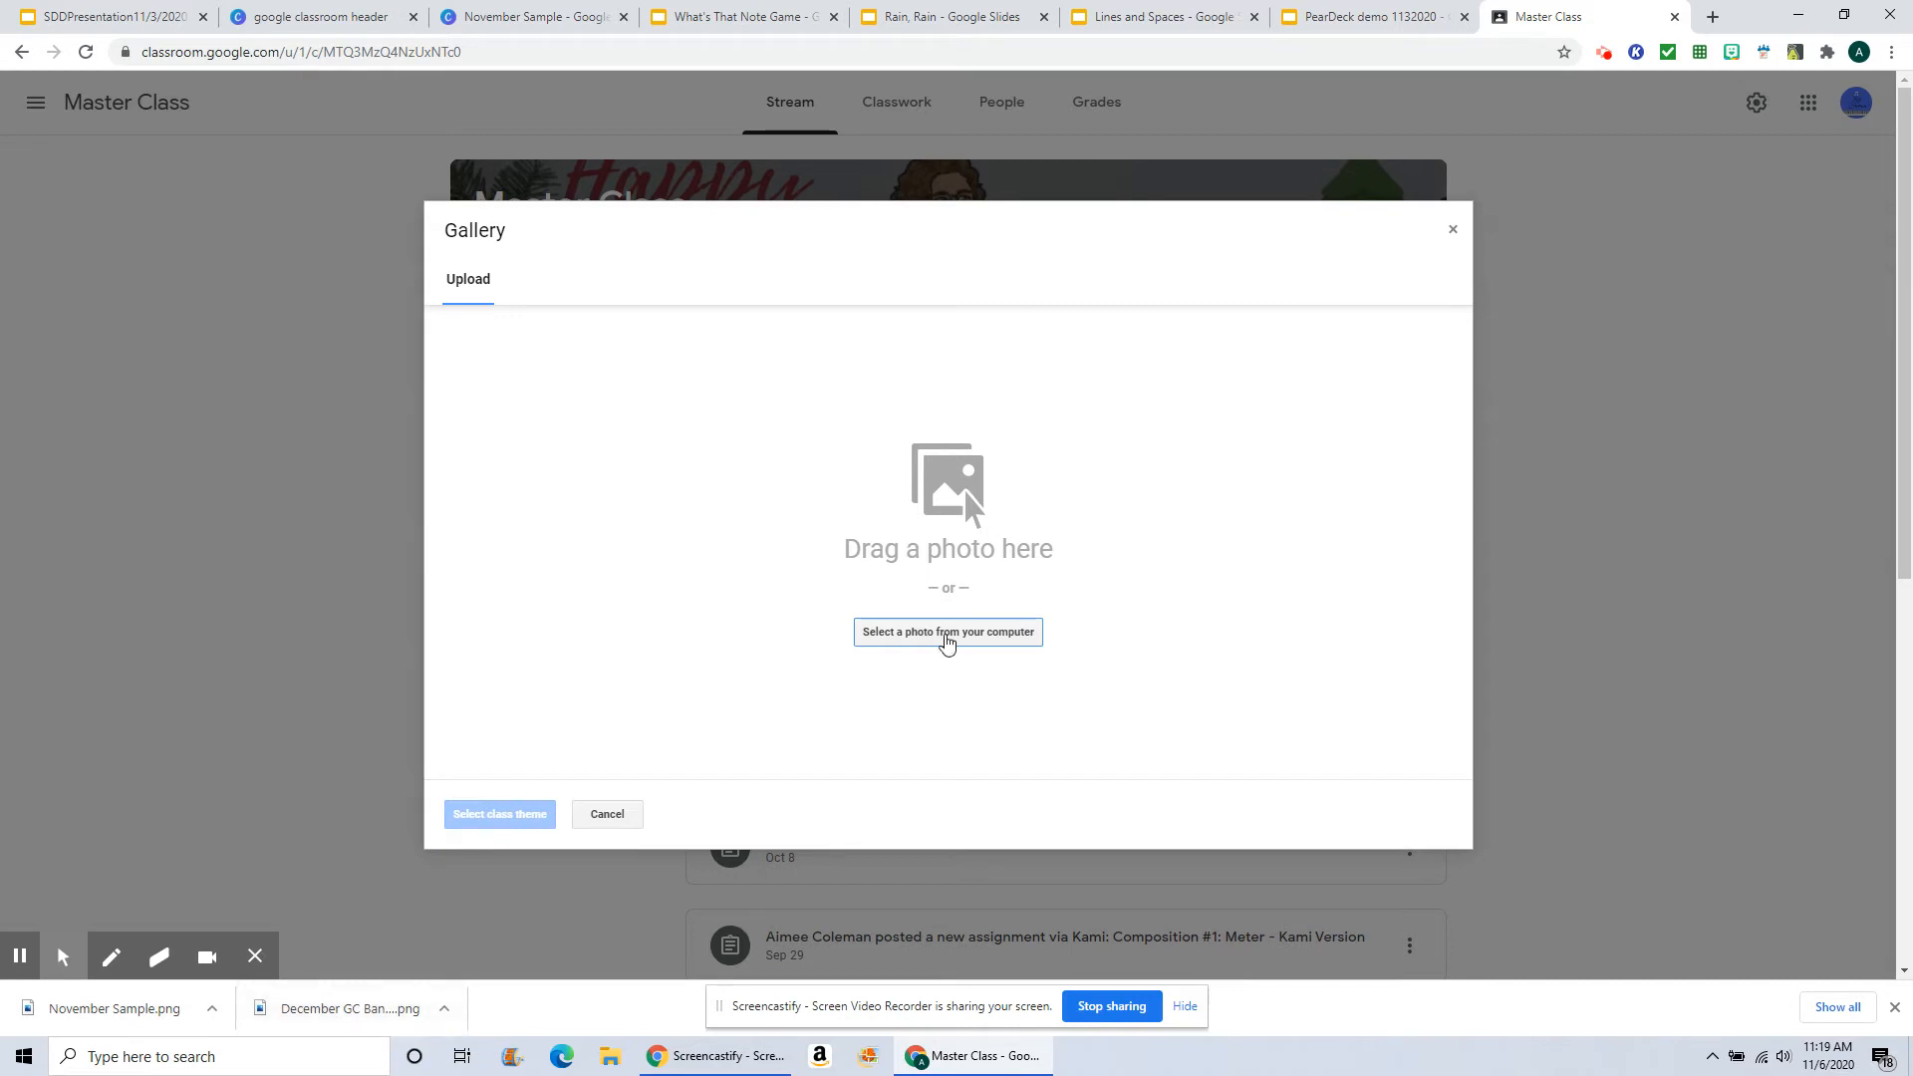
left_click(946, 638)
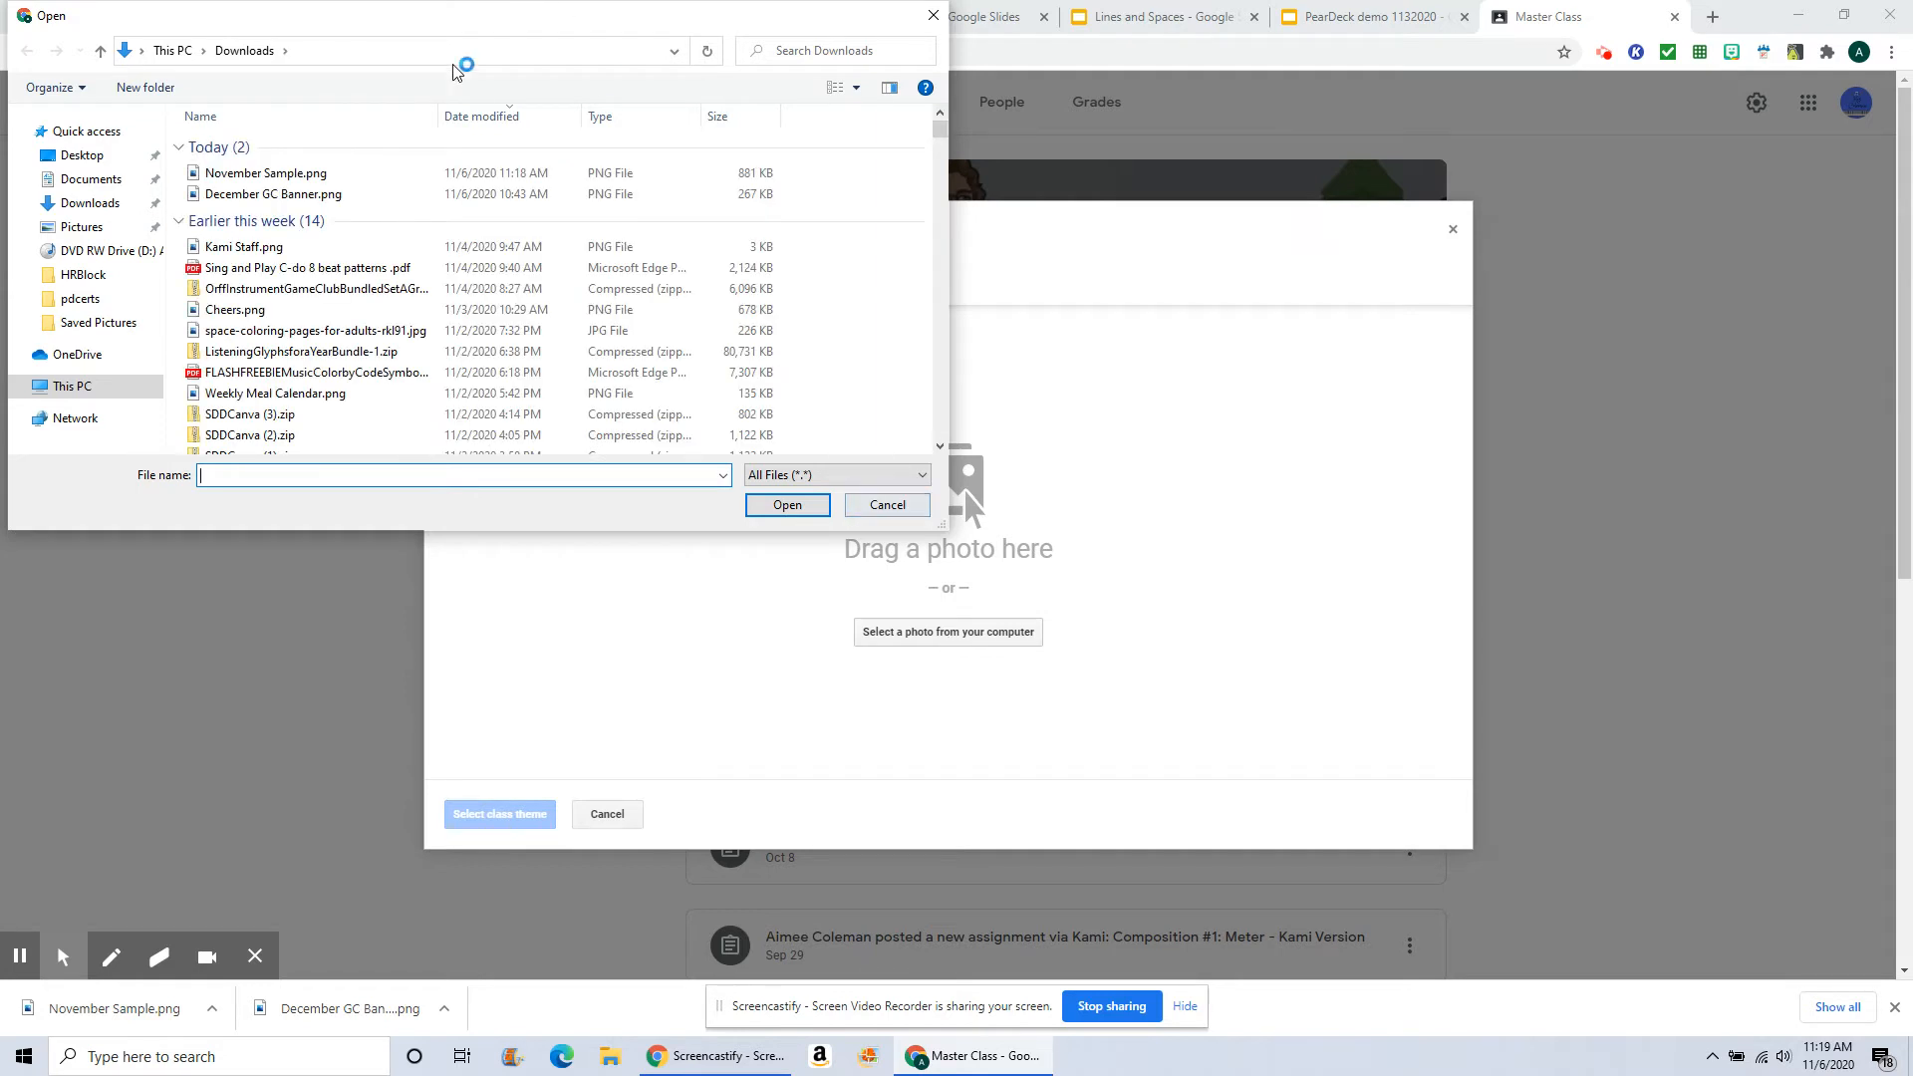
left_click(314, 198)
left_click(786, 509)
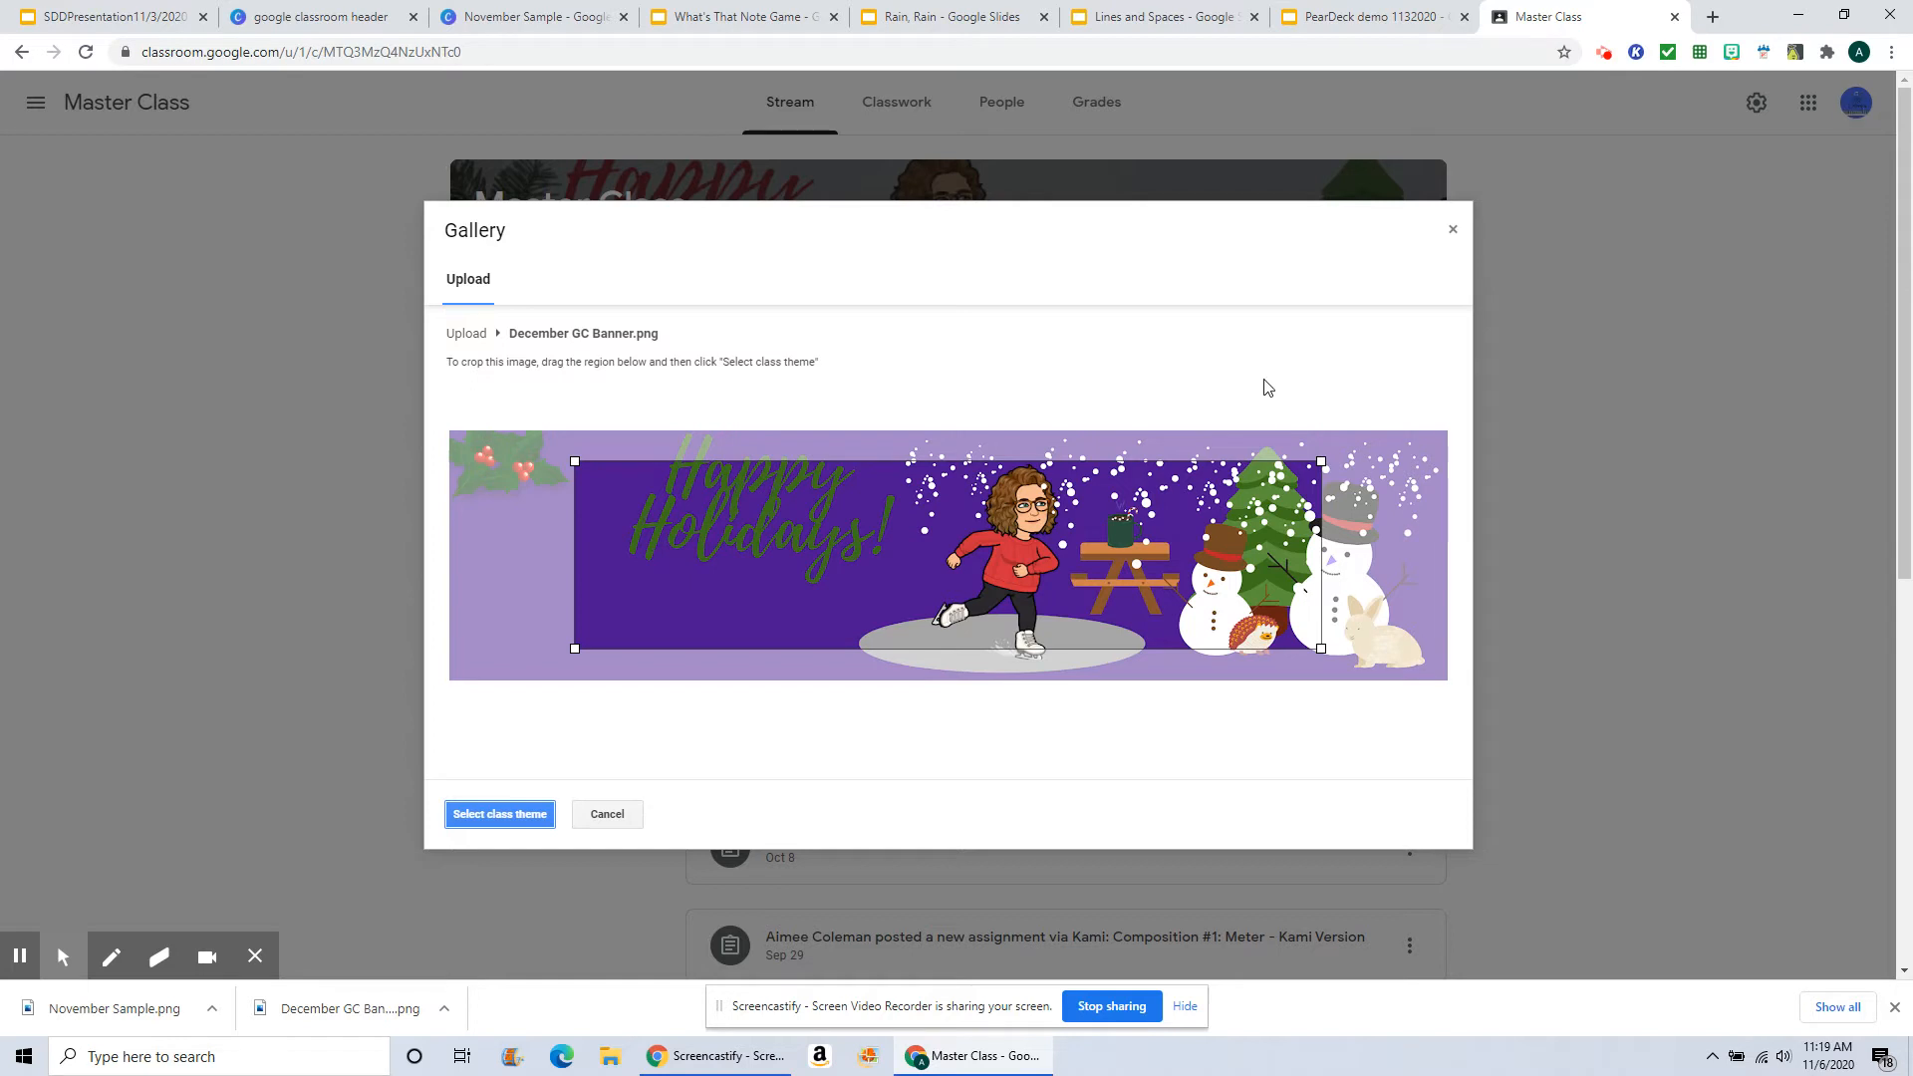
Step: Expand the crop region to cover the whole banner and apply it as the class theme
left_click(1323, 649)
left_click_drag(1324, 649, 1447, 697)
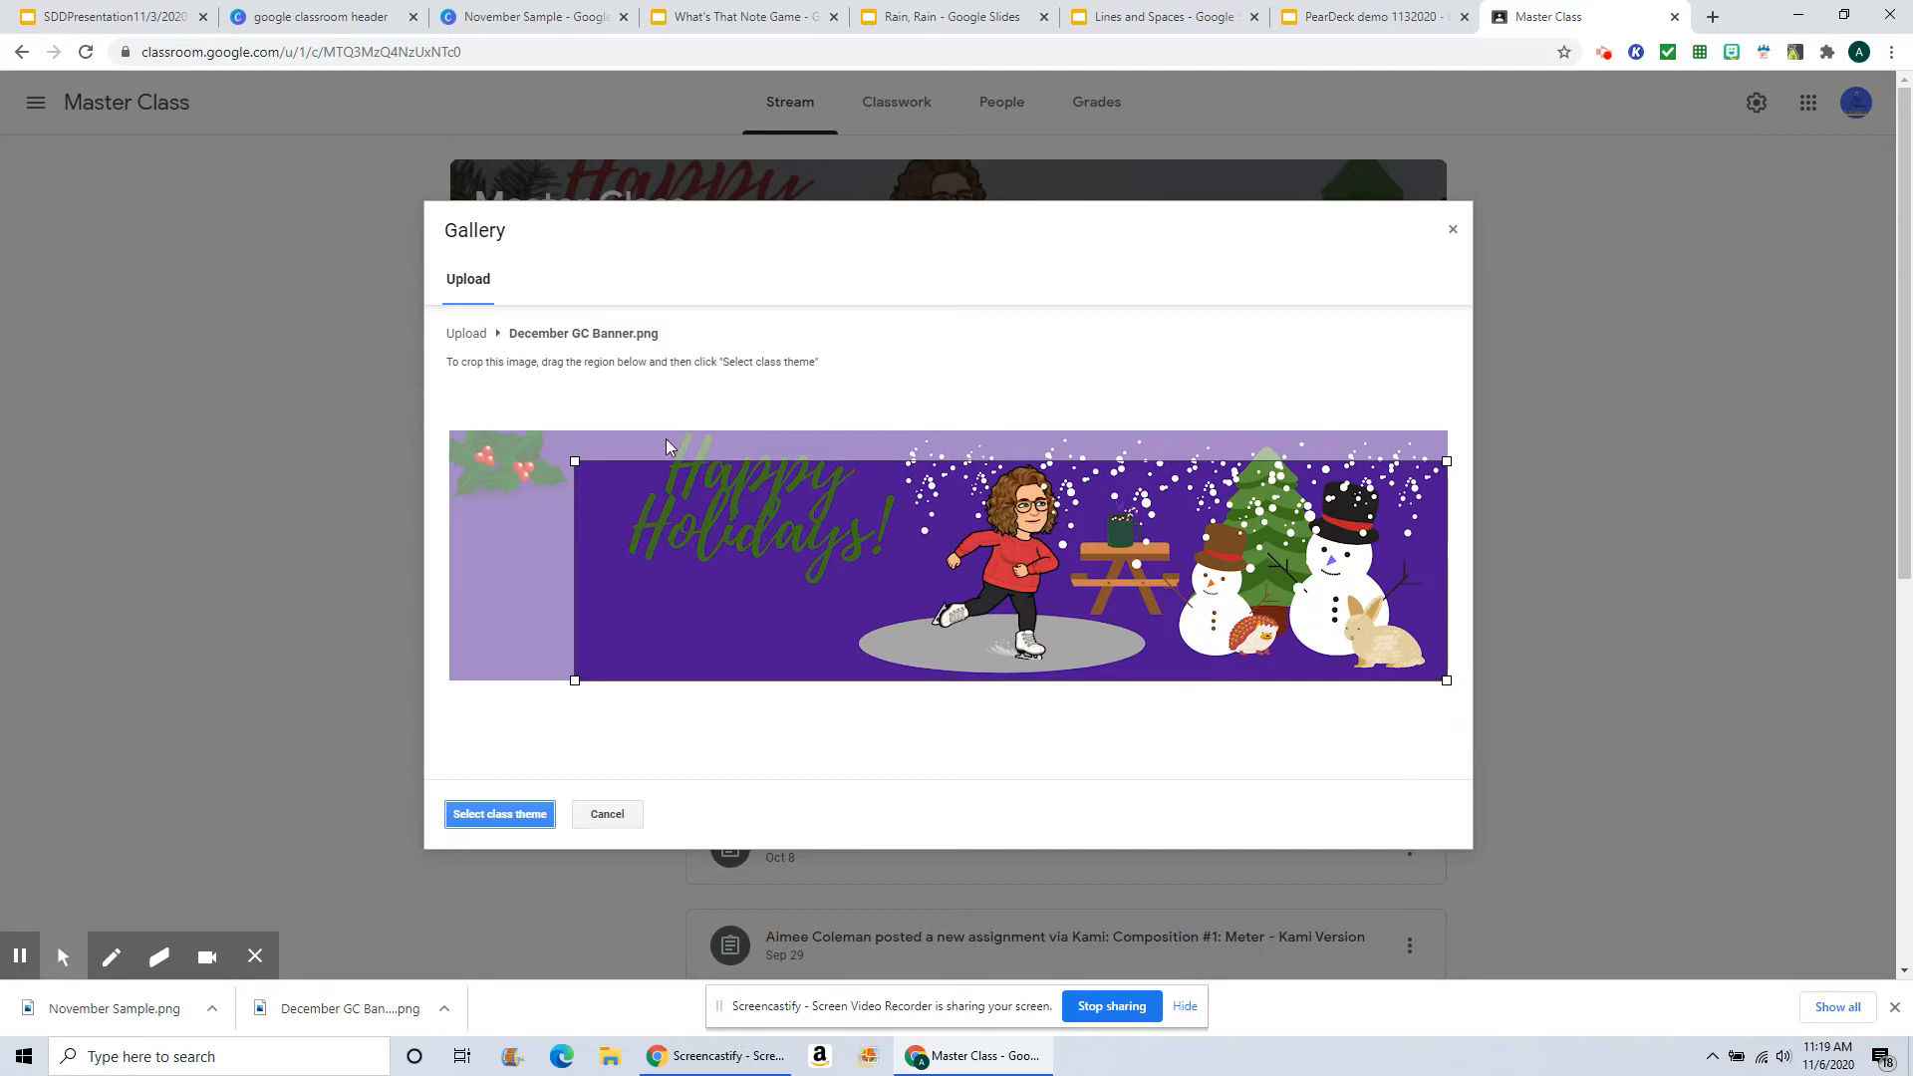
left_click_drag(575, 462, 451, 430)
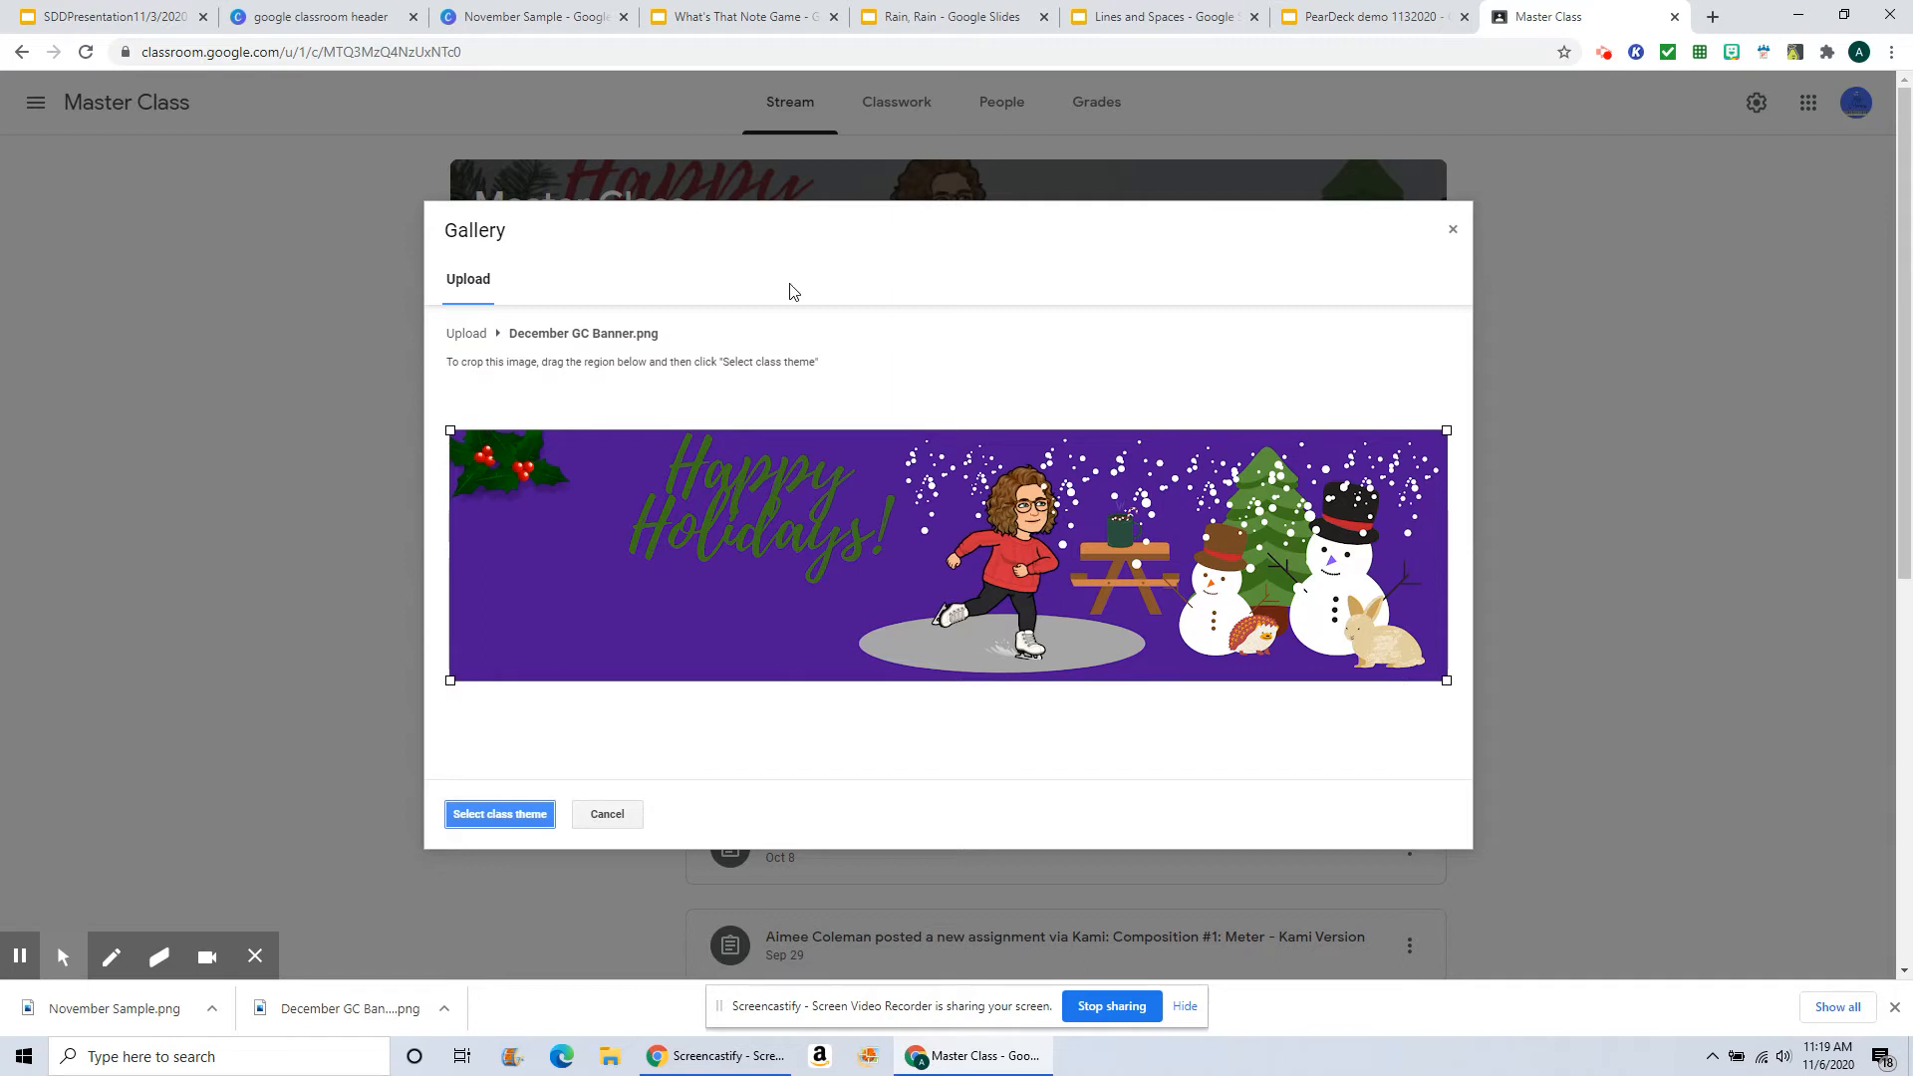
left_click(500, 814)
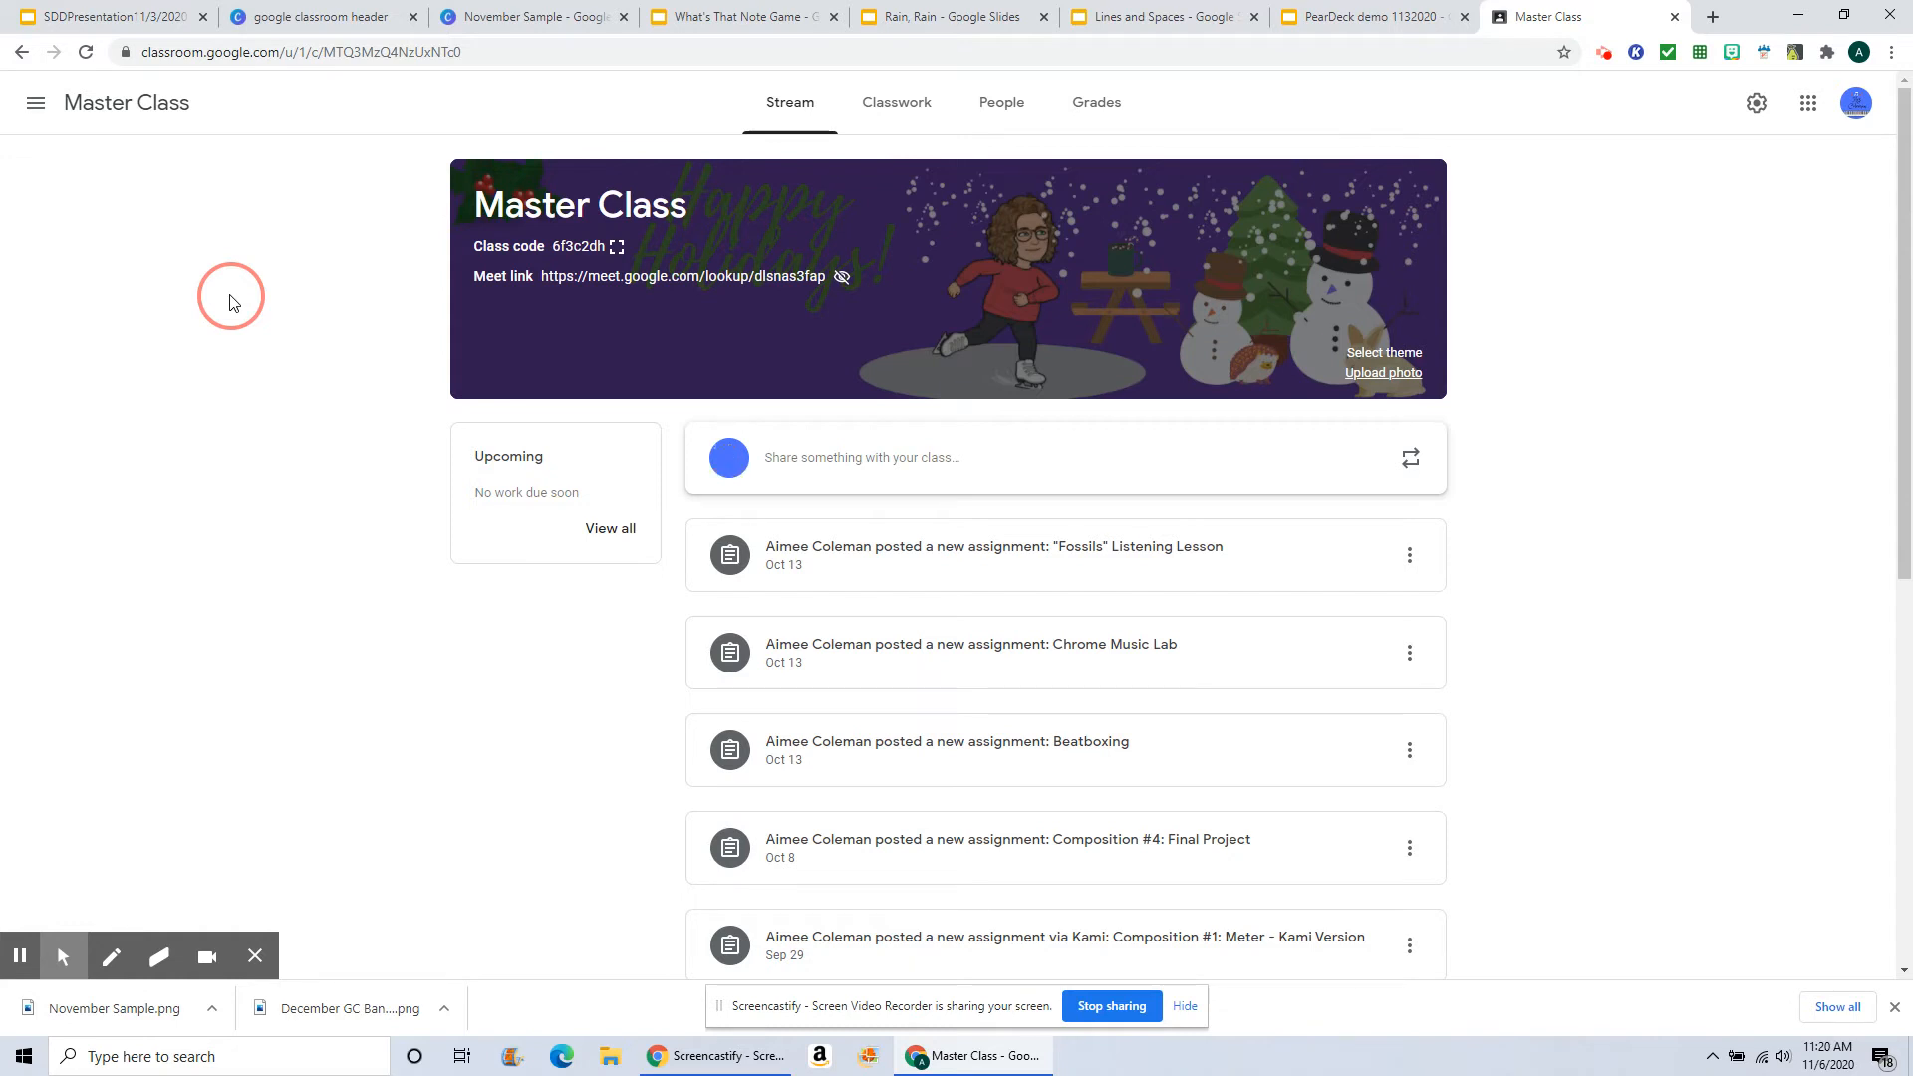
Step: Switch to the "What's That Note Game" slides tab
left_click(724, 21)
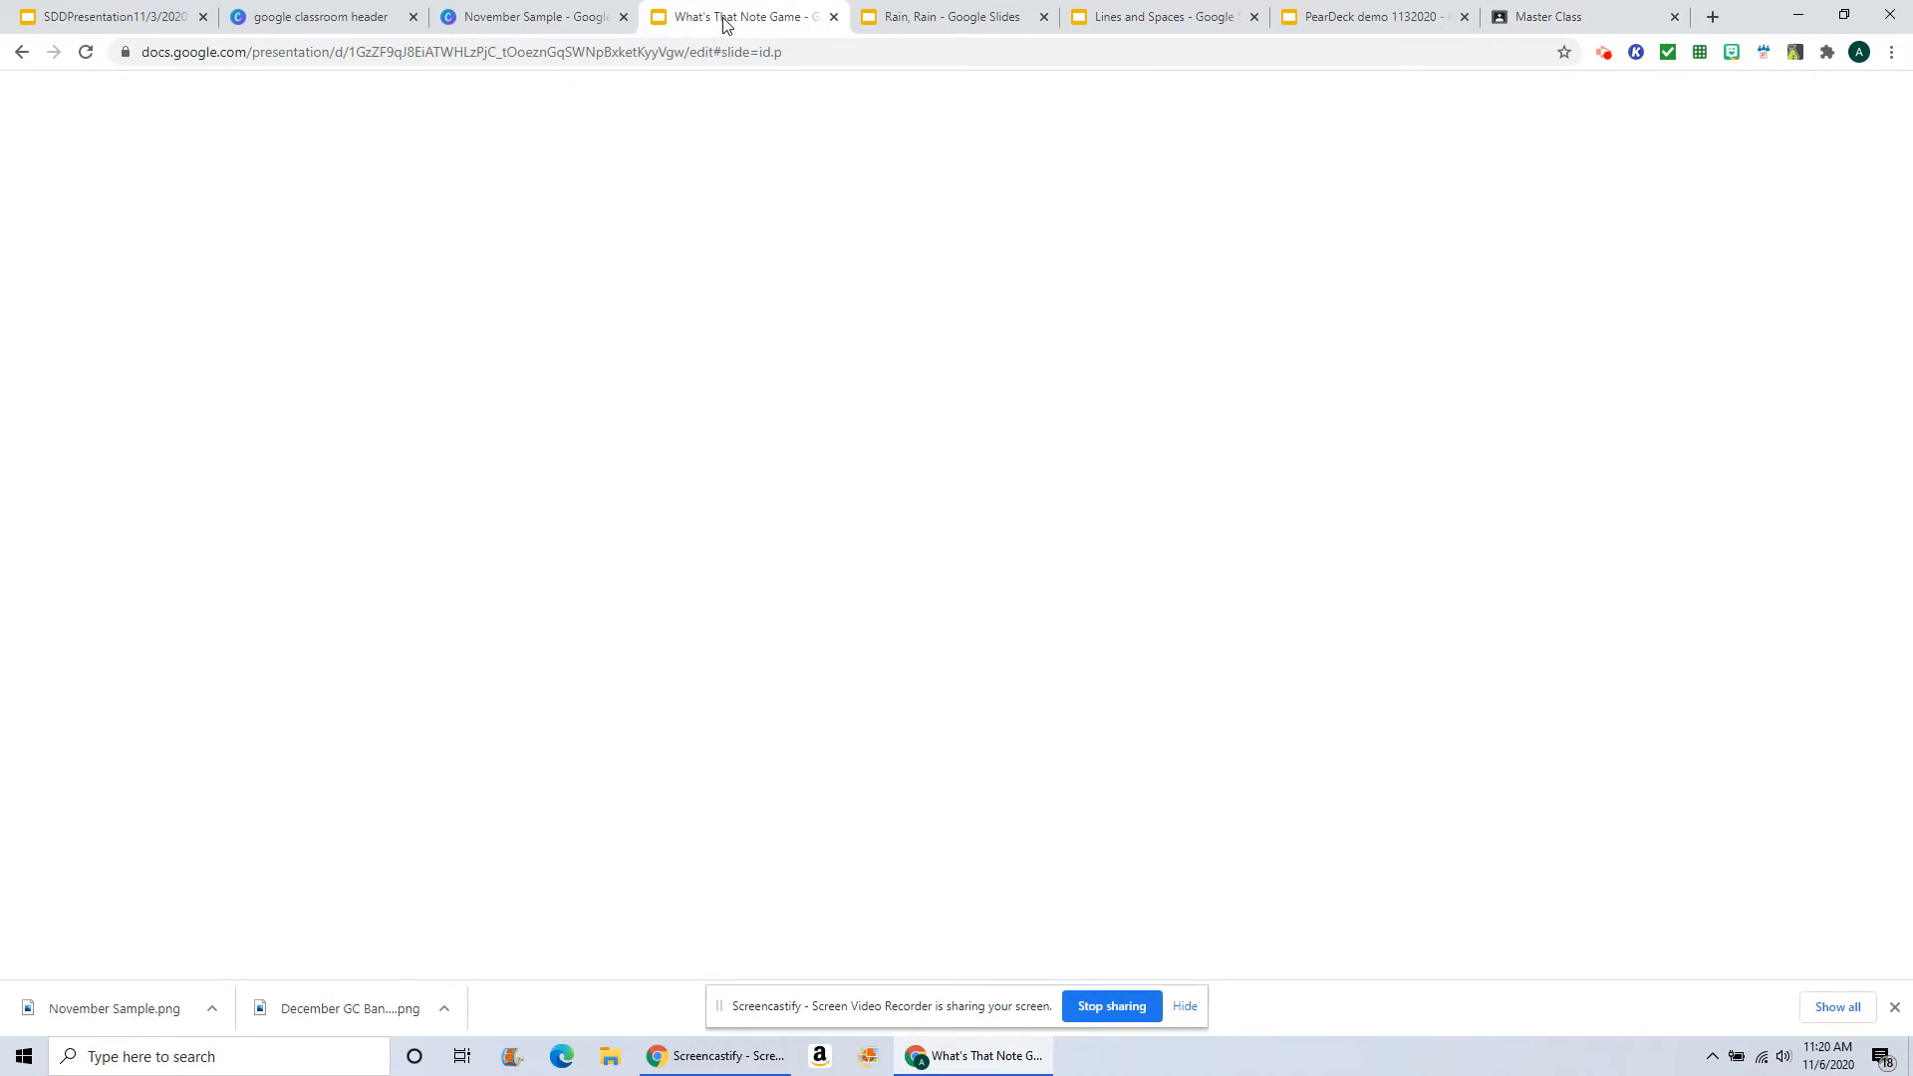
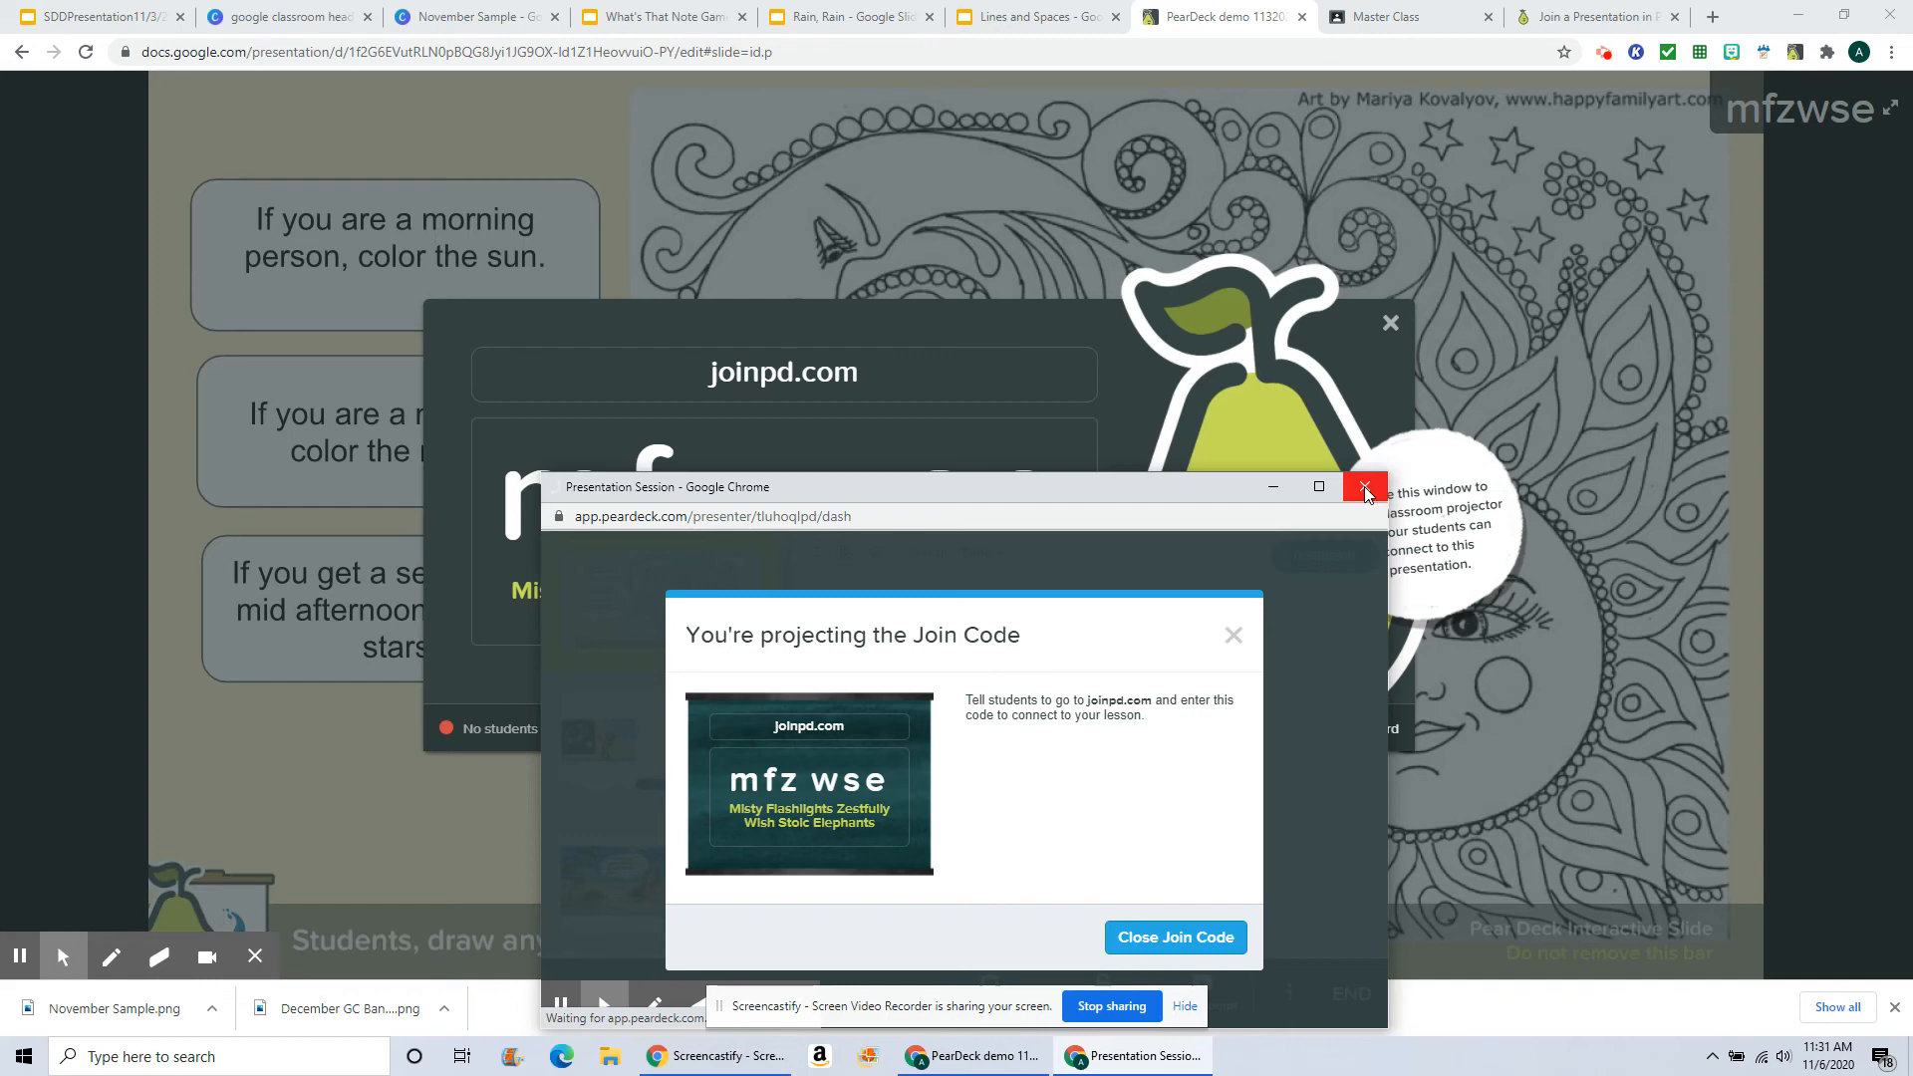
Step: Close the join code dialog and the presenter dashboard window to return to the presented slide
left_click(1196, 942)
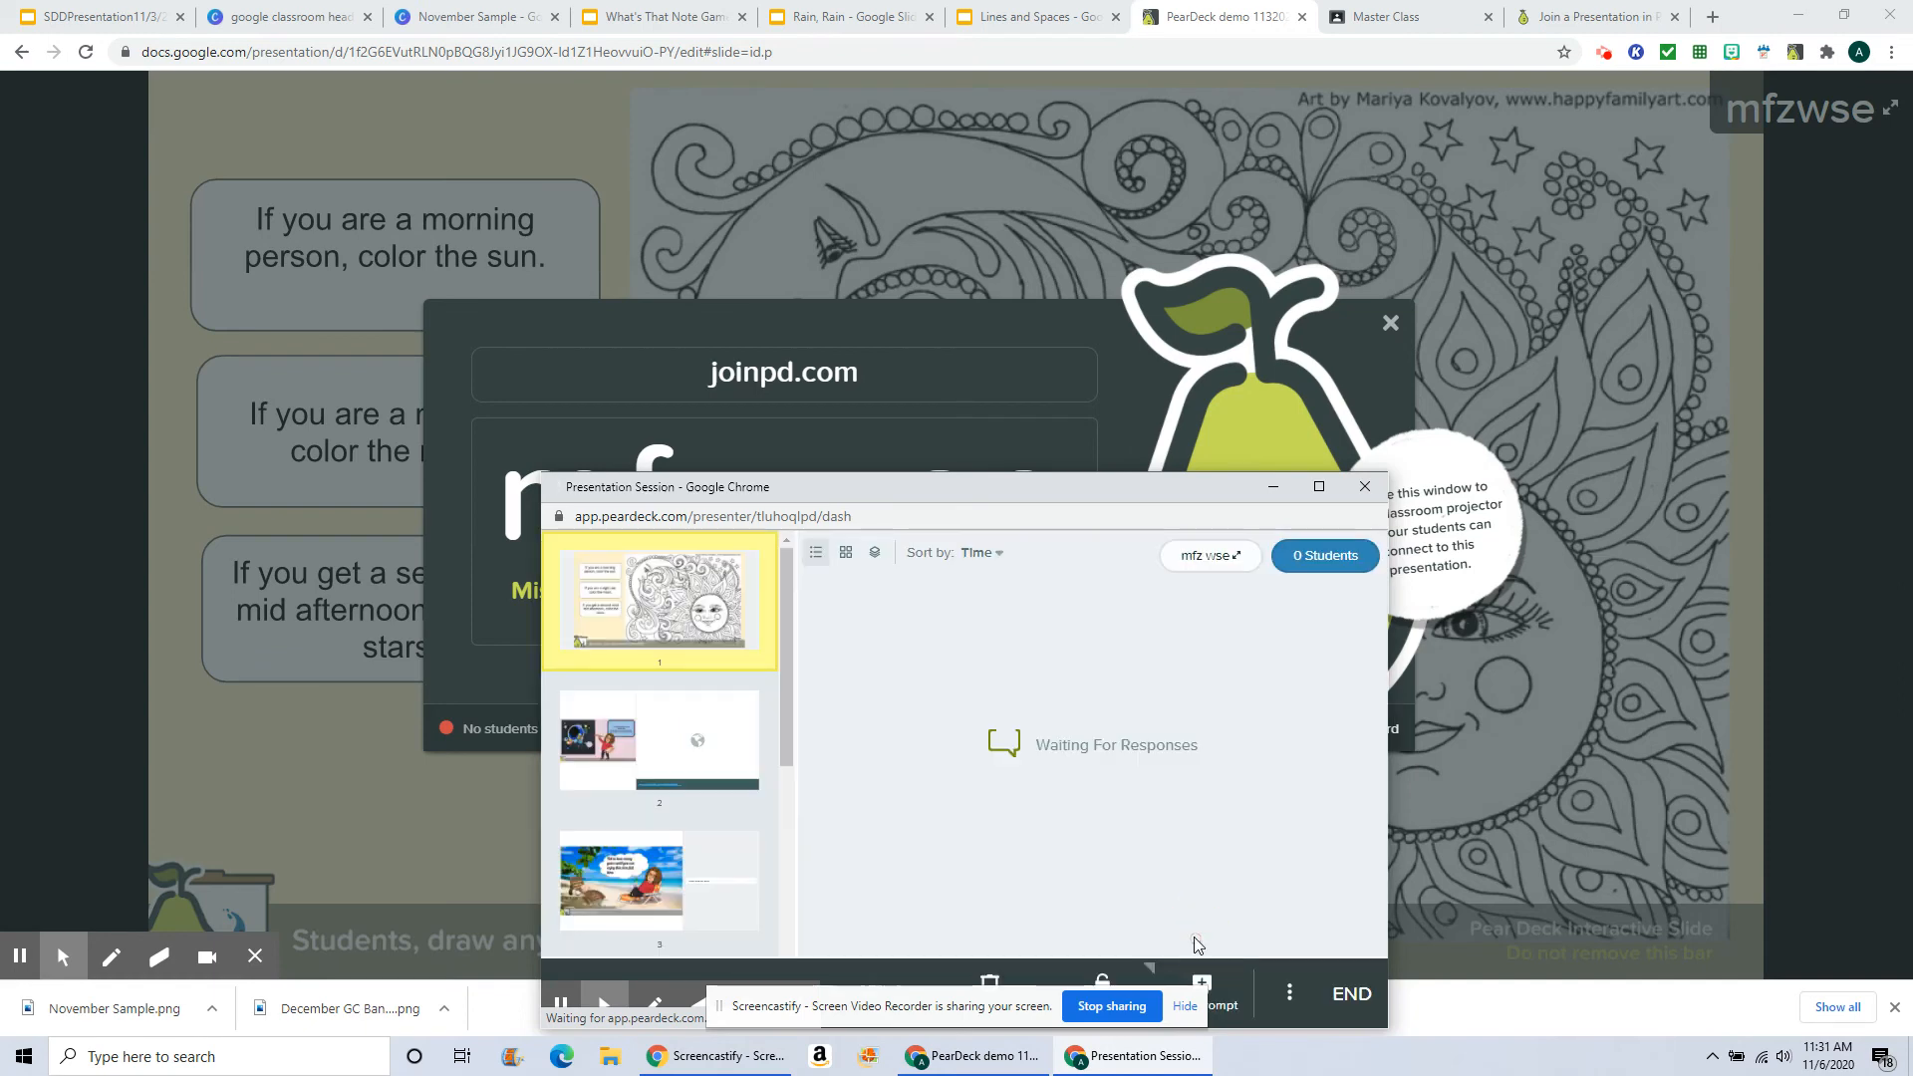
left_click(1363, 488)
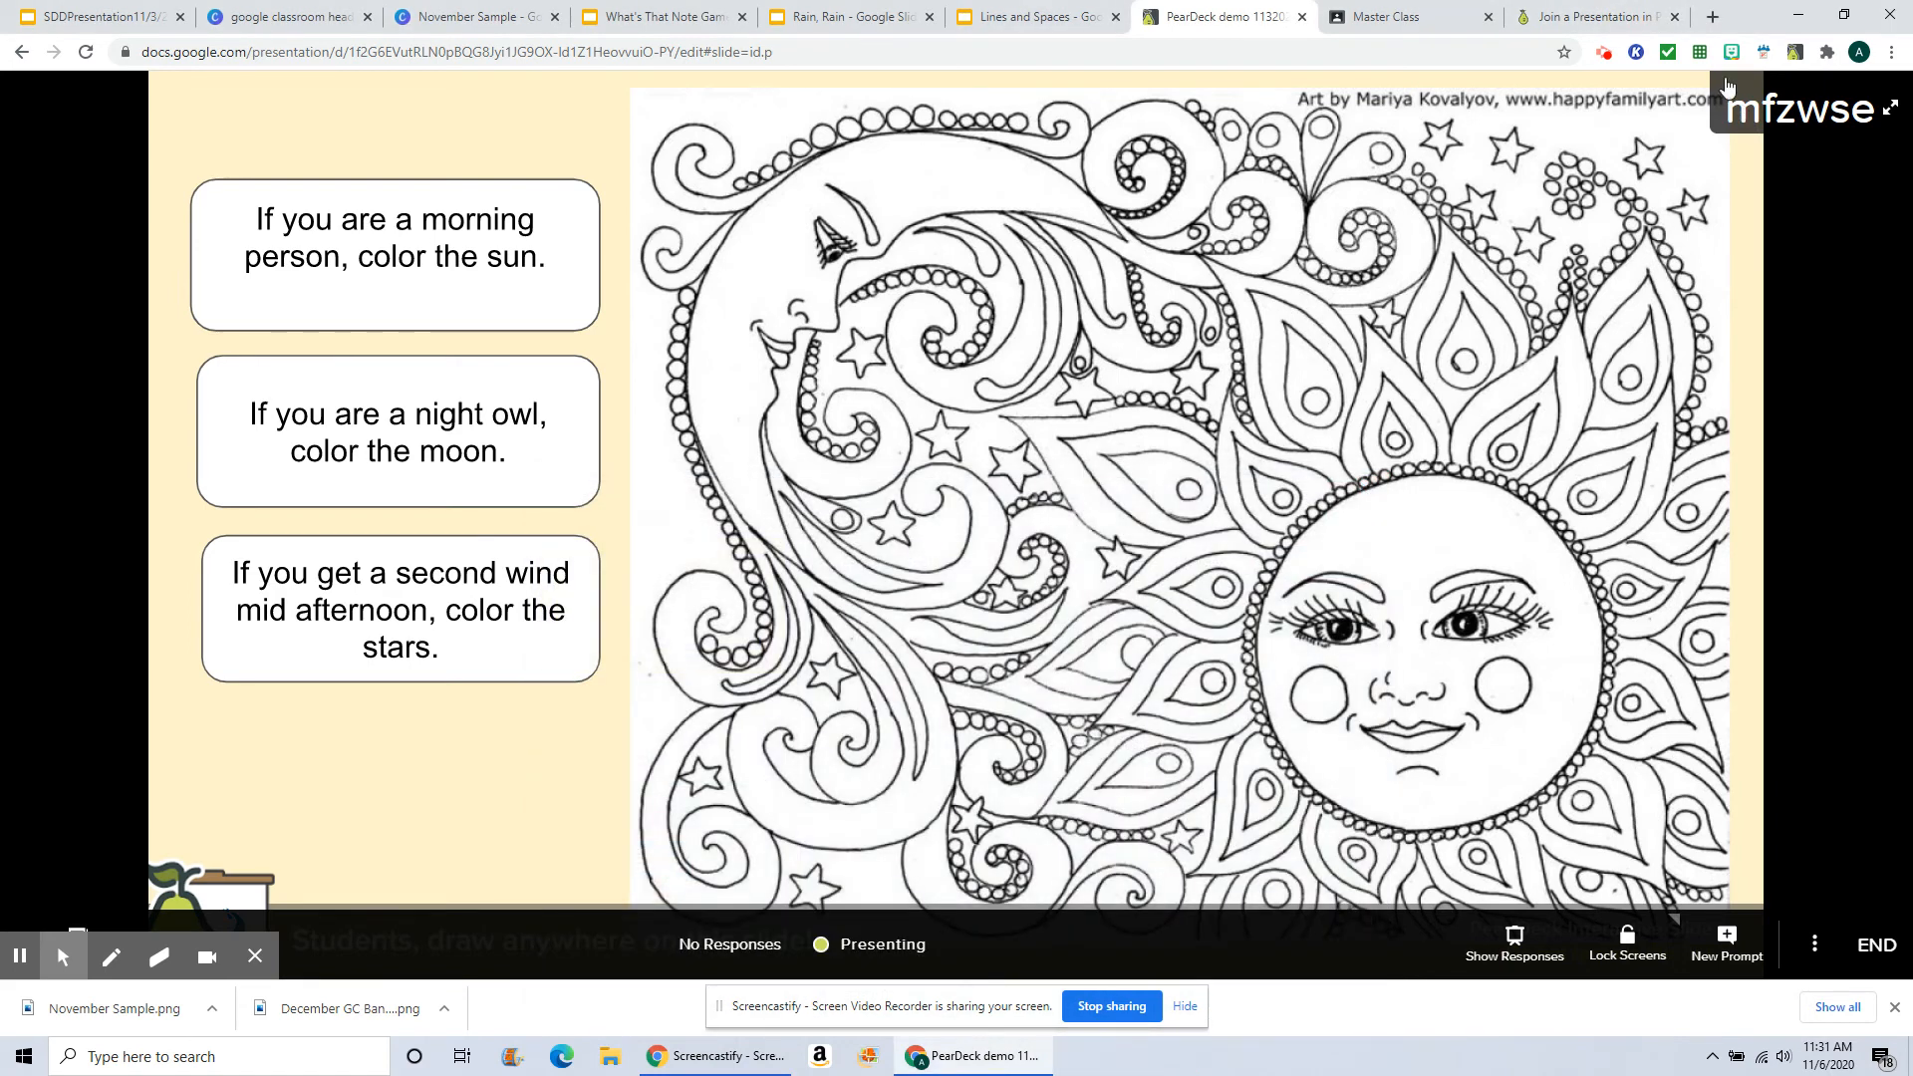
Step: Switch to the student join tab, enter the session join code, and answer the mood check with the happy face
left_click(1560, 22)
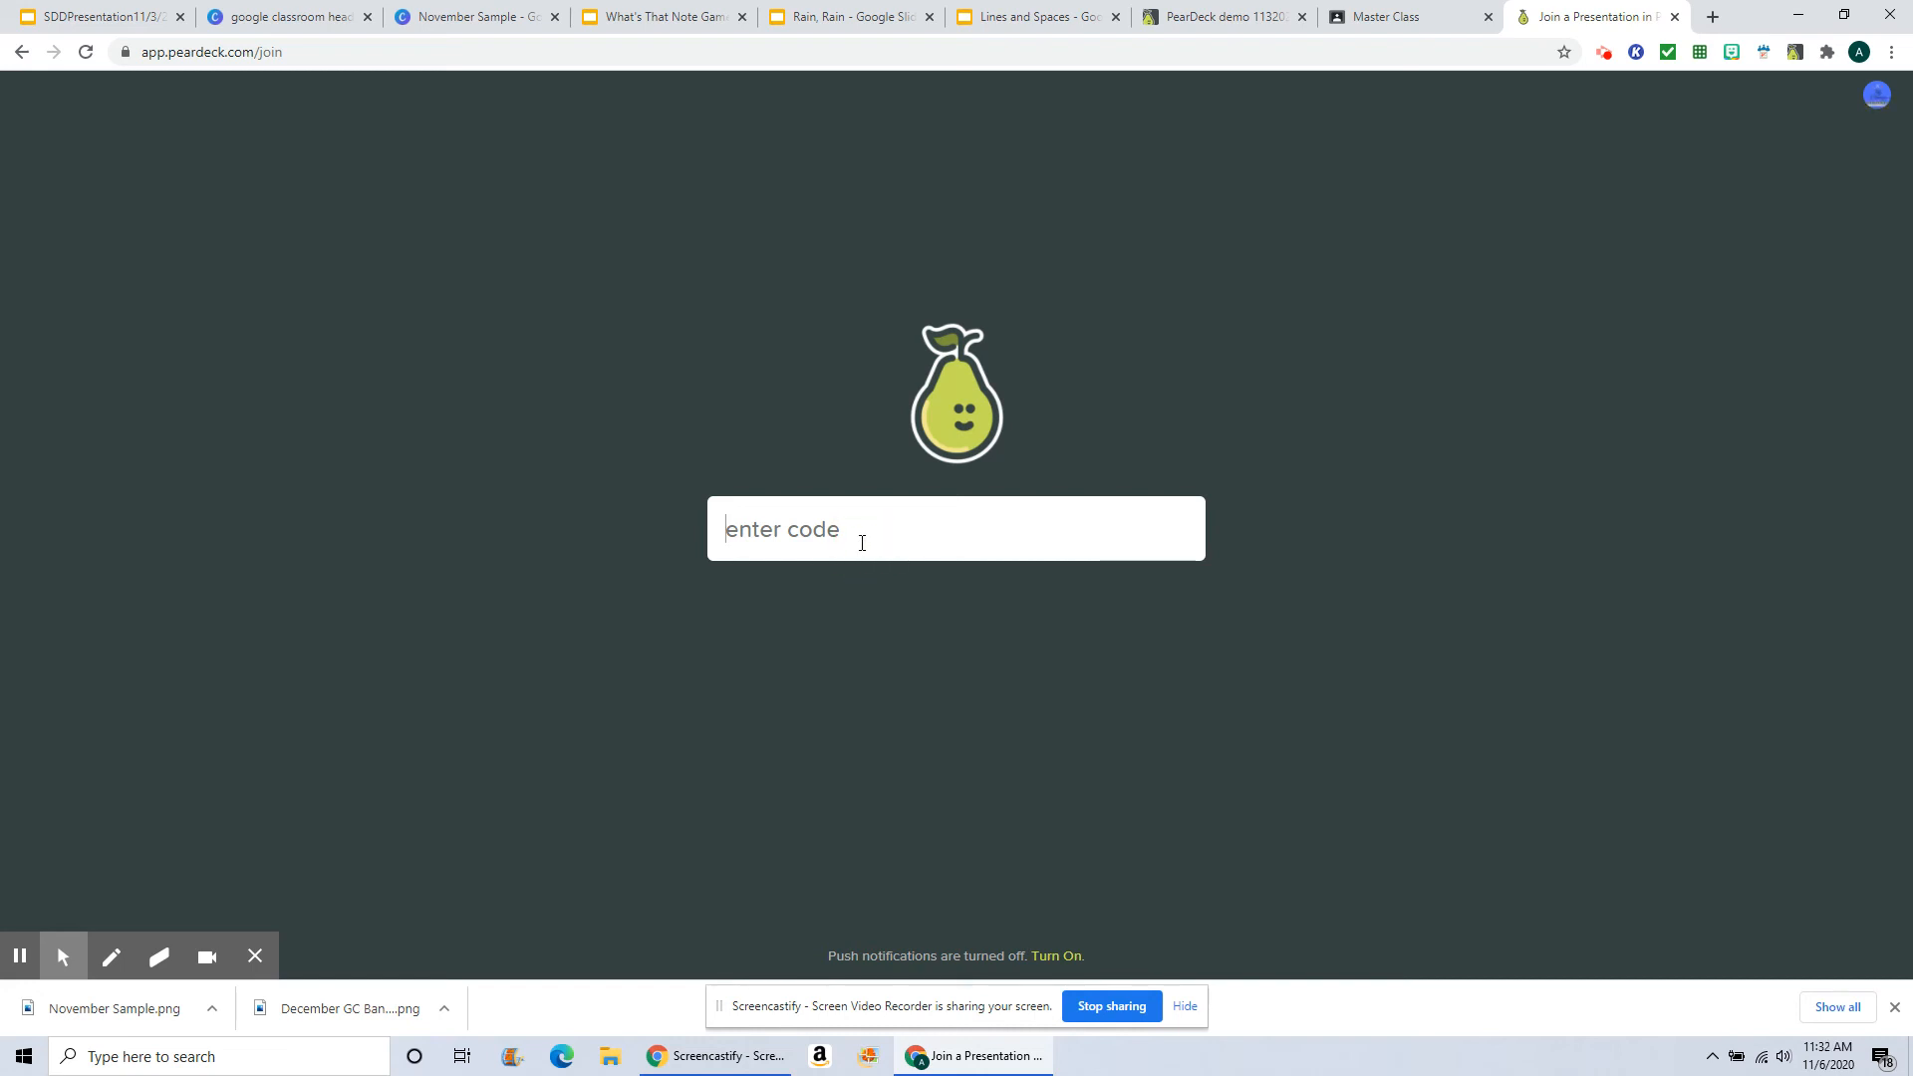
type("mf")
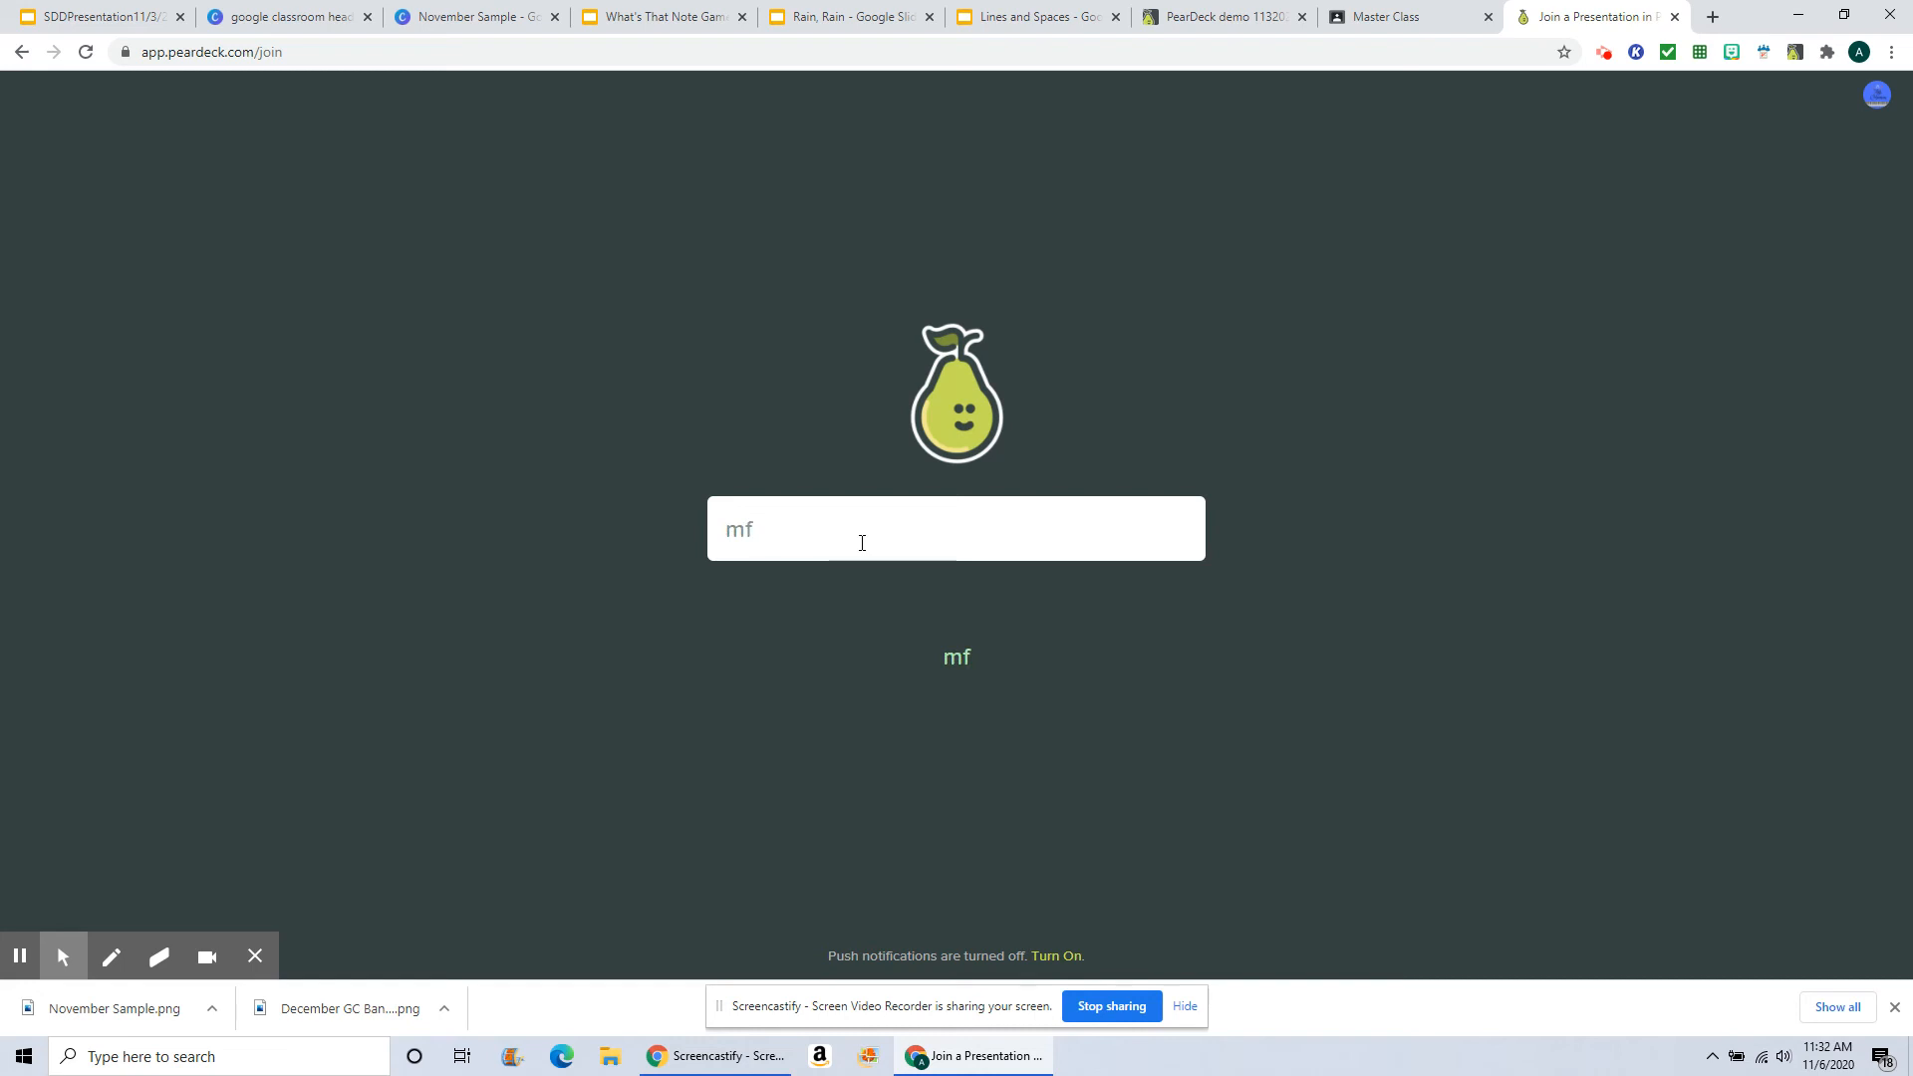
type("zwse")
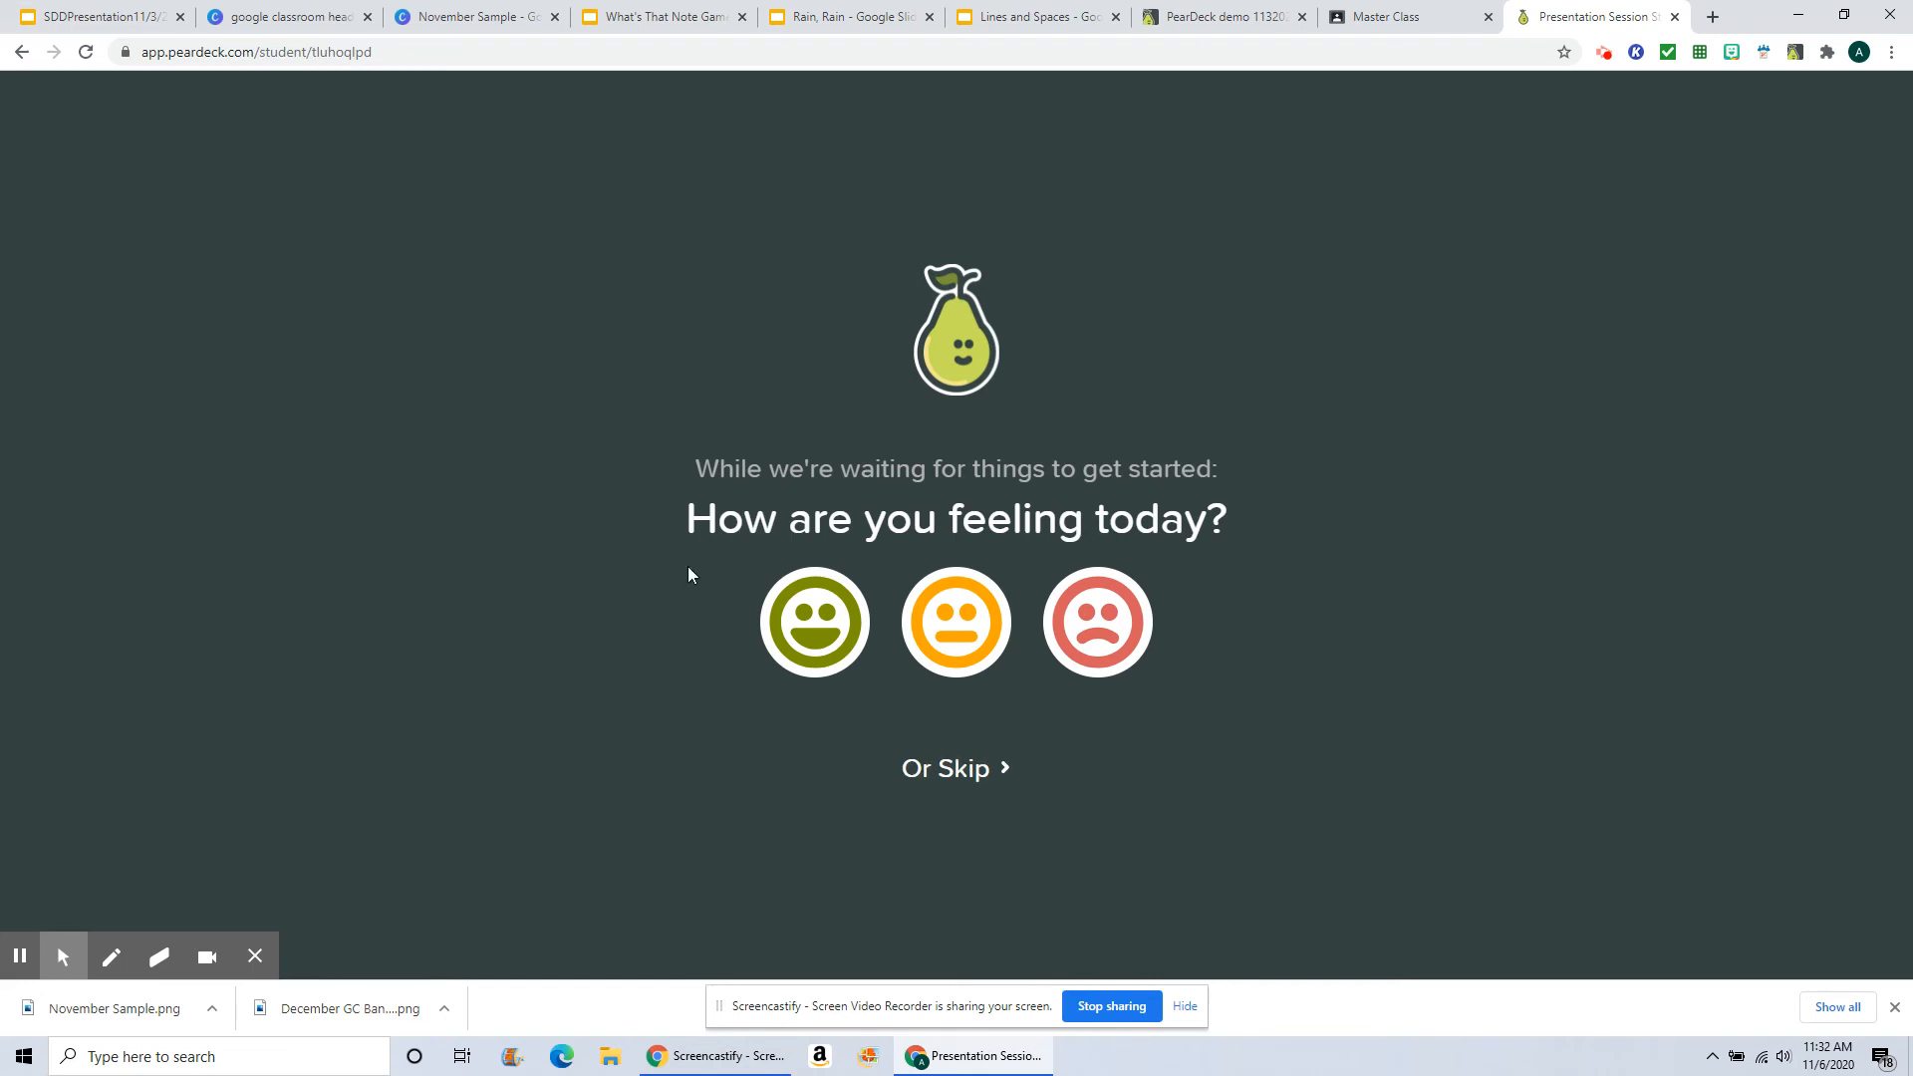
left_click(815, 622)
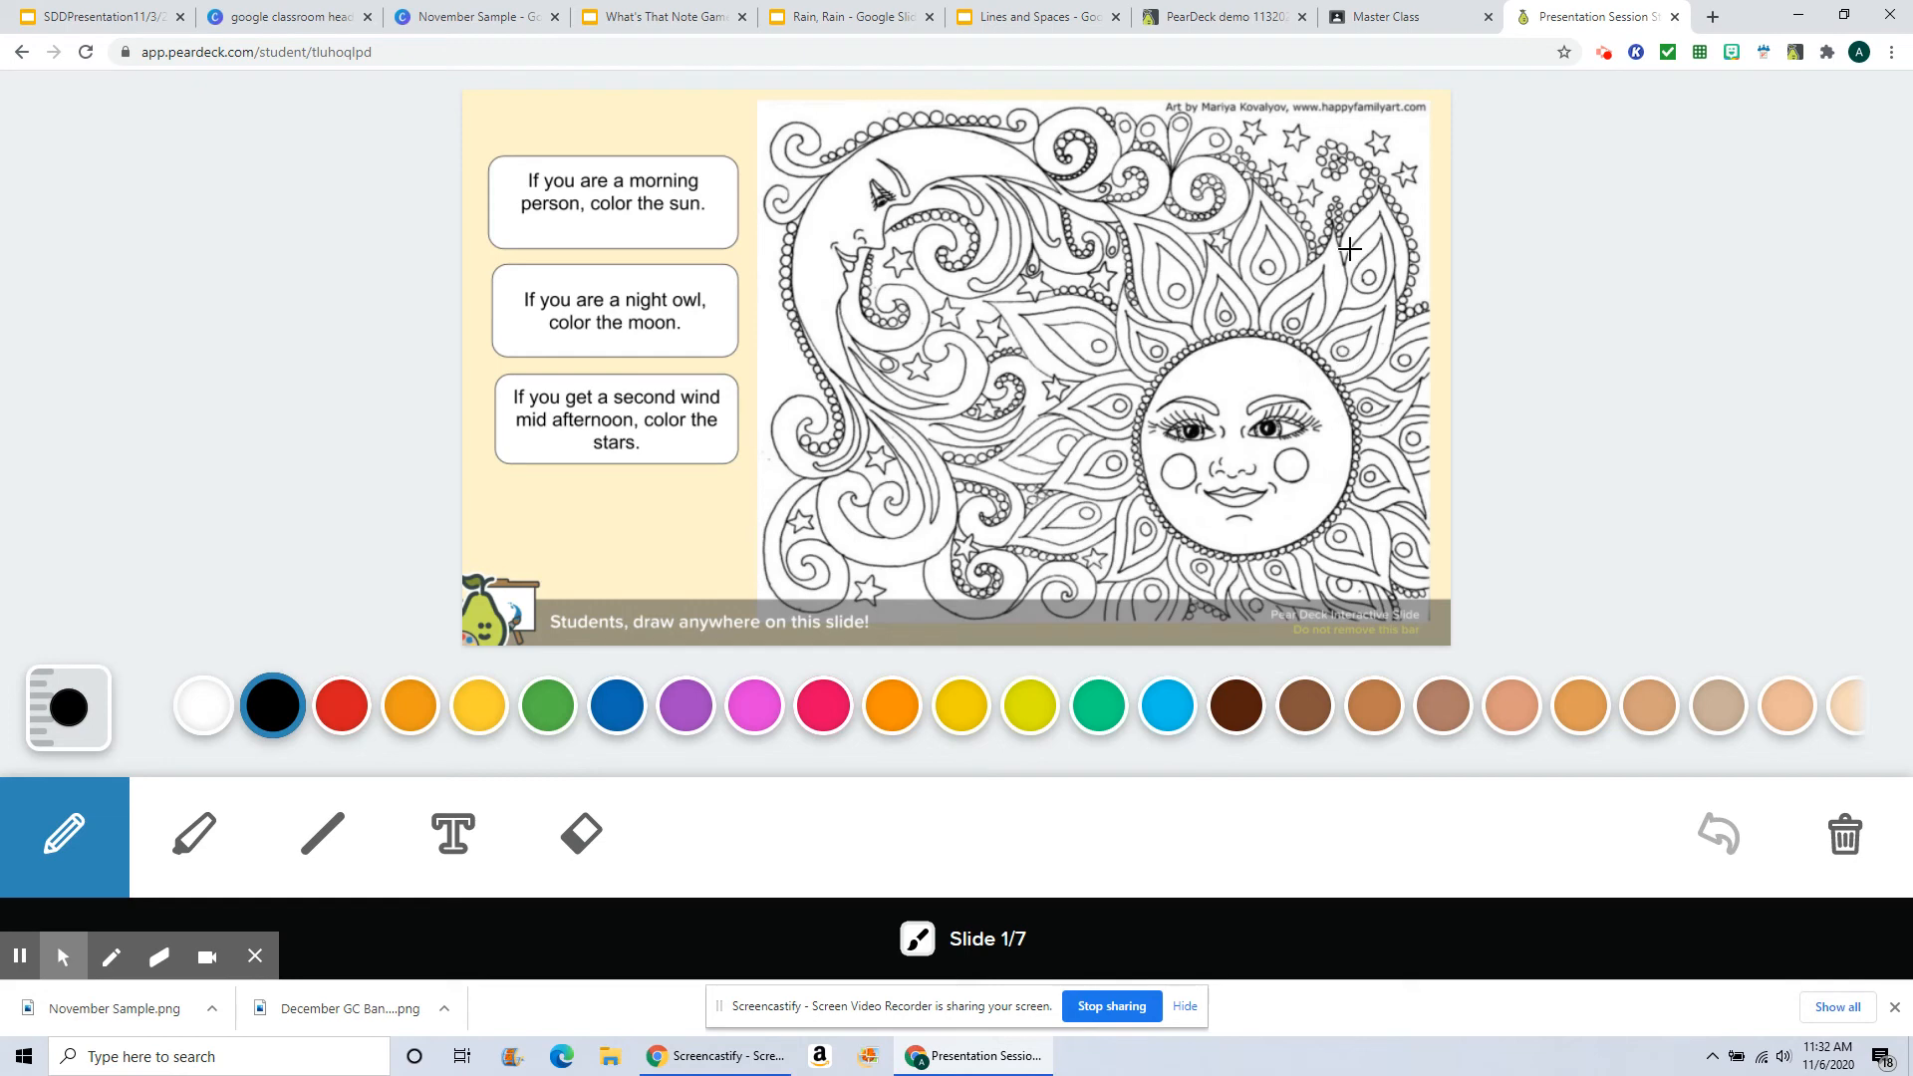
Step: Compare the teacher and student tabs, then set the student pen size larger with the sizer slider
left_click(1237, 27)
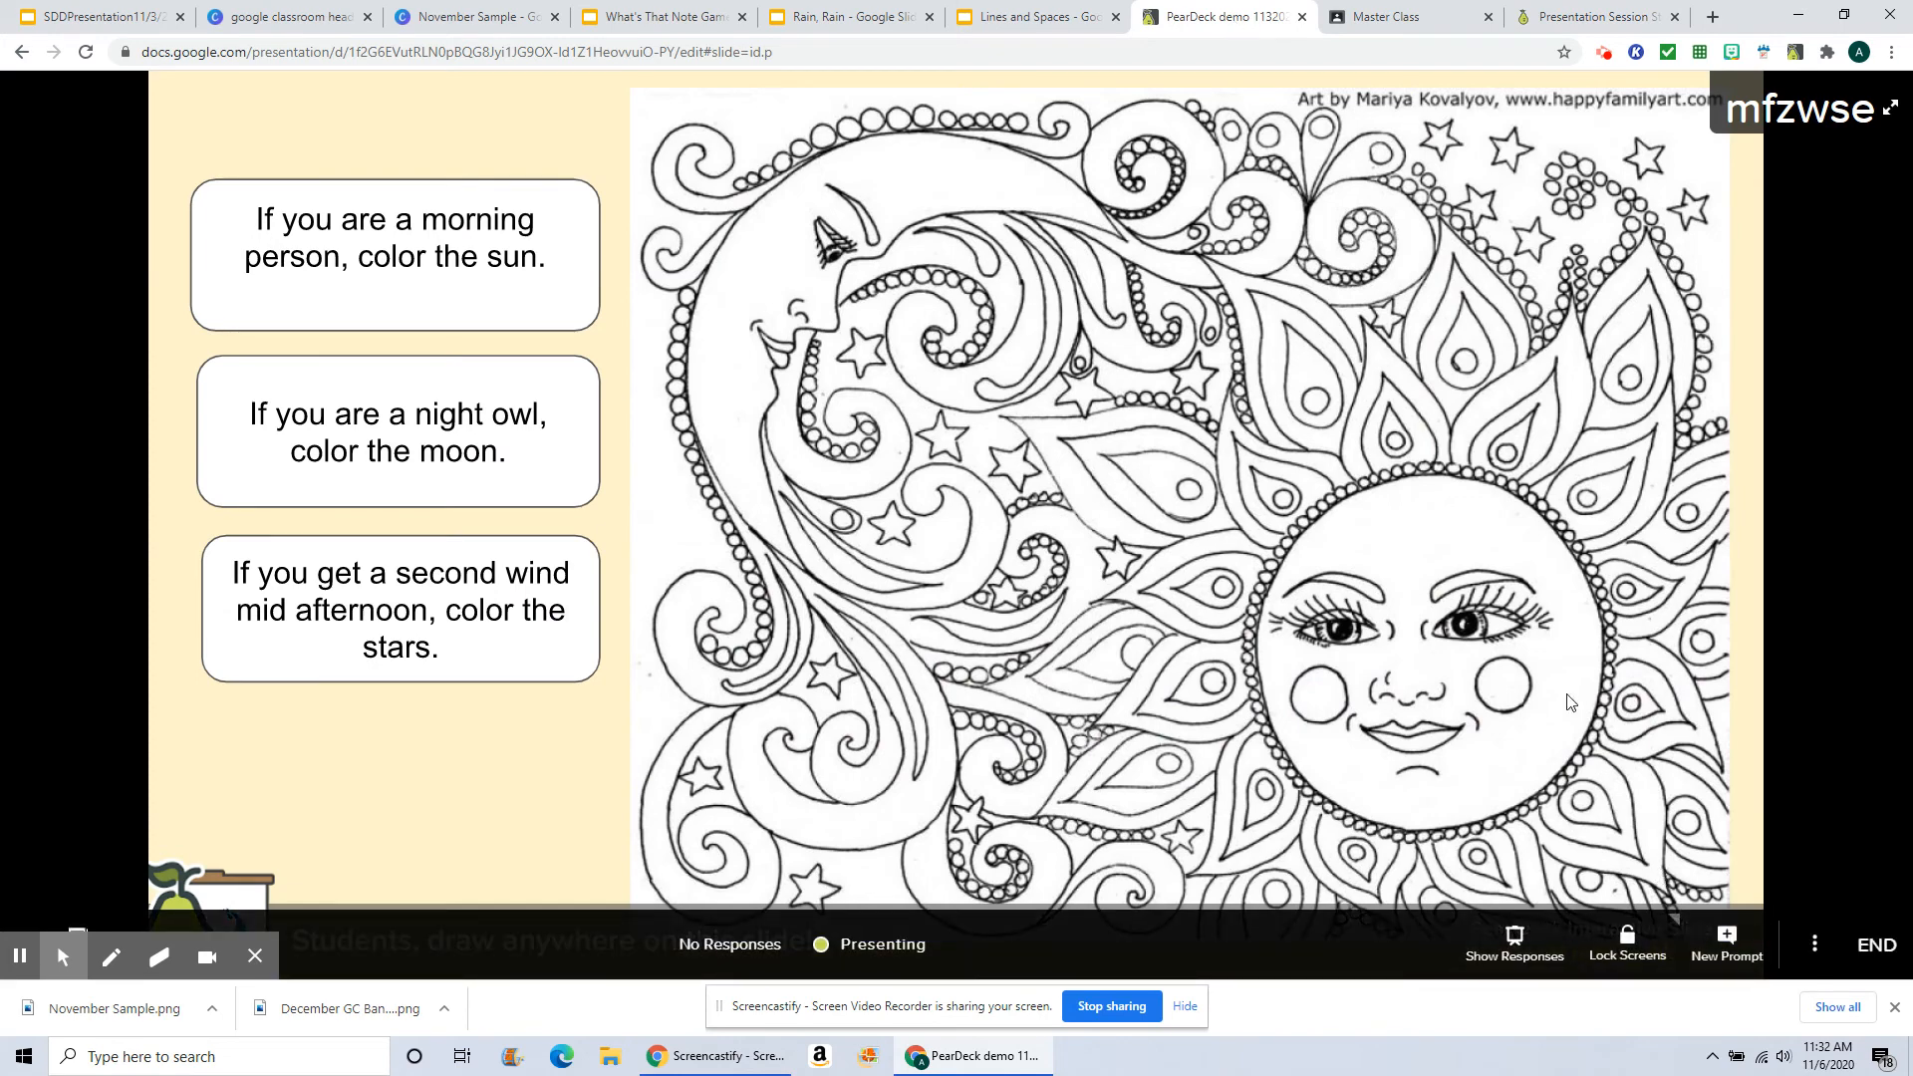
left_click(1603, 25)
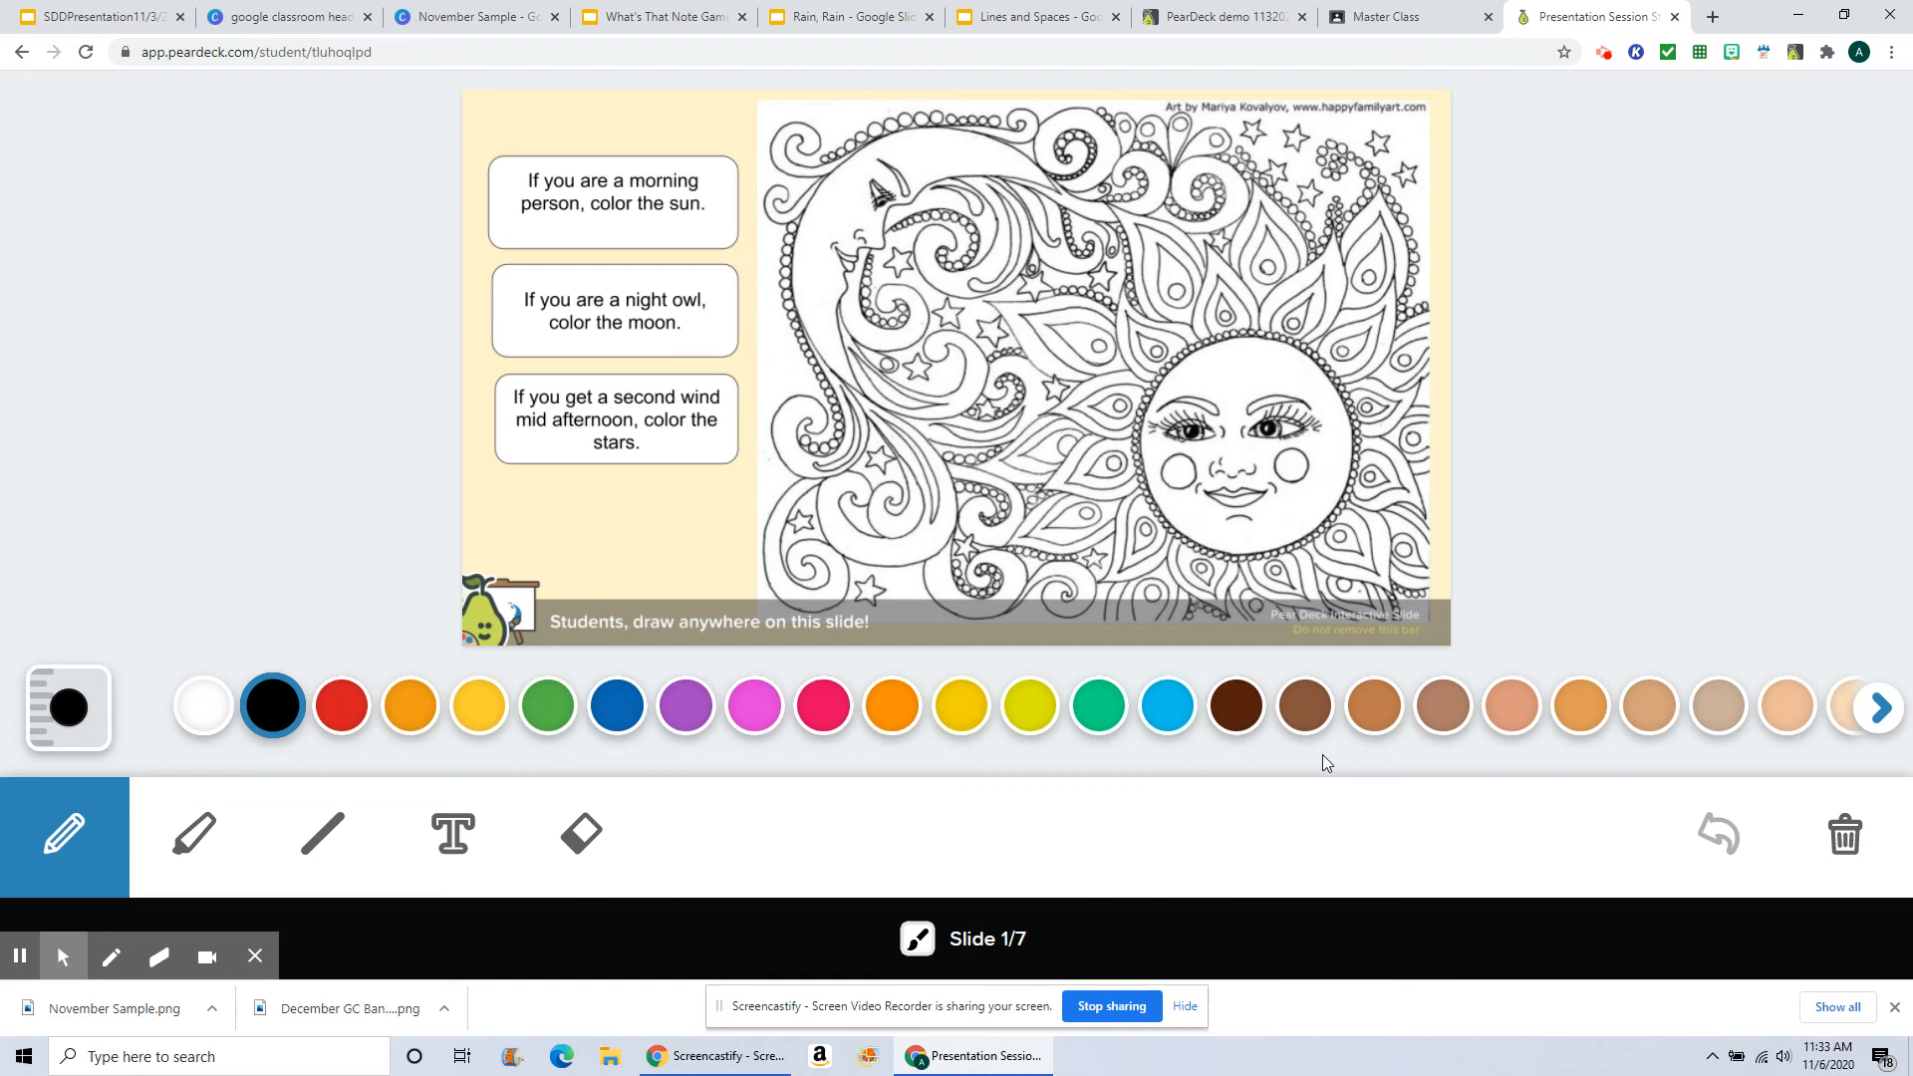
left_click(67, 709)
left_click(41, 533)
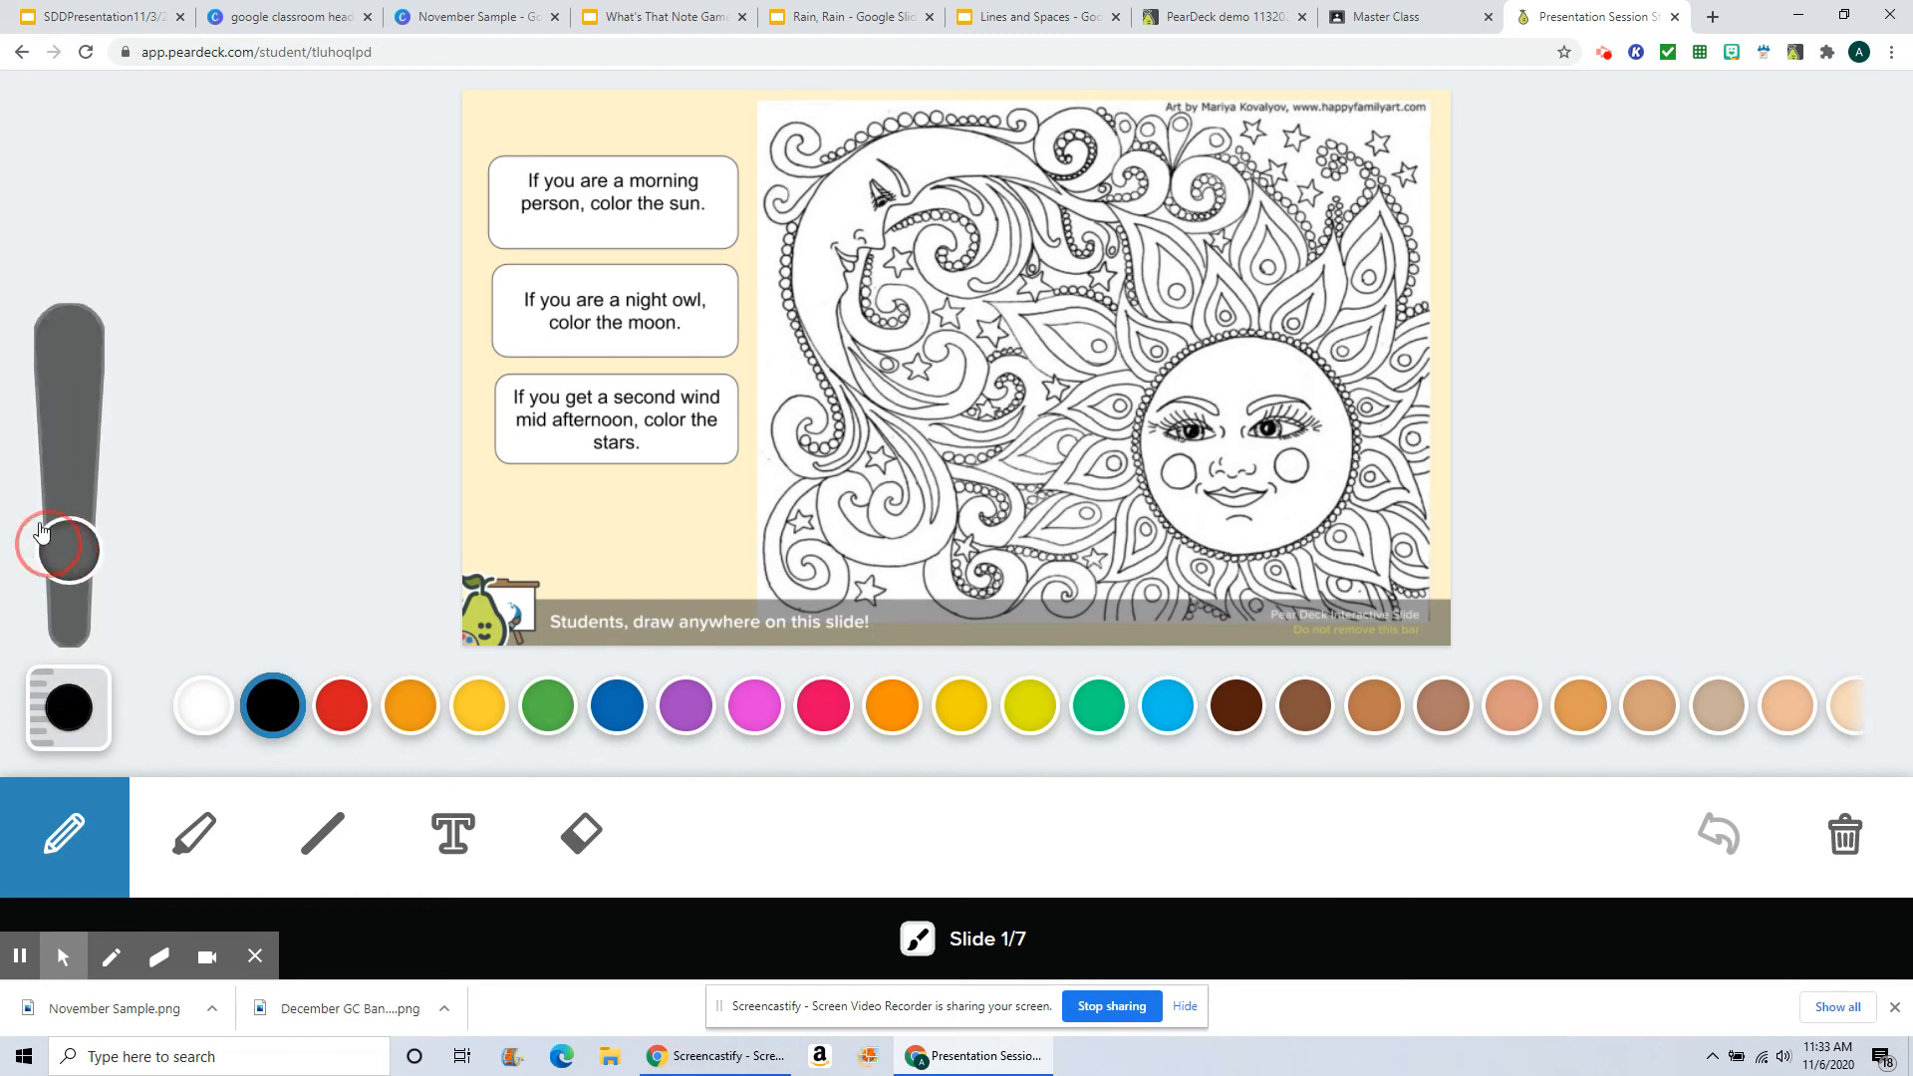
mouse_move(40, 533)
left_mouse_down()
mouse_move(55, 354)
mouse_move(73, 564)
mouse_move(72, 537)
left_mouse_up()
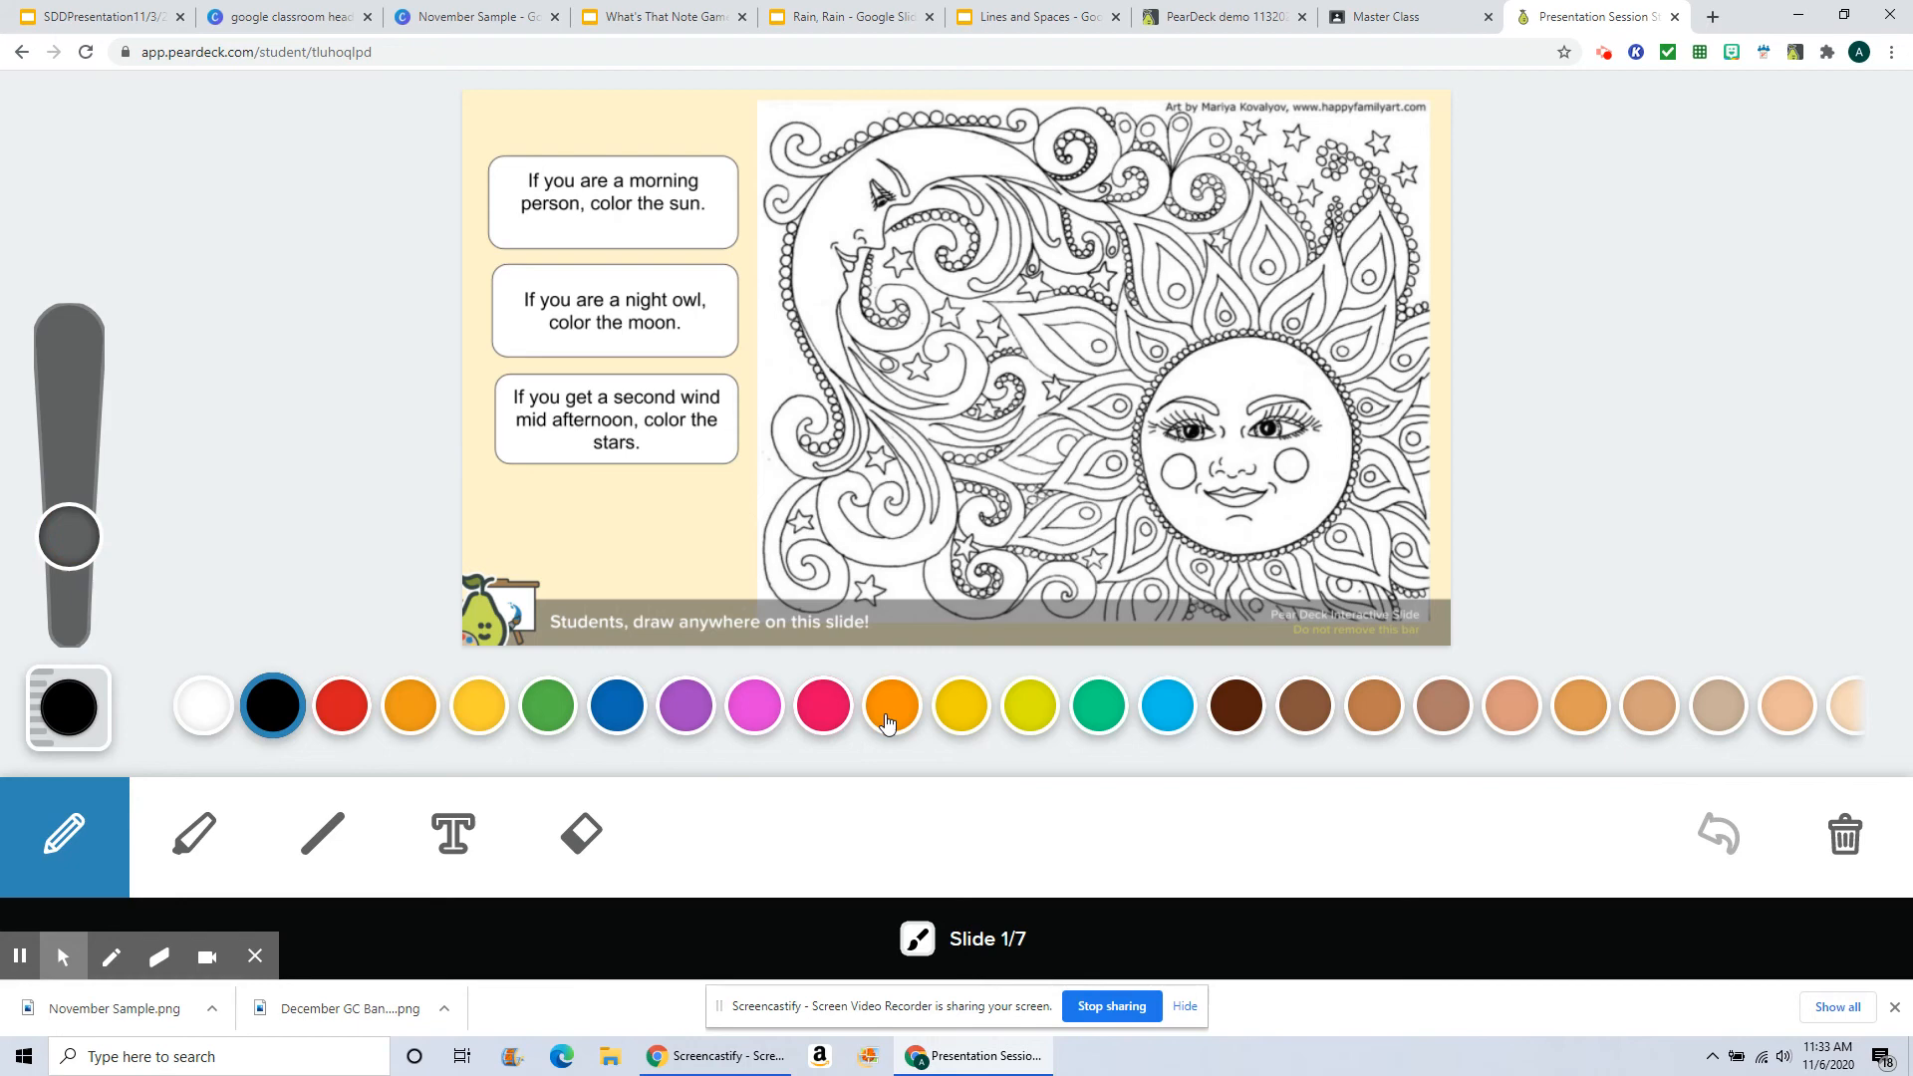
Step: Choose the pink pen colour and stamp dots on several stars in the coloring slide
left_click(753, 705)
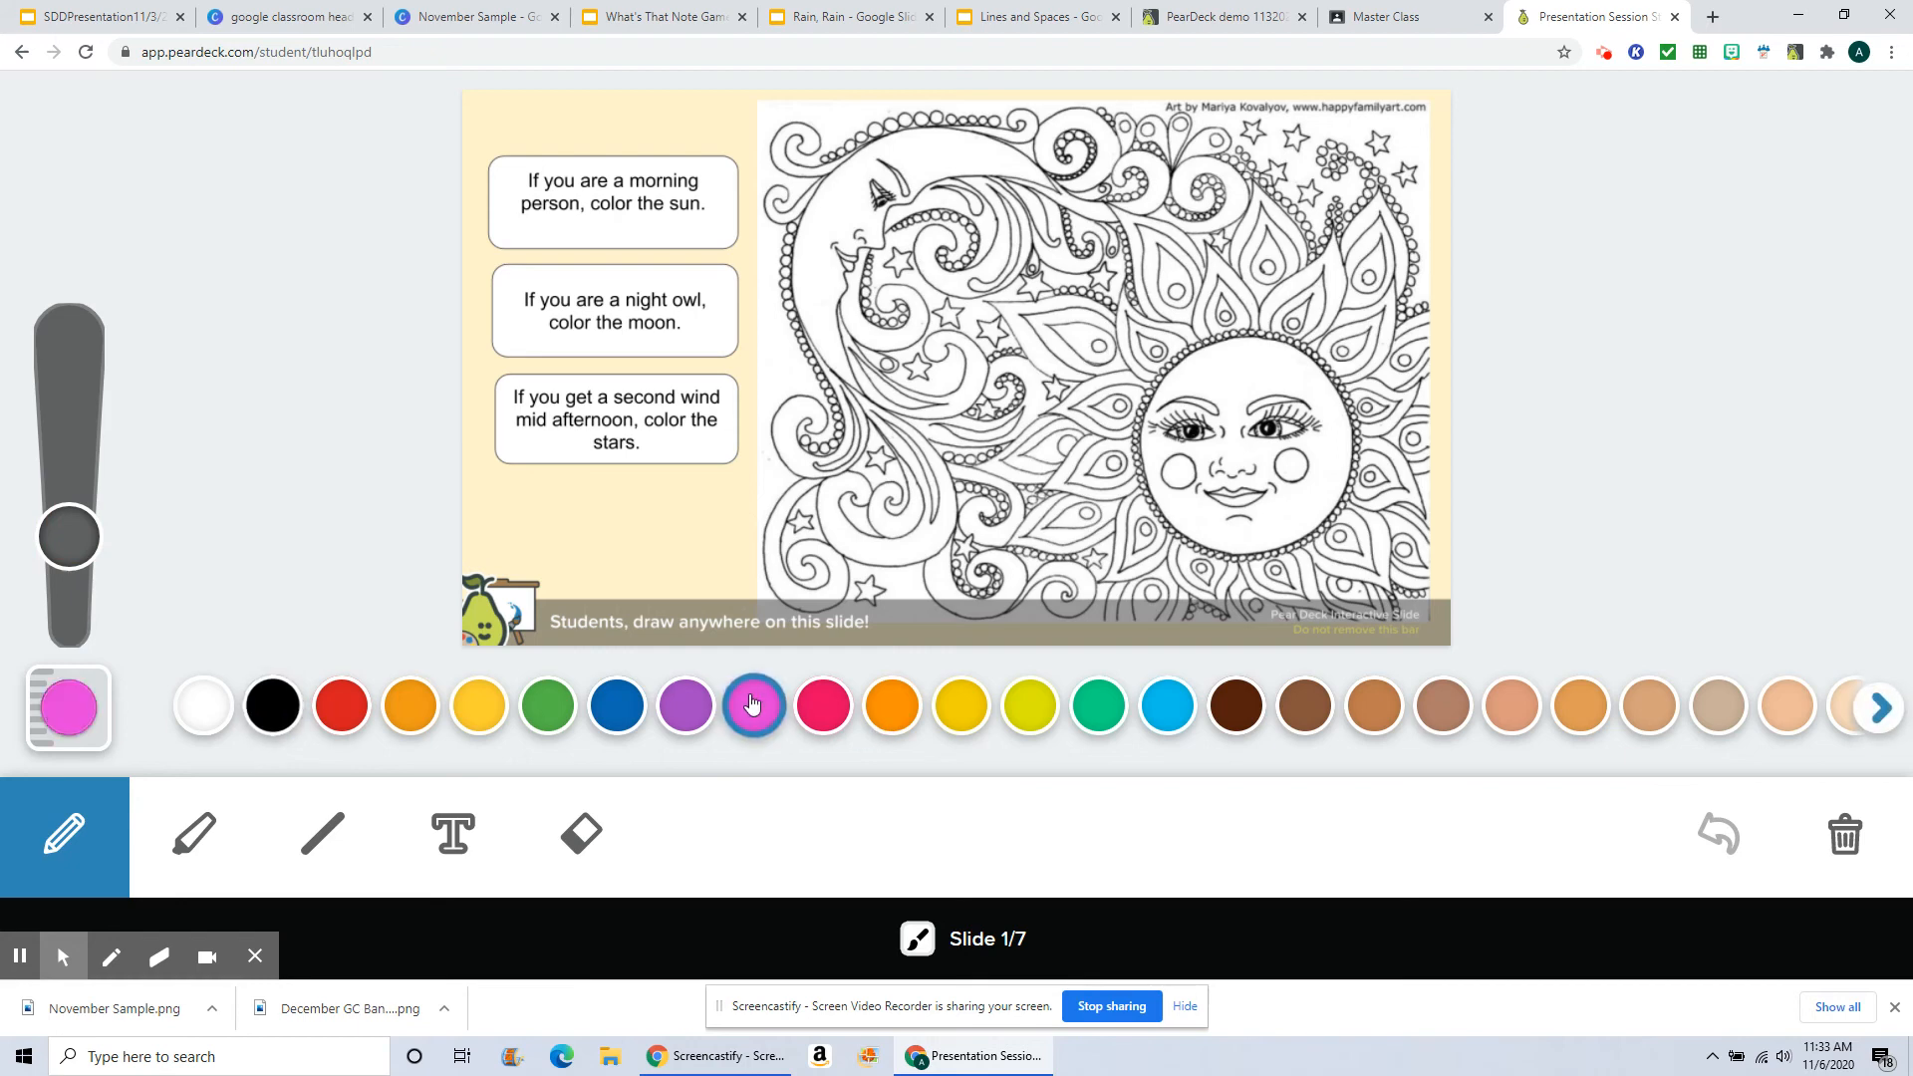
left_click(869, 590)
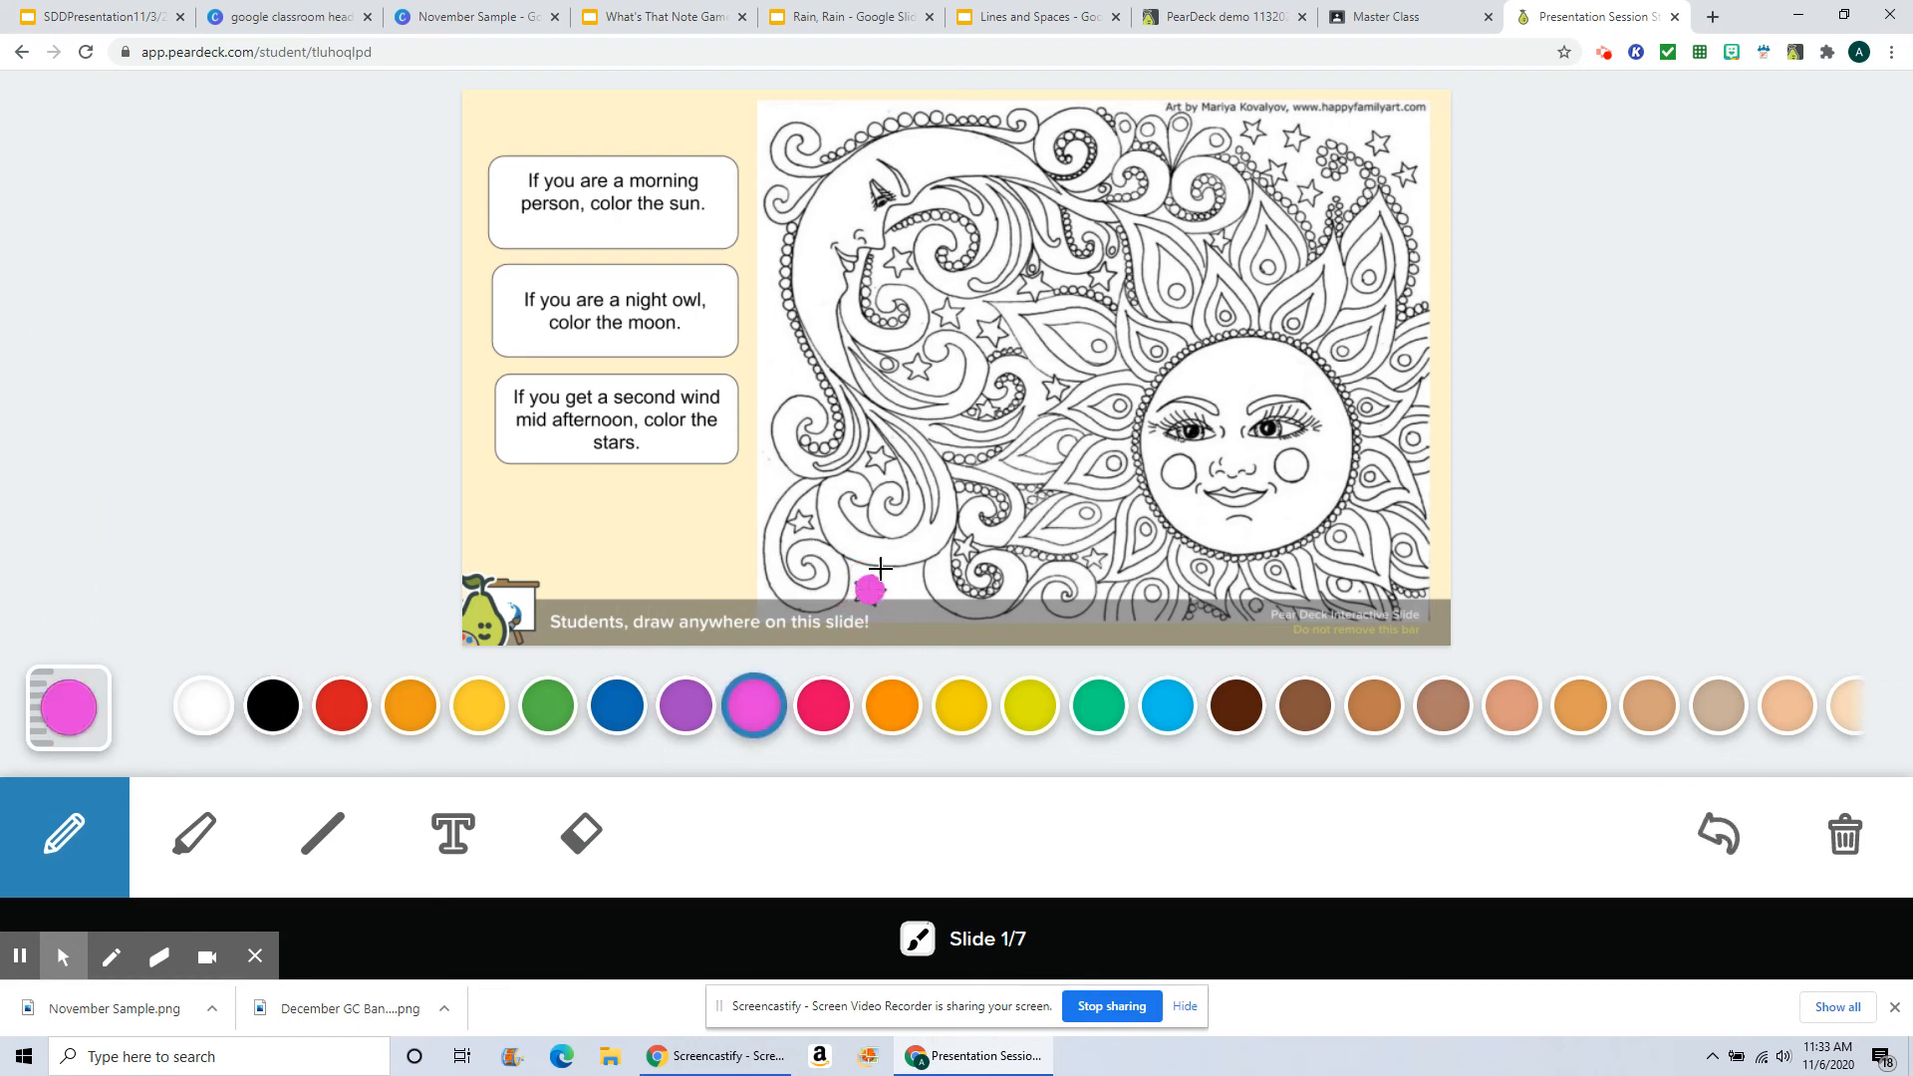
left_click(799, 520)
left_click(879, 461)
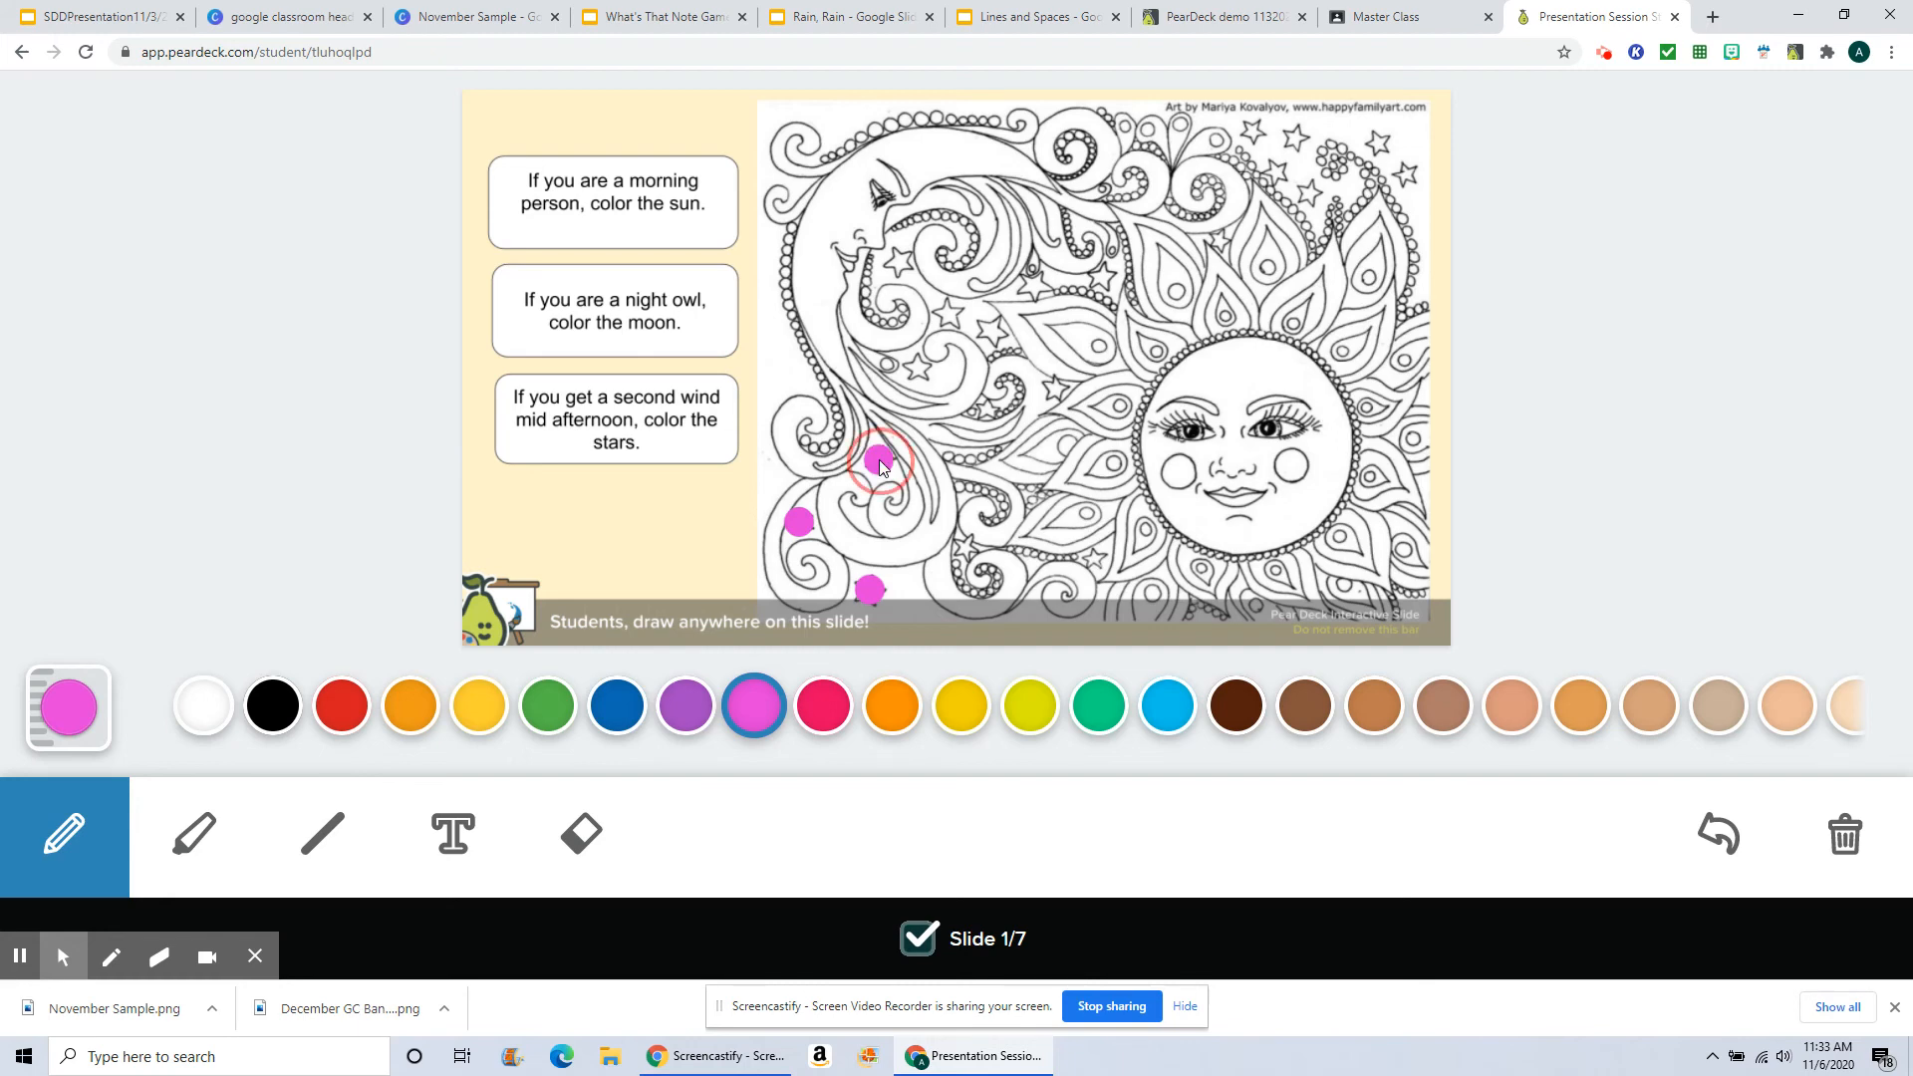
left_click(915, 365)
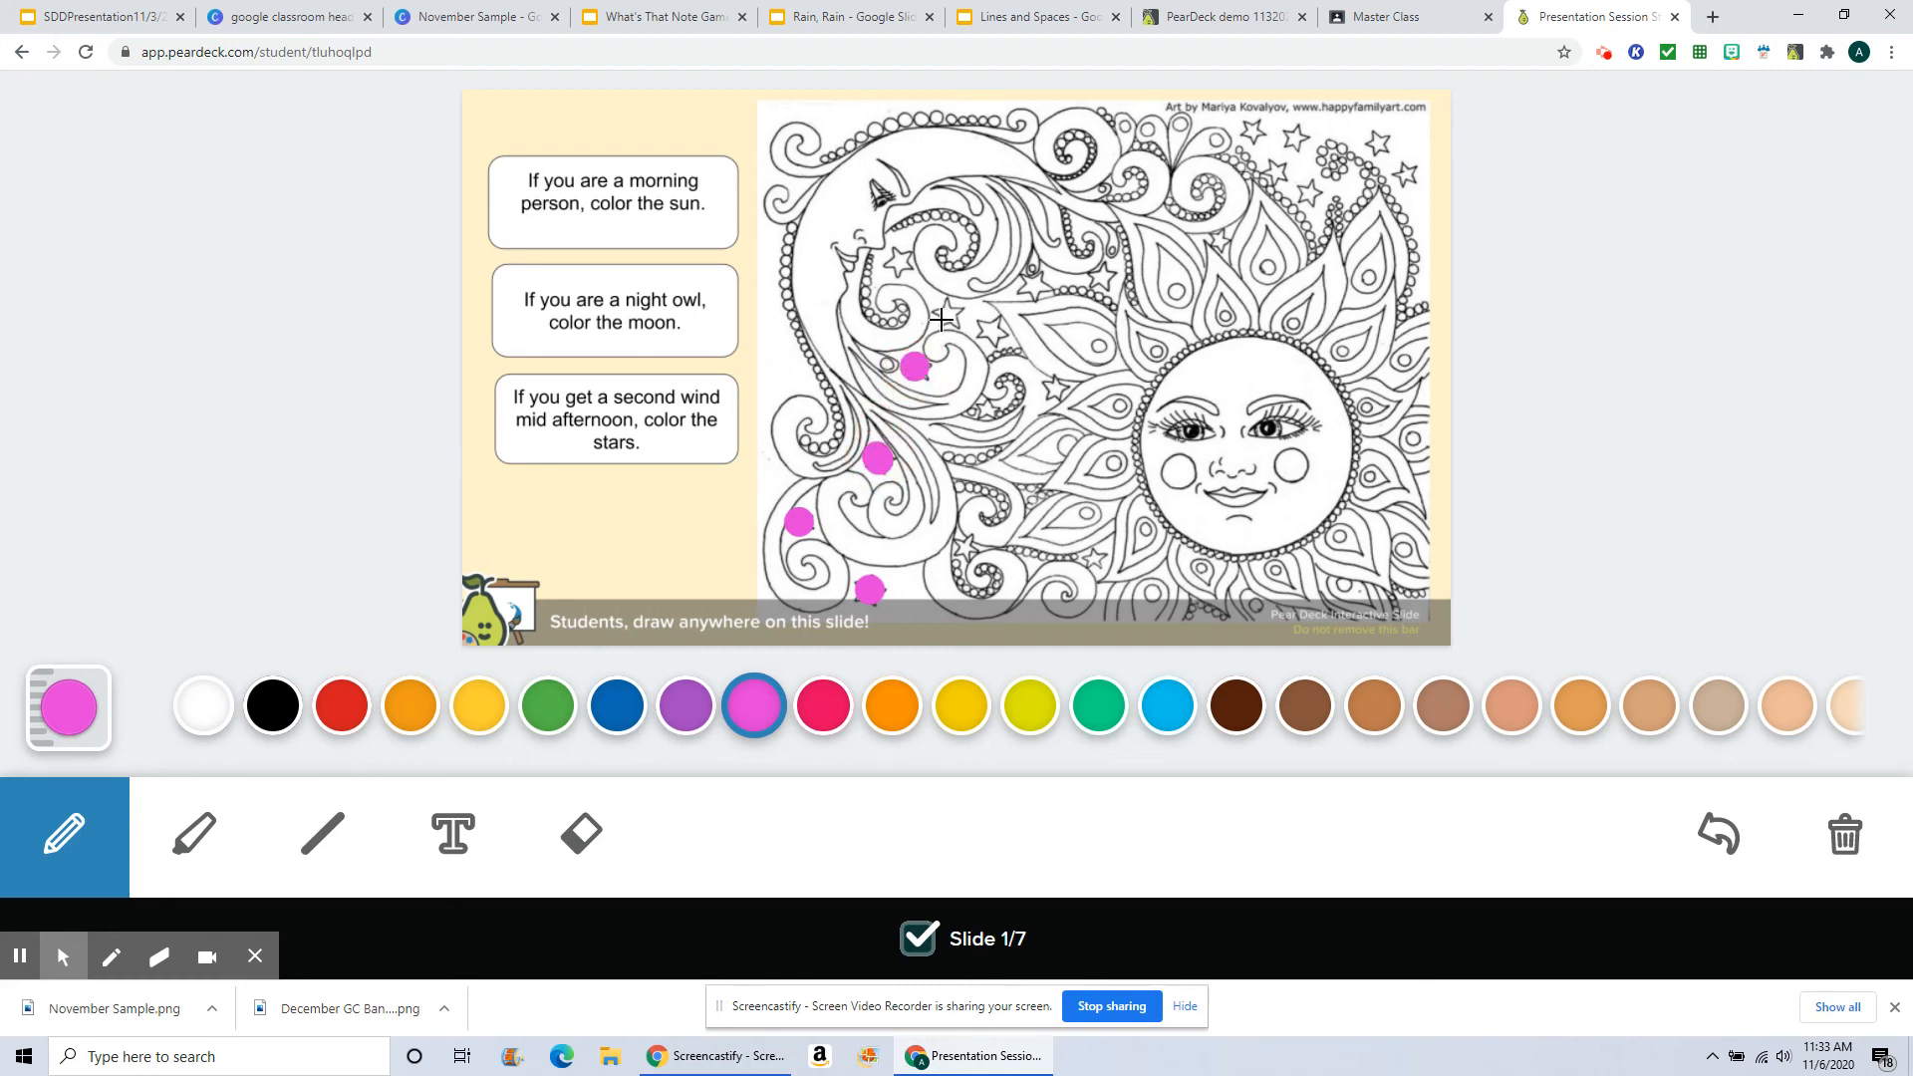
left_click(947, 312)
left_click(993, 326)
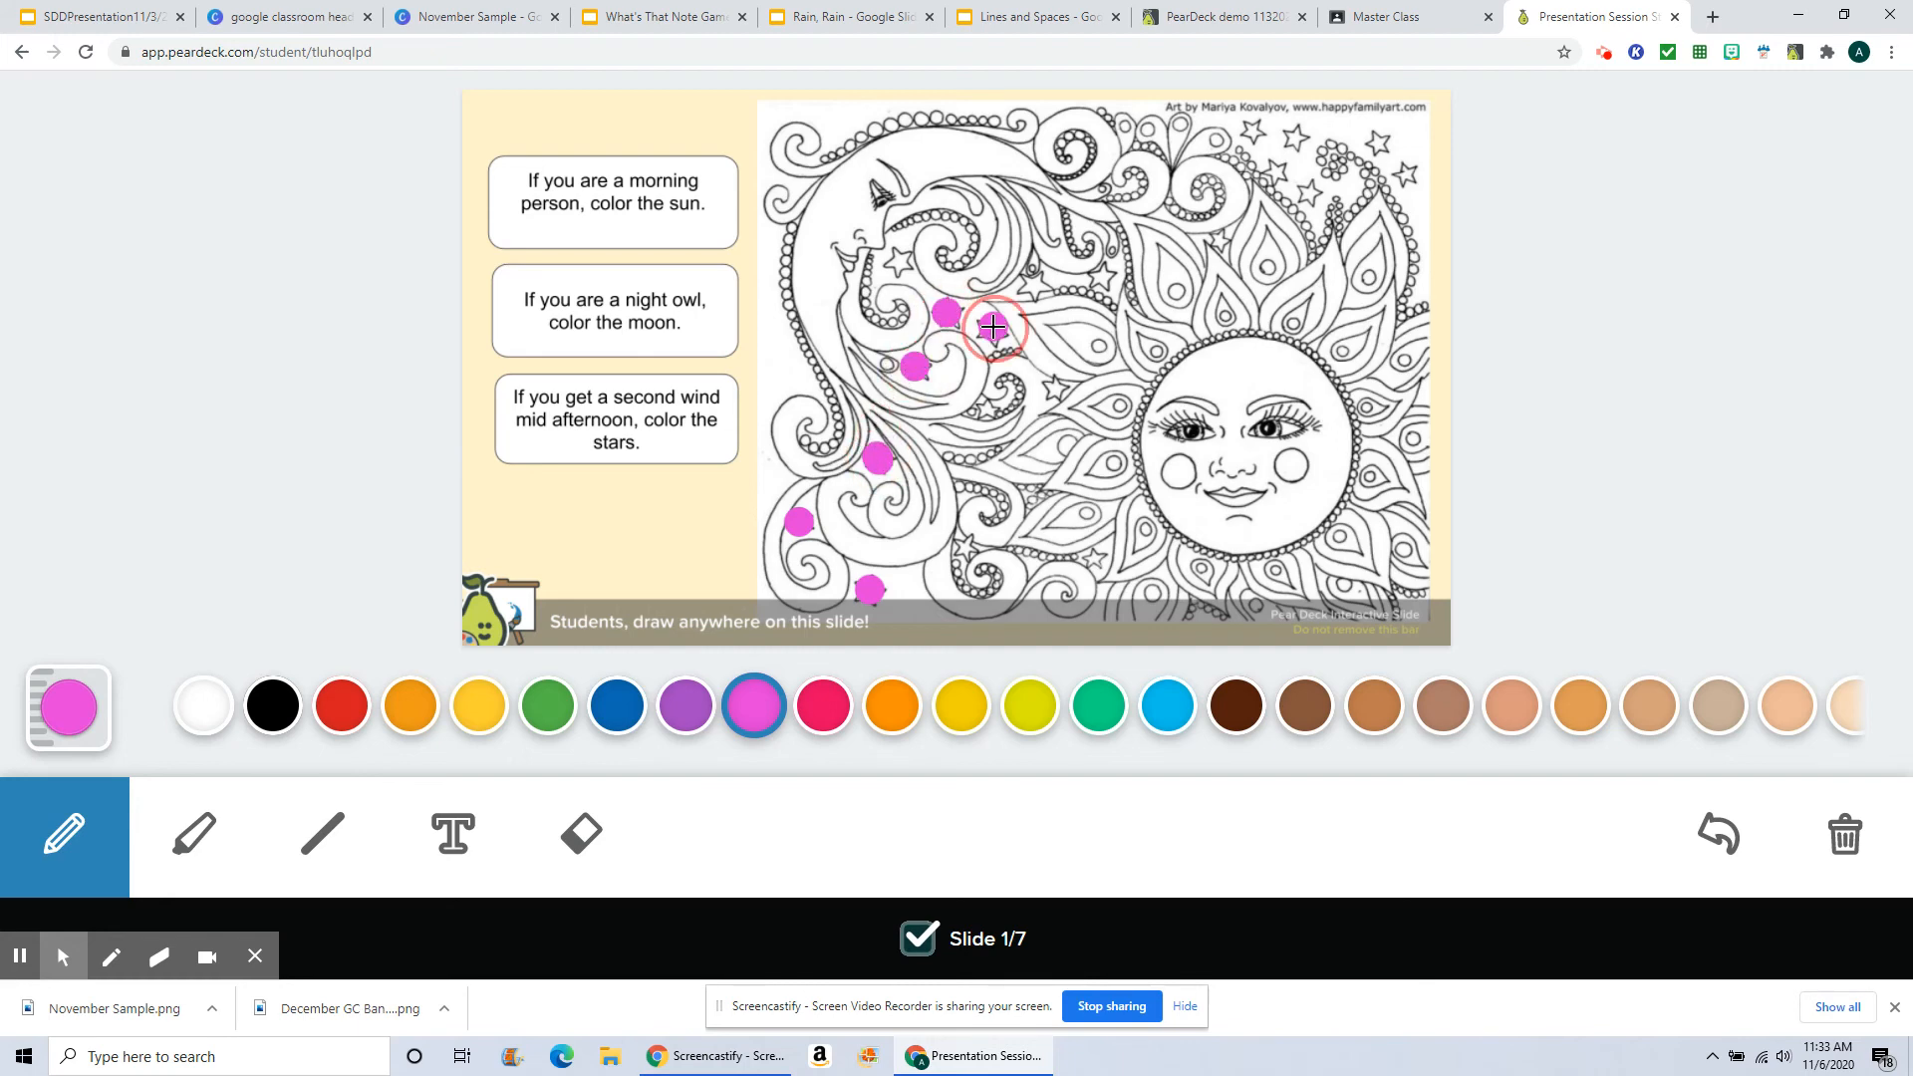
left_click(902, 262)
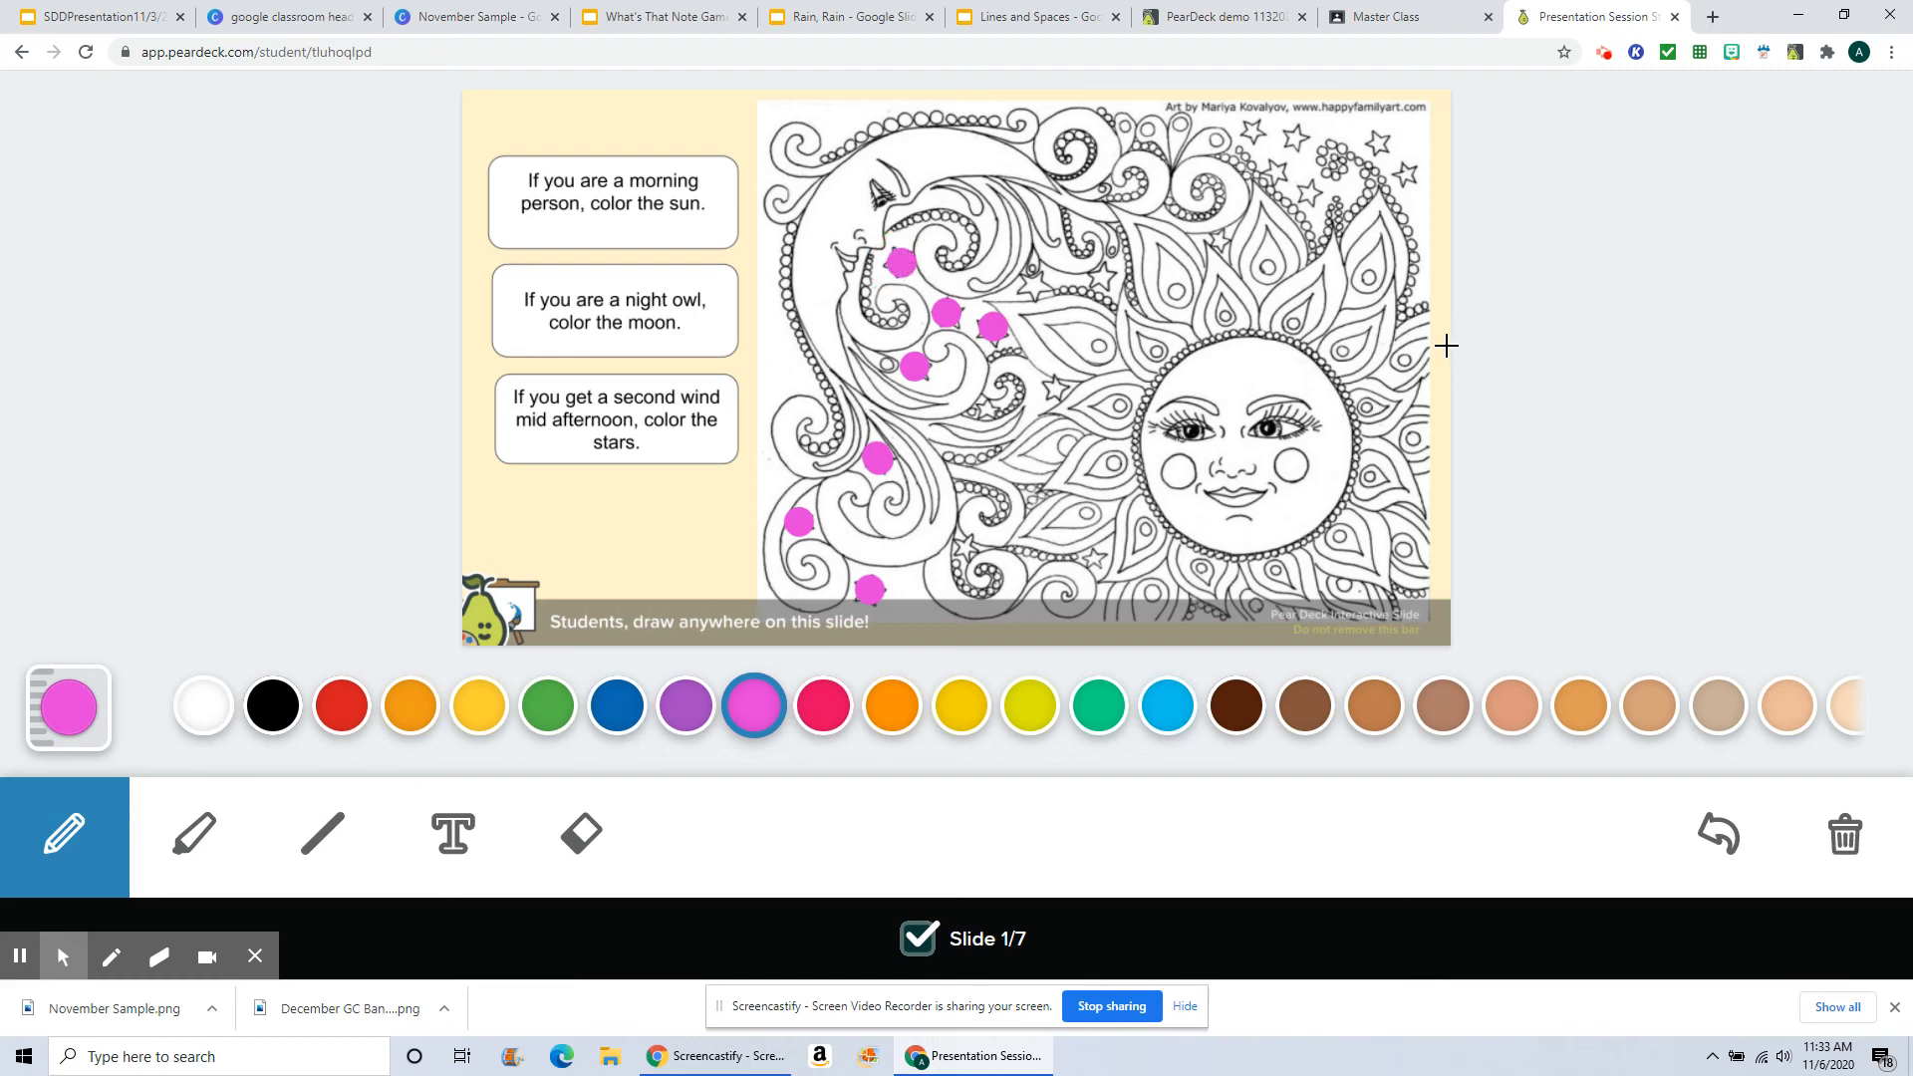
Step: Switch to the presenter tab and show the student responses on the slide
left_click(1231, 24)
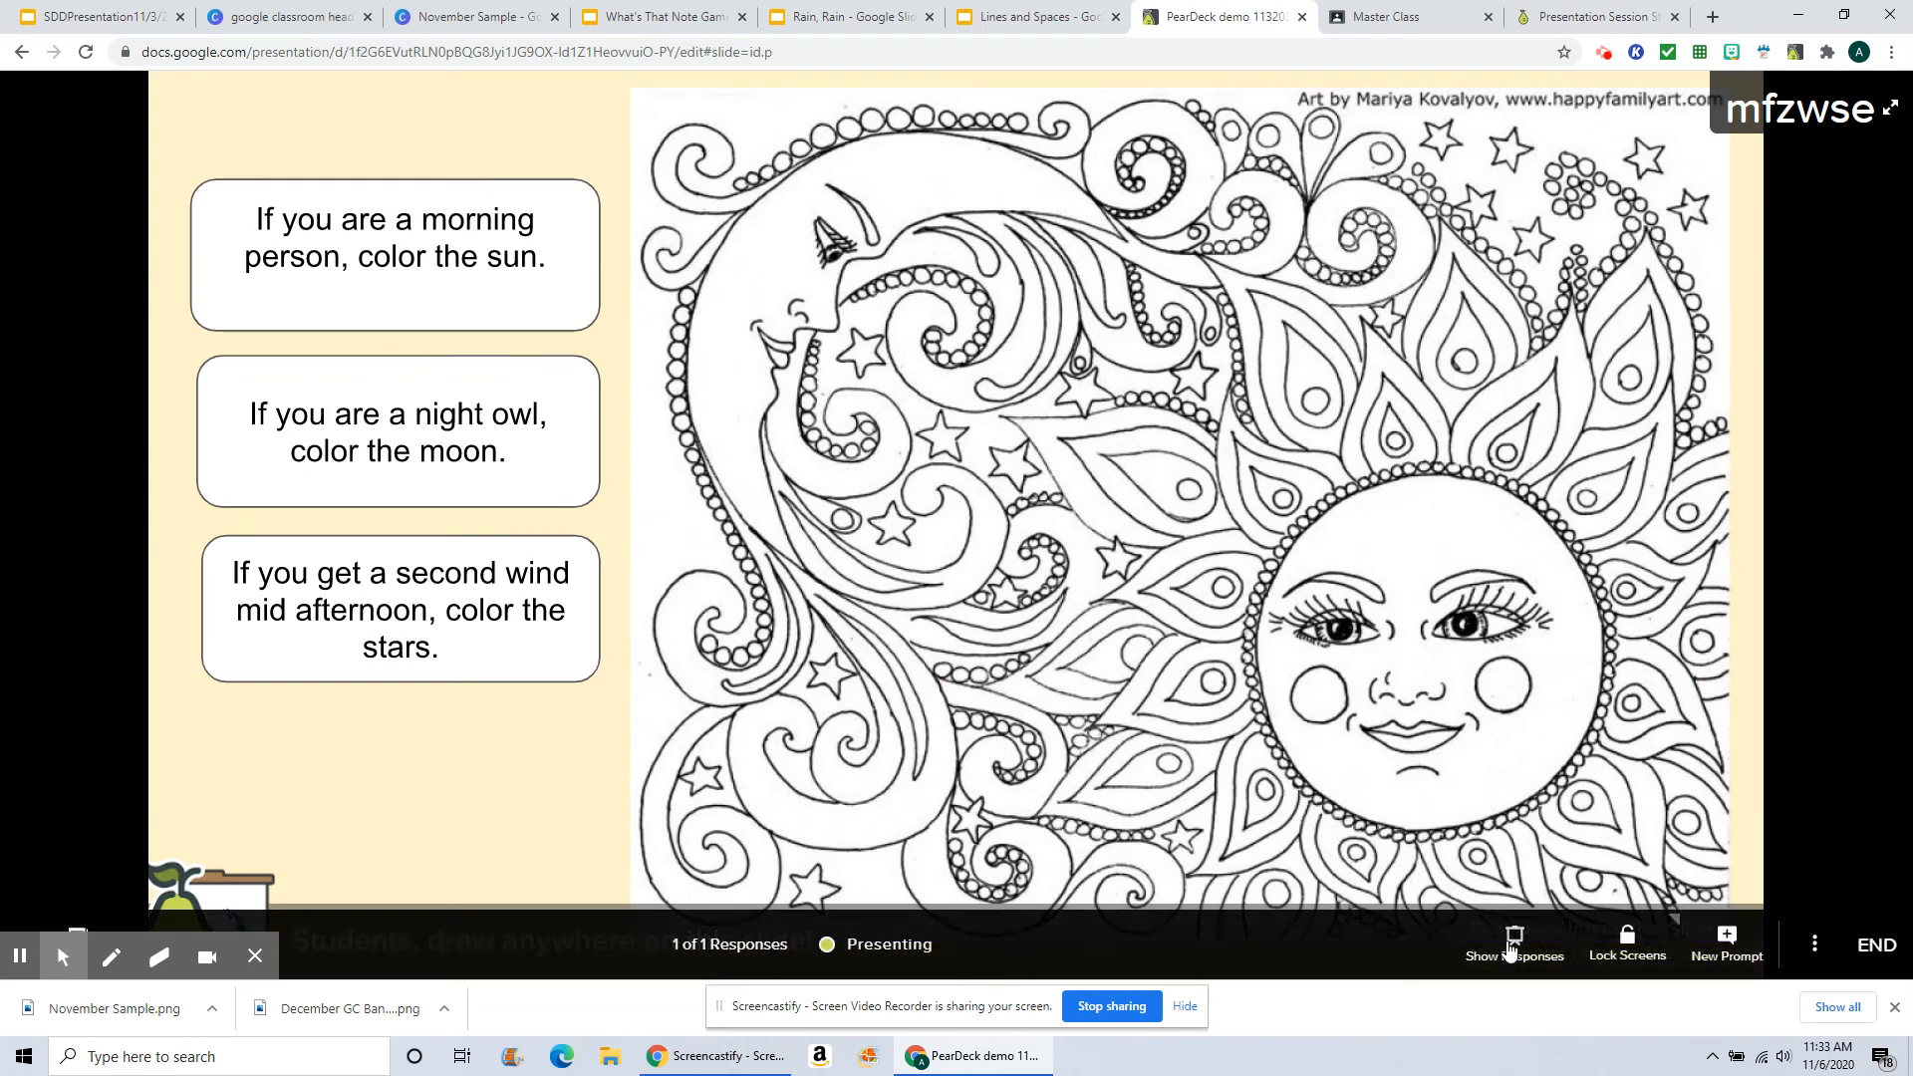
left_click(1512, 947)
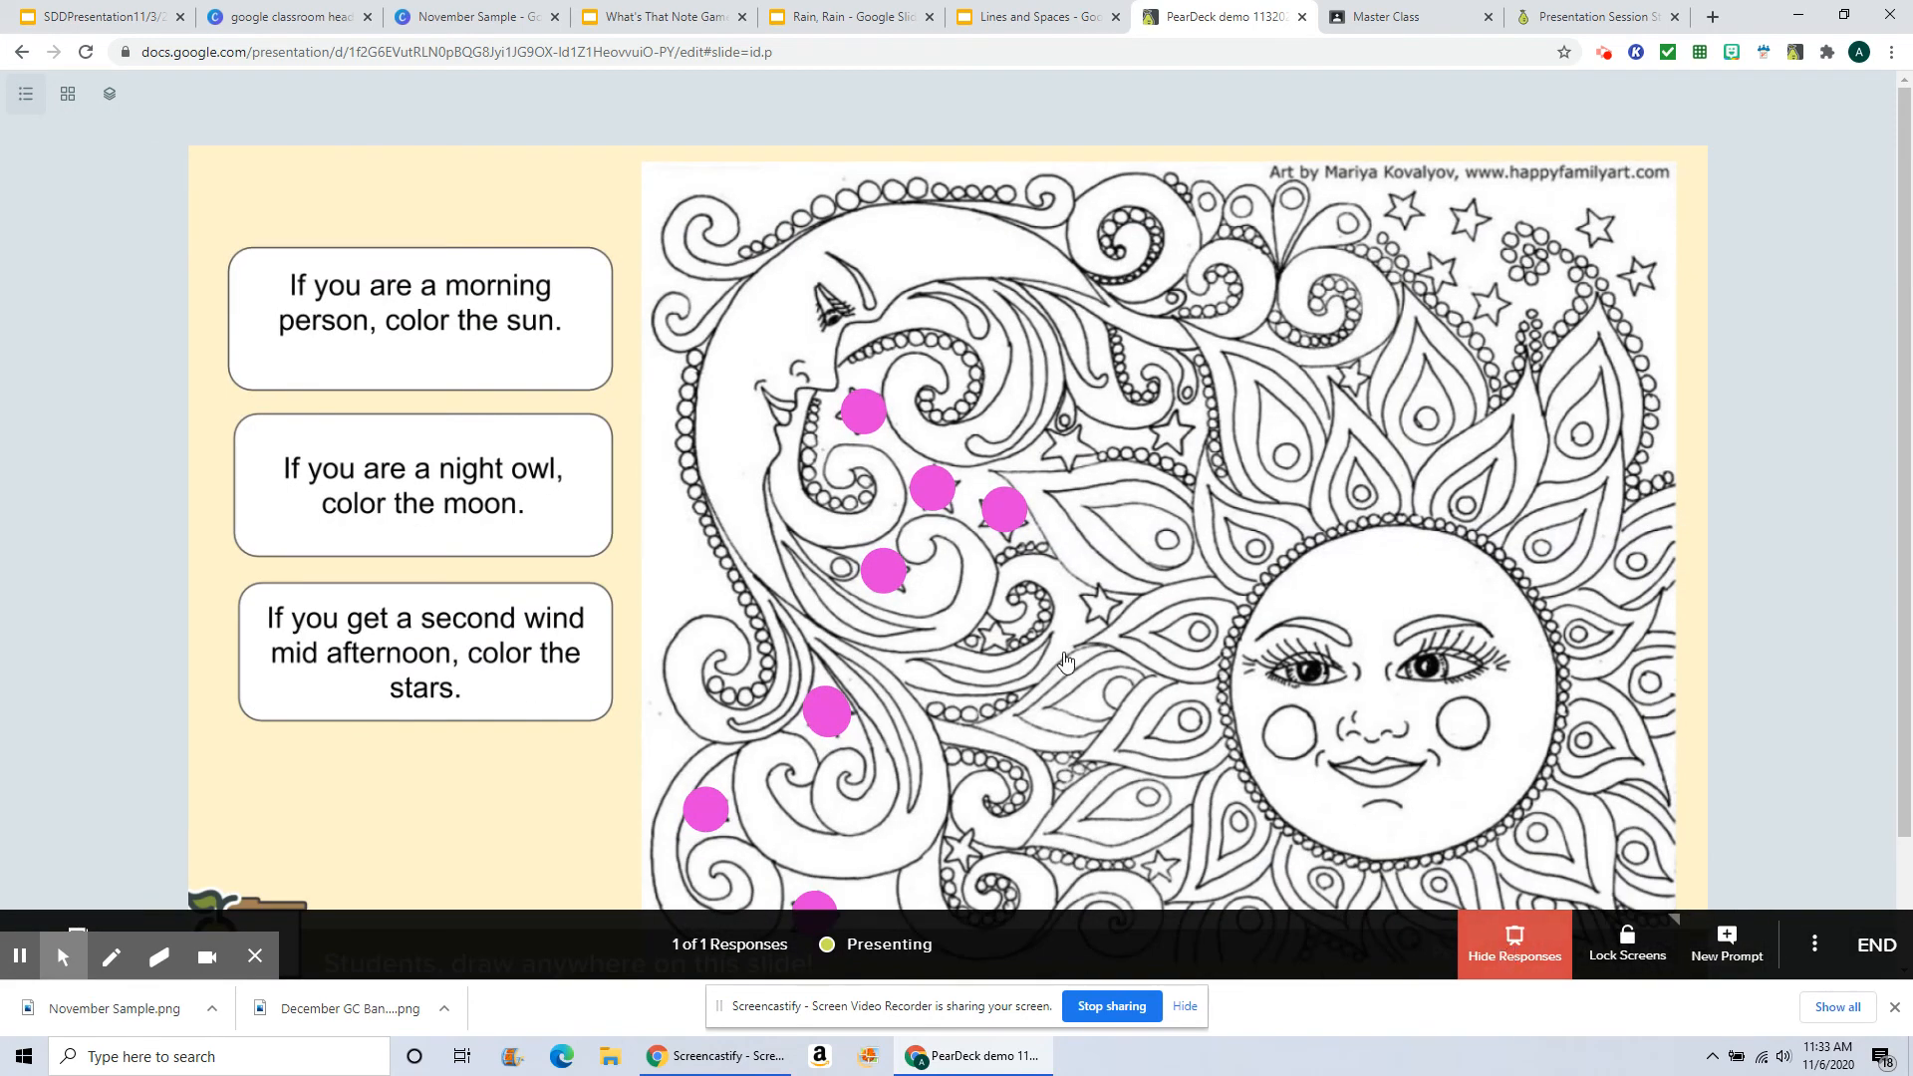
scroll(1067, 647, "down", 2)
scroll(1066, 648, "down", 1)
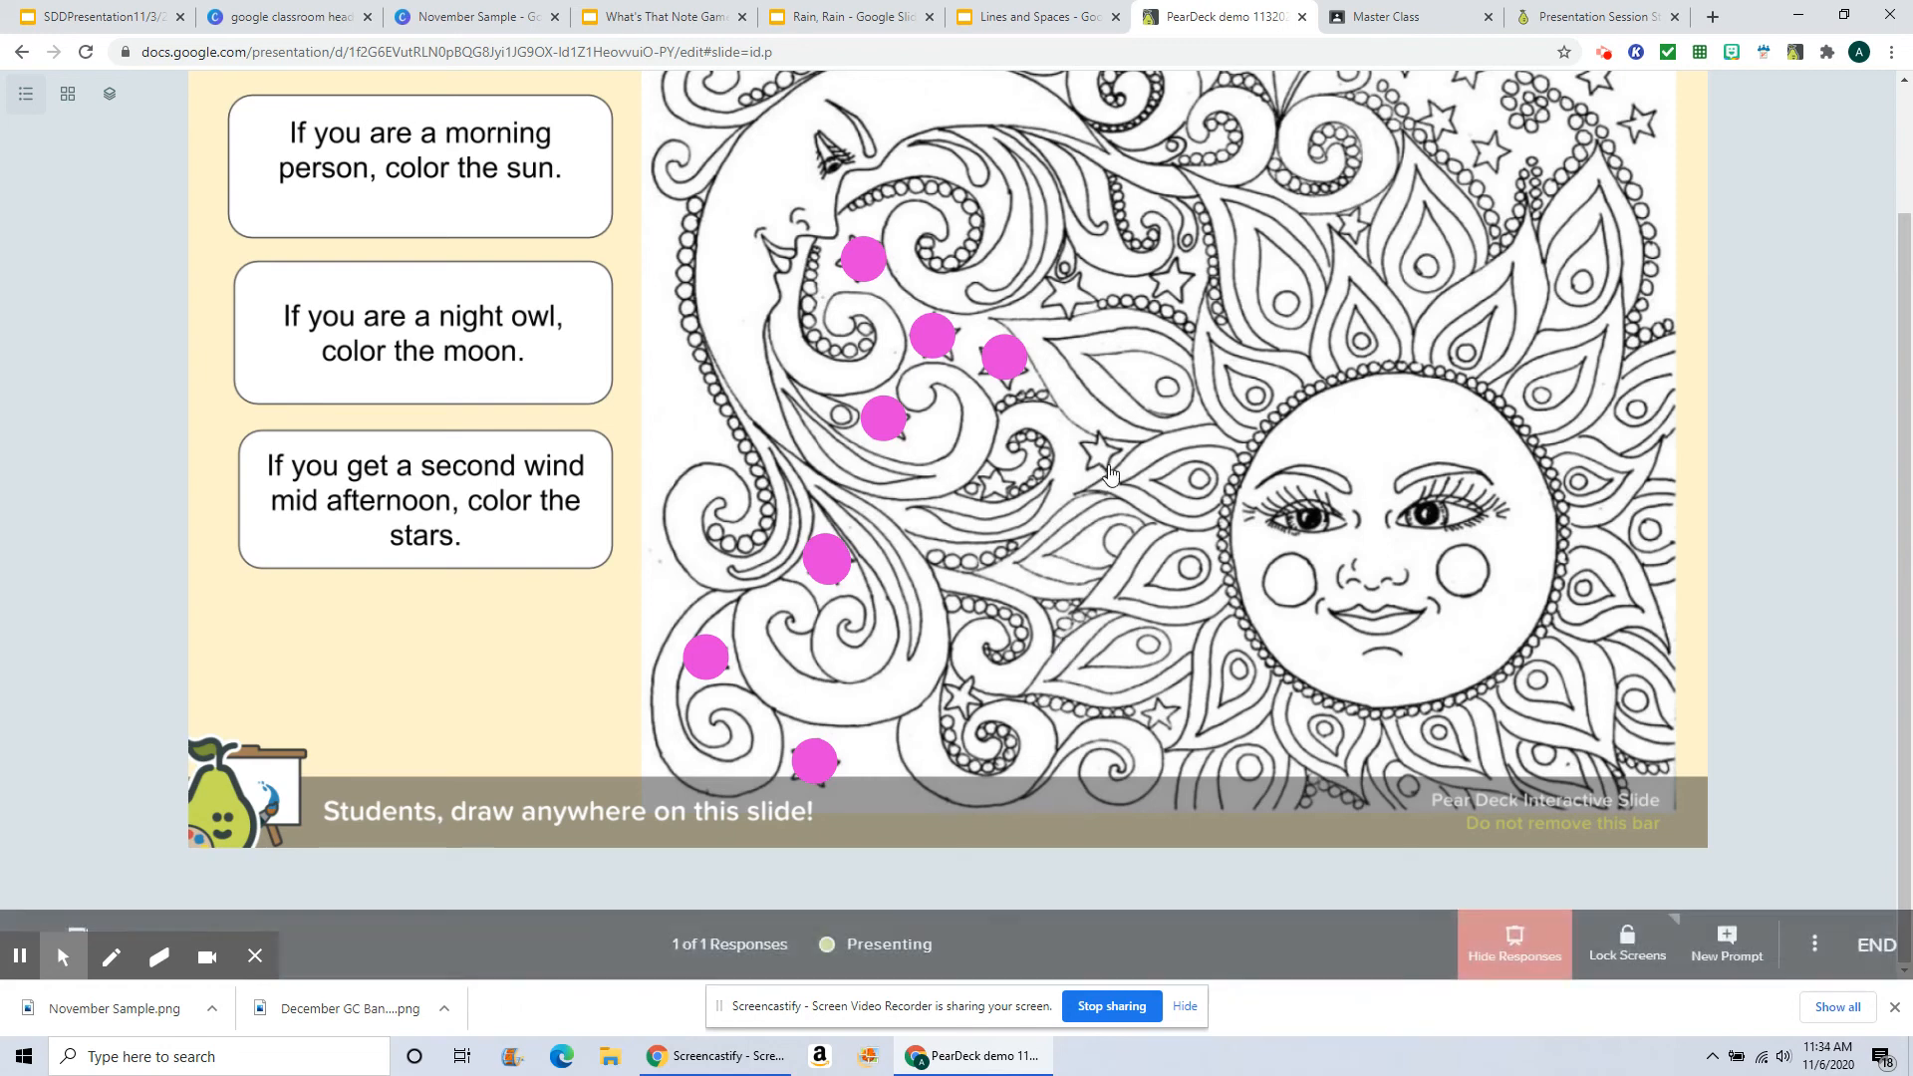
scroll(1076, 516, "up", 1)
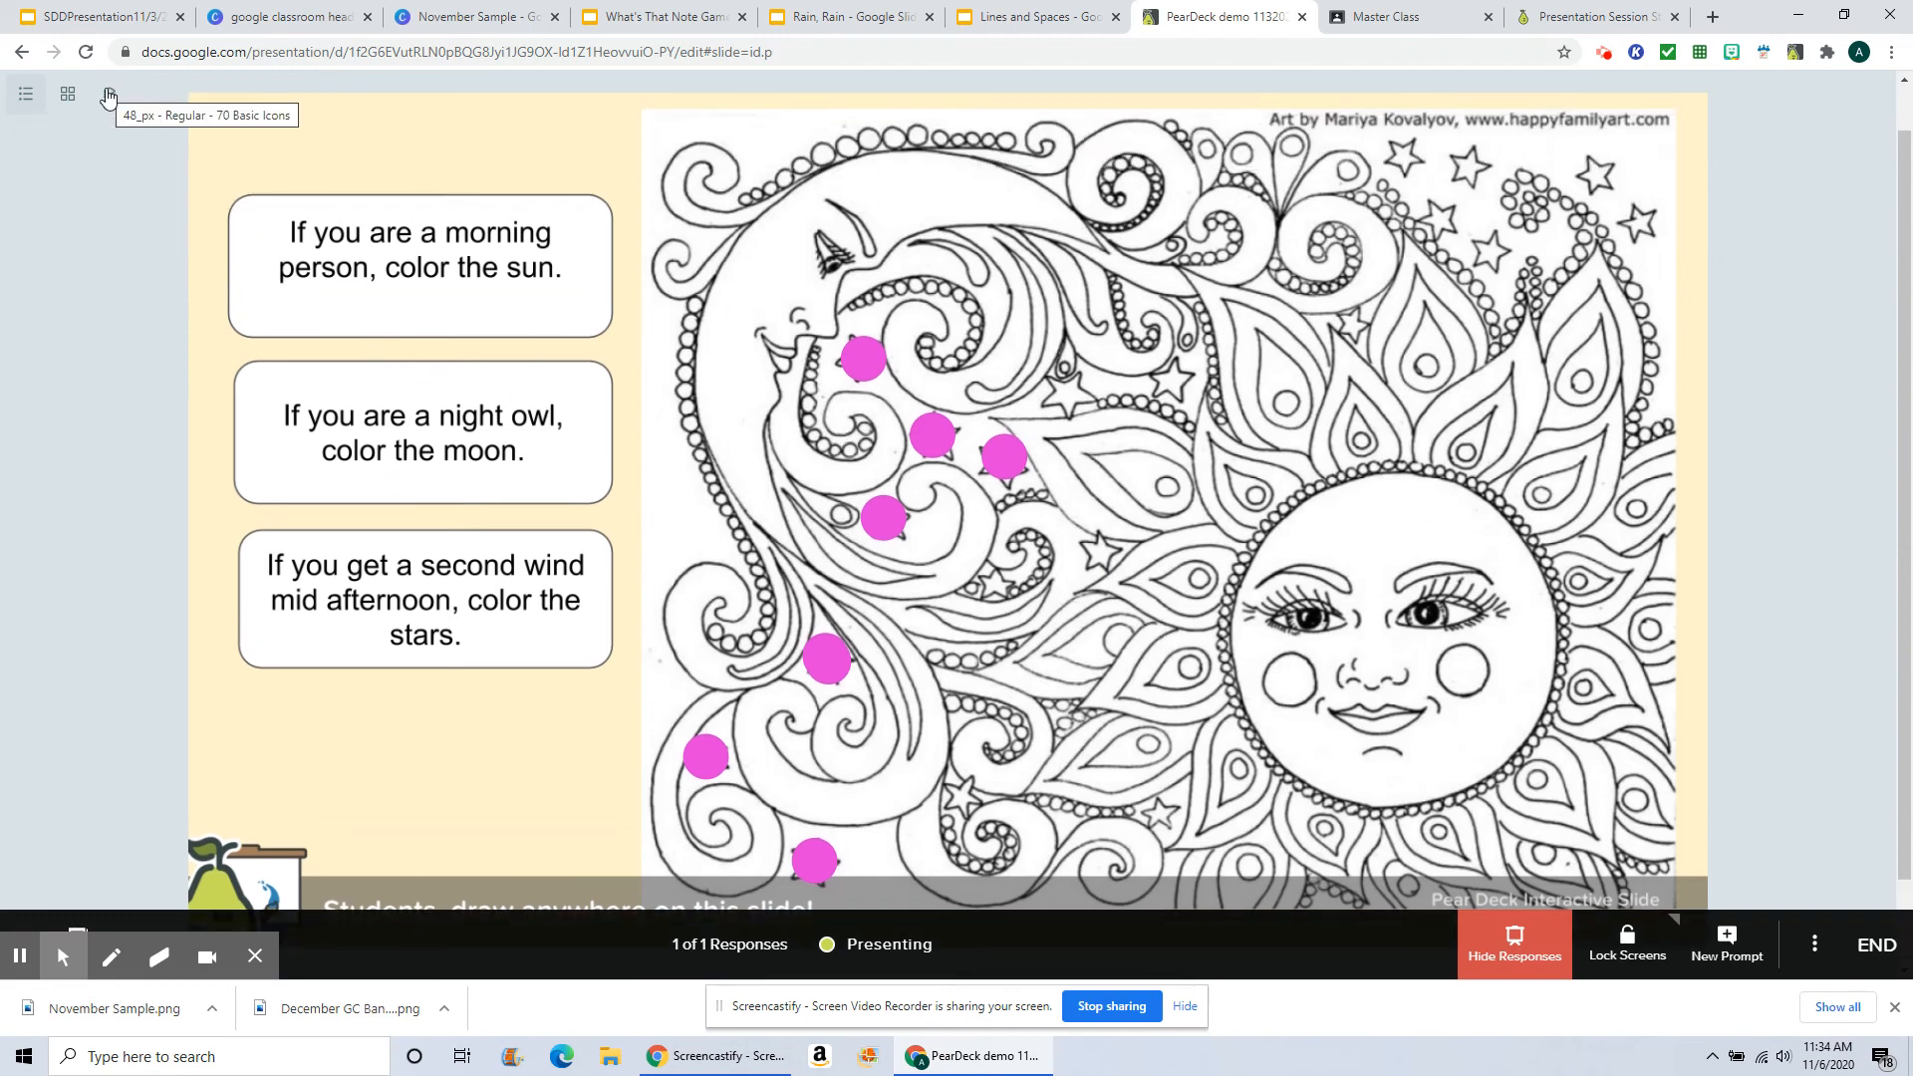
Step: Switch the responses to grid view and back to the single view, then hide the responses
left_click(68, 93)
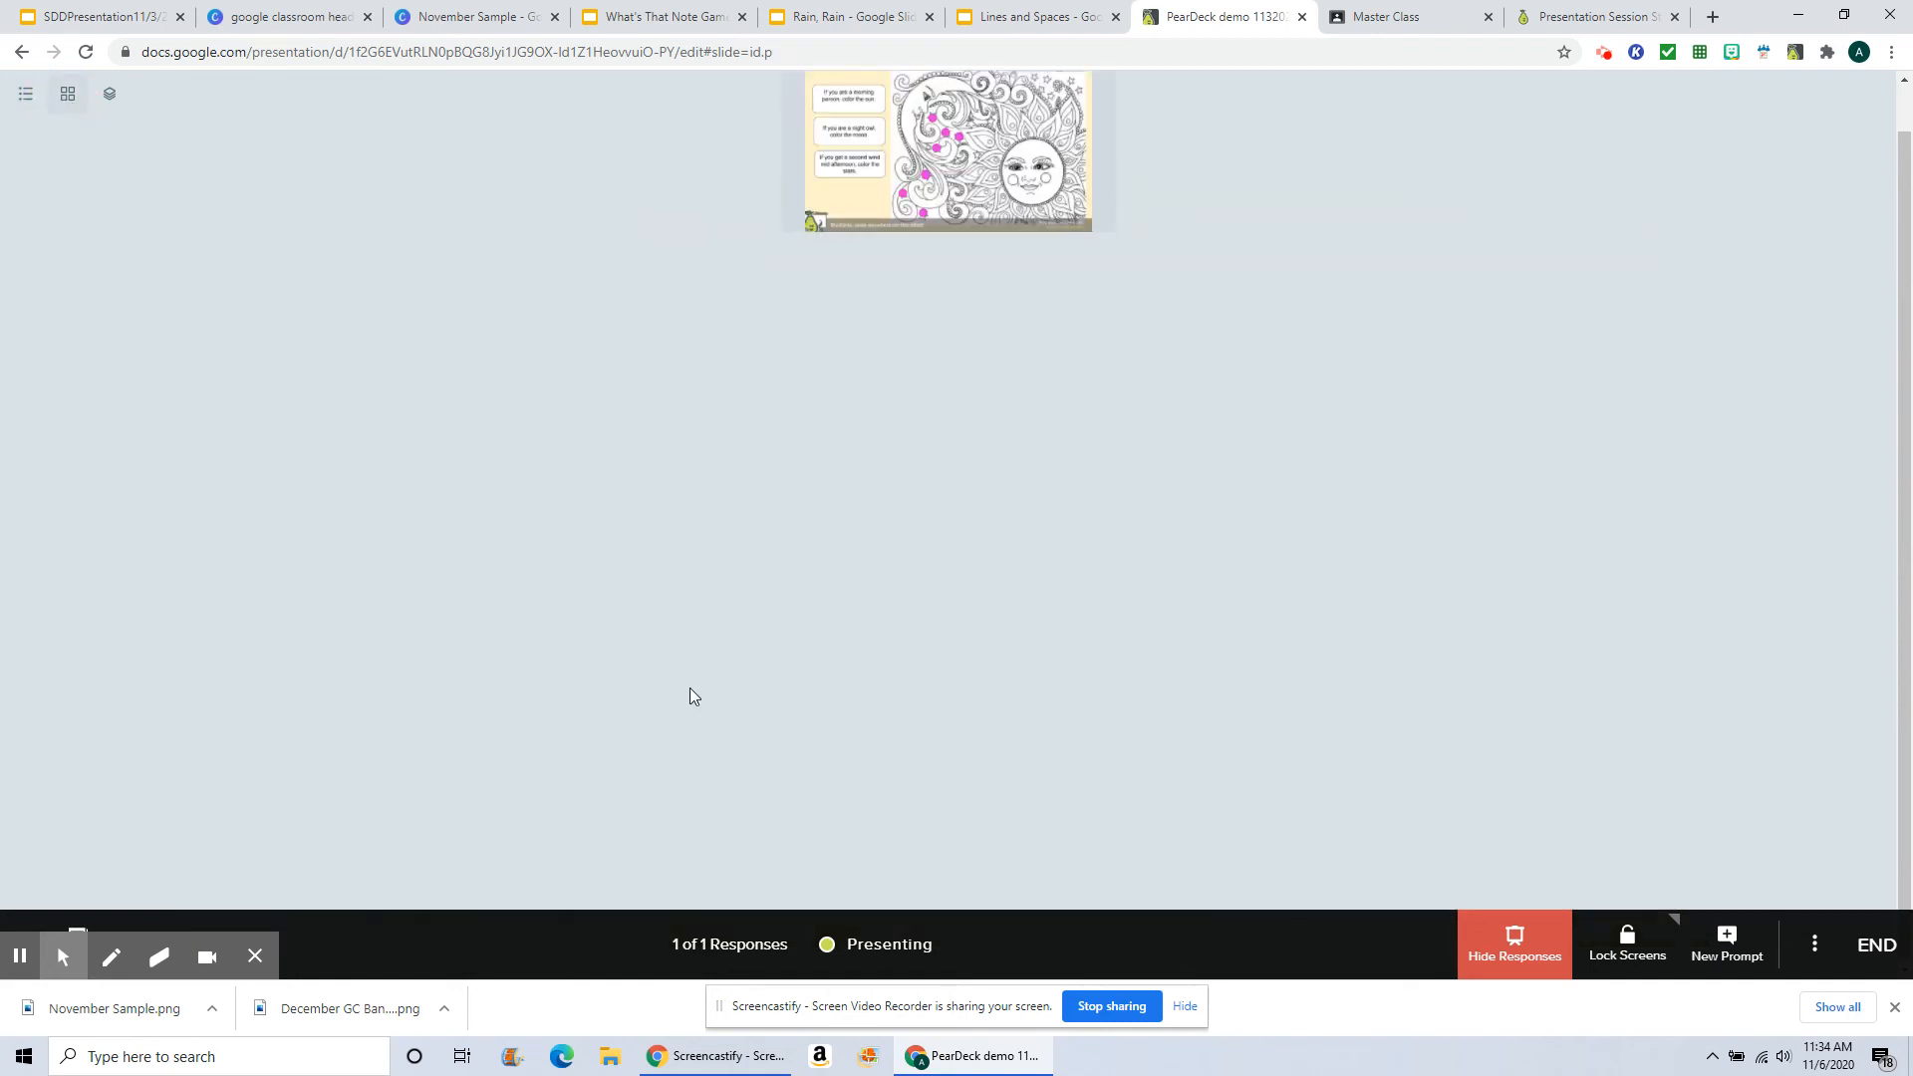
left_click(109, 94)
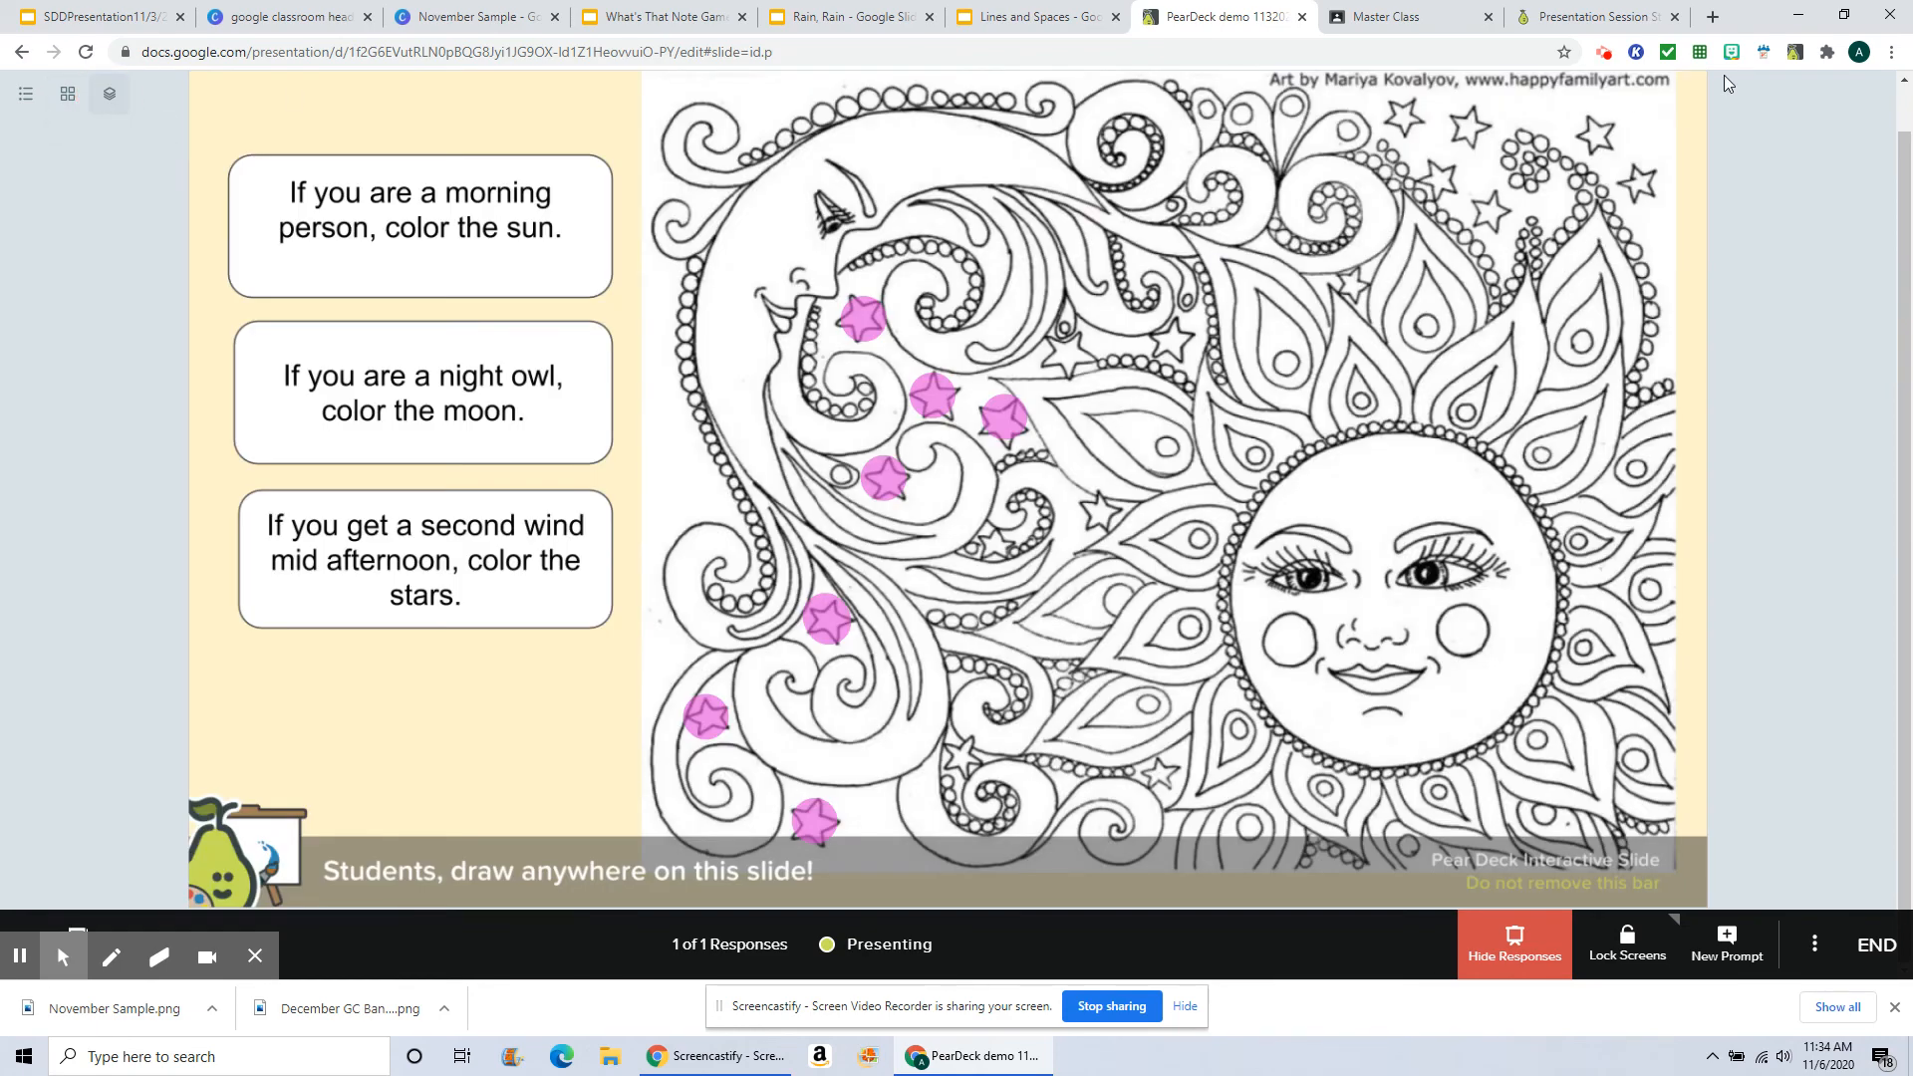
left_click(1519, 949)
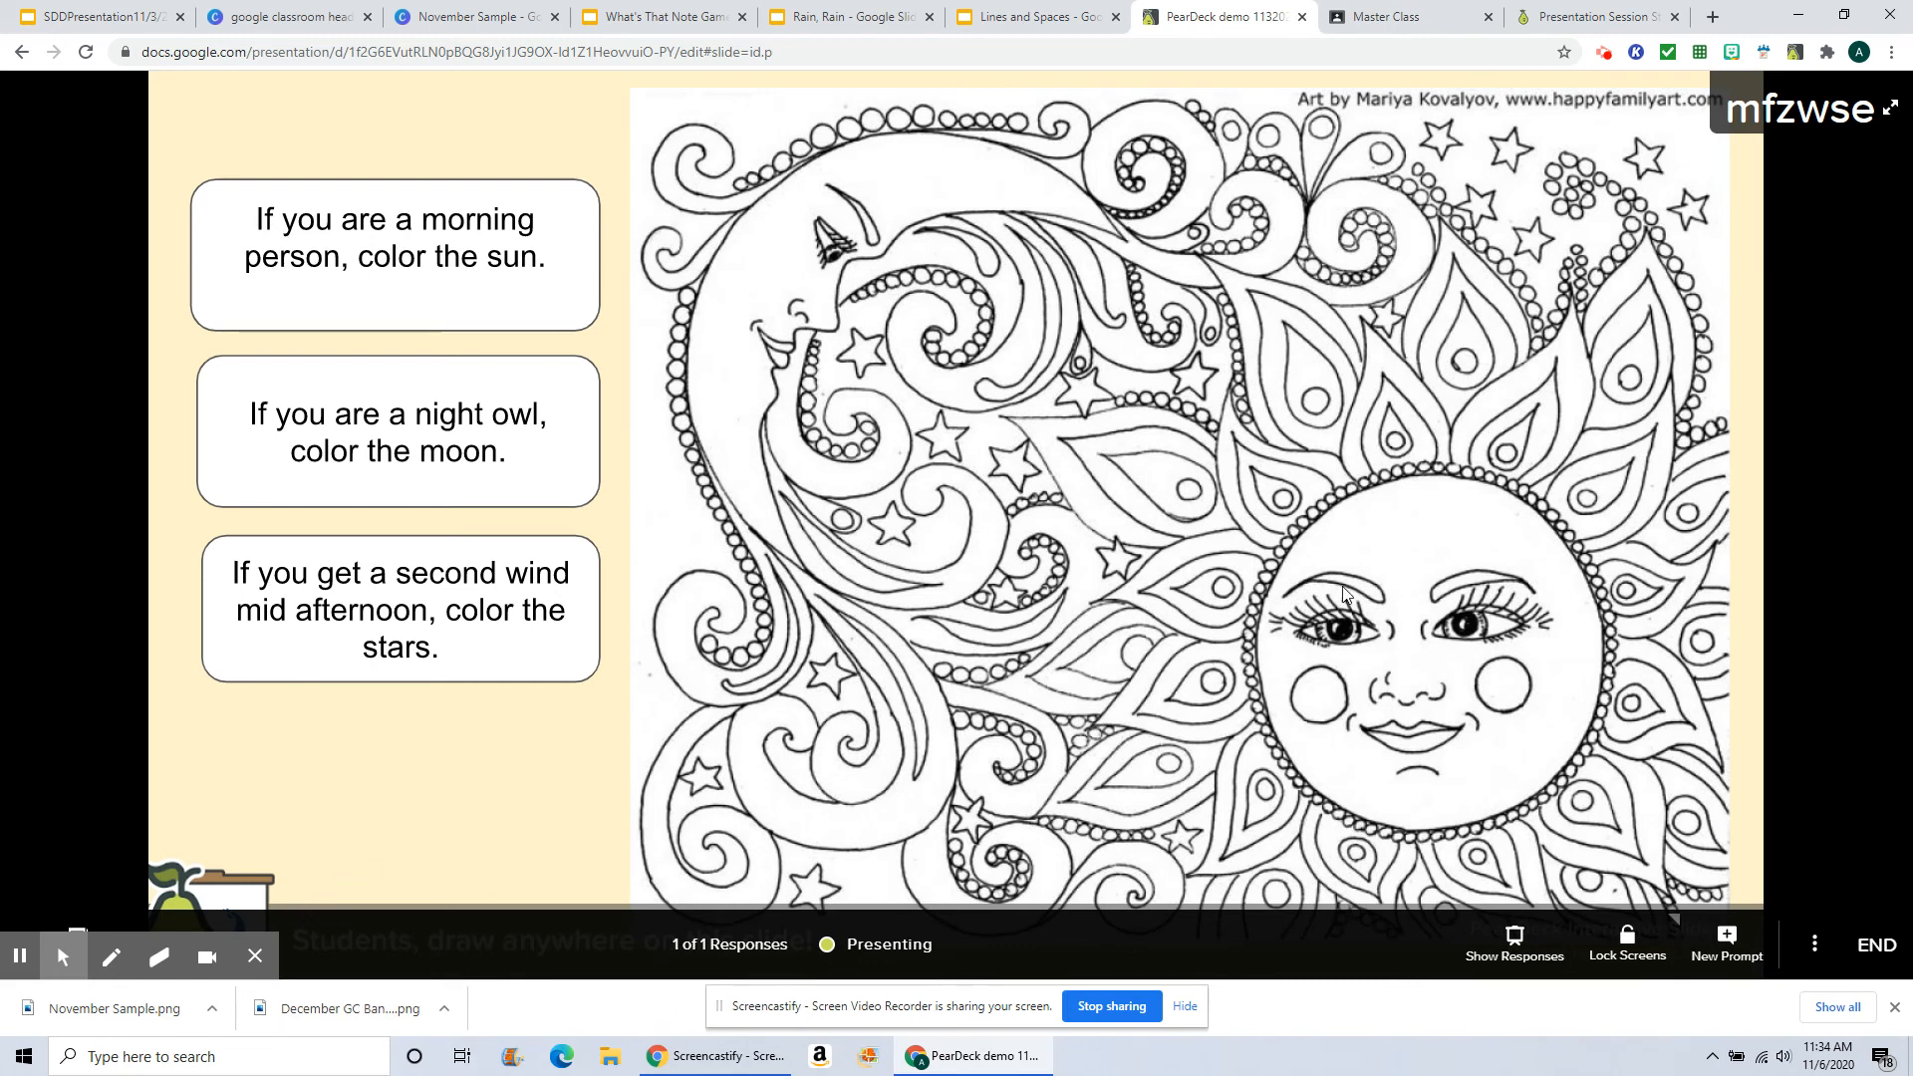
Step: Advance the presentation to the Kandinsky slide and switch to the student tab
left_click(1744, 520)
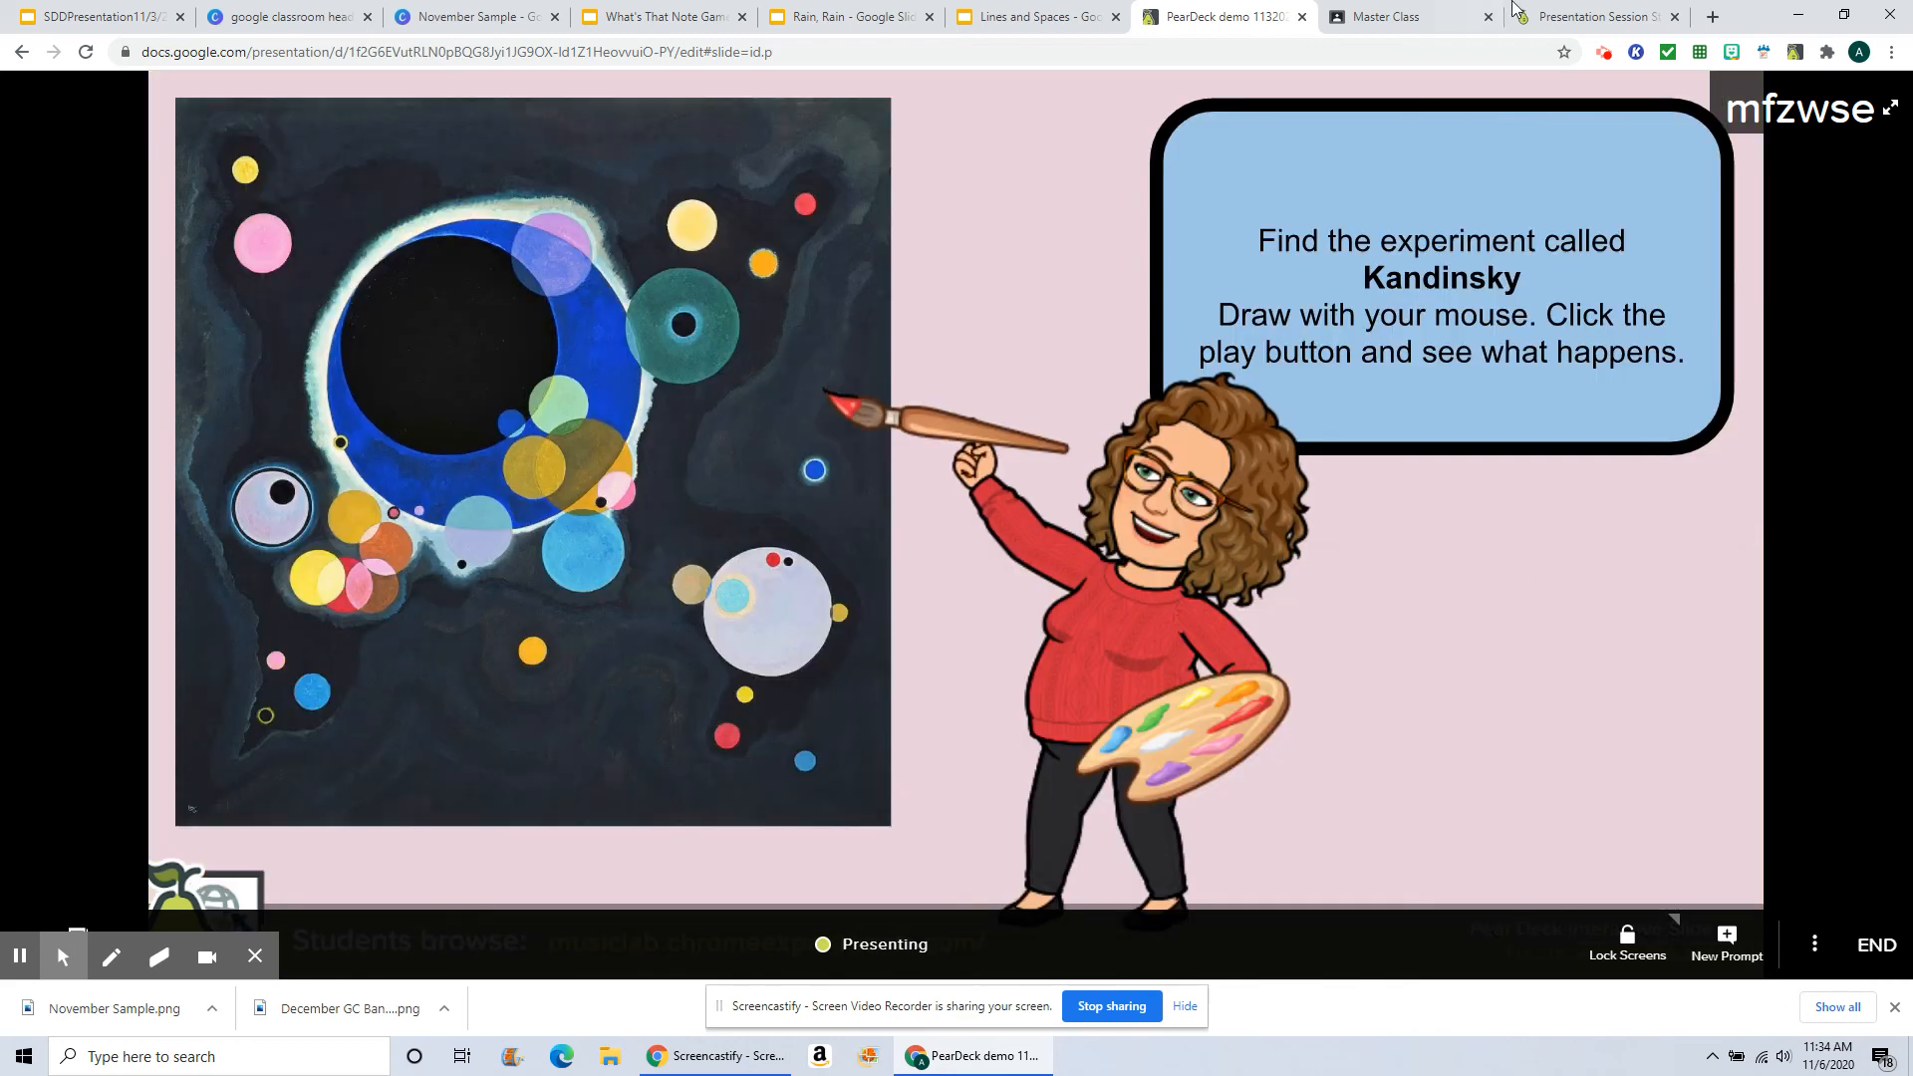
left_click(1562, 22)
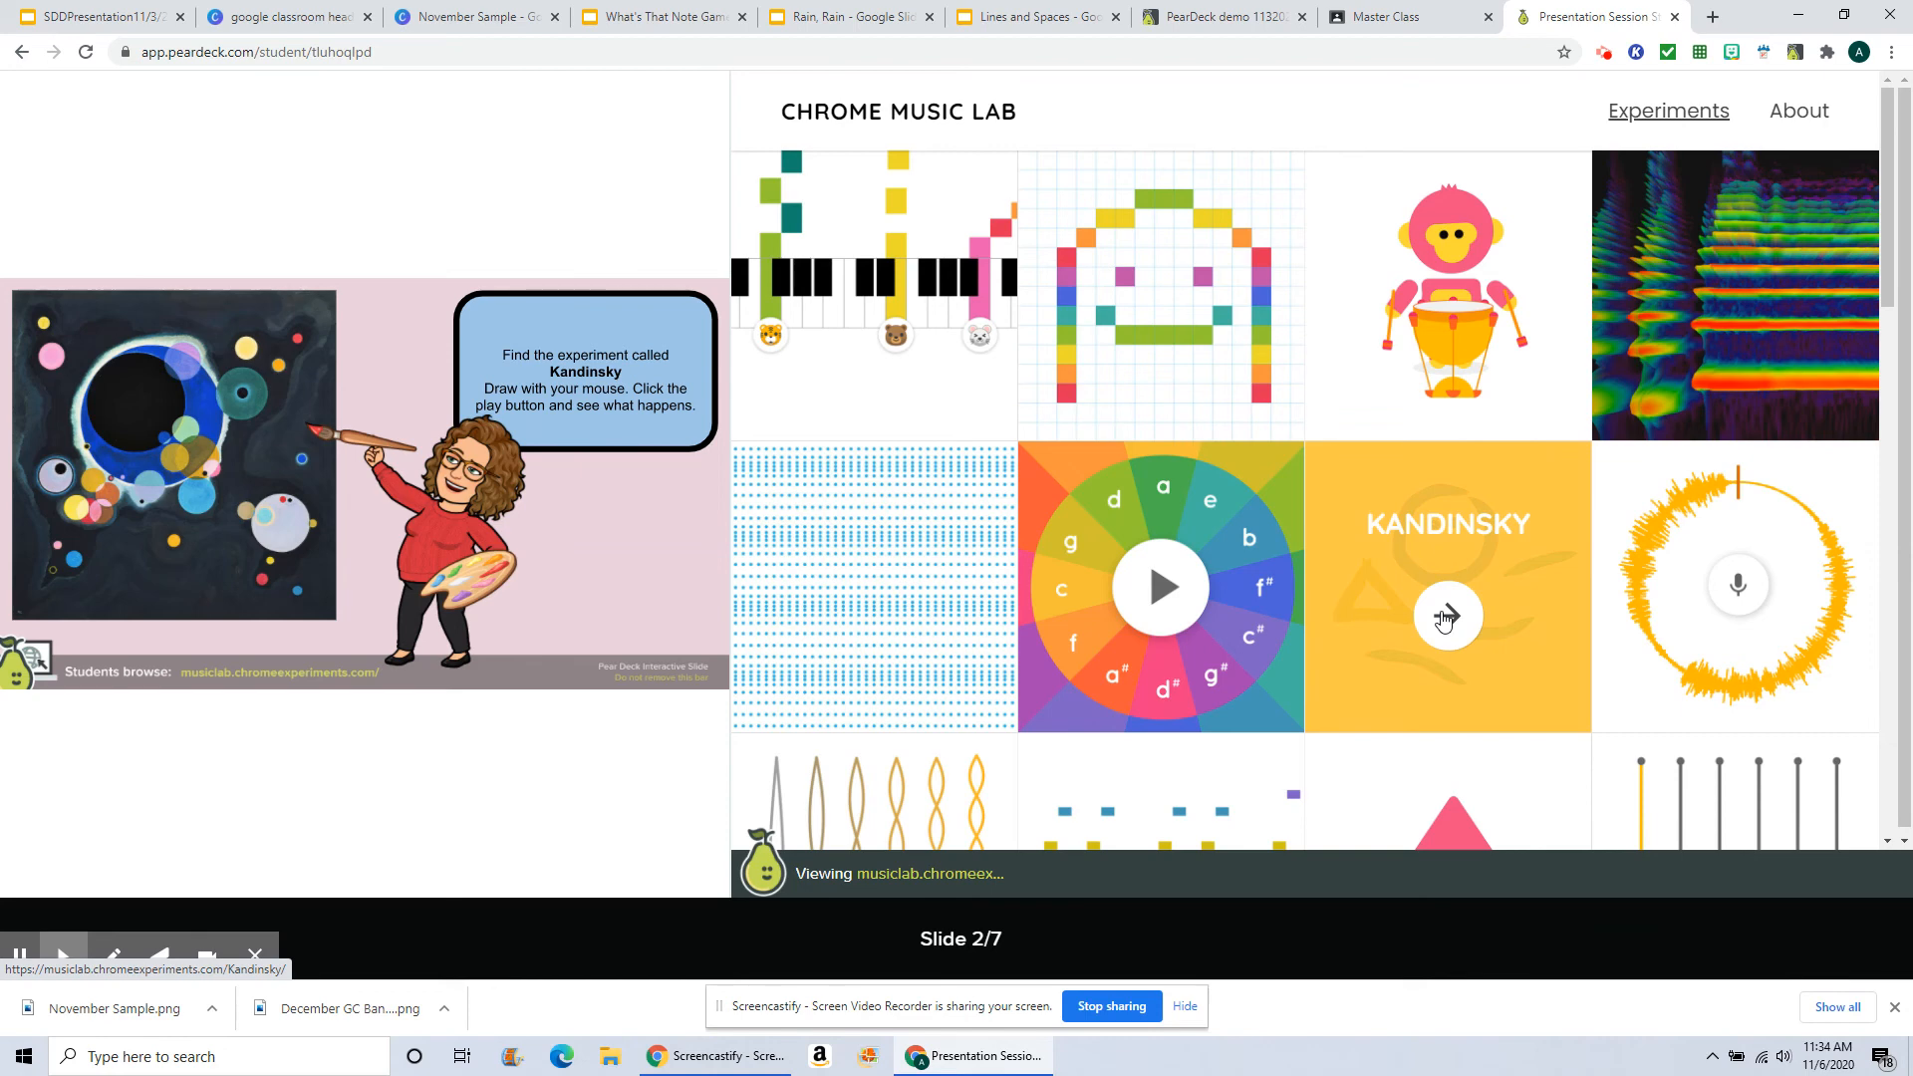
Step: Open the Kandinsky experiment and draw a face on its canvas
left_click(1445, 618)
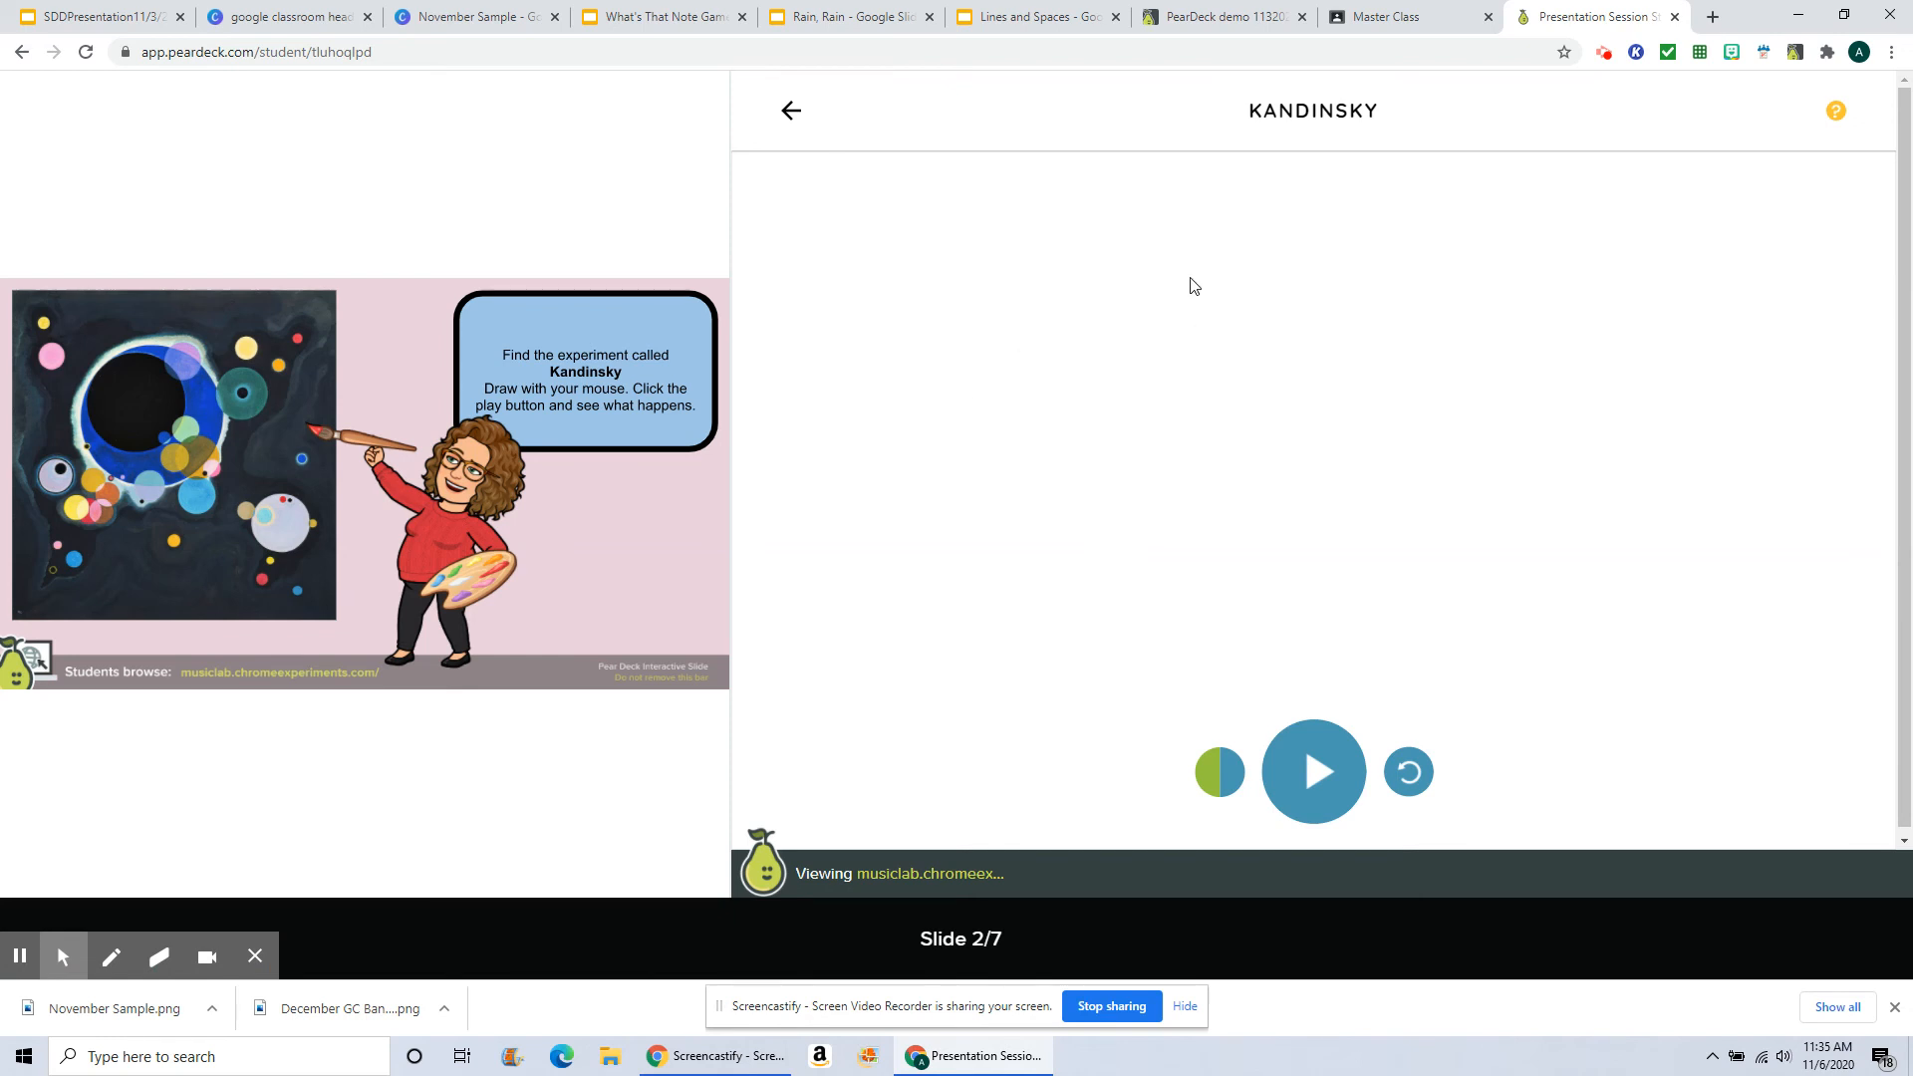
mouse_move(1311, 265)
left_mouse_down()
mouse_move(1275, 249)
mouse_move(1183, 340)
mouse_move(1189, 450)
mouse_move(1313, 480)
mouse_move(1361, 439)
mouse_move(1363, 330)
mouse_move(1295, 284)
left_mouse_up()
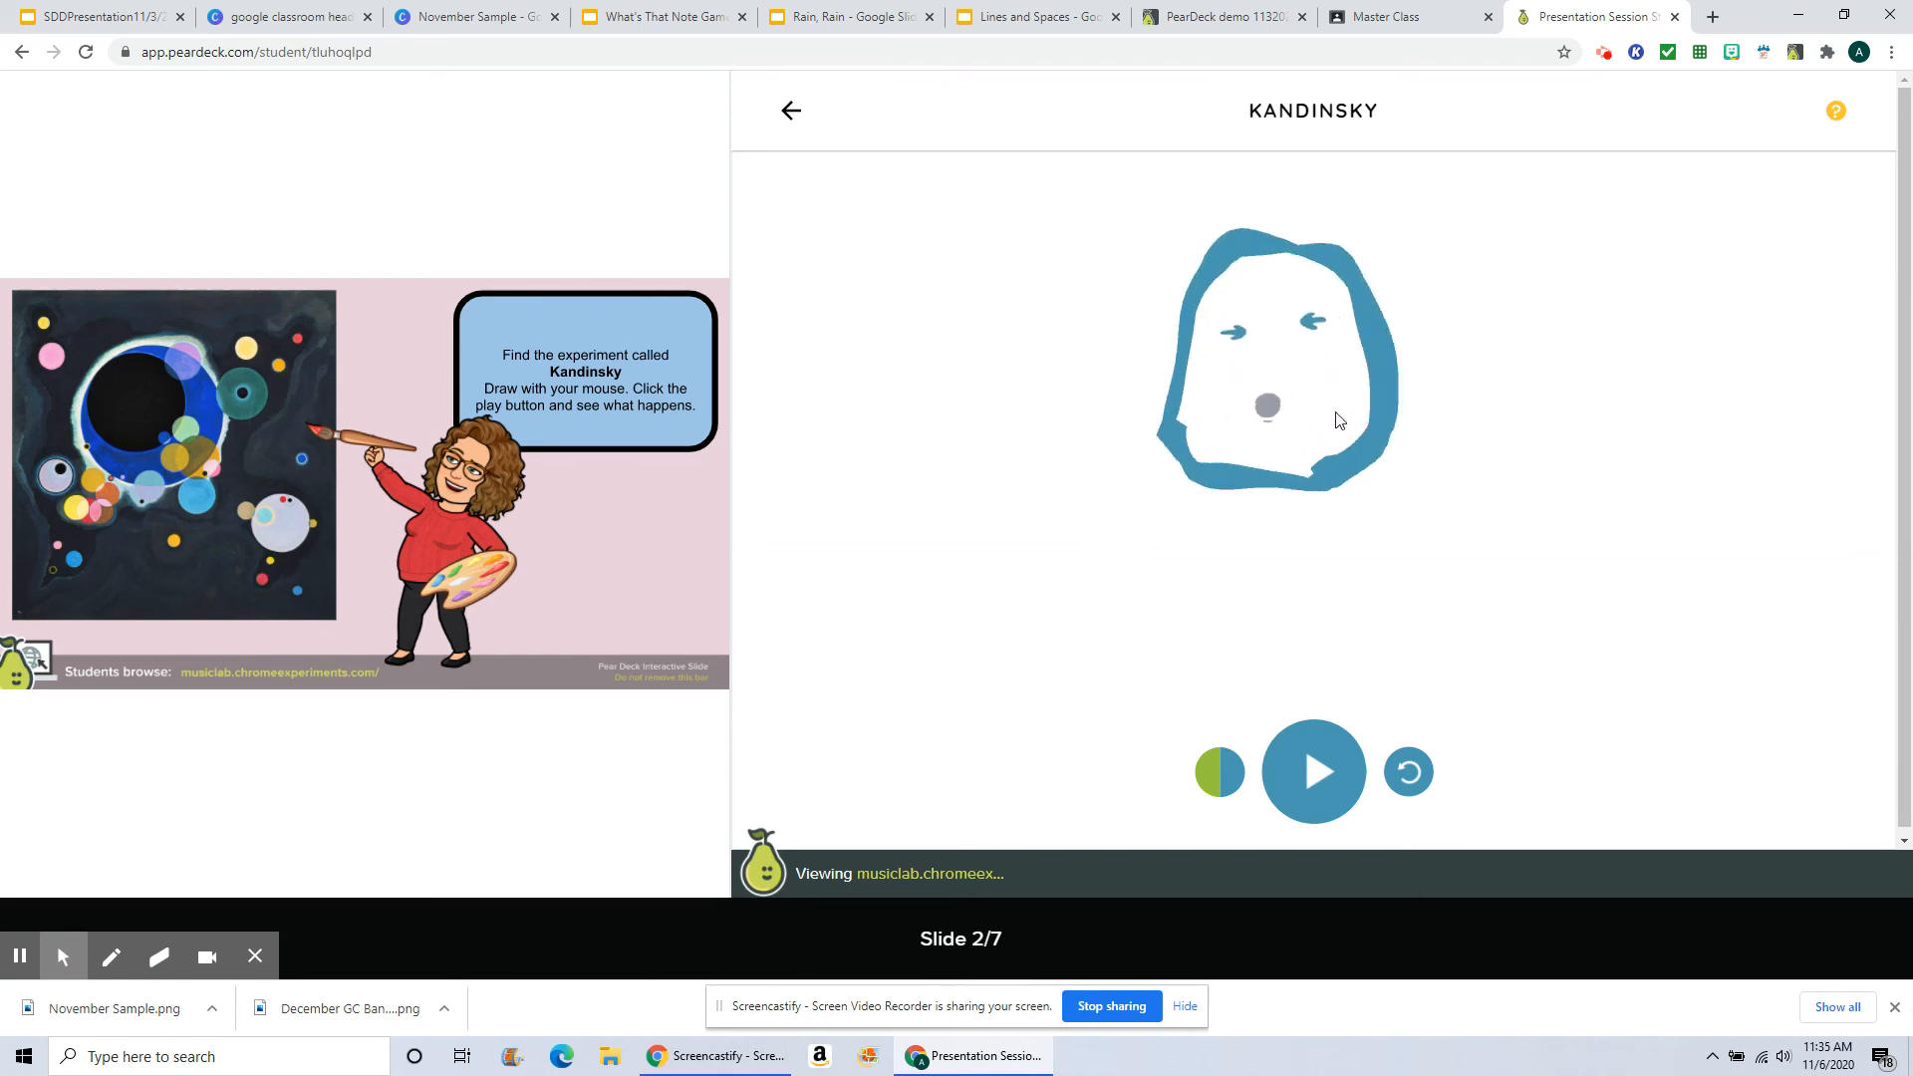